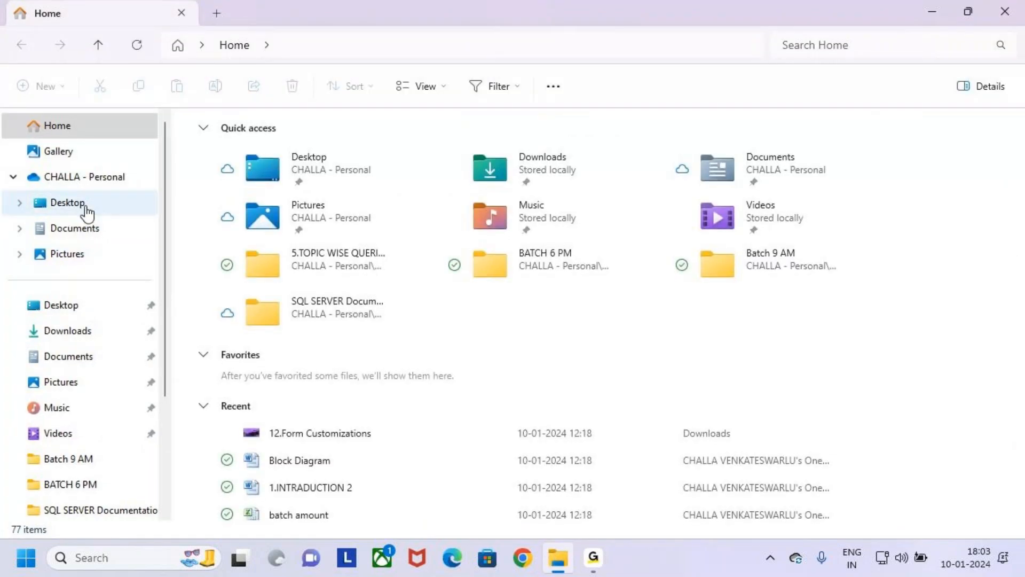
- Open the Power Apps folder inside the MS Power Platform folder on the desktop
{"action": "left_click", "coordinate": [86, 206]}
{"action": "left_click", "coordinate": [201, 243]}
{"action": "left_click", "coordinate": [201, 266]}
{"action": "left_click", "coordinate": [202, 196]}
{"action": "left_click", "coordinate": [204, 225]}
{"action": "double_click", "coordinate": [206, 224]}
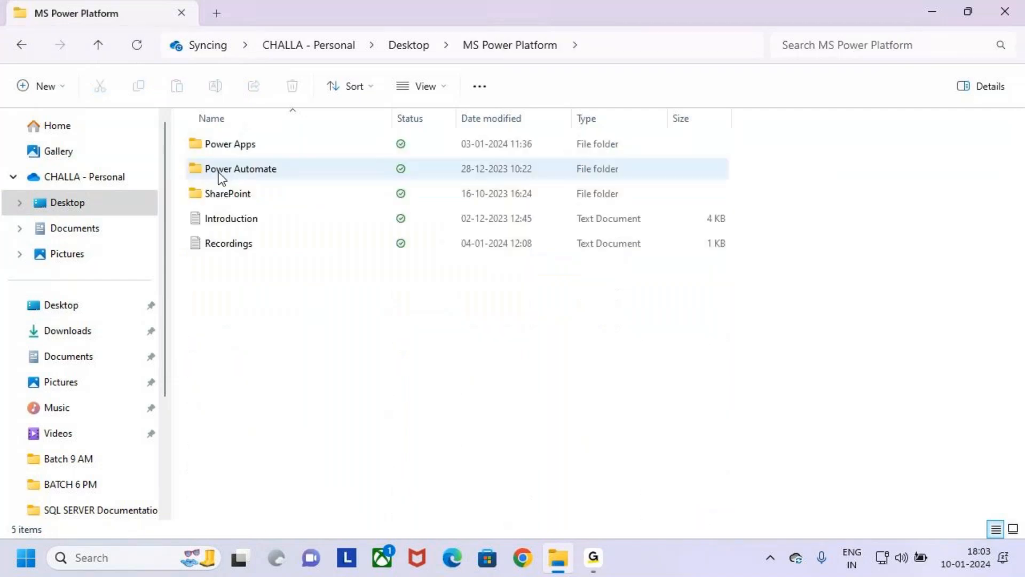
{"action": "double_click", "coordinate": [194, 144]}
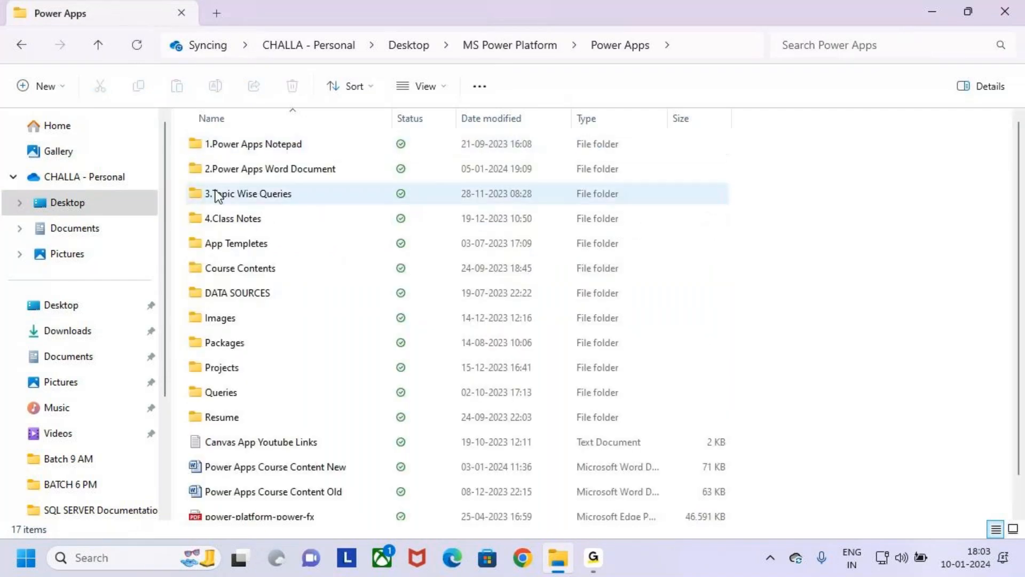
- Open the Batch 9 AM folder inside 4.Class Notes
{"action": "key", "text": "Down"}
{"action": "key", "text": "Down"}
{"action": "key", "text": "Down"}
{"action": "double_click", "coordinate": [283, 209]}
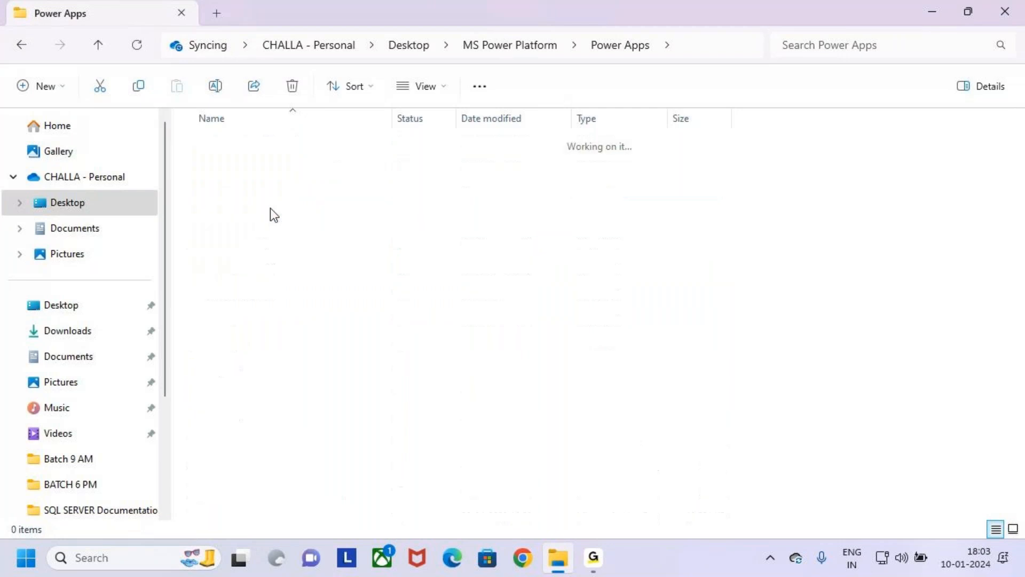
{"action": "left_click", "coordinate": [219, 200]}
{"action": "left_click", "coordinate": [206, 176]}
{"action": "double_click", "coordinate": [207, 192]}
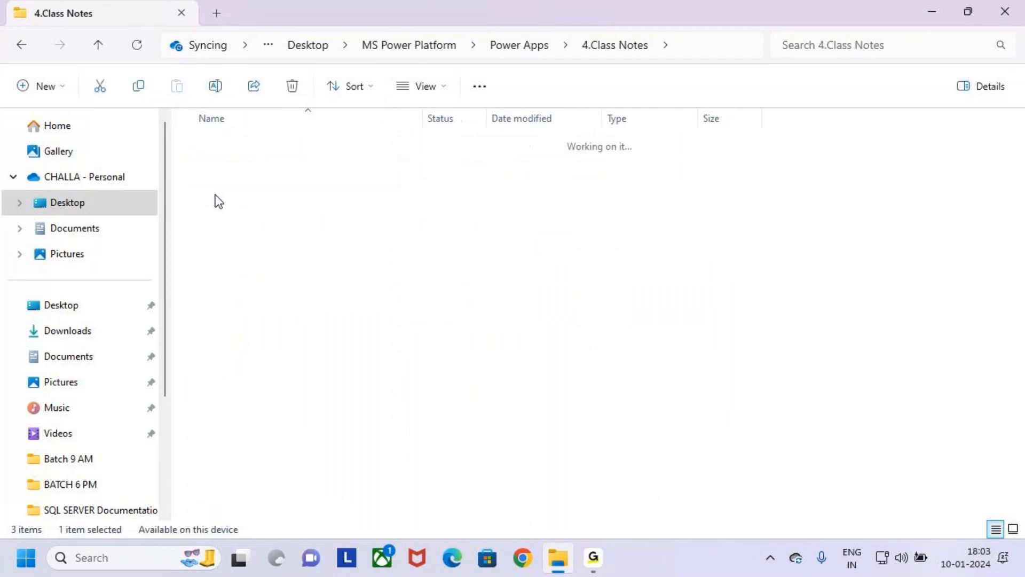
- Copy the files 8.Validations Class 1, 2 and 10.Form Customizations from the Batch 9 AM folder
{"action": "scroll", "coordinate": [286, 386], "scroll_direction": "down", "scroll_amount": 3}
{"action": "scroll", "coordinate": [280, 373], "scroll_direction": "up", "scroll_amount": 3}
{"action": "left_click", "coordinate": [271, 314]}
{"action": "key", "text": "Up"}
{"action": "left_click", "coordinate": [271, 315]}
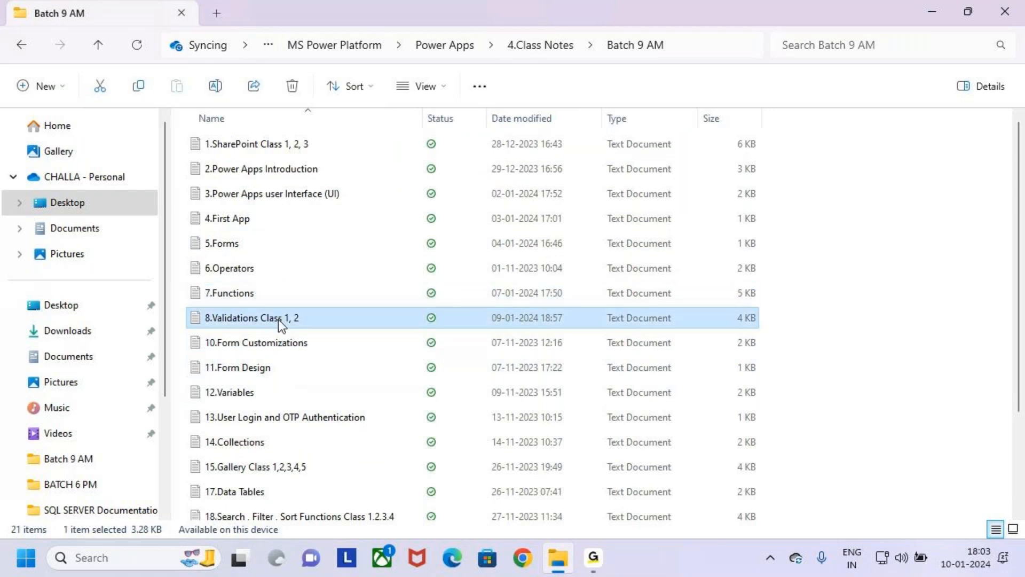
{"action": "left_click", "coordinate": [313, 338], "text": "ctrl"}
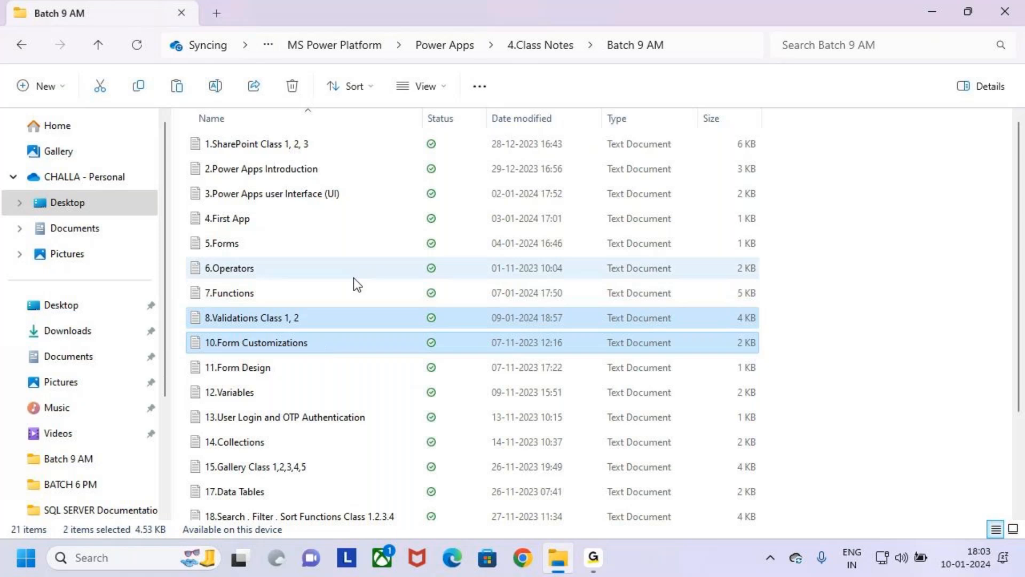
- Paste the two copied files into the Batch 6 PM folder under 4.Class Notes
{"action": "key", "text": "alt+Left"}
{"action": "left_click", "coordinate": [229, 169]}
{"action": "key", "text": "Up"}
{"action": "double_click", "coordinate": [274, 159]}
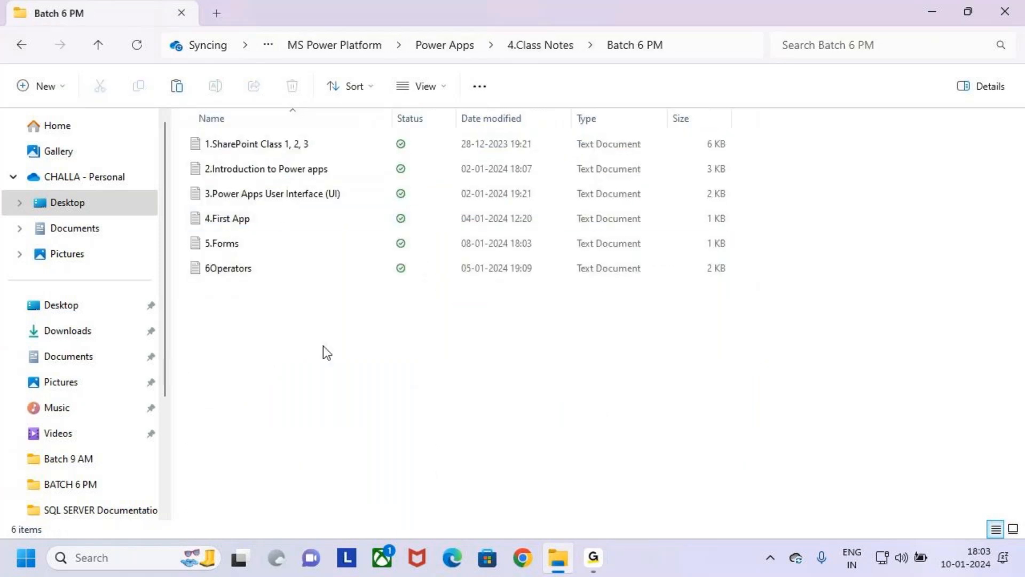
{"action": "key", "text": "ctrl+v"}
- Rename the 6Operators file in the Batch 6 PM folder as 6.Operators
{"action": "left_click", "coordinate": [241, 248]}
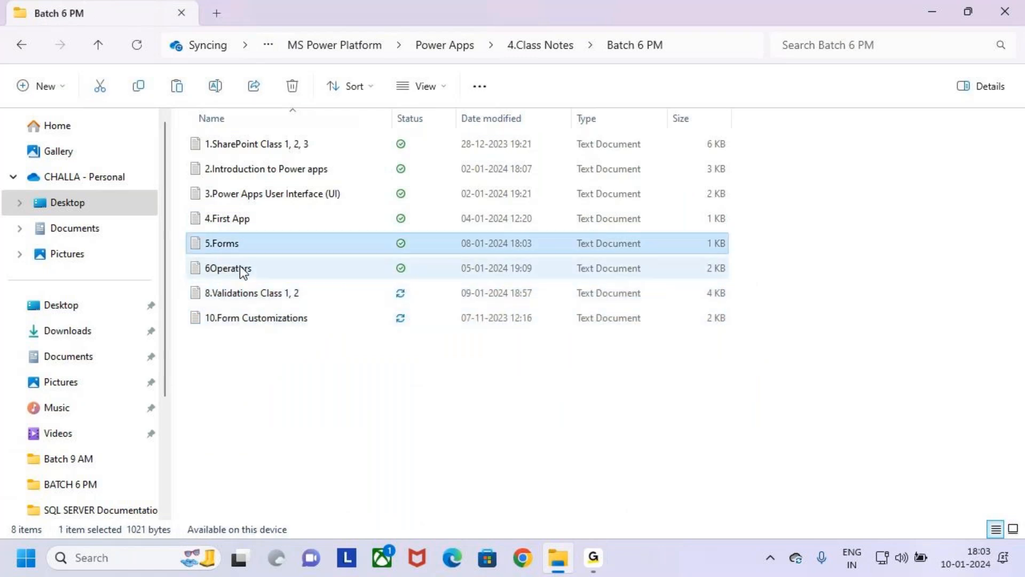
{"action": "left_click", "coordinate": [245, 270]}
{"action": "key", "text": "F2"}
{"action": "left_click", "coordinate": [216, 271]}
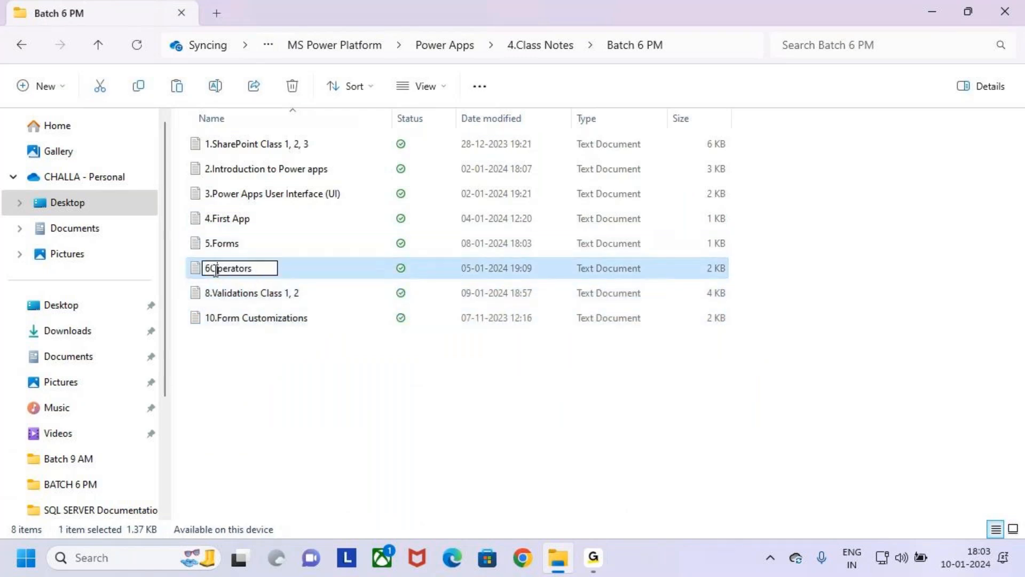
{"action": "type", "text": "."}
{"action": "key", "text": "Return"}
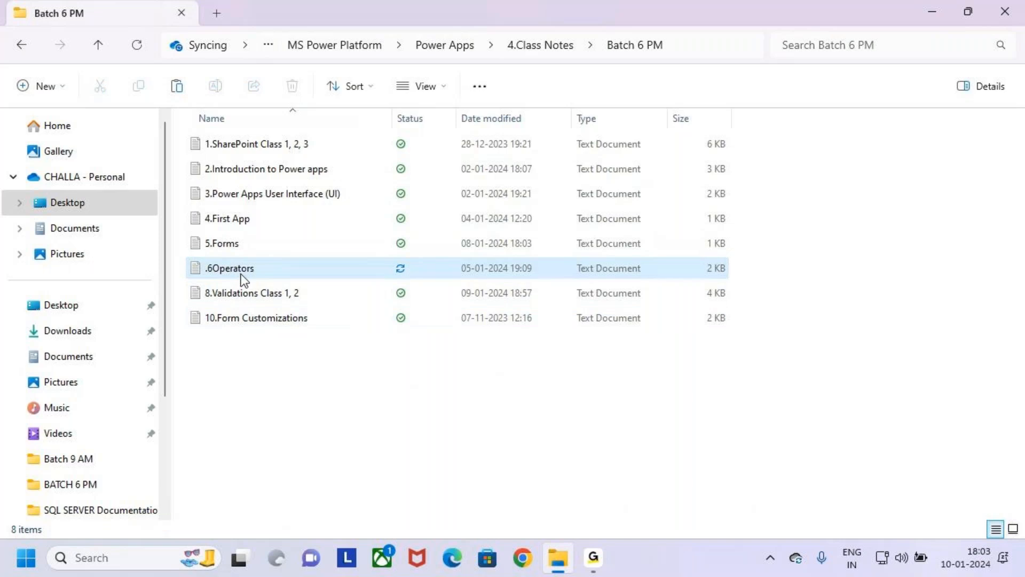
{"action": "key", "text": "F2"}
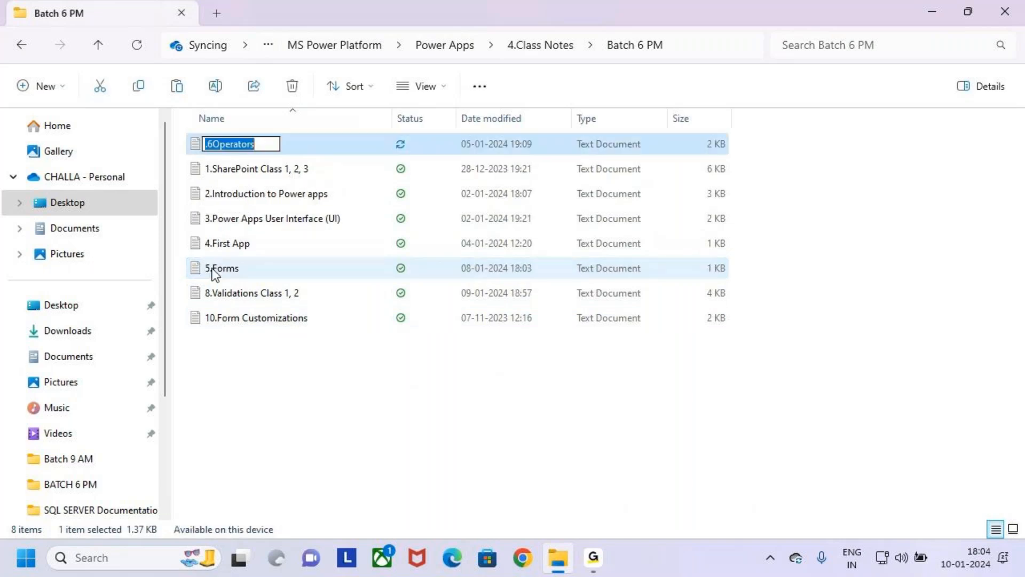
{"action": "left_click", "coordinate": [232, 144]}
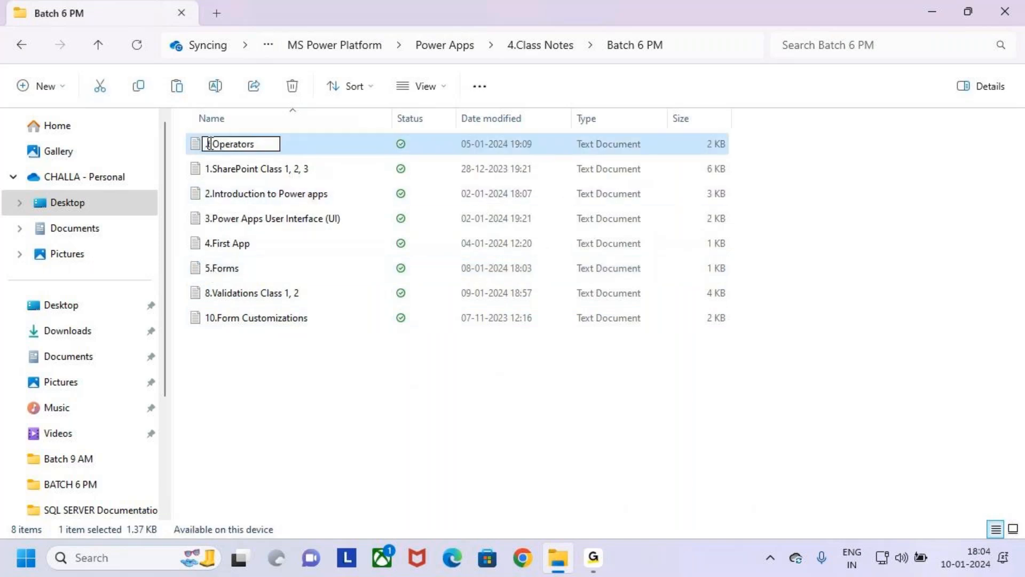
{"action": "key", "text": "Delete"}
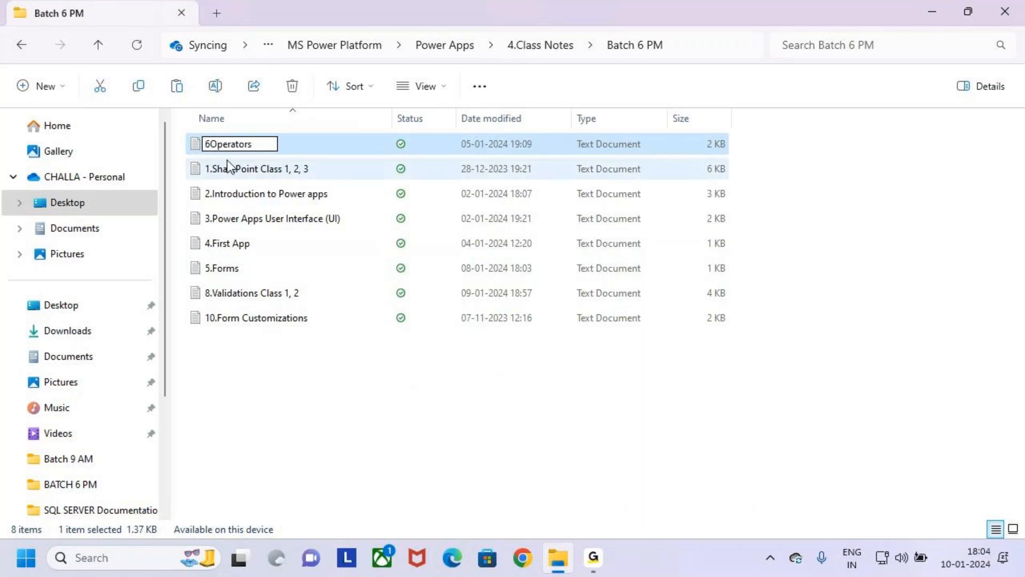
{"action": "key", "text": "Delete"}
{"action": "type", "text": "6."}
{"action": "key", "text": "Return"}
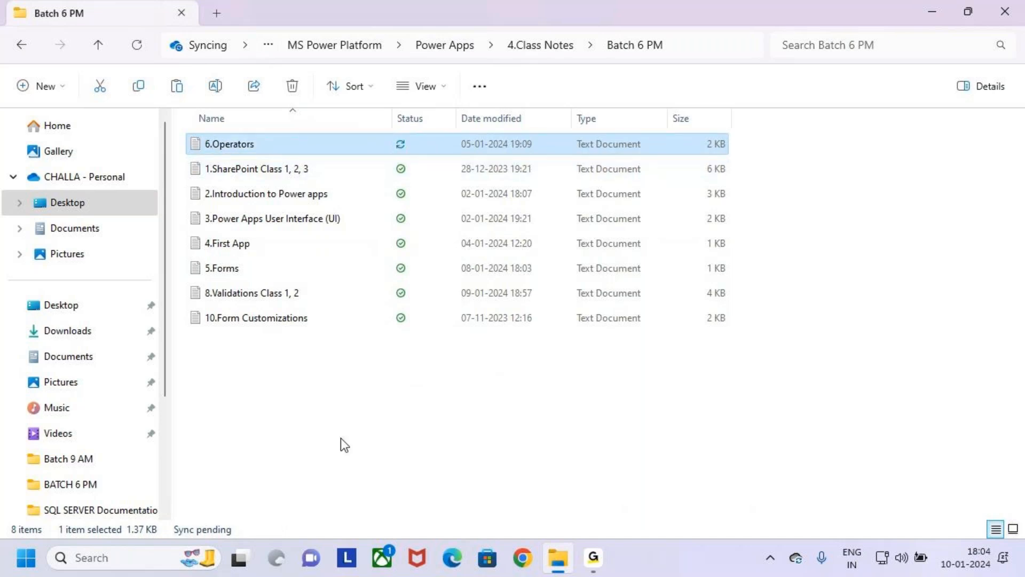
- Open the 8.Validations Class 1, 2 notes in a maximized window
{"action": "left_click", "coordinate": [334, 395]}
{"action": "left_click", "coordinate": [303, 290]}
{"action": "double_click", "coordinate": [303, 290]}
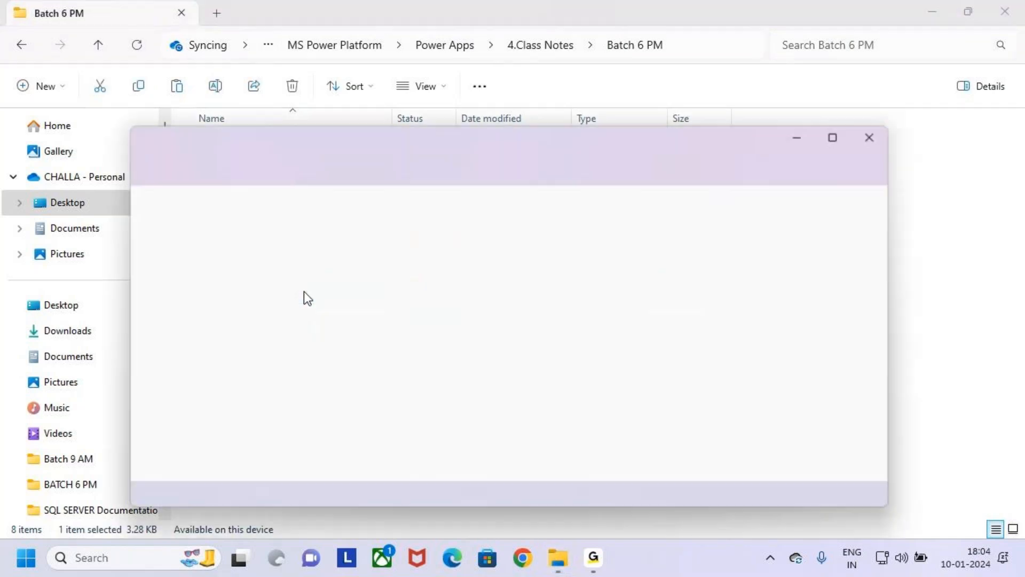
{"action": "left_click", "coordinate": [834, 140]}
- Point out the Field Validations and Form Validations topics in the notes, and close the file
{"action": "left_click_drag", "start_coordinate": [51, 113], "coordinate": [185, 113]}
{"action": "left_click", "coordinate": [47, 137]}
{"action": "left_click_drag", "start_coordinate": [46, 139], "coordinate": [213, 137]}
{"action": "left_click", "coordinate": [219, 140]}
{"action": "key", "text": "ctrl+2"}
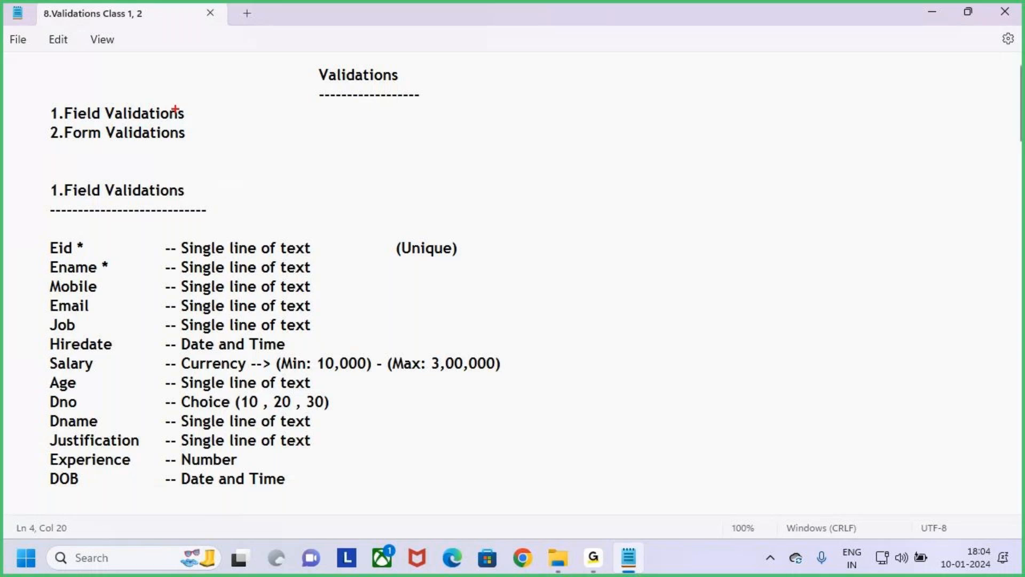
{"action": "left_click_drag", "start_coordinate": [191, 110], "coordinate": [220, 86]}
{"action": "key", "text": "Escape"}
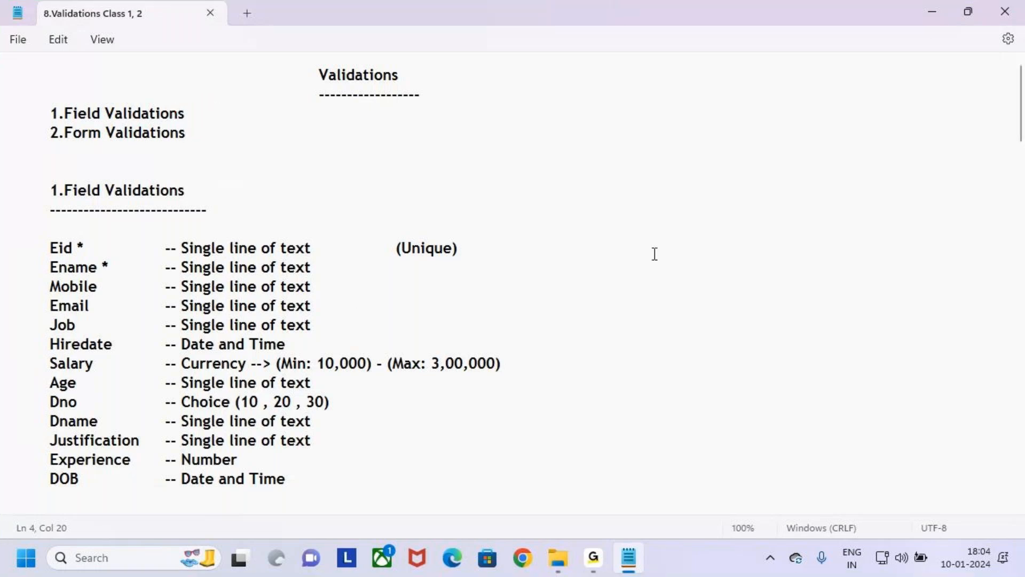
{"action": "left_click", "coordinate": [1005, 12]}
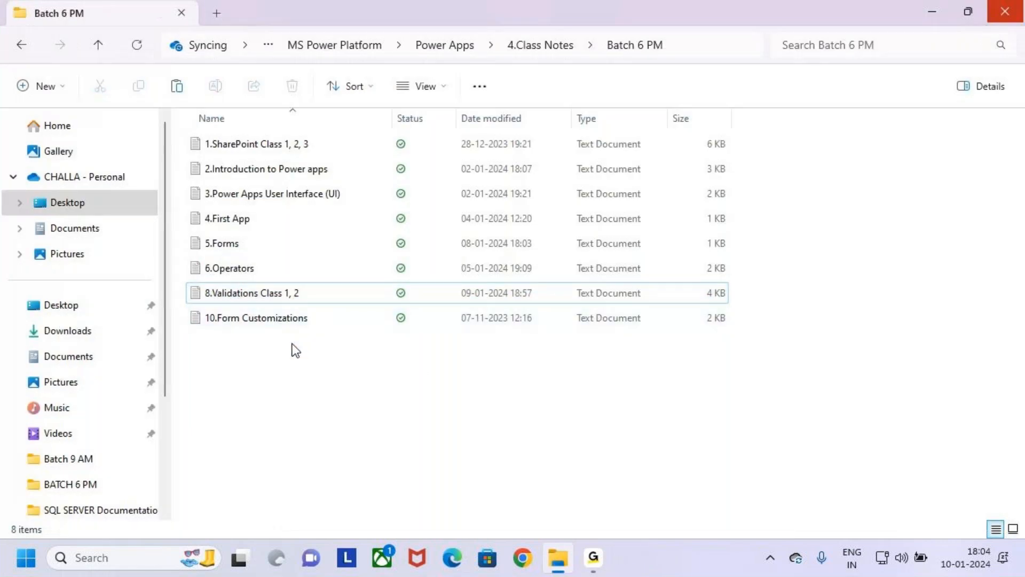
- Mark the 8.Validations Class 1, 2 and 10.Form Customizations files in the folder with a temporary rectangle
{"action": "left_click", "coordinate": [290, 297]}
{"action": "left_click", "coordinate": [314, 315]}
{"action": "key", "text": "ctrl+2"}
{"action": "left_click_drag", "start_coordinate": [188, 305], "coordinate": [338, 331]}
{"action": "key", "text": "Escape"}
{"action": "left_click", "coordinate": [294, 299]}
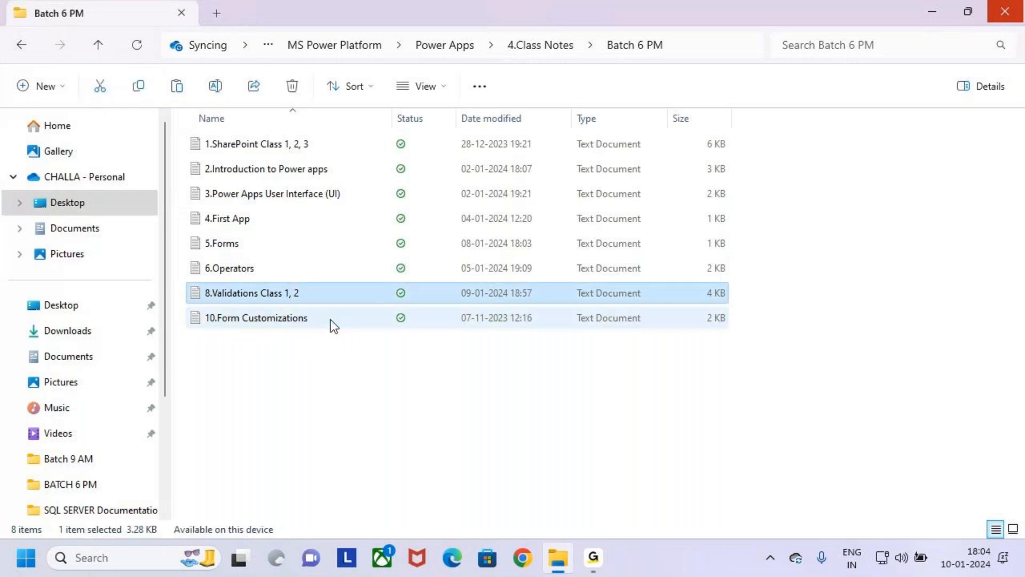
- Open the 10.Form Customizations notes in a maximized window
{"action": "left_click", "coordinate": [306, 316]}
{"action": "key", "text": "Return"}
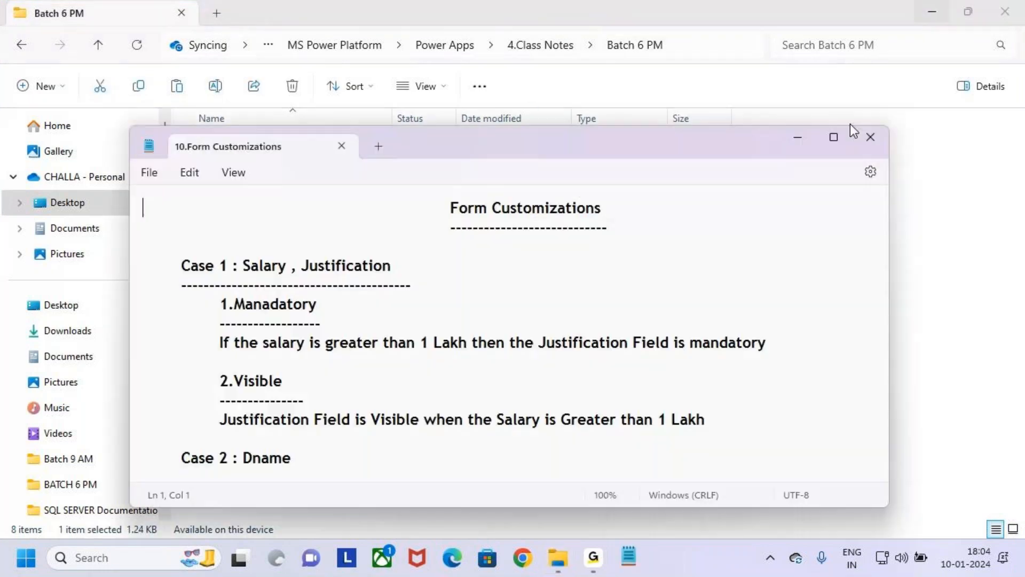
{"action": "left_click", "coordinate": [834, 139]}
- Select the Form Customizations heading and mark it temporarily with a rectangle and a pen stroke
{"action": "left_click_drag", "start_coordinate": [319, 75], "coordinate": [454, 75]}
{"action": "left_click", "coordinate": [507, 100]}
{"action": "left_click_drag", "start_coordinate": [317, 74], "coordinate": [534, 90]}
{"action": "left_click_drag", "start_coordinate": [297, 52], "coordinate": [511, 112]}
{"action": "left_click_drag", "start_coordinate": [404, 21], "coordinate": [403, 81]}
{"action": "key", "text": "Escape"}
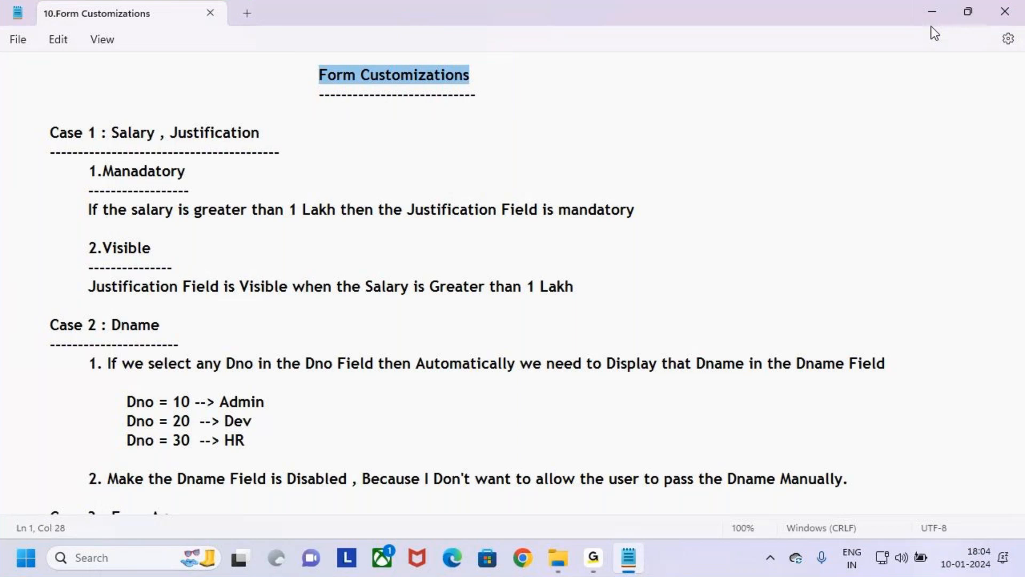
{"action": "key", "text": "ctrl+2"}
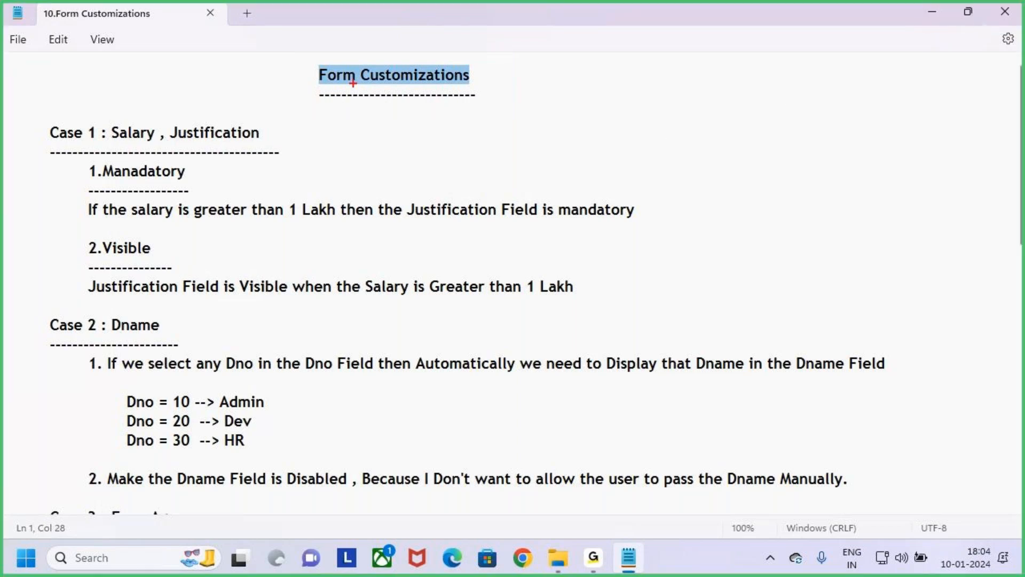
{"action": "left_click_drag", "start_coordinate": [305, 60], "coordinate": [497, 104]}
{"action": "left_click_drag", "start_coordinate": [365, 28], "coordinate": [368, 67]}
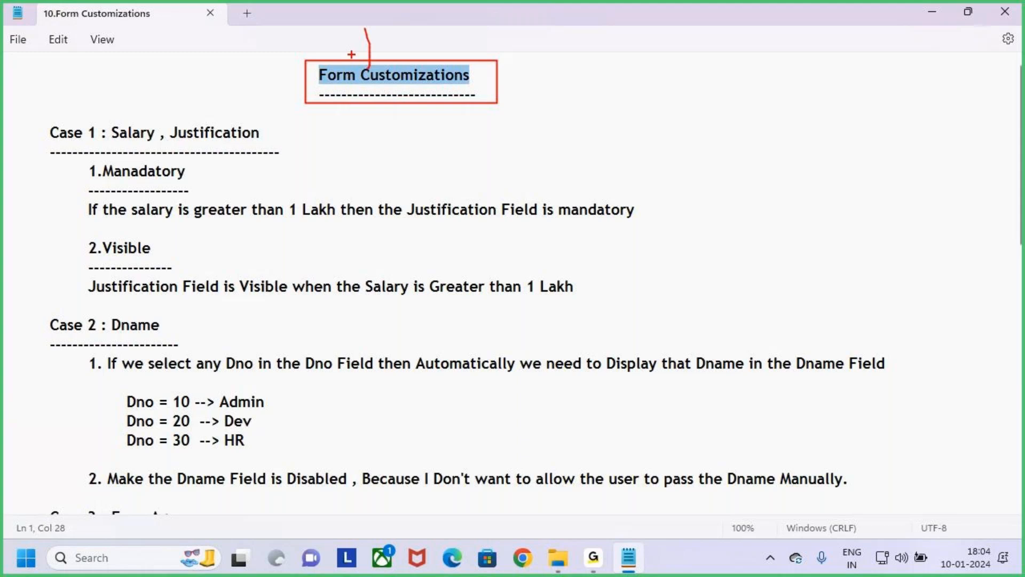
{"action": "key", "text": "Escape"}
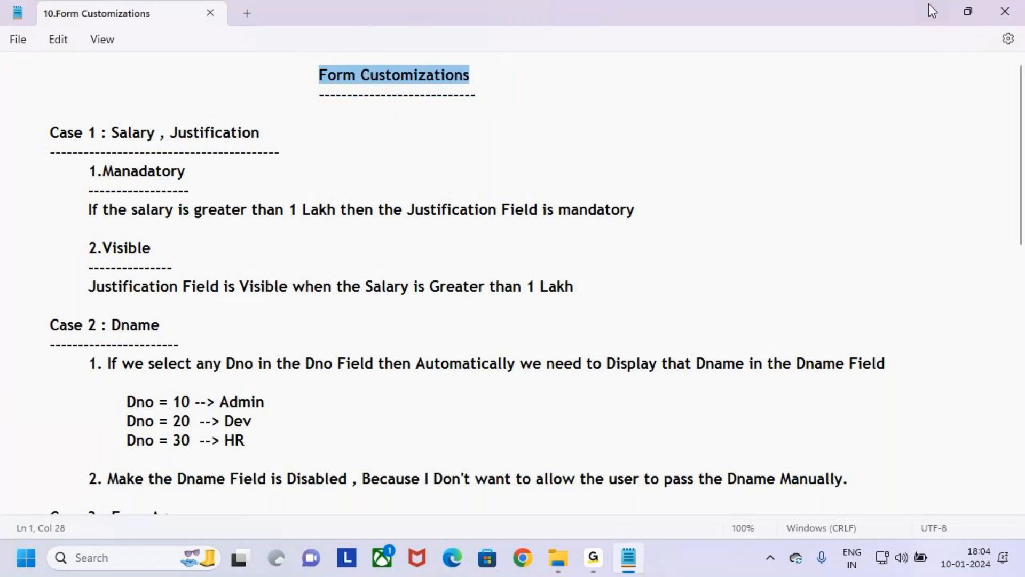
- Clear the notes and folder windows from the desktop, and load make.powerapps.com in Microsoft Edge
{"action": "left_click", "coordinate": [1005, 12]}
{"action": "left_click", "coordinate": [1005, 12]}
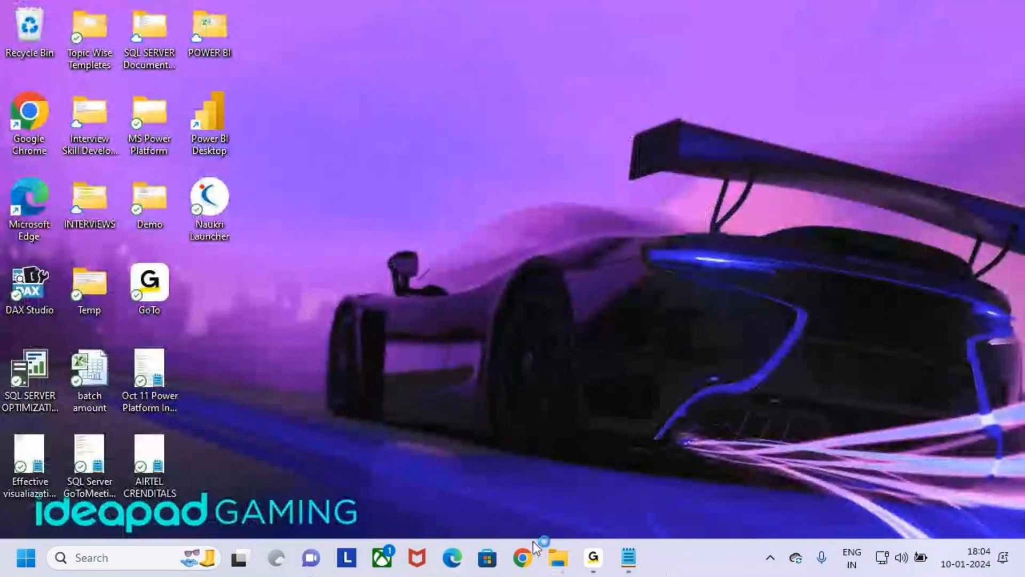
{"action": "left_click", "coordinate": [456, 567]}
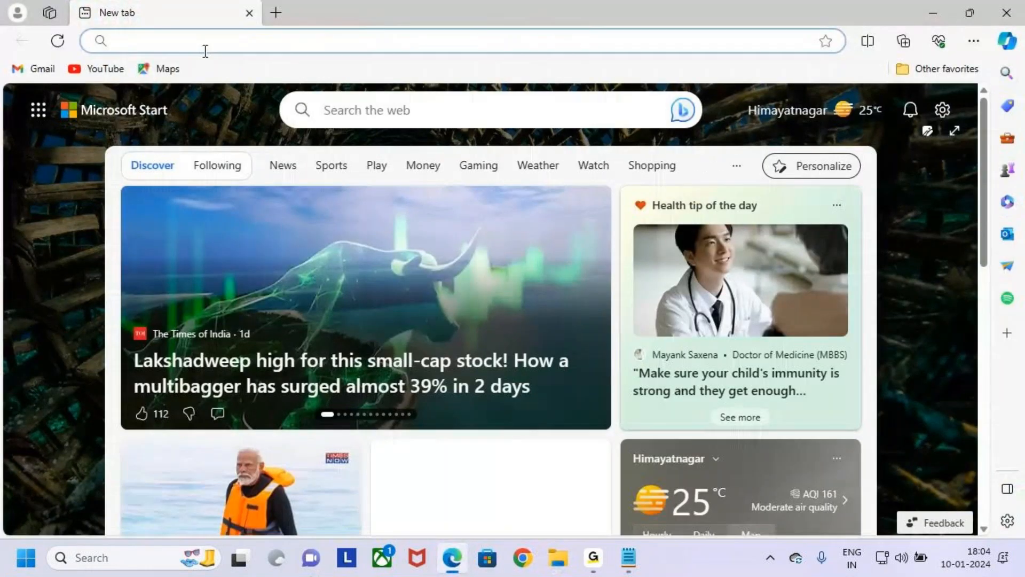
{"action": "left_click", "coordinate": [211, 40]}
{"action": "type", "text": "ma"}
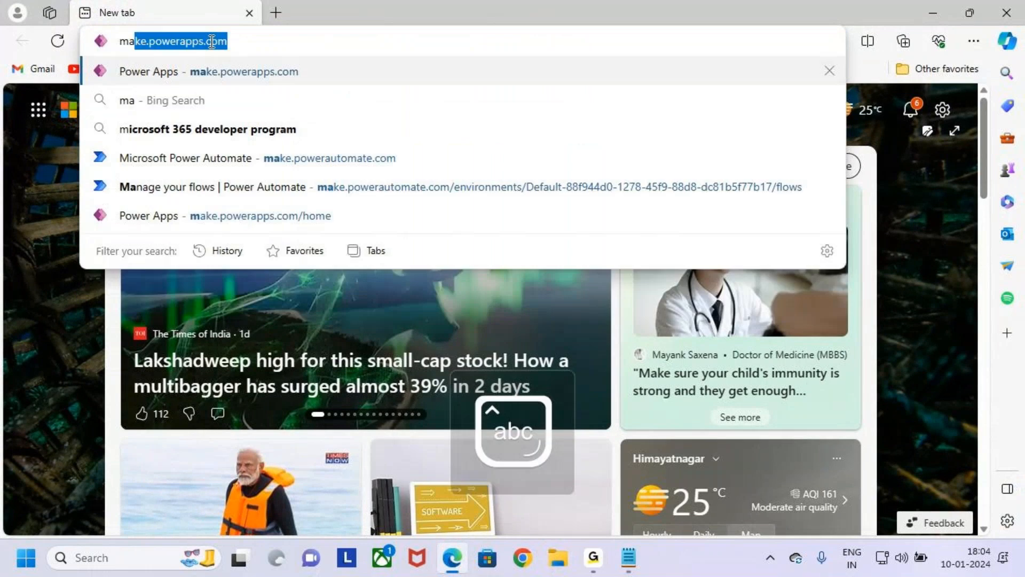
{"action": "type", "text": "ke"}
{"action": "key", "text": "Return"}
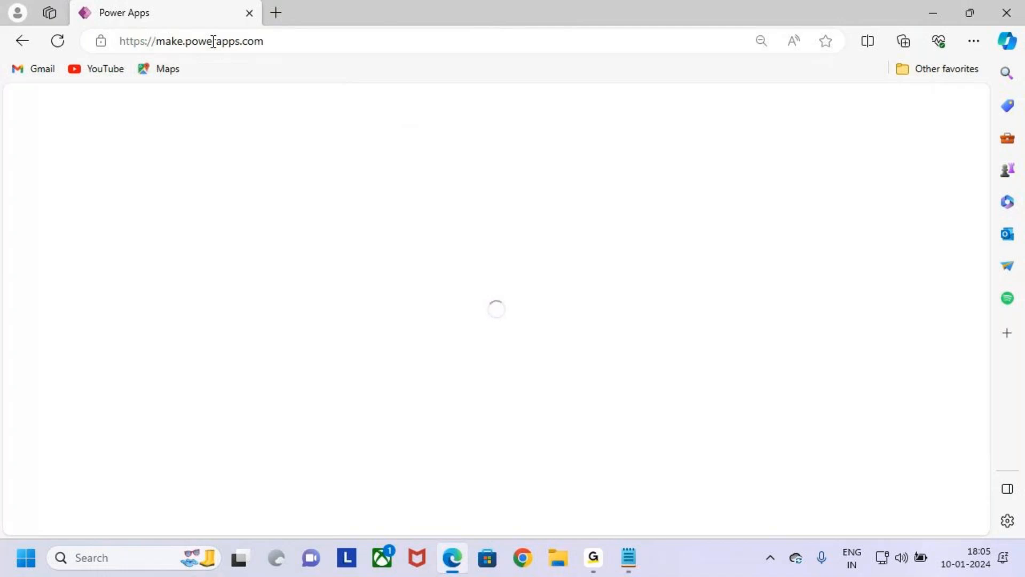
- Switch to the 10.Form Customizations notes, look through the listed cases, and return to the browser
{"action": "mouse_move", "coordinate": [630, 560]}
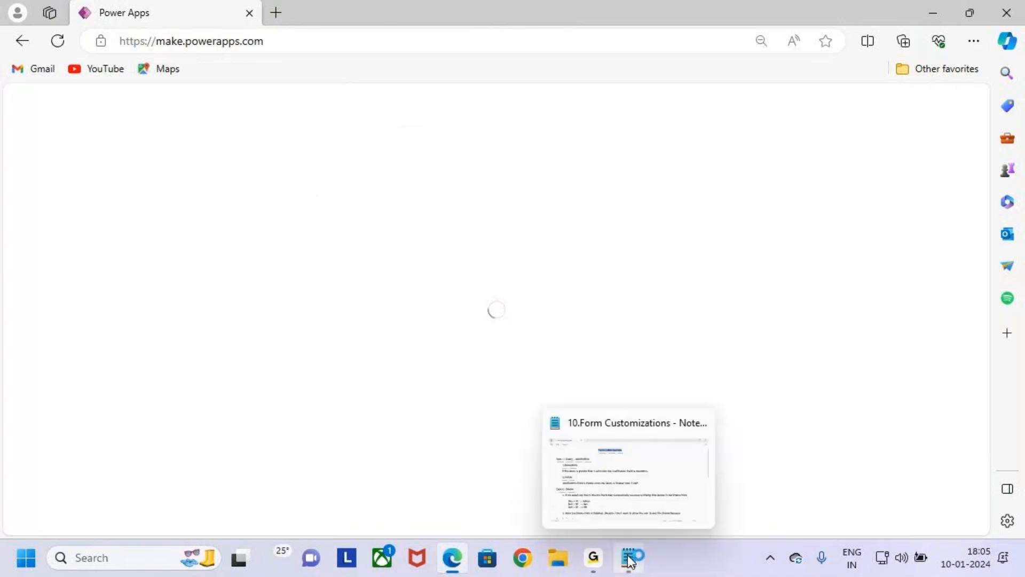
{"action": "left_click", "coordinate": [627, 489]}
{"action": "scroll", "coordinate": [637, 330], "scroll_direction": "down", "scroll_amount": 5}
{"action": "scroll", "coordinate": [521, 338], "scroll_direction": "up", "scroll_amount": 5}
{"action": "left_click", "coordinate": [886, 131]}
{"action": "left_click", "coordinate": [933, 11]}
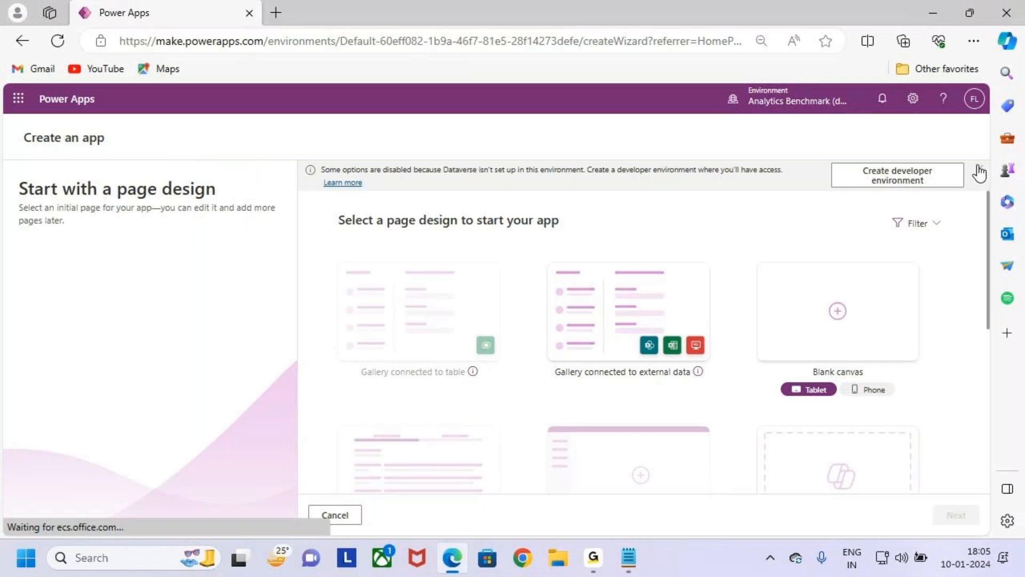
- Leave the app creation wizard and show the list of existing apps
{"action": "scroll", "coordinate": [623, 458], "scroll_direction": "down", "scroll_amount": 3}
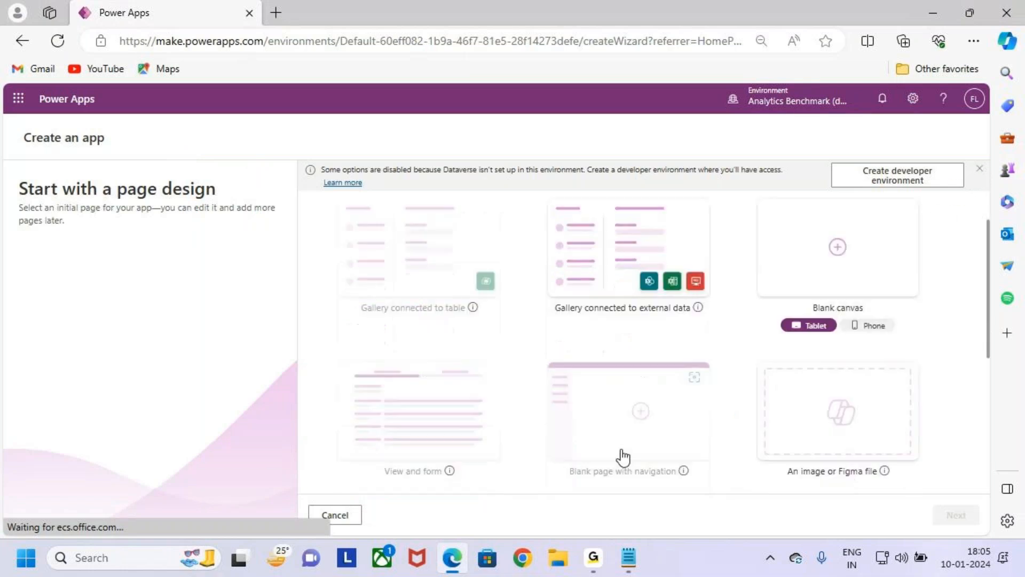
{"action": "left_click", "coordinate": [344, 518]}
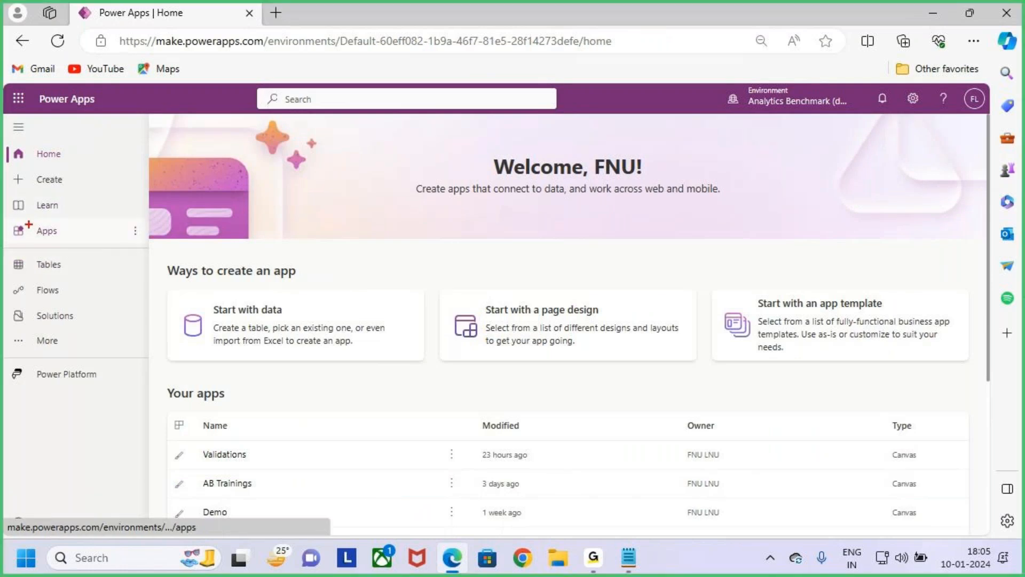
{"action": "left_click", "coordinate": [80, 235]}
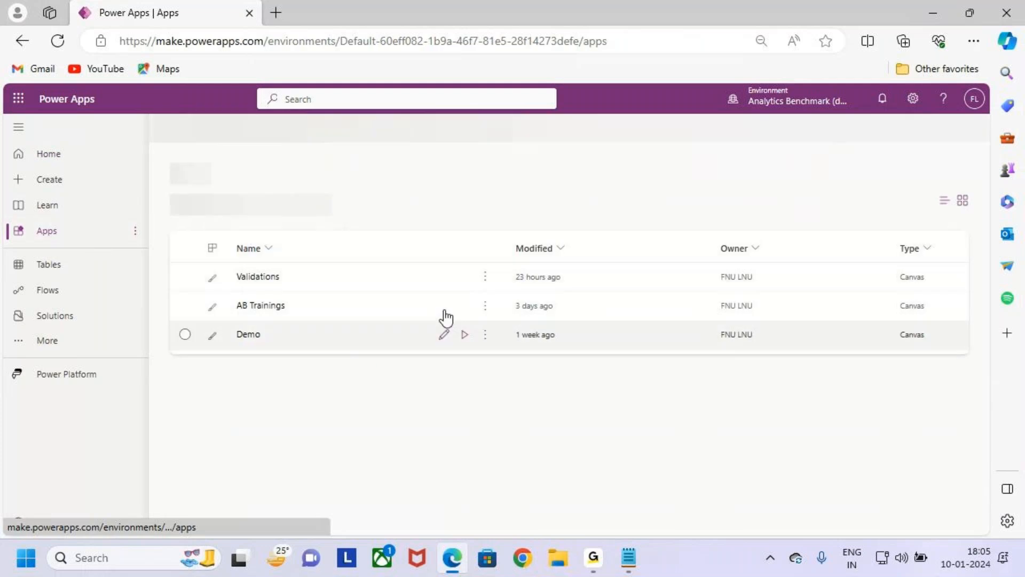
- Open the Validations canvas app for editing from the apps list
{"action": "left_click_drag", "start_coordinate": [223, 263], "coordinate": [484, 292]}
{"action": "left_click_drag", "start_coordinate": [447, 273], "coordinate": [490, 227]}
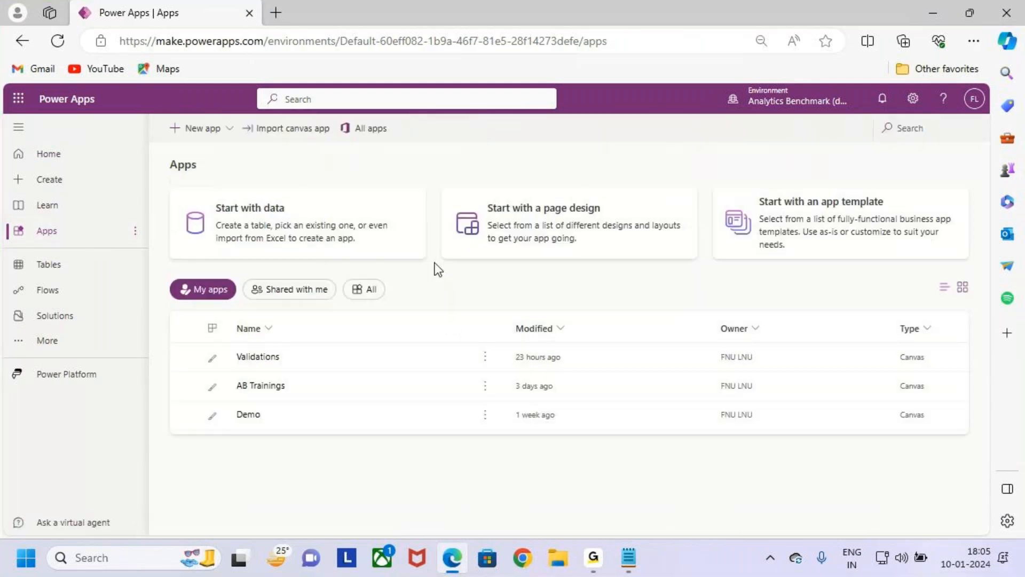
{"action": "left_click", "coordinate": [443, 357]}
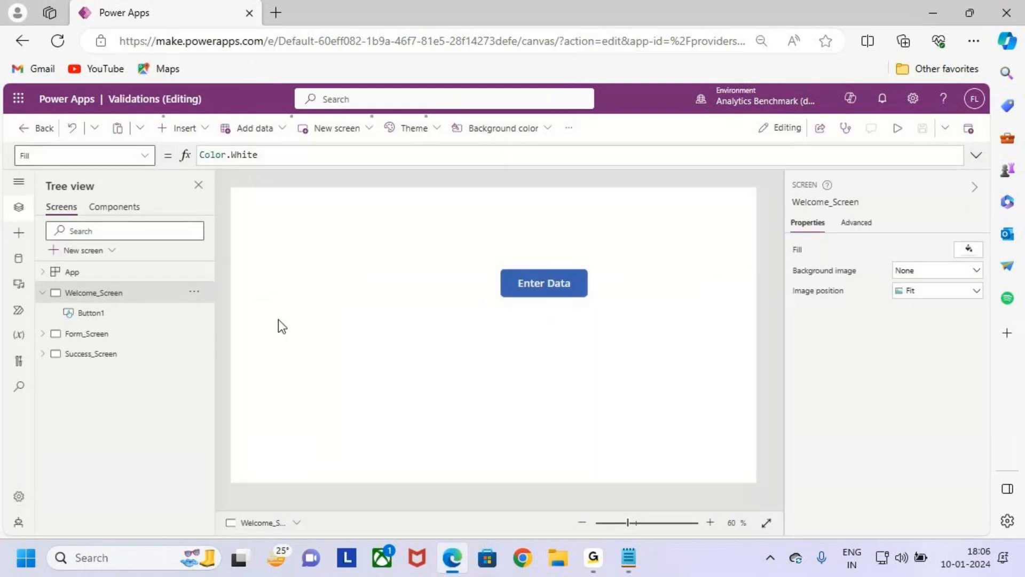
- Display Form_Screen with its Form Validations header and collapse Welcome_Screen in the screen tree
{"action": "left_click", "coordinate": [126, 334]}
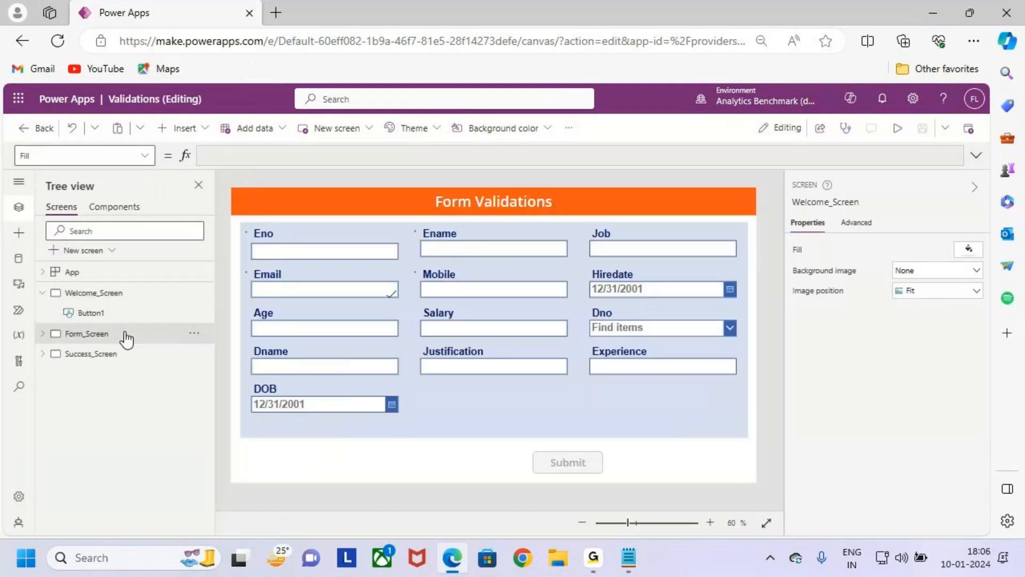
{"action": "key", "text": "ctrl+2"}
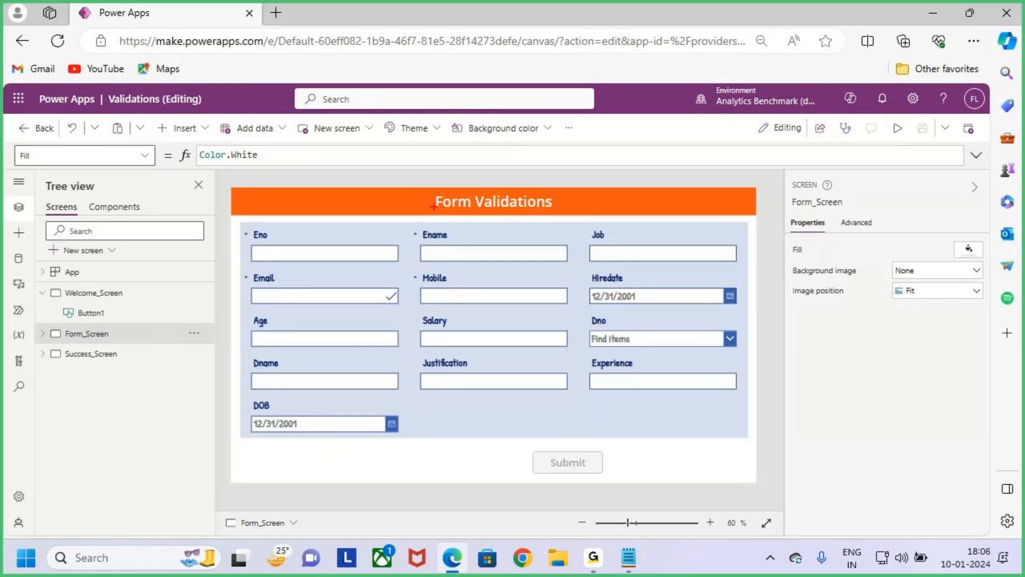
{"action": "left_click_drag", "start_coordinate": [412, 180], "coordinate": [564, 223]}
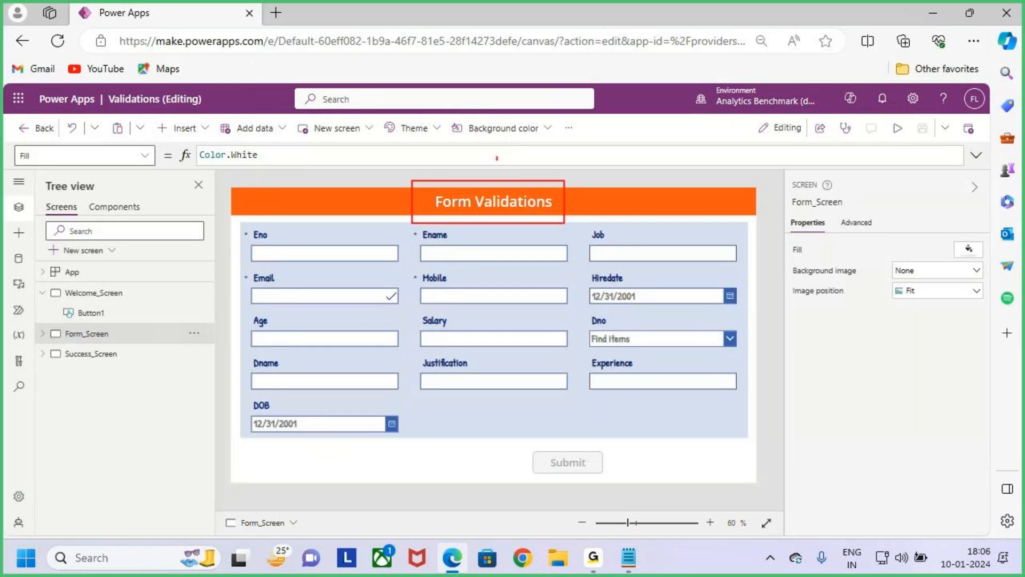
{"action": "key", "text": "Escape"}
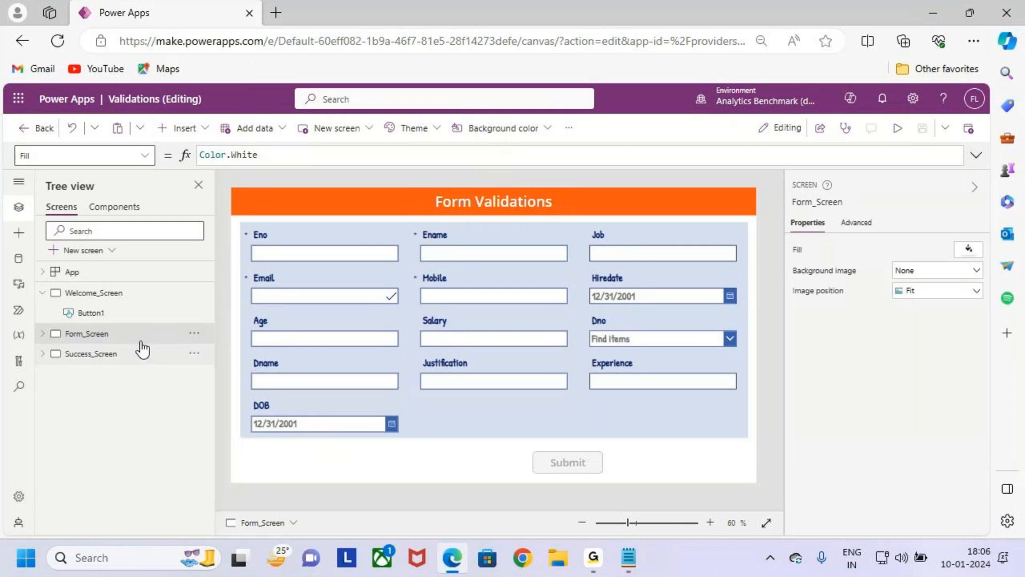
{"action": "left_click", "coordinate": [42, 294]}
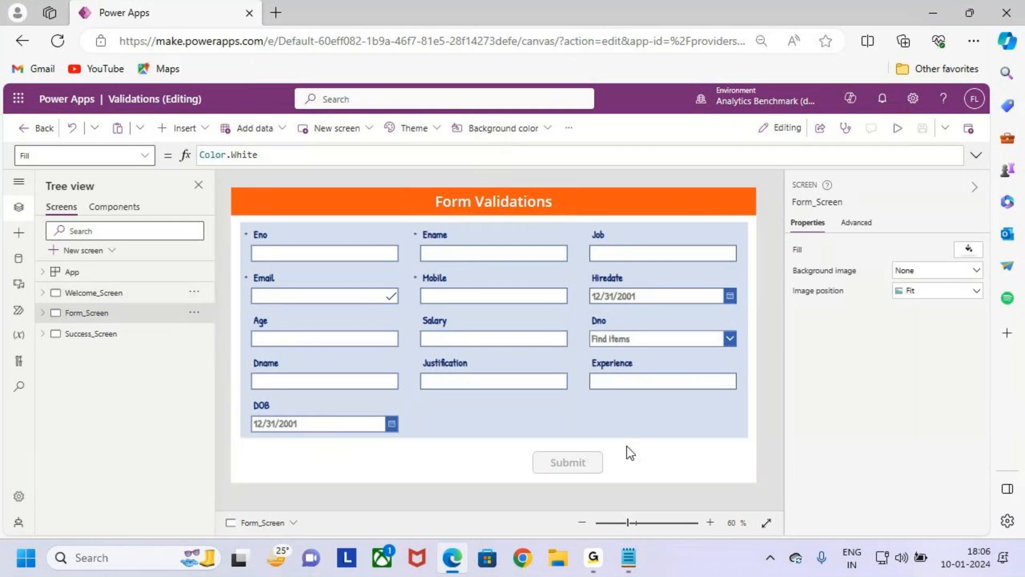
- Switch to the 10.Form Customizations notes, review the heading, and return to the app editor
{"action": "left_click", "coordinate": [629, 557]}
{"action": "key", "text": "ctrl+2"}
{"action": "left_click_drag", "start_coordinate": [307, 59], "coordinate": [502, 100]}
{"action": "left_click_drag", "start_coordinate": [410, 25], "coordinate": [412, 58]}
{"action": "left_click_drag", "start_coordinate": [406, 55], "coordinate": [425, 62]}
{"action": "left_click_drag", "start_coordinate": [429, 48], "coordinate": [412, 74]}
{"action": "key", "text": "Escape"}
{"action": "left_click", "coordinate": [927, 14]}
- Add a new screen with the Blank layout to the app
{"action": "left_click", "coordinate": [104, 257]}
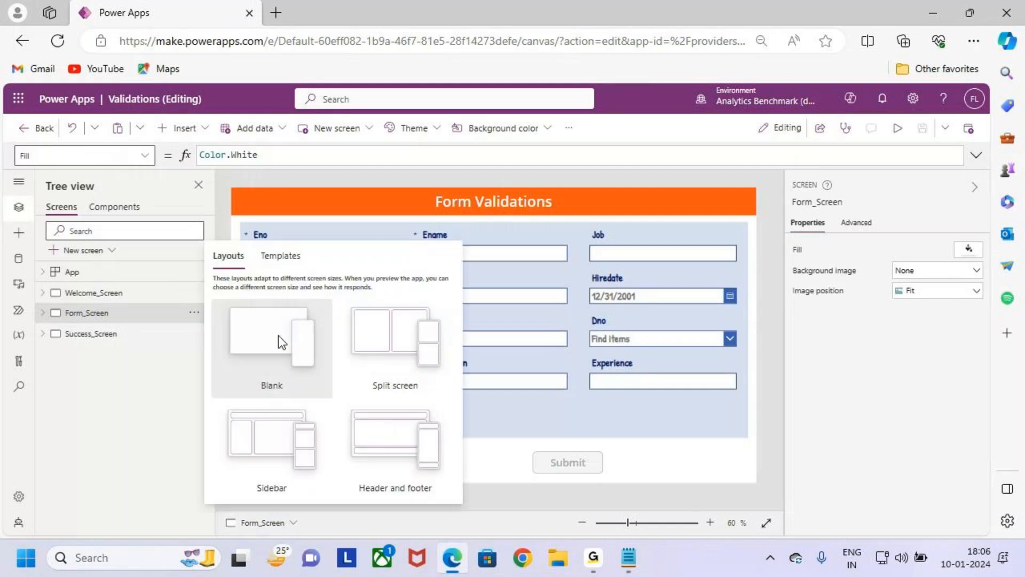
{"action": "key", "text": "ctrl+2"}
{"action": "left_click_drag", "start_coordinate": [204, 299], "coordinate": [341, 377]}
{"action": "left_click", "coordinate": [270, 364]}
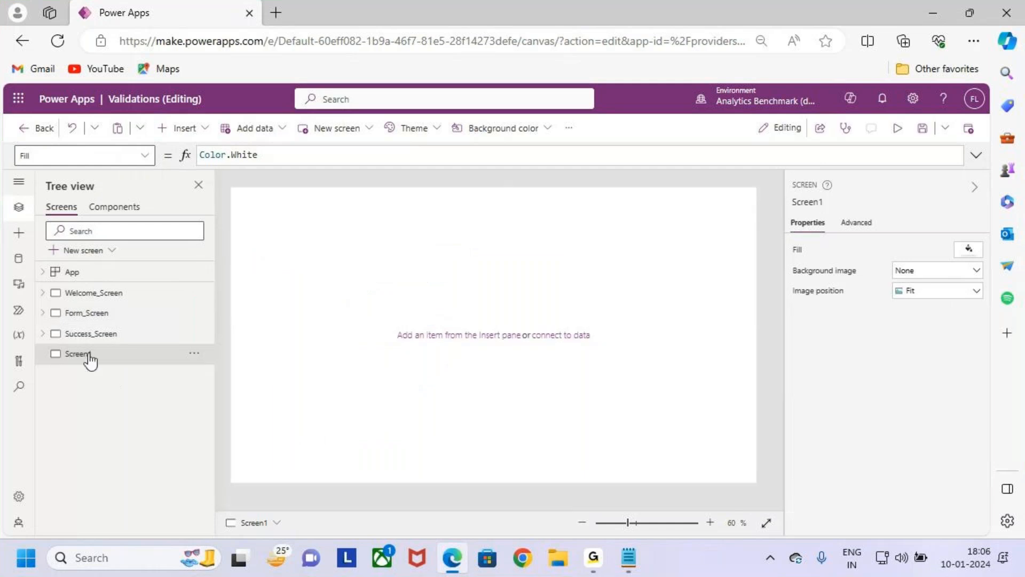
- Copy the heading "Form Customizations" from the notes and return to the app editor
{"action": "left_click", "coordinate": [107, 335]}
{"action": "left_click", "coordinate": [119, 354]}
{"action": "double_click", "coordinate": [136, 354]}
{"action": "left_click", "coordinate": [629, 556]}
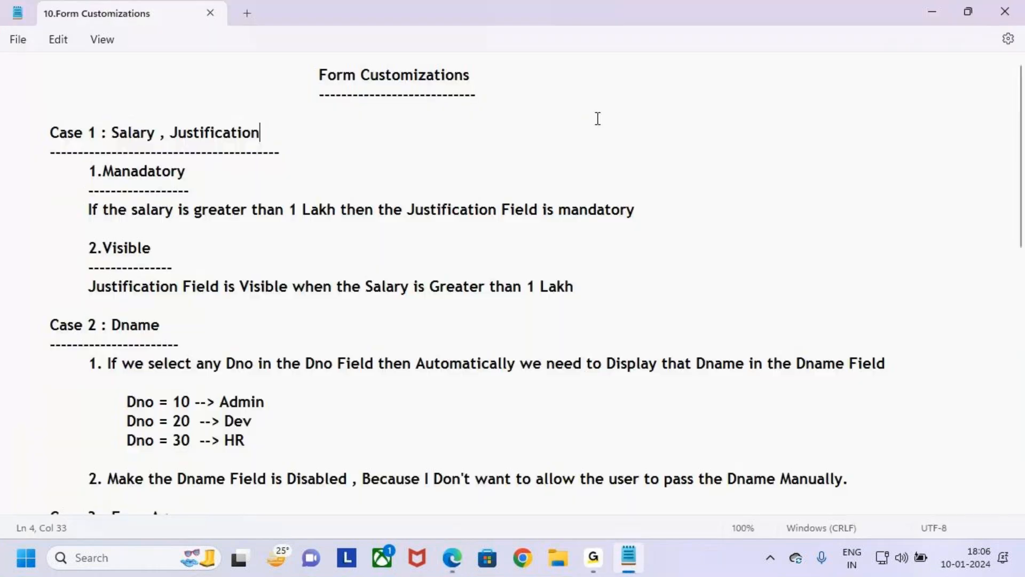
{"action": "left_click", "coordinate": [470, 76]}
{"action": "left_click_drag", "start_coordinate": [469, 76], "coordinate": [313, 72]}
{"action": "key", "text": "ctrl+c"}
{"action": "key", "text": "alt+Tab"}
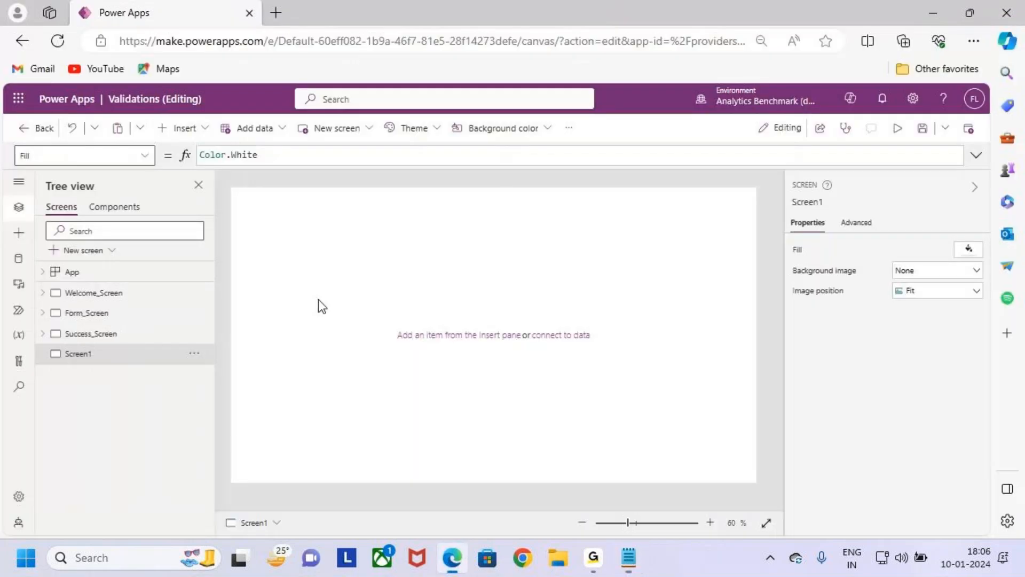
- Rename the new blank screen to Form_Customizations
{"action": "double_click", "coordinate": [122, 353]}
{"action": "key", "text": "ctrl+v"}
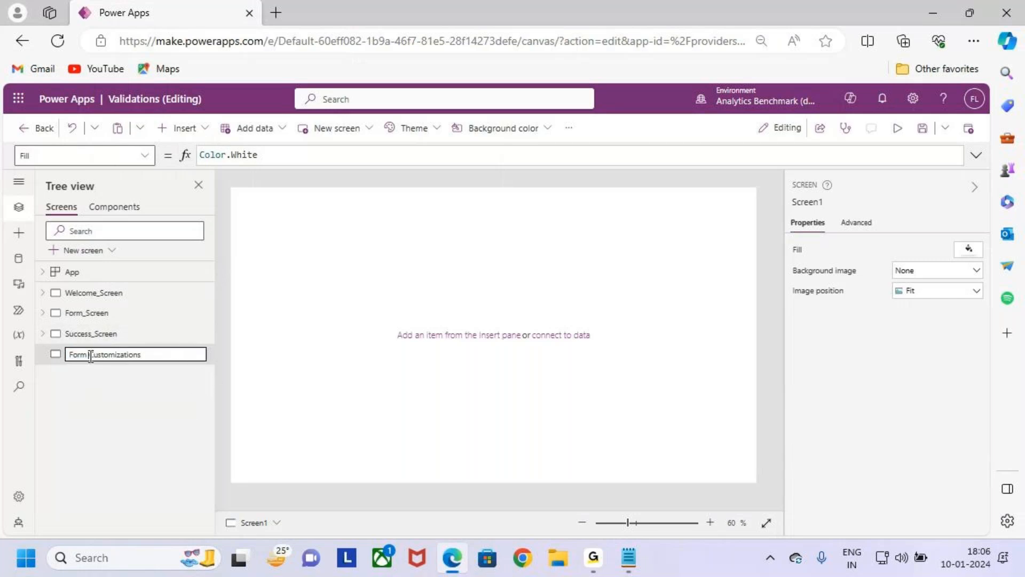
{"action": "key", "text": "BackSpace"}
{"action": "key", "text": "BackSpace"}
{"action": "key", "text": "BackSpace"}
{"action": "key", "text": "BackSpace"}
{"action": "key", "text": "BackSpace"}
{"action": "type", "text": "Form_"}
{"action": "key", "text": "Return"}
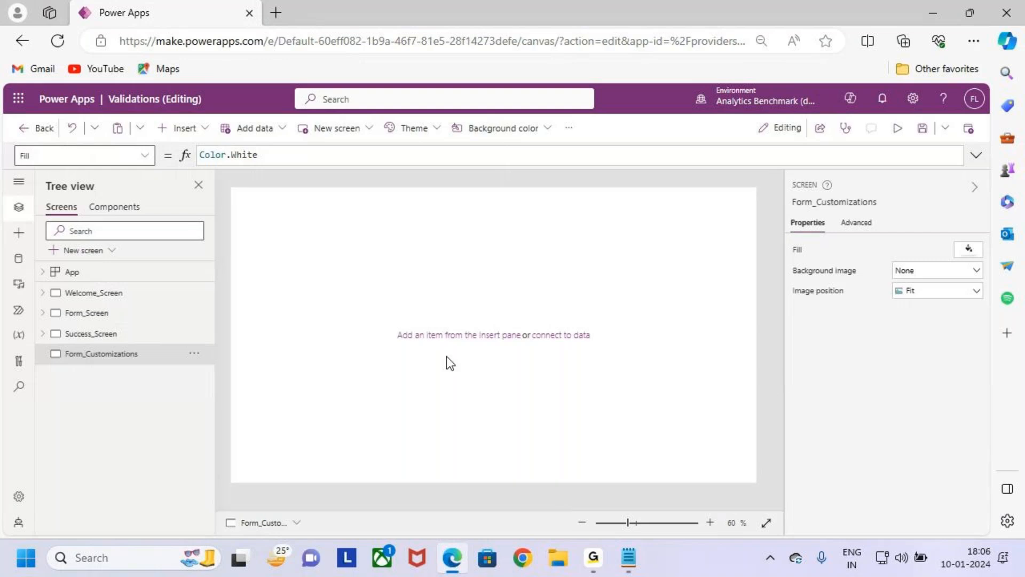
- Copy the orange "Form Validations" header label from Form_Screen onto the Form_Customizations screen
{"action": "left_click", "coordinate": [131, 297]}
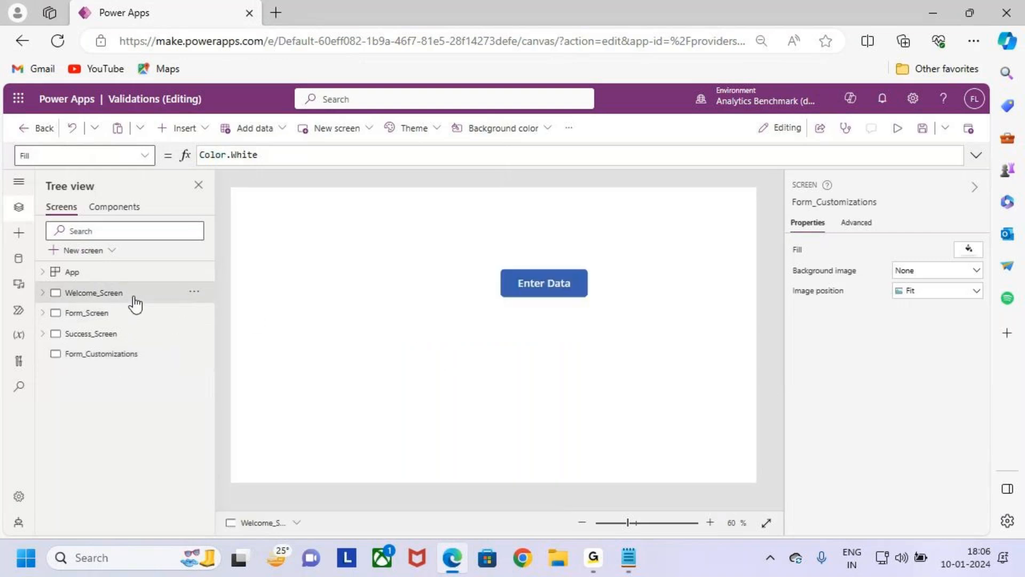
{"action": "left_click", "coordinate": [127, 314]}
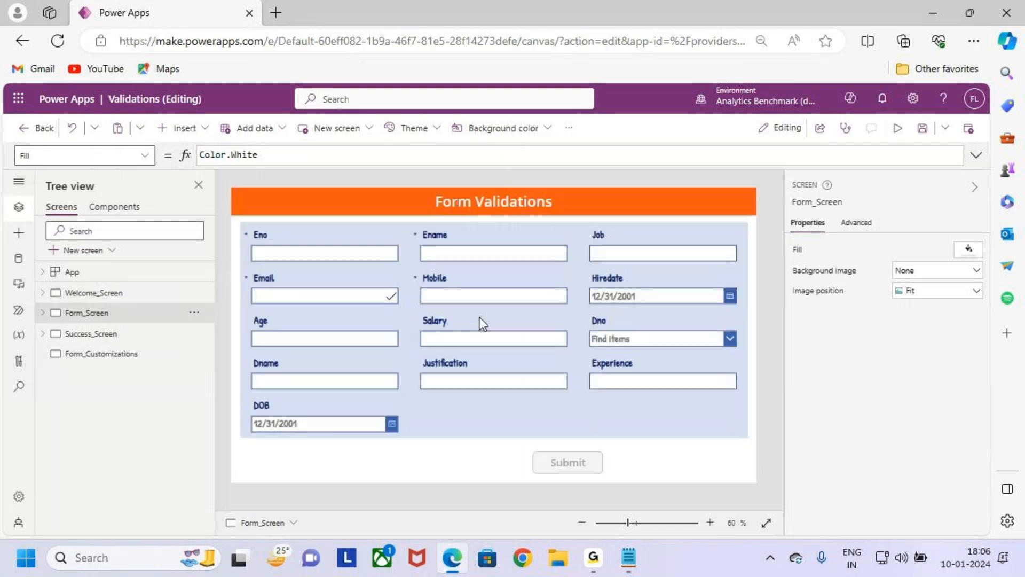
{"action": "left_click", "coordinate": [566, 202]}
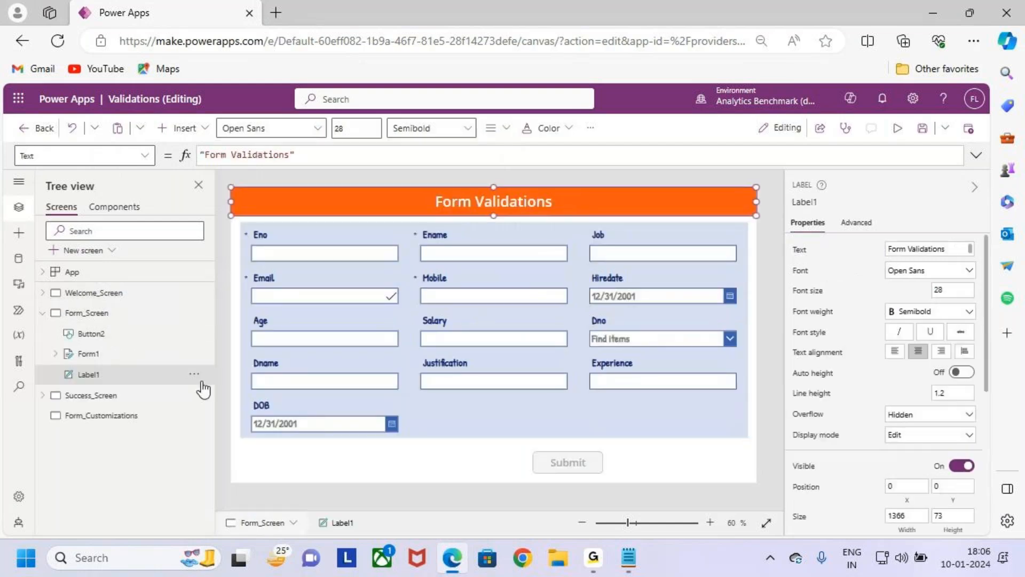
{"action": "left_click", "coordinate": [117, 415]}
{"action": "key", "text": "ctrl+v"}
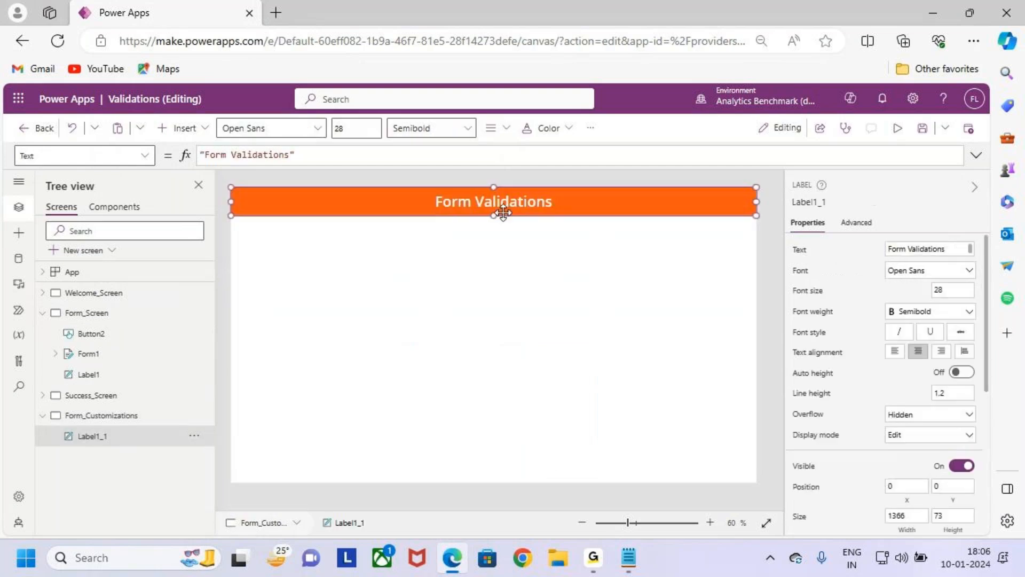
{"action": "double_click", "coordinate": [531, 203]}
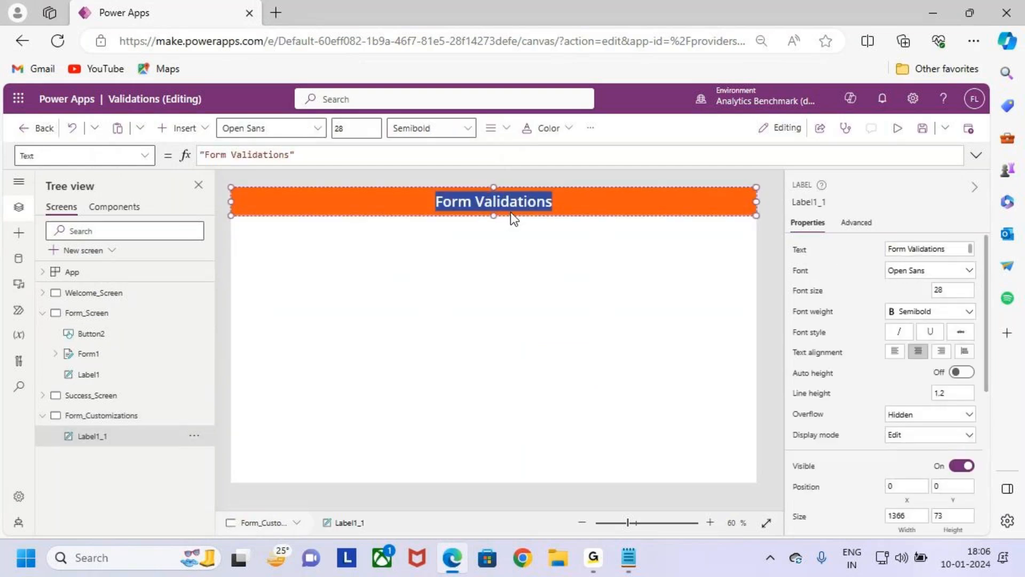
{"action": "key", "text": "BackSpace"}
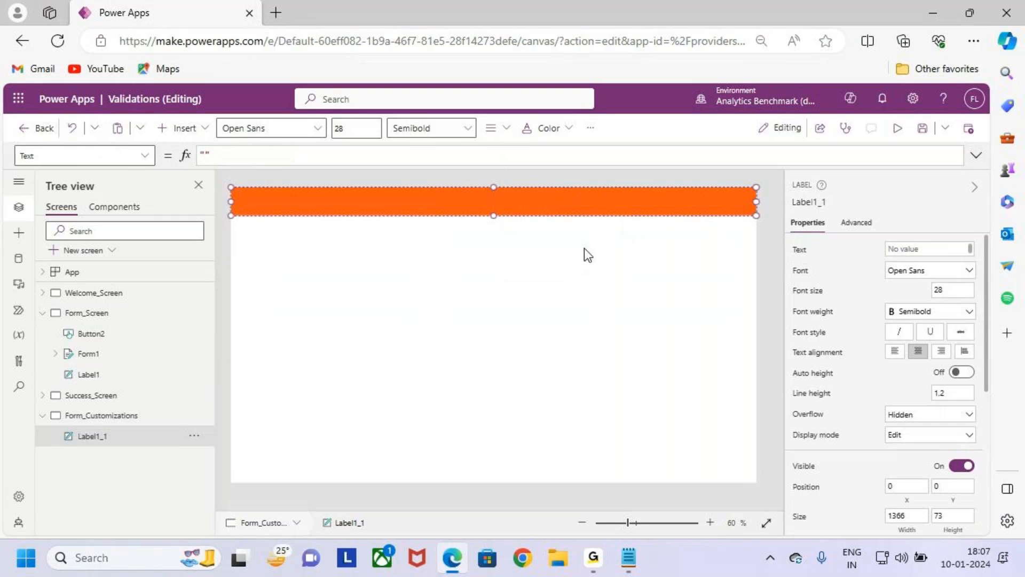
{"action": "left_click", "coordinate": [556, 256]}
{"action": "key", "text": "Delete"}
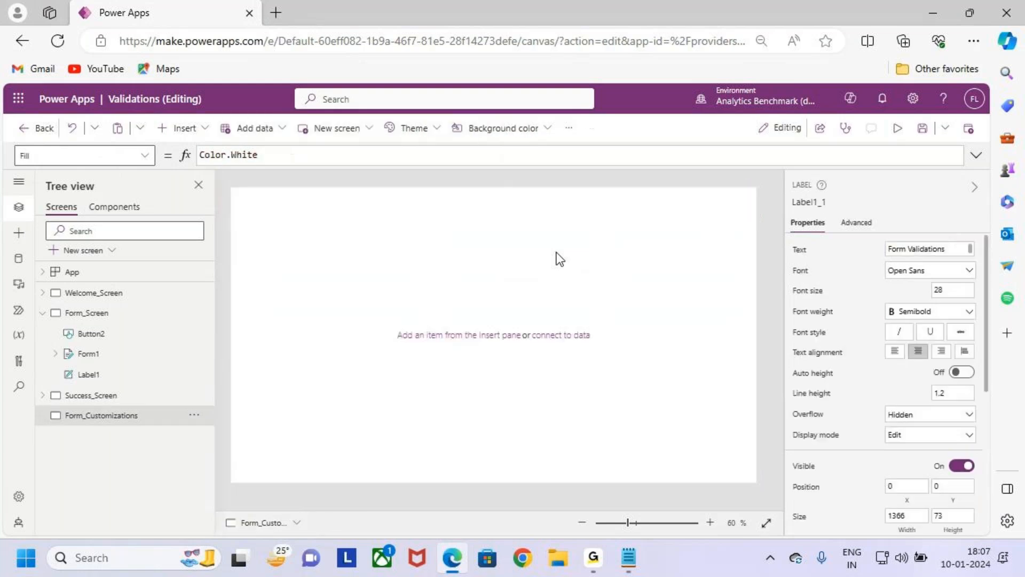
{"action": "key", "text": "ctrl+z"}
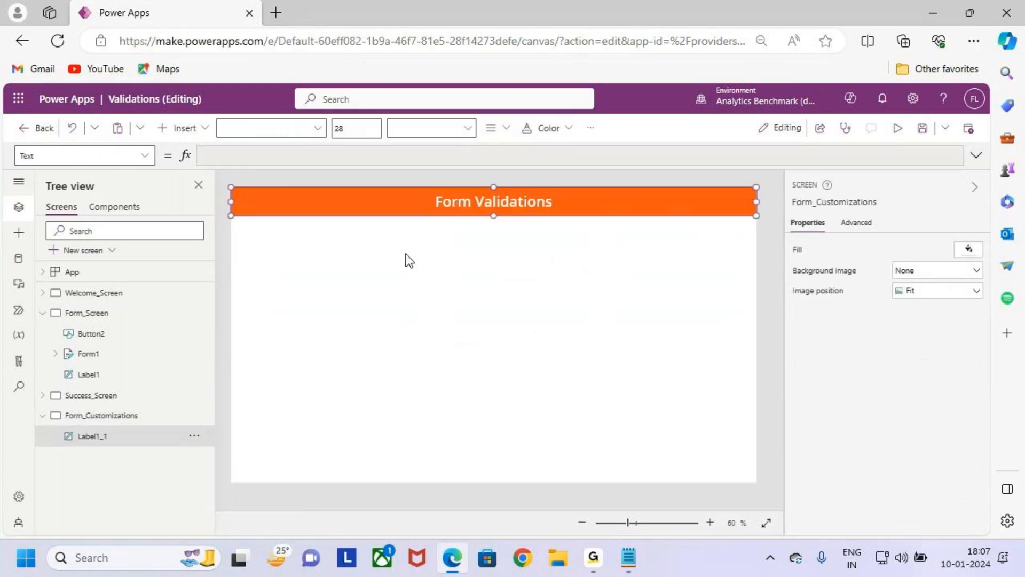
- Change the text of the header label on the Form_Customizations screen to "Form Customizations"
{"action": "left_click", "coordinate": [948, 250]}
{"action": "key", "text": "ctrl+a"}
{"action": "key", "text": "BackSpace"}
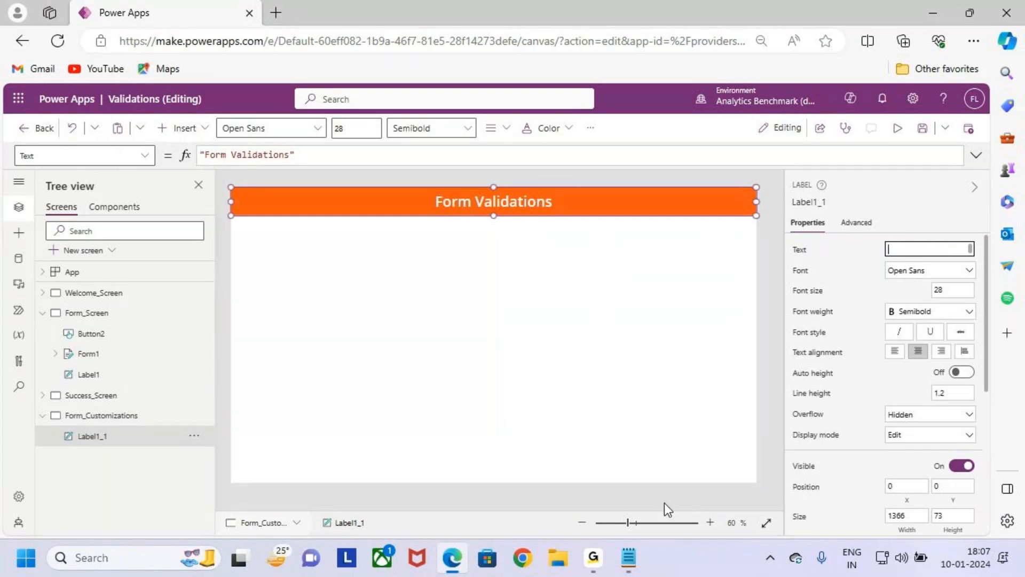
{"action": "left_click", "coordinate": [628, 557]}
{"action": "key", "text": "alt+Tab"}
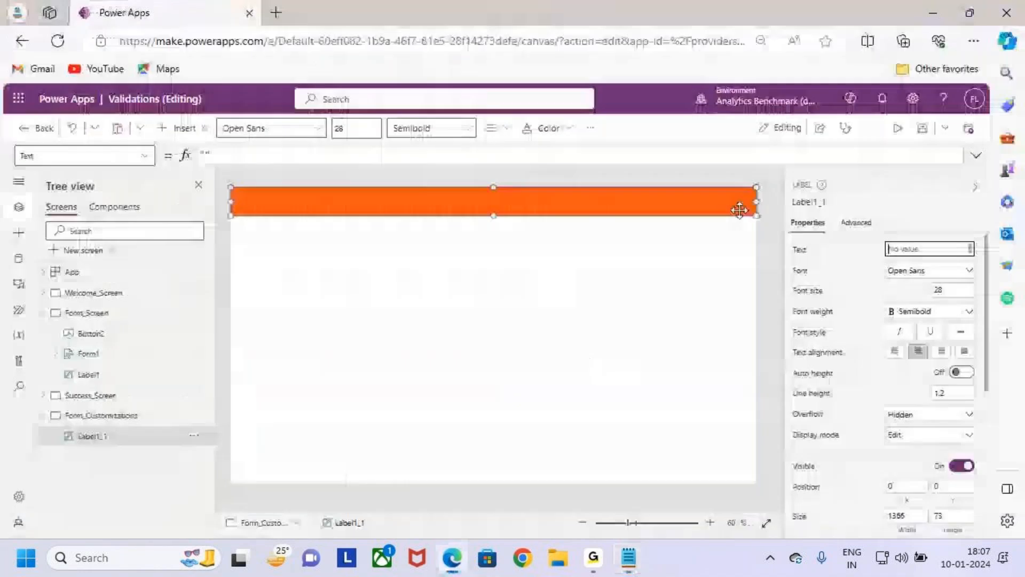
{"action": "key", "text": "ctrl+v"}
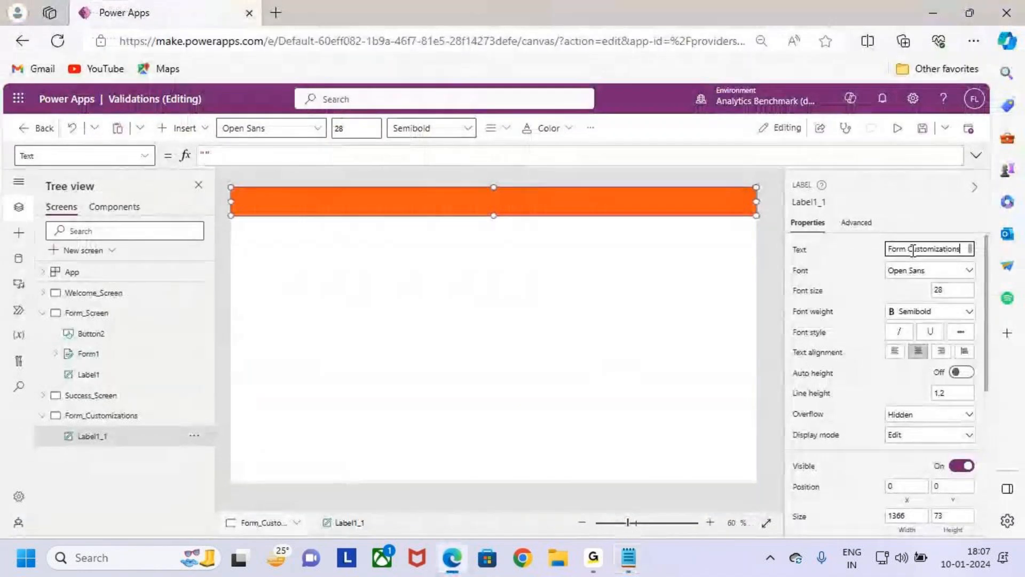
{"action": "left_click", "coordinate": [553, 287]}
{"action": "key", "text": "ctrl+2"}
{"action": "mouse_move", "coordinate": [402, 176]}
{"action": "left_mouse_down"}
{"action": "mouse_move", "coordinate": [555, 230]}
{"action": "mouse_move", "coordinate": [587, 230]}
{"action": "left_mouse_up"}
{"action": "left_click_drag", "start_coordinate": [523, 126], "coordinate": [528, 202]}
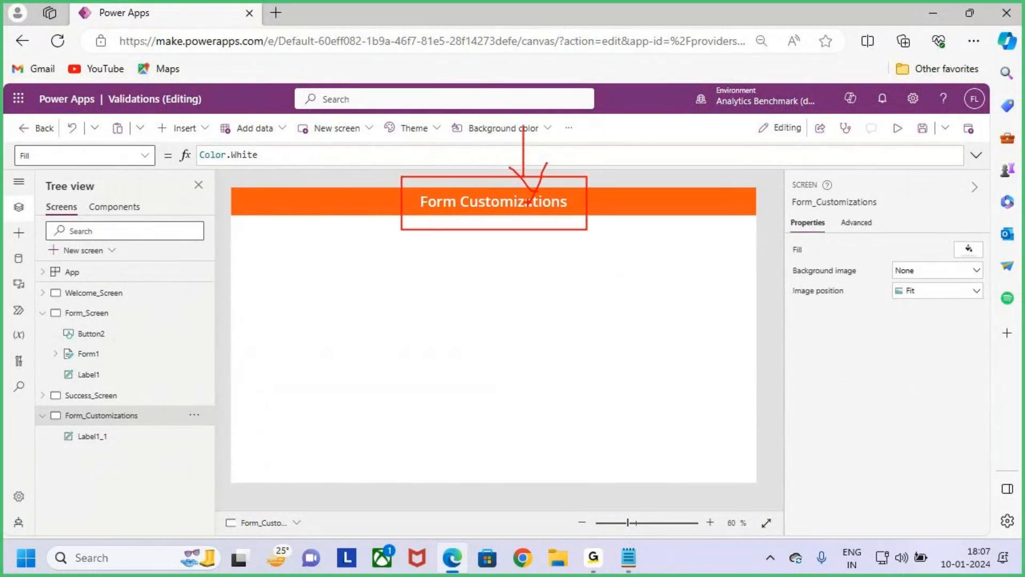
{"action": "key", "text": "Escape"}
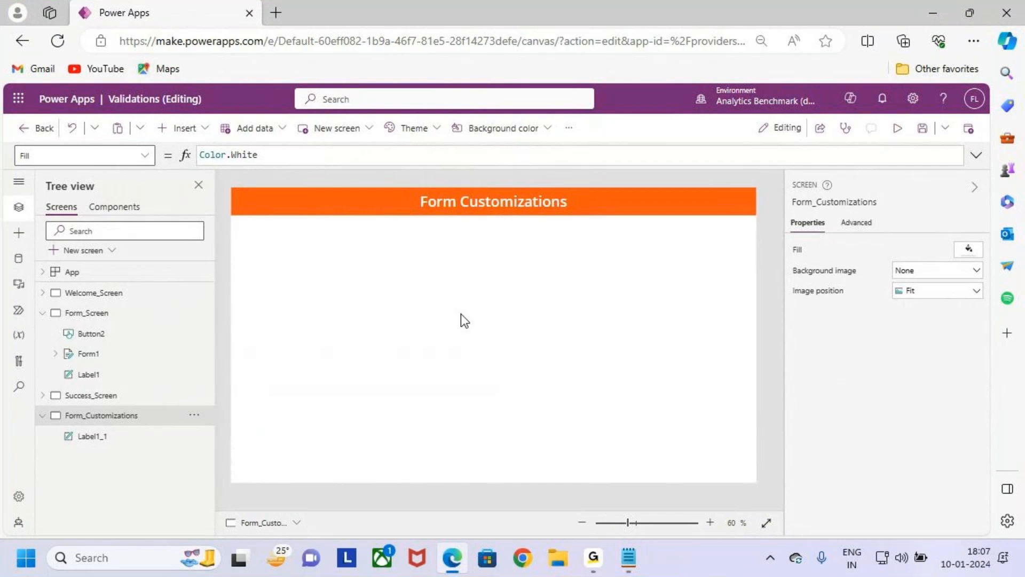
- Review the form on Form_Screen, return to Form_Customizations, and collapse Form_Screen in the screen tree
{"action": "left_click", "coordinate": [126, 320]}
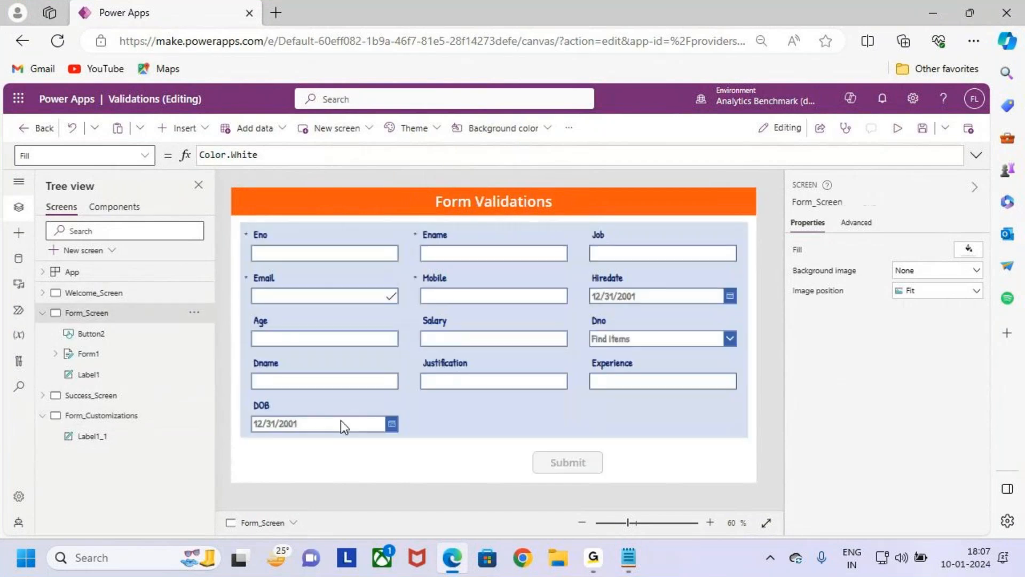
{"action": "key", "text": "ctrl+2"}
{"action": "left_click_drag", "start_coordinate": [241, 228], "coordinate": [748, 437]}
{"action": "mouse_move", "coordinate": [465, 172]}
{"action": "left_mouse_down"}
{"action": "mouse_move", "coordinate": [467, 193]}
{"action": "mouse_move", "coordinate": [529, 207]}
{"action": "mouse_move", "coordinate": [458, 283]}
{"action": "left_mouse_up"}
{"action": "key", "text": "Escape"}
{"action": "left_click", "coordinate": [107, 419]}
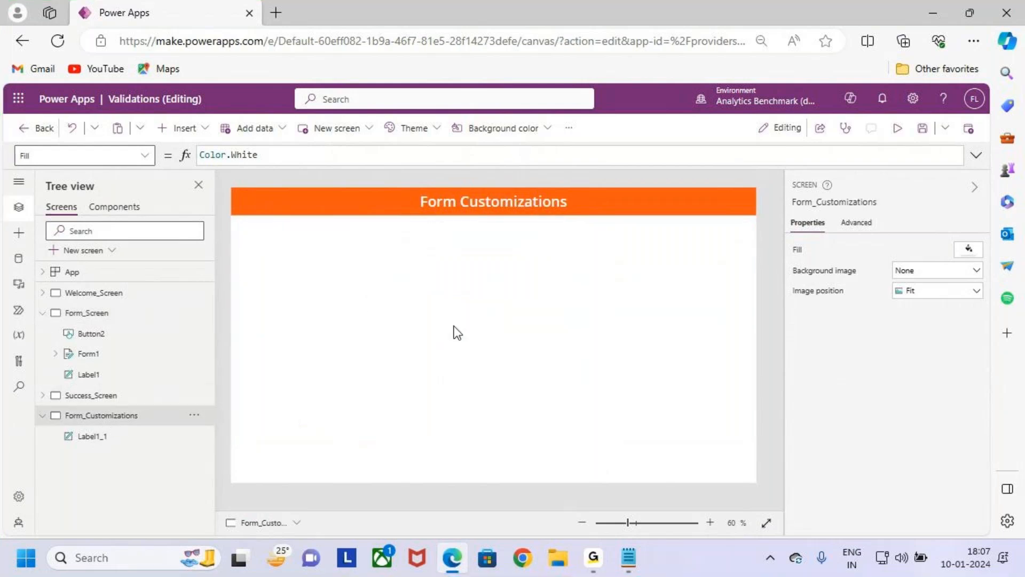
{"action": "left_click", "coordinate": [42, 312]}
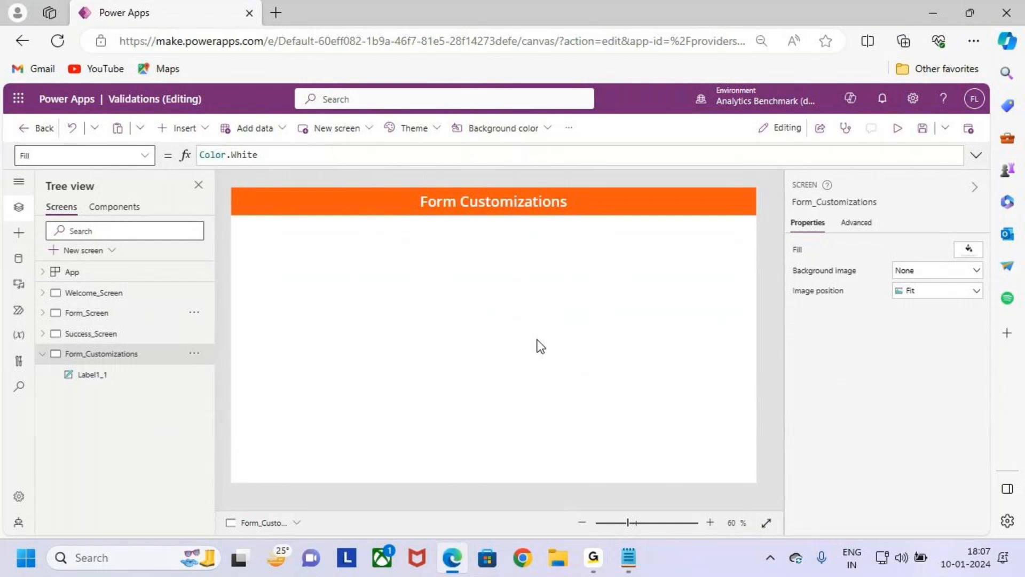
- Insert an edit form on the Form_Customizations screen and fit it below the header at about 1310 by 556
{"action": "left_click", "coordinate": [189, 140]}
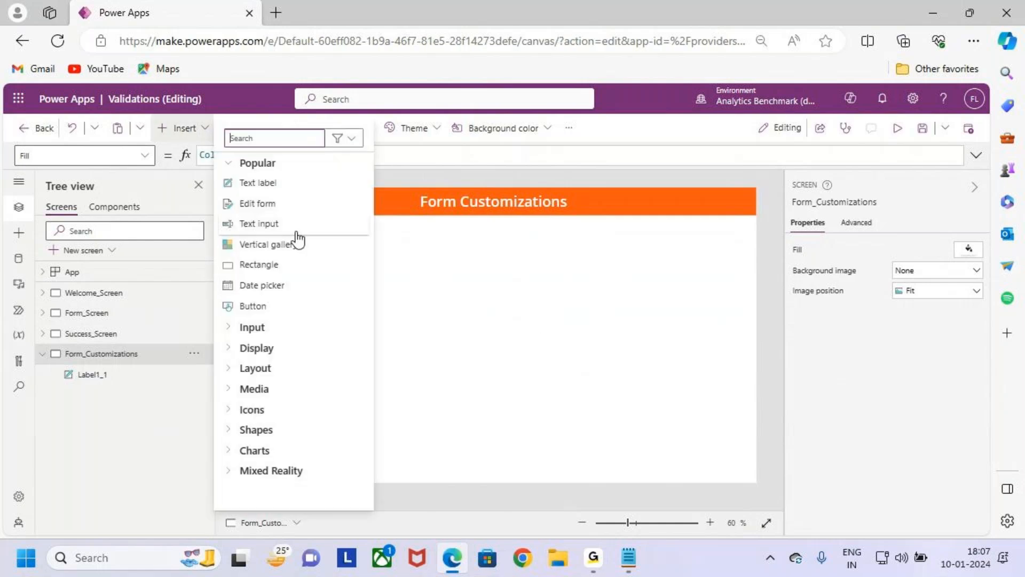
{"action": "key", "text": "ctrl+2"}
{"action": "mouse_move", "coordinate": [222, 195]}
{"action": "left_mouse_down"}
{"action": "mouse_move", "coordinate": [306, 221]}
{"action": "mouse_move", "coordinate": [364, 158]}
{"action": "left_mouse_up"}
{"action": "key", "text": "Escape"}
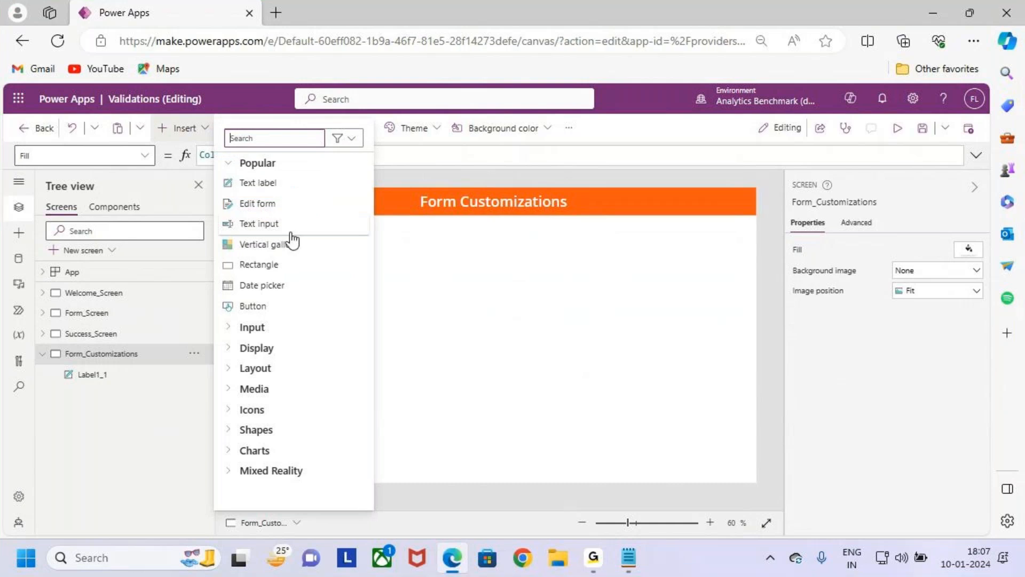
{"action": "left_click", "coordinate": [284, 203]}
{"action": "left_click_drag", "start_coordinate": [438, 200], "coordinate": [434, 221]}
{"action": "left_click_drag", "start_coordinate": [549, 320], "coordinate": [746, 323]}
{"action": "left_click_drag", "start_coordinate": [494, 416], "coordinate": [498, 440]}
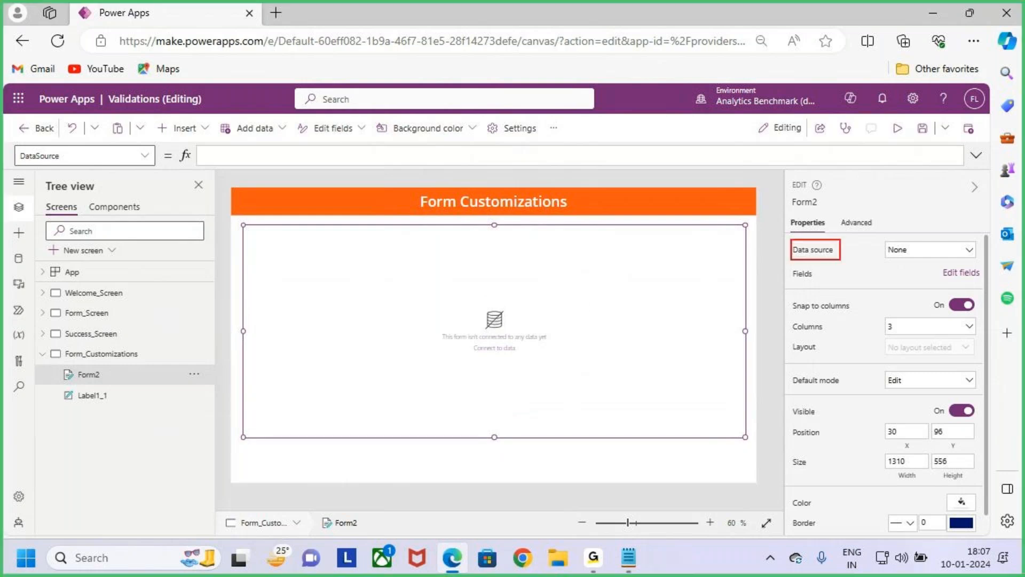
- Connect the new edit form to the Employees SharePoint data source and check its fields
{"action": "left_click", "coordinate": [953, 252]}
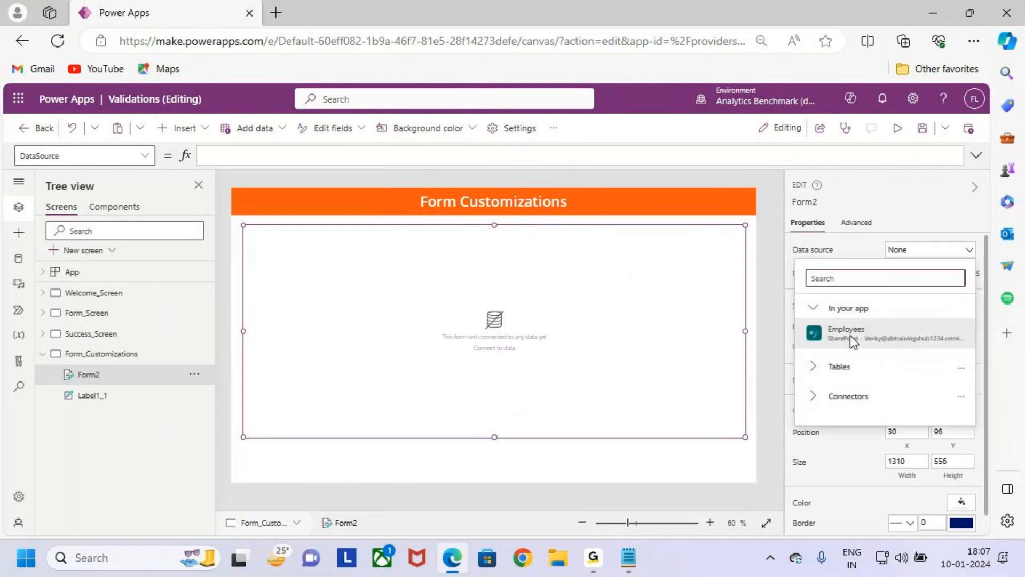
{"action": "left_click", "coordinate": [914, 333]}
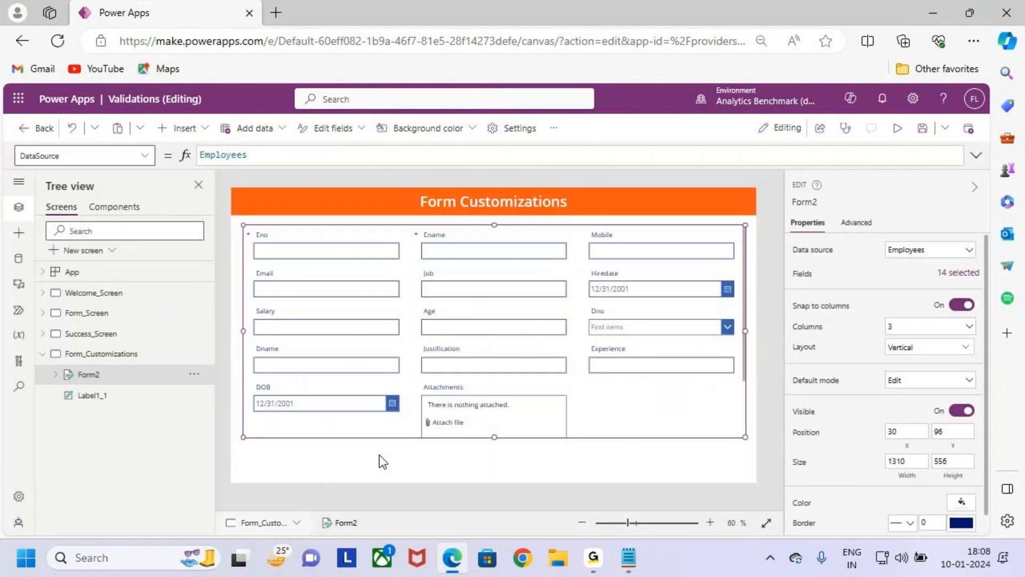
{"action": "scroll", "coordinate": [566, 371], "scroll_direction": "down", "scroll_amount": 2}
{"action": "left_click_drag", "start_coordinate": [405, 298], "coordinate": [574, 407]}
{"action": "key", "text": "Escape"}
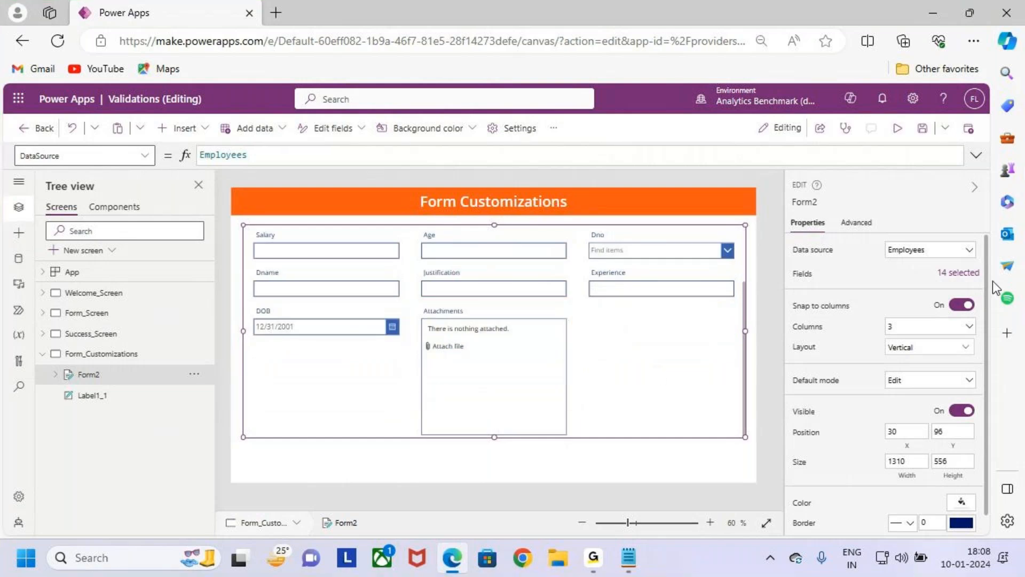
- Remove the Attachments field from the edit form on the Form_Customizations screen and close the field list
{"action": "left_click", "coordinate": [956, 281]}
{"action": "scroll", "coordinate": [717, 446], "scroll_direction": "down", "scroll_amount": 2}
{"action": "left_click", "coordinate": [762, 515]}
{"action": "left_click", "coordinate": [808, 498]}
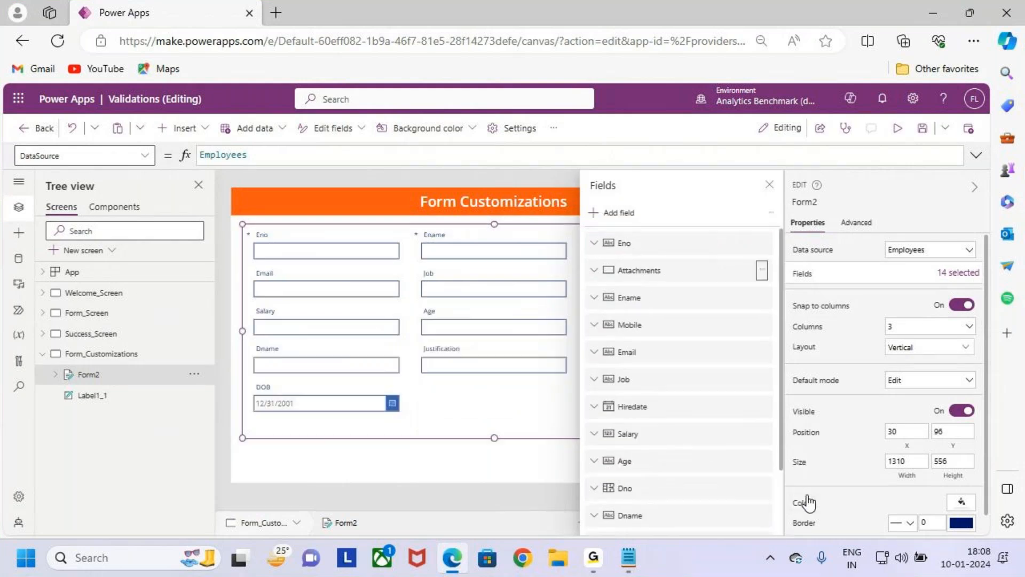
{"action": "left_click", "coordinate": [770, 186]}
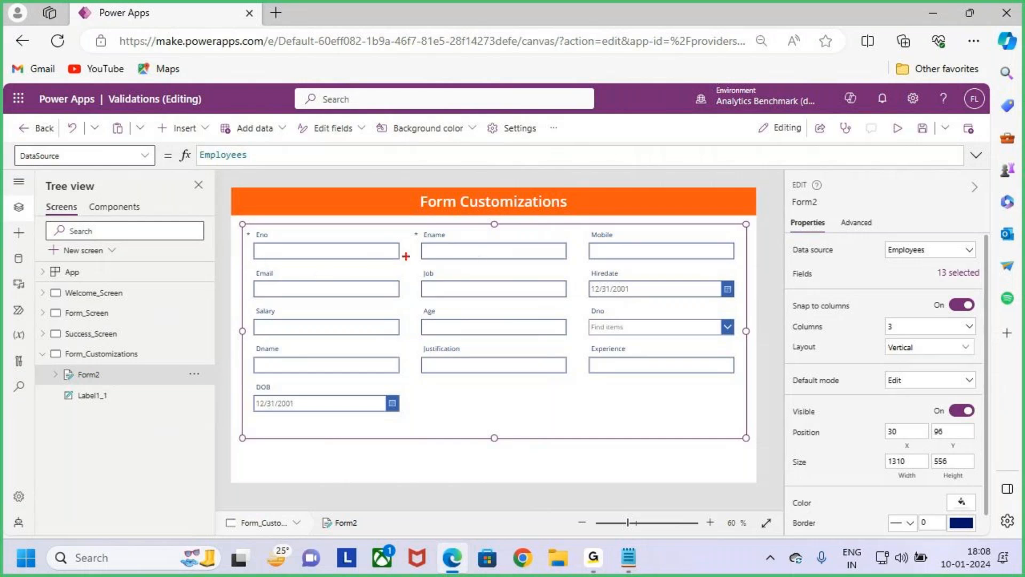
{"action": "mouse_move", "coordinate": [414, 267]}
{"action": "left_mouse_down"}
{"action": "mouse_move", "coordinate": [583, 309]}
{"action": "mouse_move", "coordinate": [597, 208]}
{"action": "mouse_move", "coordinate": [608, 231]}
{"action": "mouse_move", "coordinate": [722, 261]}
{"action": "left_mouse_up"}
{"action": "mouse_move", "coordinate": [637, 258]}
{"action": "left_mouse_down"}
{"action": "mouse_move", "coordinate": [529, 334]}
{"action": "mouse_move", "coordinate": [491, 309]}
{"action": "mouse_move", "coordinate": [496, 278]}
{"action": "mouse_move", "coordinate": [509, 296]}
{"action": "left_mouse_up"}
{"action": "key", "text": "Escape"}
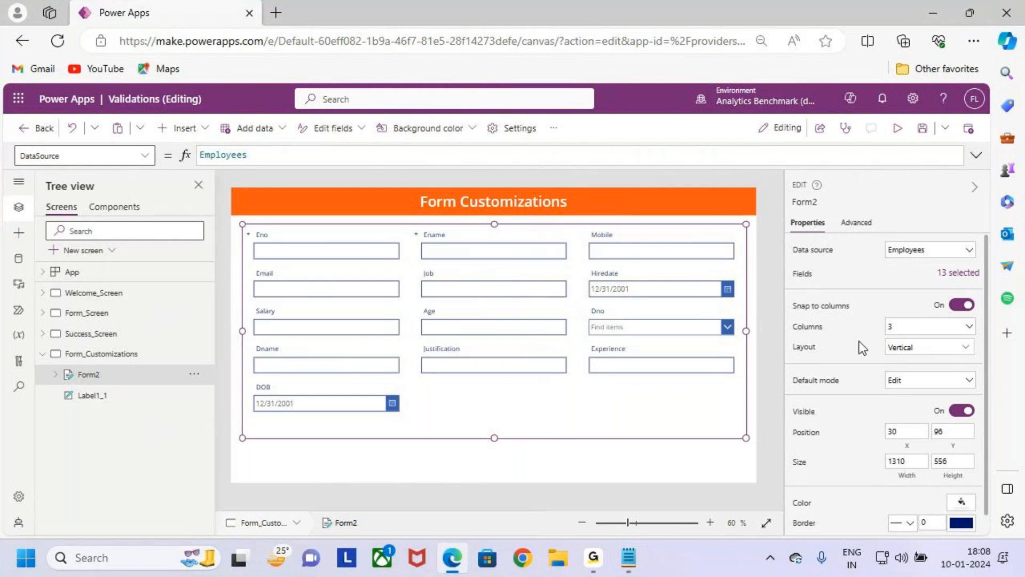
- Reorder the form's fields by swapping Job and Mobile, so Job follows Ename and Mobile follows Email
{"action": "left_click", "coordinate": [965, 279]}
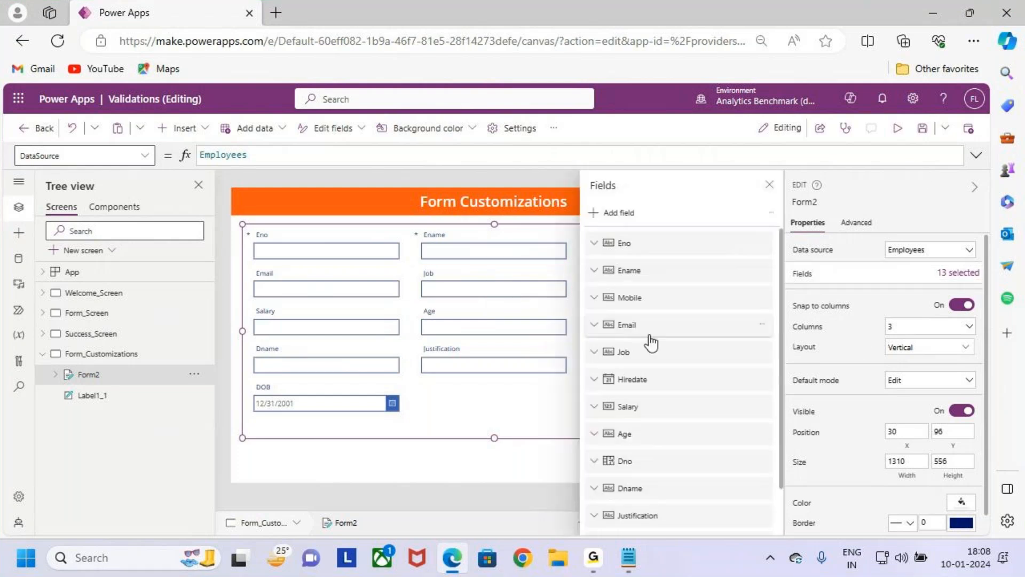
{"action": "left_click_drag", "start_coordinate": [648, 316], "coordinate": [670, 289]}
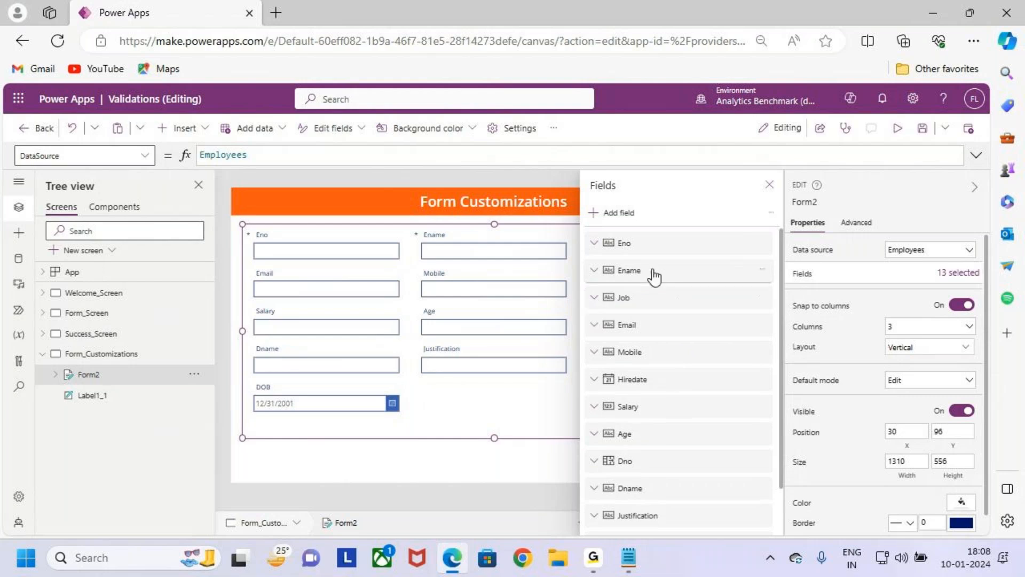
{"action": "left_click", "coordinate": [769, 185]}
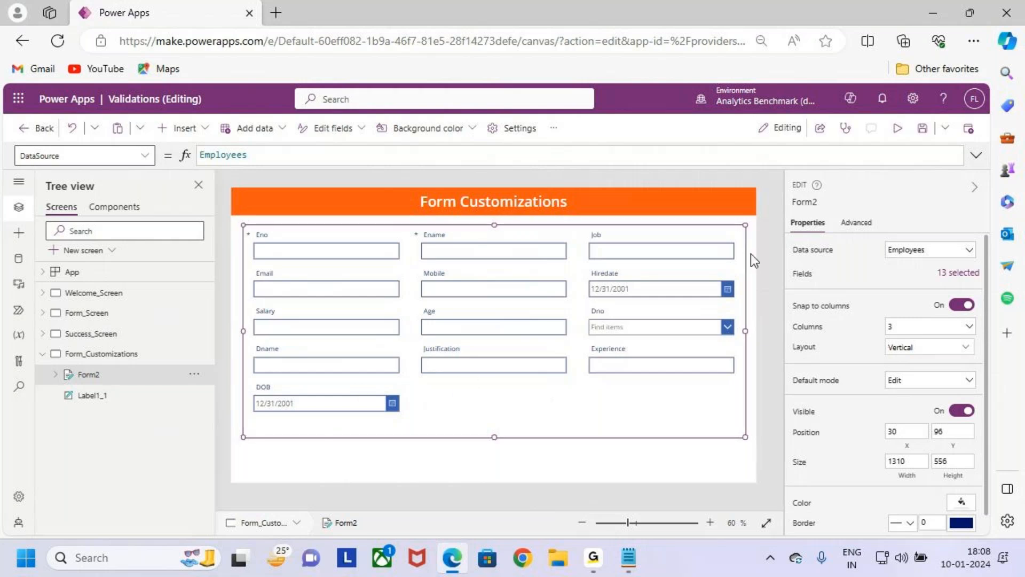
{"action": "key", "text": "ctrl+2"}
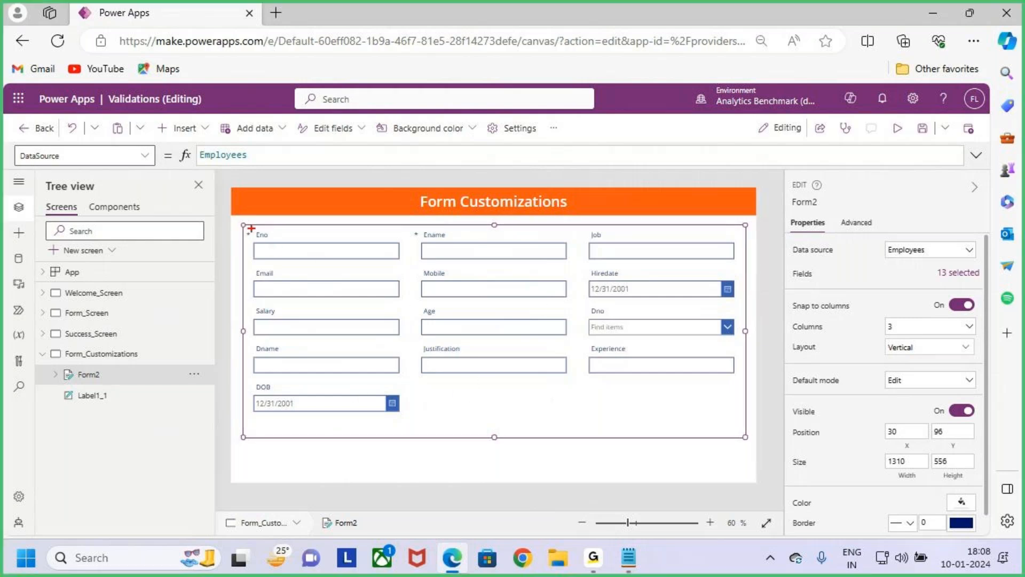
{"action": "left_click_drag", "start_coordinate": [251, 227], "coordinate": [288, 242]}
{"action": "left_click_drag", "start_coordinate": [418, 223], "coordinate": [468, 245]}
{"action": "left_click_drag", "start_coordinate": [581, 223], "coordinate": [611, 244]}
{"action": "left_click_drag", "start_coordinate": [253, 265], "coordinate": [304, 284]}
{"action": "left_click_drag", "start_coordinate": [416, 260], "coordinate": [465, 282]}
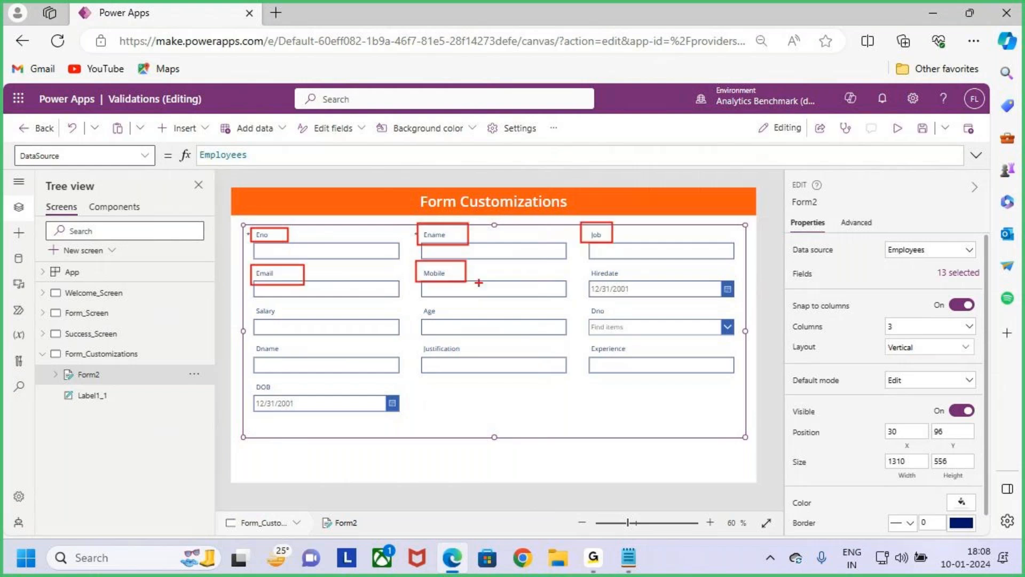
{"action": "left_click_drag", "start_coordinate": [588, 265], "coordinate": [625, 278]}
{"action": "left_click_drag", "start_coordinate": [253, 302], "coordinate": [287, 319]}
{"action": "left_click_drag", "start_coordinate": [415, 306], "coordinate": [446, 319]}
{"action": "mouse_move", "coordinate": [580, 304]}
{"action": "left_mouse_down"}
{"action": "mouse_move", "coordinate": [612, 317]}
{"action": "mouse_move", "coordinate": [626, 353]}
{"action": "left_mouse_up"}
{"action": "left_click_drag", "start_coordinate": [418, 341], "coordinate": [462, 355]}
{"action": "left_click_drag", "start_coordinate": [250, 346], "coordinate": [313, 371]}
{"action": "key", "text": "Escape"}
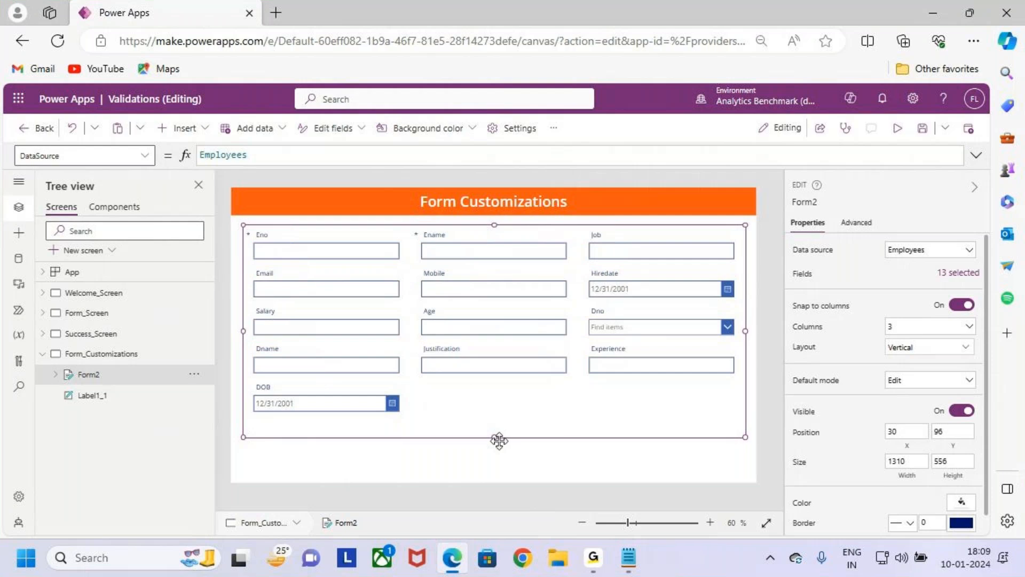
- Try the Horizontal layout on the Employees form and undo the change
{"action": "left_click", "coordinate": [125, 375]}
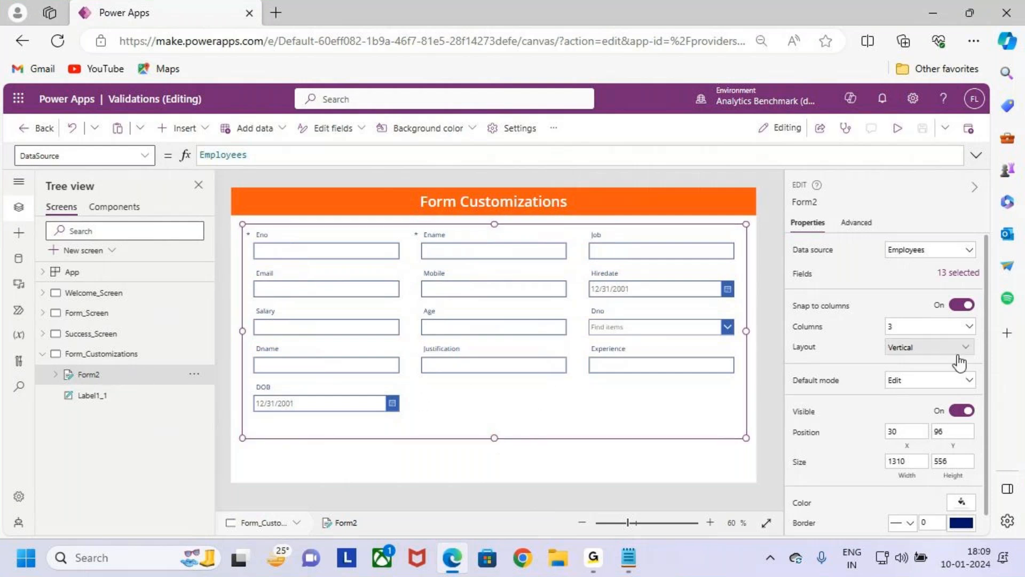
{"action": "left_click", "coordinate": [913, 349]}
{"action": "left_click", "coordinate": [901, 444]}
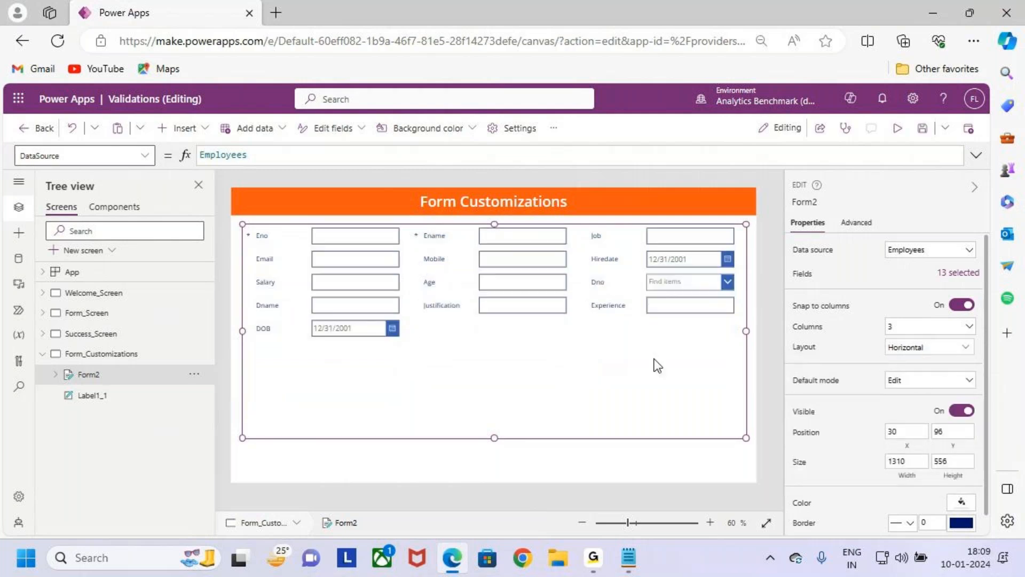
{"action": "key", "text": "ctrl+z"}
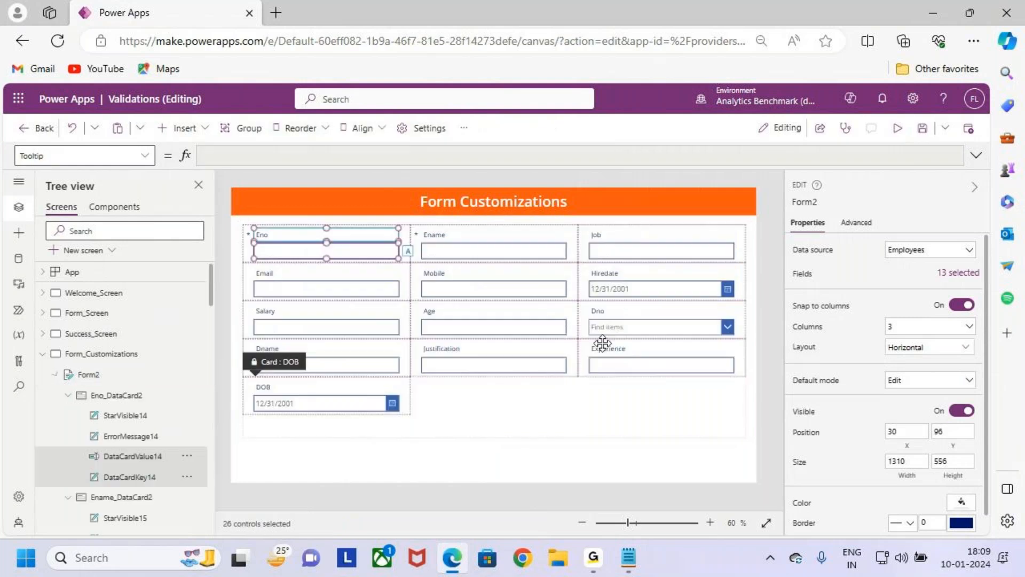
- Examine the data cards and their selected value and key controls in the form's tree, starting with the Eno card
{"action": "scroll", "coordinate": [121, 409], "scroll_direction": "down", "scroll_amount": 1}
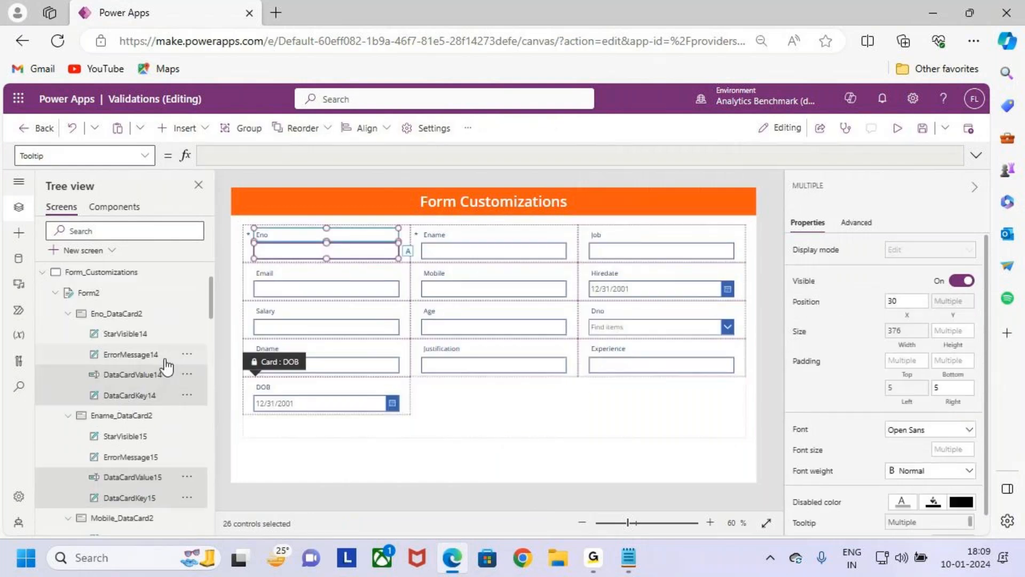
{"action": "key", "text": "ctrl+2"}
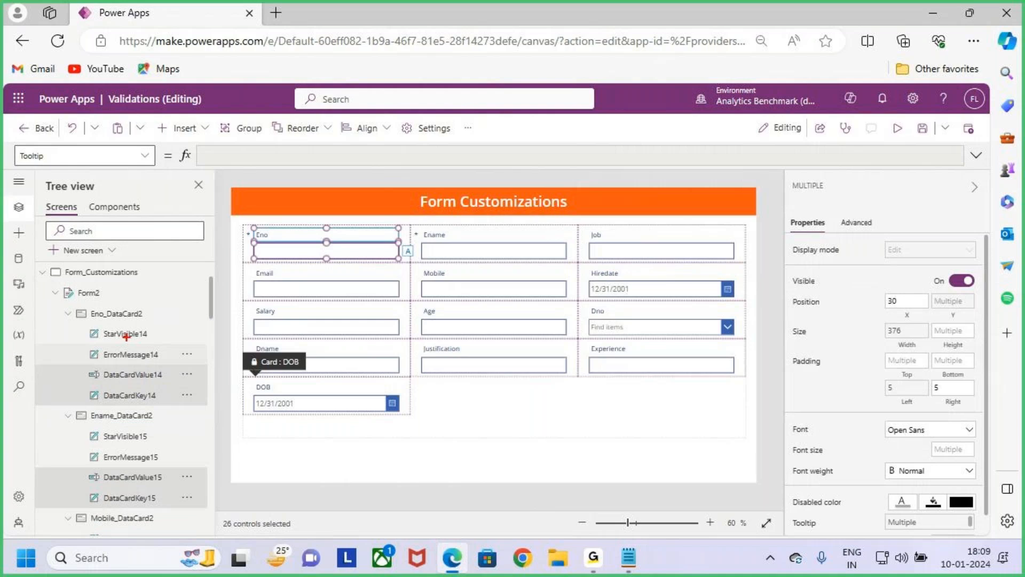
{"action": "mouse_move", "coordinate": [62, 302]}
{"action": "left_mouse_down"}
{"action": "mouse_move", "coordinate": [178, 355]}
{"action": "mouse_move", "coordinate": [219, 405]}
{"action": "left_mouse_up"}
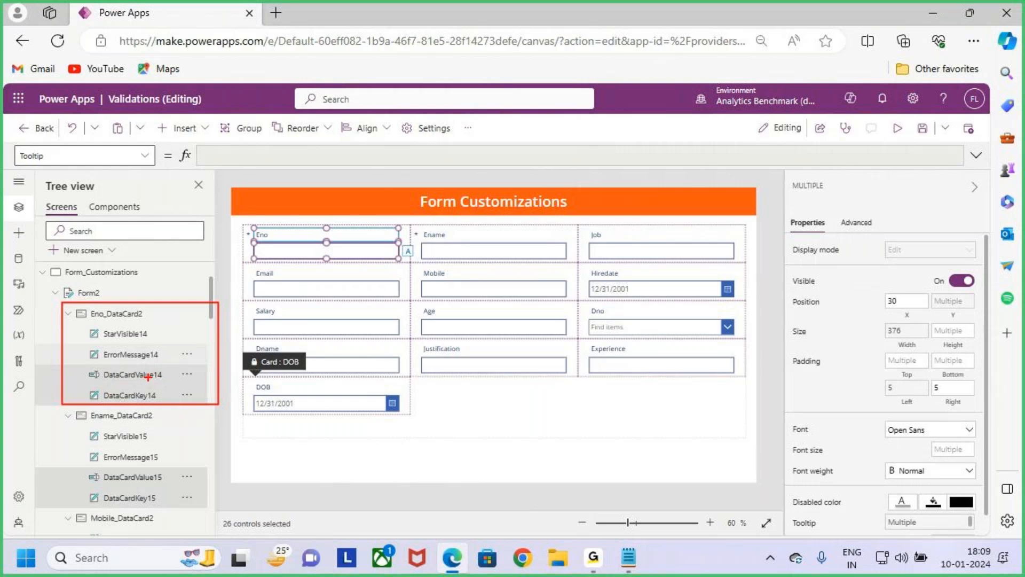
{"action": "left_click_drag", "start_coordinate": [122, 378], "coordinate": [148, 377]}
{"action": "key", "text": "Escape"}
{"action": "scroll", "coordinate": [155, 435], "scroll_direction": "down", "scroll_amount": 1}
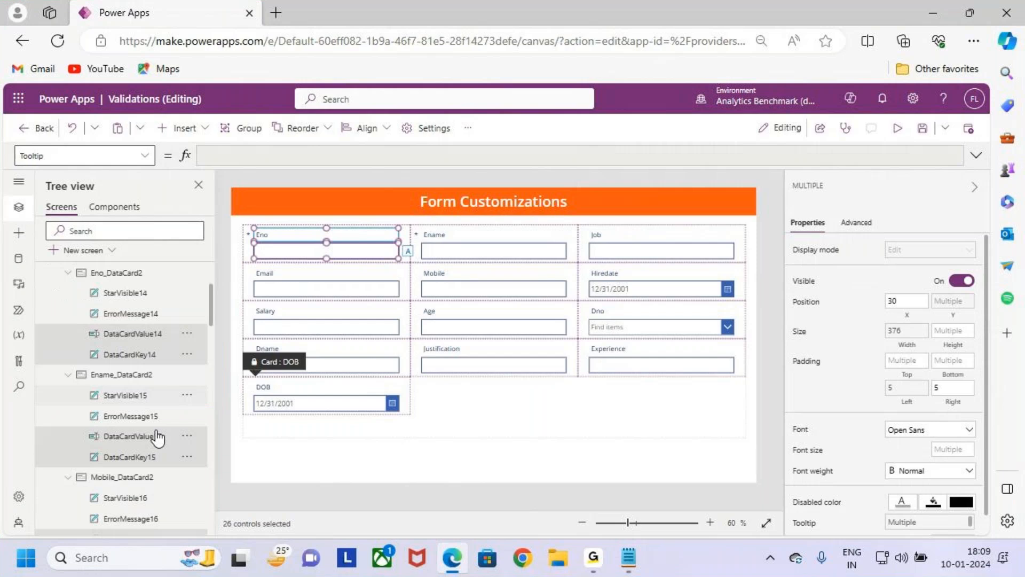
{"action": "scroll", "coordinate": [121, 427], "scroll_direction": "down", "scroll_amount": 1}
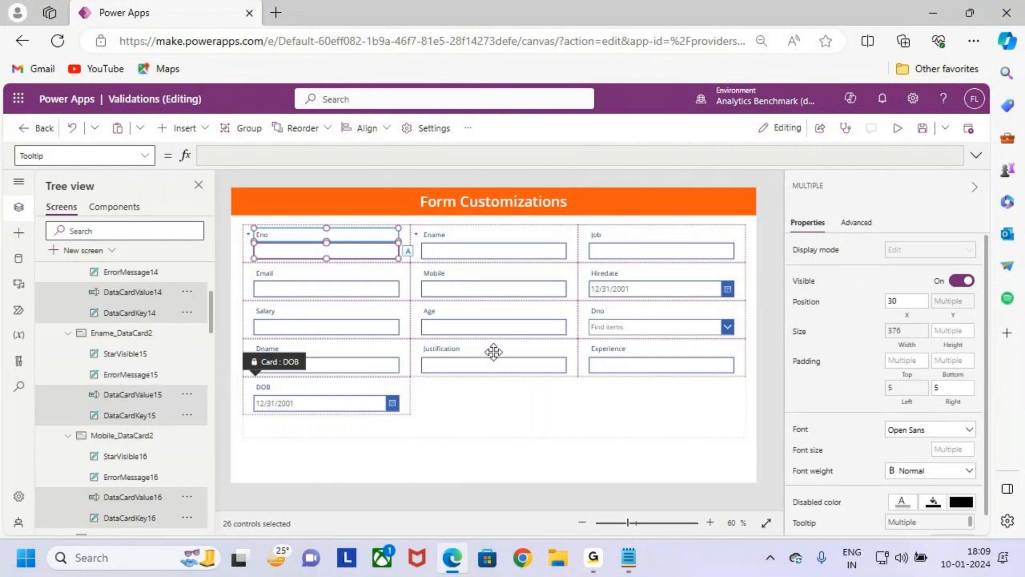
- Format all selected field labels and inputs of the form with the Patrick Hand font, Semibold weight and size 20
{"action": "left_click", "coordinate": [916, 434]}
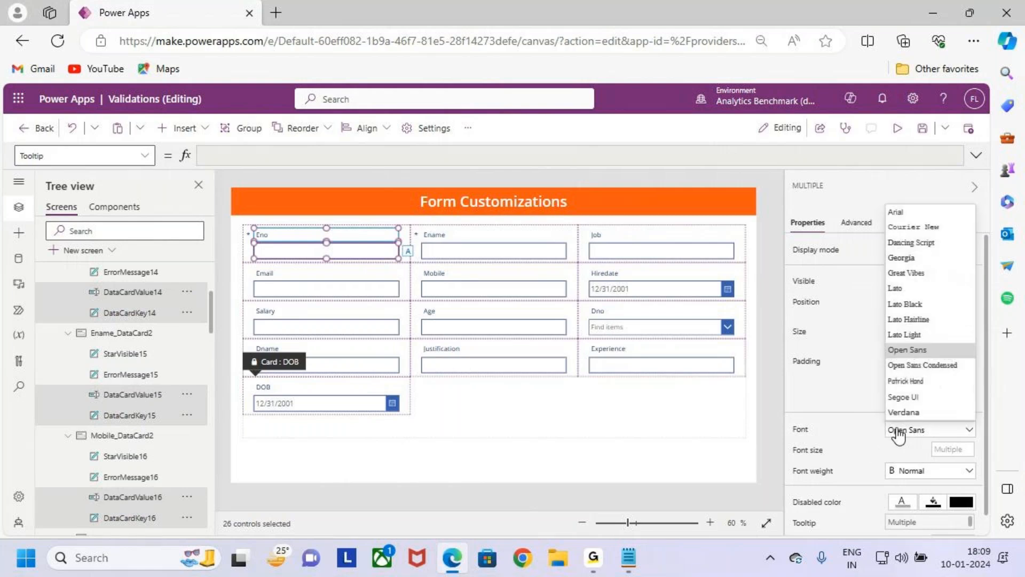
{"action": "left_click", "coordinate": [936, 381]}
{"action": "left_click", "coordinate": [939, 471]}
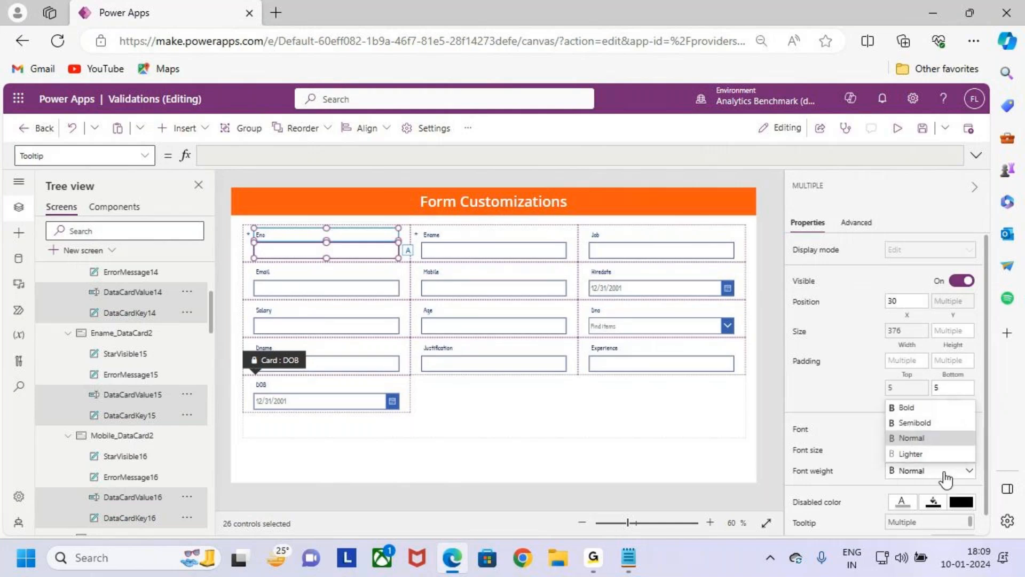
{"action": "left_click", "coordinate": [940, 422]}
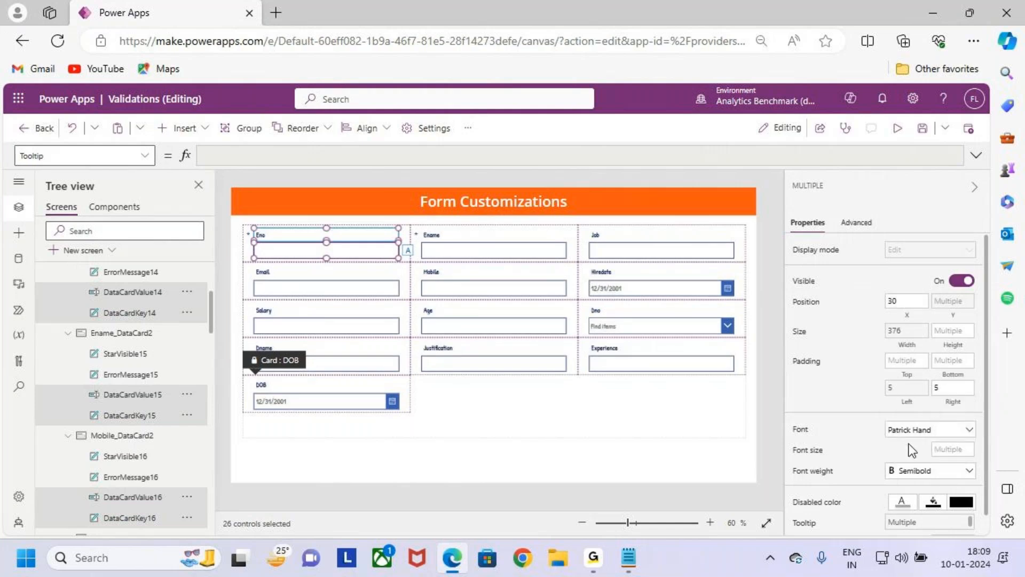
{"action": "left_click", "coordinate": [799, 454]}
{"action": "left_click", "coordinate": [234, 155]}
{"action": "type", "text": "20"}
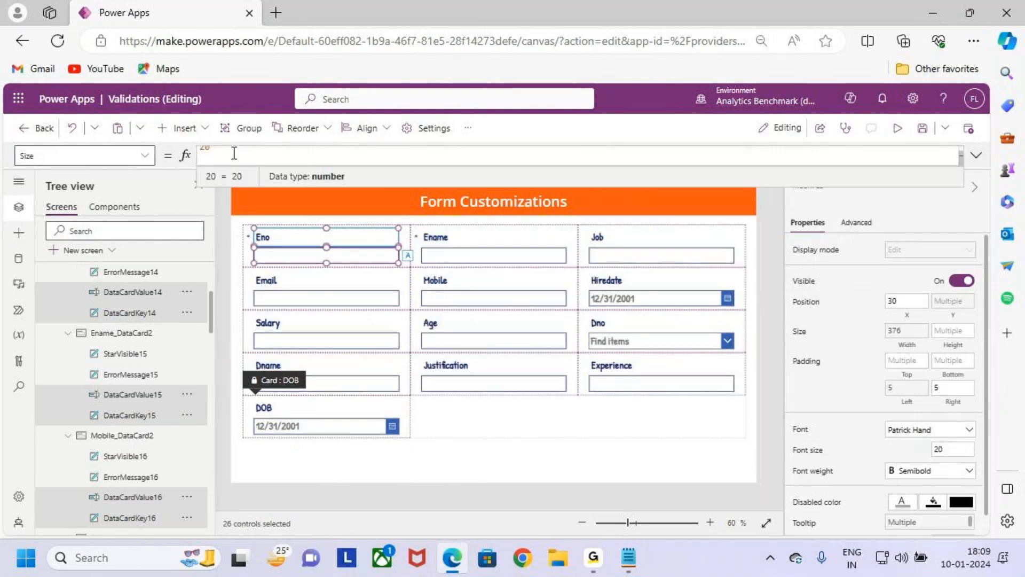
- Reduce the height of the Employees form slightly to about 554
{"action": "left_click", "coordinate": [484, 440]}
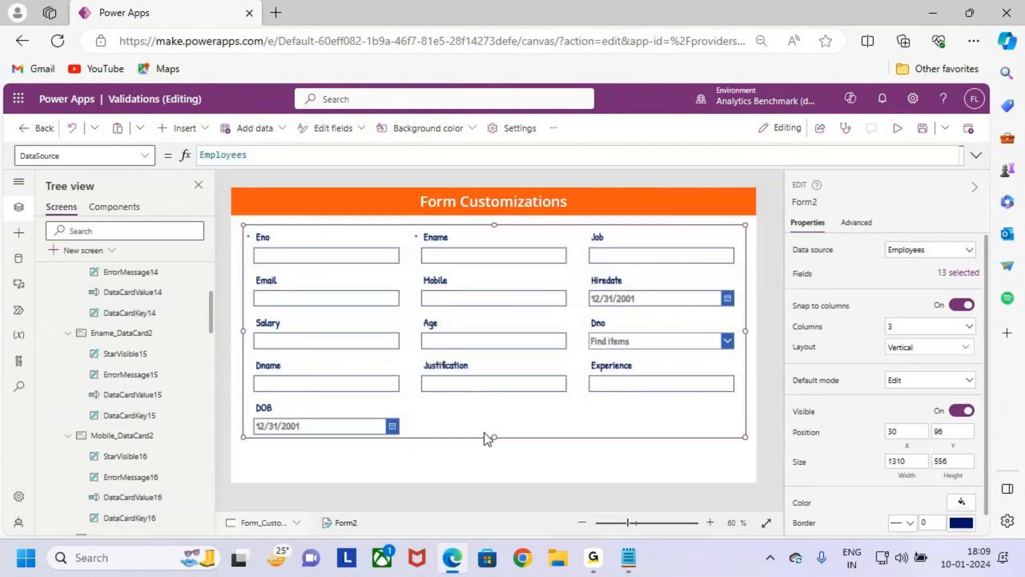
{"action": "left_click_drag", "start_coordinate": [494, 436], "coordinate": [495, 436]}
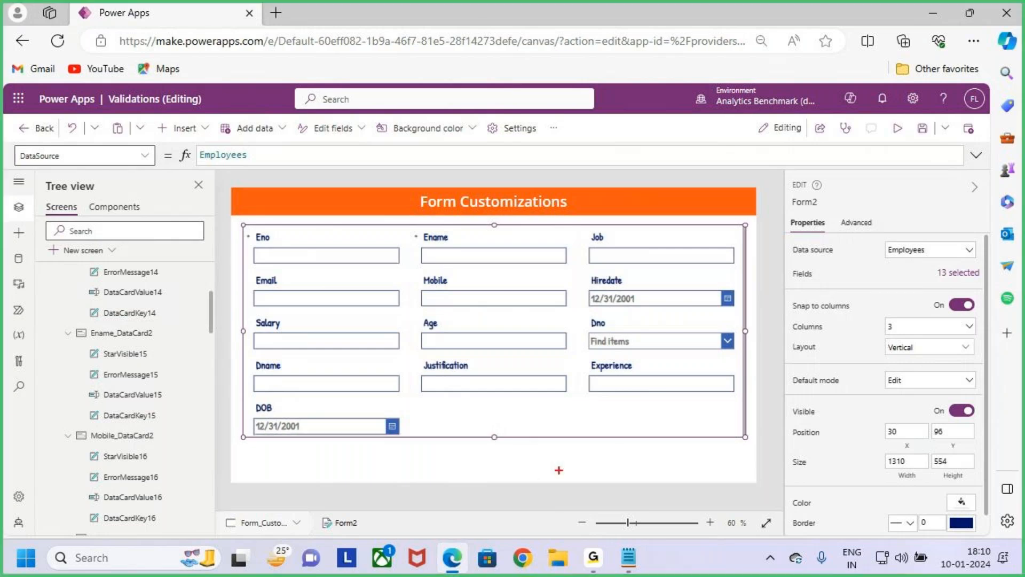
{"action": "left_click_drag", "start_coordinate": [401, 449], "coordinate": [467, 470]}
{"action": "left_click_drag", "start_coordinate": [562, 446], "coordinate": [620, 468]}
{"action": "key", "text": "Escape"}
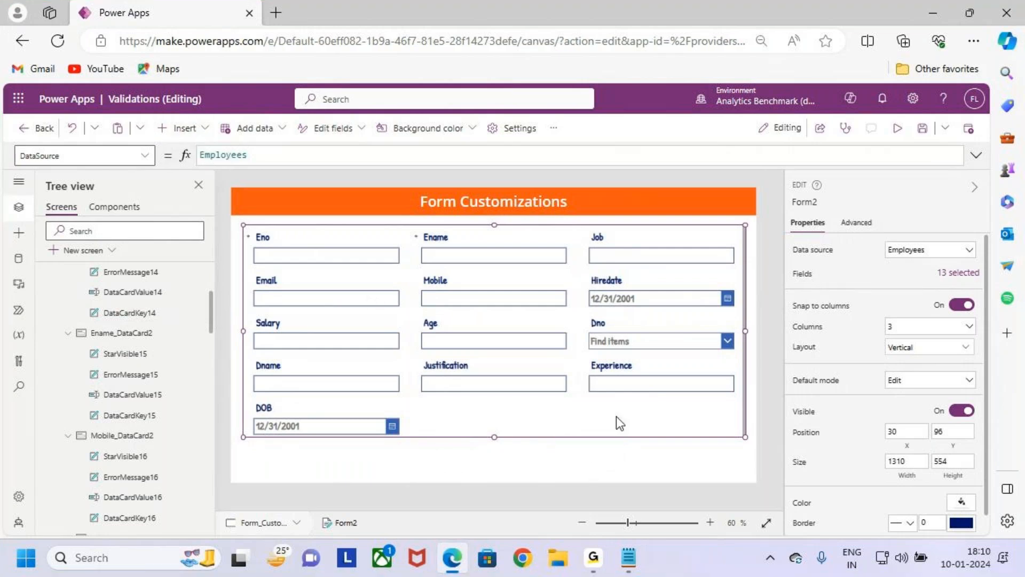
- Fill the Employees form with a light blue tint from the theme colors
{"action": "key", "text": "ctrl+2"}
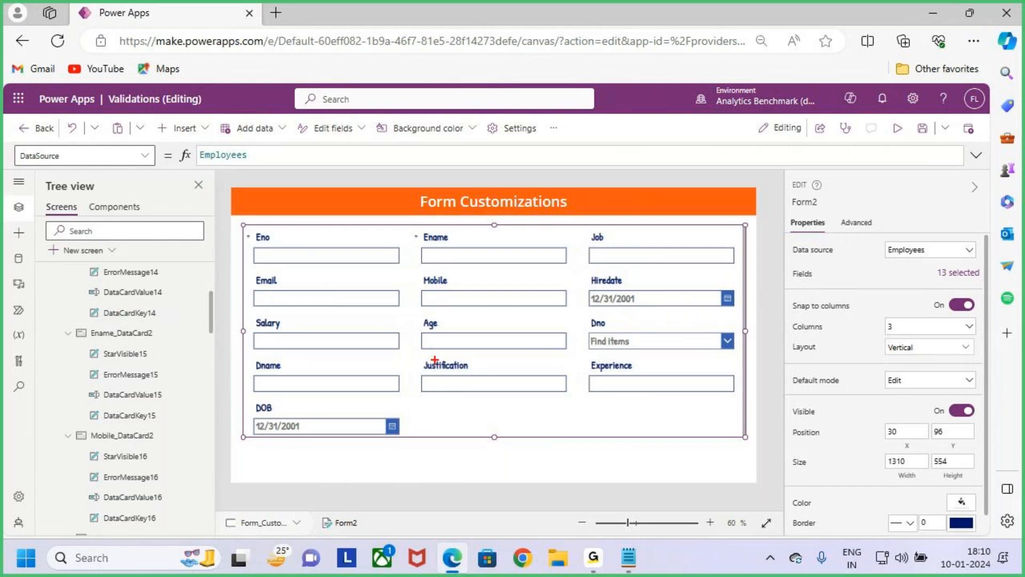
{"action": "key", "text": "Escape"}
{"action": "left_click", "coordinate": [757, 448]}
{"action": "left_click", "coordinate": [686, 416]}
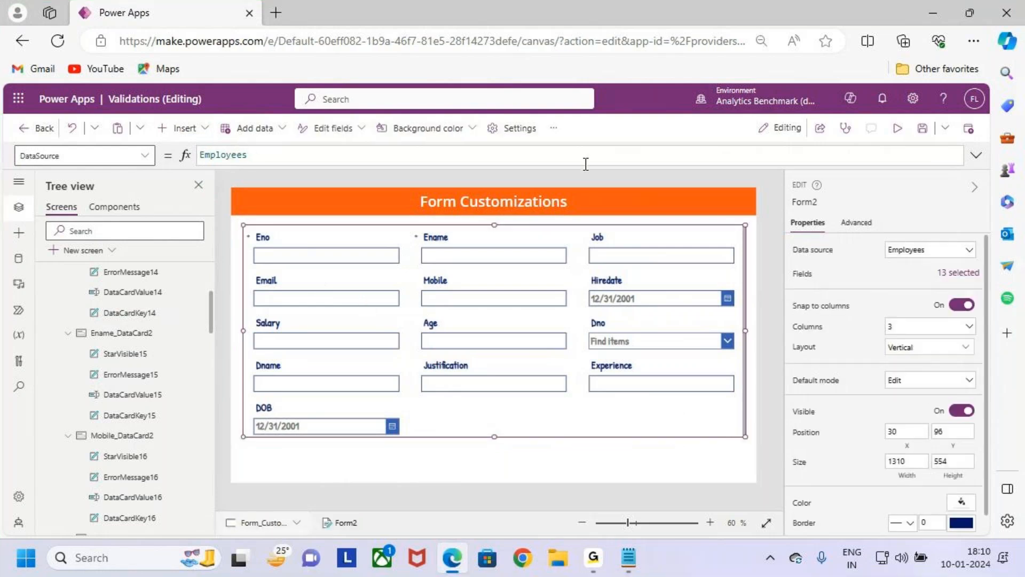
{"action": "scroll", "coordinate": [938, 458], "scroll_direction": "down", "scroll_amount": 1}
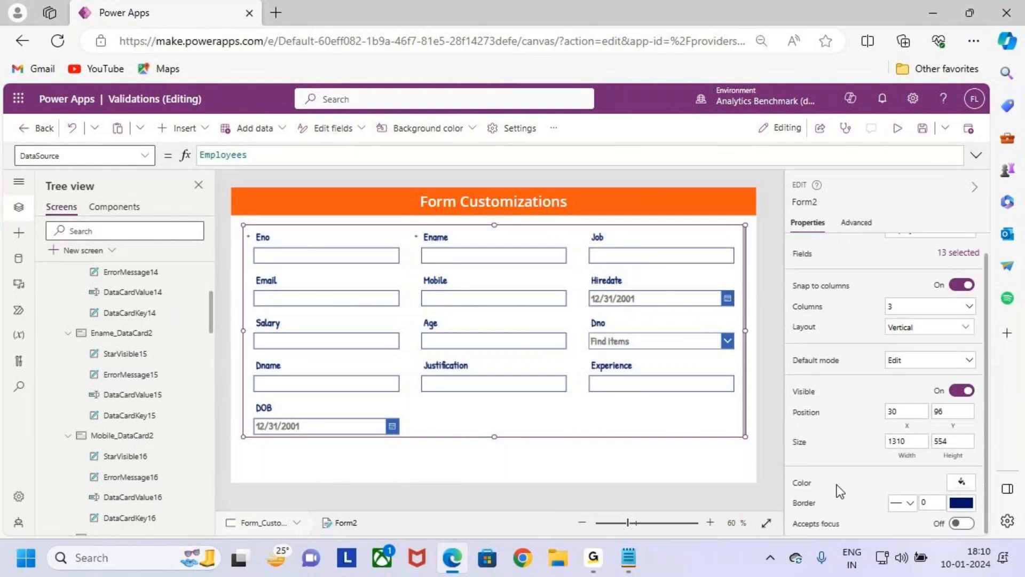
{"action": "left_click", "coordinate": [963, 483]}
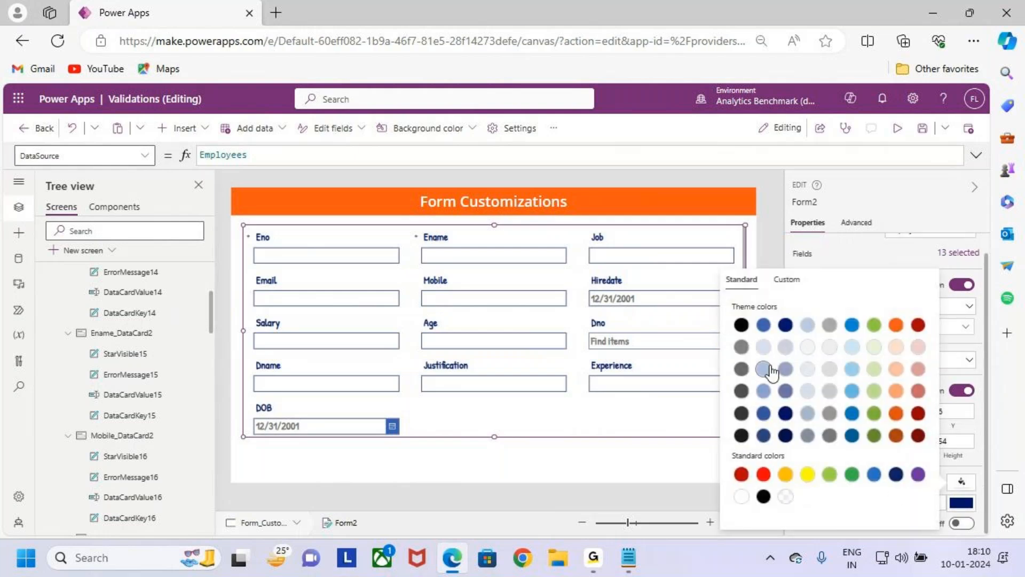
{"action": "left_click", "coordinate": [763, 347]}
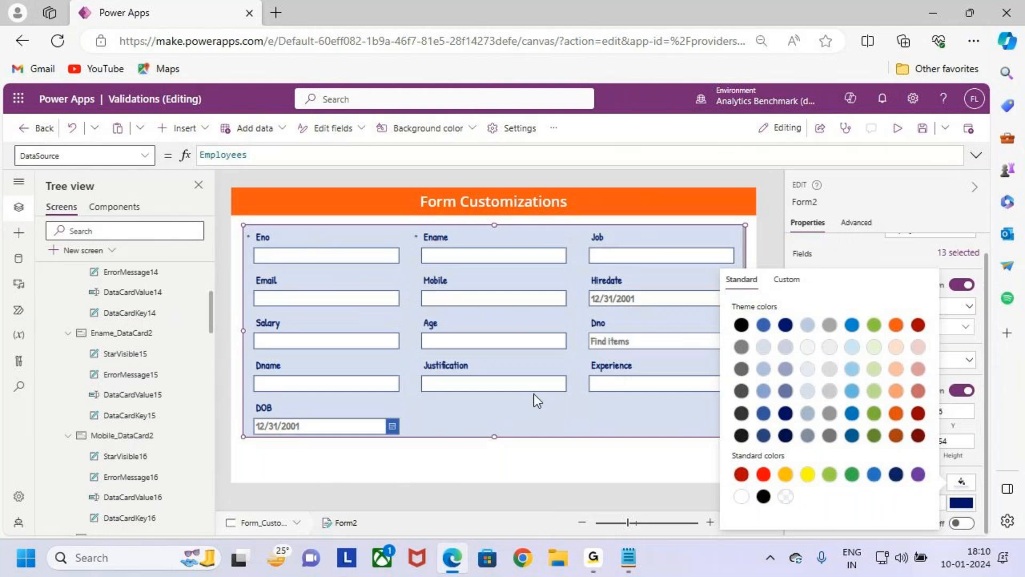
{"action": "left_click", "coordinate": [585, 481]}
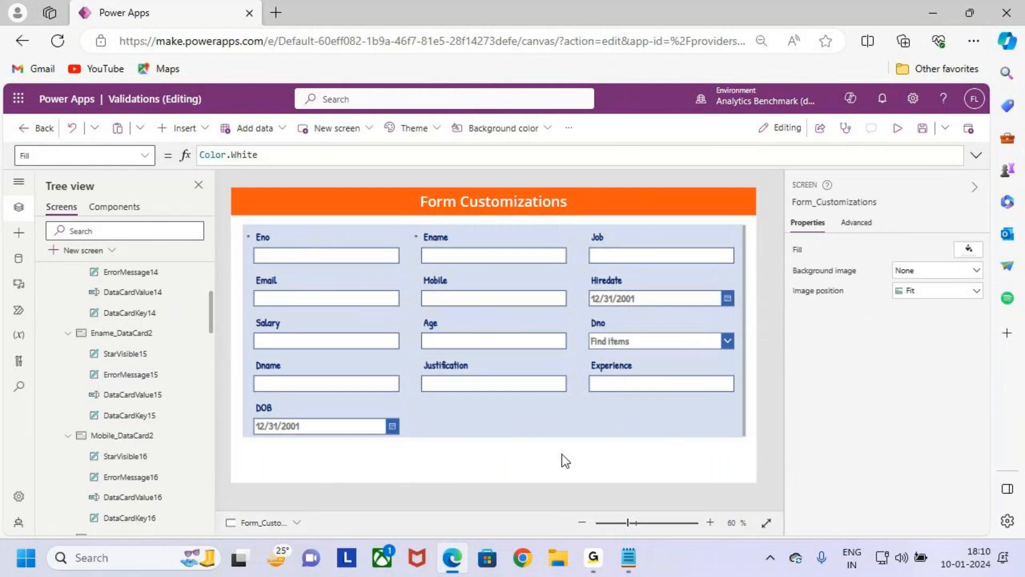
- Insert a button and place it below the form at about X 963, Y 696
{"action": "left_click", "coordinate": [181, 128]}
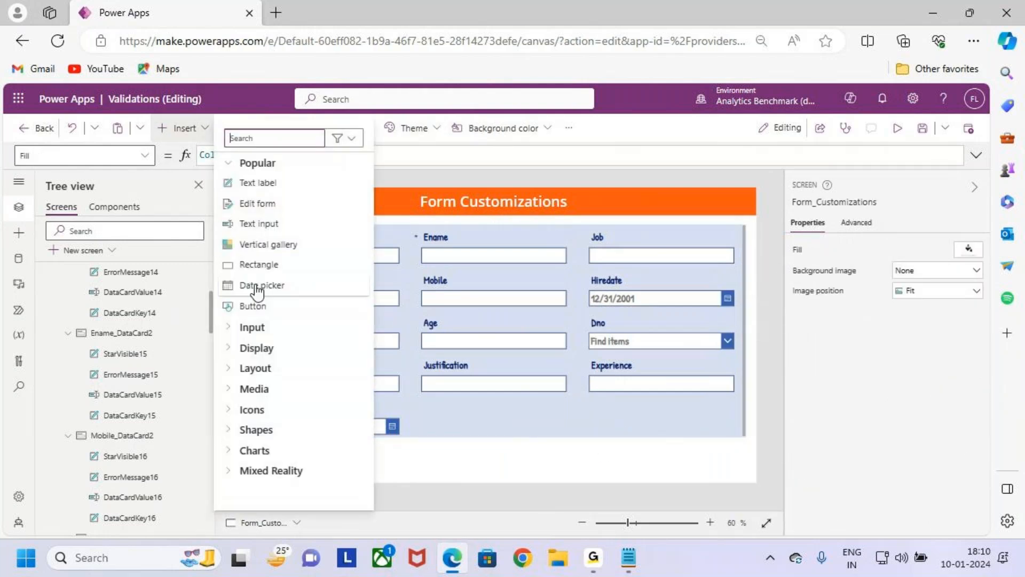
{"action": "left_click", "coordinate": [287, 307]}
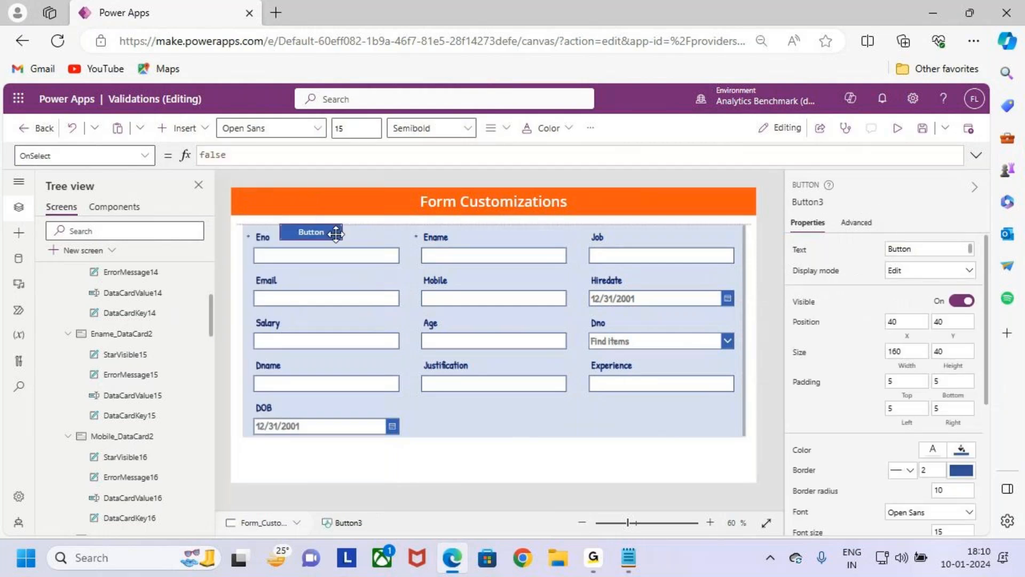
{"action": "left_click_drag", "start_coordinate": [587, 402], "coordinate": [636, 460]}
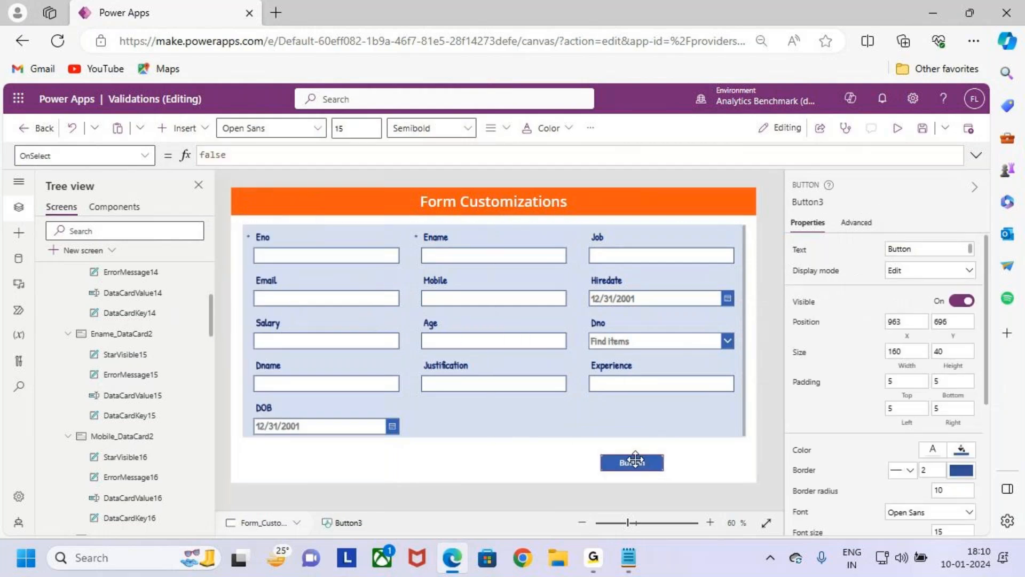
- Move the form up to about Y 84 and enlarge the button below it to about 168 by 50
{"action": "left_click", "coordinate": [597, 411]}
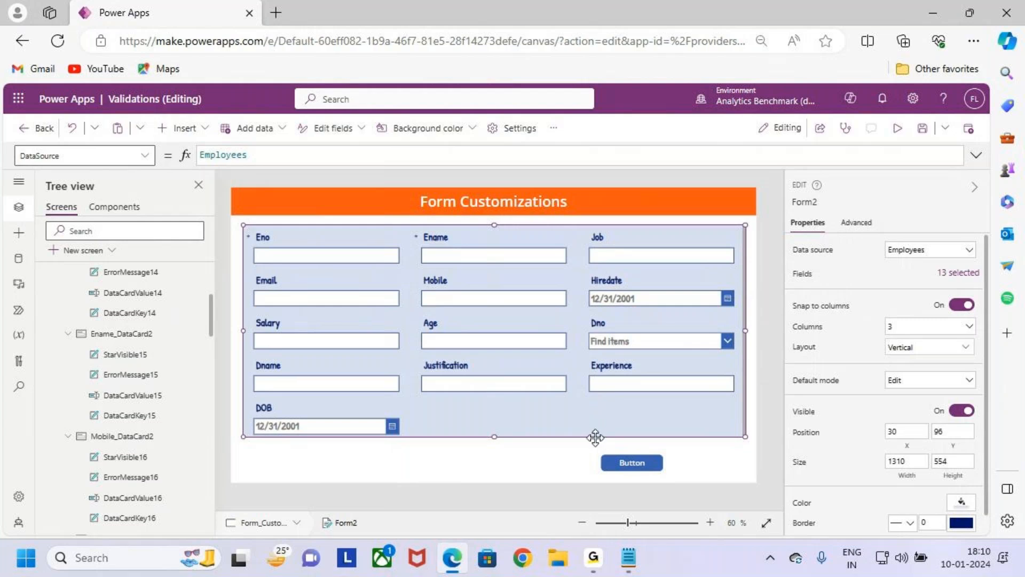
{"action": "left_click_drag", "start_coordinate": [594, 435], "coordinate": [594, 430]}
{"action": "left_click", "coordinate": [651, 462]}
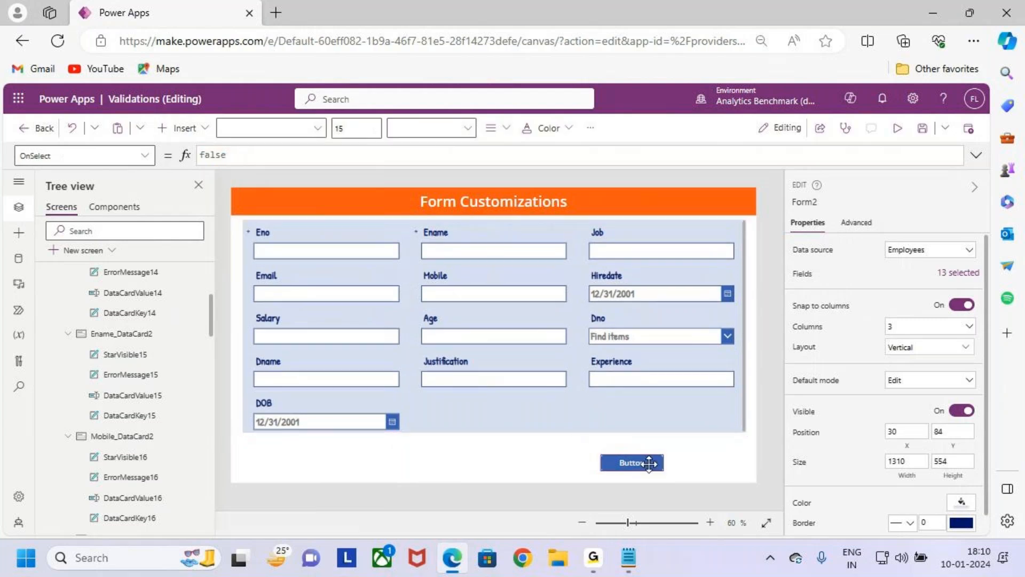
{"action": "left_click_drag", "start_coordinate": [665, 472], "coordinate": [647, 461]}
- Label the button Submit and set its text to Semibold weight and font size 20
{"action": "left_click", "coordinate": [907, 248]}
{"action": "key", "text": "ctrl+a"}
{"action": "type", "text": "Subm"}
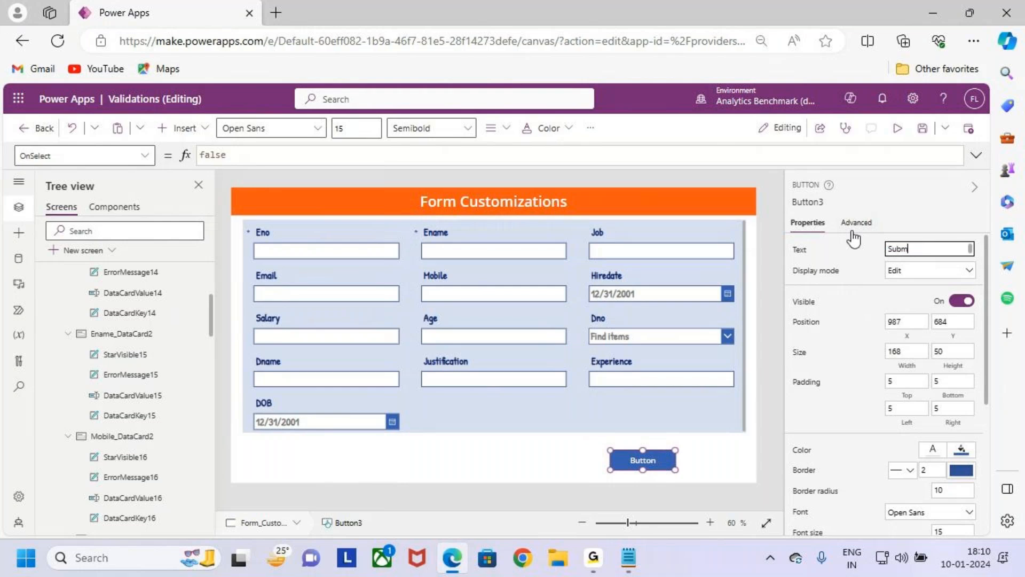
{"action": "type", "text": "it"}
{"action": "left_click", "coordinate": [435, 128]}
{"action": "left_click", "coordinate": [446, 173]}
{"action": "left_click", "coordinate": [366, 129]}
{"action": "type", "text": "20"}
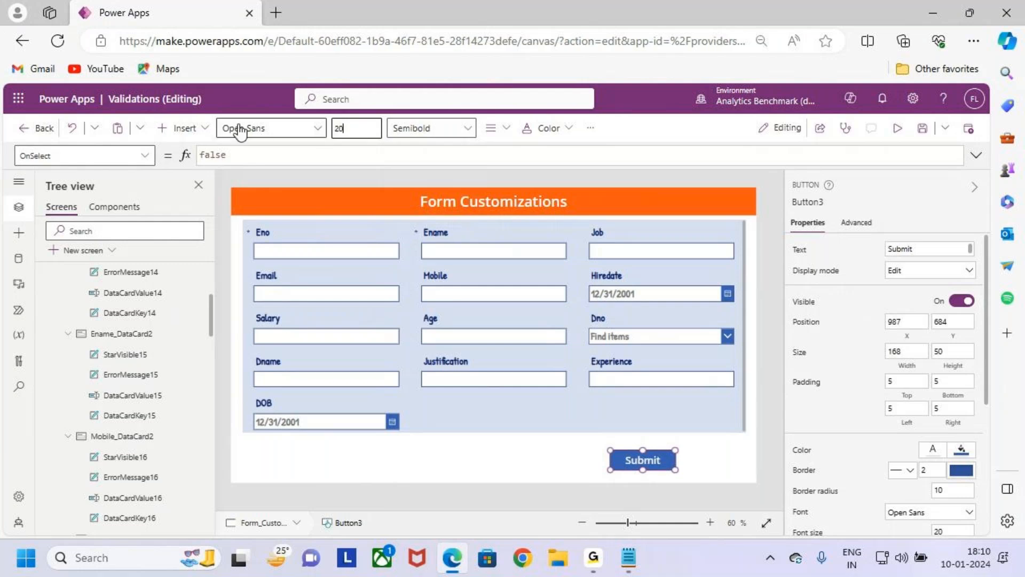
- Duplicate the Submit button, place the copy at about X 372, Y 684, and shift the original to about X 937
{"action": "left_click", "coordinate": [560, 471]}
{"action": "left_click", "coordinate": [651, 464]}
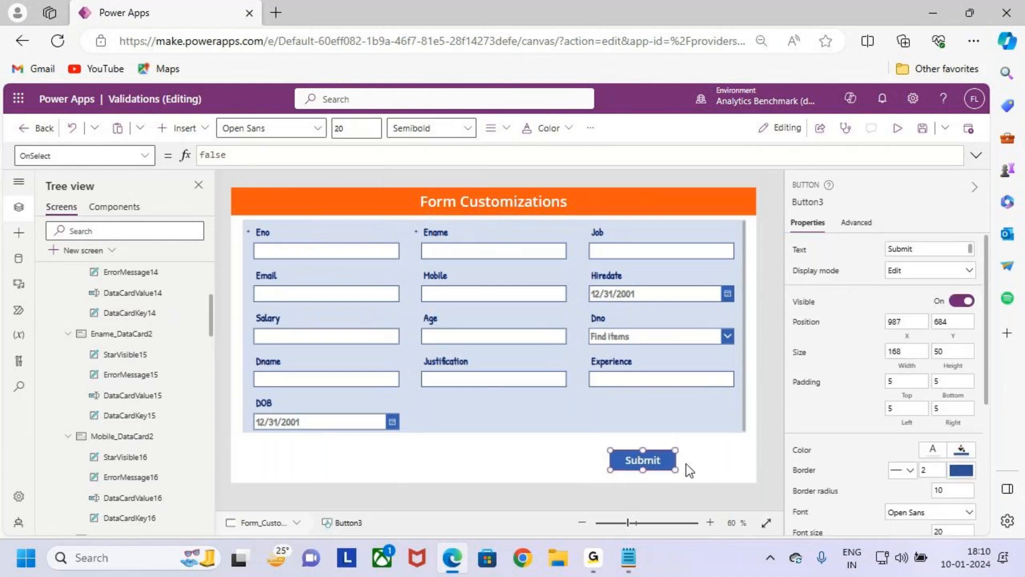
{"action": "key", "text": "ctrl+v"}
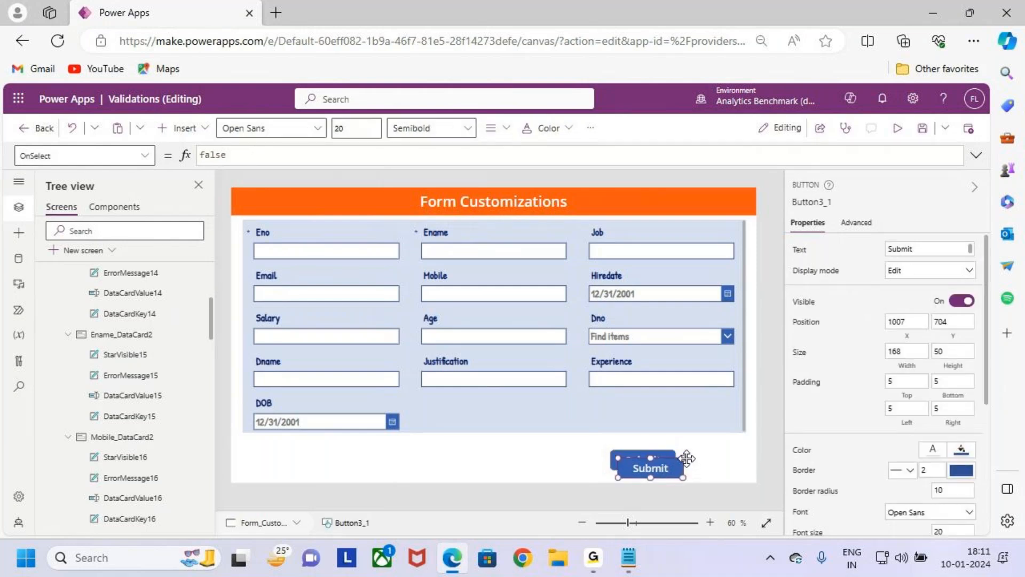
{"action": "left_click_drag", "start_coordinate": [662, 467], "coordinate": [418, 460]}
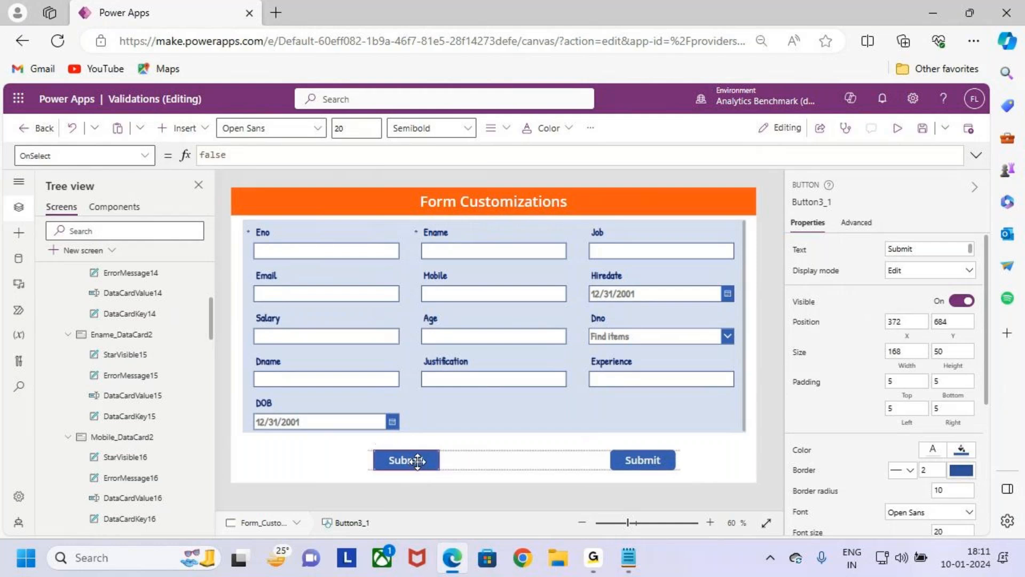
{"action": "left_click_drag", "start_coordinate": [654, 460], "coordinate": [635, 460]}
{"action": "left_click_drag", "start_coordinate": [409, 464], "coordinate": [411, 460]}
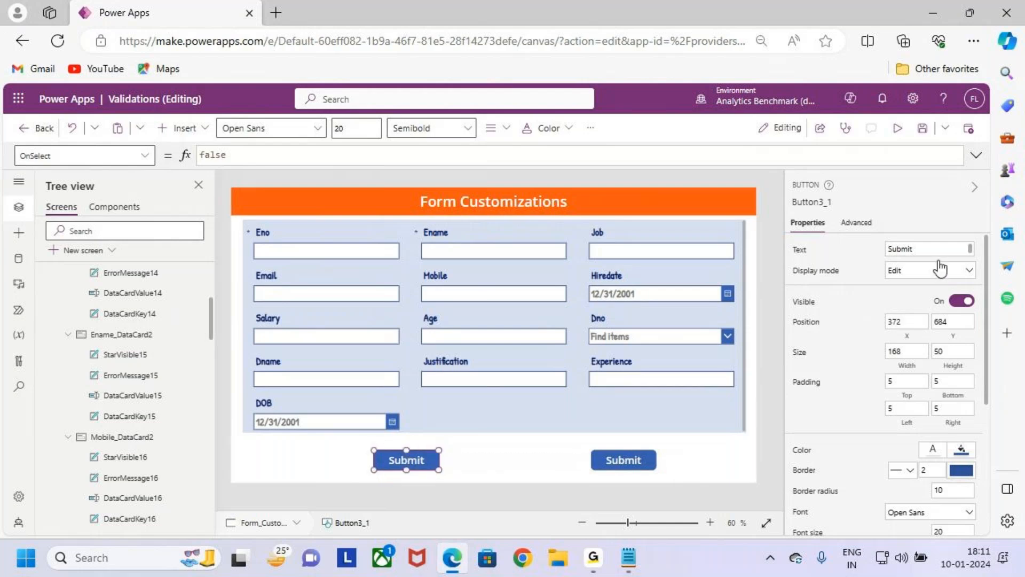
- Change the duplicated button's label to Reset
{"action": "left_click_drag", "start_coordinate": [932, 250], "coordinate": [875, 252]}
{"action": "type", "text": "Re"}
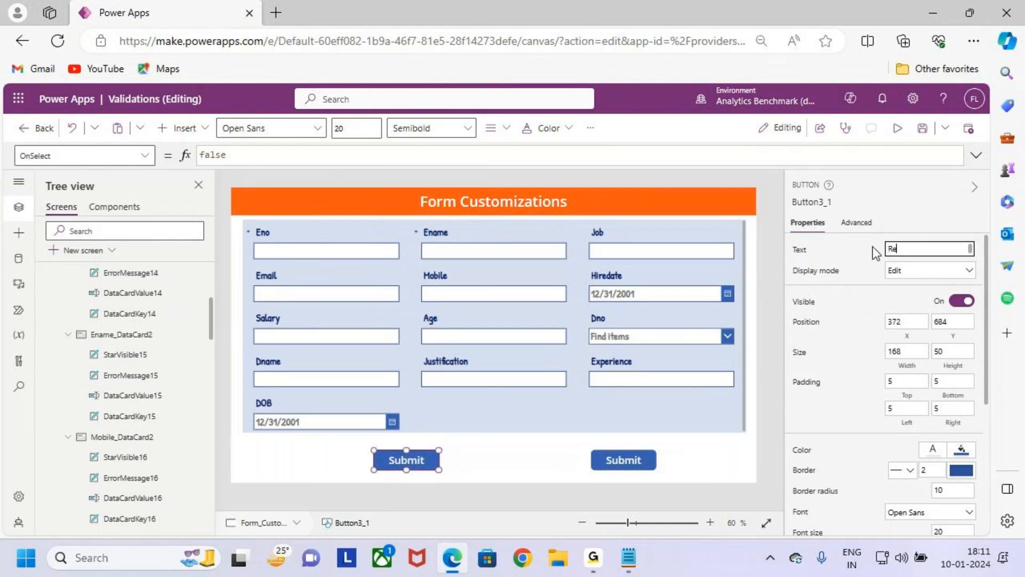
{"action": "type", "text": "set"}
{"action": "left_click", "coordinate": [511, 461]}
- Set the Submit button's OnSelect formula to SubmitForm(Form2) and check the form's name in the control tree
{"action": "left_click", "coordinate": [621, 455]}
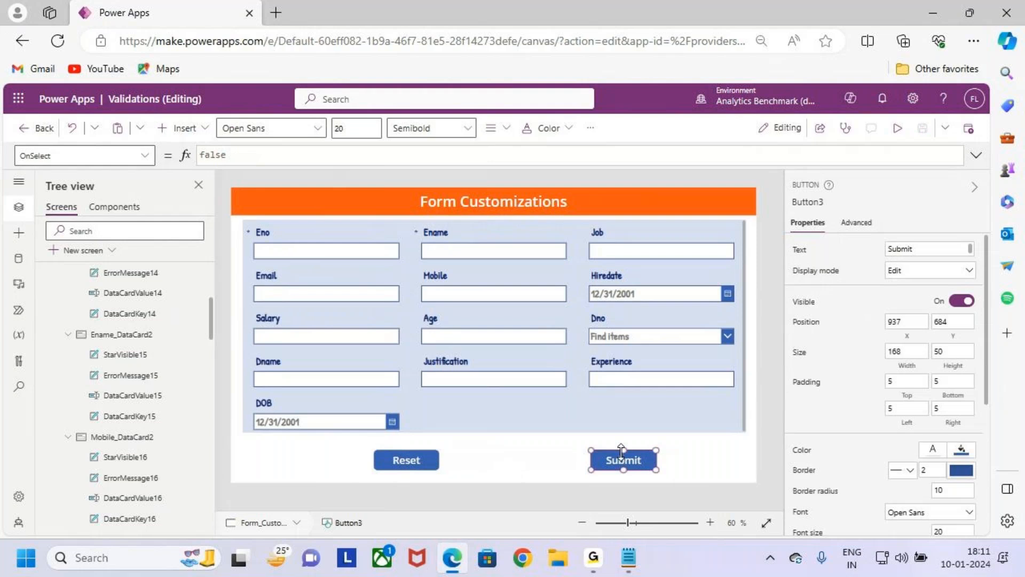
{"action": "left_click_drag", "start_coordinate": [37, 156], "coordinate": [5, 165]}
{"action": "left_click", "coordinate": [325, 154]}
{"action": "key", "text": "ctrl+a"}
{"action": "type", "text": "submit"}
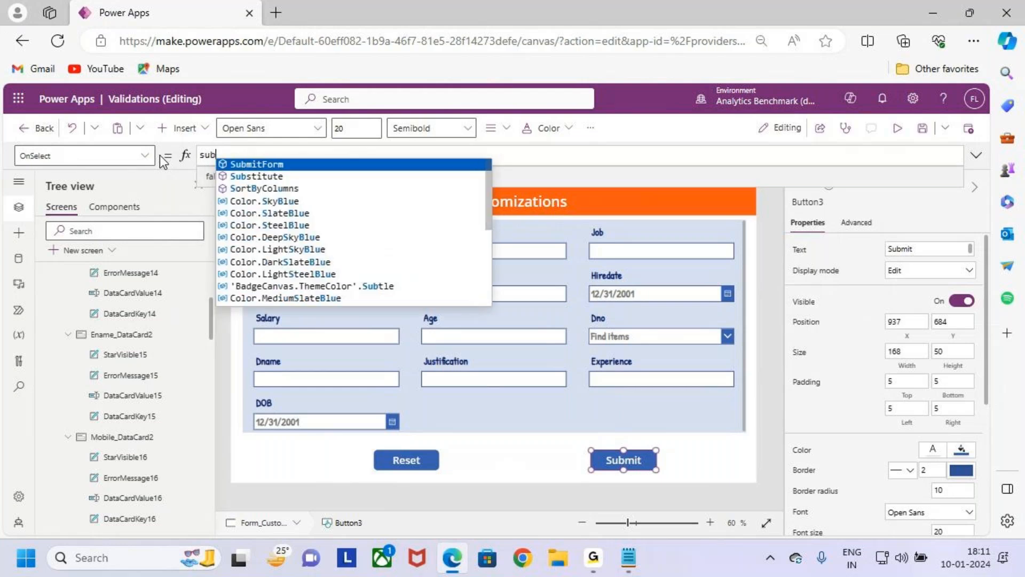
{"action": "key", "text": "Tab"}
{"action": "type", "text": "("}
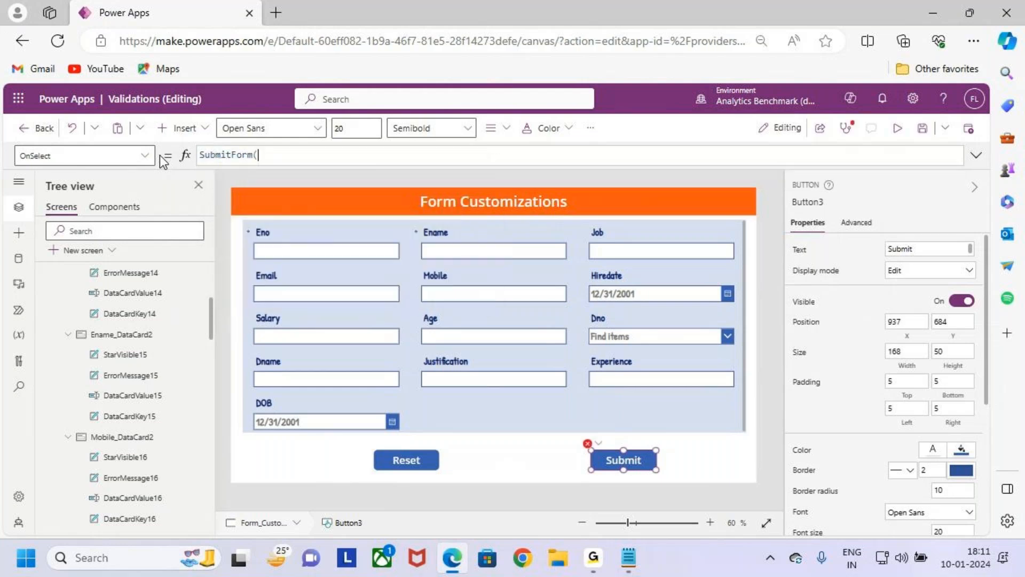
{"action": "key", "text": "Down"}
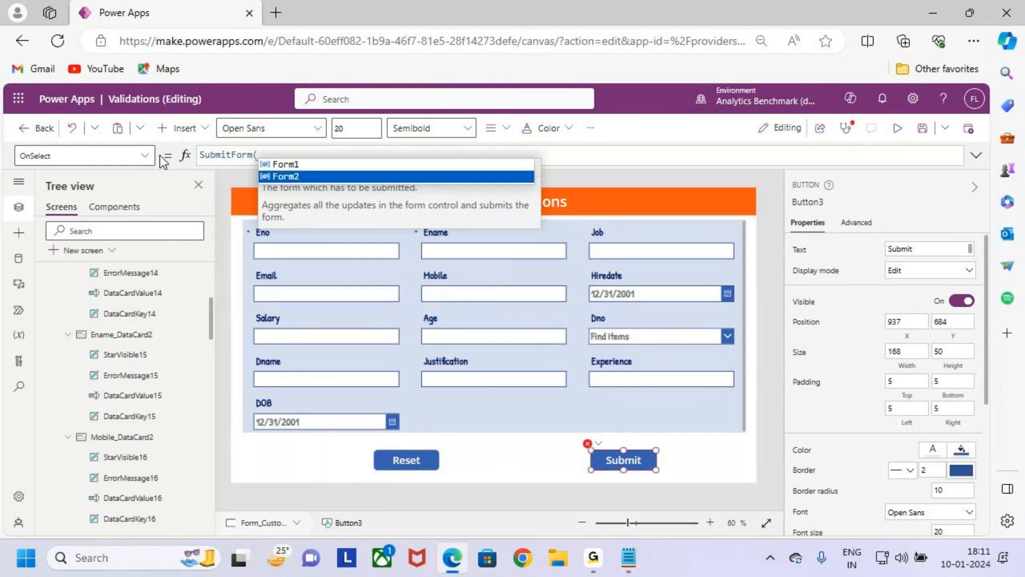
{"action": "key", "text": "Tab"}
{"action": "type", "text": ")"}
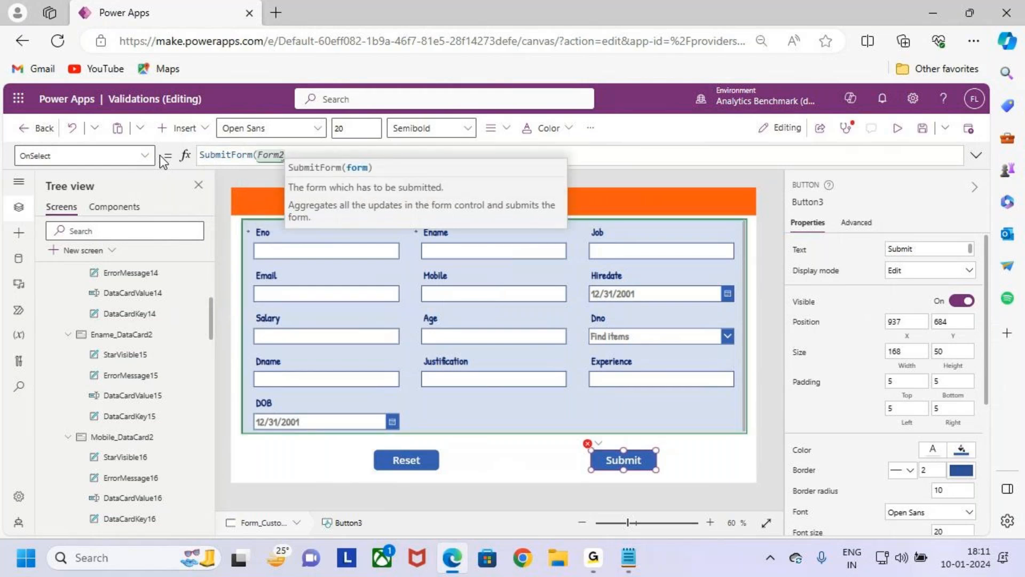
{"action": "left_click", "coordinate": [537, 412]}
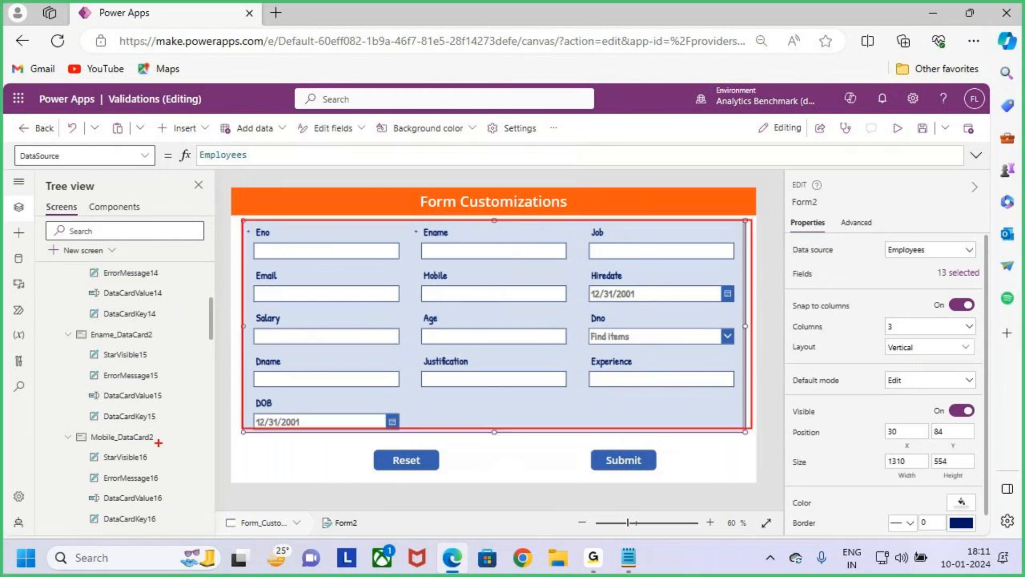
{"action": "scroll", "coordinate": [85, 342], "scroll_direction": "up", "scroll_amount": 3}
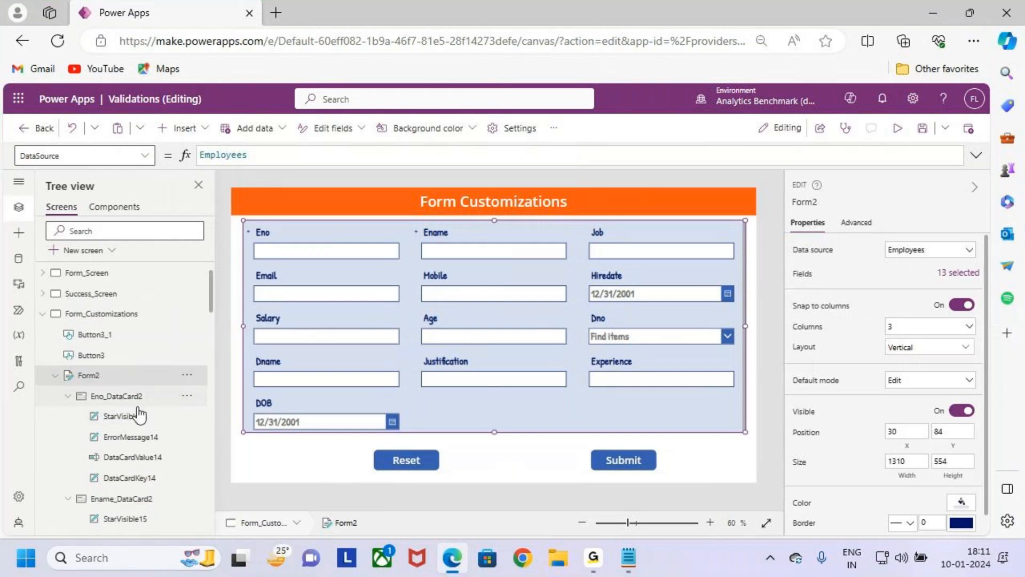
- Set the Reset button's OnSelect formula to ResetForm(Form2)
{"action": "left_click", "coordinate": [402, 463]}
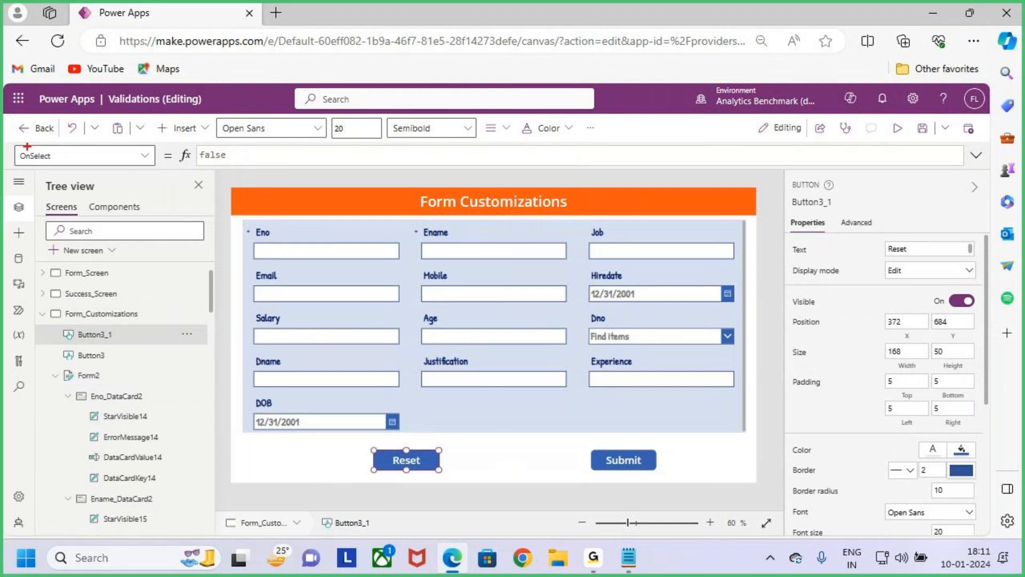
{"action": "left_click", "coordinate": [239, 161]}
{"action": "key", "text": "ctrl+a"}
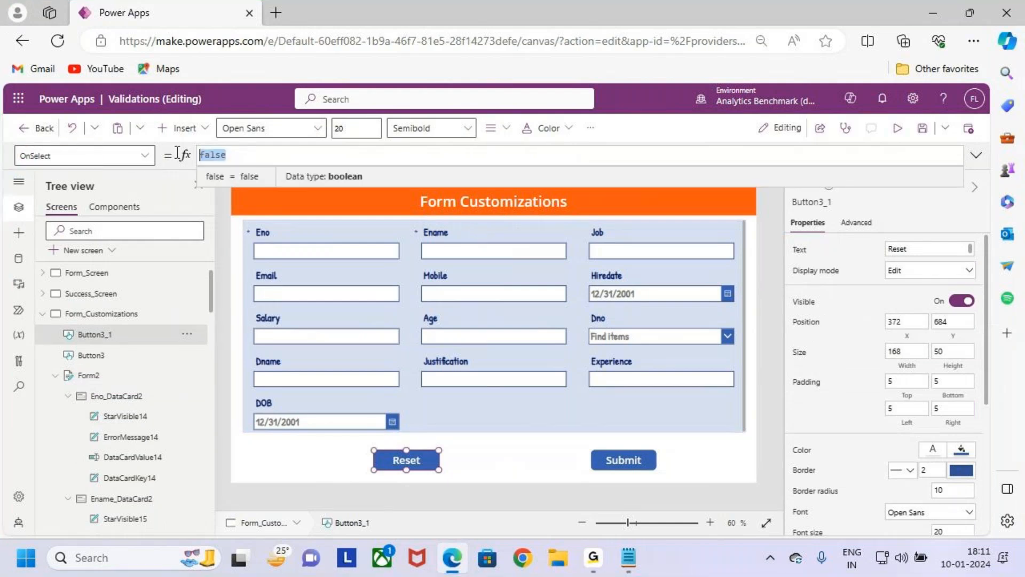
{"action": "type", "text": "re"}
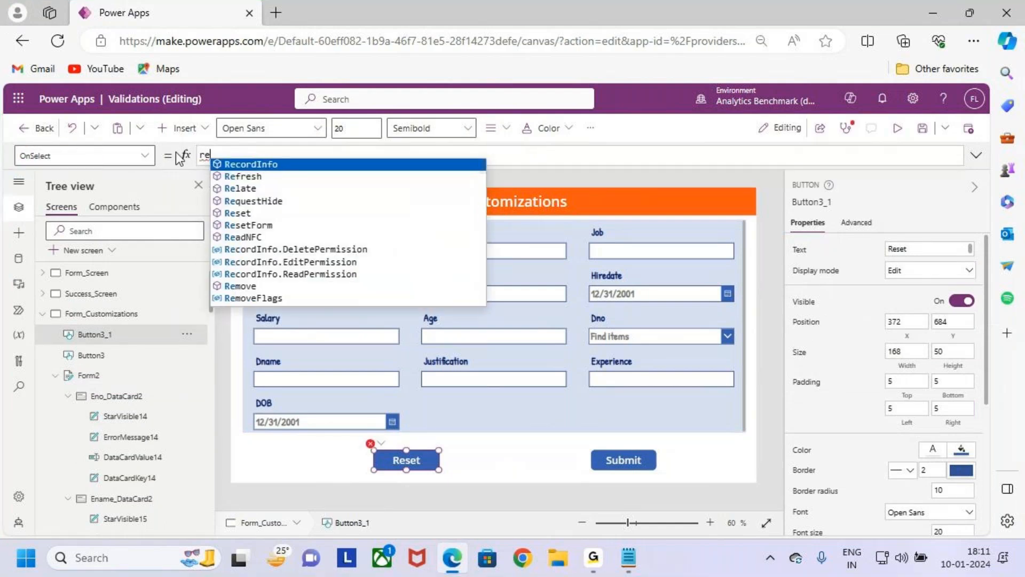
{"action": "type", "text": "set"}
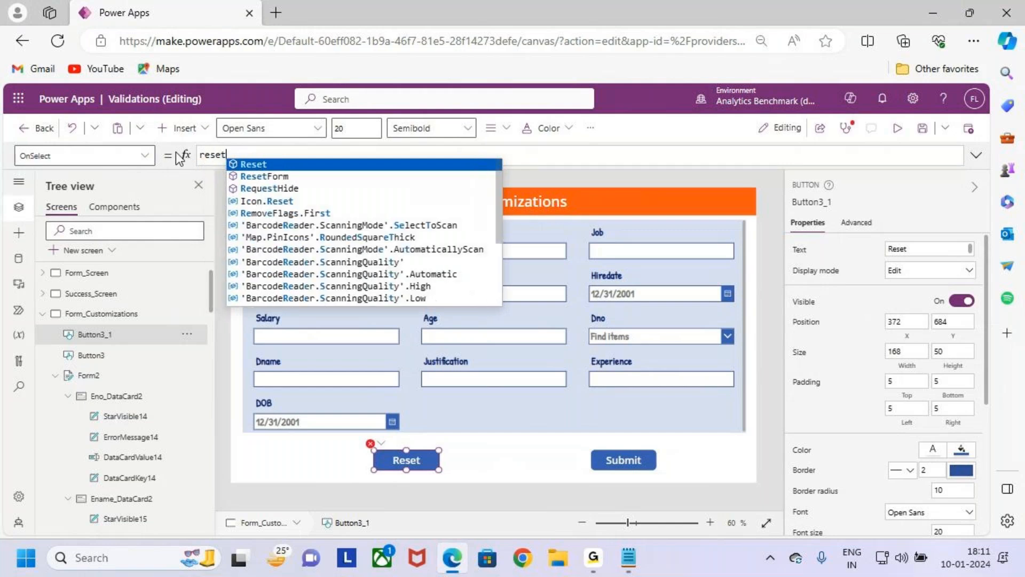
{"action": "key", "text": "Down"}
{"action": "key", "text": "Tab"}
{"action": "type", "text": "(f"}
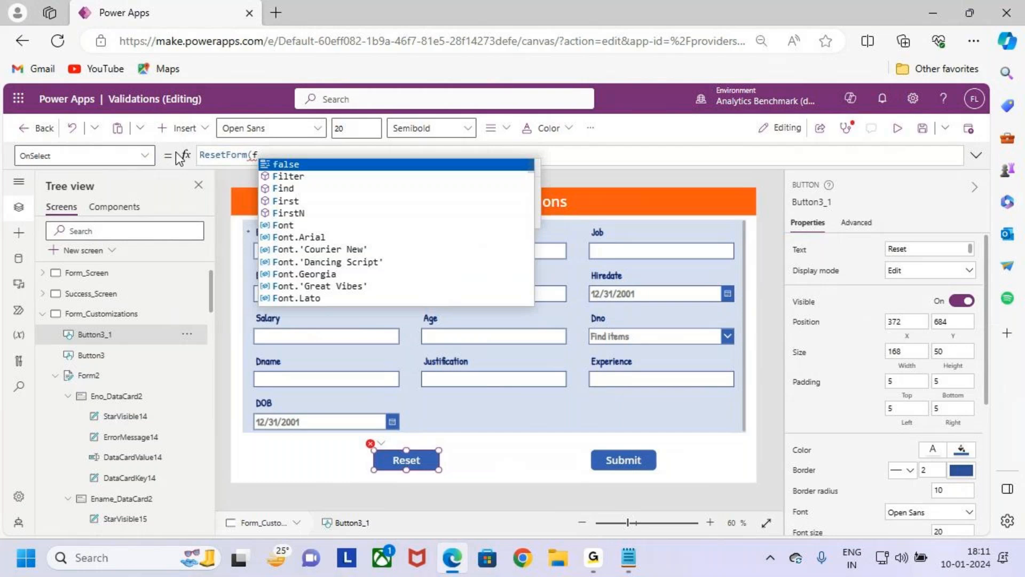
{"action": "key", "text": "BackSpace"}
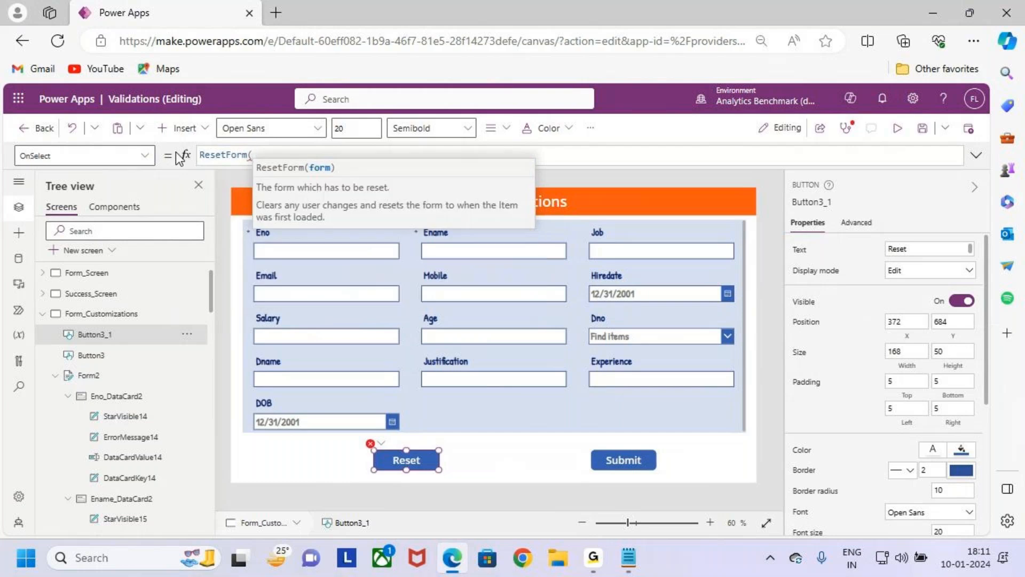
{"action": "key", "text": "Down"}
{"action": "key", "text": "Tab"}
{"action": "type", "text": ")"}
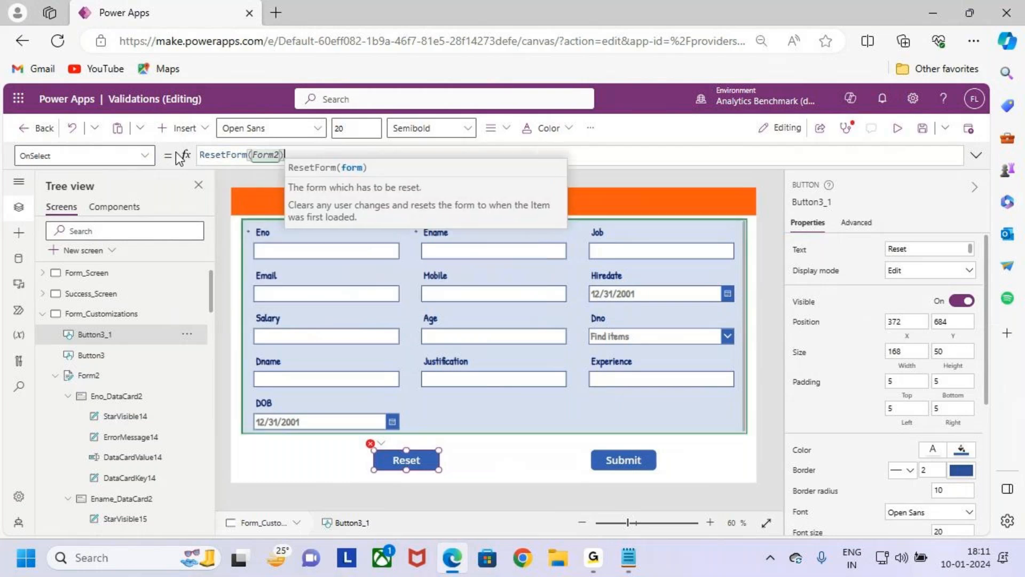
{"action": "left_click", "coordinate": [691, 466]}
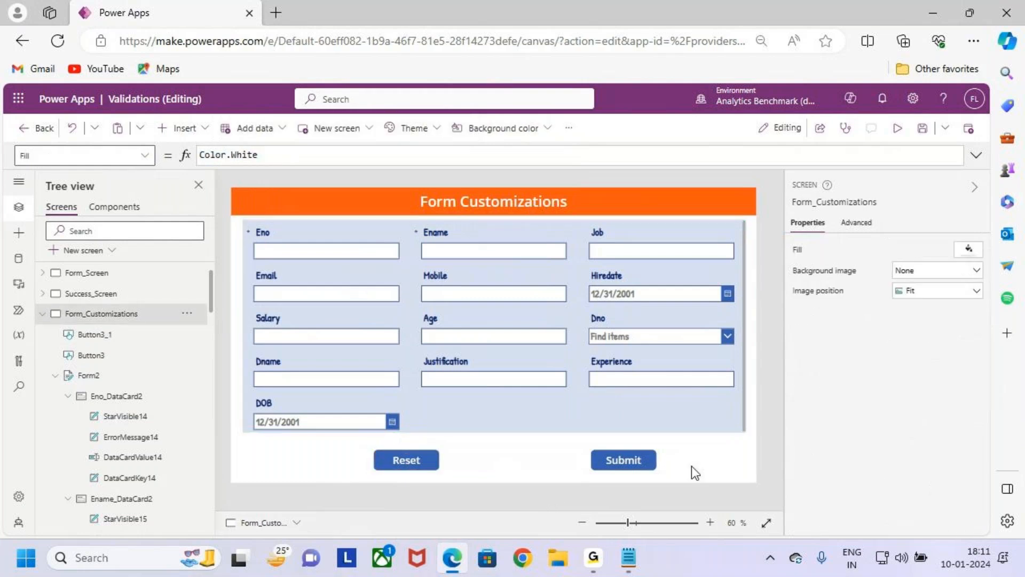
- Bring the two buttons closer together, with Submit at about X 867 and Reset at about X 392
{"action": "left_click", "coordinate": [600, 465]}
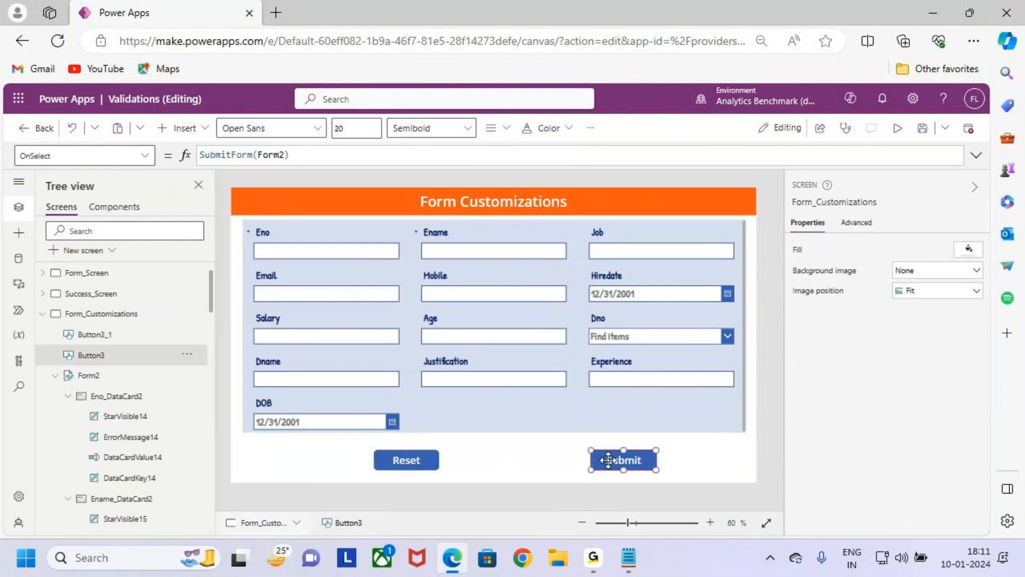
{"action": "left_click_drag", "start_coordinate": [602, 463], "coordinate": [597, 462]}
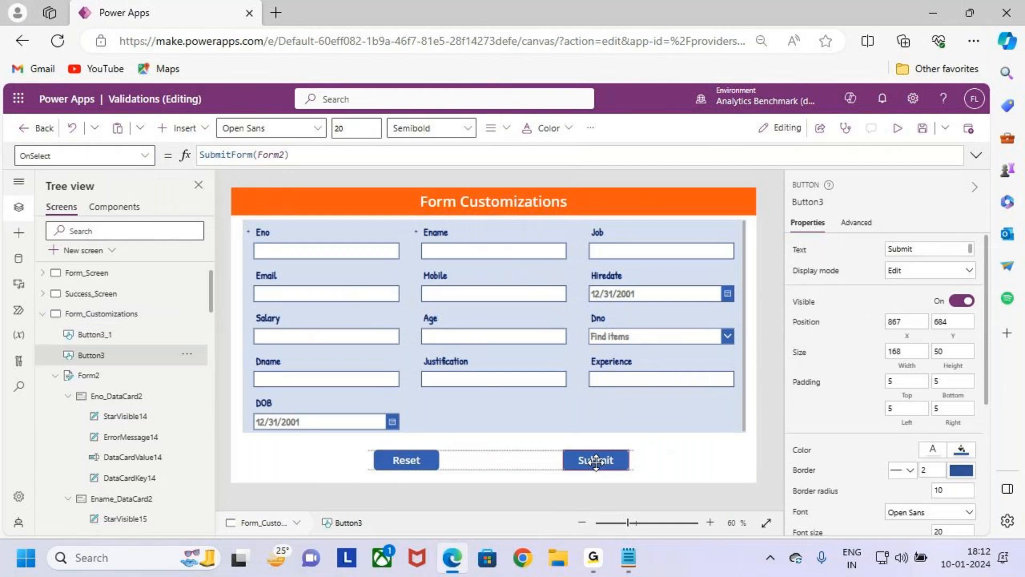
{"action": "left_click", "coordinate": [404, 462]}
{"action": "left_click_drag", "start_coordinate": [407, 458], "coordinate": [416, 458]}
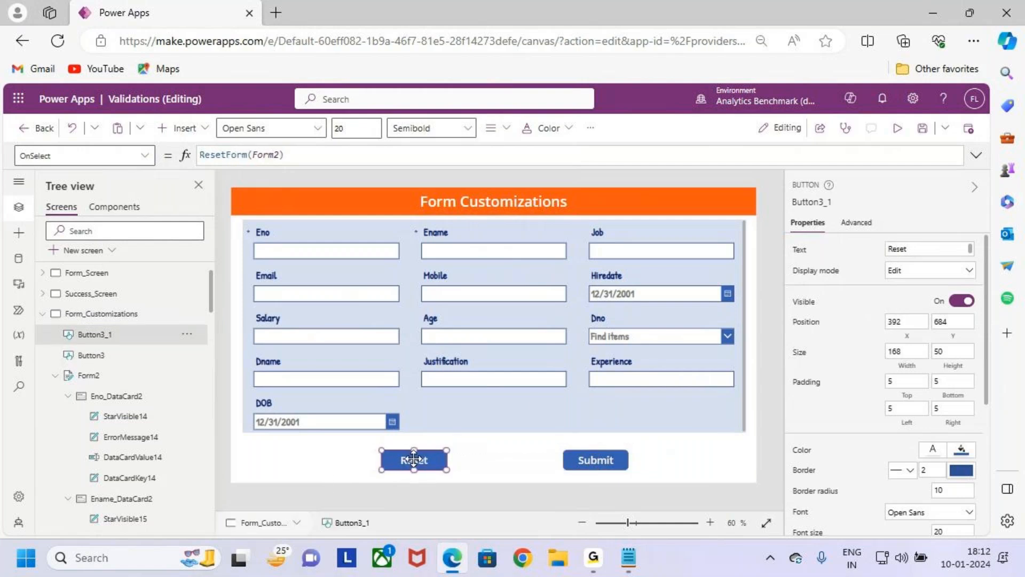
{"action": "left_click", "coordinate": [527, 396]}
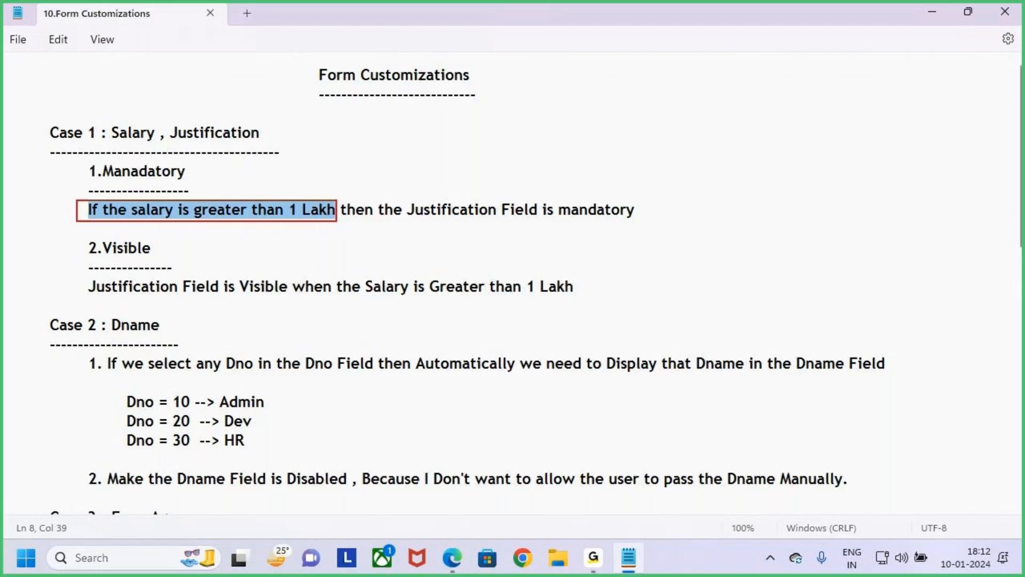
- Review the Case 1 rule on Salary and mandatory Justification in the Notepad notes and return to Power Apps
{"action": "mouse_move", "coordinate": [397, 196]}
{"action": "left_mouse_down"}
{"action": "mouse_move", "coordinate": [442, 216]}
{"action": "mouse_move", "coordinate": [644, 225]}
{"action": "left_mouse_up"}
{"action": "mouse_move", "coordinate": [566, 165]}
{"action": "left_mouse_down"}
{"action": "mouse_move", "coordinate": [579, 215]}
{"action": "mouse_move", "coordinate": [603, 190]}
{"action": "left_mouse_up"}
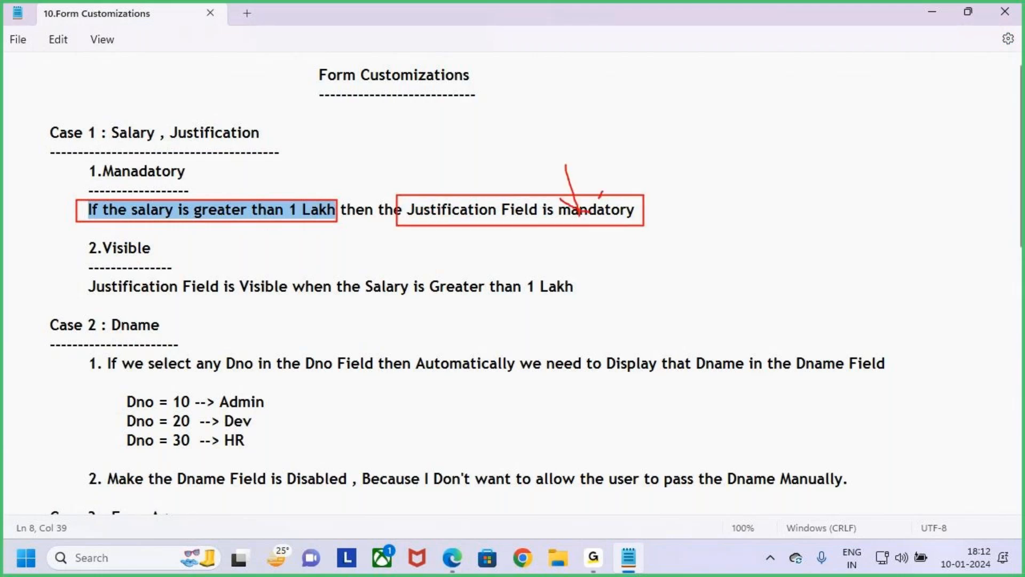
{"action": "key", "text": "Escape"}
{"action": "left_click", "coordinate": [430, 246]}
{"action": "key", "text": "alt+Tab"}
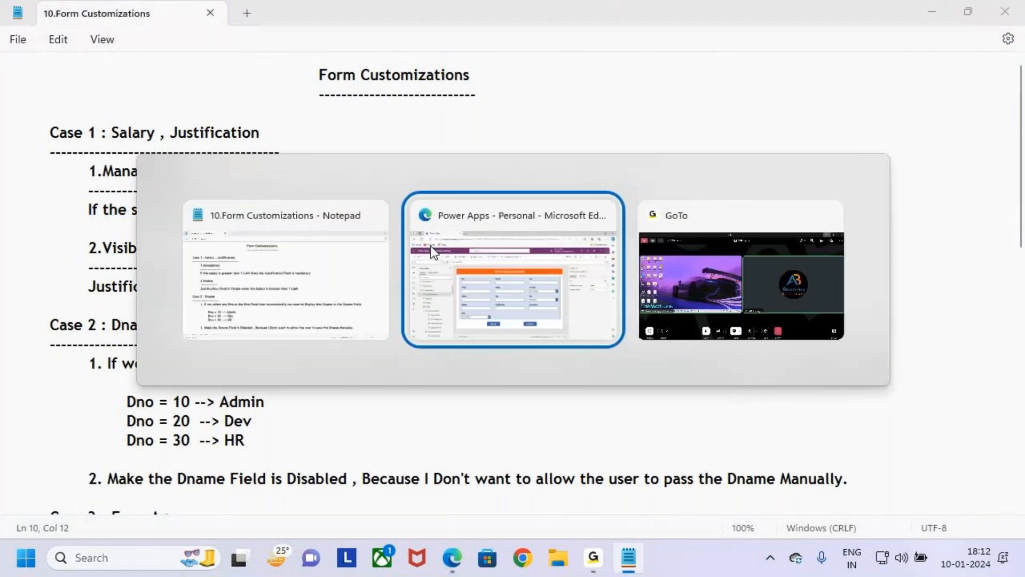
{"action": "key", "text": "ctrl+2"}
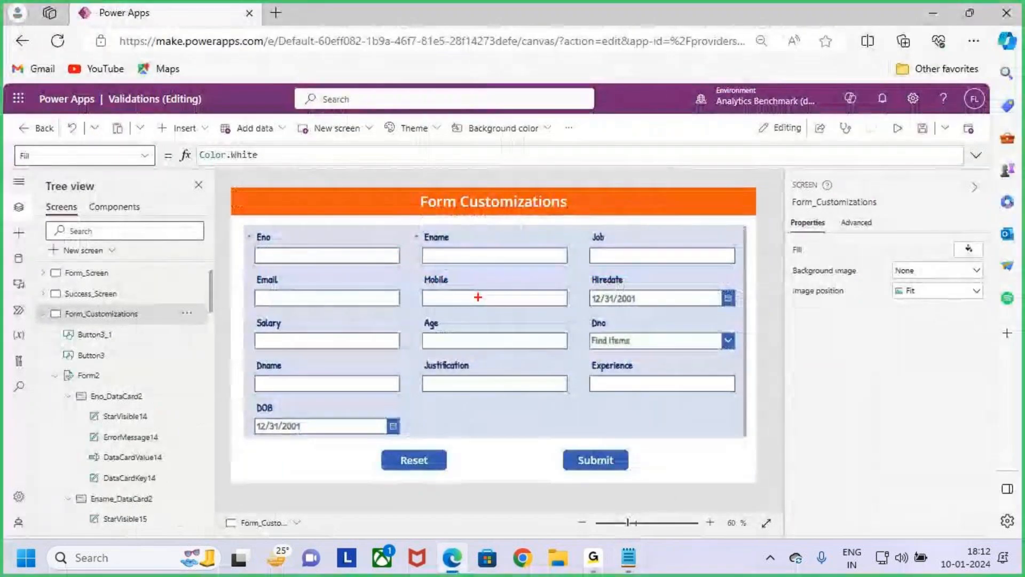
{"action": "key", "text": "Escape"}
- Set the Employees form's default mode to New and check the screen in preview
{"action": "left_click", "coordinate": [494, 415]}
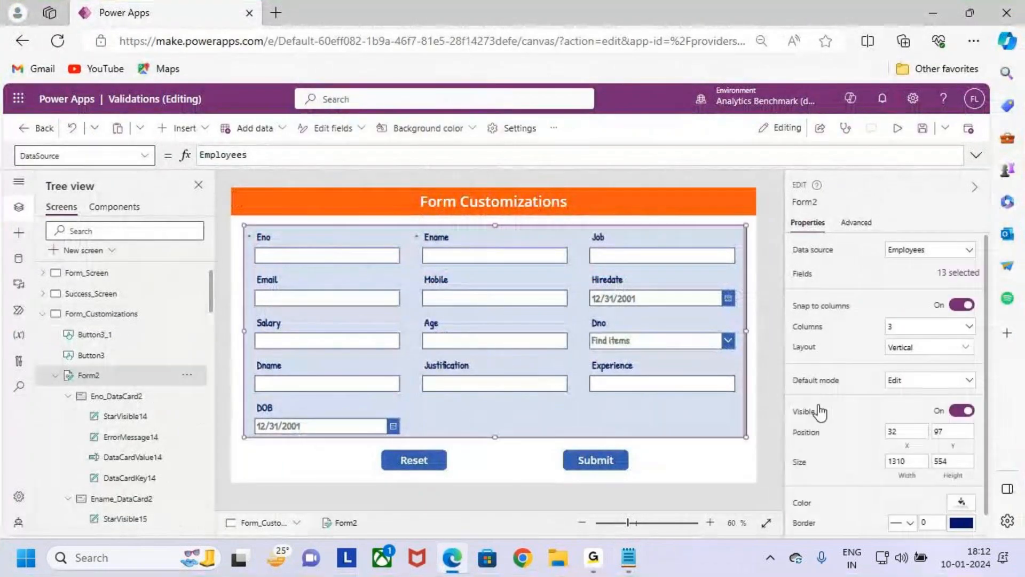
{"action": "left_click", "coordinate": [927, 380]}
{"action": "left_click", "coordinate": [918, 413]}
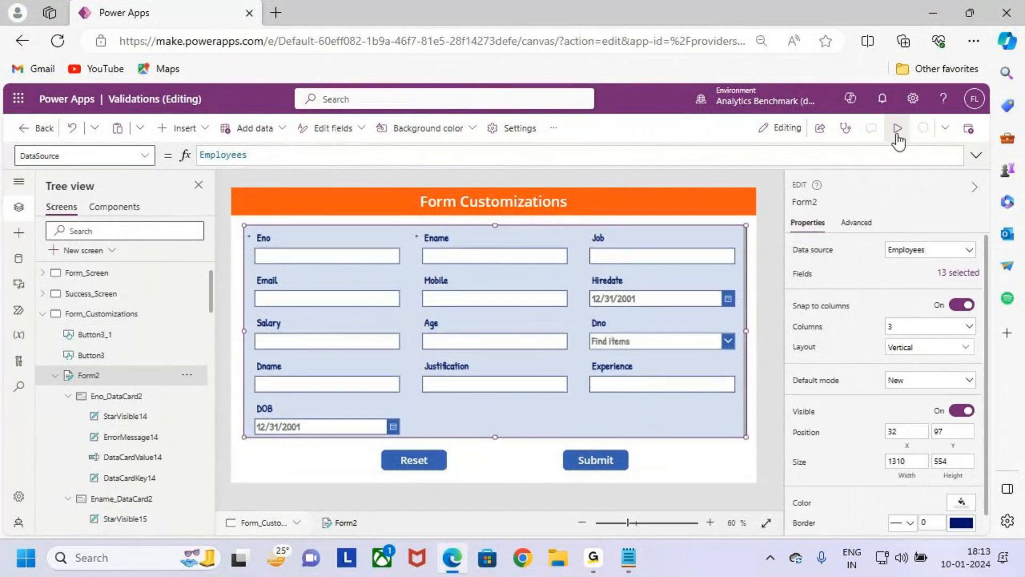
{"action": "left_click", "coordinate": [897, 134]}
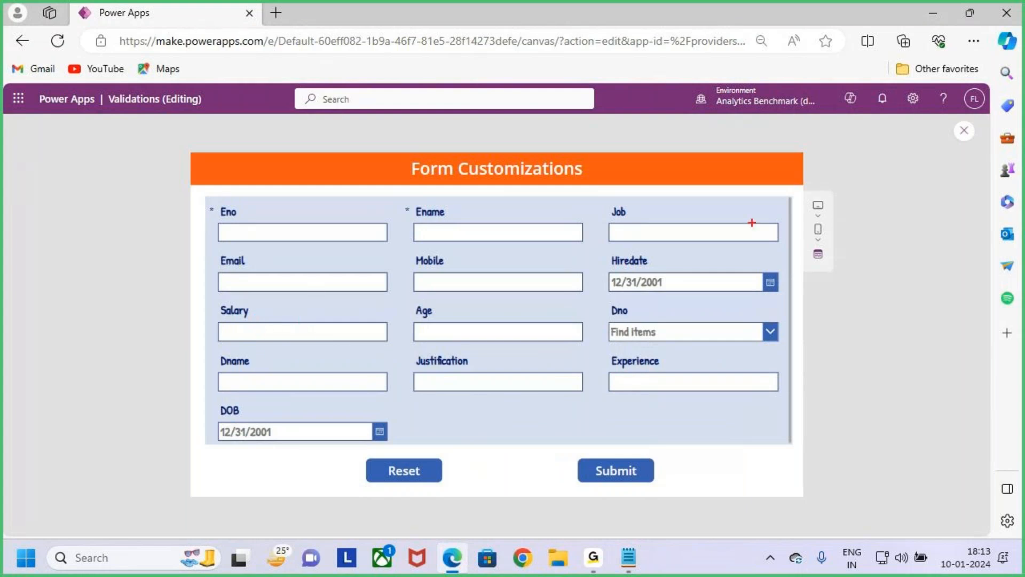
{"action": "left_click", "coordinate": [964, 130]}
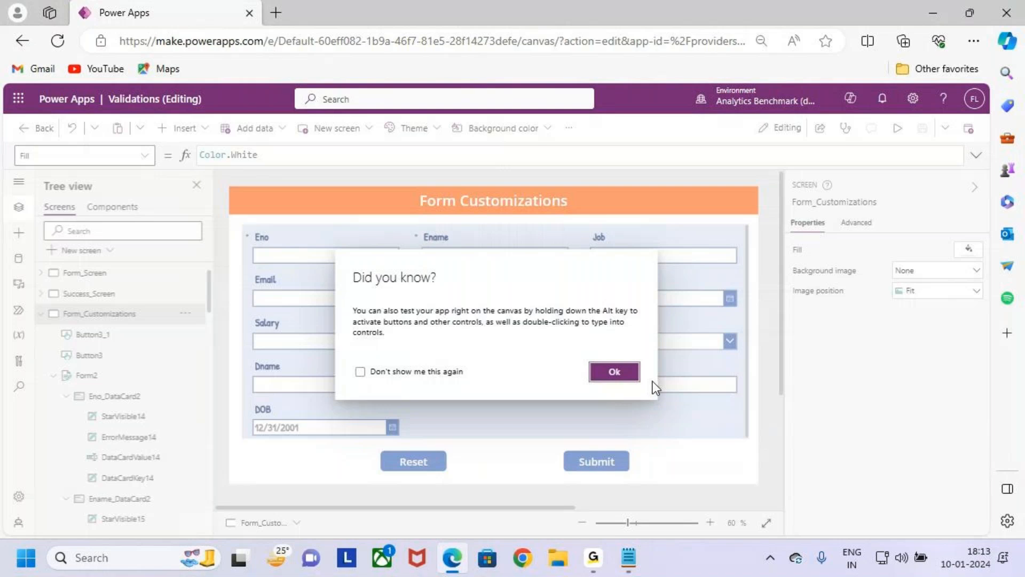
{"action": "left_click", "coordinate": [637, 377]}
- Reorder the form fields so that Age comes before Salary, and preview the screen
{"action": "left_click", "coordinate": [606, 416]}
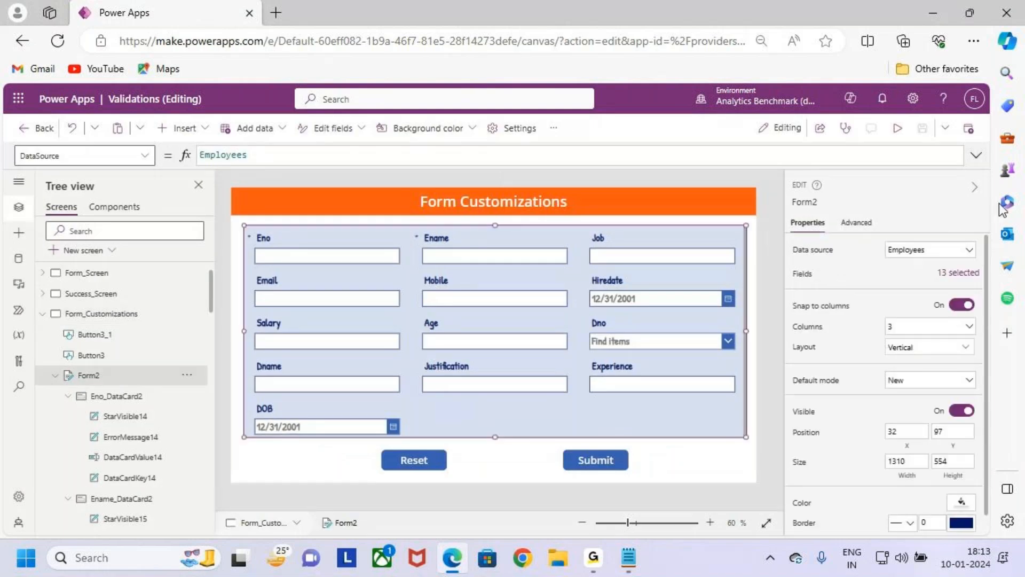
{"action": "left_click", "coordinate": [957, 273]}
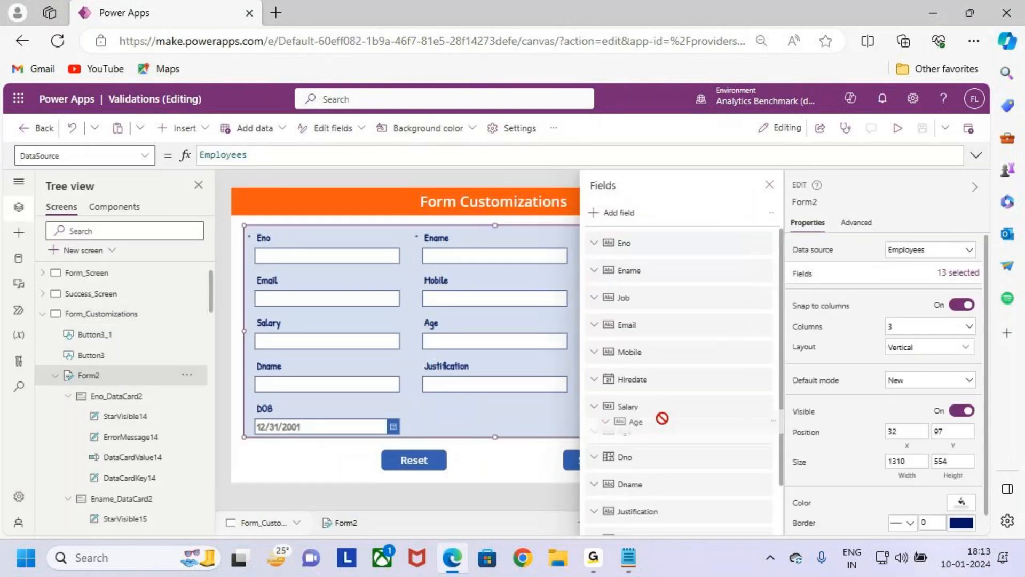
{"action": "left_click_drag", "start_coordinate": [653, 409], "coordinate": [653, 422]}
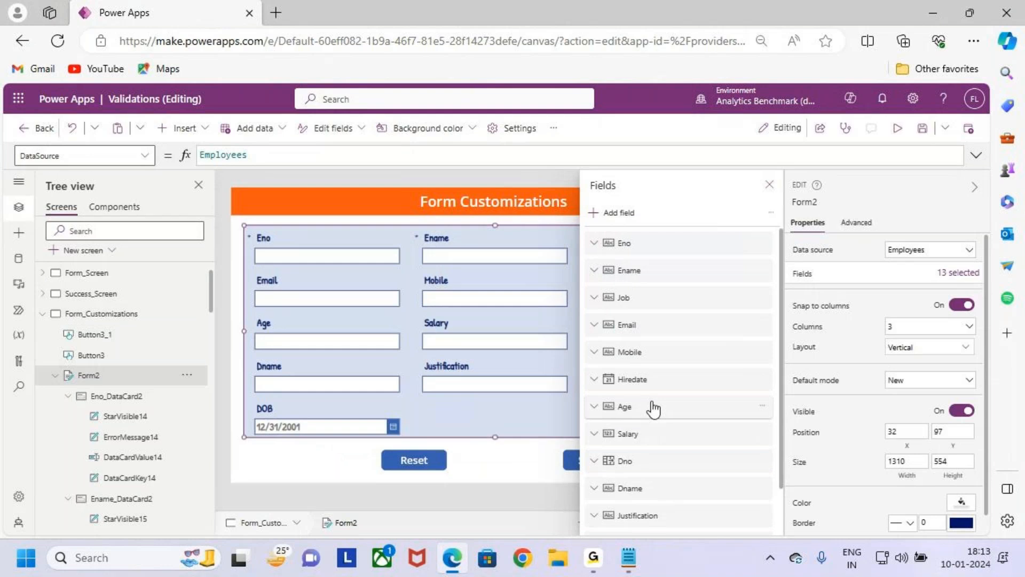
{"action": "left_click", "coordinate": [770, 184]}
{"action": "left_click", "coordinate": [898, 128]}
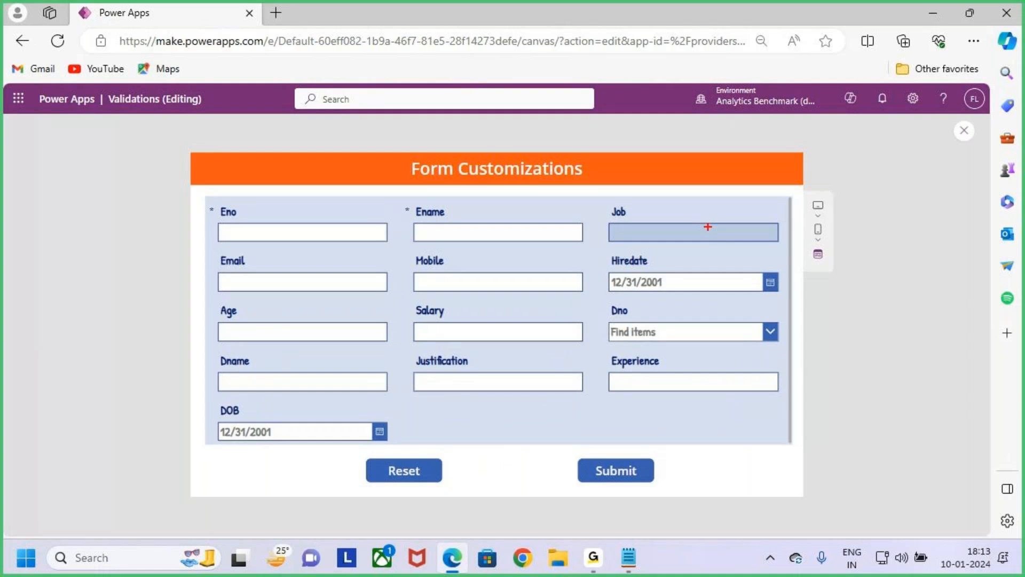
{"action": "left_click", "coordinate": [497, 336]}
{"action": "type", "text": ">110000"}
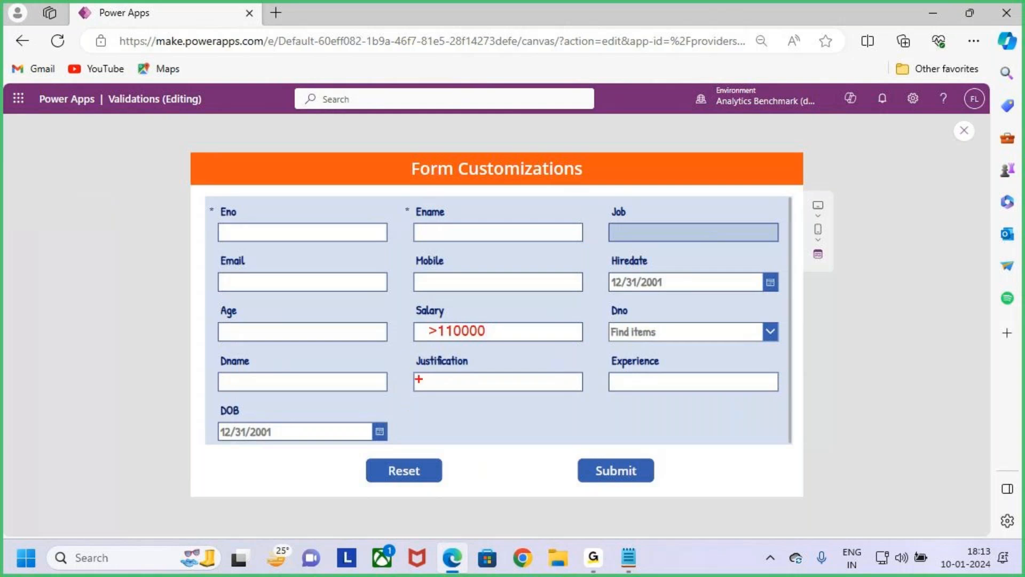
{"action": "mouse_move", "coordinate": [407, 356]}
{"action": "left_mouse_down"}
{"action": "mouse_move", "coordinate": [541, 404]}
{"action": "mouse_move", "coordinate": [593, 399]}
{"action": "left_mouse_up"}
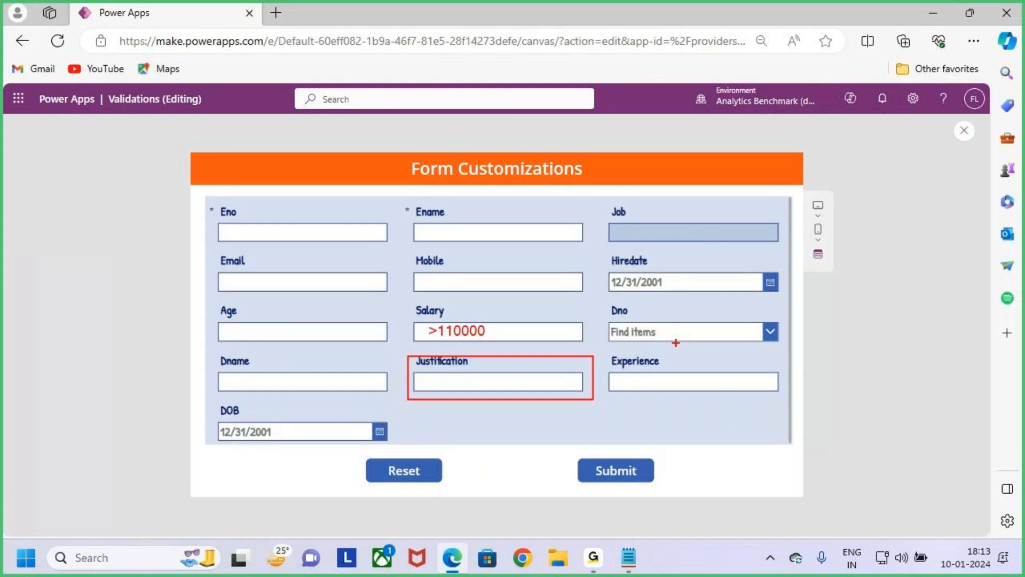
{"action": "left_click_drag", "start_coordinate": [541, 363], "coordinate": [543, 309]}
{"action": "key", "text": "Escape"}
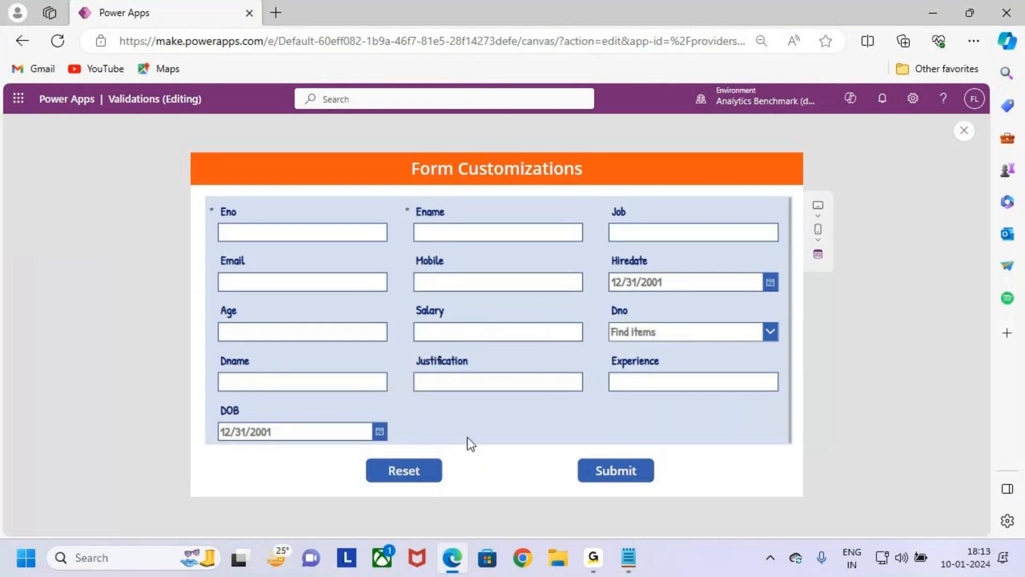
{"action": "key", "text": "ctrl+2"}
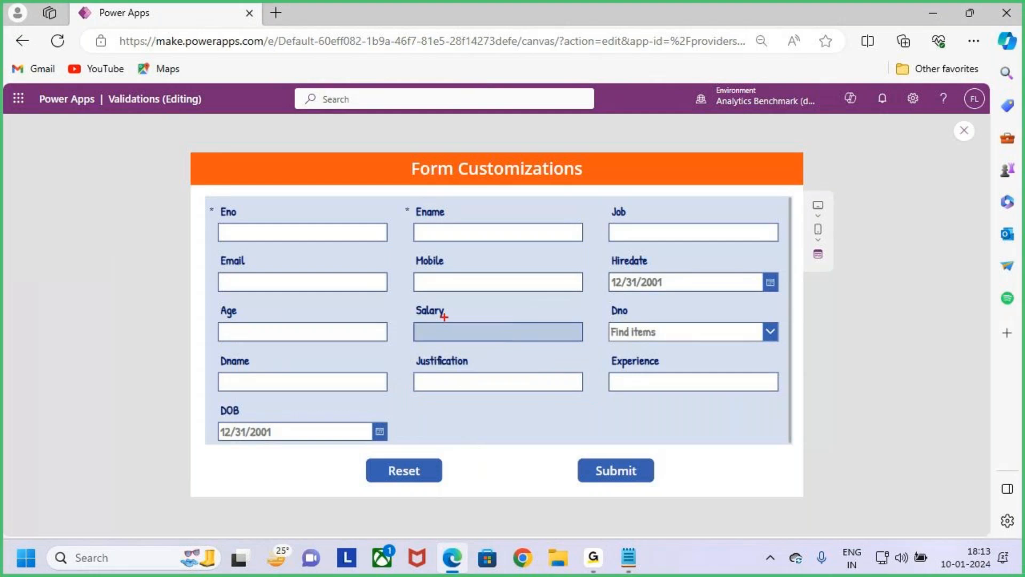
{"action": "left_click_drag", "start_coordinate": [439, 319], "coordinate": [447, 347]}
{"action": "left_click_drag", "start_coordinate": [477, 315], "coordinate": [477, 352]}
{"action": "left_click_drag", "start_coordinate": [500, 315], "coordinate": [517, 342]}
{"action": "key", "text": "Escape"}
- Exit the preview, select the text input inside the Salary card and copy its control name
{"action": "left_click", "coordinate": [963, 132]}
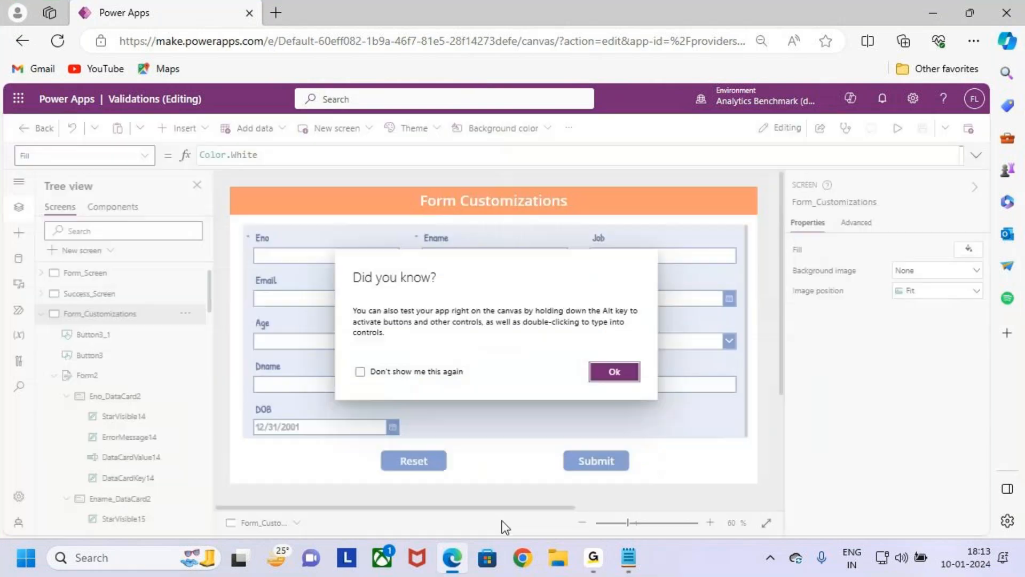
{"action": "left_click", "coordinate": [614, 372]}
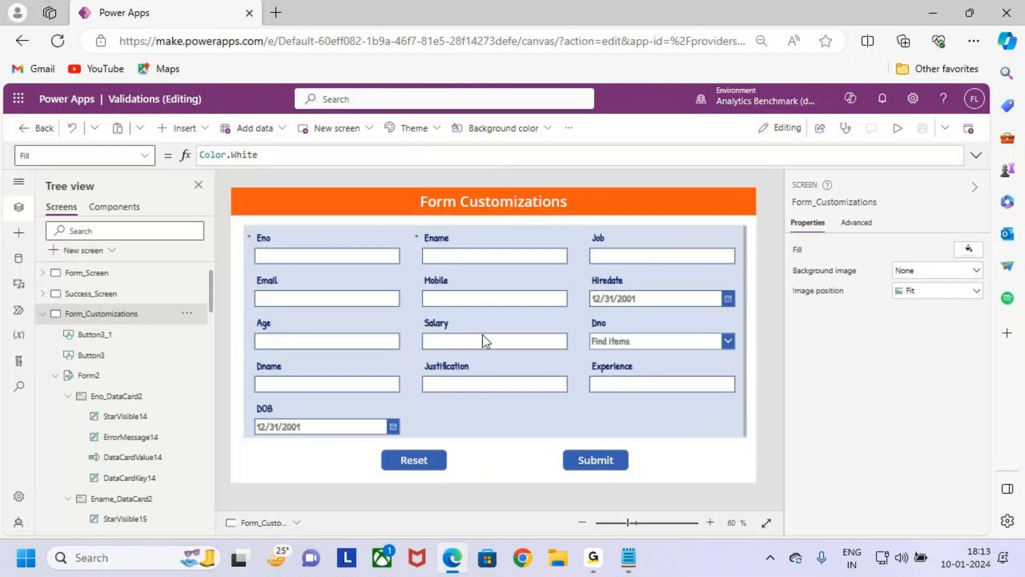
{"action": "left_click", "coordinate": [458, 377]}
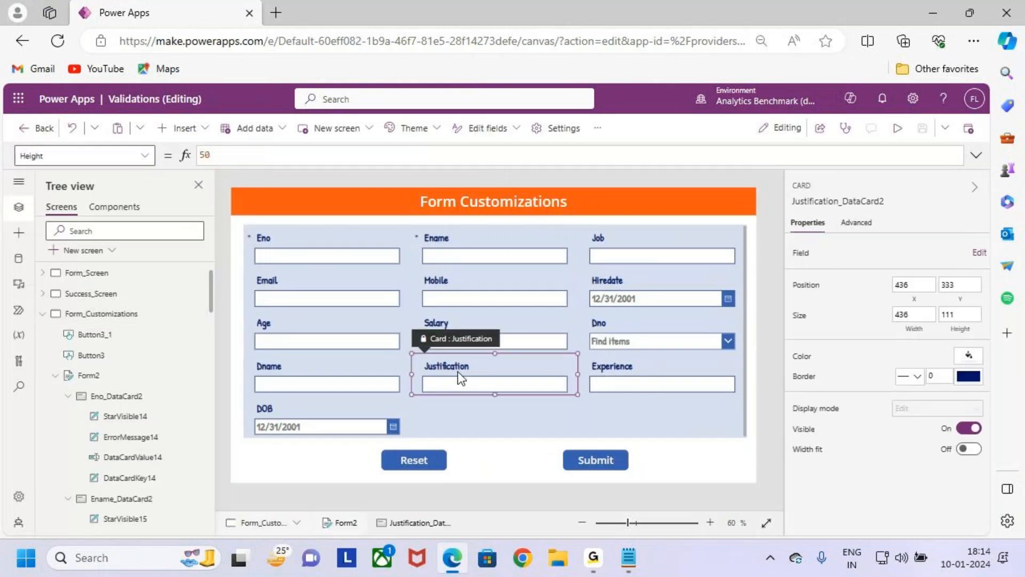
{"action": "left_click", "coordinate": [502, 331]}
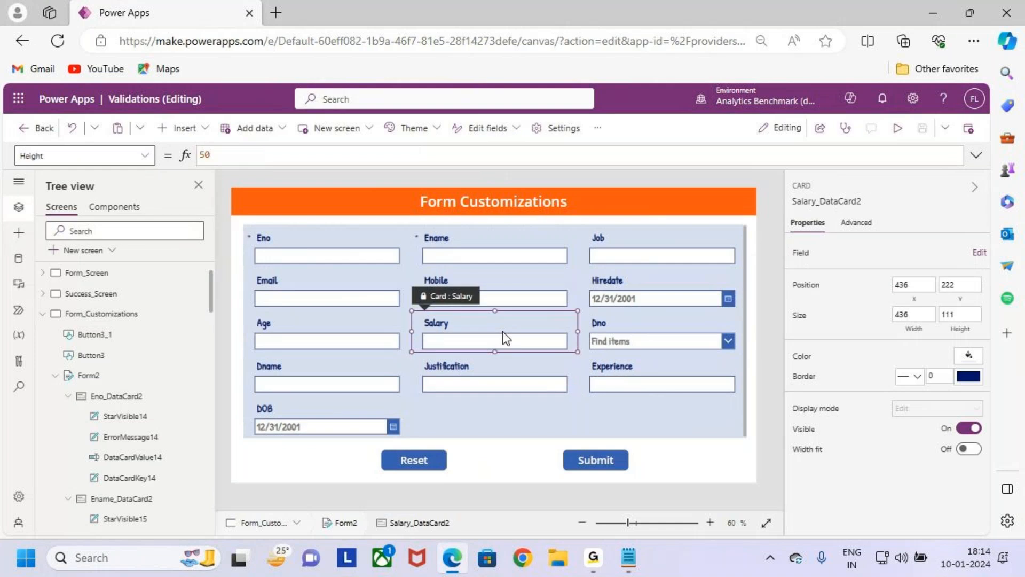
{"action": "left_click", "coordinate": [528, 346]}
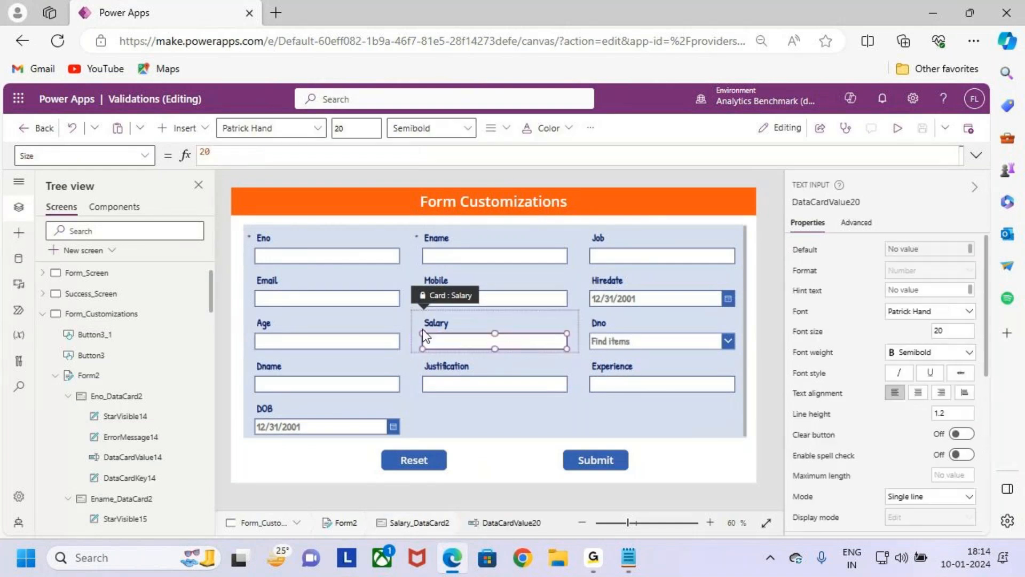
{"action": "left_click", "coordinate": [438, 325]}
{"action": "left_click", "coordinate": [472, 372]}
{"action": "left_click", "coordinate": [497, 324]}
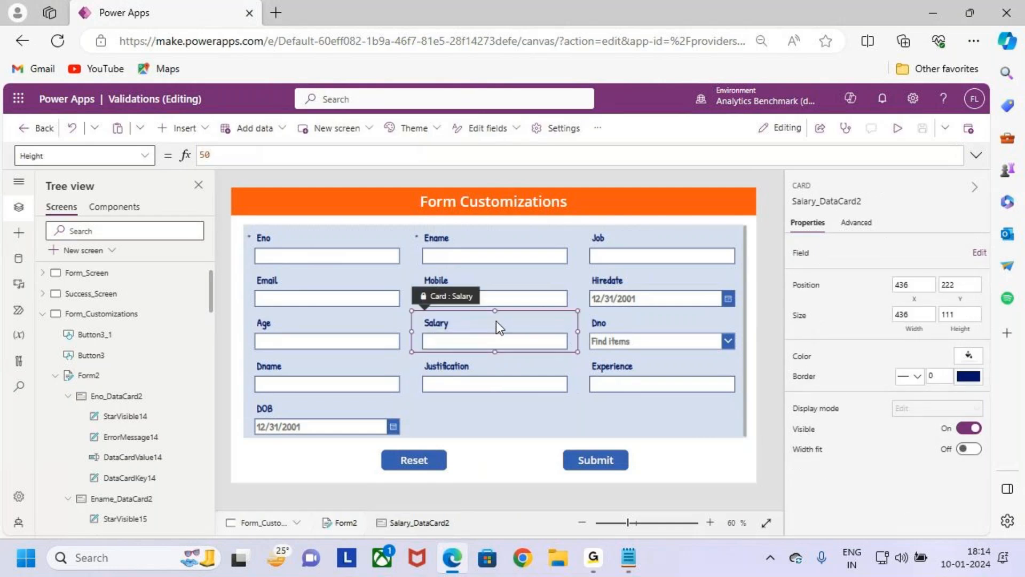
{"action": "left_click", "coordinate": [539, 344]}
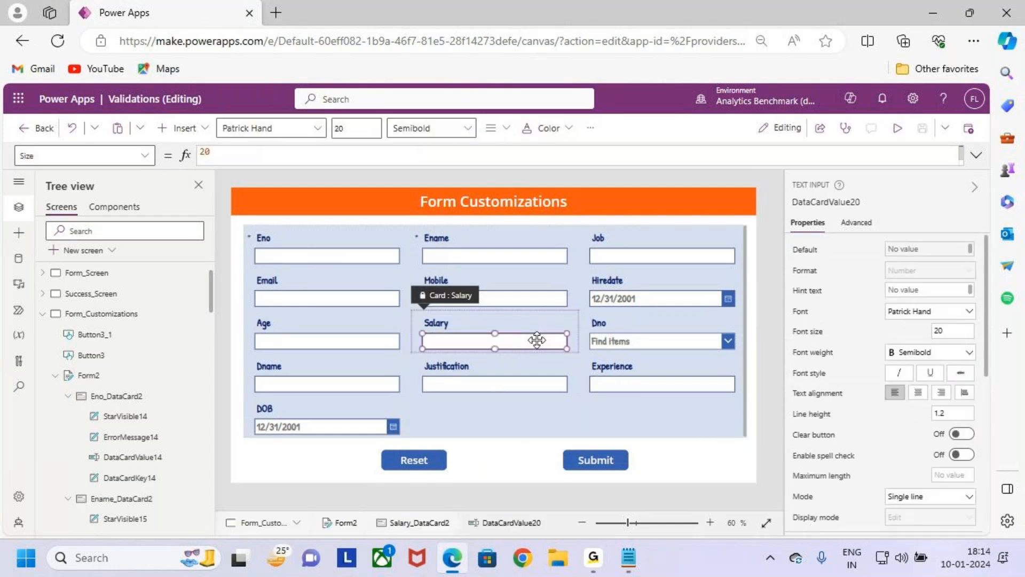
{"action": "left_click", "coordinate": [843, 202]}
{"action": "key", "text": "ctrl+c"}
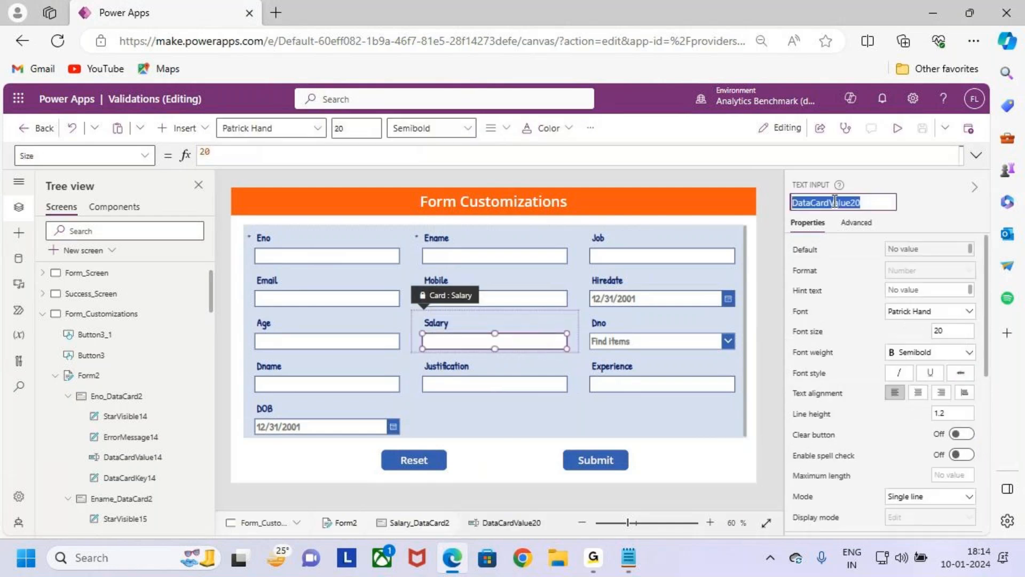
- Unlock the Justification card so that its properties can be changed
{"action": "left_click", "coordinate": [457, 368]}
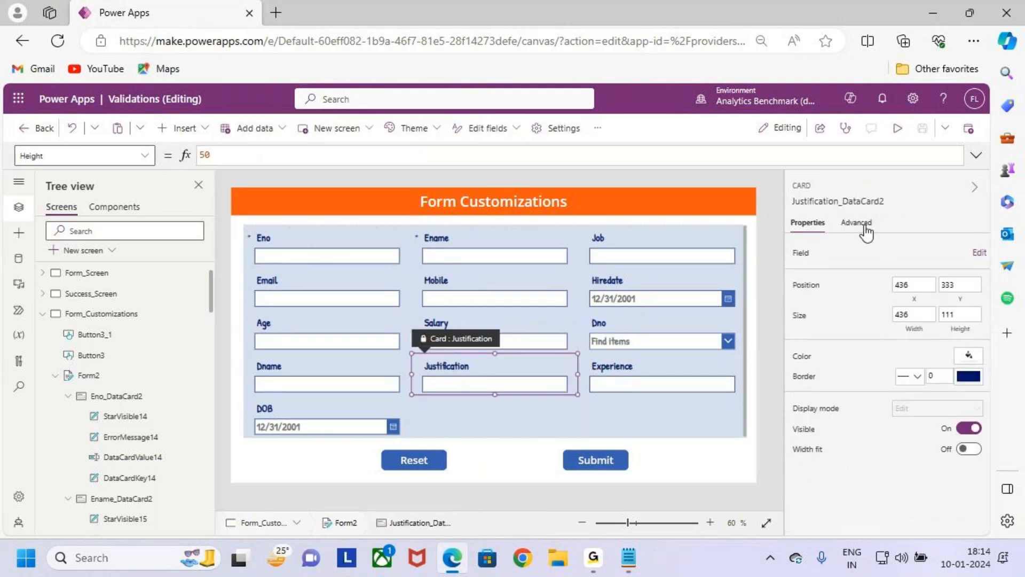
{"action": "left_click", "coordinate": [855, 223]}
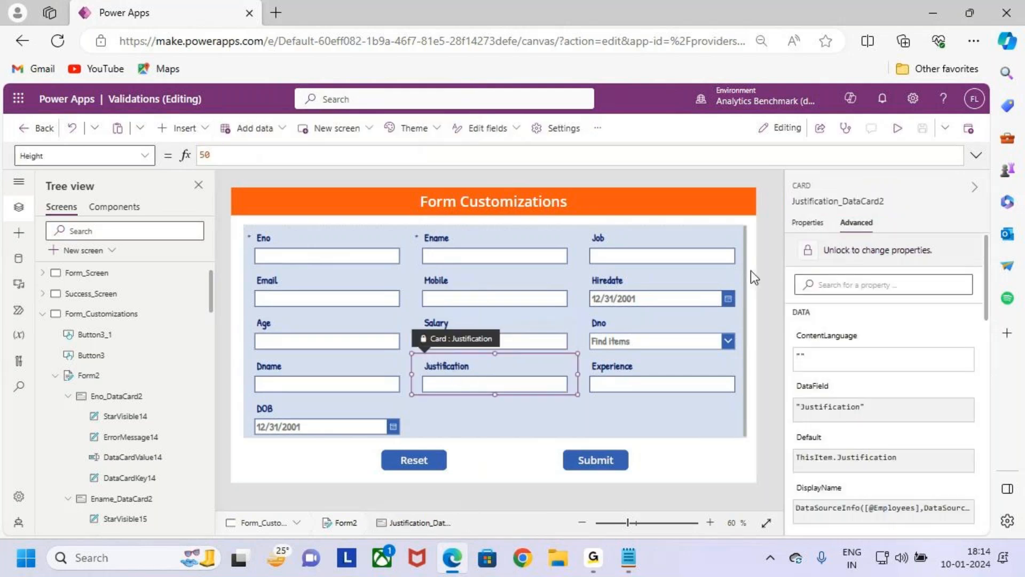
{"action": "left_click", "coordinate": [873, 258]}
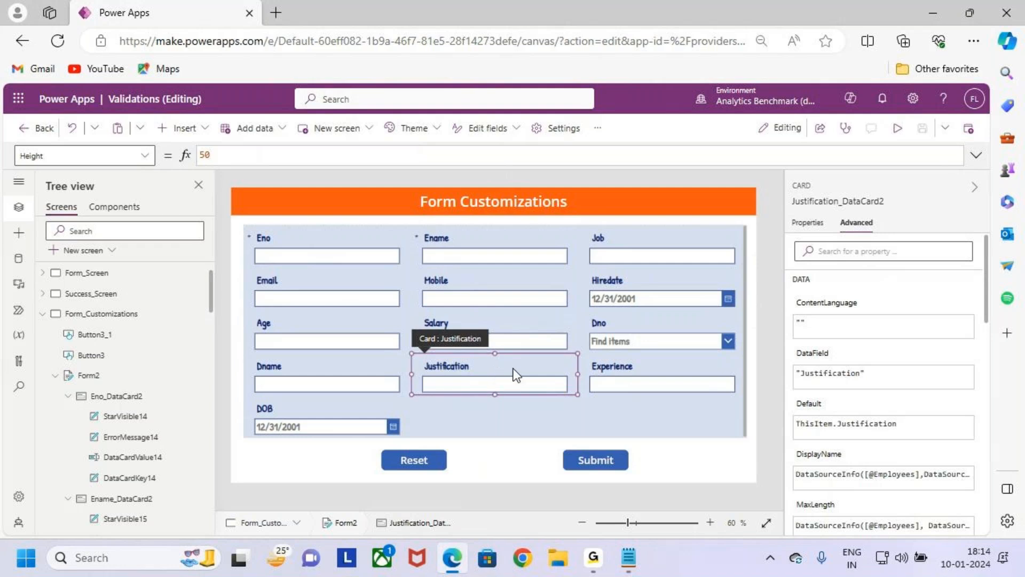
- Set the Justification card's Required property to Value(DataCardValue20.Text)>100000
{"action": "left_click", "coordinate": [143, 156]}
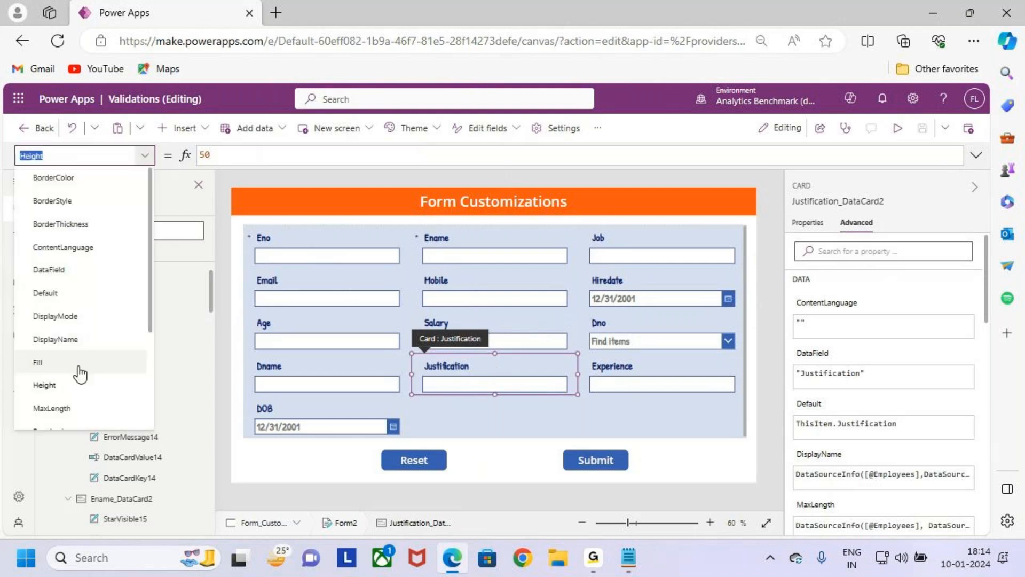
{"action": "scroll", "coordinate": [104, 318], "scroll_direction": "down", "scroll_amount": 2}
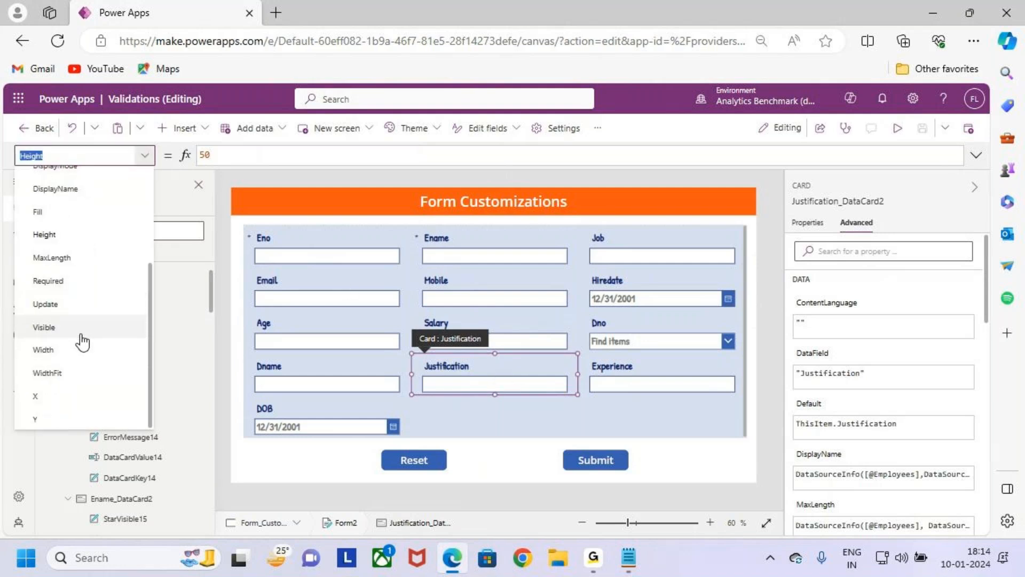
{"action": "scroll", "coordinate": [93, 342], "scroll_direction": "up", "scroll_amount": 3}
{"action": "scroll", "coordinate": [94, 267], "scroll_direction": "down", "scroll_amount": 2}
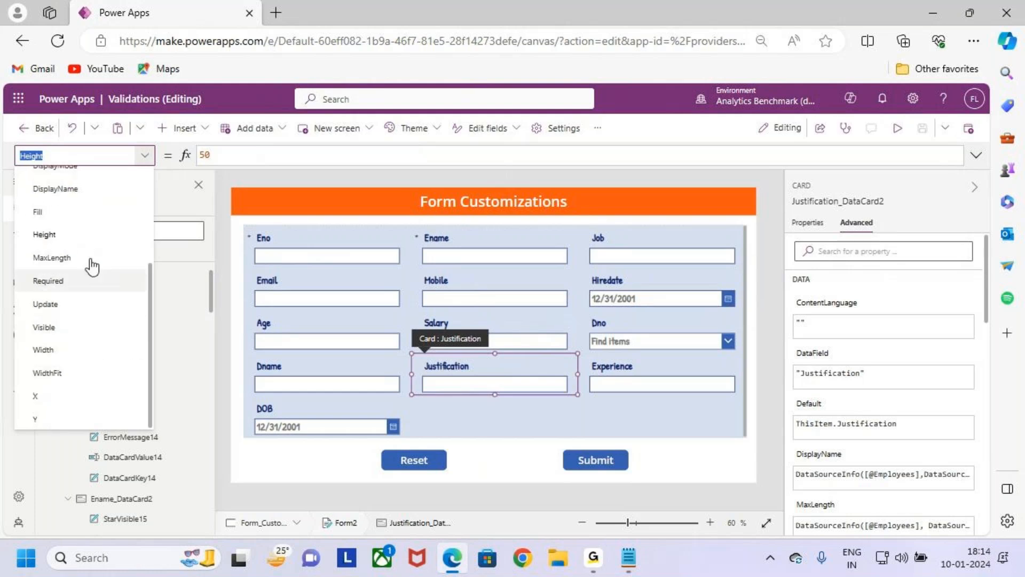
{"action": "scroll", "coordinate": [88, 293], "scroll_direction": "up", "scroll_amount": 2}
{"action": "scroll", "coordinate": [75, 321], "scroll_direction": "down", "scroll_amount": 2}
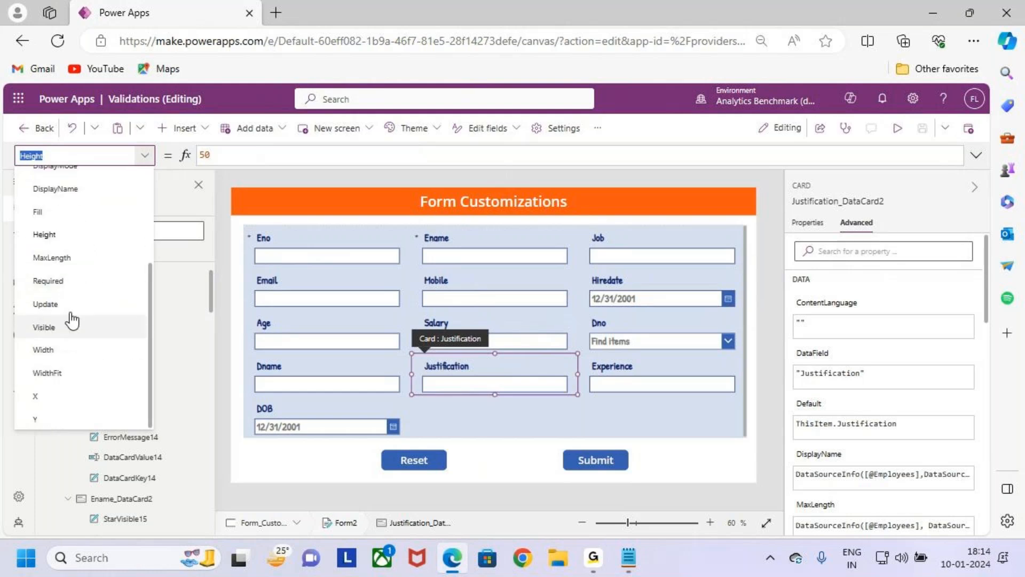
{"action": "left_click", "coordinate": [80, 280]}
{"action": "double_click", "coordinate": [259, 155]}
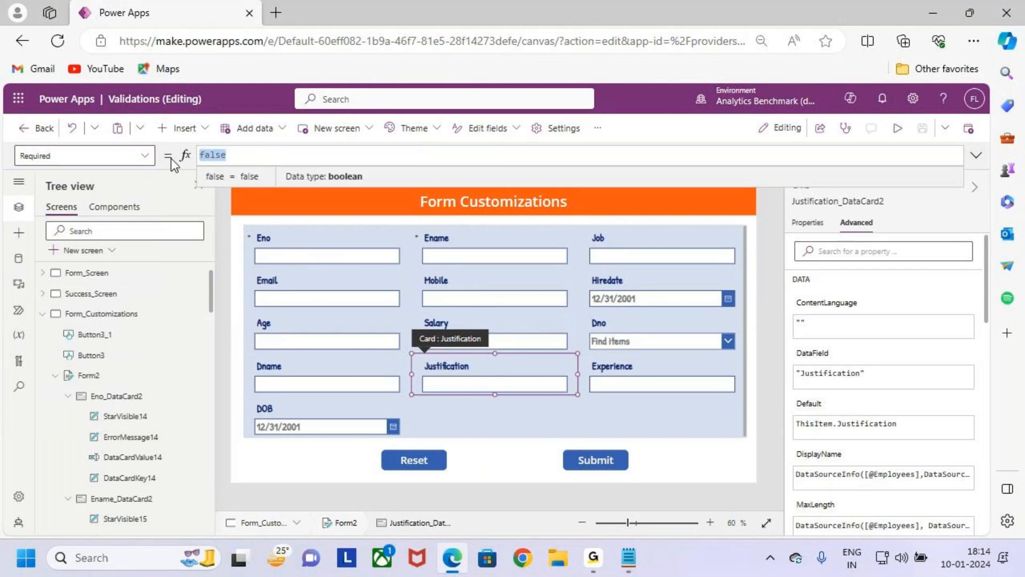
{"action": "key", "text": "BackSpace"}
{"action": "type", "text": "V"}
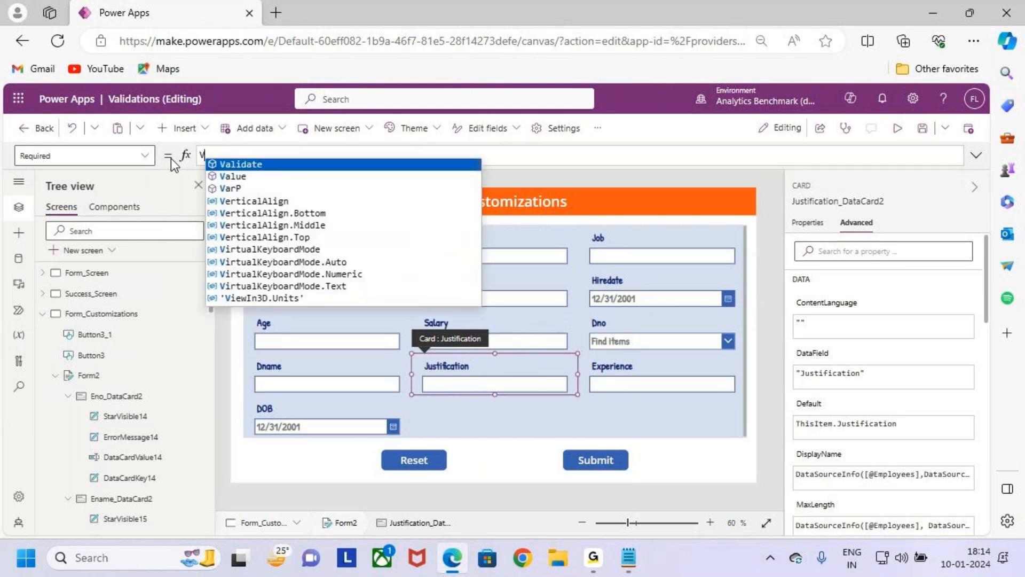
{"action": "type", "text": "alue("}
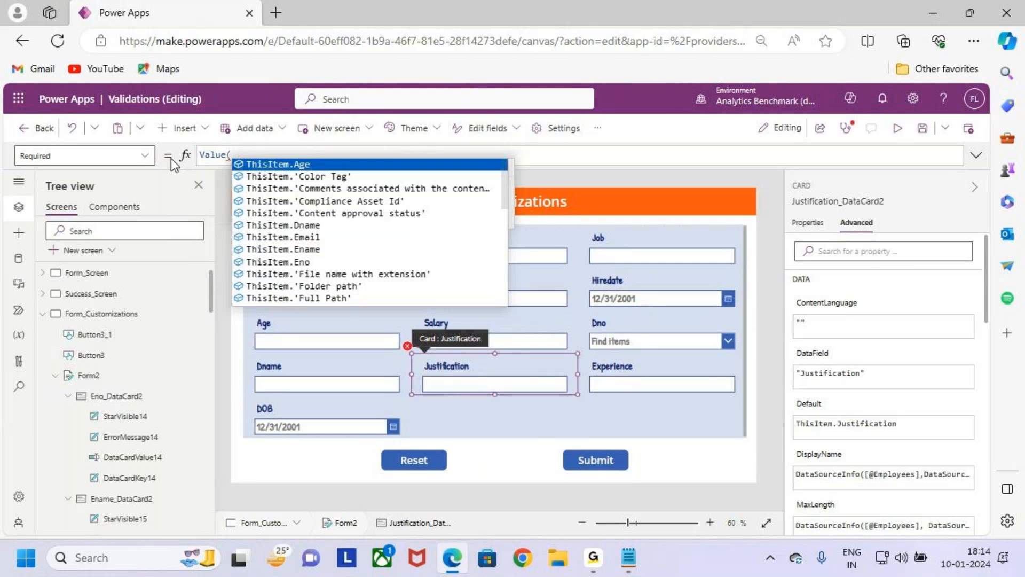
{"action": "key", "text": "ctrl+v"}
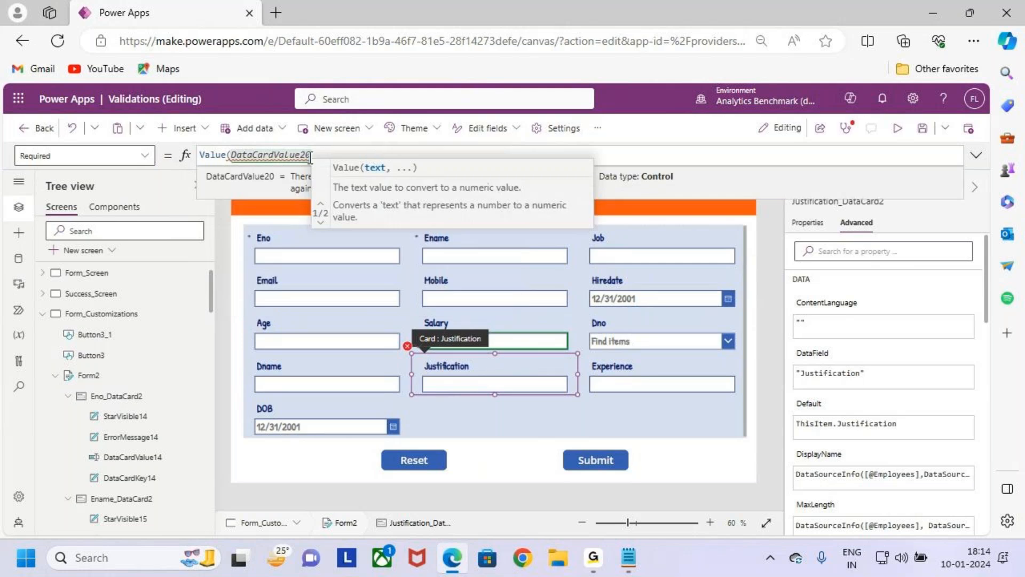
{"action": "mouse_move", "coordinate": [311, 158]}
{"action": "type", "text": ".te"}
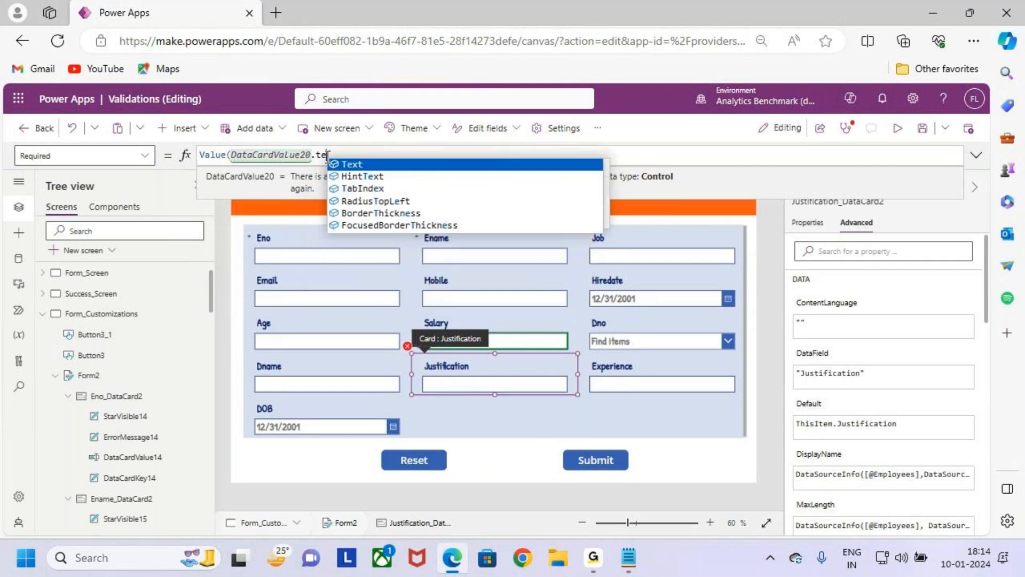
{"action": "type", "text": "xt)"}
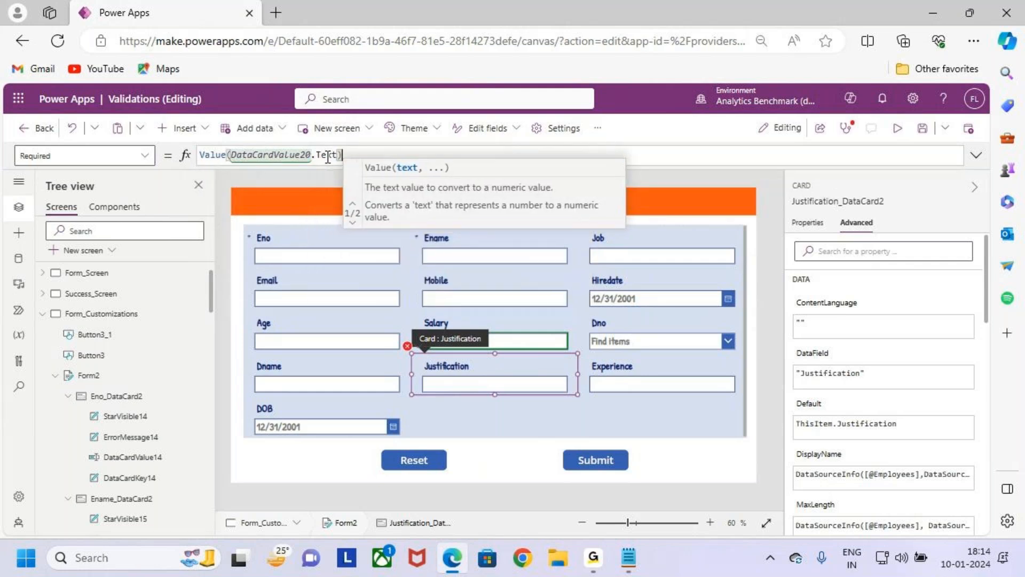
{"action": "type", "text": ">100000"}
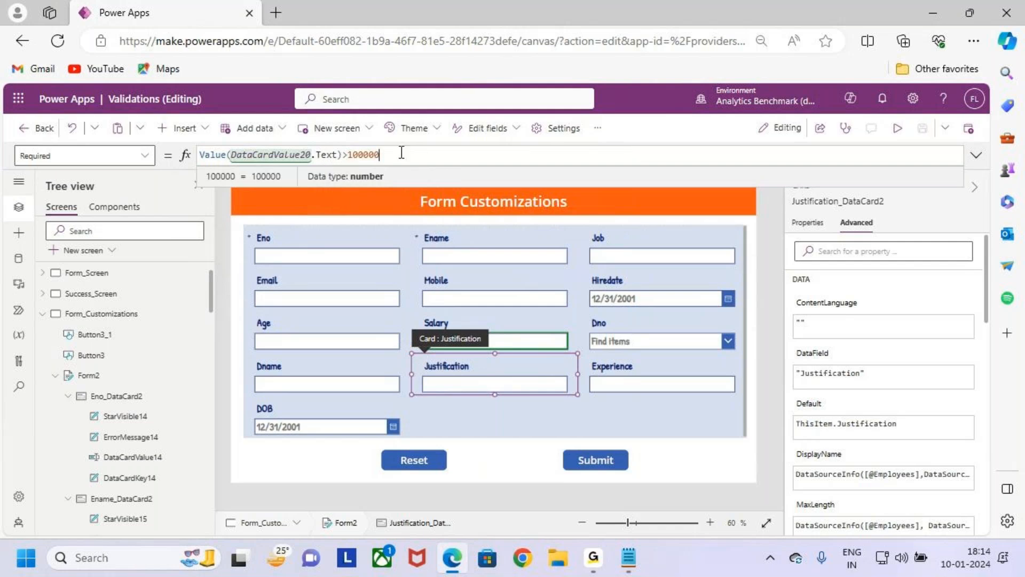
{"action": "key", "text": "ctrl+2"}
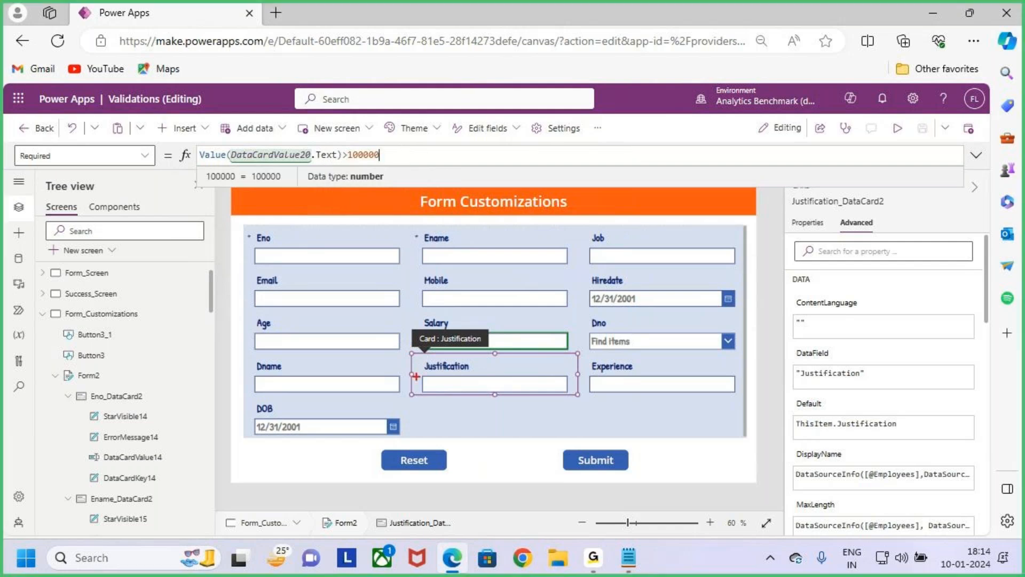
{"action": "mouse_move", "coordinate": [412, 347]}
{"action": "left_mouse_down"}
{"action": "mouse_move", "coordinate": [493, 390]}
{"action": "mouse_move", "coordinate": [579, 398]}
{"action": "left_mouse_up"}
{"action": "left_click_drag", "start_coordinate": [27, 152], "coordinate": [72, 172]}
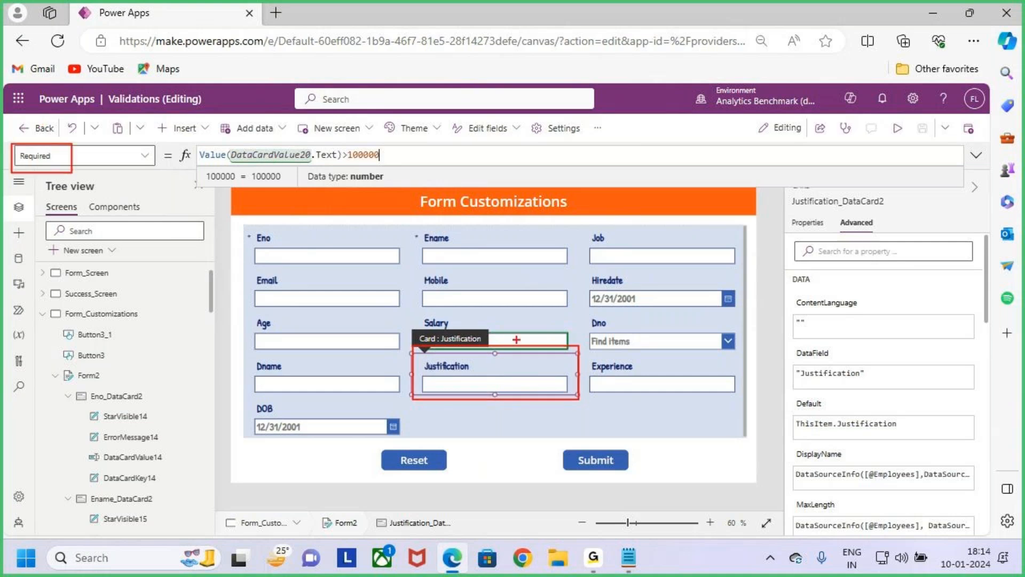
{"action": "left_click_drag", "start_coordinate": [520, 316], "coordinate": [511, 332]}
{"action": "left_click_drag", "start_coordinate": [349, 164], "coordinate": [377, 164]}
{"action": "left_click_drag", "start_coordinate": [518, 319], "coordinate": [513, 329]}
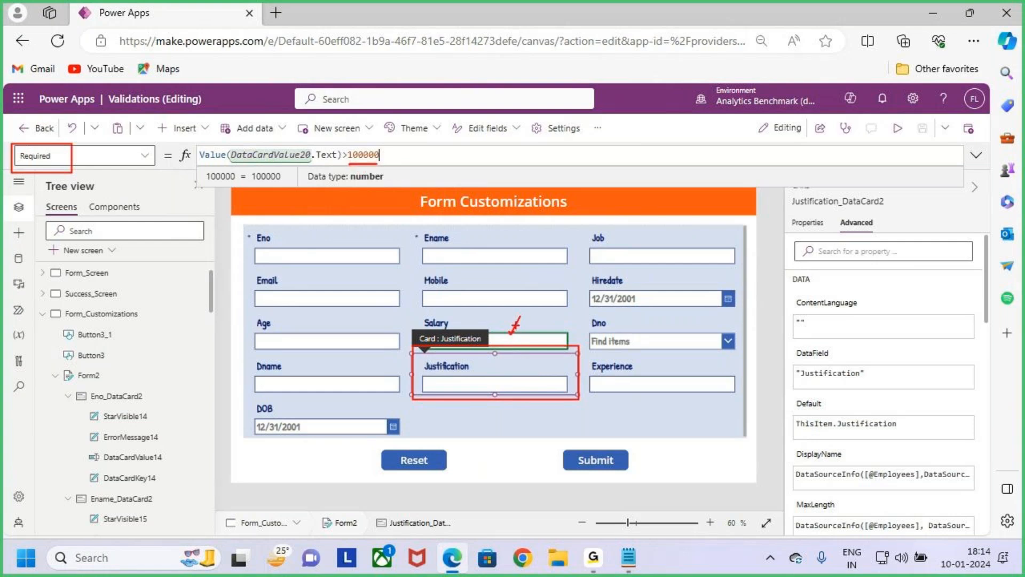
- Preview the screen and enter 90000 as Salary to test the Justification field's mandatory rule below the limit
{"action": "left_click", "coordinate": [518, 406]}
{"action": "left_click", "coordinate": [898, 129]}
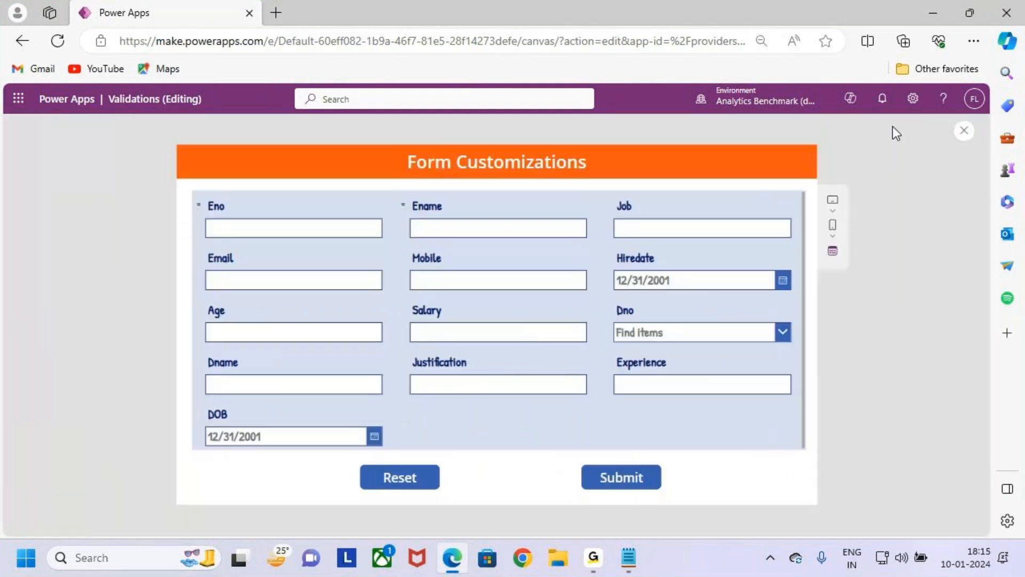
{"action": "left_click", "coordinate": [473, 331]}
{"action": "type", "text": "90000"}
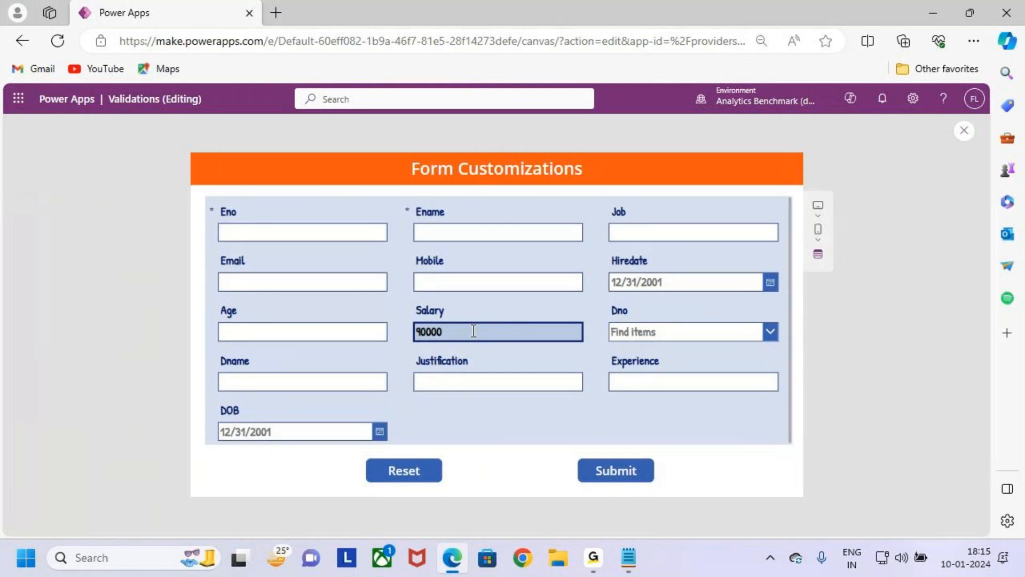
{"action": "key", "text": "ctrl+2"}
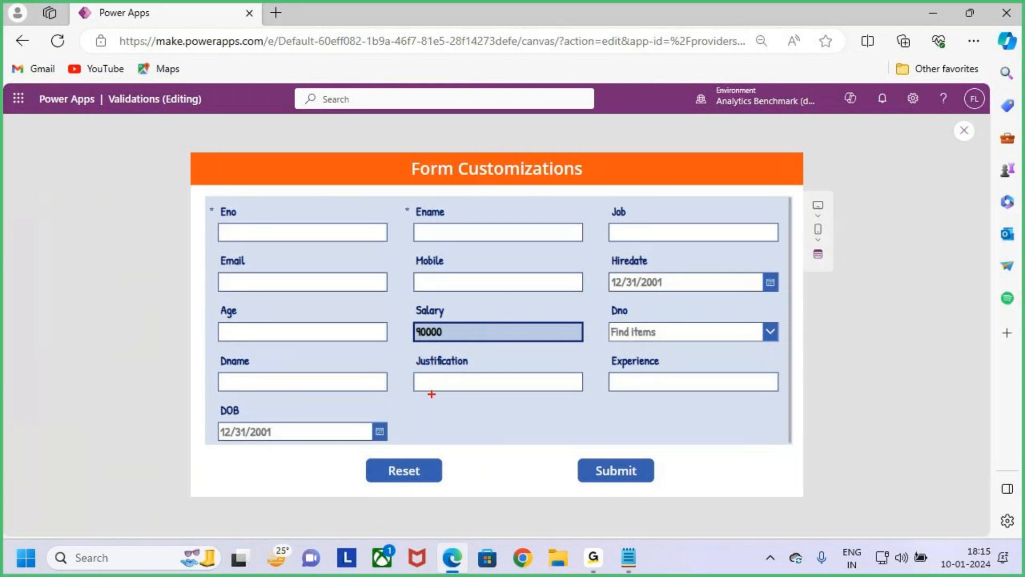
{"action": "left_click_drag", "start_coordinate": [407, 352], "coordinate": [583, 401]}
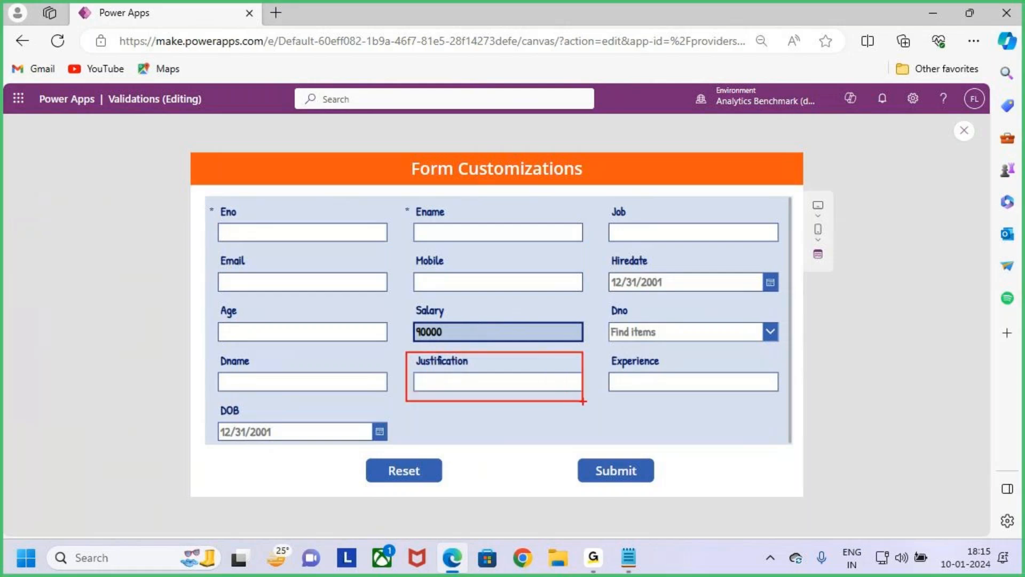
{"action": "key", "text": "Escape"}
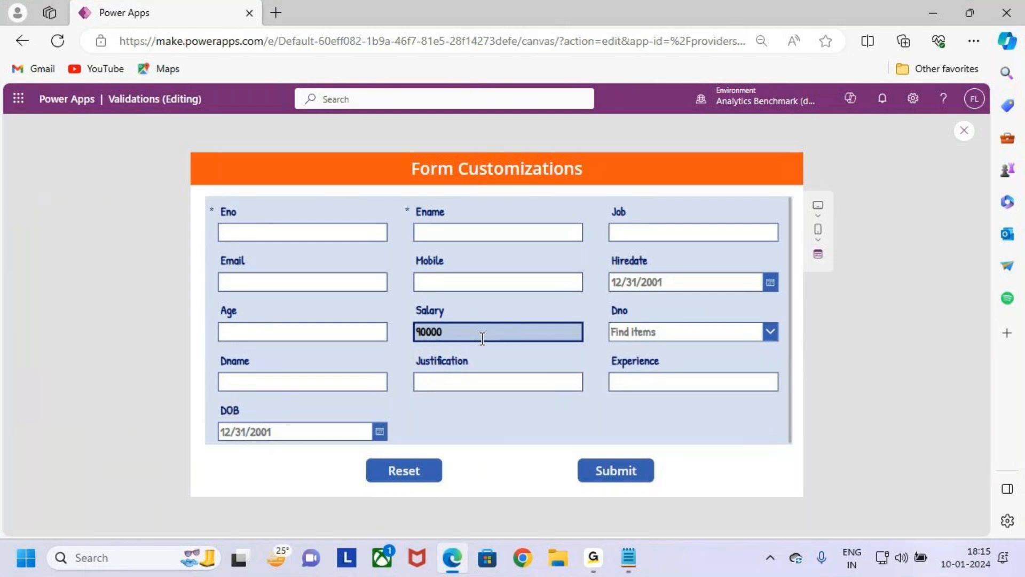
- Change the Salary entry to 110000 to test the Justification field's mandatory rule above the limit
{"action": "key", "text": "BackSpace"}
{"action": "type", "text": "10"}
{"action": "type", "text": "1"}
{"action": "key", "text": "Delete"}
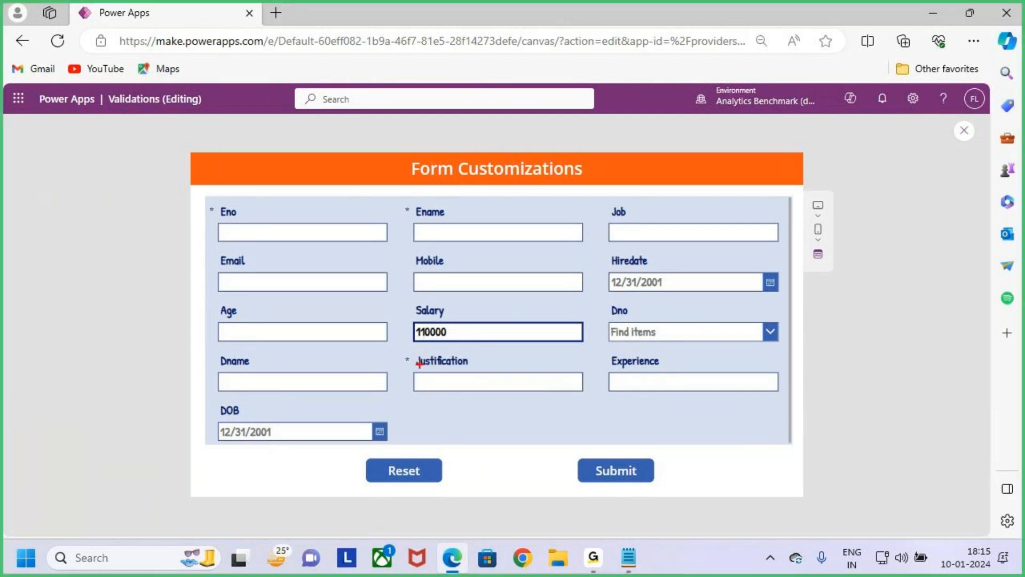
- Clear the Salary entry in the preview to test the Justification field's mandatory rule with no salary
{"action": "mouse_move", "coordinate": [394, 348]}
{"action": "left_mouse_down"}
{"action": "mouse_move", "coordinate": [417, 370]}
{"action": "mouse_move", "coordinate": [455, 332]}
{"action": "left_mouse_up"}
{"action": "left_click_drag", "start_coordinate": [427, 393], "coordinate": [497, 387]}
{"action": "key", "text": "Escape"}
{"action": "key", "text": "ctrl+a"}
{"action": "key", "text": "BackSpace"}
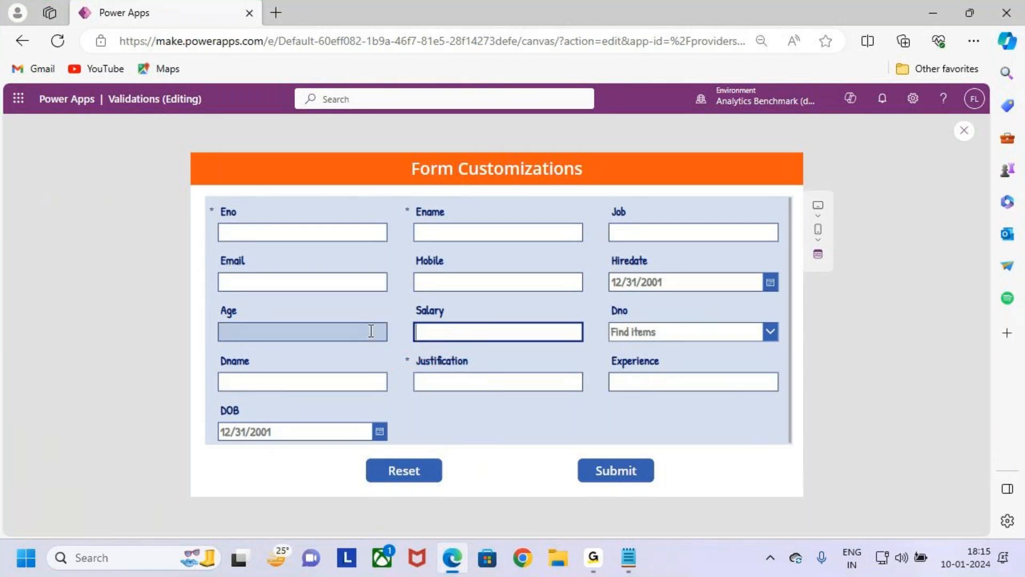
{"action": "key", "text": "ctrl+2"}
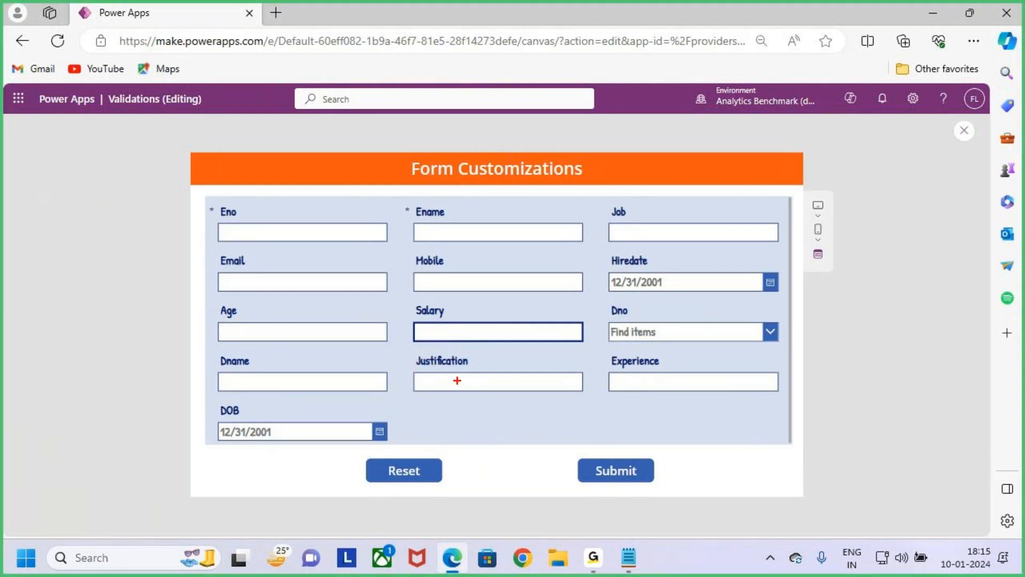
{"action": "left_click_drag", "start_coordinate": [404, 350], "coordinate": [576, 392]}
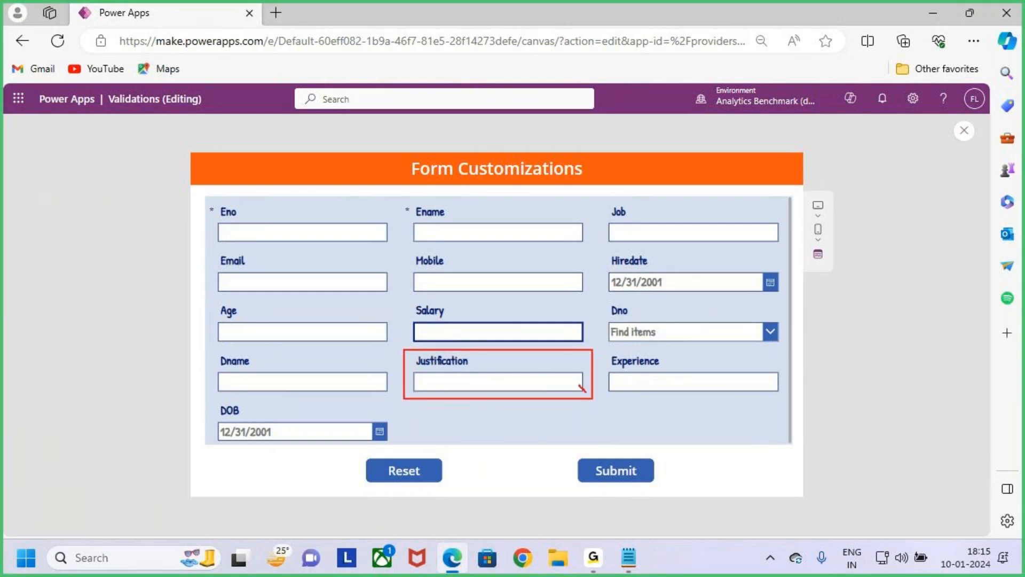
{"action": "key", "text": "Escape"}
- Enter 110000 as Salary again to retest the Justification field's mandatory rule, and close the preview
{"action": "type", "text": "110000"}
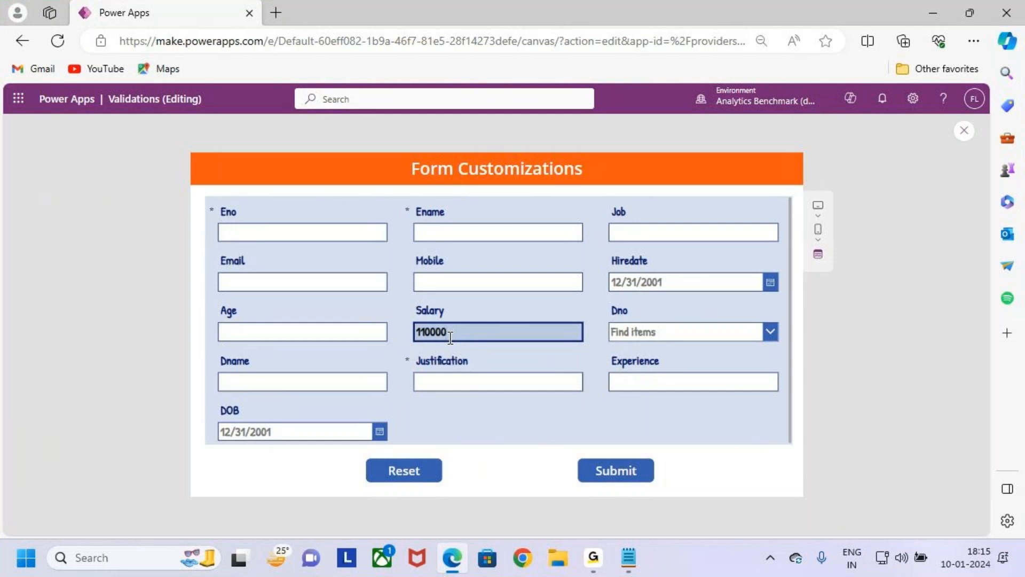
{"action": "key", "text": "ctrl+2"}
{"action": "left_click_drag", "start_coordinate": [411, 317], "coordinate": [490, 350]}
{"action": "left_click_drag", "start_coordinate": [407, 368], "coordinate": [441, 332]}
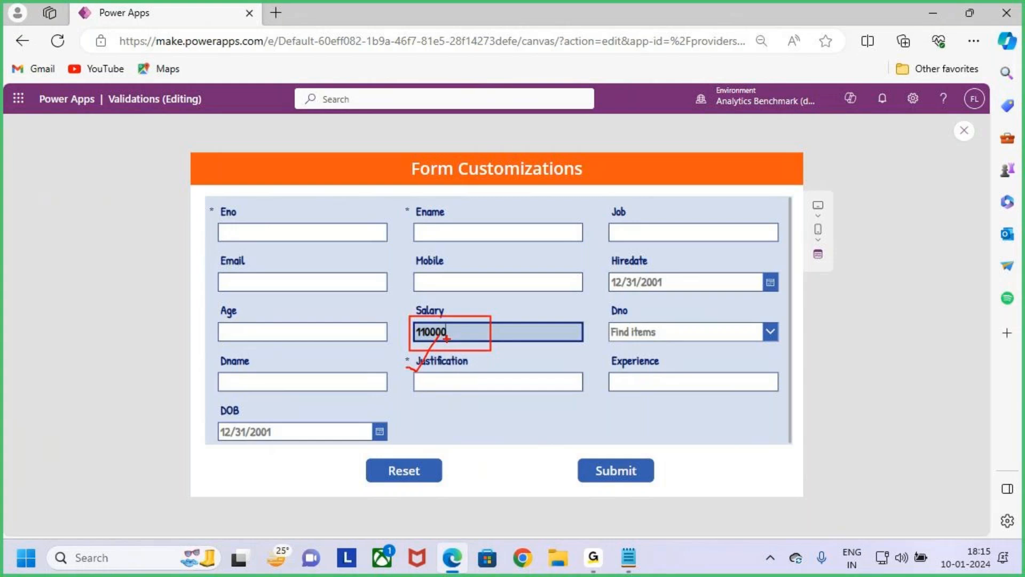
{"action": "mouse_move", "coordinate": [529, 383]}
{"action": "left_mouse_down"}
{"action": "mouse_move", "coordinate": [530, 405]}
{"action": "mouse_move", "coordinate": [520, 394]}
{"action": "left_mouse_up"}
{"action": "key", "text": "Escape"}
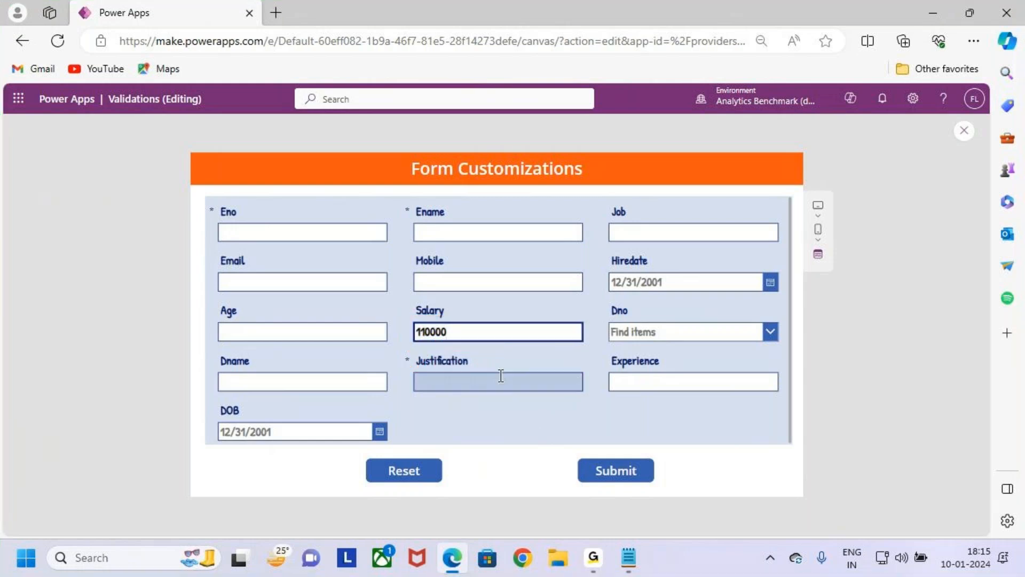
{"action": "key", "text": "ctrl+2"}
{"action": "left_click_drag", "start_coordinate": [399, 353], "coordinate": [498, 397]}
{"action": "left_click_drag", "start_coordinate": [416, 317], "coordinate": [454, 276]}
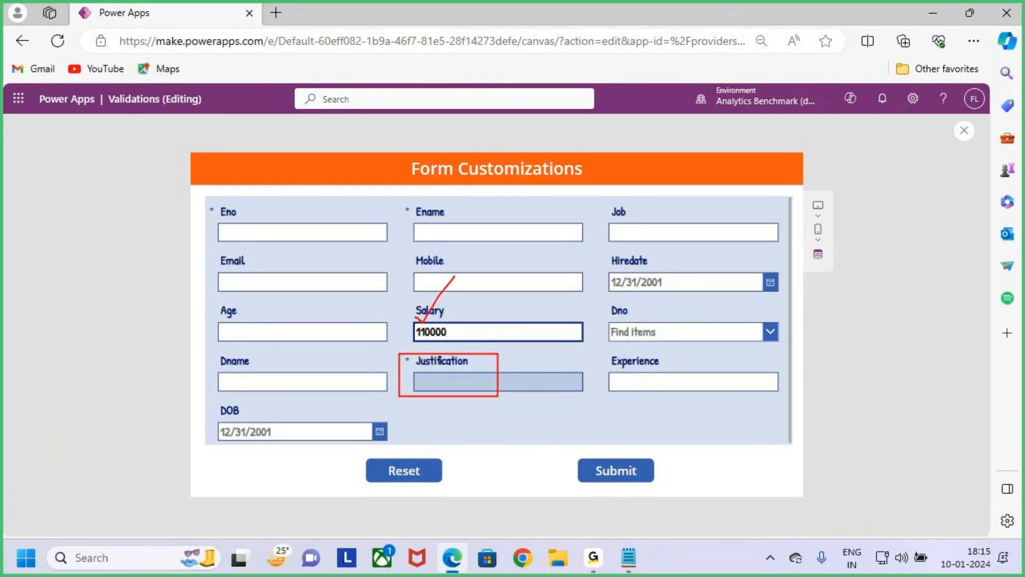
{"action": "key", "text": "Escape"}
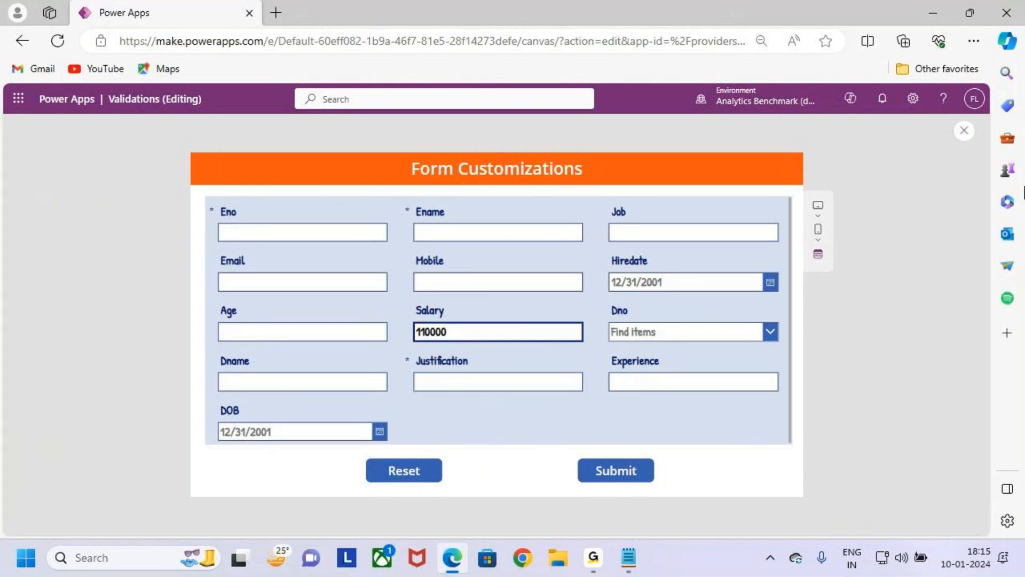
{"action": "left_click", "coordinate": [964, 130]}
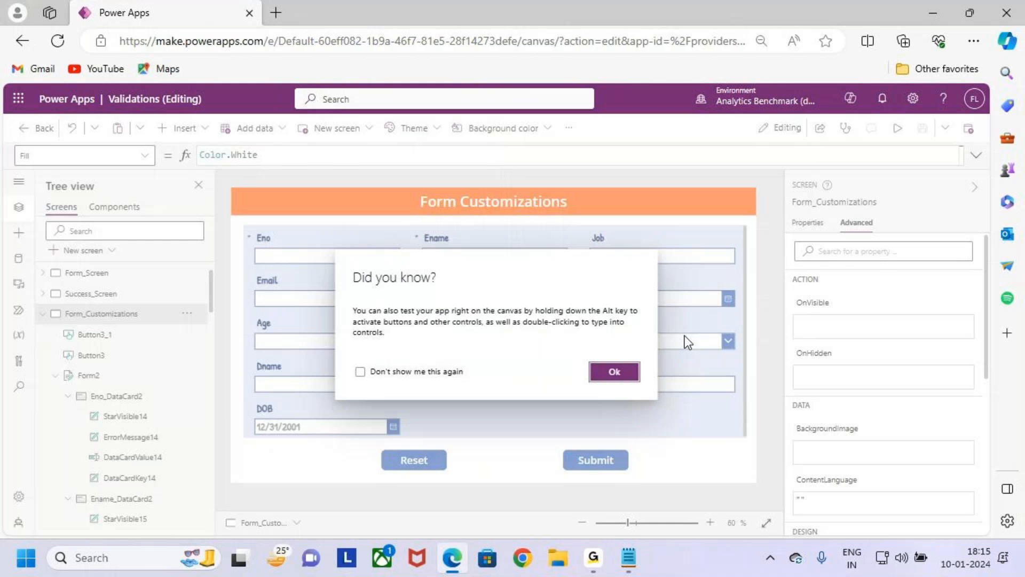
{"action": "left_click", "coordinate": [613, 370]}
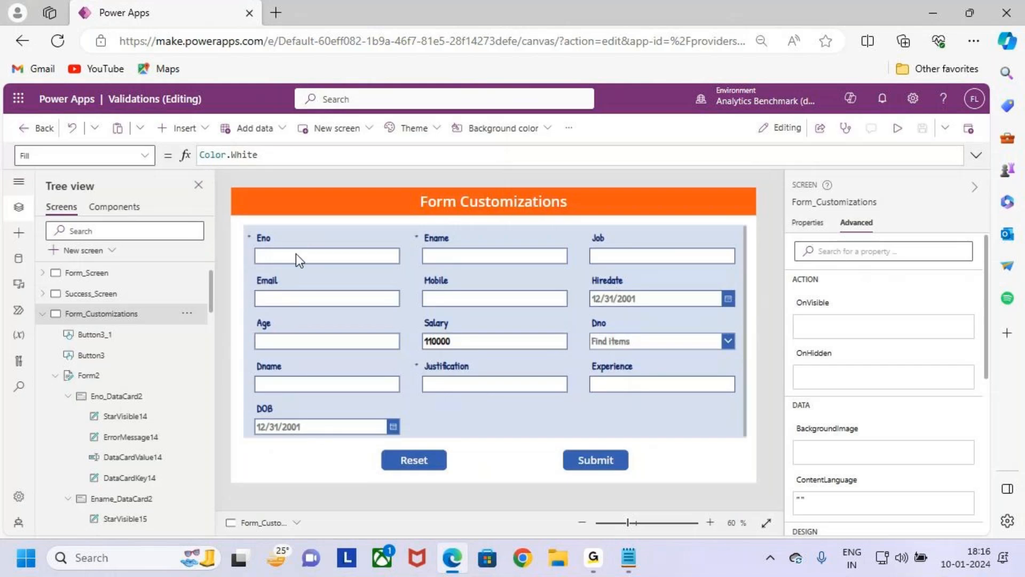
- Read the Case 1 visibility requirement for the Justification field in the Notepad notes, and return to Power Apps
{"action": "left_click", "coordinate": [629, 558]}
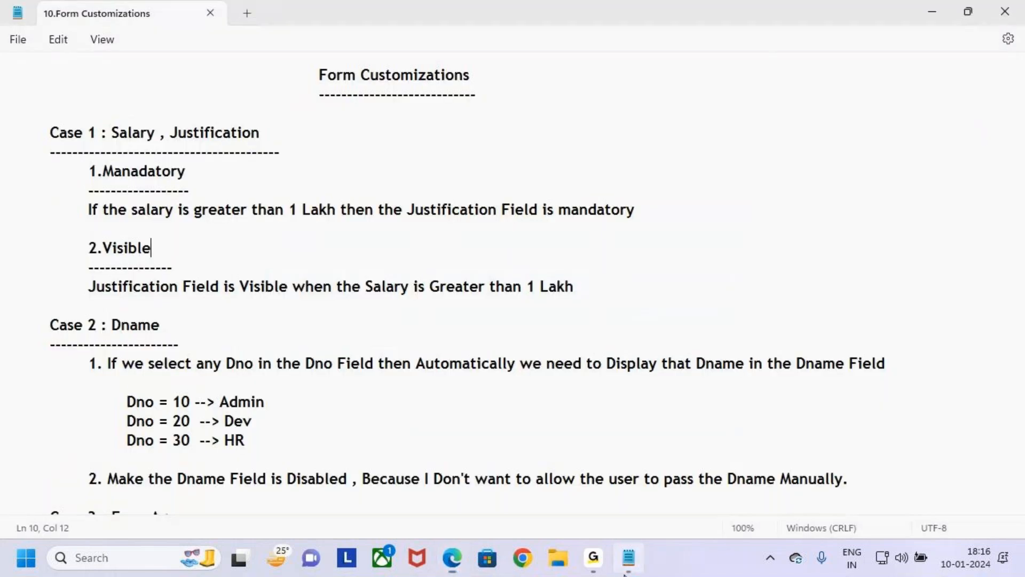
{"action": "left_click_drag", "start_coordinate": [87, 250], "coordinate": [178, 259]}
{"action": "left_click", "coordinate": [205, 260]}
{"action": "left_click_drag", "start_coordinate": [88, 250], "coordinate": [176, 251]}
{"action": "left_click", "coordinate": [87, 284]}
{"action": "left_click_drag", "start_coordinate": [88, 289], "coordinate": [620, 293]}
{"action": "left_click", "coordinate": [620, 293]}
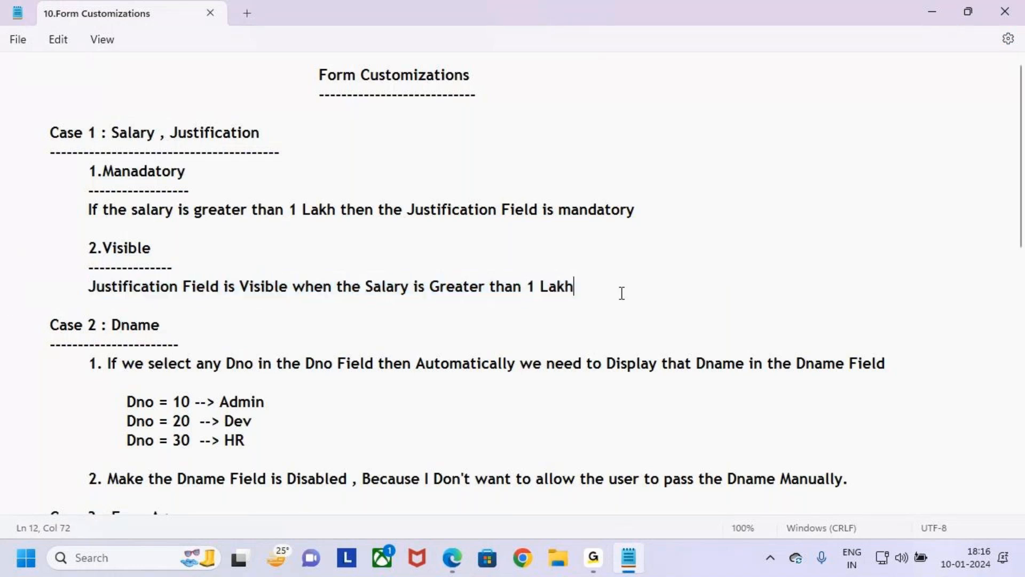
{"action": "left_click", "coordinate": [942, 14]}
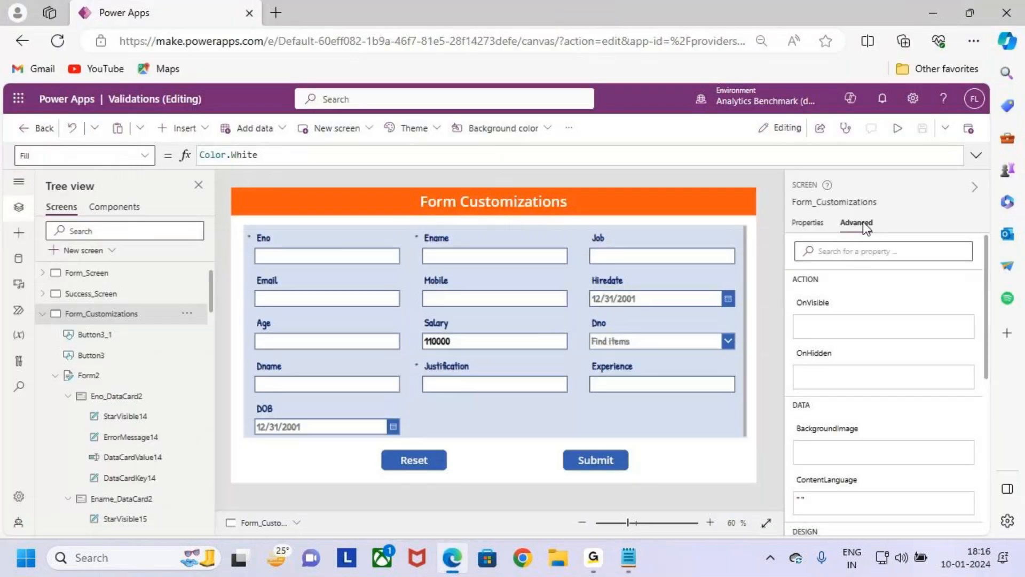
- Preview the Form_Customizations screen and examine the Justification field together with the Salary entry
{"action": "left_click", "coordinate": [892, 130]}
{"action": "key", "text": "ctrl+2"}
{"action": "mouse_move", "coordinate": [403, 352]}
{"action": "left_mouse_down"}
{"action": "mouse_move", "coordinate": [417, 364]}
{"action": "mouse_move", "coordinate": [595, 399]}
{"action": "left_mouse_up"}
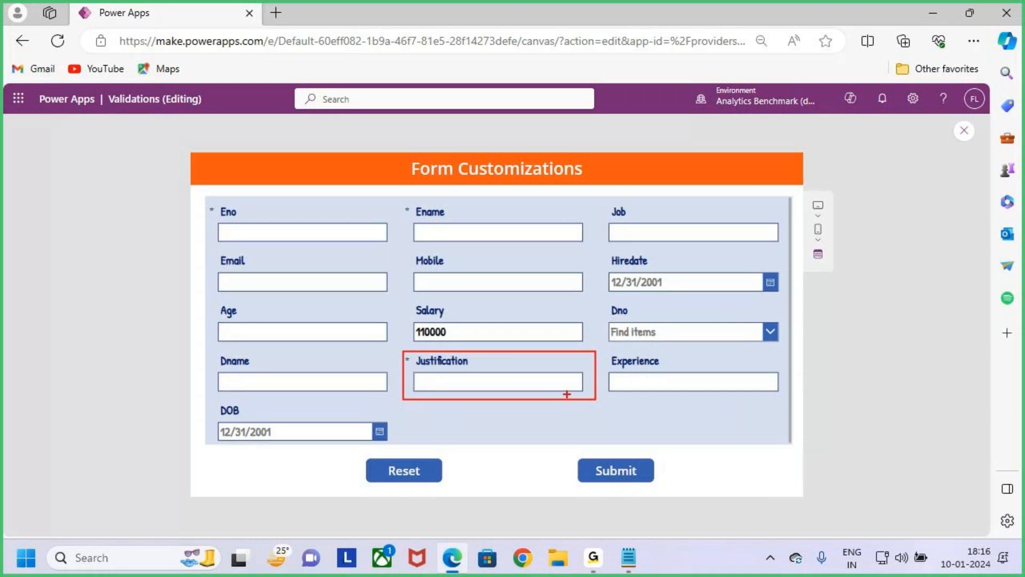
{"action": "left_click_drag", "start_coordinate": [468, 324], "coordinate": [489, 285]}
{"action": "mouse_move", "coordinate": [621, 347]}
{"action": "left_mouse_down"}
{"action": "mouse_move", "coordinate": [589, 374]}
{"action": "mouse_move", "coordinate": [602, 379]}
{"action": "left_mouse_up"}
{"action": "key", "text": "Escape"}
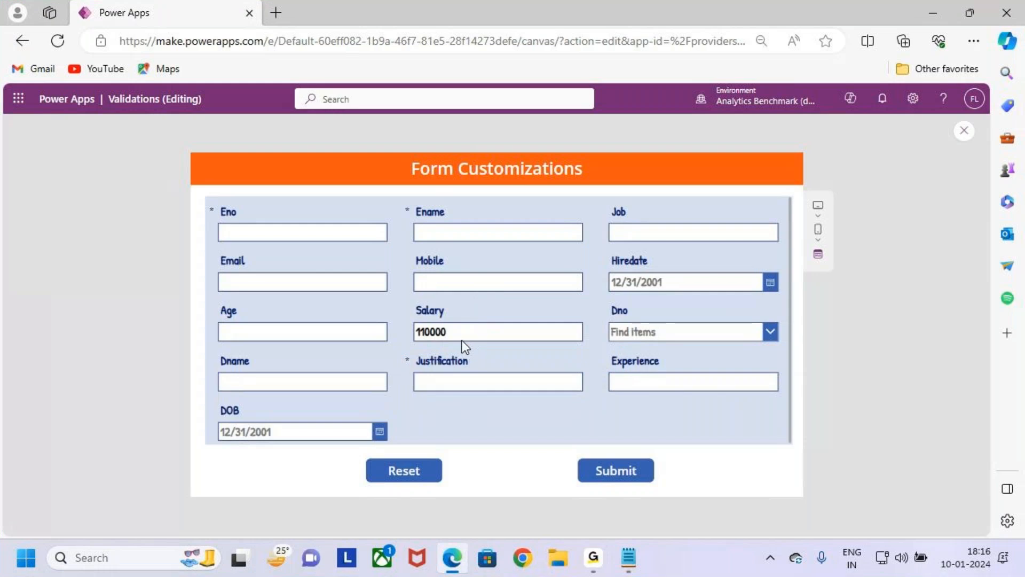
{"action": "key", "text": "ctrl+2"}
{"action": "left_click_drag", "start_coordinate": [411, 311], "coordinate": [514, 343]}
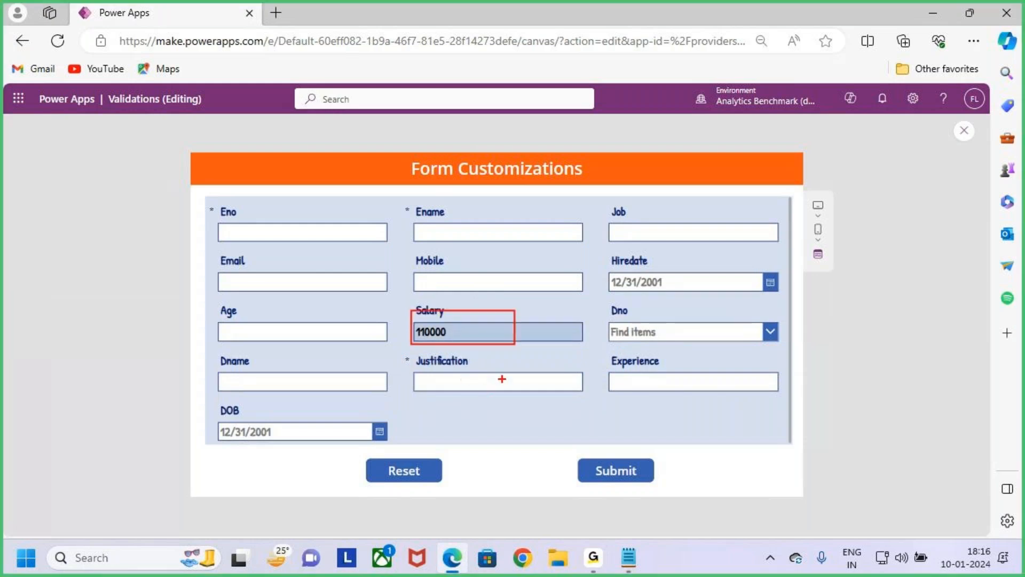
{"action": "left_click_drag", "start_coordinate": [404, 368], "coordinate": [427, 357]}
{"action": "key", "text": "Escape"}
- Switch to the Notepad notes, reread the sentence on when Justification is visible, and go back to the preview
{"action": "key", "text": "alt+Tab"}
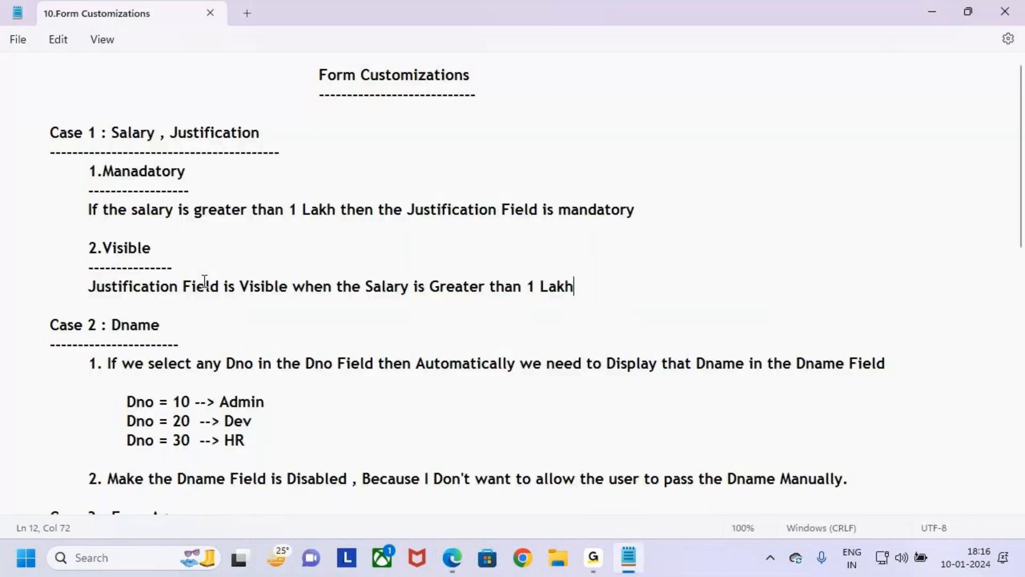
{"action": "left_click_drag", "start_coordinate": [87, 286], "coordinate": [602, 304]}
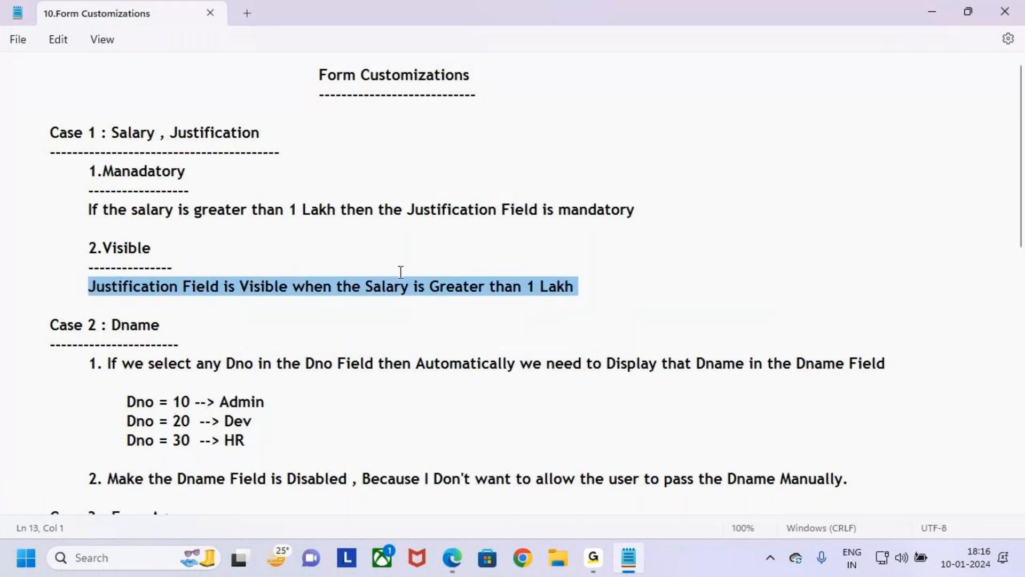
{"action": "key", "text": "alt+Tab"}
- Check in the preview how the Justification field's display relates to the Salary entry, and close the preview
{"action": "left_click_drag", "start_coordinate": [451, 333], "coordinate": [400, 333]}
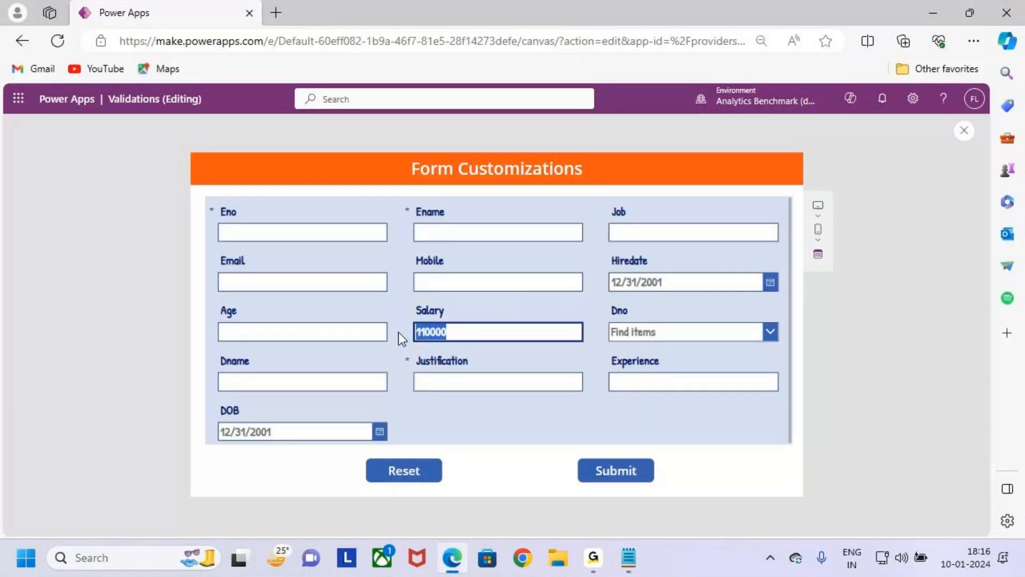
{"action": "left_click_drag", "start_coordinate": [443, 372], "coordinate": [601, 404]}
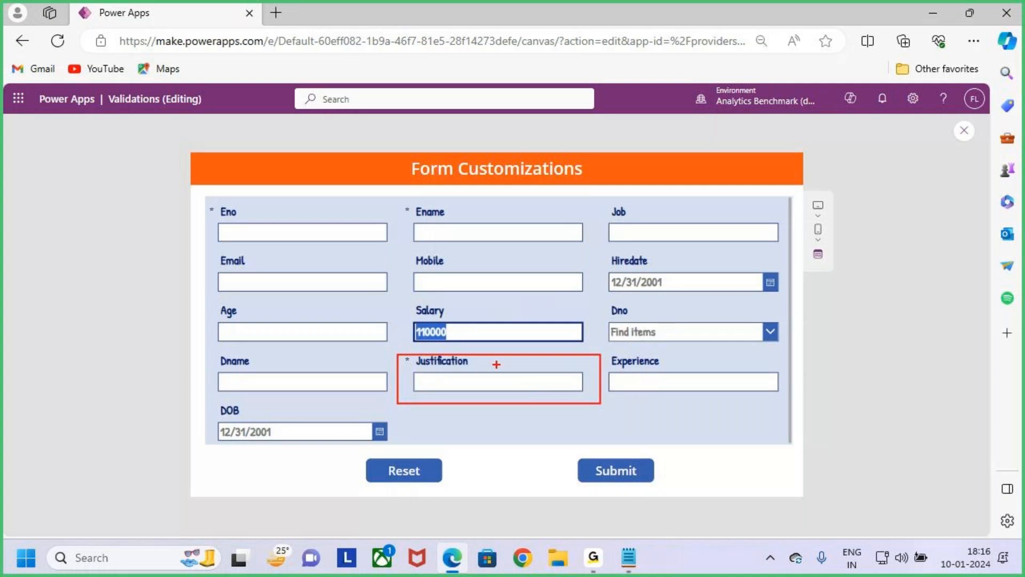
{"action": "left_click_drag", "start_coordinate": [536, 315], "coordinate": [534, 367]}
{"action": "left_click_drag", "start_coordinate": [539, 316], "coordinate": [539, 351]}
{"action": "mouse_move", "coordinate": [526, 348]}
{"action": "left_mouse_down"}
{"action": "mouse_move", "coordinate": [539, 356]}
{"action": "mouse_move", "coordinate": [534, 366]}
{"action": "left_mouse_up"}
{"action": "mouse_move", "coordinate": [410, 371]}
{"action": "left_mouse_down"}
{"action": "mouse_move", "coordinate": [410, 355]}
{"action": "mouse_move", "coordinate": [402, 373]}
{"action": "left_mouse_up"}
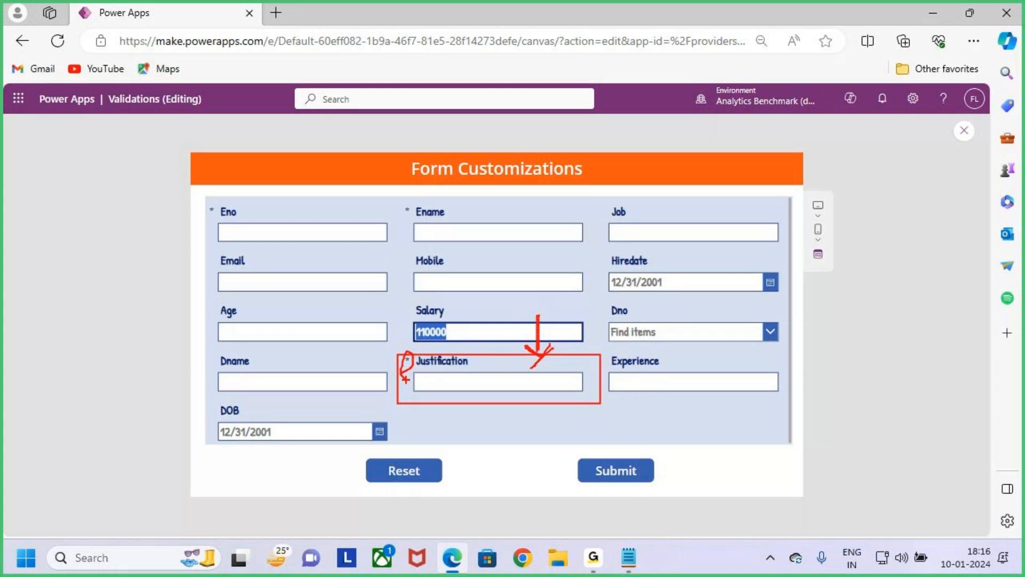
{"action": "mouse_move", "coordinate": [417, 331]}
{"action": "left_mouse_down"}
{"action": "mouse_move", "coordinate": [416, 359]}
{"action": "mouse_move", "coordinate": [441, 349]}
{"action": "left_mouse_up"}
{"action": "key", "text": "Escape"}
{"action": "key", "text": "ctrl+2"}
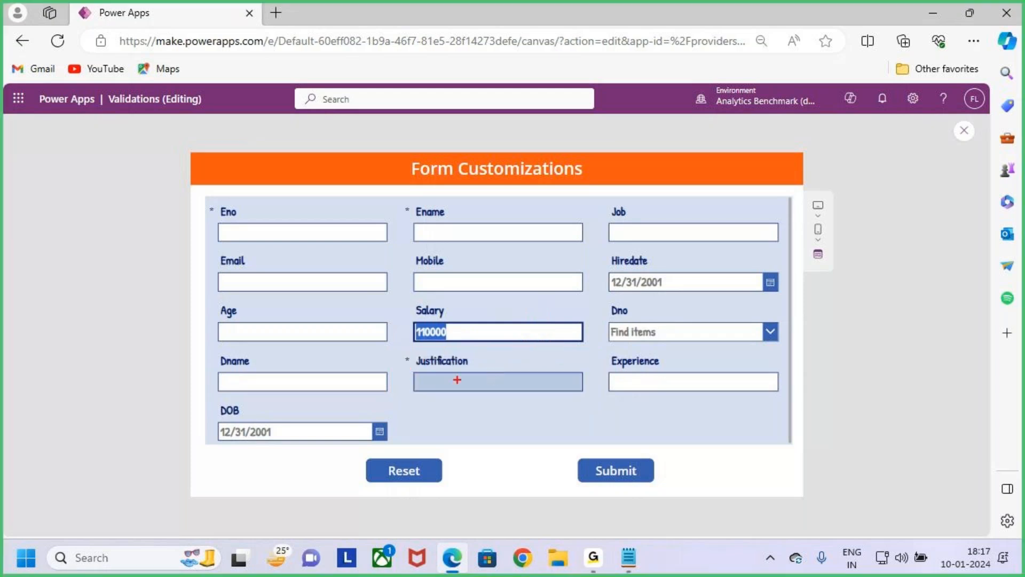
{"action": "mouse_move", "coordinate": [394, 350]}
{"action": "left_mouse_down"}
{"action": "mouse_move", "coordinate": [458, 381]}
{"action": "mouse_move", "coordinate": [597, 399]}
{"action": "mouse_move", "coordinate": [631, 353]}
{"action": "left_mouse_up"}
{"action": "left_click_drag", "start_coordinate": [456, 325], "coordinate": [483, 308]}
{"action": "key", "text": "Escape"}
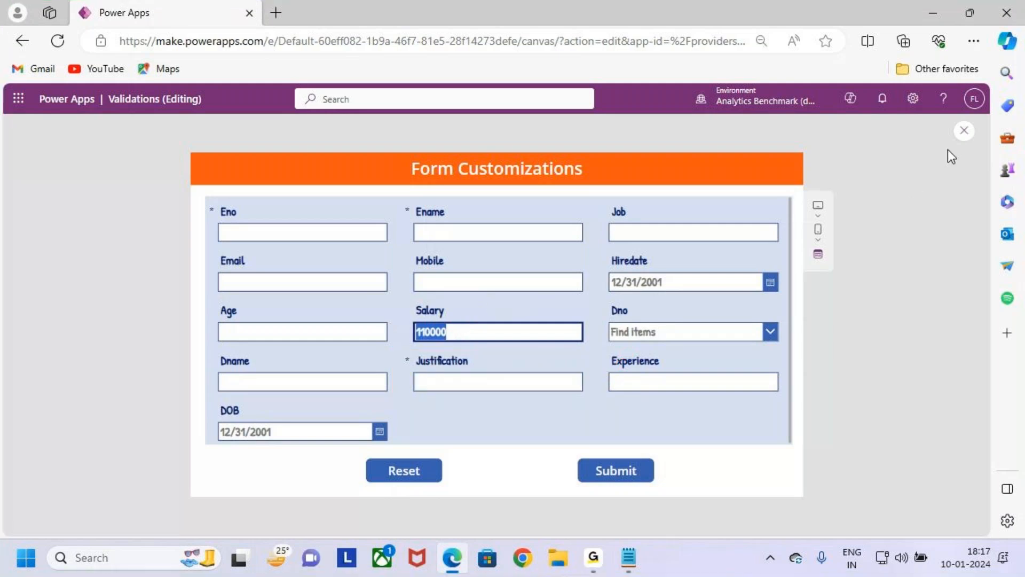
{"action": "left_click", "coordinate": [965, 131]}
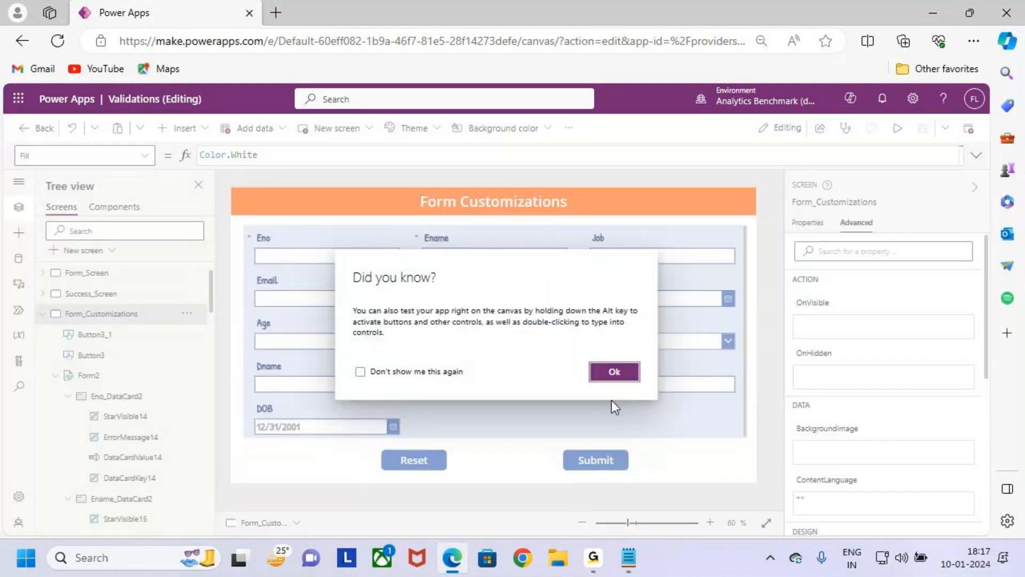
{"action": "left_click", "coordinate": [613, 368]}
- Bring up the Visible property of the Justification card in the form and clear its formula
{"action": "left_click", "coordinate": [486, 360]}
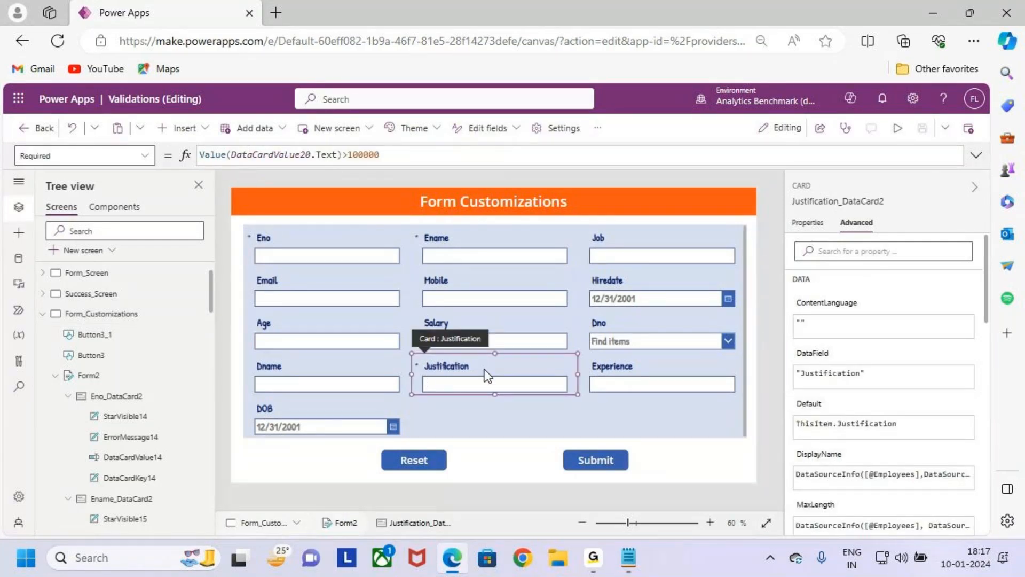
{"action": "left_click", "coordinate": [147, 156]}
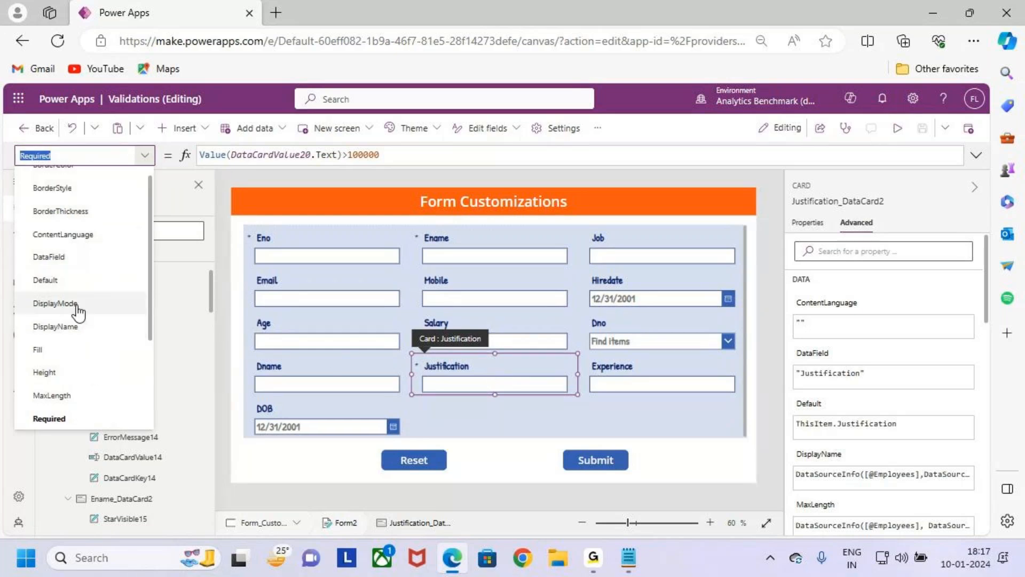
{"action": "left_click", "coordinate": [55, 303]}
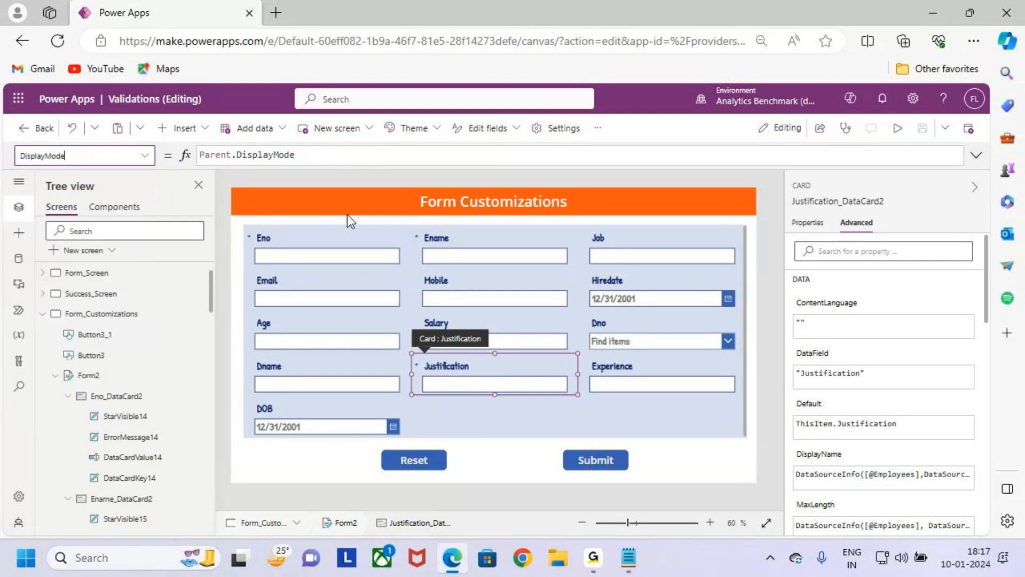
{"action": "left_click", "coordinate": [144, 158]}
{"action": "scroll", "coordinate": [87, 352], "scroll_direction": "down", "scroll_amount": 3}
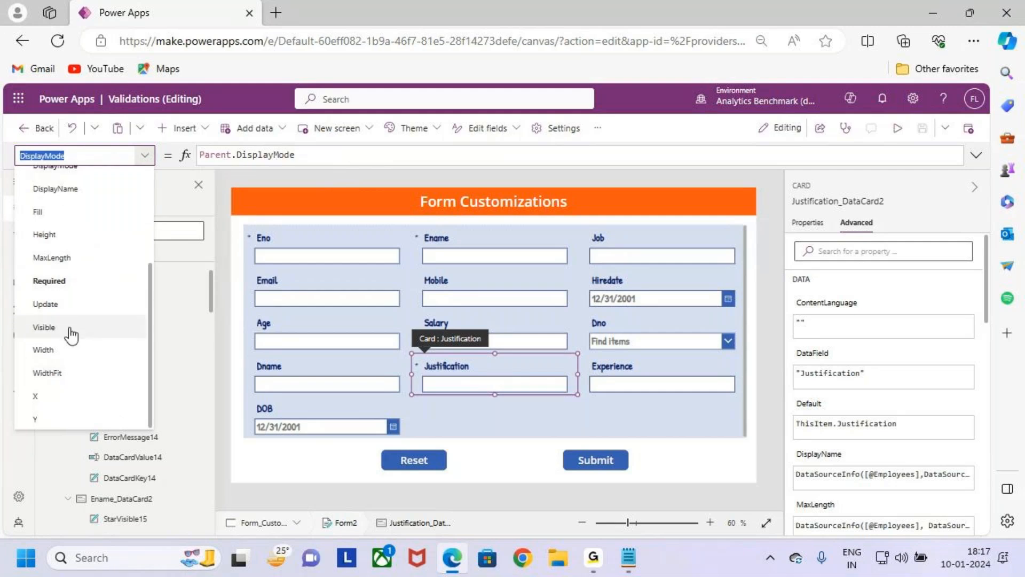
{"action": "left_click", "coordinate": [71, 335]}
{"action": "left_click", "coordinate": [255, 158]}
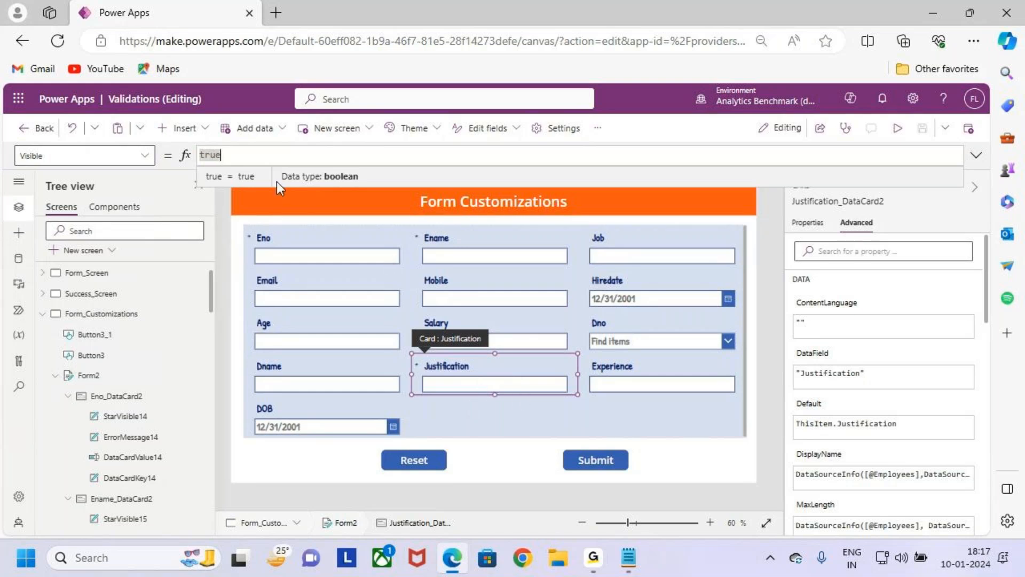
{"action": "key", "text": "BackSpace"}
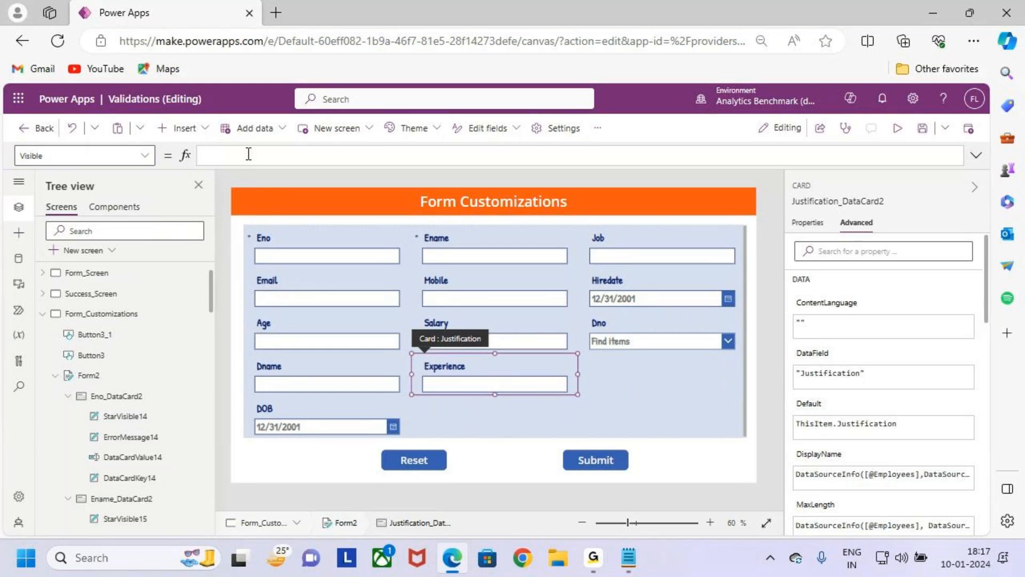
- Set the Justification card's Visible property to If(Value(DataCardValue20.Text)>100000,true,false)
{"action": "type", "text": "r"}
{"action": "key", "text": "BackSpace"}
{"action": "type", "text": "If("}
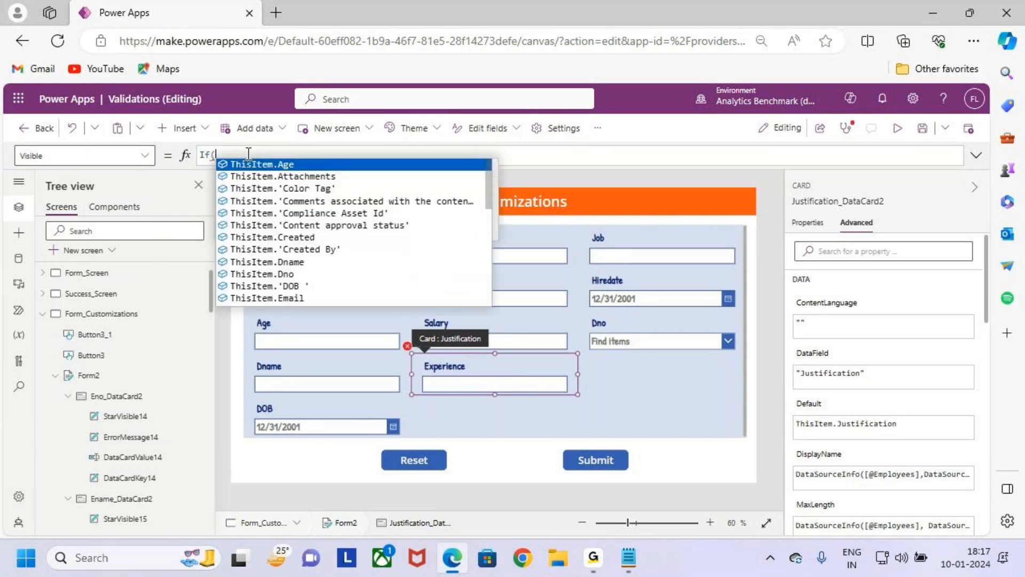
{"action": "type", "text": "value"}
{"action": "key", "text": "Tab"}
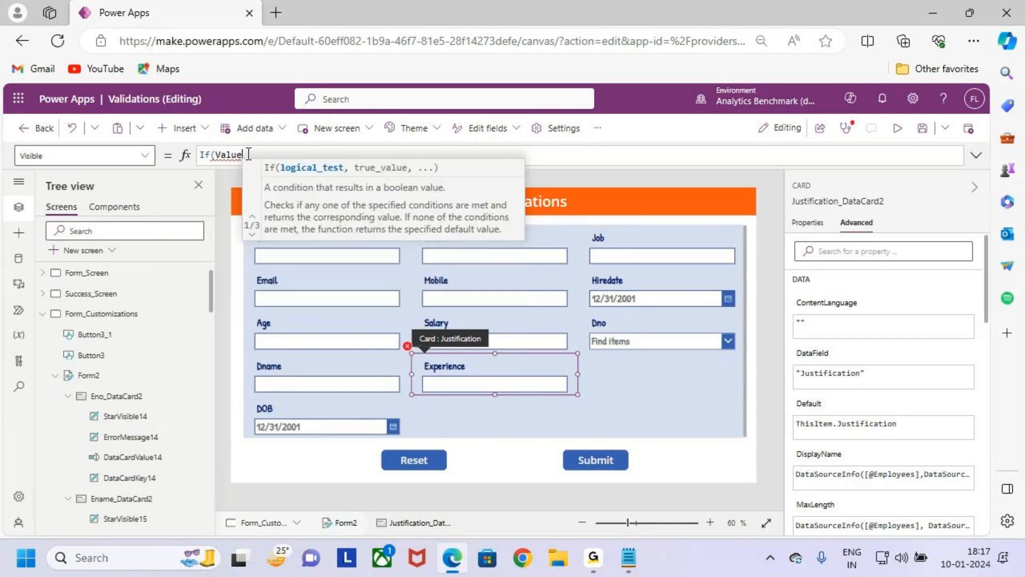
{"action": "type", "text": "("}
{"action": "type", "text": "DataCardValue20"}
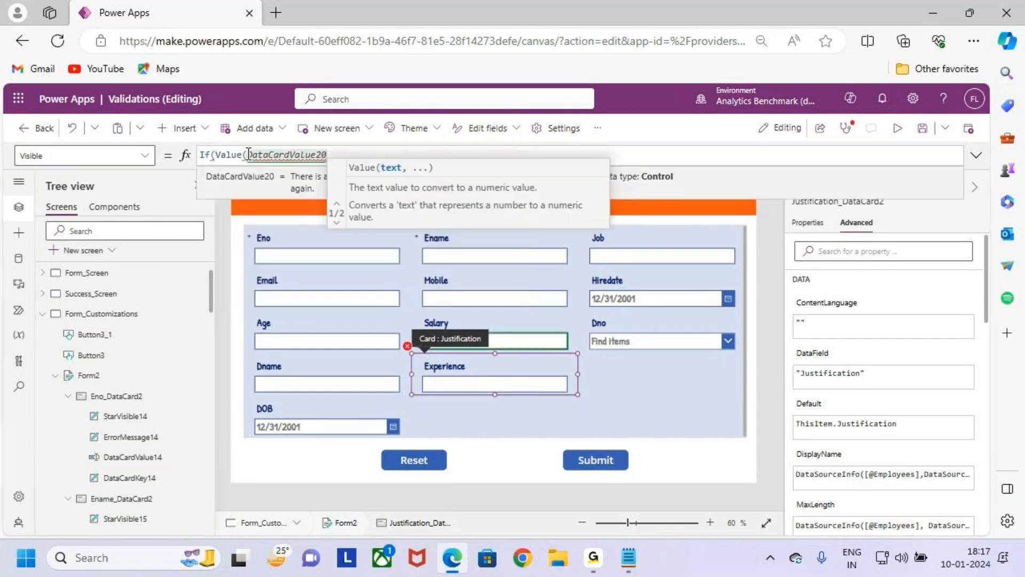
{"action": "type", "text": ".text"}
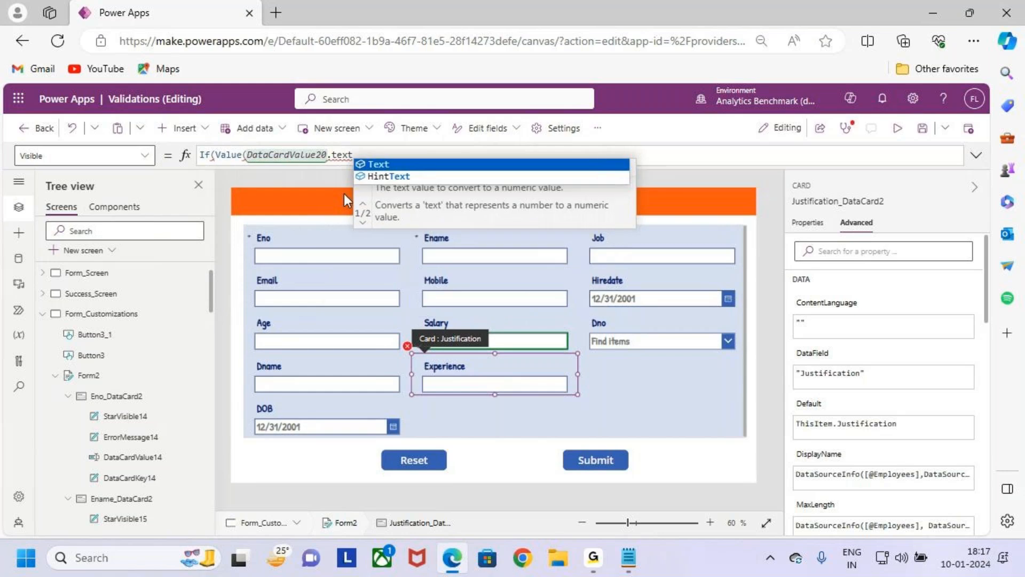
{"action": "key", "text": "Tab"}
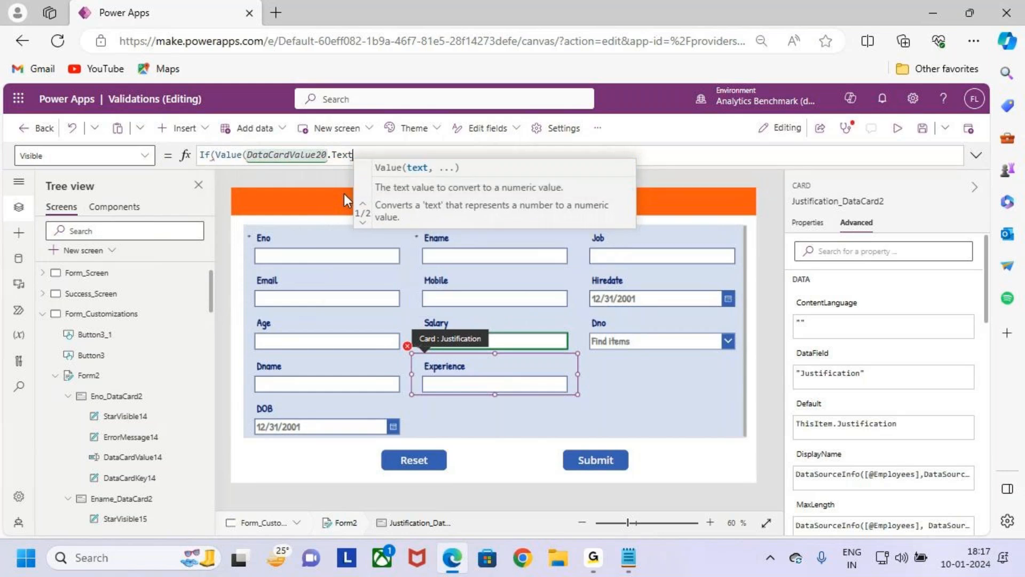
{"action": "type", "text": ")>100000"}
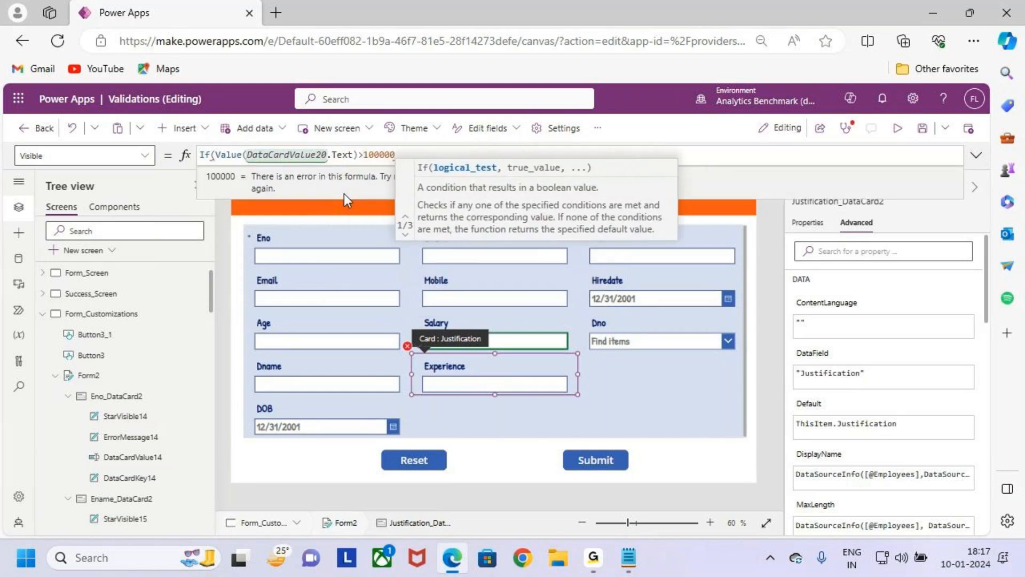
{"action": "type", "text": ",true"}
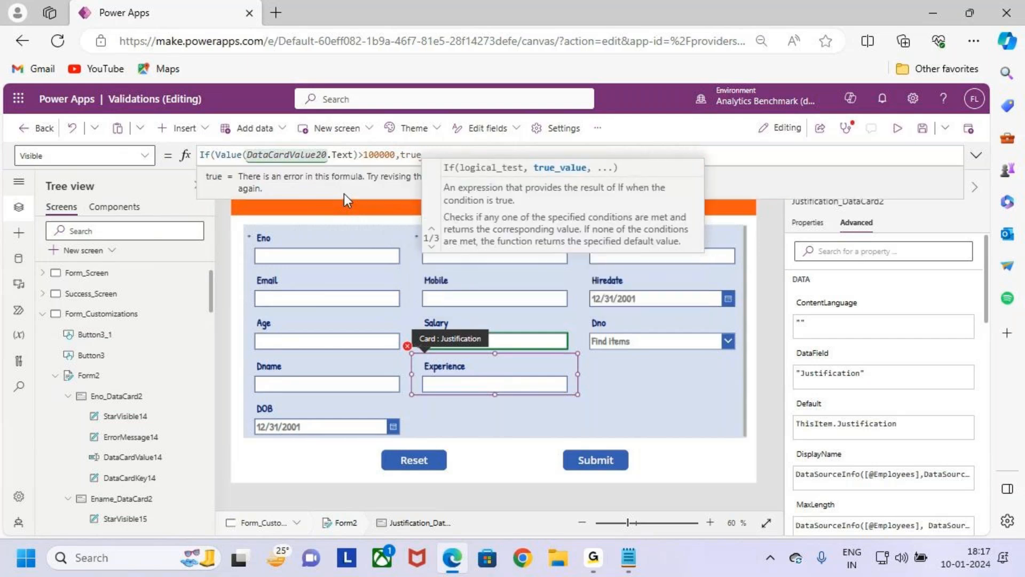
{"action": "type", "text": ",false"}
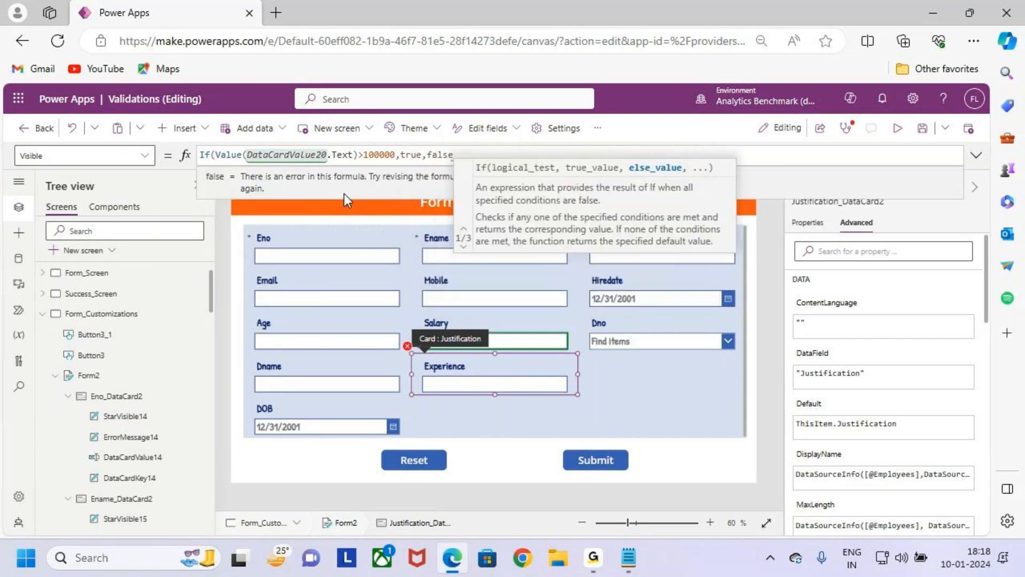
{"action": "type", "text": ")"}
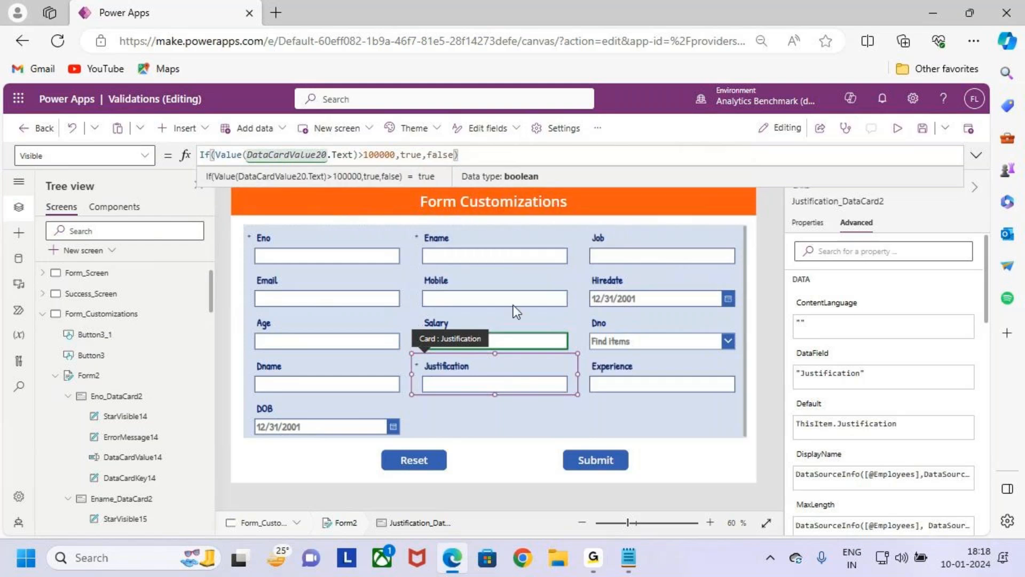
- Save the app and start a preview of the Form_Customizations screen
{"action": "mouse_move", "coordinate": [245, 146]}
{"action": "left_mouse_down"}
{"action": "mouse_move", "coordinate": [385, 161]}
{"action": "mouse_move", "coordinate": [454, 127]}
{"action": "left_mouse_up"}
{"action": "key", "text": "Escape"}
{"action": "left_click", "coordinate": [924, 130]}
{"action": "left_click", "coordinate": [898, 128]}
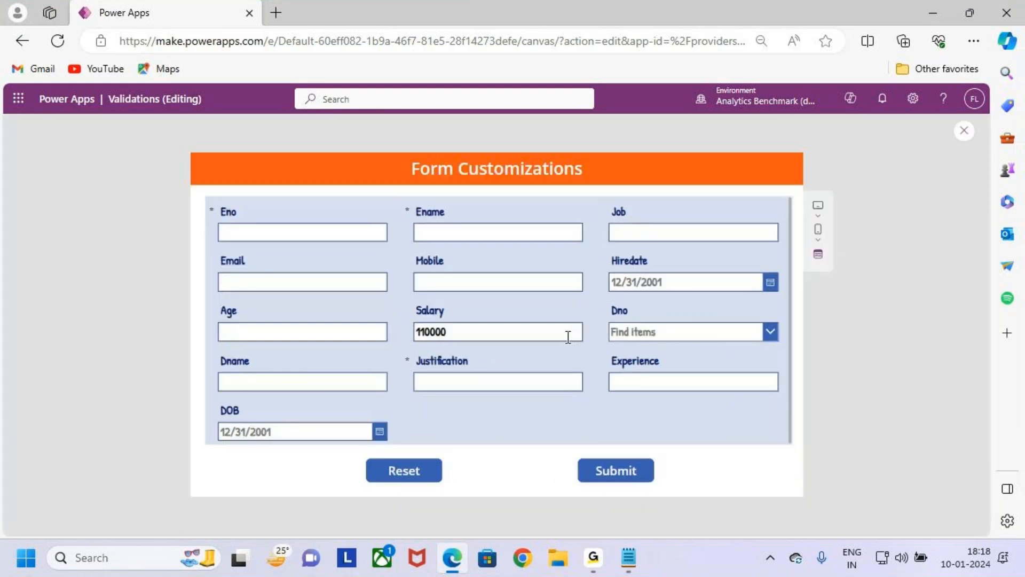
- Examine in the preview whether the Justification field is displayed and marked mandatory for the 110000 Salary entry
{"action": "key", "text": "ctrl+2"}
{"action": "left_click_drag", "start_coordinate": [399, 313], "coordinate": [534, 348]}
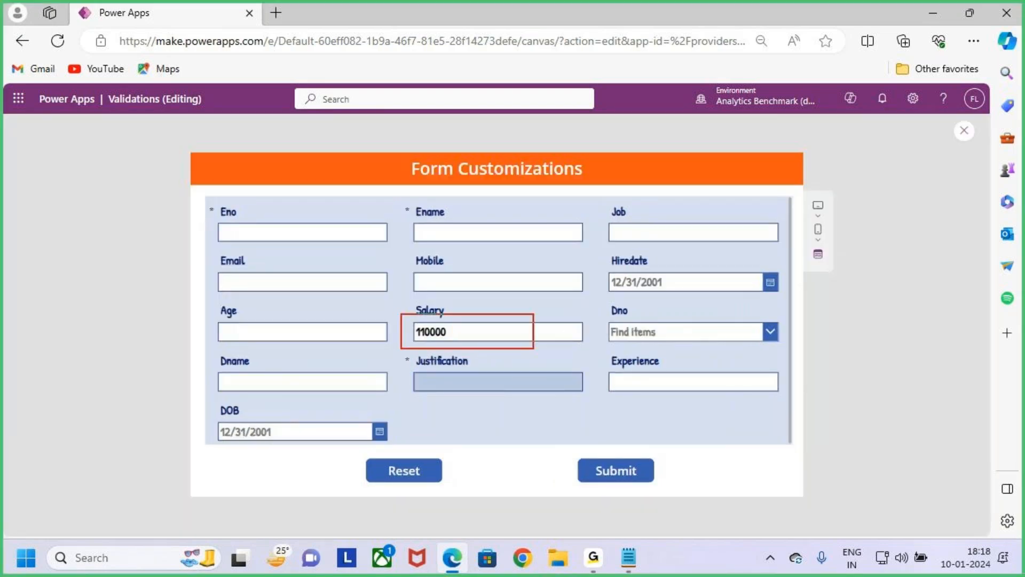
{"action": "left_click_drag", "start_coordinate": [416, 393], "coordinate": [462, 372]}
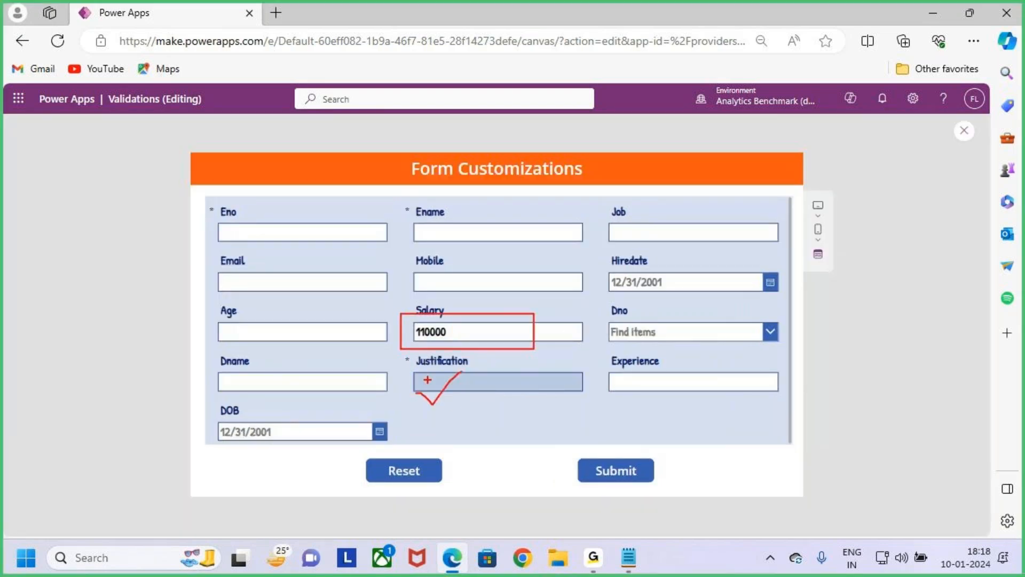
{"action": "left_click_drag", "start_coordinate": [410, 352], "coordinate": [604, 401]}
{"action": "mouse_move", "coordinate": [401, 370]}
{"action": "left_mouse_down"}
{"action": "mouse_move", "coordinate": [426, 345]}
{"action": "mouse_move", "coordinate": [409, 334]}
{"action": "left_mouse_up"}
{"action": "key", "text": "Escape"}
- Set Salary to 90000 in the preview and check whether the Justification field is displayed
{"action": "type", "text": "9"}
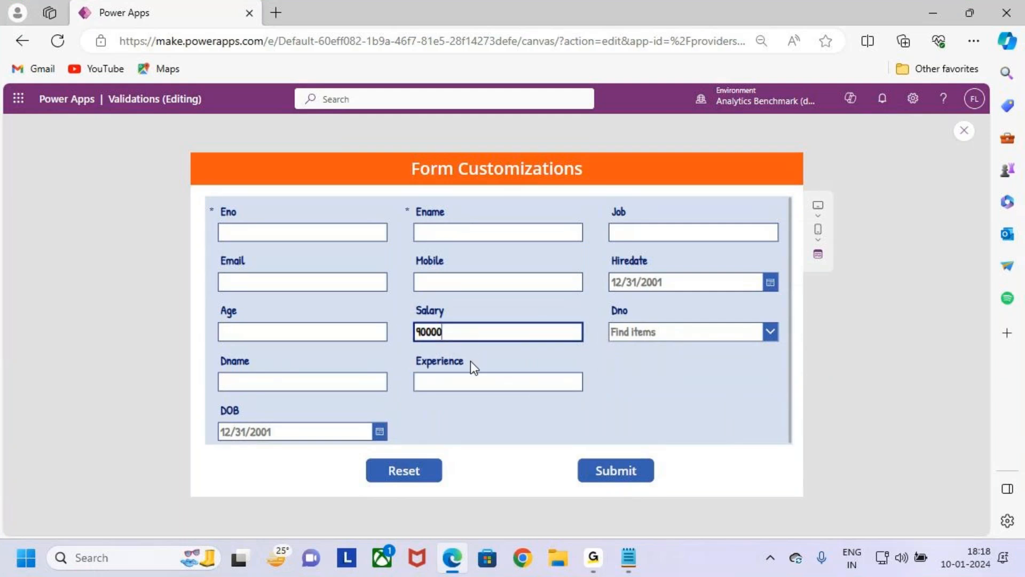
{"action": "key", "text": "ctrl+2"}
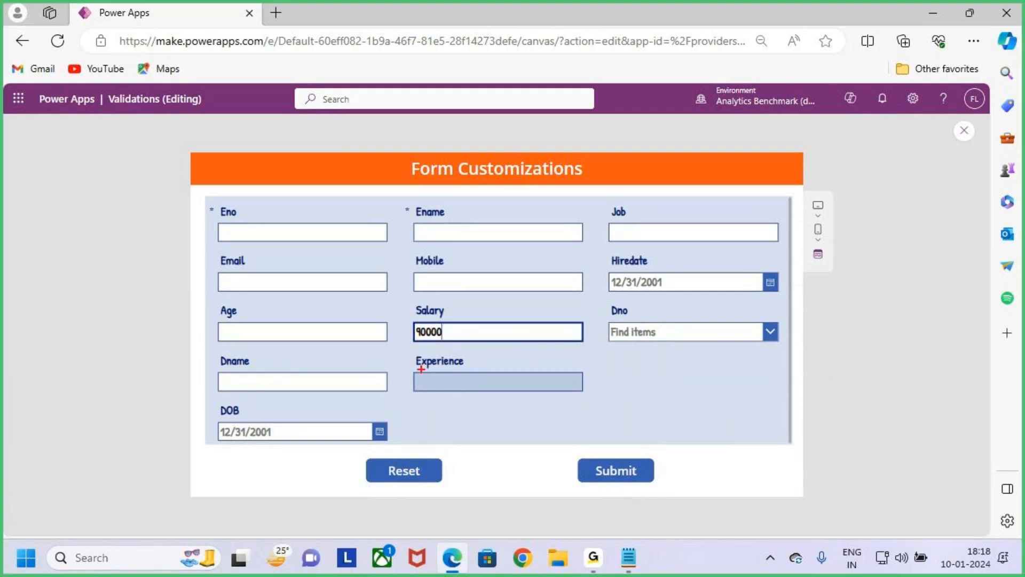
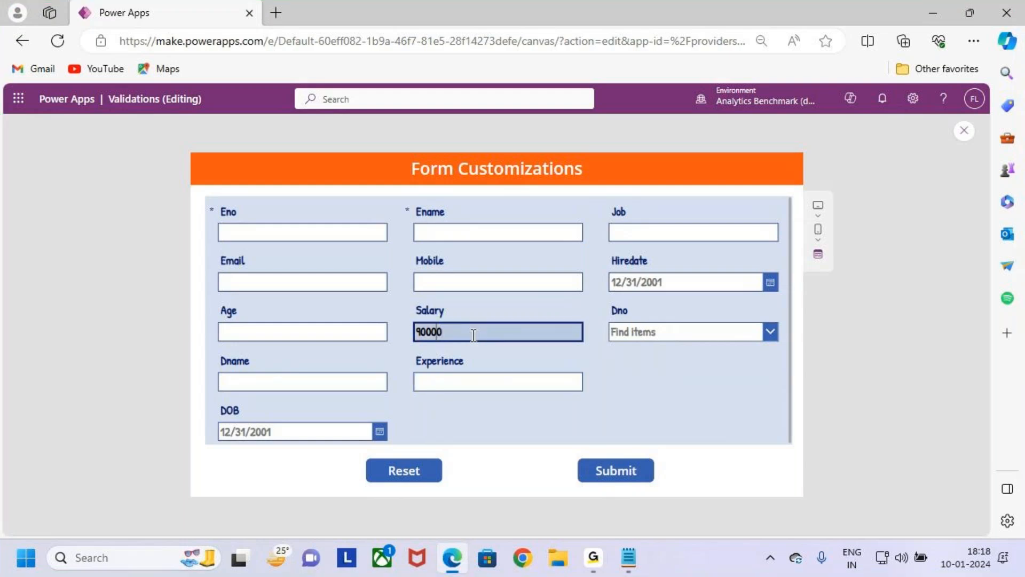
- Set Salary to 1000001 in the preview and check whether Justification is displayed and marked mandatory
{"action": "type", "text": "01"}
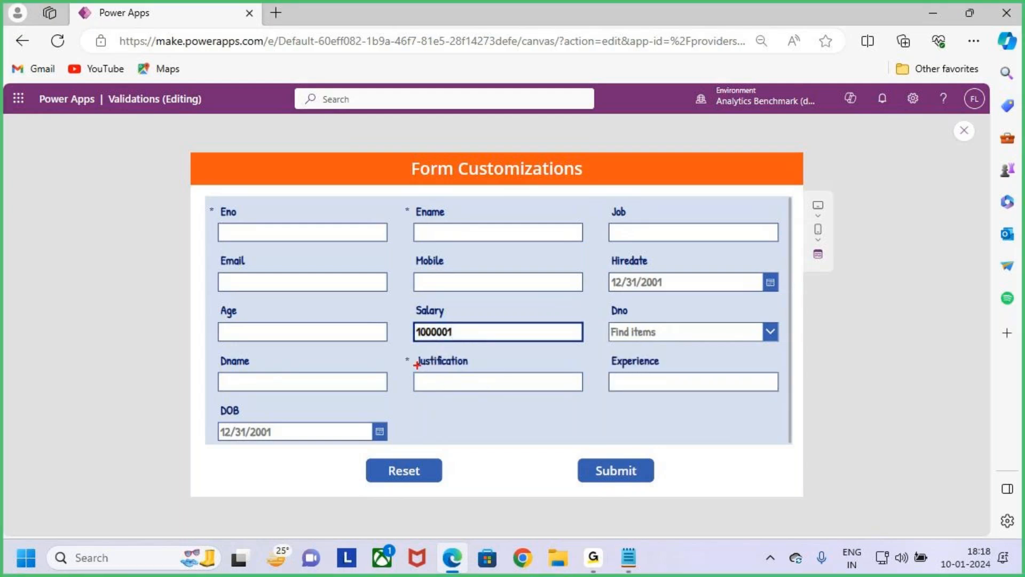
{"action": "left_click_drag", "start_coordinate": [395, 350], "coordinate": [607, 402]}
{"action": "mouse_move", "coordinate": [400, 371]}
{"action": "left_mouse_down"}
{"action": "mouse_move", "coordinate": [419, 354]}
{"action": "mouse_move", "coordinate": [402, 365]}
{"action": "mouse_move", "coordinate": [409, 368]}
{"action": "left_mouse_up"}
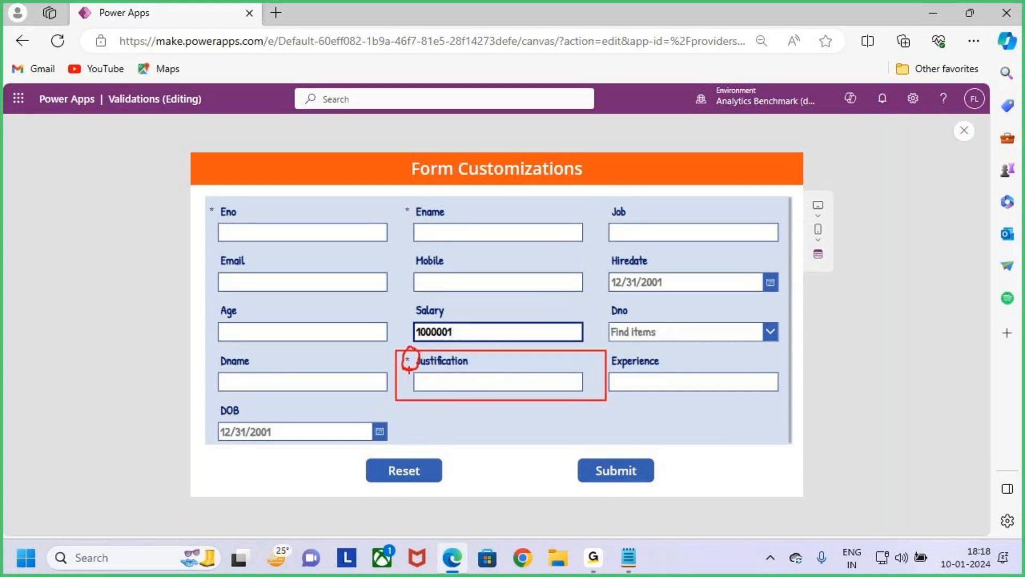
- Reduce Salary to 10000, check whether the Justification field is displayed, and close the preview
{"action": "key", "text": "BackSpace"}
{"action": "key", "text": "BackSpace"}
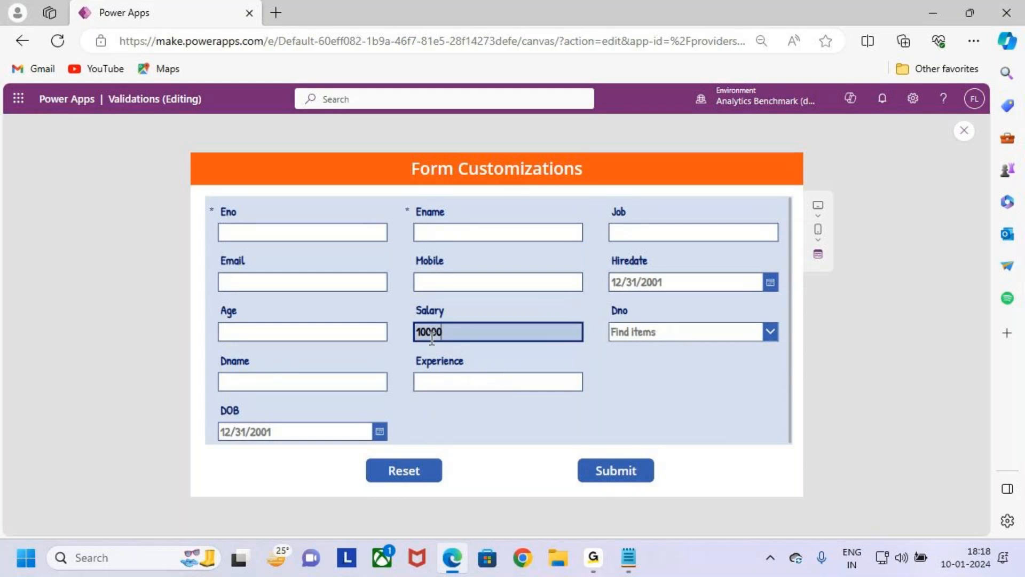
{"action": "left_click_drag", "start_coordinate": [451, 331], "coordinate": [392, 336]}
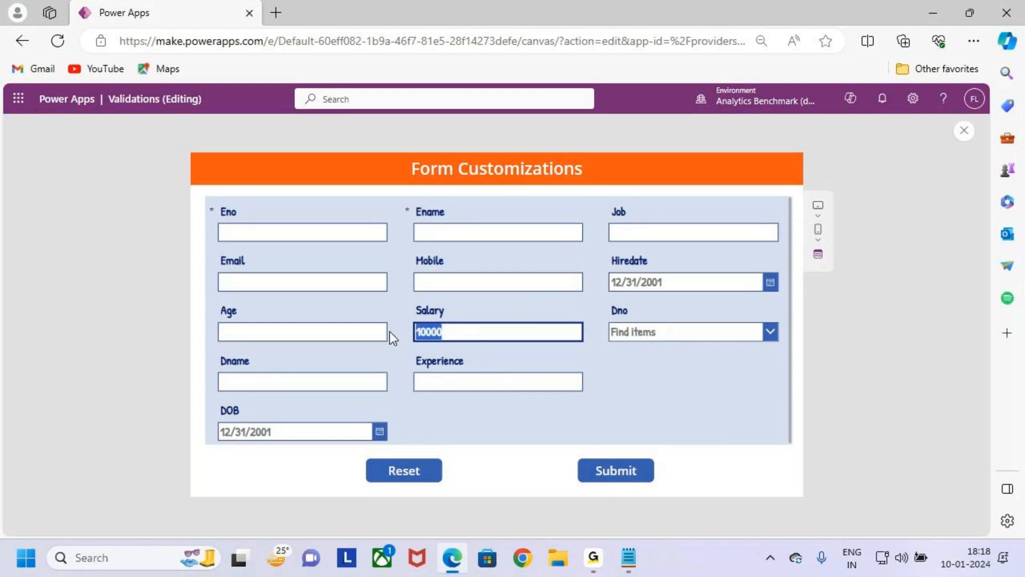
{"action": "key", "text": "ctrl+2"}
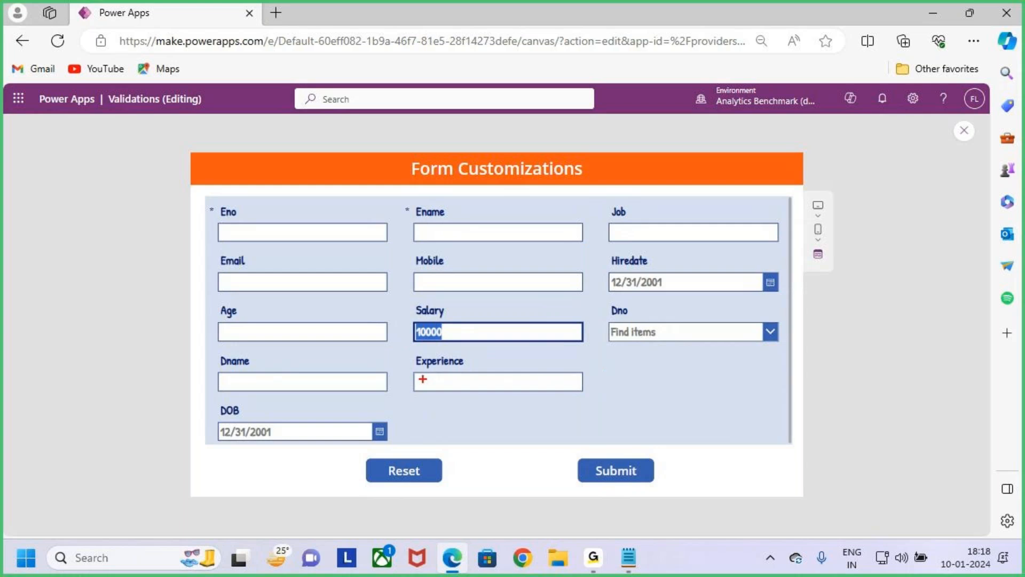
{"action": "key", "text": "Escape"}
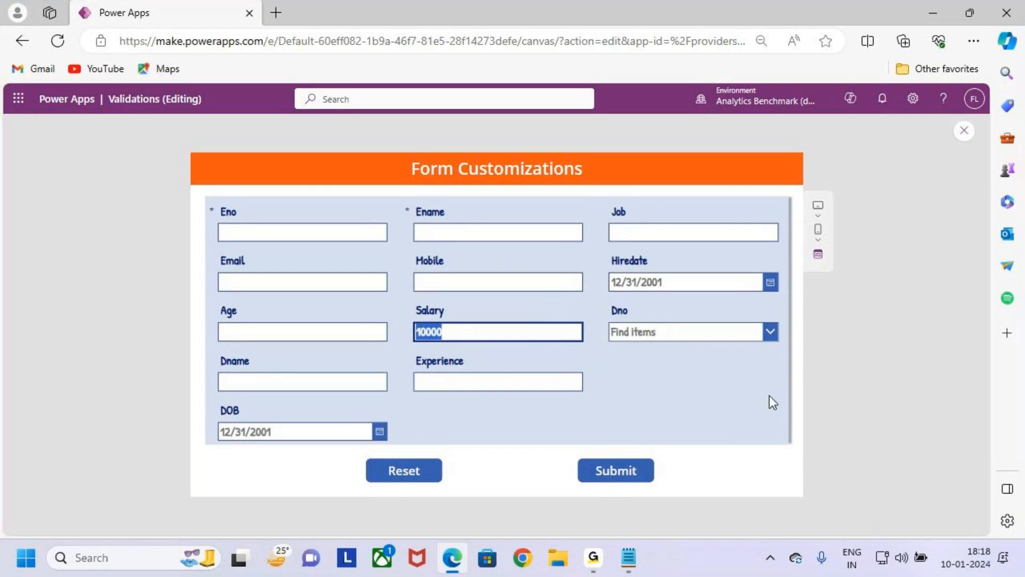
{"action": "left_click", "coordinate": [965, 132]}
- Switch to the Form Customizations notes in Notepad and review the Case 1 requirements for Salary and Justification
{"action": "key", "text": "alt+Tab"}
{"action": "left_click", "coordinate": [171, 314]}
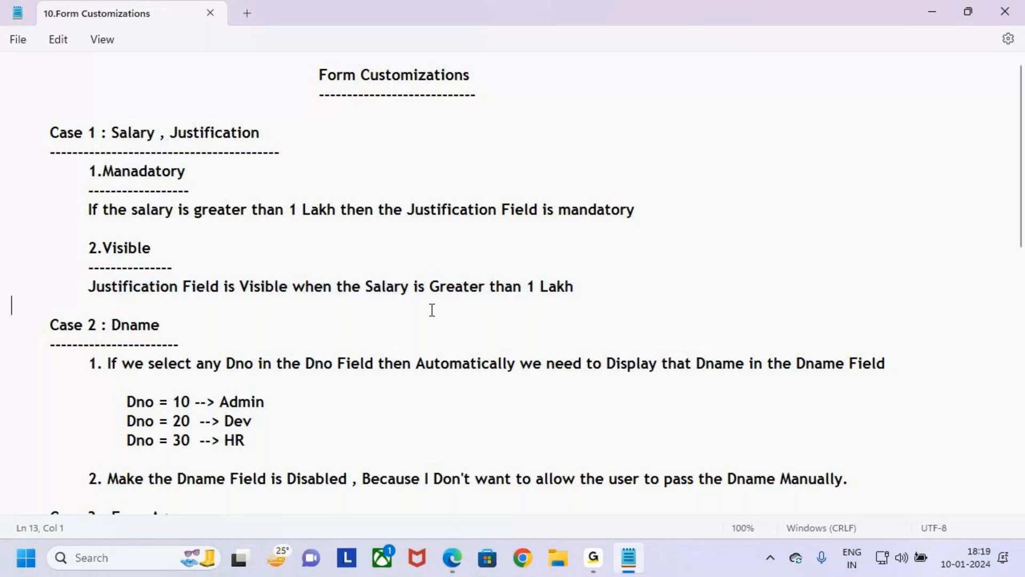
{"action": "left_click_drag", "start_coordinate": [178, 132], "coordinate": [267, 135]}
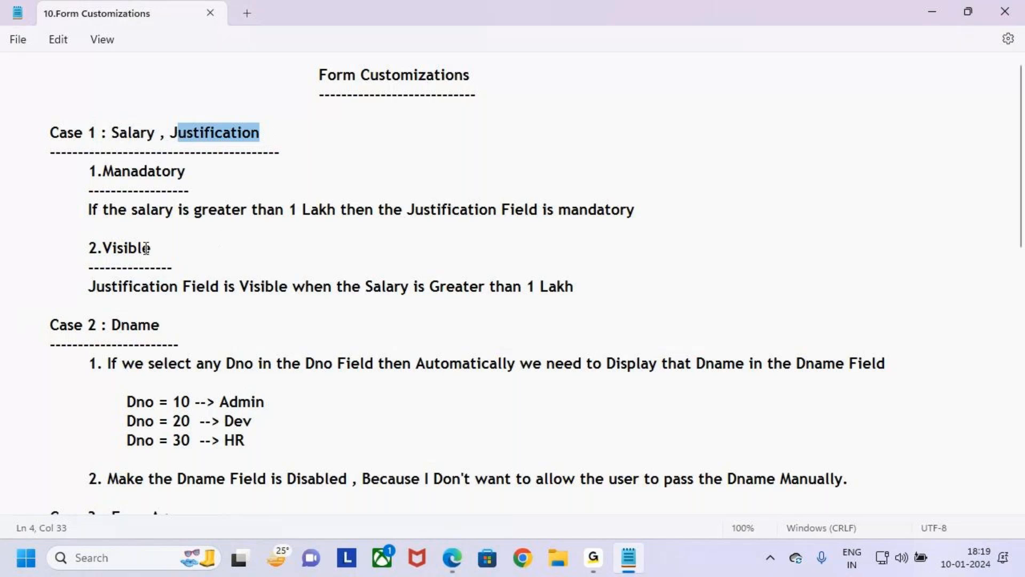
- Return to Power Apps, restart the preview, set Salary to 110000 and check whether Justification is displayed and mandatory
{"action": "left_click", "coordinate": [453, 558]}
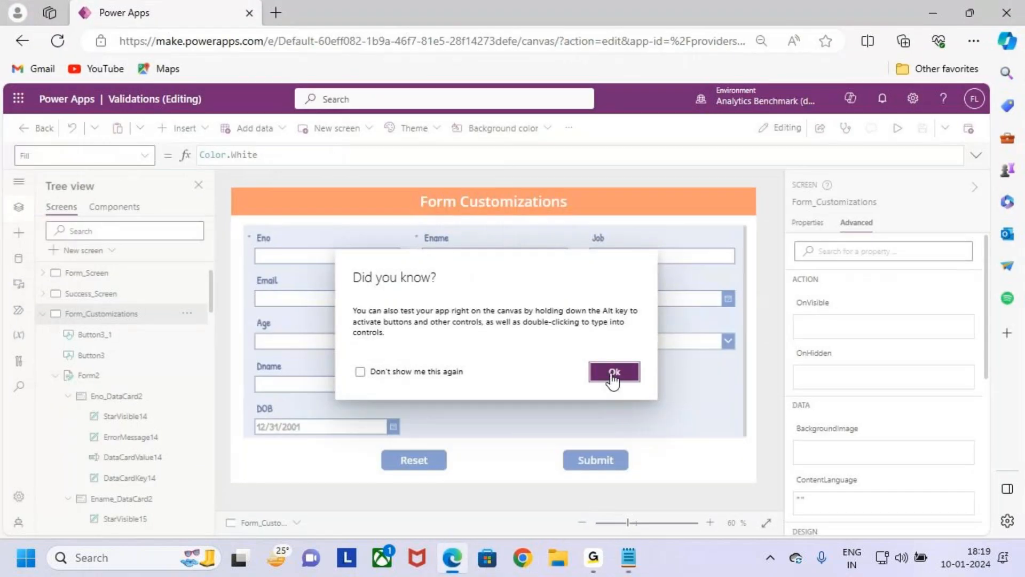
{"action": "left_click", "coordinate": [612, 373]}
{"action": "key", "text": "F5"}
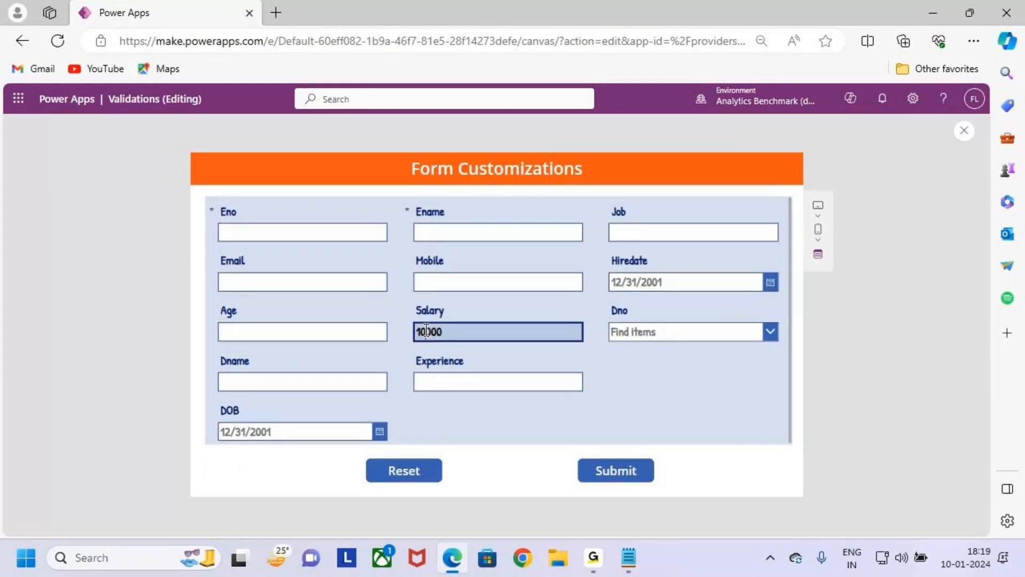
{"action": "key", "text": "BackSpace"}
{"action": "key", "text": "BackSpace"}
{"action": "type", "text": "110"}
{"action": "key", "text": "ctrl+2"}
{"action": "left_click_drag", "start_coordinate": [396, 353], "coordinate": [603, 404]}
{"action": "left_click_drag", "start_coordinate": [435, 347], "coordinate": [423, 376]}
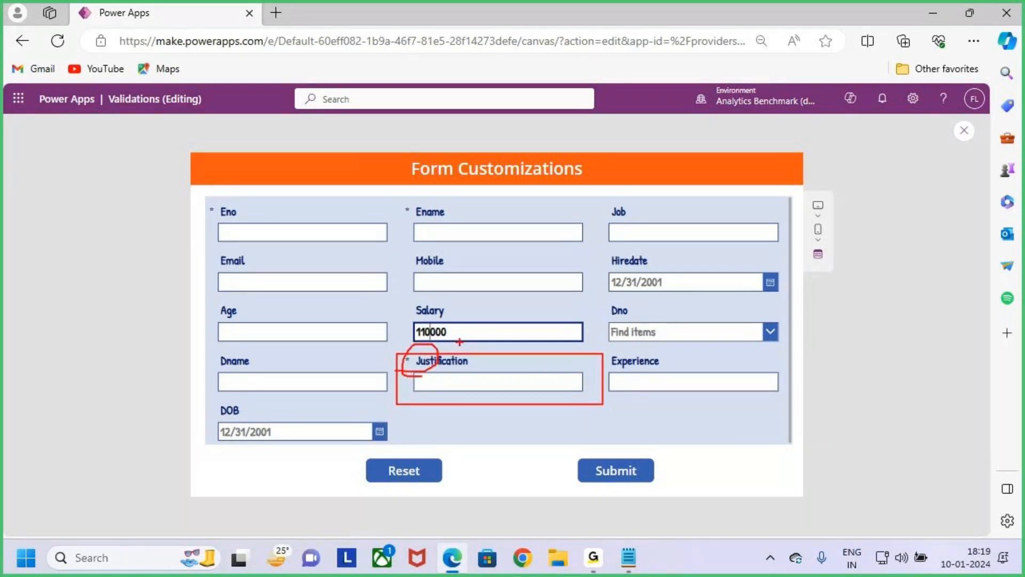
- Restart the preview, set Salary to 90000, check whether Justification is displayed, and return to editing the form
{"action": "key", "text": "Escape"}
{"action": "key", "text": "Escape"}
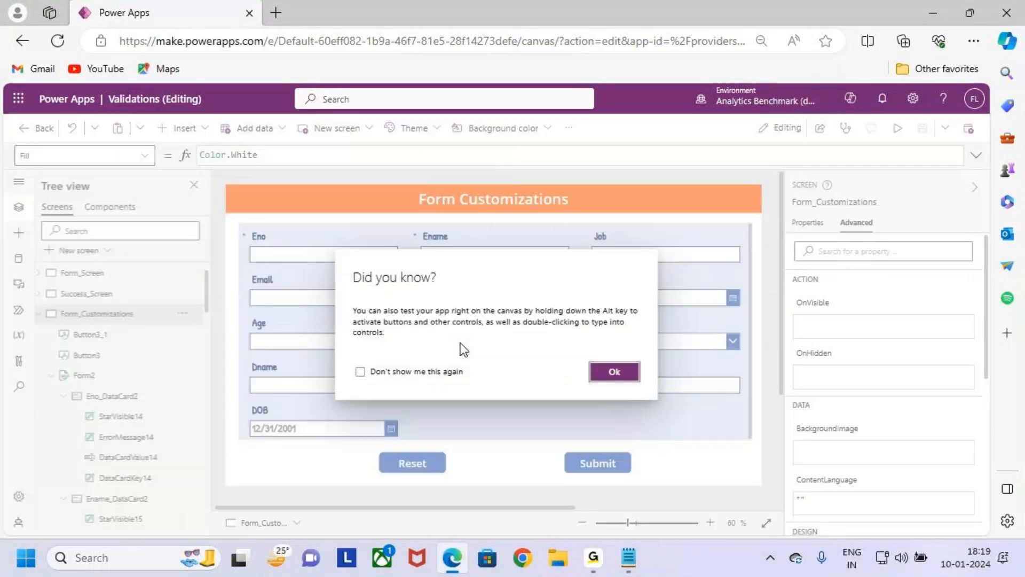
{"action": "left_click", "coordinate": [622, 376]}
{"action": "left_click", "coordinate": [898, 129]}
{"action": "key", "text": "BackSpace"}
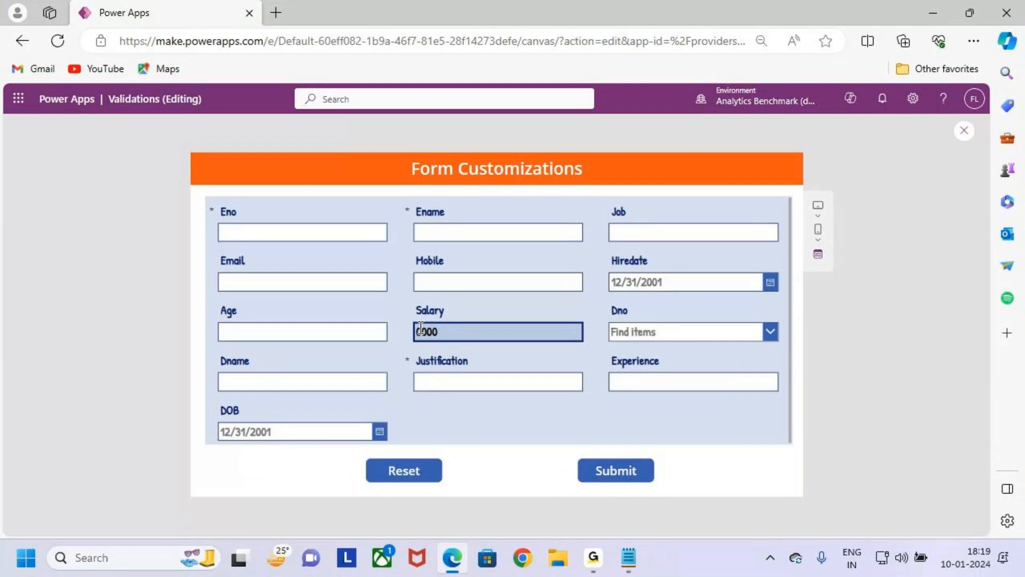
{"action": "type", "text": "0"}
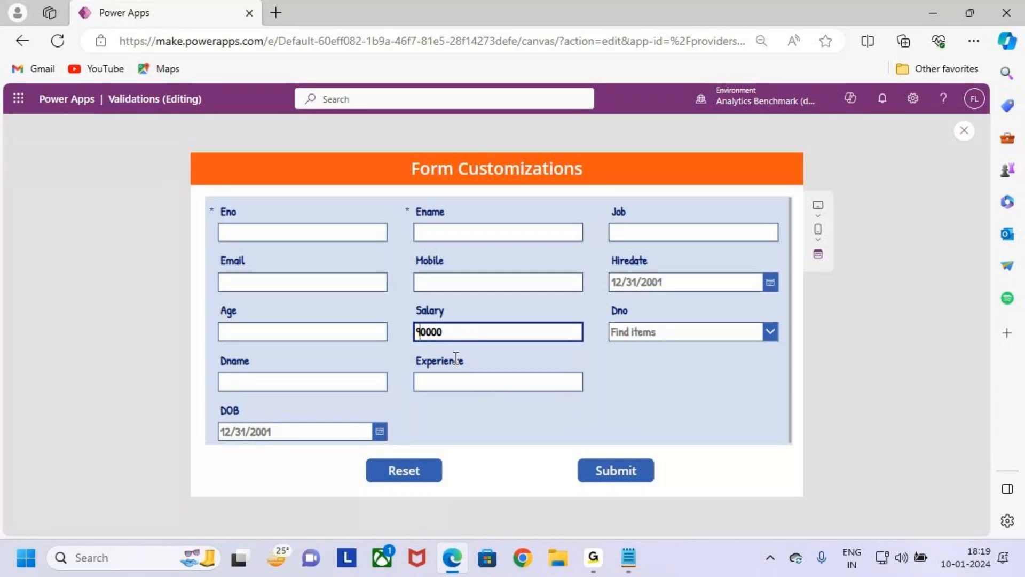
{"action": "left_click", "coordinate": [962, 132]}
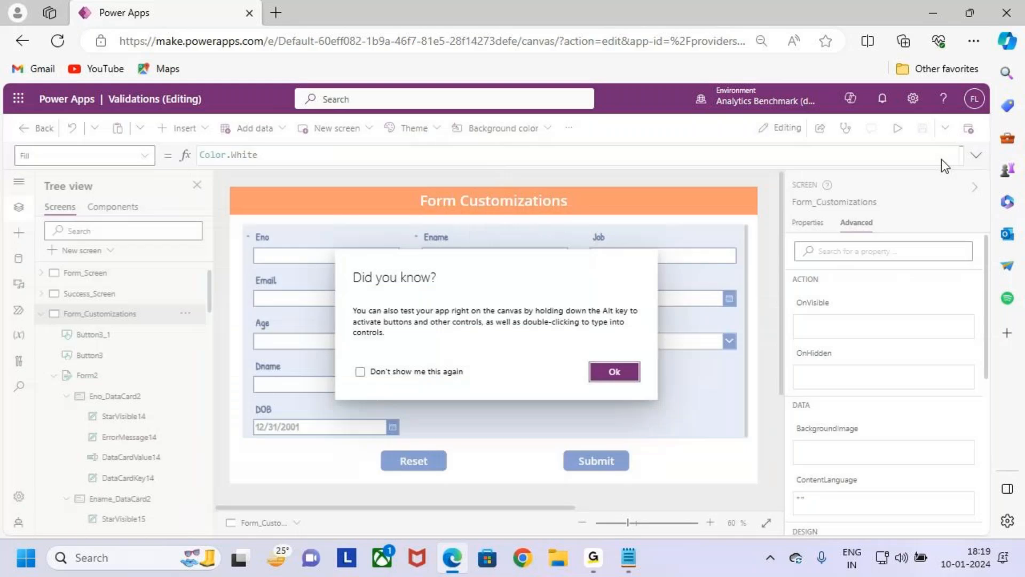
{"action": "left_click", "coordinate": [640, 409]}
{"action": "left_click", "coordinate": [655, 405]}
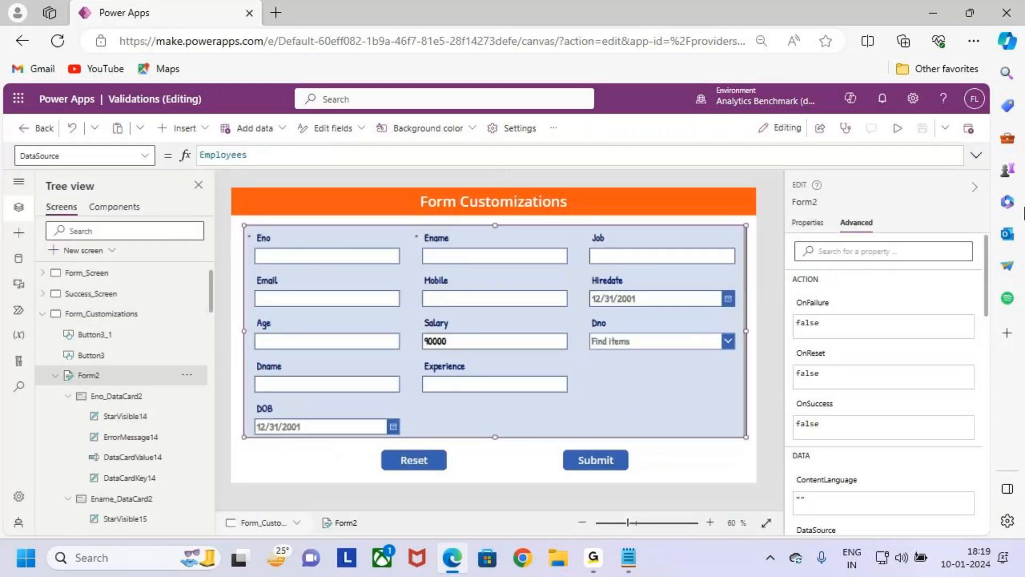
- Switch to the Notepad notes and locate the Case 2 requirements for the Dname field
{"action": "left_click", "coordinate": [933, 13]}
{"action": "left_click", "coordinate": [240, 272]}
{"action": "scroll", "coordinate": [226, 286], "scroll_direction": "down", "scroll_amount": 3}
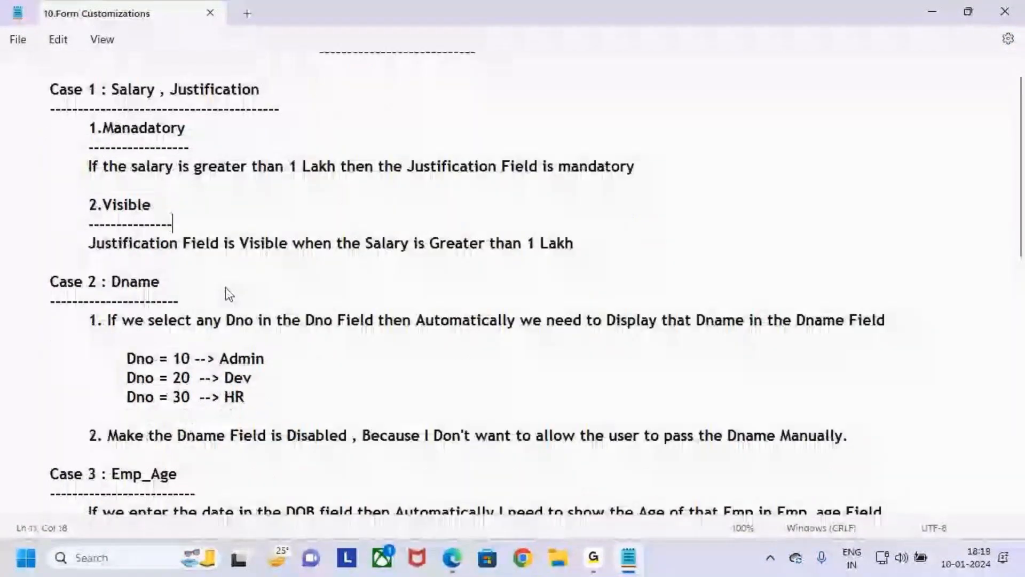
{"action": "scroll", "coordinate": [111, 207], "scroll_direction": "up", "scroll_amount": 3}
{"action": "scroll", "coordinate": [119, 223], "scroll_direction": "down", "scroll_amount": 2}
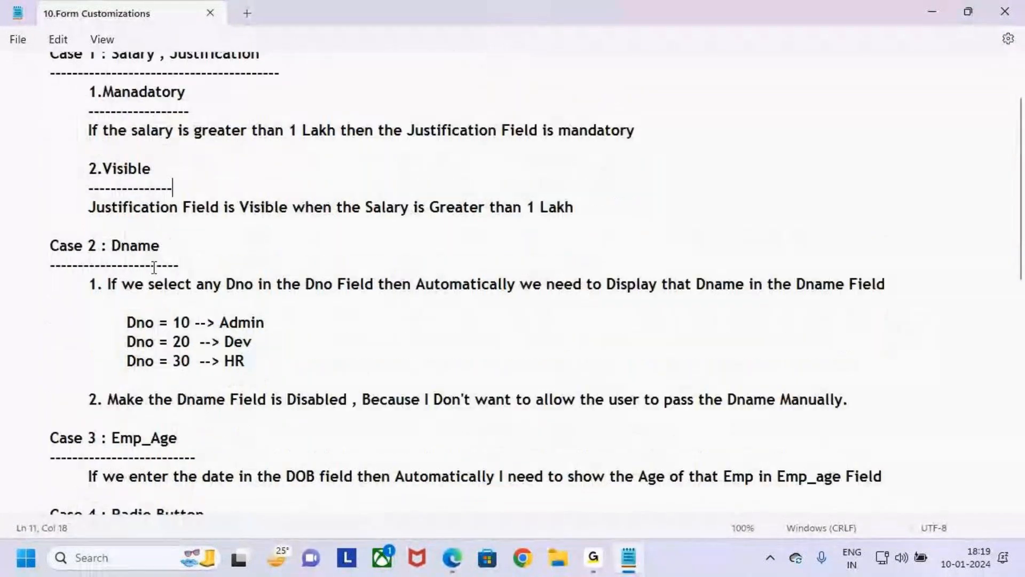
{"action": "mouse_move", "coordinate": [50, 235]}
{"action": "left_mouse_down"}
{"action": "mouse_move", "coordinate": [167, 233]}
{"action": "mouse_move", "coordinate": [127, 234]}
{"action": "mouse_move", "coordinate": [191, 252]}
{"action": "left_mouse_up"}
{"action": "left_click", "coordinate": [204, 251]}
{"action": "key", "text": "ctrl+2"}
{"action": "key", "text": "Escape"}
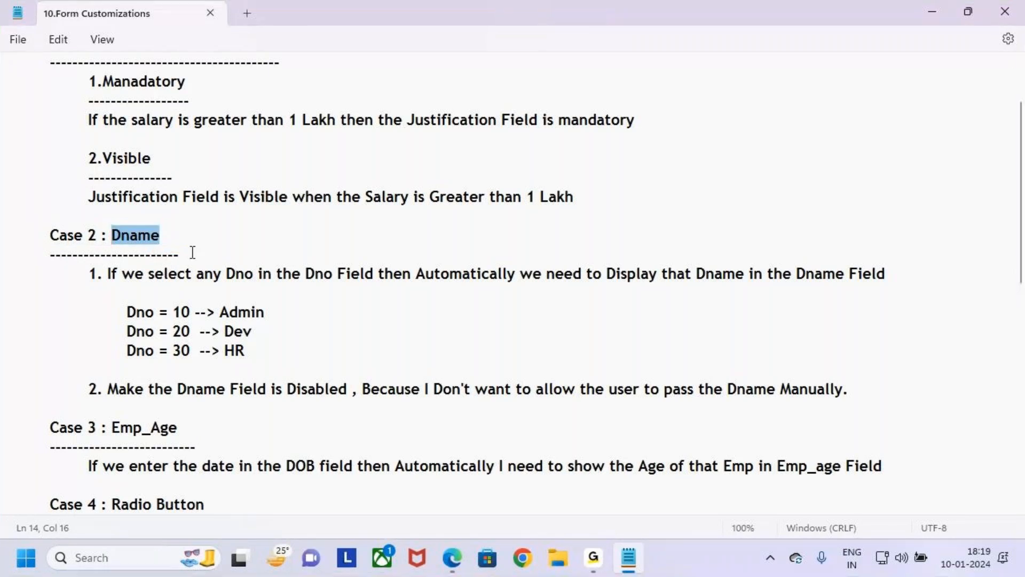
- Switch to Power Apps, examine the Dname field in a preview of the form, and close the preview
{"action": "left_click", "coordinate": [452, 558]}
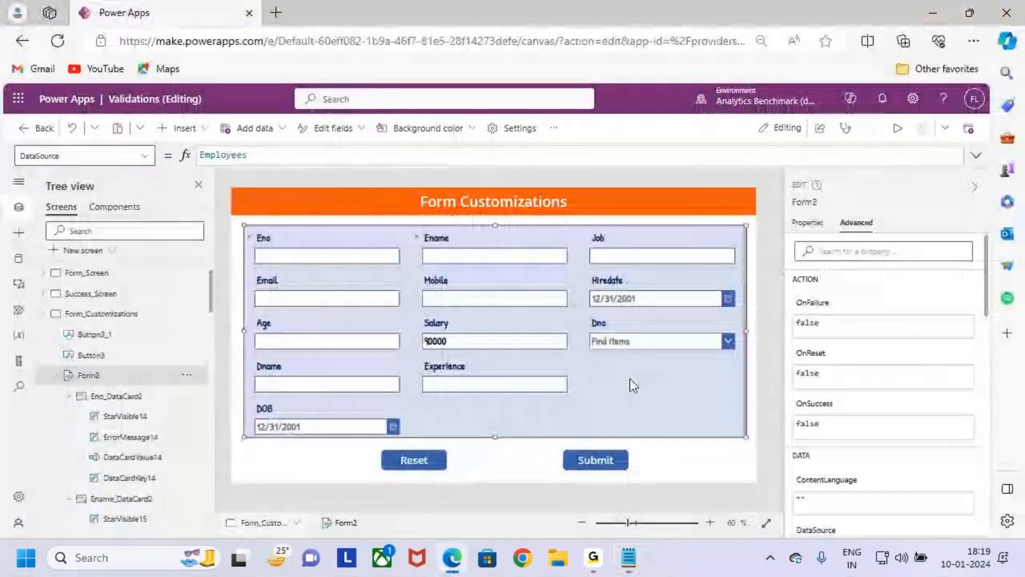
{"action": "left_click", "coordinate": [895, 133]}
{"action": "key", "text": "ctrl+2"}
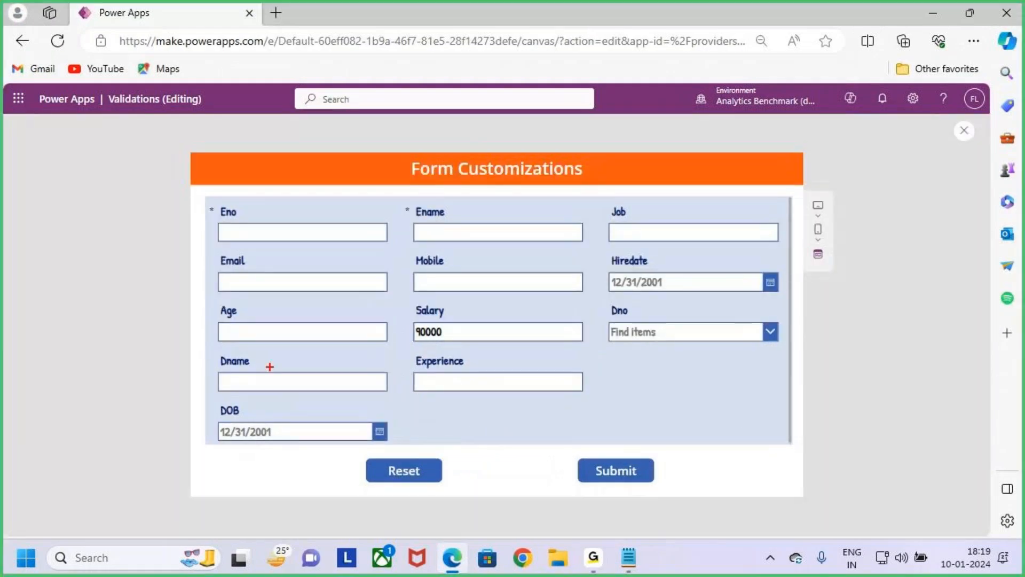
{"action": "left_click_drag", "start_coordinate": [212, 350], "coordinate": [399, 401]}
{"action": "left_click_drag", "start_coordinate": [308, 315], "coordinate": [309, 357]}
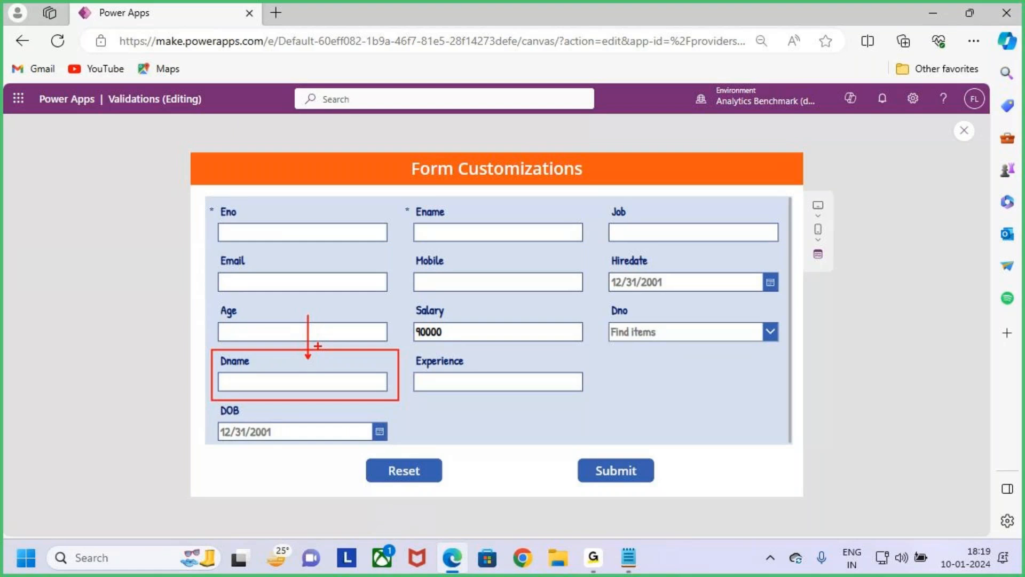
{"action": "key", "text": "Escape"}
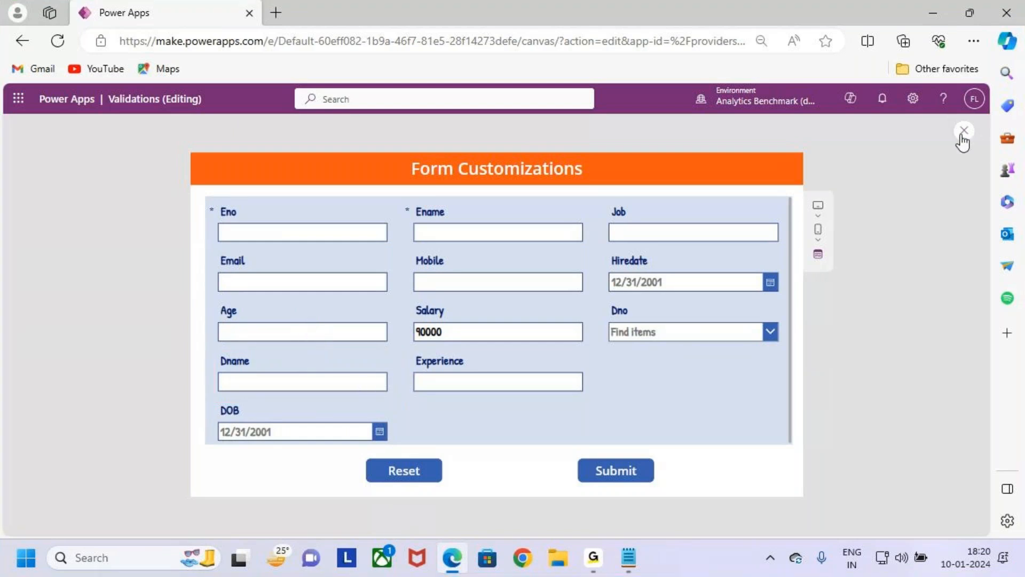
{"action": "left_click", "coordinate": [964, 131]}
- Read in the Notepad notes how Dname must be filled automatically from the selected Dno under Case 2
{"action": "left_click", "coordinate": [934, 14]}
{"action": "left_click", "coordinate": [300, 315]}
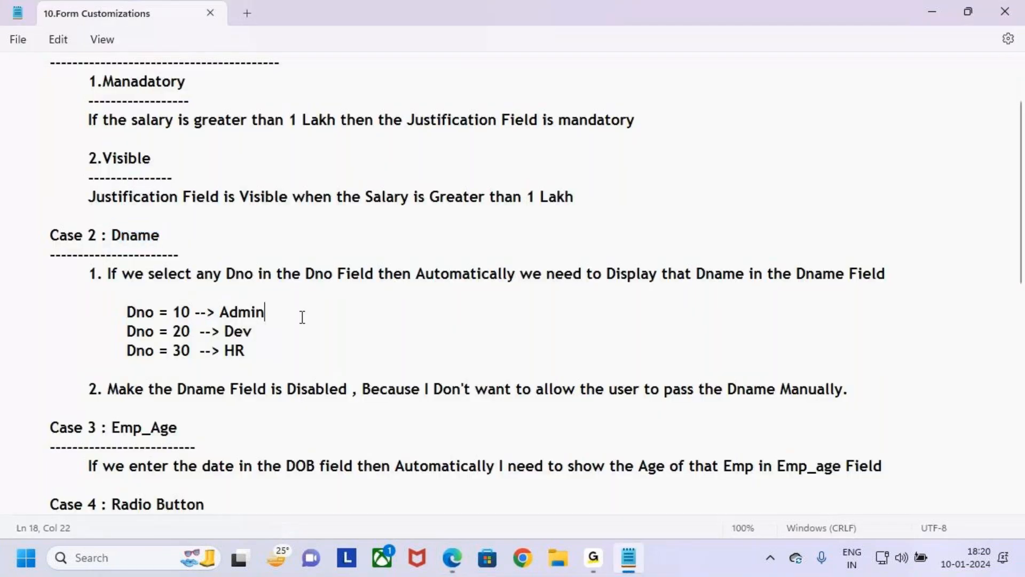
{"action": "left_click", "coordinate": [95, 293]}
{"action": "left_click_drag", "start_coordinate": [49, 235], "coordinate": [252, 389]}
{"action": "left_click", "coordinate": [319, 361]}
{"action": "left_click", "coordinate": [162, 292]}
{"action": "left_click_drag", "start_coordinate": [108, 273], "coordinate": [902, 278]}
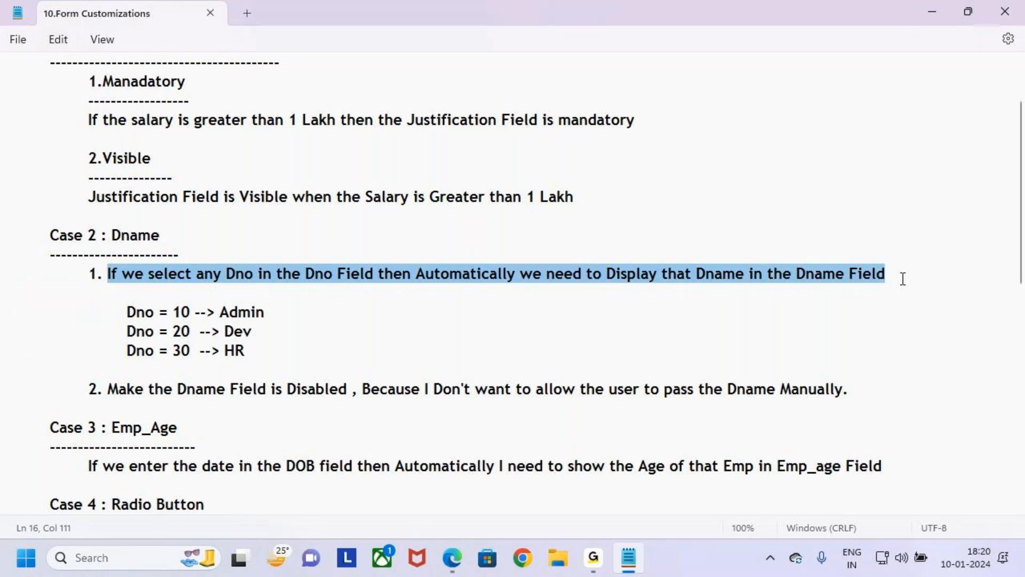
{"action": "left_click", "coordinate": [853, 293]}
{"action": "left_click_drag", "start_coordinate": [806, 283], "coordinate": [919, 304]}
{"action": "left_click", "coordinate": [920, 305]}
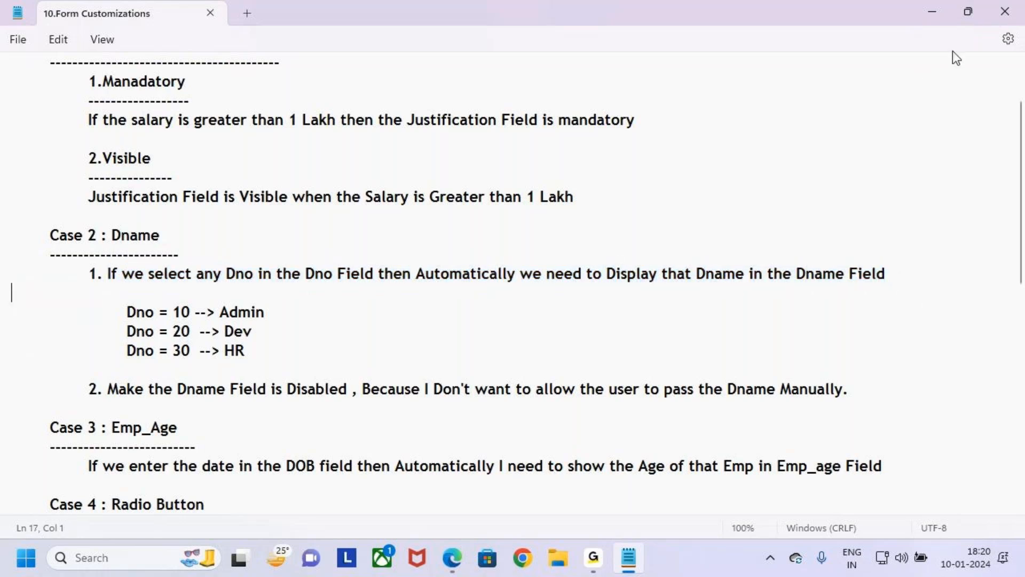
- Switch to Power Apps, preview the Form_Customizations screen and select 10 in the Dno field
{"action": "left_click", "coordinate": [932, 12]}
{"action": "left_click", "coordinate": [452, 558]}
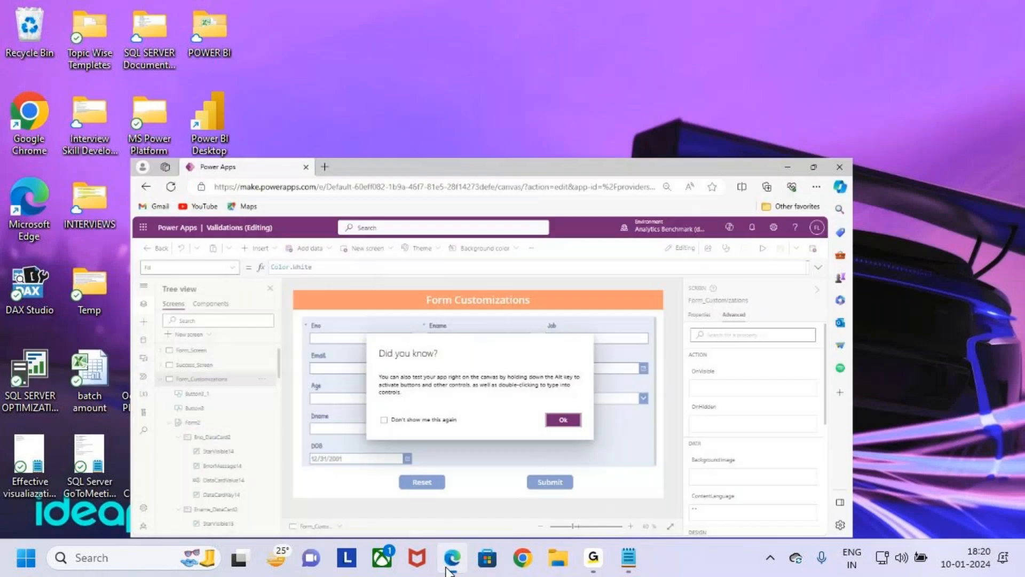
{"action": "left_click", "coordinate": [614, 372]}
{"action": "left_click", "coordinate": [897, 128]}
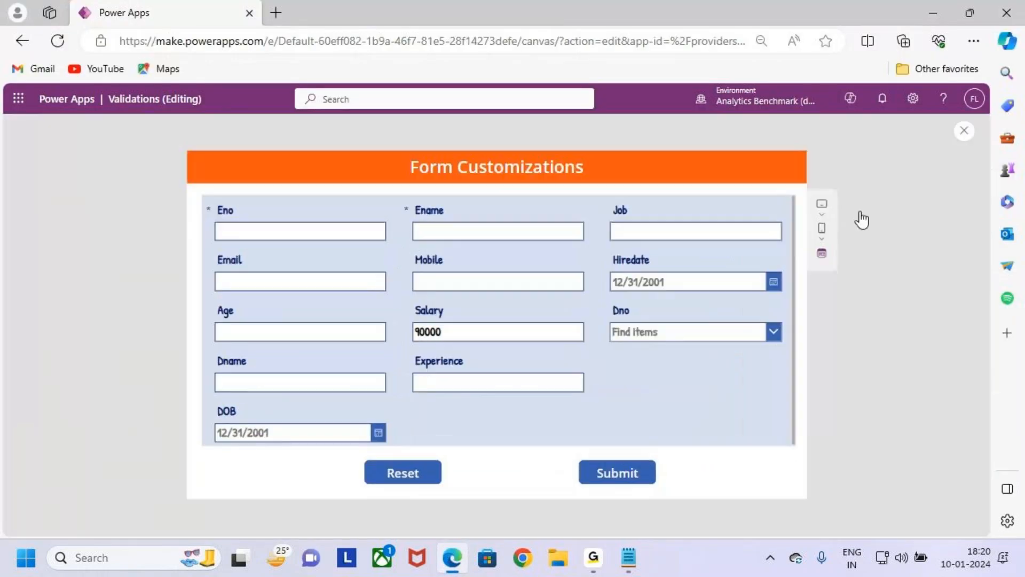
{"action": "key", "text": "ctrl+2"}
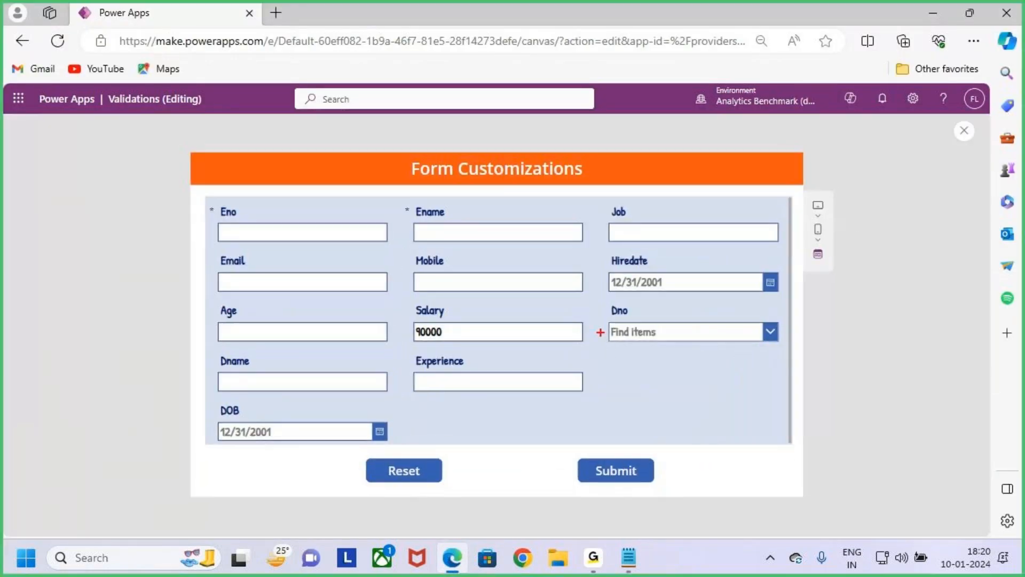
{"action": "left_click_drag", "start_coordinate": [601, 300], "coordinate": [776, 355]}
{"action": "key", "text": "Escape"}
{"action": "left_click", "coordinate": [744, 331]}
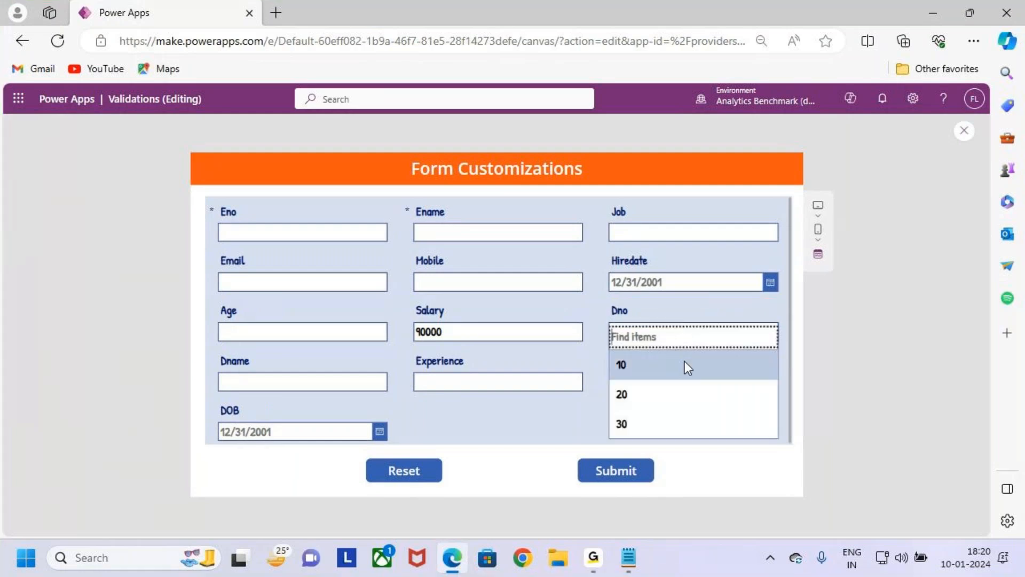
{"action": "left_click", "coordinate": [687, 368]}
- Examine the Dno and Dname fields in the preview against the Admin mapping for Dno 10, and minimize the browser
{"action": "key", "text": "ctrl+2"}
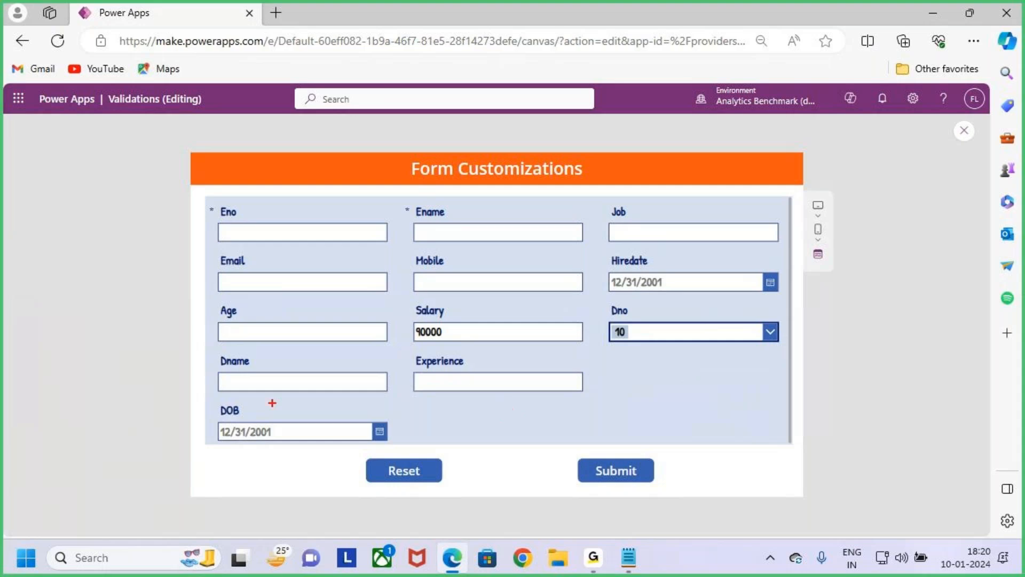
{"action": "left_click_drag", "start_coordinate": [210, 353], "coordinate": [407, 403]}
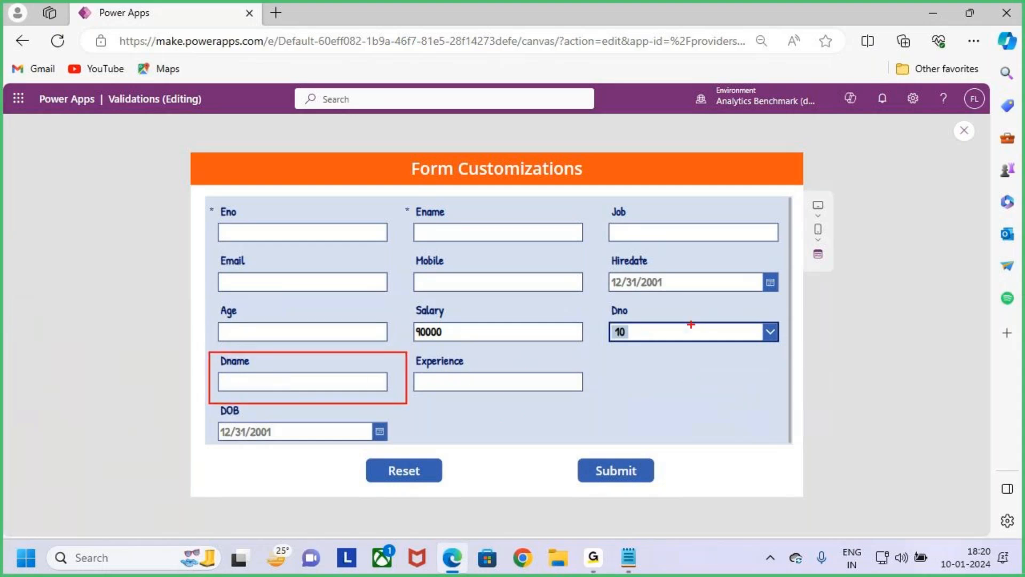
{"action": "left_click_drag", "start_coordinate": [603, 323], "coordinate": [639, 314]}
{"action": "mouse_move", "coordinate": [647, 401]}
{"action": "left_mouse_down"}
{"action": "mouse_move", "coordinate": [658, 368]}
{"action": "mouse_move", "coordinate": [667, 403]}
{"action": "left_mouse_up"}
{"action": "left_click_drag", "start_coordinate": [646, 391], "coordinate": [680, 398]}
{"action": "left_click_drag", "start_coordinate": [679, 355], "coordinate": [682, 395]}
{"action": "left_click_drag", "start_coordinate": [697, 394], "coordinate": [728, 384]}
{"action": "mouse_move", "coordinate": [723, 377]}
{"action": "left_mouse_down"}
{"action": "mouse_move", "coordinate": [723, 394]}
{"action": "mouse_move", "coordinate": [732, 384]}
{"action": "left_mouse_up"}
{"action": "mouse_move", "coordinate": [739, 397]}
{"action": "left_mouse_down"}
{"action": "mouse_move", "coordinate": [757, 380]}
{"action": "mouse_move", "coordinate": [765, 396]}
{"action": "left_mouse_up"}
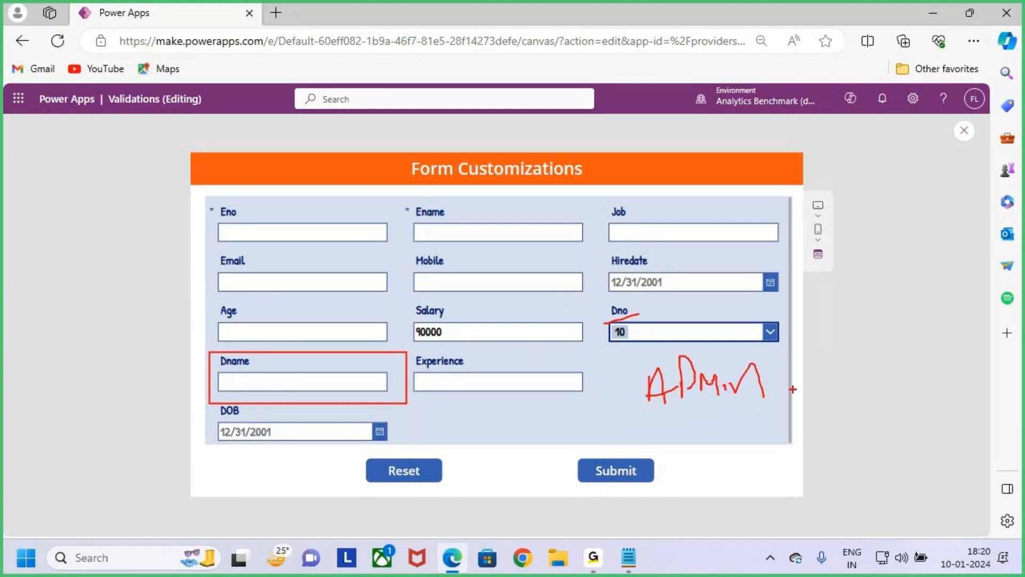
{"action": "key", "text": "e"}
{"action": "left_click_drag", "start_coordinate": [597, 300], "coordinate": [793, 355]}
{"action": "mouse_move", "coordinate": [647, 350]}
{"action": "left_mouse_down"}
{"action": "mouse_move", "coordinate": [636, 430]}
{"action": "mouse_move", "coordinate": [518, 474]}
{"action": "mouse_move", "coordinate": [349, 421]}
{"action": "mouse_move", "coordinate": [337, 394]}
{"action": "mouse_move", "coordinate": [332, 417]}
{"action": "mouse_move", "coordinate": [363, 410]}
{"action": "left_mouse_up"}
{"action": "key", "text": "Escape"}
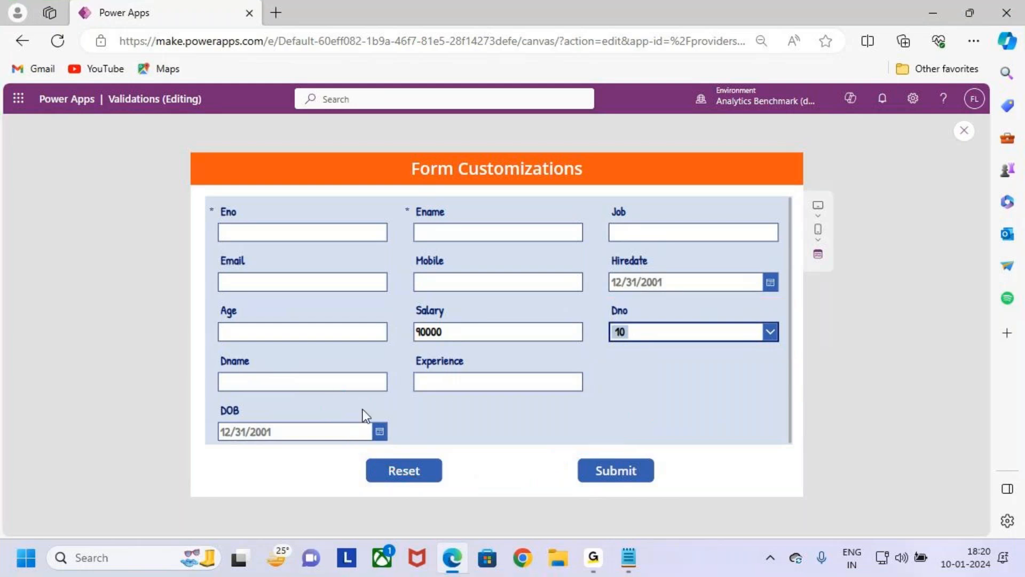
{"action": "left_click", "coordinate": [933, 12]}
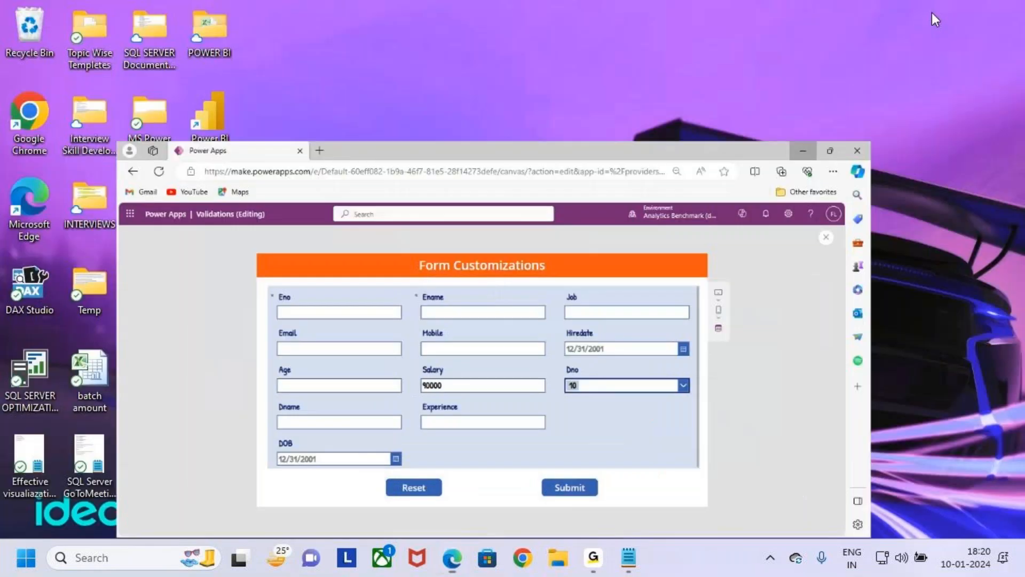
- Switch to the Notepad notes and read the Case 2 mapping of Dno 10, 20 and 30 to Admin, Dev and HR
{"action": "left_click", "coordinate": [635, 557]}
{"action": "left_click", "coordinate": [168, 314]}
{"action": "key", "text": "ctrl+2"}
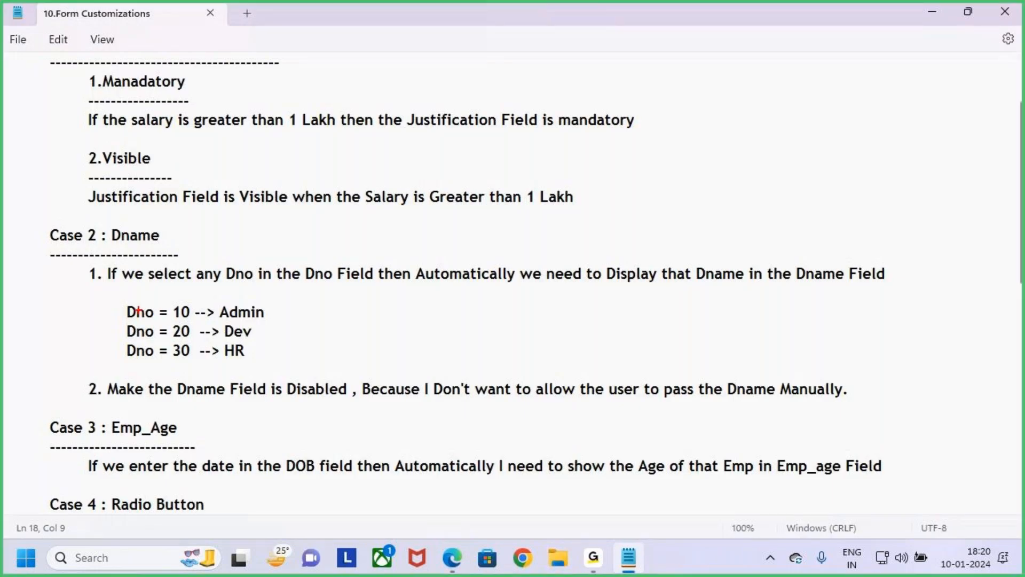
{"action": "mouse_move", "coordinate": [122, 303]}
{"action": "left_mouse_down"}
{"action": "mouse_move", "coordinate": [276, 322]}
{"action": "mouse_move", "coordinate": [278, 340]}
{"action": "left_mouse_up"}
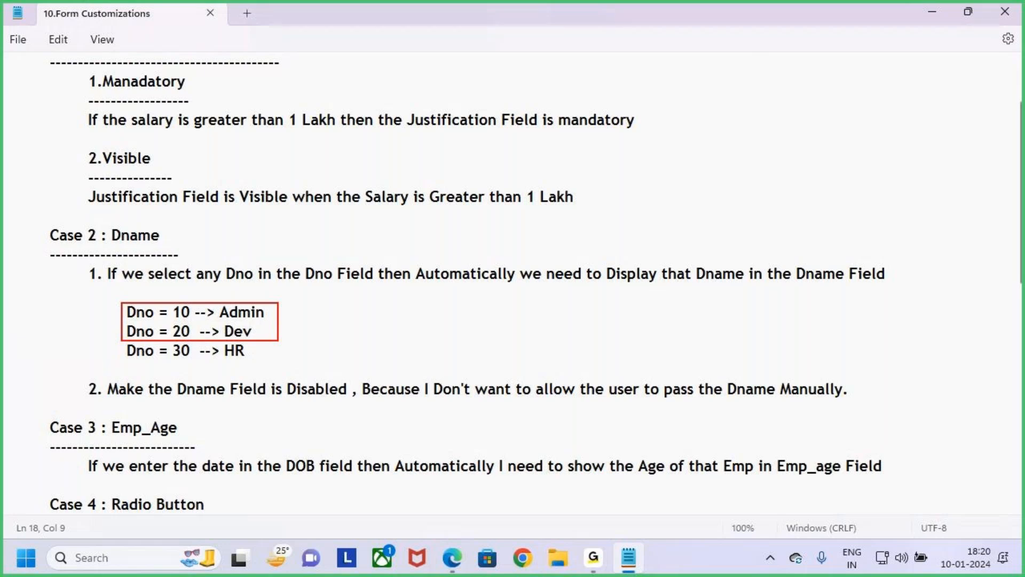
{"action": "mouse_move", "coordinate": [279, 340]}
{"action": "left_mouse_down"}
{"action": "mouse_move", "coordinate": [277, 352]}
{"action": "mouse_move", "coordinate": [196, 362]}
{"action": "mouse_move", "coordinate": [280, 362]}
{"action": "mouse_move", "coordinate": [320, 305]}
{"action": "left_mouse_up"}
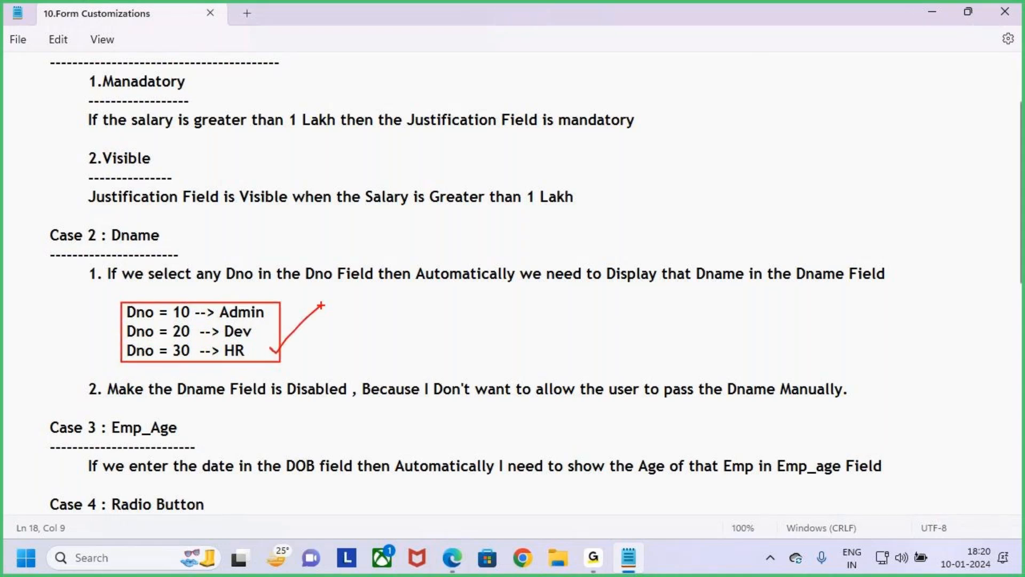
{"action": "key", "text": "Escape"}
{"action": "left_click", "coordinate": [341, 346]}
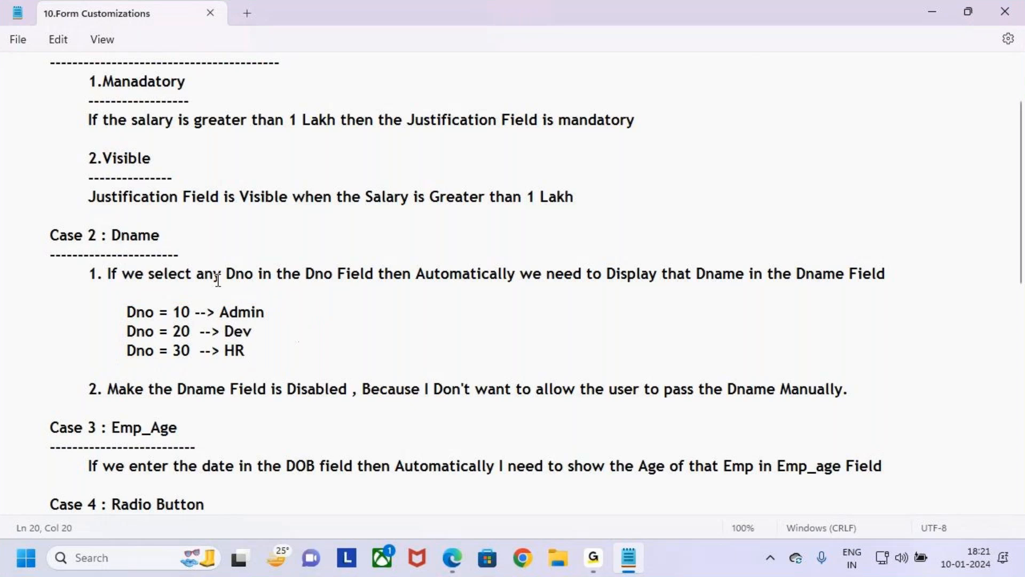
{"action": "left_click_drag", "start_coordinate": [276, 351], "coordinate": [127, 312]}
{"action": "left_click", "coordinate": [273, 332]}
{"action": "key", "text": "ctrl+2"}
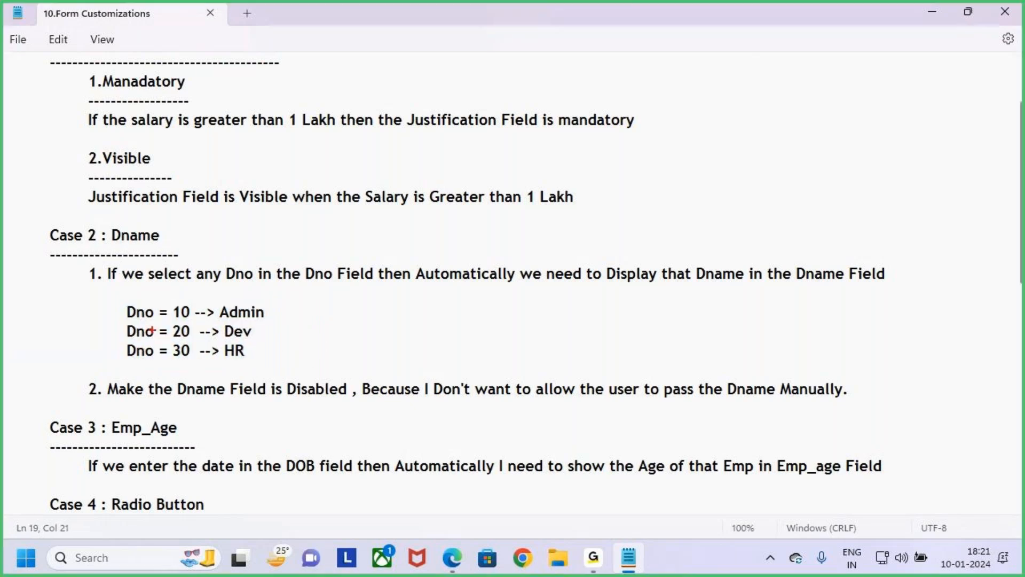
{"action": "left_click_drag", "start_coordinate": [116, 298], "coordinate": [193, 366]}
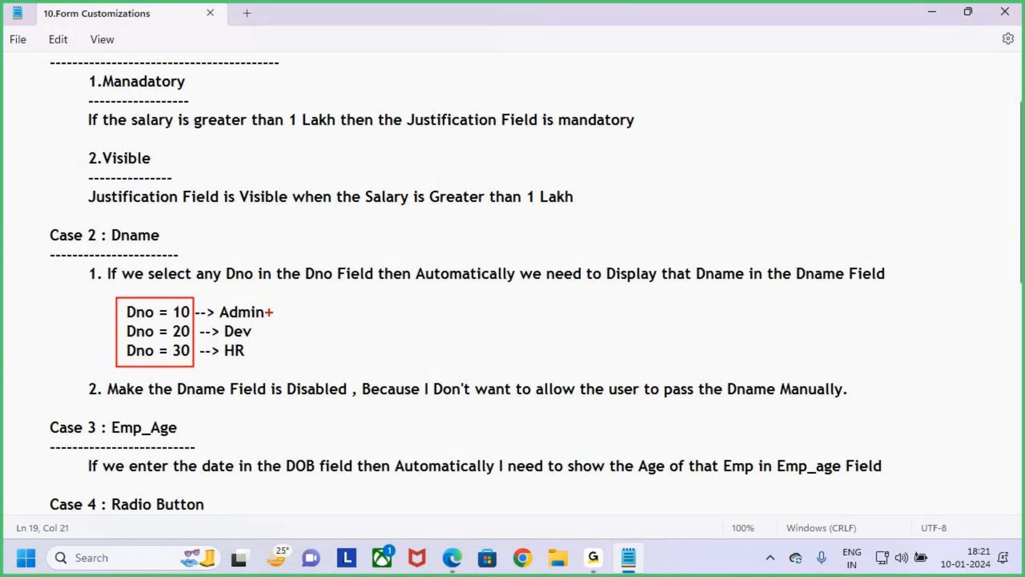
{"action": "left_click_drag", "start_coordinate": [270, 313], "coordinate": [294, 297]}
{"action": "left_click_drag", "start_coordinate": [267, 330], "coordinate": [318, 303]}
{"action": "left_click_drag", "start_coordinate": [254, 361], "coordinate": [294, 339]}
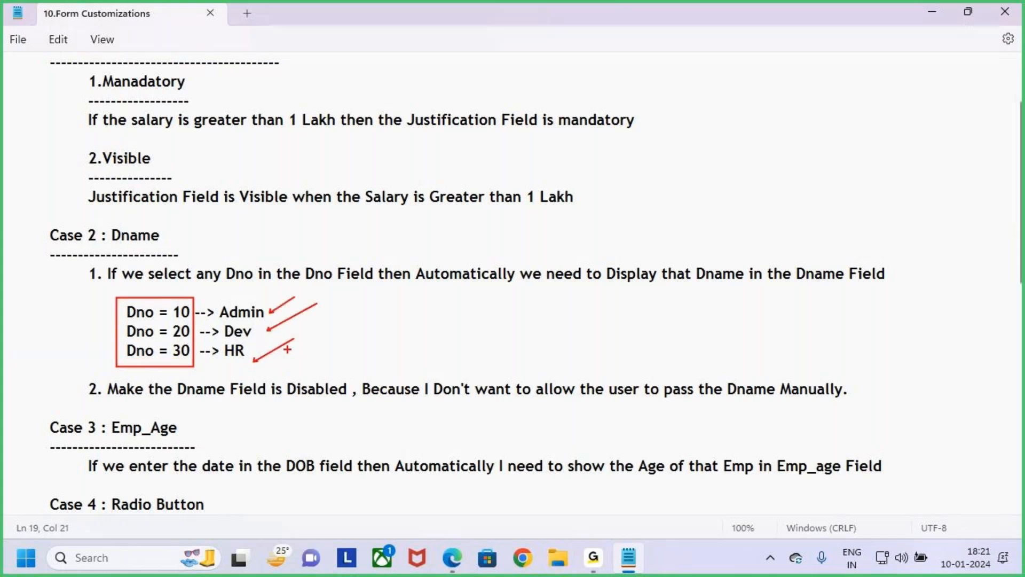
{"action": "key", "text": "Escape"}
- Switch to Power Apps, examine the Dno and Dname fields in the running preview, and close the preview
{"action": "key", "text": "alt+Tab"}
{"action": "key", "text": "ctrl+2"}
{"action": "mouse_move", "coordinate": [600, 301]}
{"action": "left_mouse_down"}
{"action": "mouse_move", "coordinate": [699, 341]}
{"action": "mouse_move", "coordinate": [793, 354]}
{"action": "left_mouse_up"}
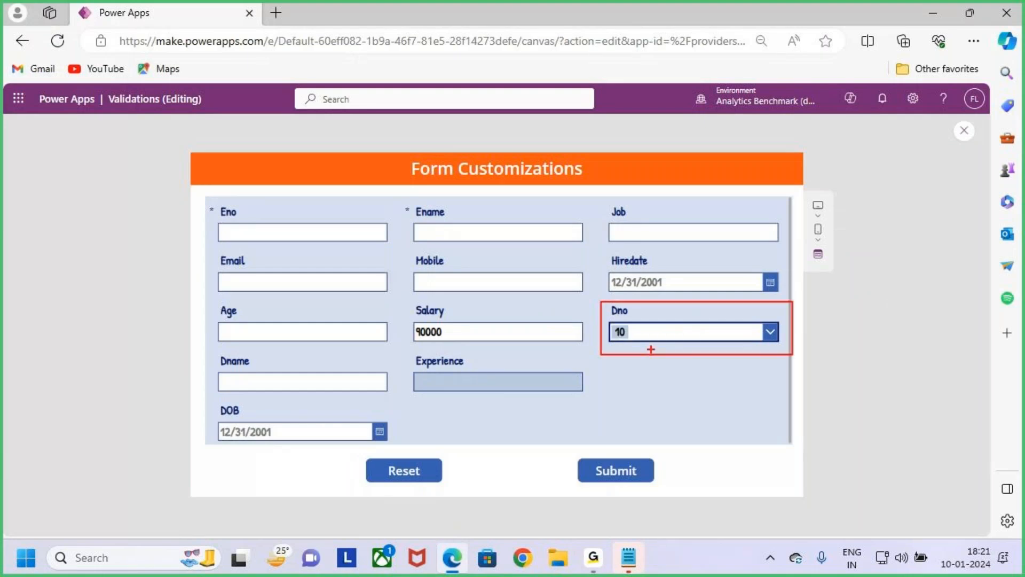
{"action": "mouse_move", "coordinate": [647, 338]}
{"action": "left_mouse_down"}
{"action": "mouse_move", "coordinate": [394, 483]}
{"action": "mouse_move", "coordinate": [339, 407]}
{"action": "mouse_move", "coordinate": [319, 415]}
{"action": "mouse_move", "coordinate": [356, 407]}
{"action": "left_mouse_up"}
{"action": "key", "text": "Escape"}
{"action": "left_click", "coordinate": [964, 131]}
{"action": "left_click", "coordinate": [614, 371]}
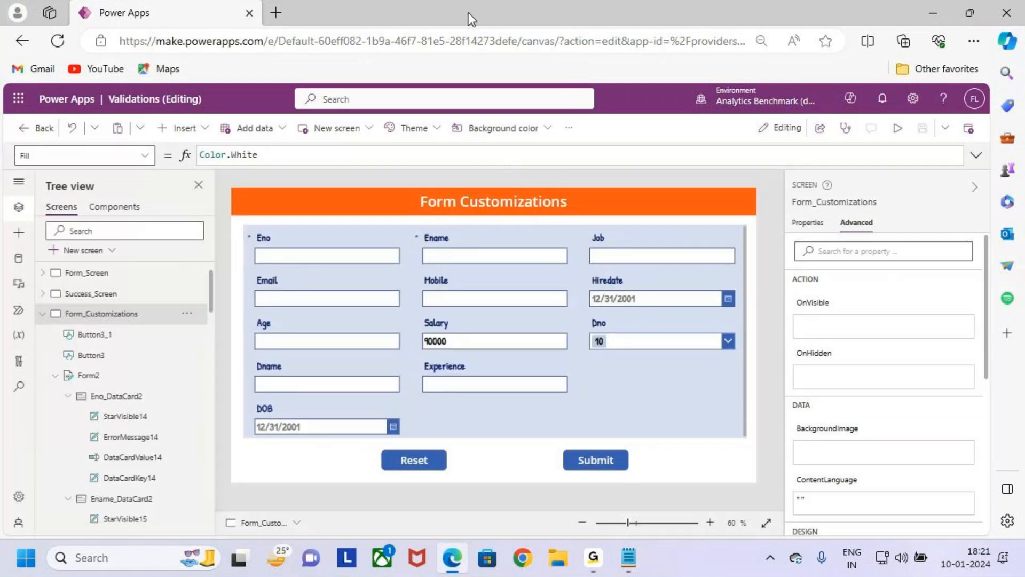
- Select the combo box inside the Dno card and copy its control name, DataCardValue22
{"action": "left_click", "coordinate": [642, 332]}
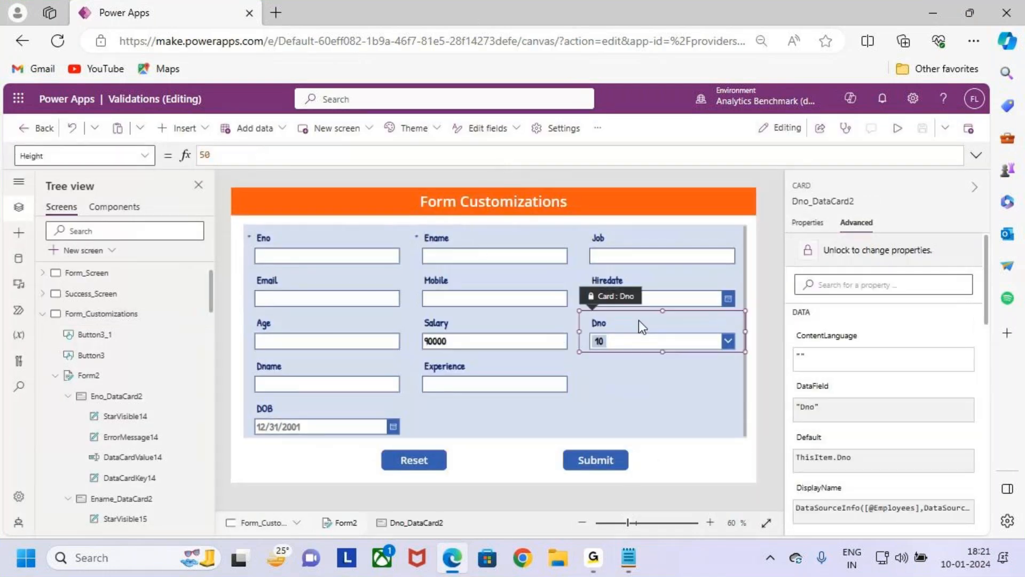
{"action": "mouse_move", "coordinate": [573, 306]}
{"action": "left_mouse_down"}
{"action": "mouse_move", "coordinate": [628, 339]}
{"action": "mouse_move", "coordinate": [743, 357]}
{"action": "mouse_move", "coordinate": [729, 355]}
{"action": "left_mouse_up"}
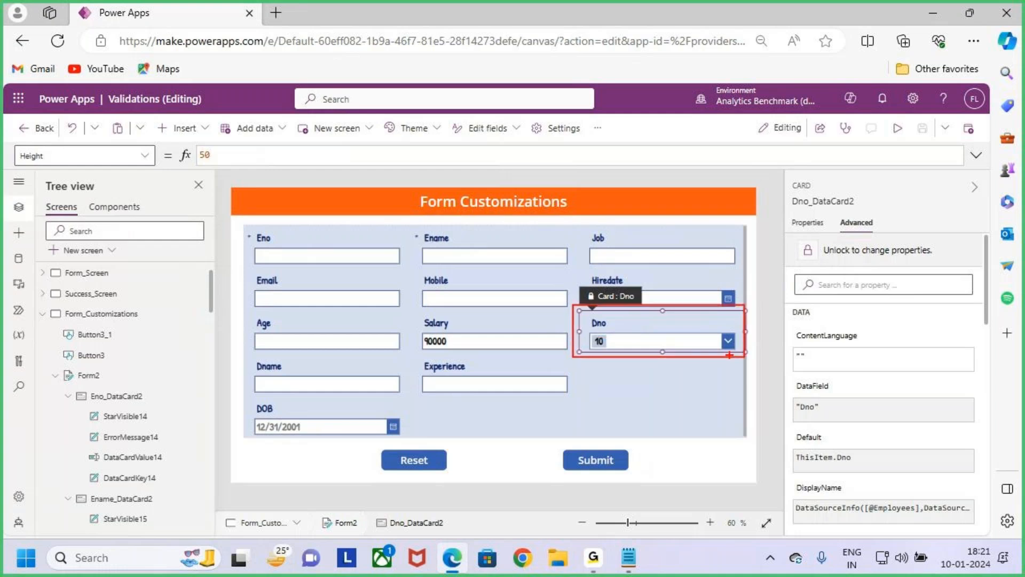
{"action": "key", "text": "Escape"}
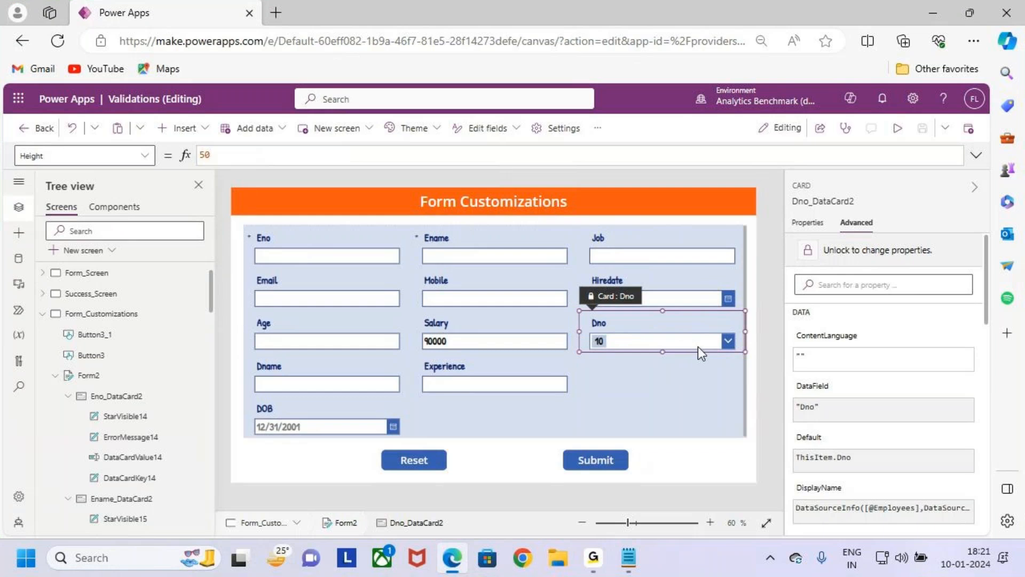
{"action": "left_click", "coordinate": [685, 346]}
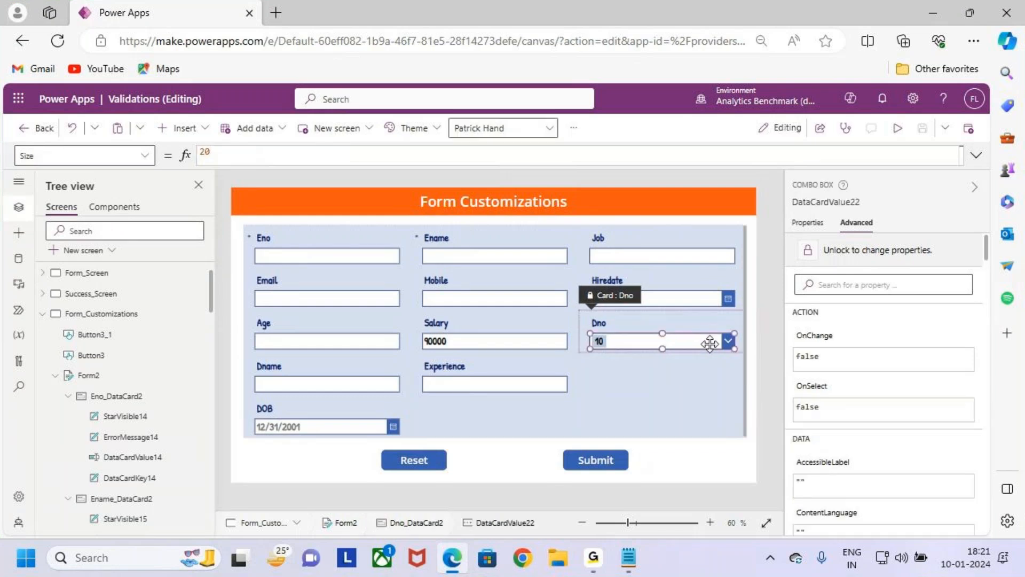
{"action": "left_click", "coordinate": [841, 202]}
{"action": "key", "text": "ctrl+c"}
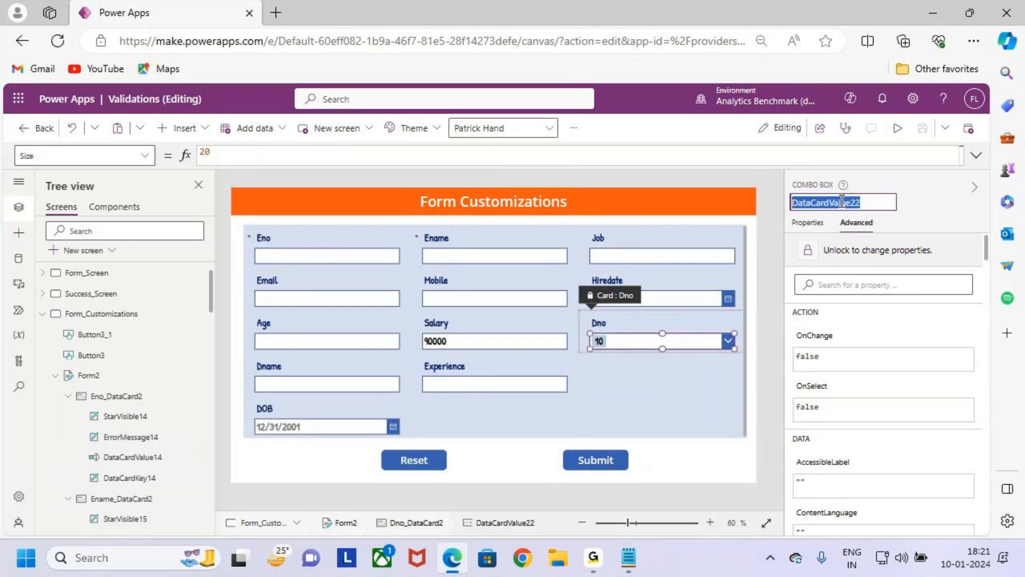
- Unlock the Dname card for property changes and open its Default property formula for editing
{"action": "left_click", "coordinate": [301, 371]}
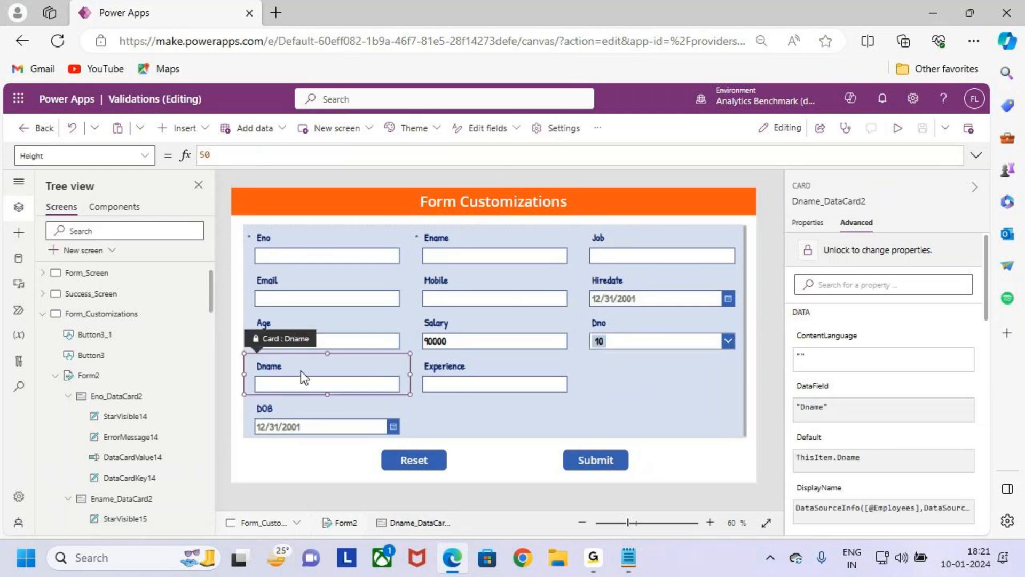
{"action": "left_click", "coordinate": [911, 251]}
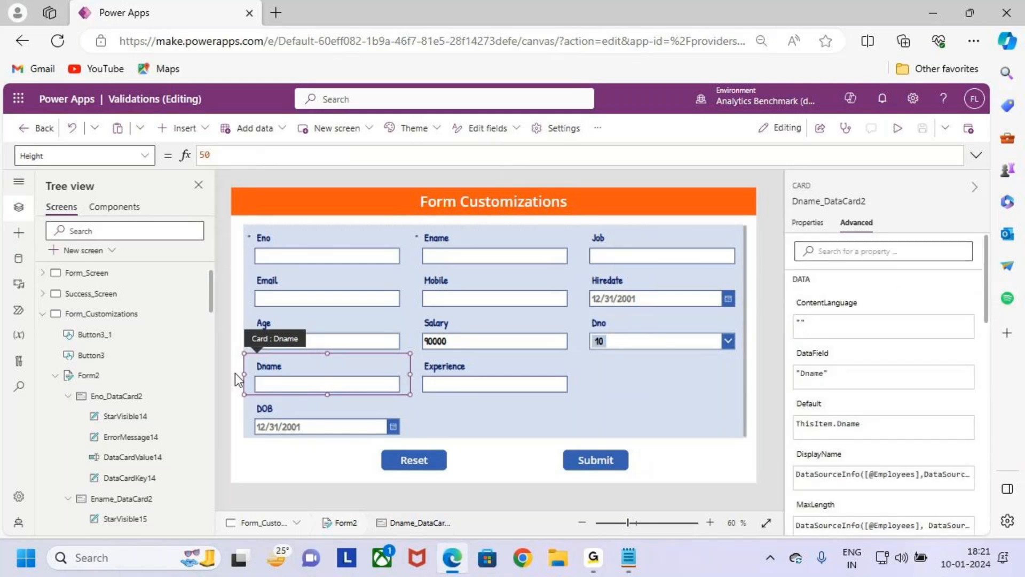
{"action": "left_click", "coordinate": [146, 157]}
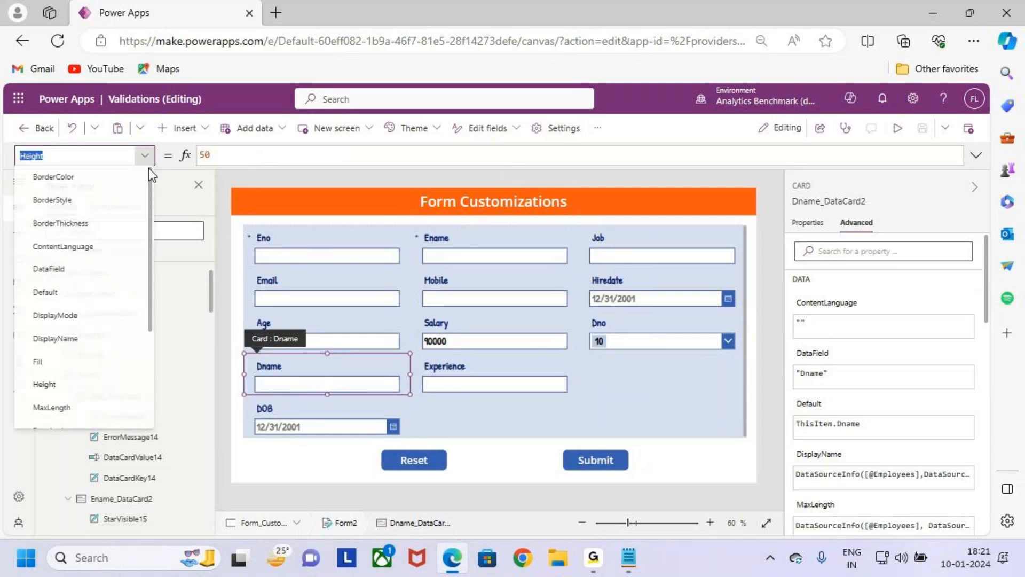
{"action": "scroll", "coordinate": [91, 292], "scroll_direction": "down", "scroll_amount": 1}
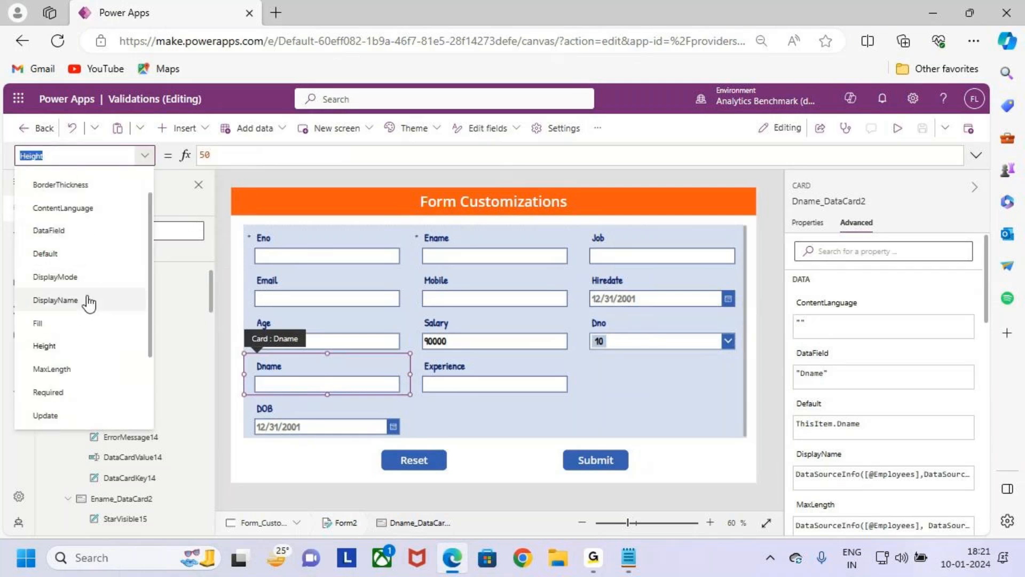
{"action": "scroll", "coordinate": [101, 307], "scroll_direction": "up", "scroll_amount": 1}
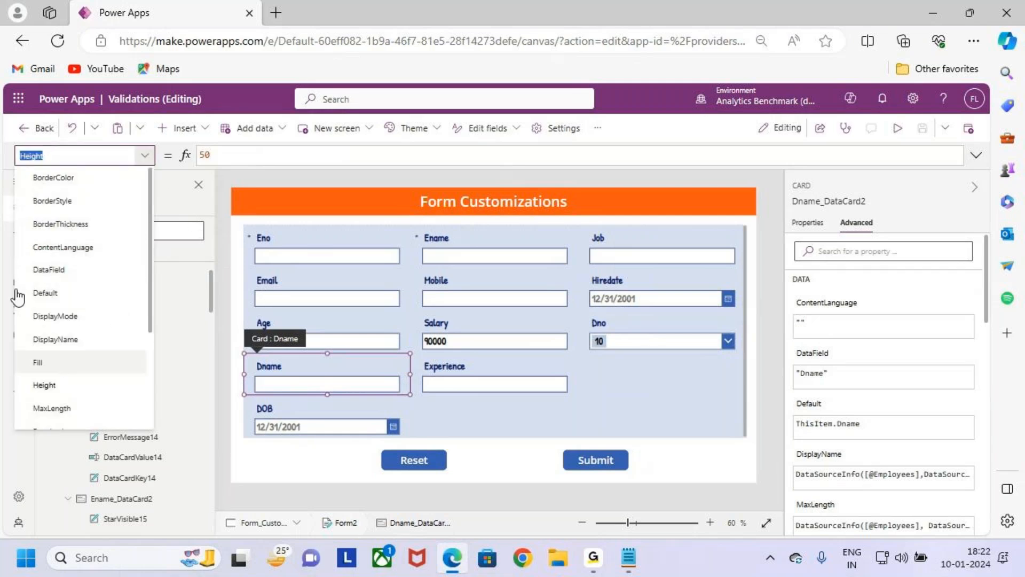
{"action": "left_click", "coordinate": [104, 293]}
{"action": "left_click", "coordinate": [319, 159]}
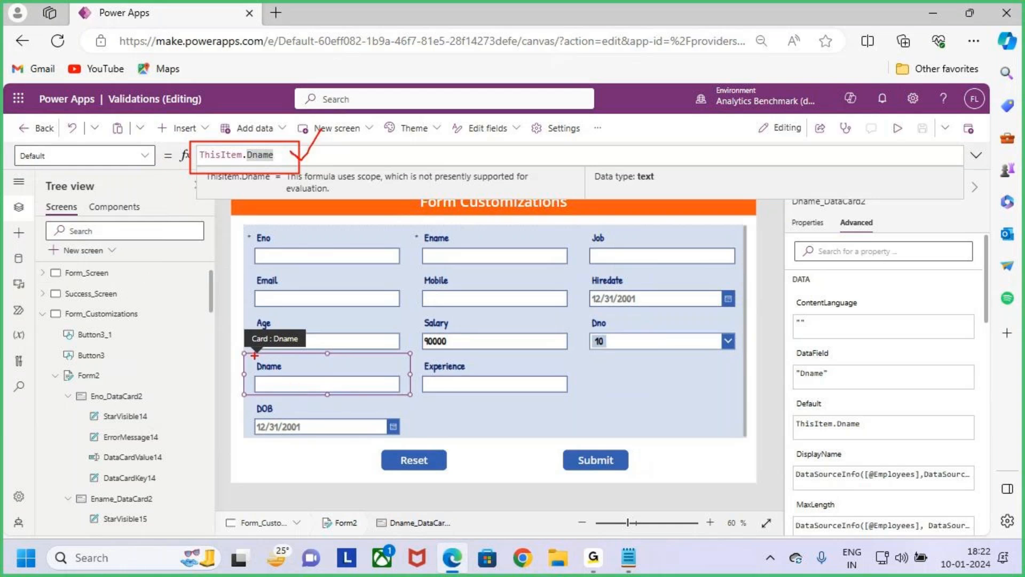
- Examine the Dname card's Default formula and clear it completely
{"action": "left_click_drag", "start_coordinate": [241, 350], "coordinate": [411, 396]}
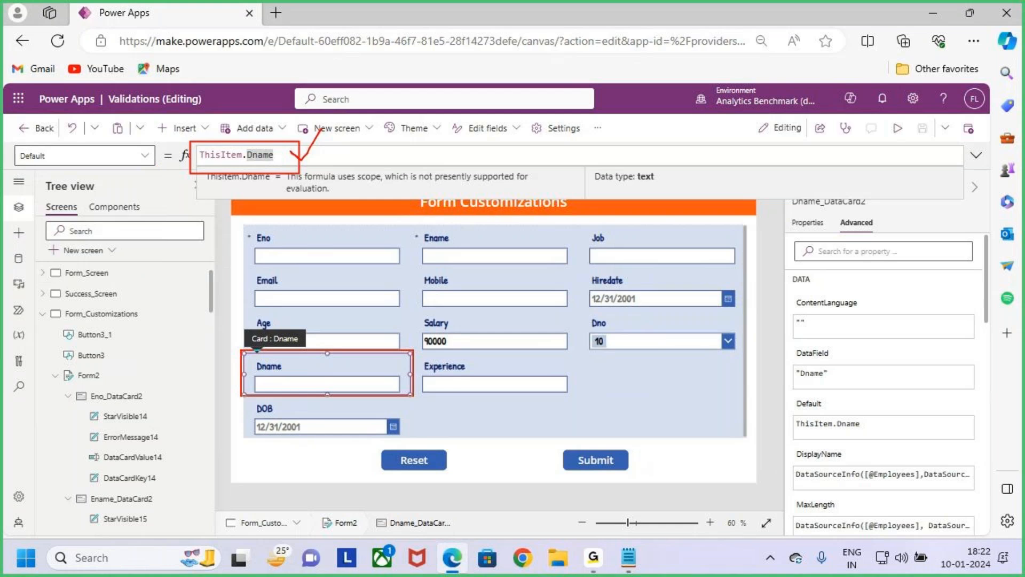
{"action": "mouse_move", "coordinate": [234, 112]}
{"action": "left_mouse_down"}
{"action": "mouse_move", "coordinate": [244, 155]}
{"action": "mouse_move", "coordinate": [258, 162]}
{"action": "mouse_move", "coordinate": [249, 164]}
{"action": "left_mouse_up"}
{"action": "left_click_drag", "start_coordinate": [231, 108], "coordinate": [251, 162]}
{"action": "left_click_drag", "start_coordinate": [261, 140], "coordinate": [237, 193]}
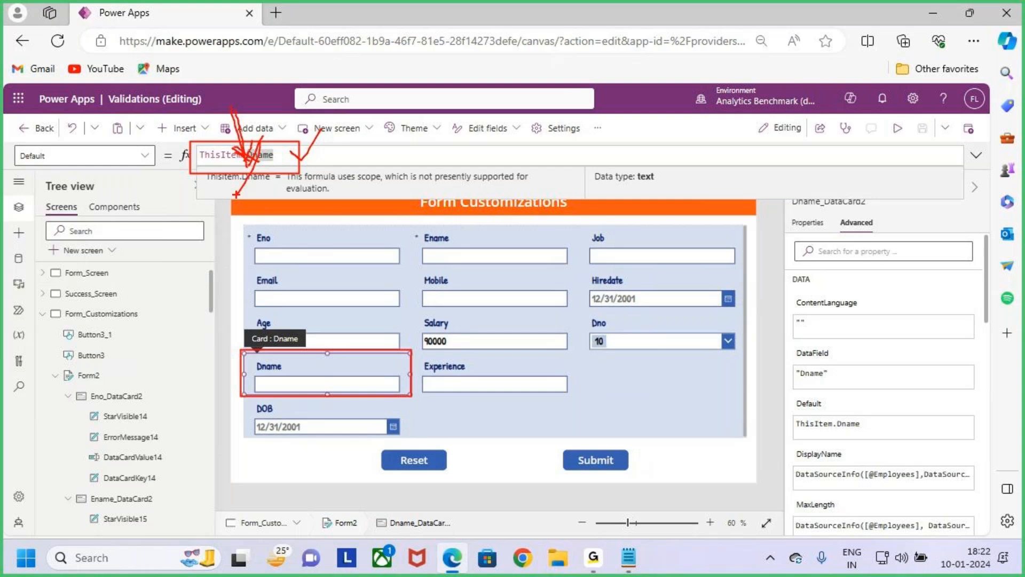
{"action": "key", "text": "Escape"}
{"action": "left_click_drag", "start_coordinate": [289, 158], "coordinate": [174, 155]}
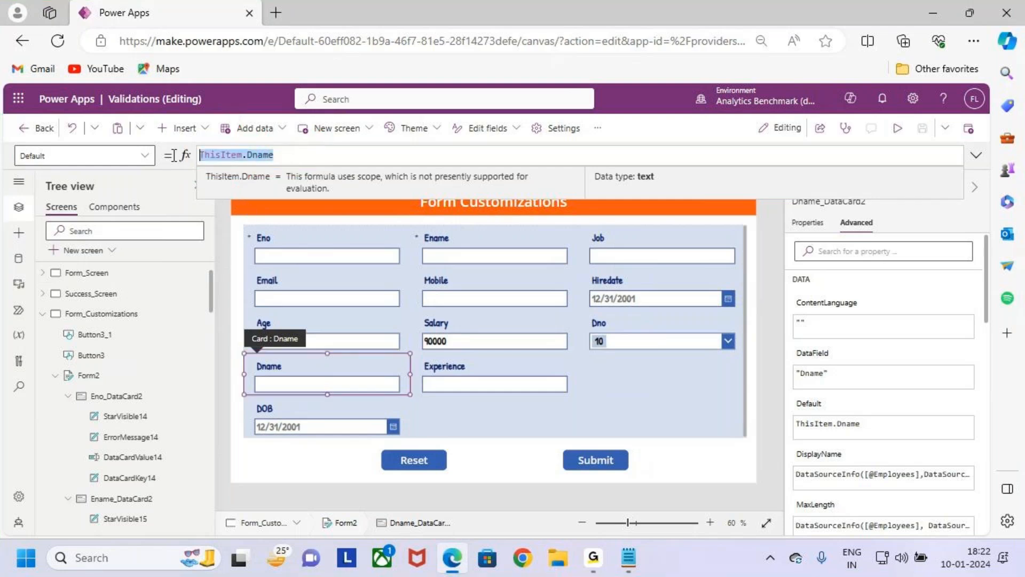
{"action": "key", "text": "BackSpace"}
{"action": "key", "text": "ctrl+2"}
{"action": "left_click_drag", "start_coordinate": [6, 140], "coordinate": [92, 179]}
{"action": "key", "text": "Escape"}
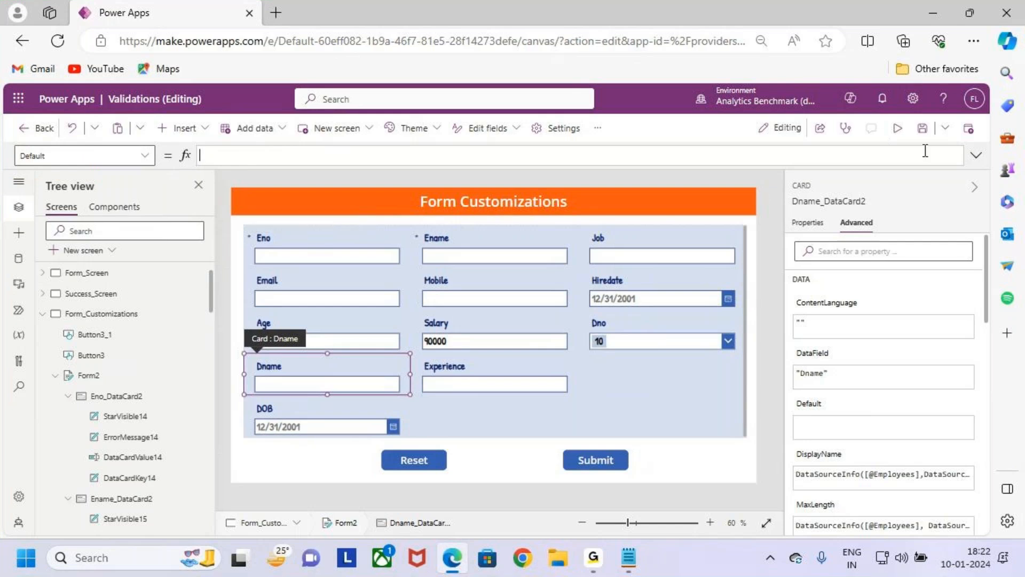
- Expand the formula bar and begin the Dname card's Default formula with If(Value(DataCardValue22
{"action": "left_click", "coordinate": [976, 155]}
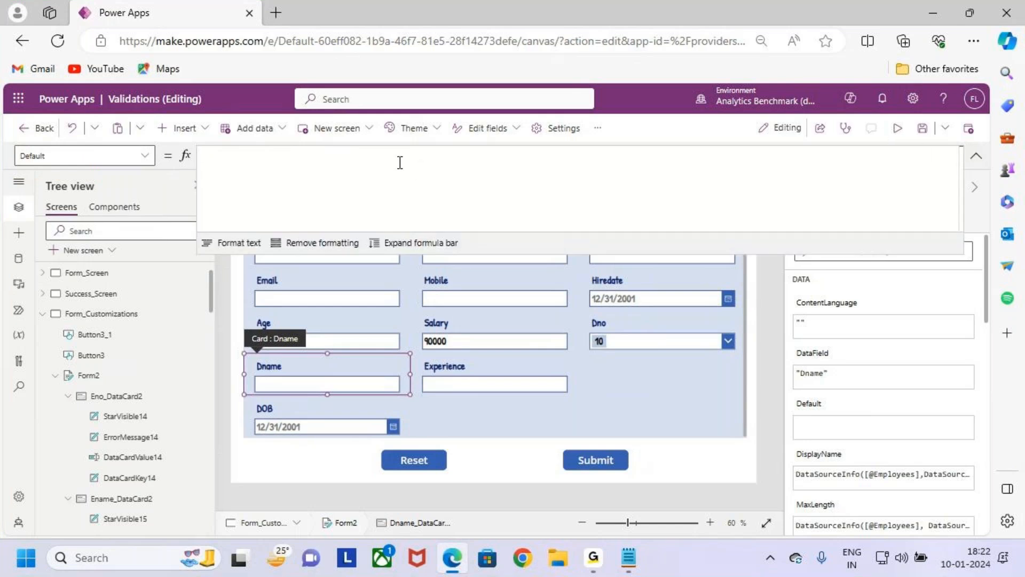
{"action": "type", "text": "i"}
{"action": "key", "text": "BackSpace"}
{"action": "type", "text": "i"}
{"action": "key", "text": "BackSpace"}
{"action": "type", "text": "If("}
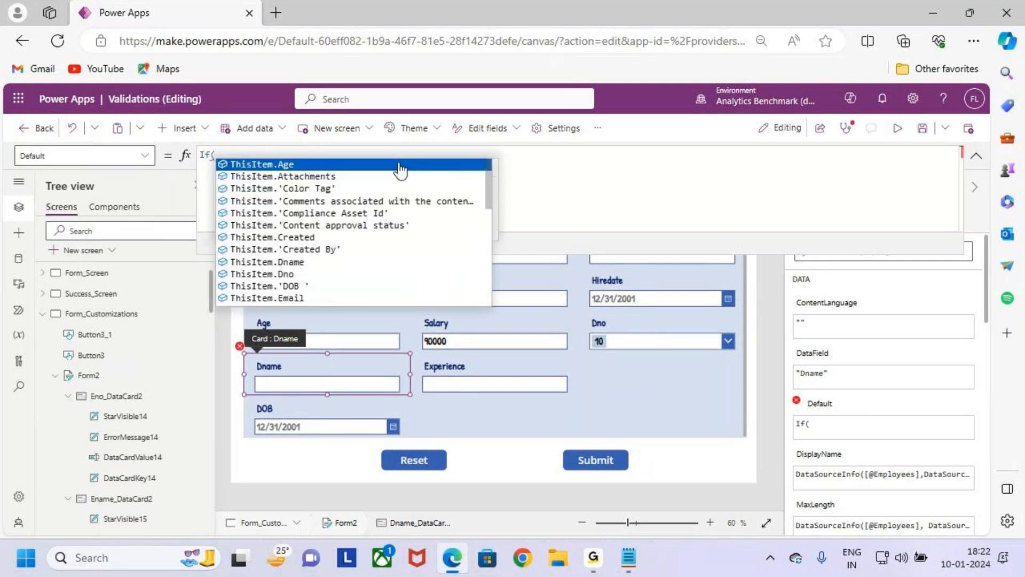
{"action": "type", "text": "value"}
{"action": "left_click", "coordinate": [399, 164]}
{"action": "type", "text": "("}
{"action": "key", "text": "ctrl+v"}
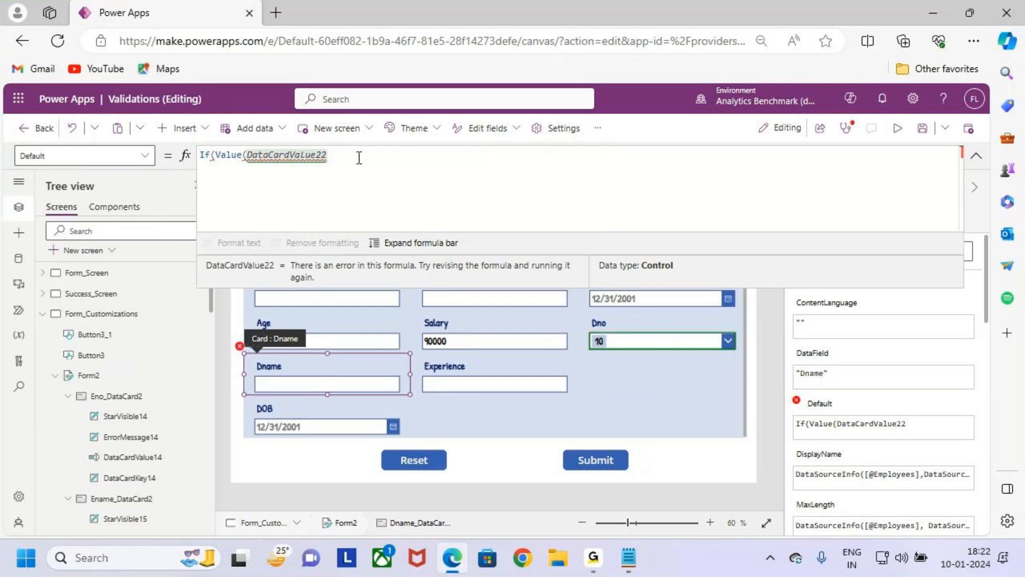
- Extend the DataCardValue22 reference in the Default formula with .Selected.Value to read the chosen Dno
{"action": "key", "text": "ctrl+2"}
{"action": "left_click_drag", "start_coordinate": [582, 321], "coordinate": [734, 362]}
{"action": "mouse_move", "coordinate": [618, 349]}
{"action": "left_mouse_down"}
{"action": "mouse_move", "coordinate": [596, 355]}
{"action": "mouse_move", "coordinate": [614, 348]}
{"action": "left_mouse_up"}
{"action": "left_click_drag", "start_coordinate": [295, 365], "coordinate": [301, 404]}
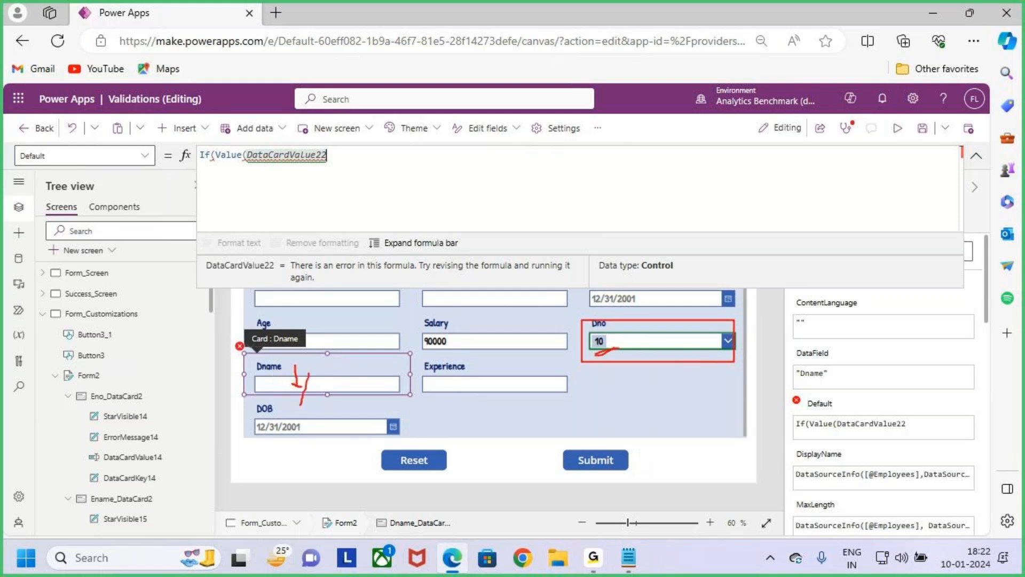
{"action": "key", "text": "Escape"}
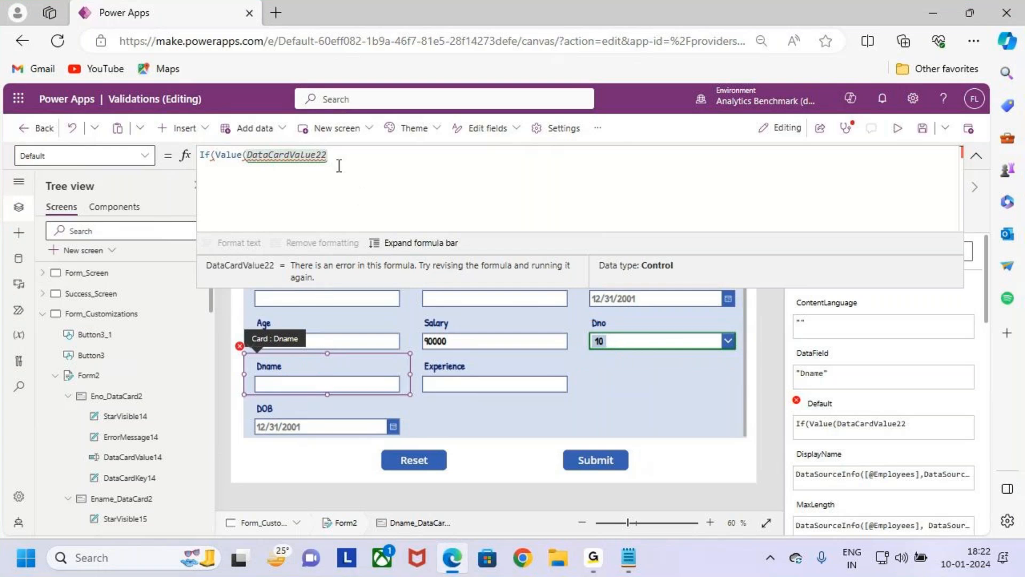
{"action": "mouse_move", "coordinate": [247, 158]}
{"action": "type", "text": ".selec"}
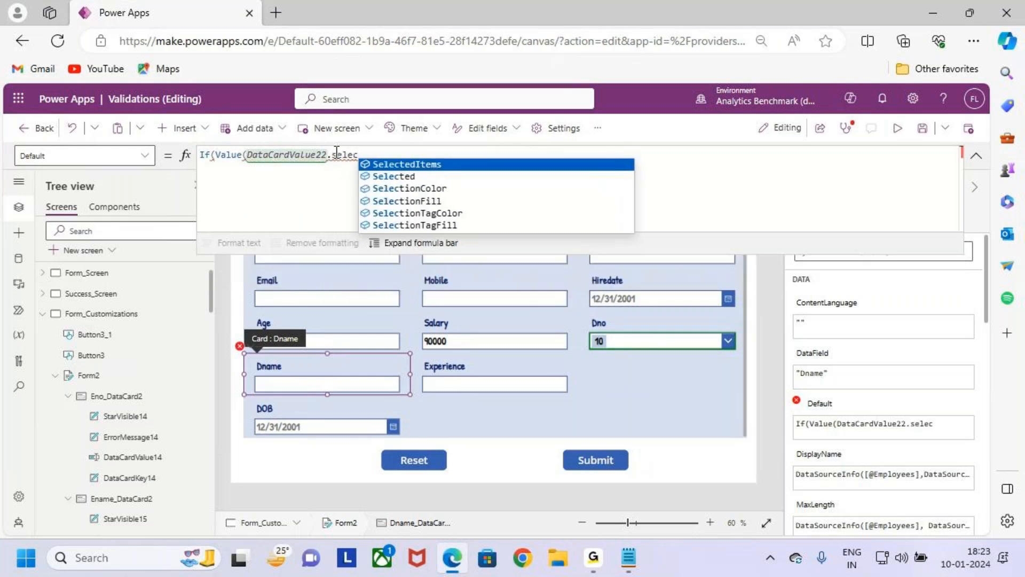
{"action": "key", "text": "Down"}
{"action": "key", "text": "Tab"}
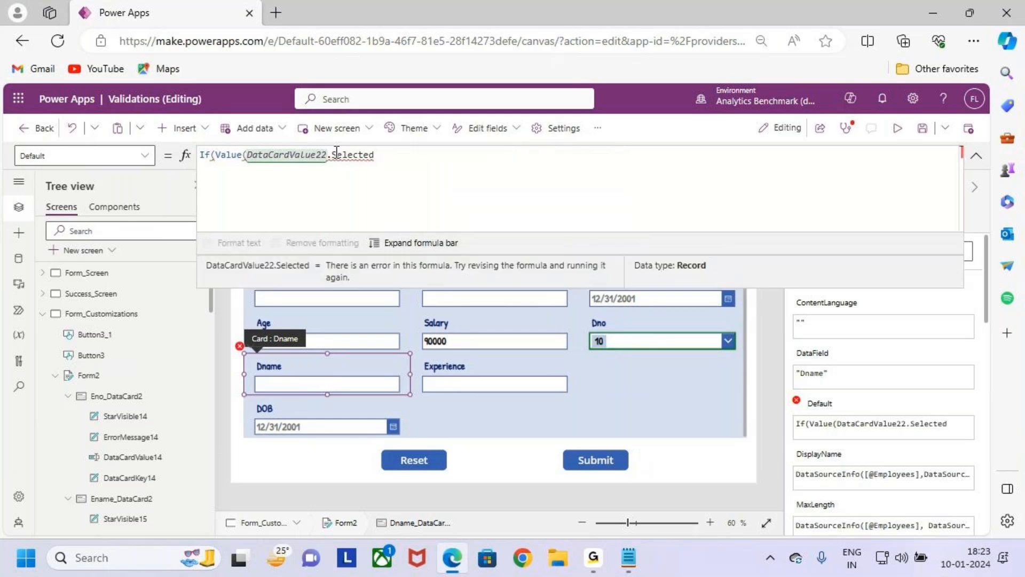
{"action": "type", "text": ".va"}
{"action": "key", "text": "Tab"}
{"action": "key", "text": "ctrl+2"}
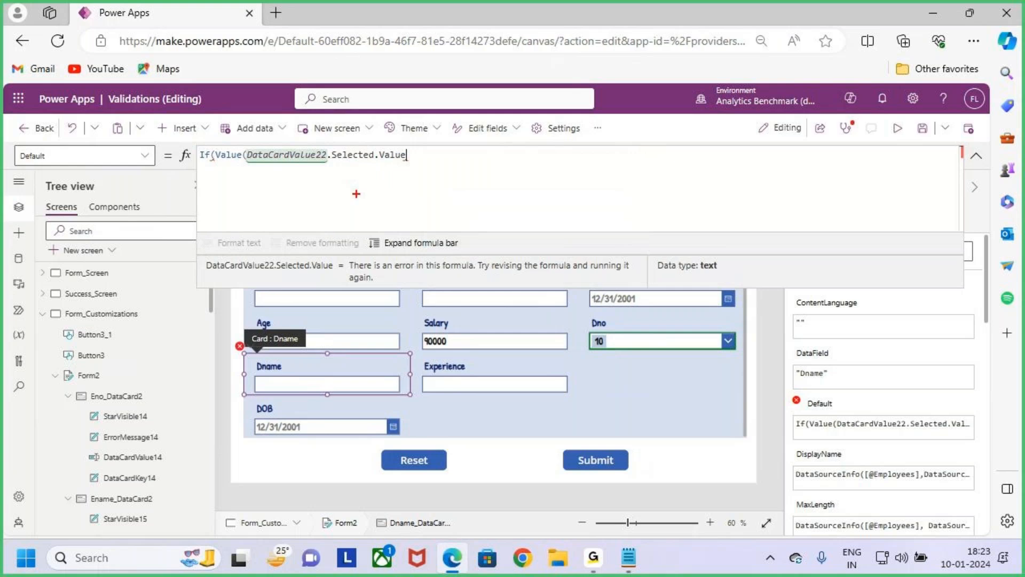
{"action": "left_click_drag", "start_coordinate": [342, 164], "coordinate": [429, 163]}
{"action": "left_click_drag", "start_coordinate": [583, 320], "coordinate": [744, 368]}
{"action": "left_click_drag", "start_coordinate": [672, 313], "coordinate": [683, 333]}
{"action": "mouse_move", "coordinate": [357, 176]}
{"action": "left_mouse_down"}
{"action": "mouse_move", "coordinate": [363, 206]}
{"action": "mouse_move", "coordinate": [421, 209]}
{"action": "left_mouse_up"}
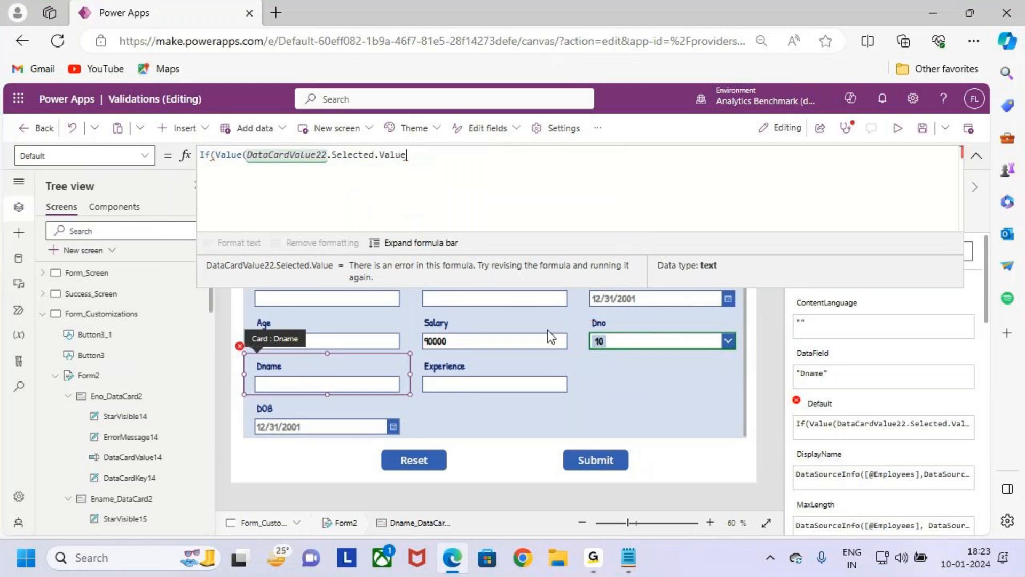
- Close the Value call in the Default formula, compare it with 10 and return "Admin" when it matches
{"action": "left_click_drag", "start_coordinate": [331, 155], "coordinate": [429, 155]}
{"action": "left_click", "coordinate": [428, 156]}
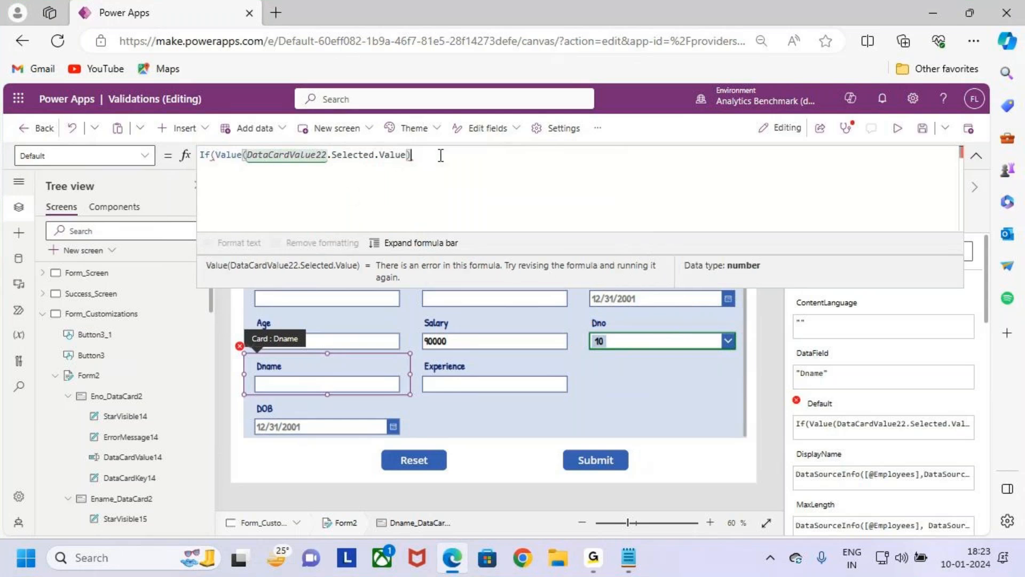
{"action": "type", "text": "=10"}
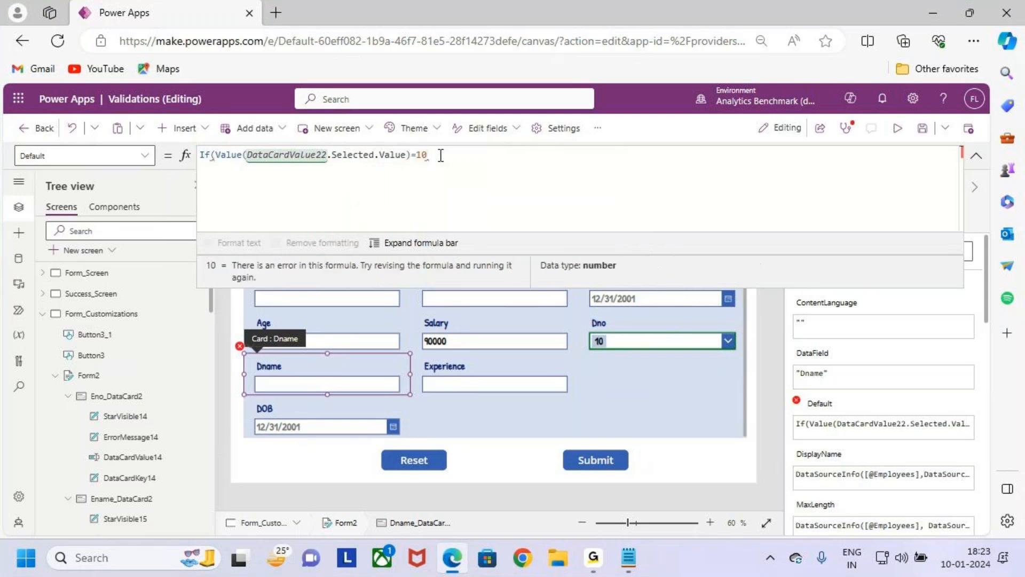
{"action": "key", "text": "ctrl+2"}
{"action": "left_click_drag", "start_coordinate": [599, 323], "coordinate": [713, 360]}
{"action": "left_click_drag", "start_coordinate": [409, 159], "coordinate": [443, 160]}
{"action": "key", "text": "Escape"}
{"action": "type", "text": ",\""}
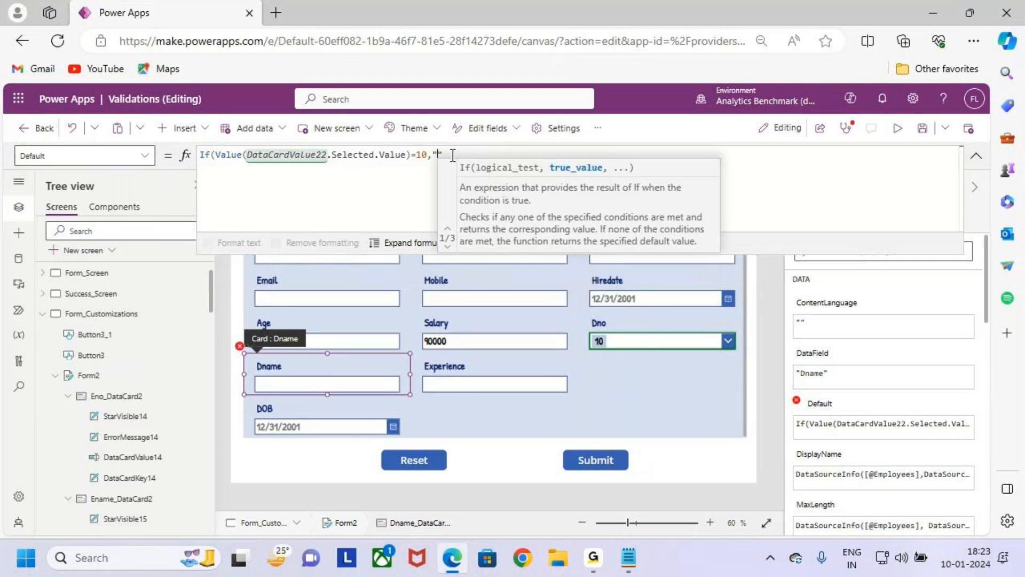
{"action": "type", "text": "Admin"}
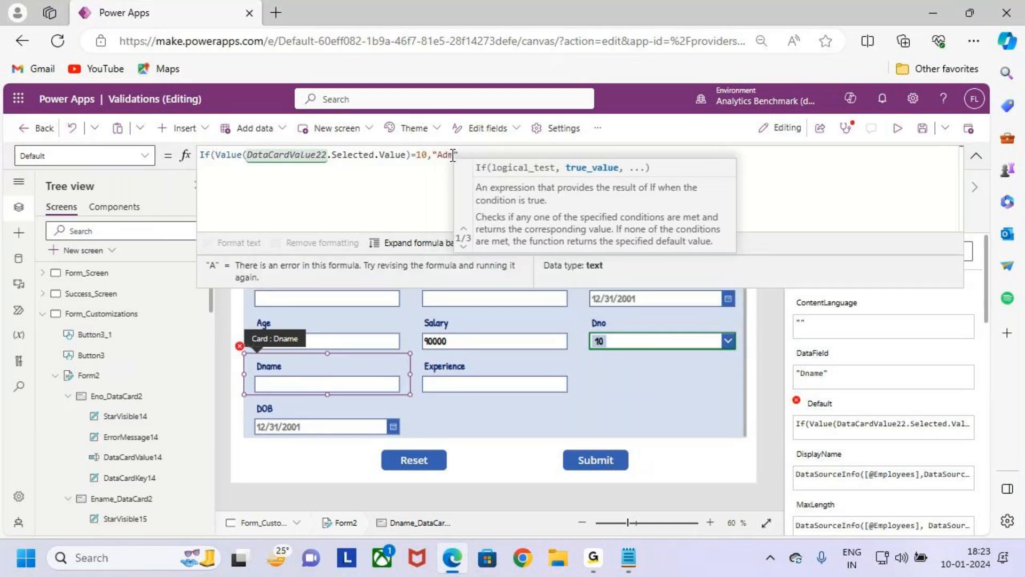
{"action": "type", "text": "\","}
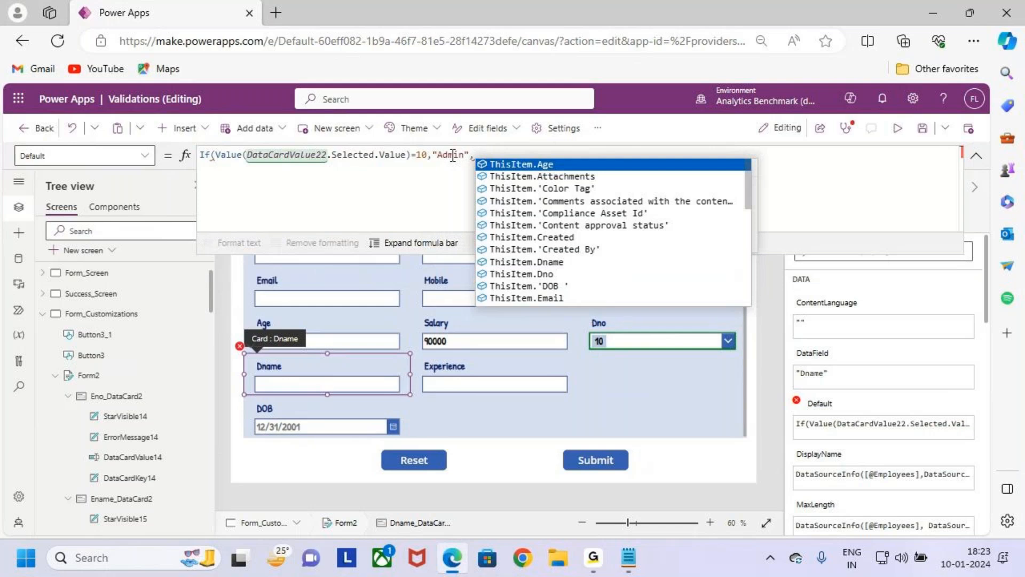
{"action": "type", "text": "I"}
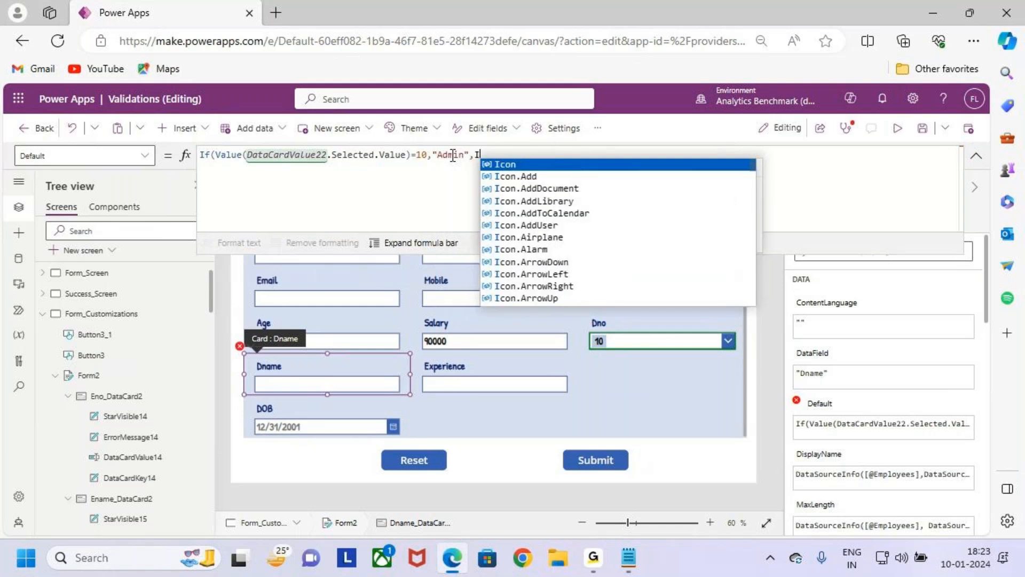
{"action": "type", "text": "F"}
- Nest a second If in the formula's else branch, beginning with If(Value(DataCardValue22.Selected.Value
{"action": "key", "text": "Tab"}
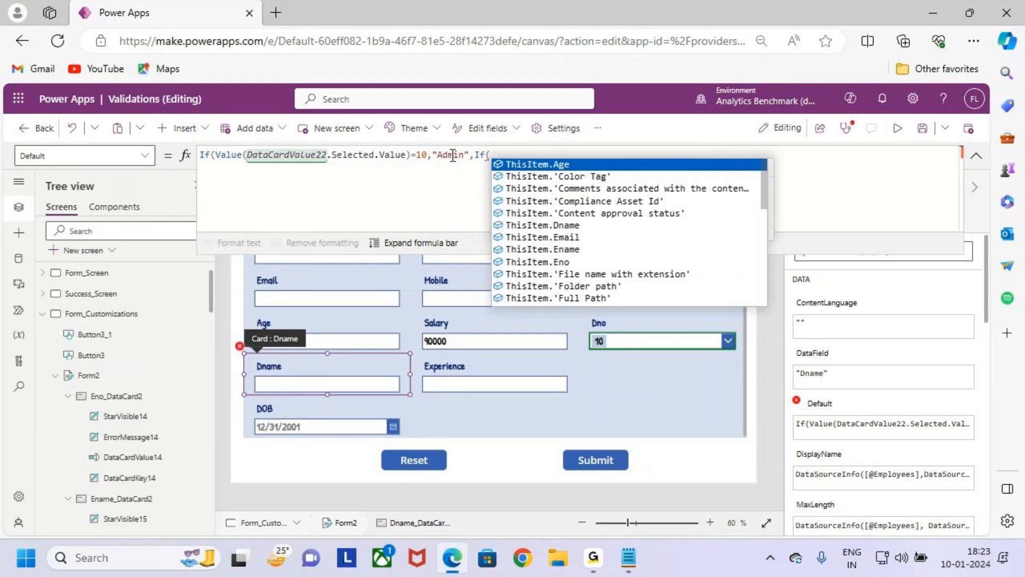
{"action": "type", "text": "Value"}
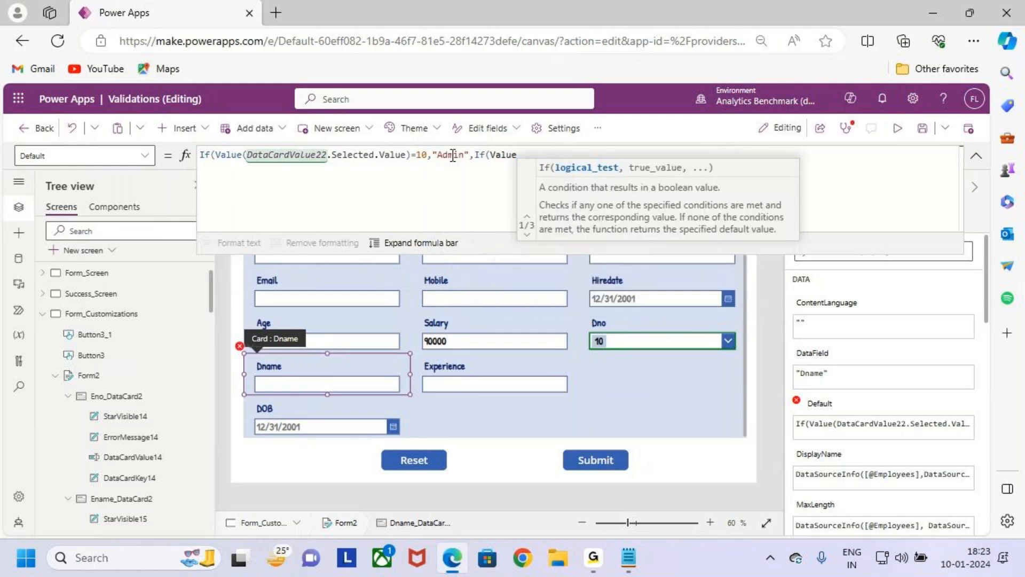
{"action": "type", "text": "(DataCardValue22"}
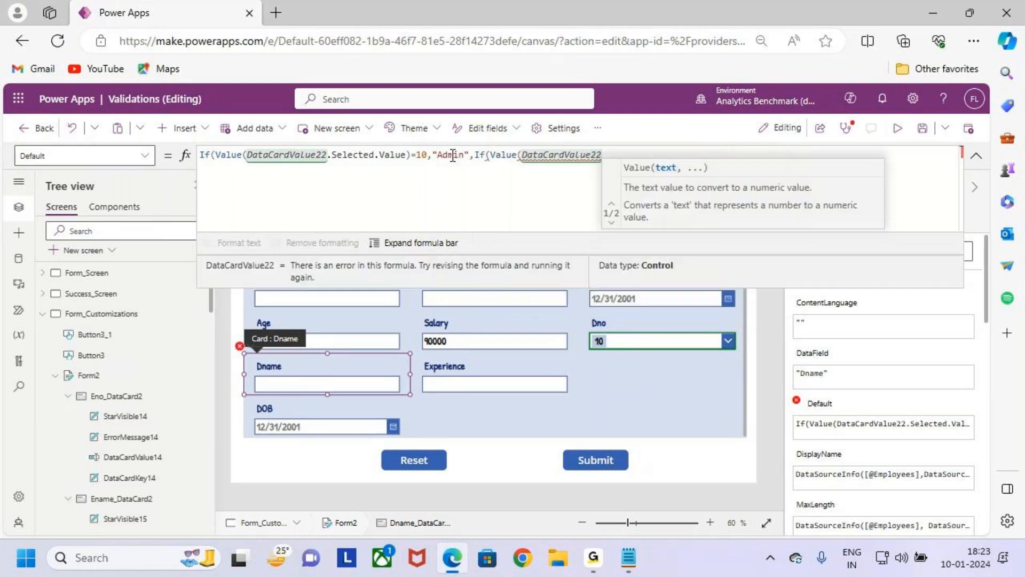
{"action": "type", "text": ".SelectedItems"}
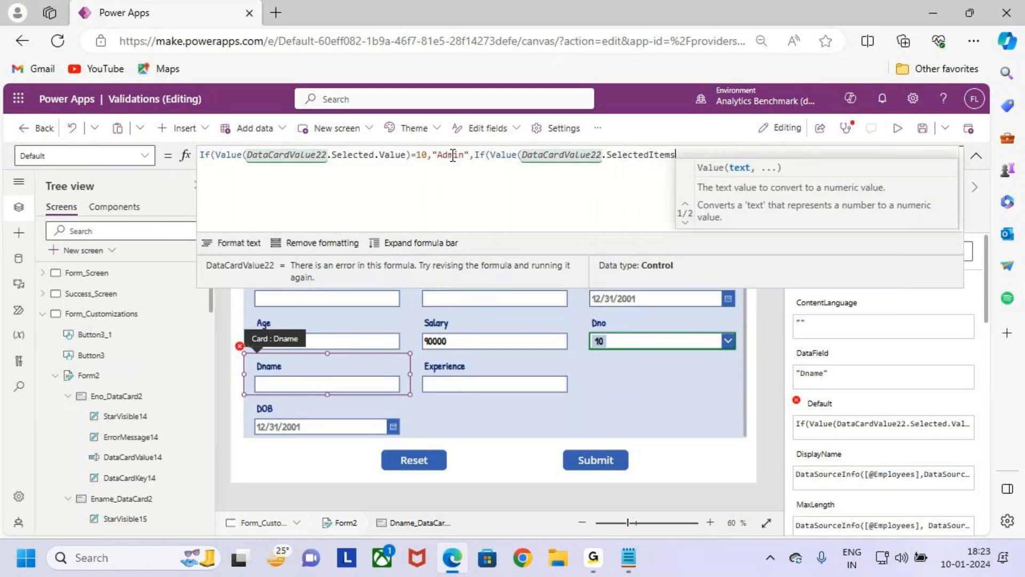
{"action": "key", "text": "BackSpace"}
{"action": "key", "text": "BackSpace"}
{"action": "key", "text": "BackSpace"}
{"action": "key", "text": "BackSpace"}
{"action": "key", "text": "BackSpace"}
{"action": "key", "text": "BackSpace"}
{"action": "key", "text": "BackSpace"}
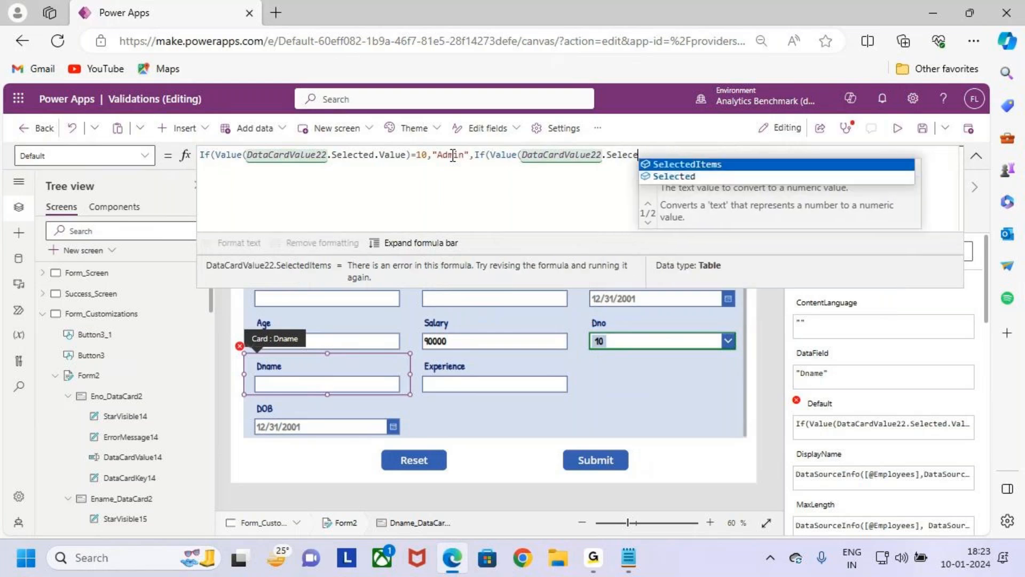
{"action": "key", "text": "BackSpace"}
{"action": "type", "text": "ted.val"}
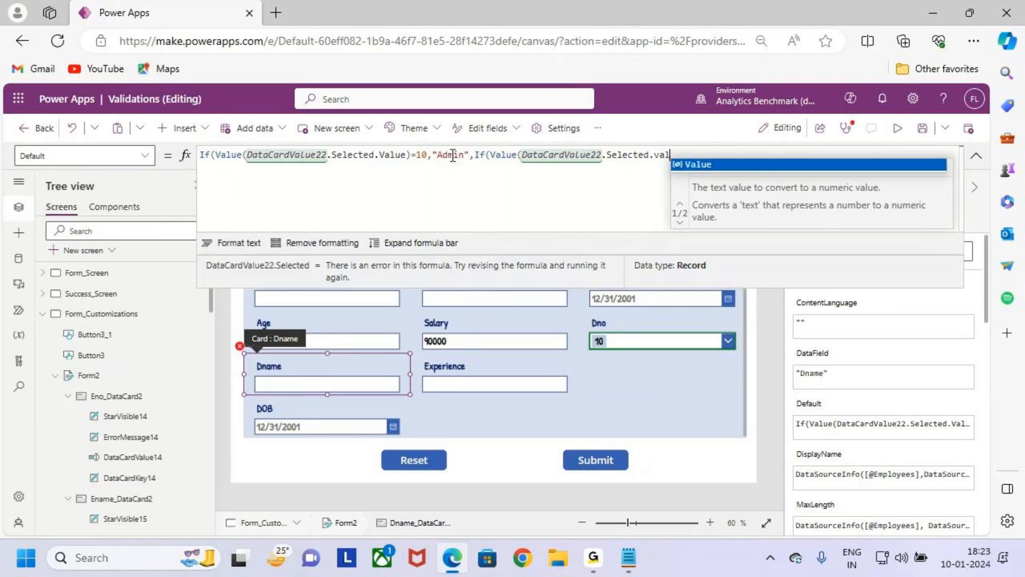
{"action": "key", "text": "Tab"}
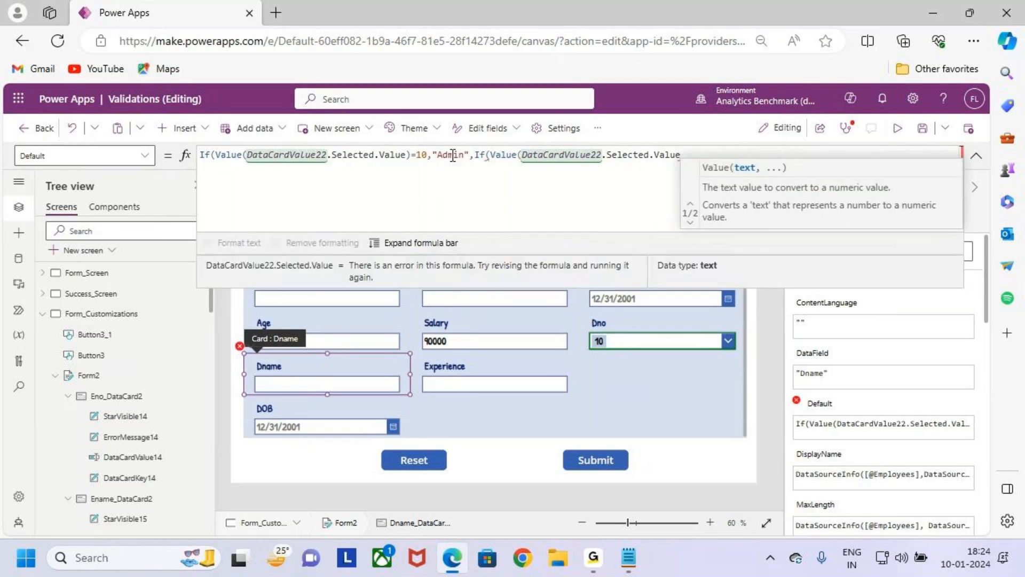
- Close the second Value call, compare it with 20 and return "DEv" when it matches
{"action": "type", "text": ")=20"}
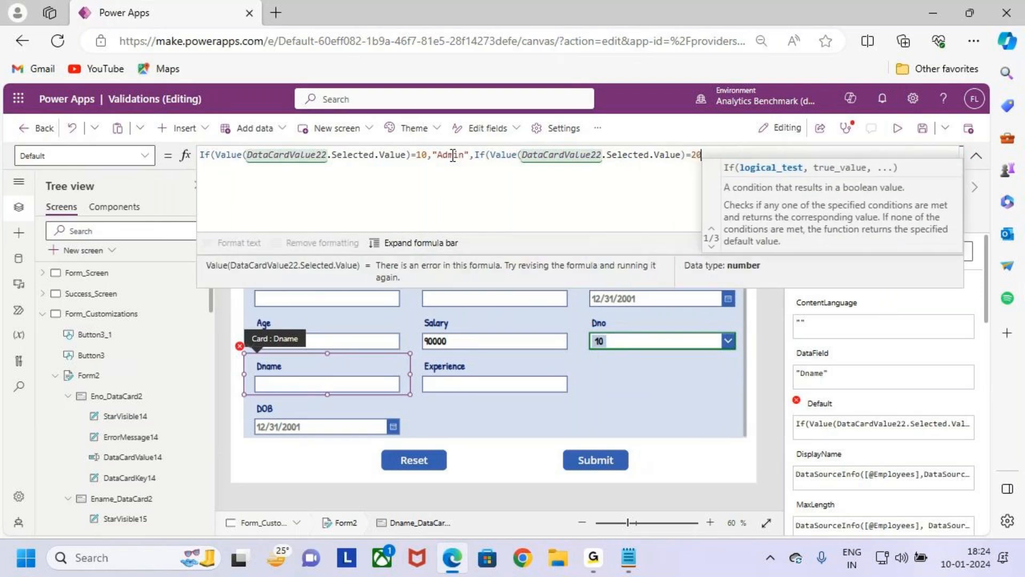
{"action": "type", "text": ",\"DEv"}
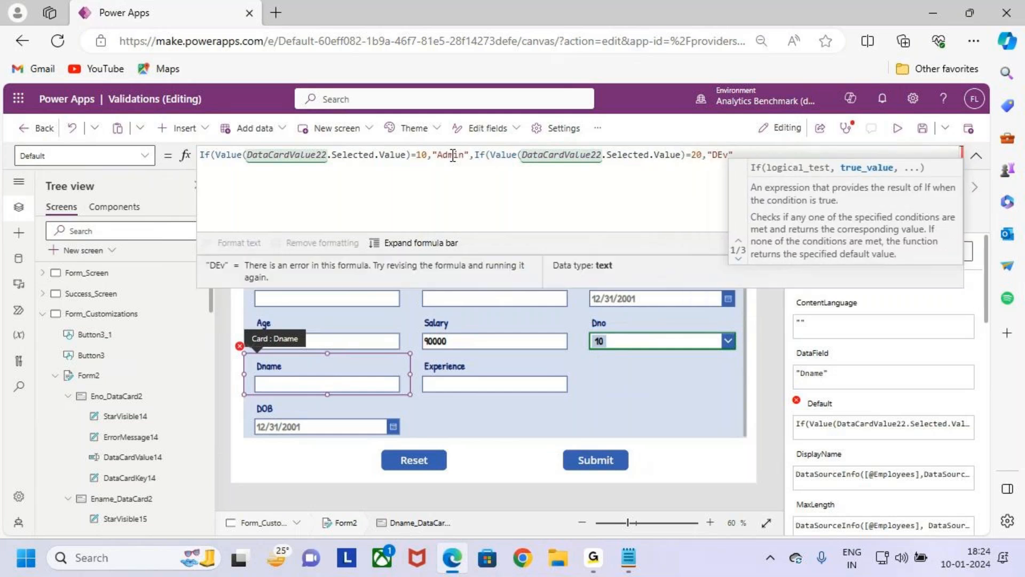
{"action": "type", "text": "\","}
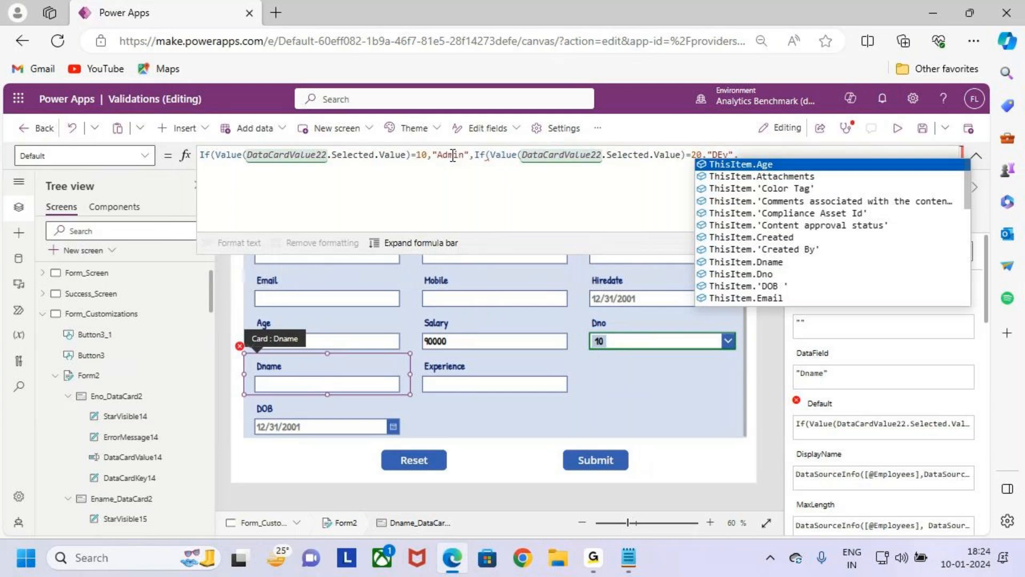
{"action": "type", "text": "if"}
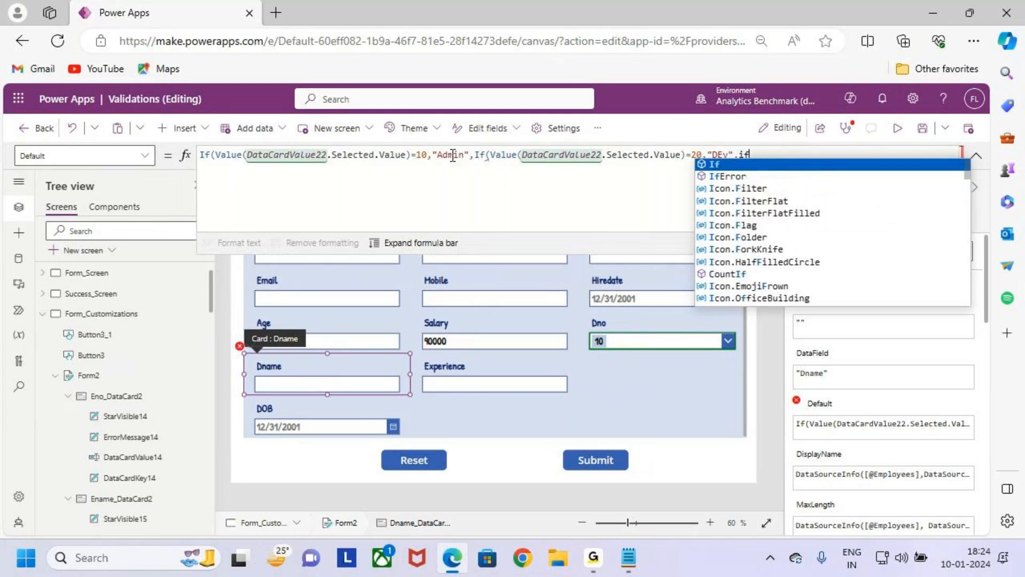
{"action": "type", "text": "(M"}
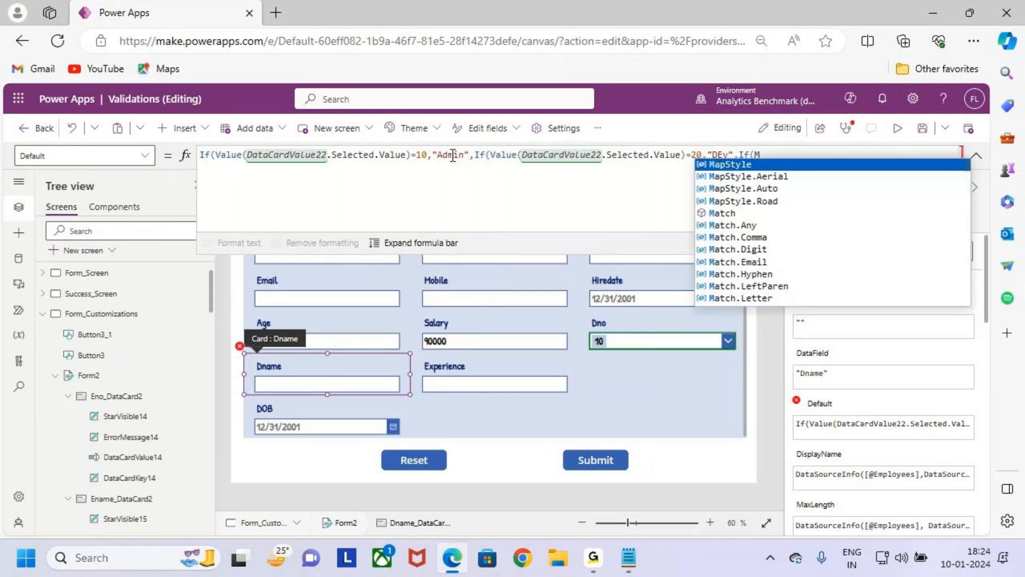
- Nest a third If with Value(DataCardValue22.Selected.Value) as the else branch of the second one
{"action": "key", "text": "BackSpace"}
{"action": "type", "text": "v\",If(Val"}
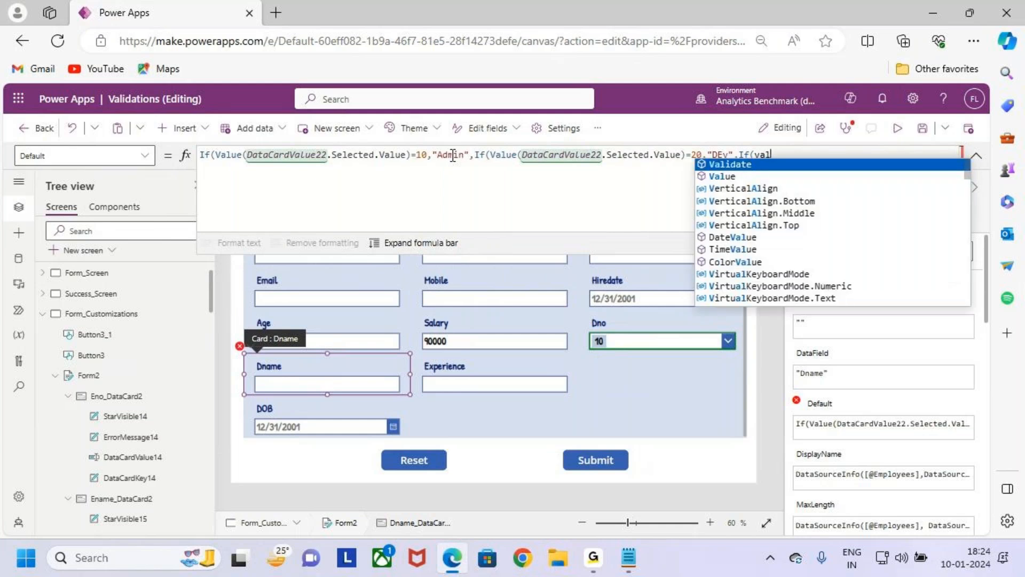
{"action": "type", "text": "ue"}
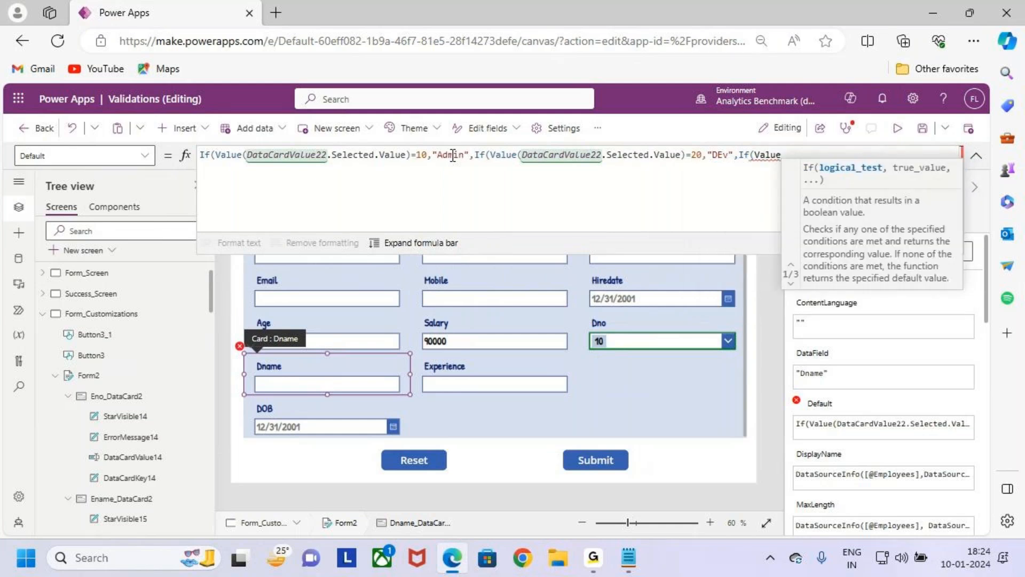
{"action": "type", "text": "(DataCardValue22"}
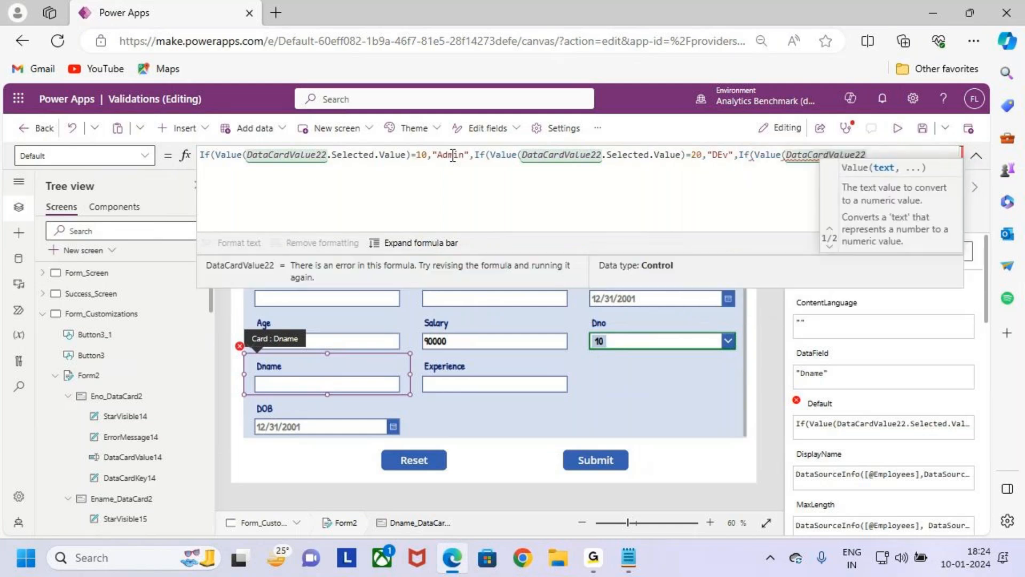
{"action": "type", "text": ".selec"}
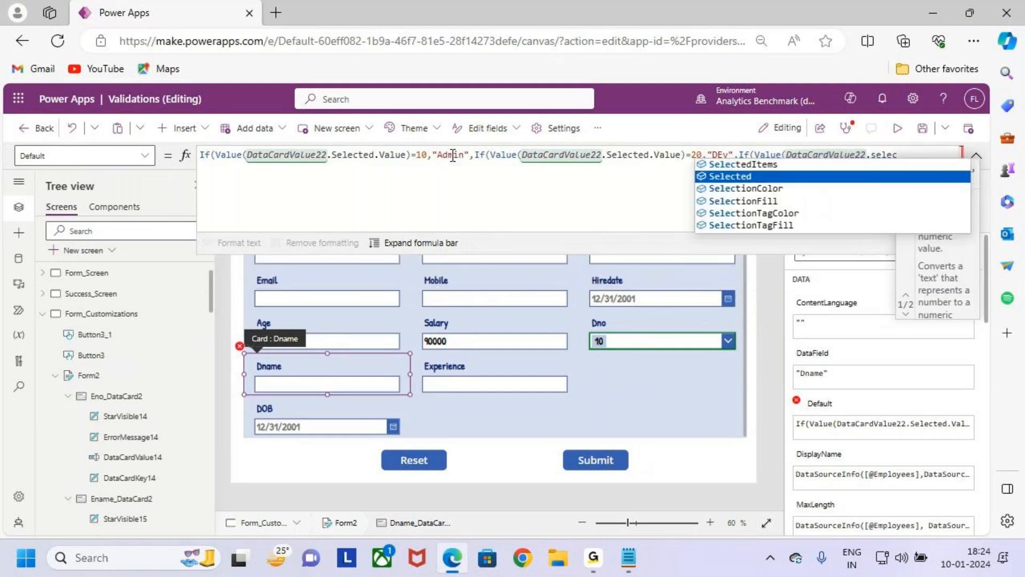
{"action": "key", "text": "Tab"}
{"action": "type", "text": ".Selected.Value)"}
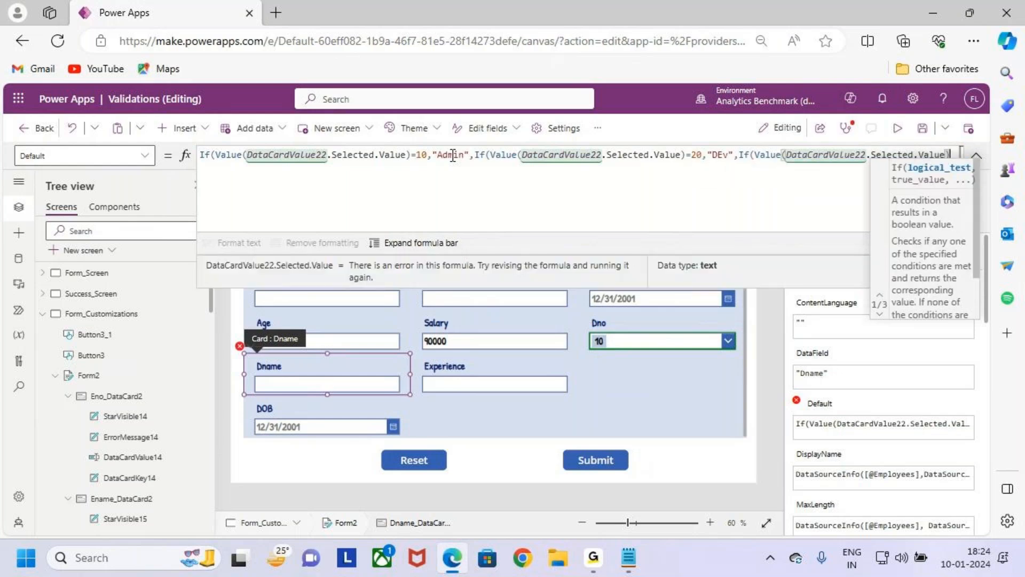
{"action": "type", "text": "=30,\""}
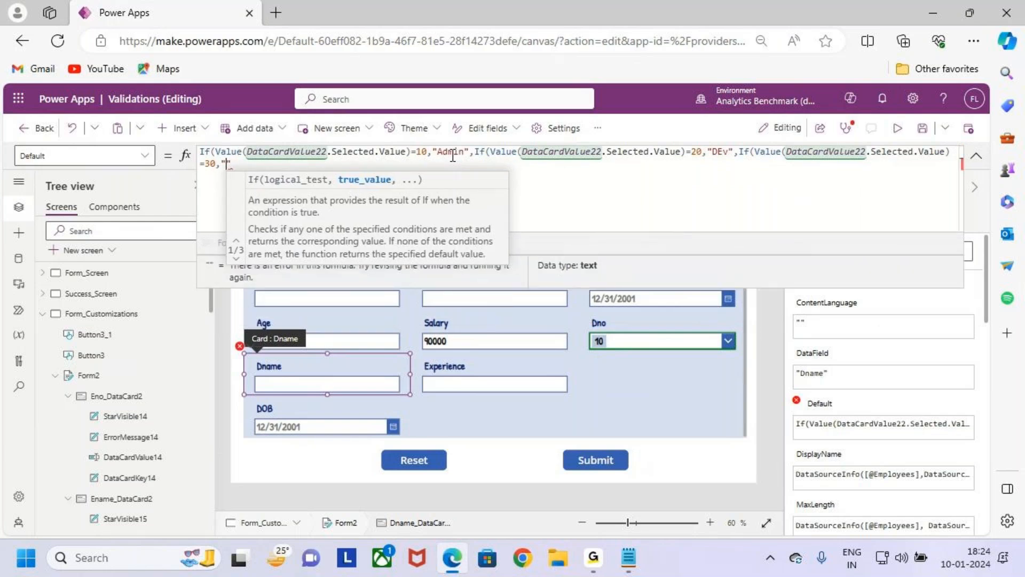
- Compare the third Value call with 30, start its text result, and check the department name in the Form Customizations notes
{"action": "mouse_move", "coordinate": [628, 565]}
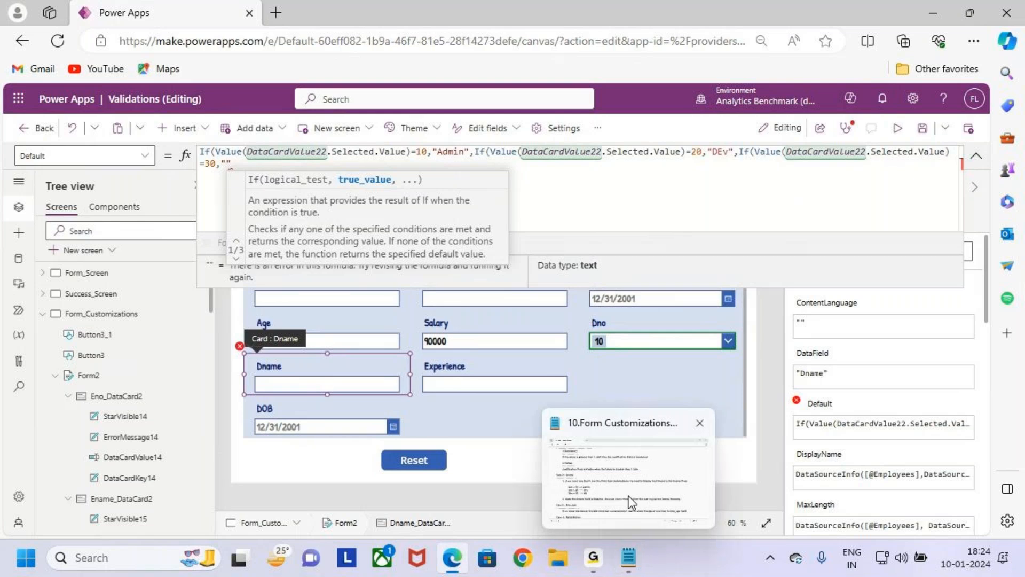
{"action": "left_click", "coordinate": [629, 495]}
{"action": "key", "text": "alt+Tab"}
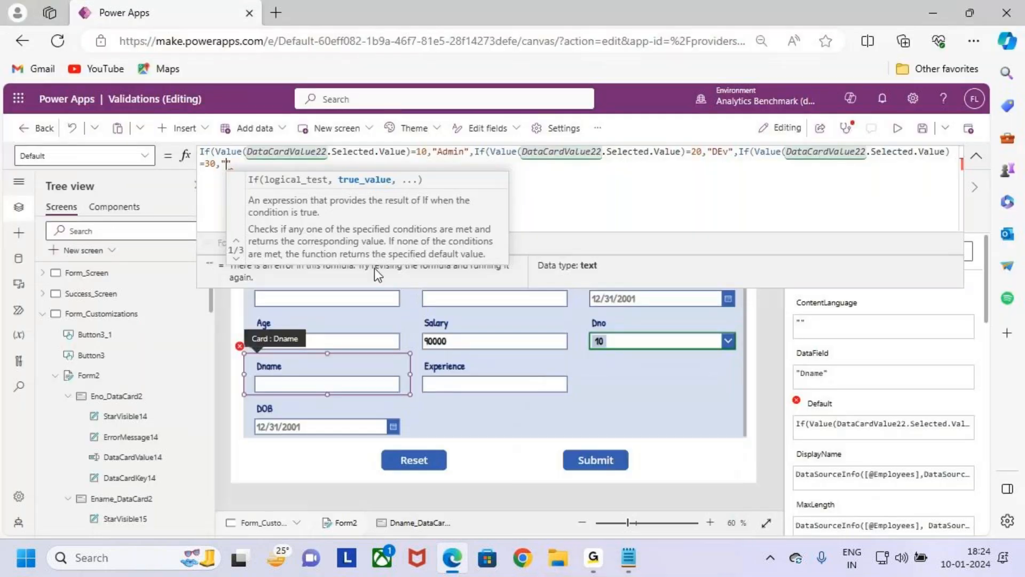
{"action": "key", "text": "BackSpace"}
{"action": "type", "text": "hr\""}
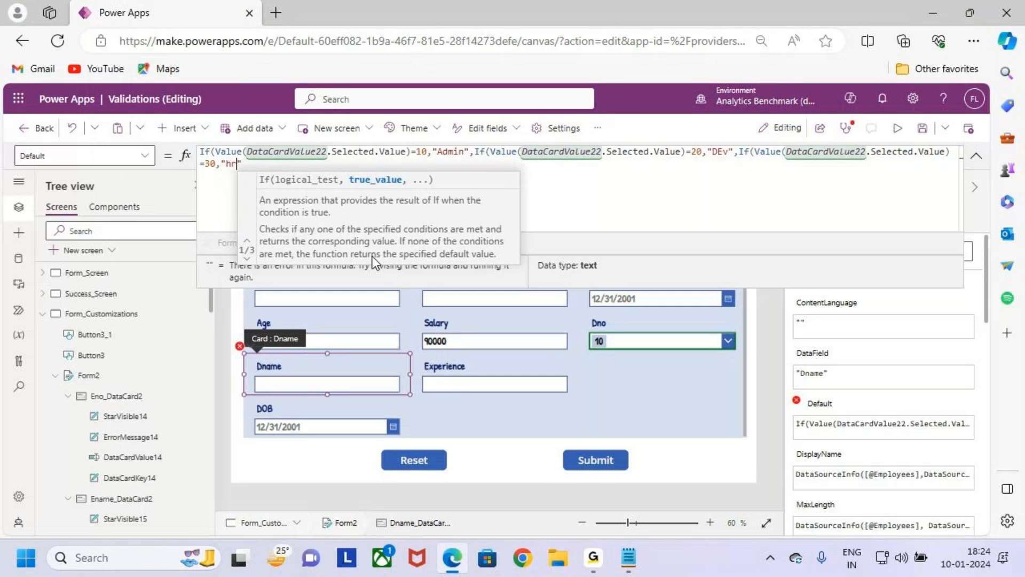
{"action": "key", "text": "BackSpace"}
{"action": "key", "text": "Caps_Lock"}
{"action": "key", "text": "BackSpace"}
{"action": "key", "text": "BackSpace"}
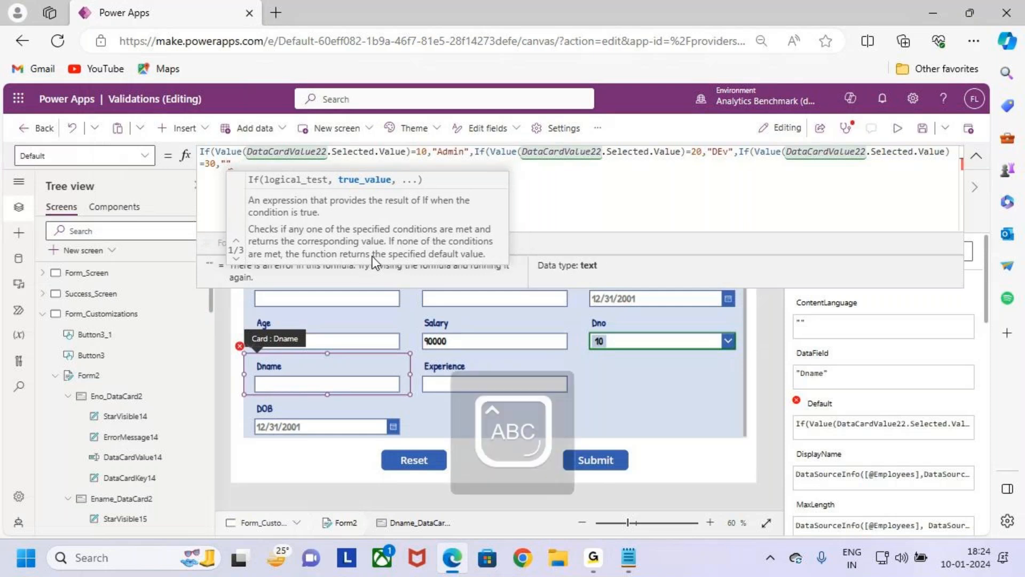
- Return "HR" for the 30 condition and close all three nested If functions in the Dname Default formula
{"action": "type", "text": "\""}
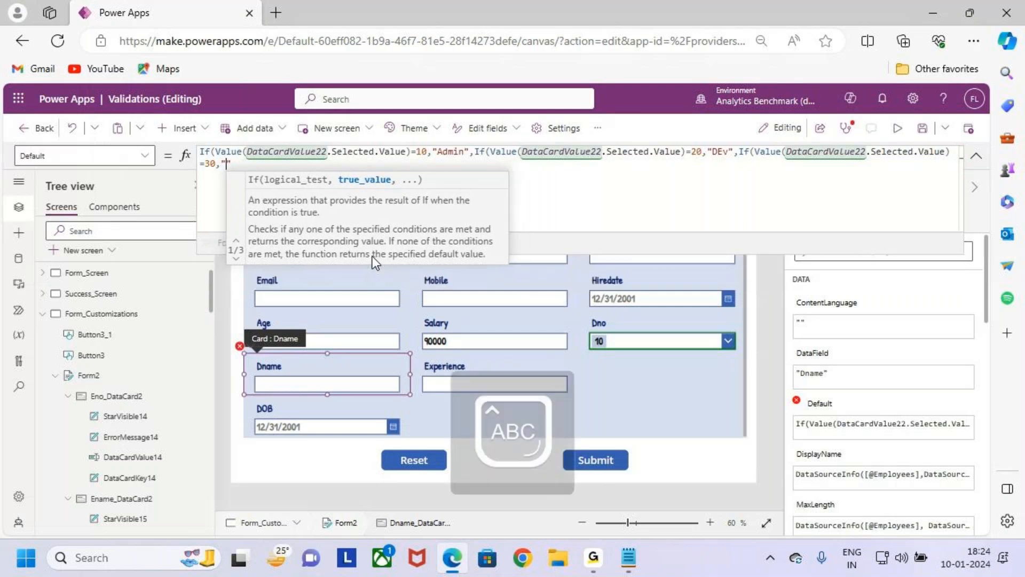
{"action": "type", "text": "H"}
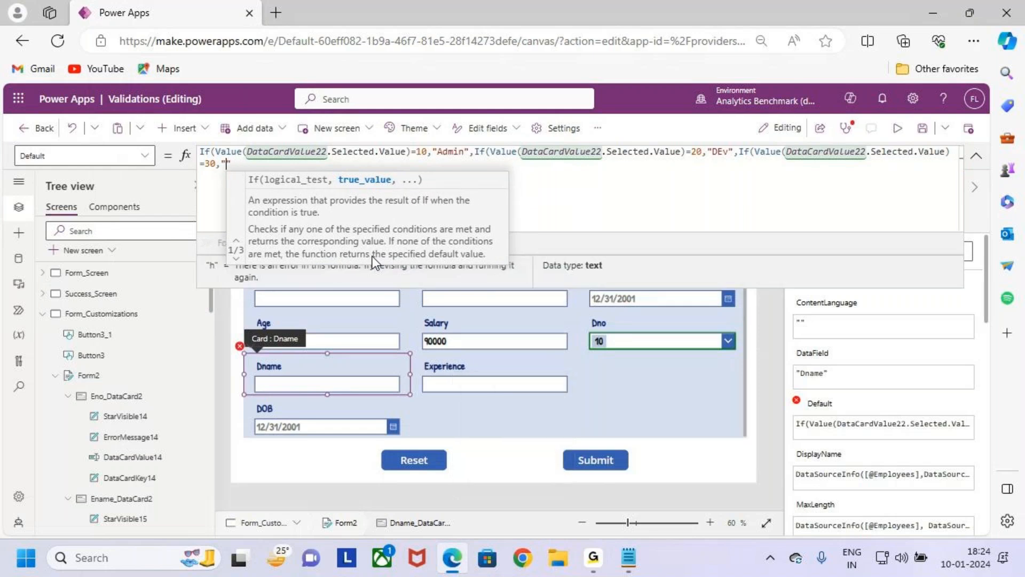
{"action": "key", "text": "Caps_Lock"}
{"action": "type", "text": "R"}
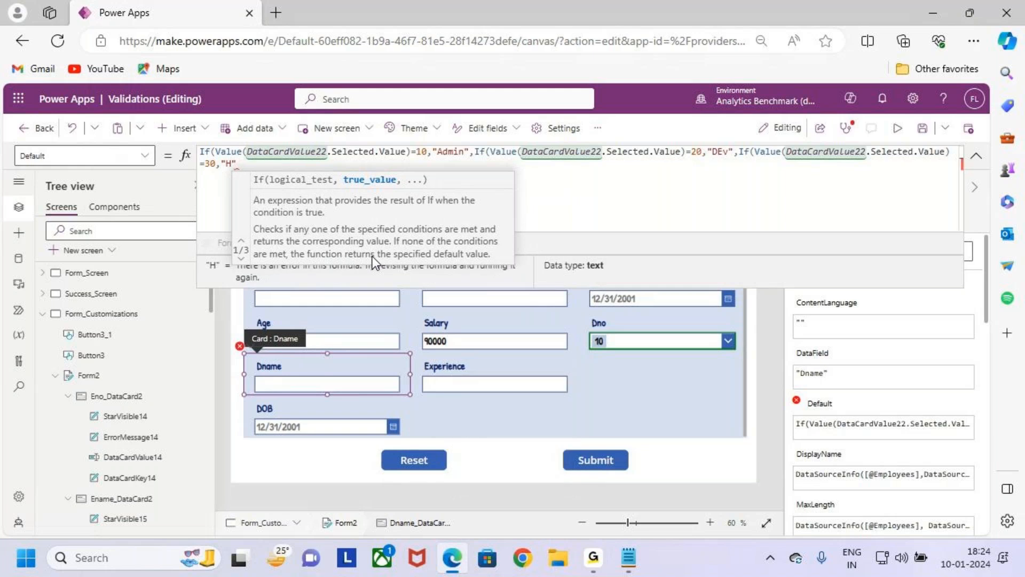
{"action": "type", "text": "\")"}
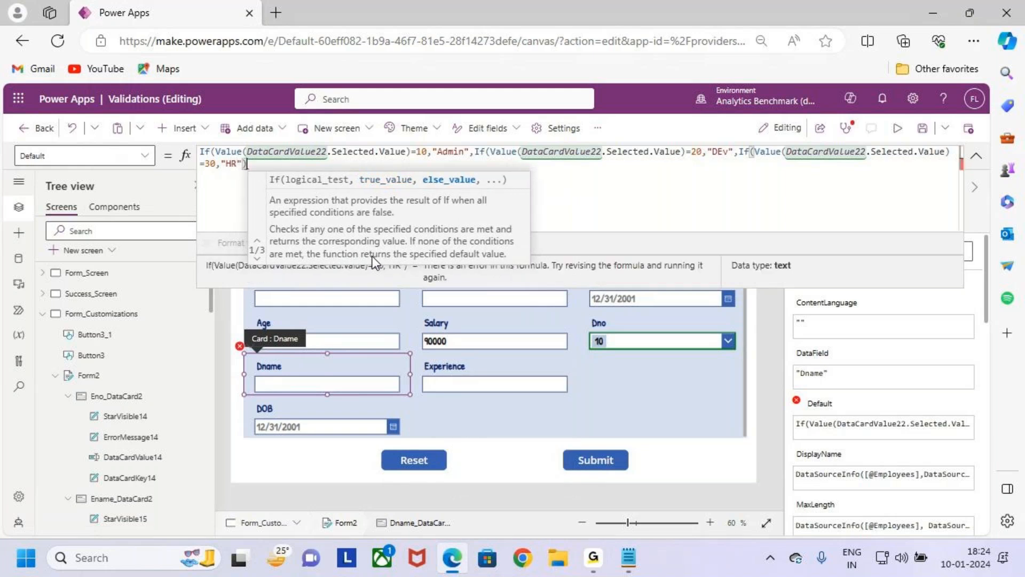
{"action": "type", "text": ")"}
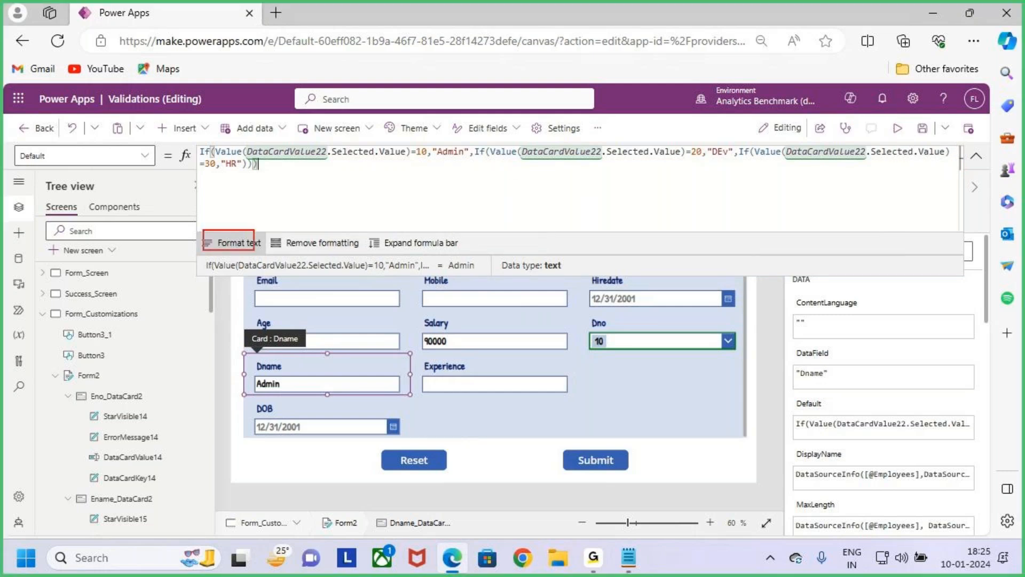
- Format the Dname Default formula onto separate lines and expand the formula bar to review its three nested conditions
{"action": "left_click", "coordinate": [241, 247]}
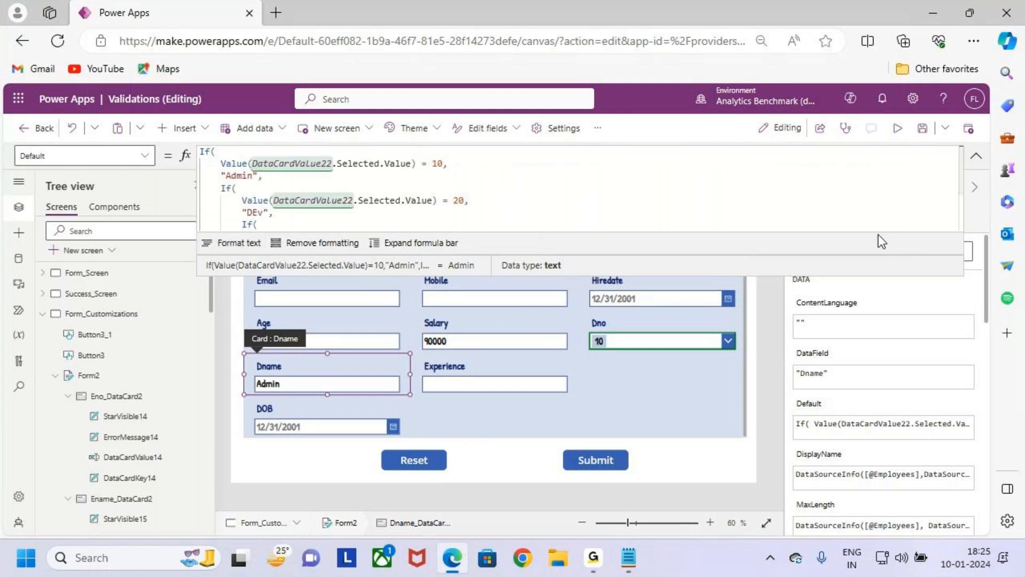
{"action": "left_click", "coordinate": [415, 245]}
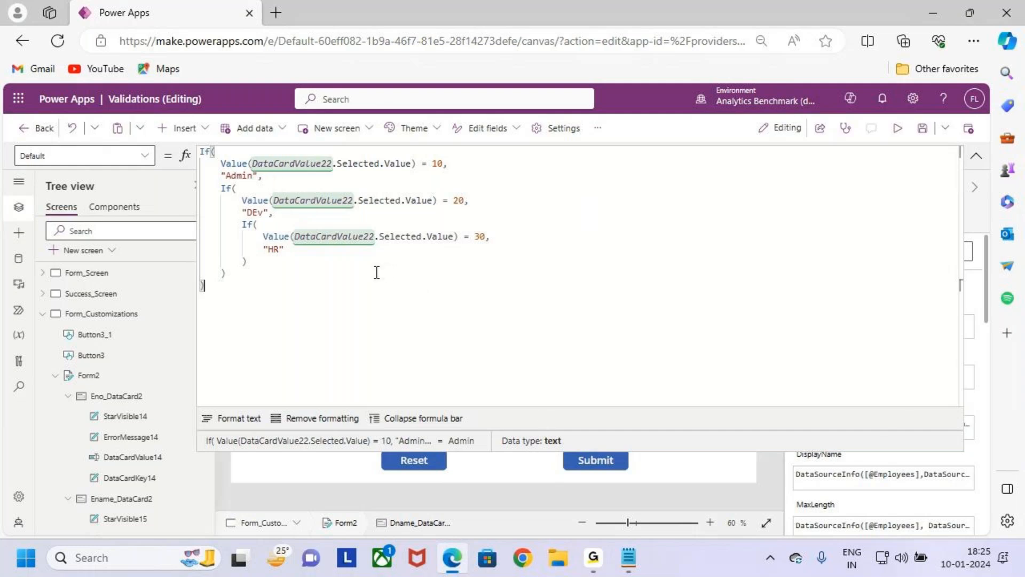
{"action": "left_click_drag", "start_coordinate": [251, 153], "coordinate": [411, 171]}
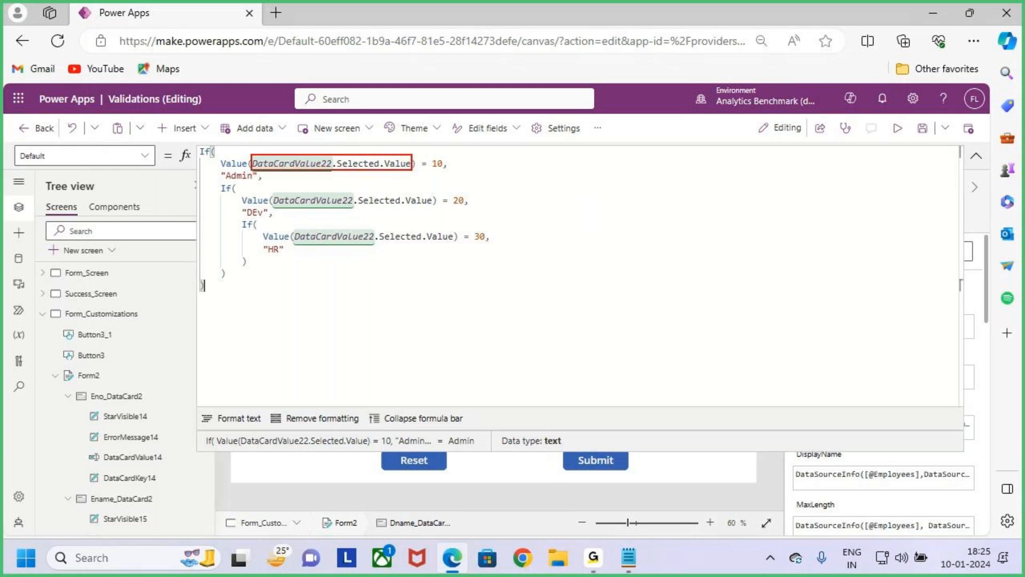
{"action": "left_click_drag", "start_coordinate": [431, 173], "coordinate": [446, 170]}
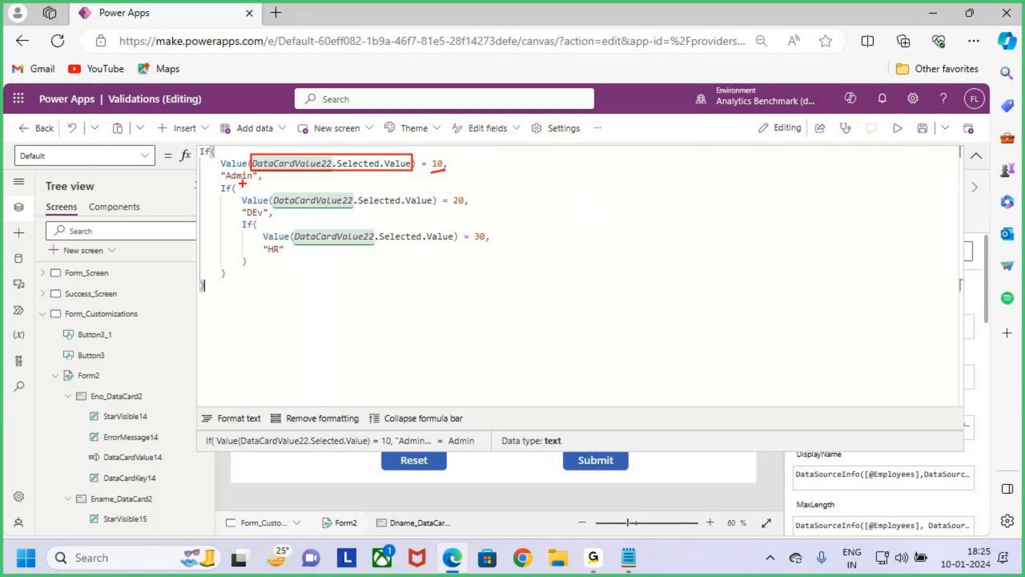
{"action": "mouse_move", "coordinate": [233, 182]}
{"action": "left_mouse_down"}
{"action": "mouse_move", "coordinate": [435, 208]}
{"action": "mouse_move", "coordinate": [483, 203]}
{"action": "left_mouse_up"}
{"action": "left_click_drag", "start_coordinate": [249, 218], "coordinate": [273, 217]}
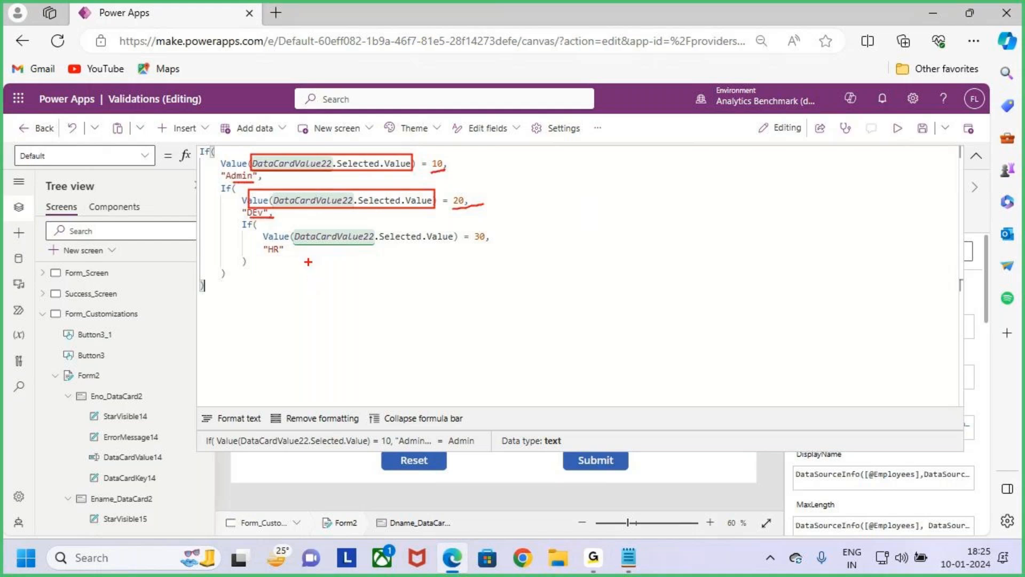
{"action": "left_click_drag", "start_coordinate": [338, 244], "coordinate": [410, 244]}
{"action": "left_click_drag", "start_coordinate": [273, 260], "coordinate": [294, 256]}
{"action": "key", "text": "Escape"}
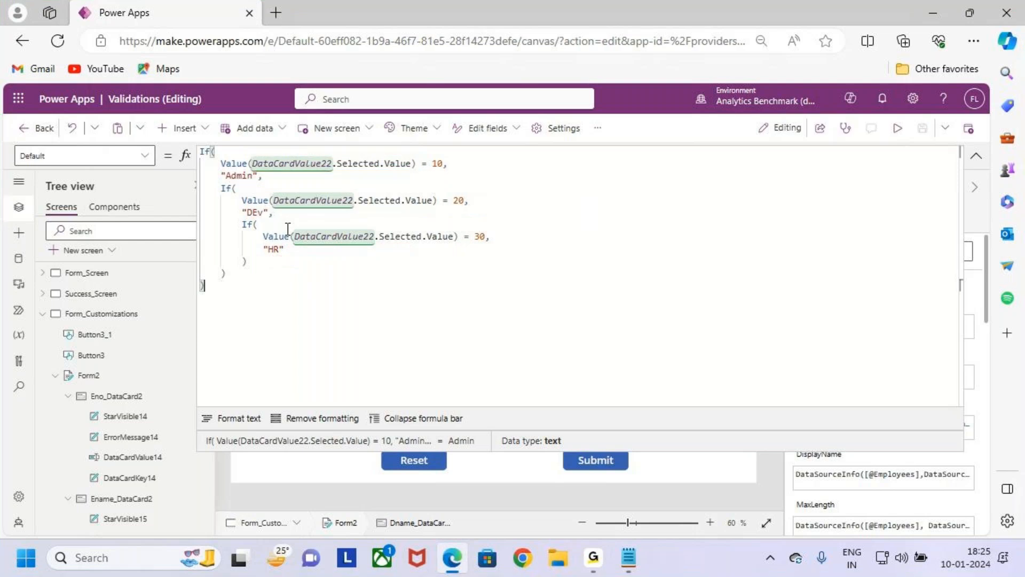
- Change the Dname formula's results to "DEV" for the 20 condition and "ADMIN" for the 10 condition
{"action": "left_click", "coordinate": [274, 214]}
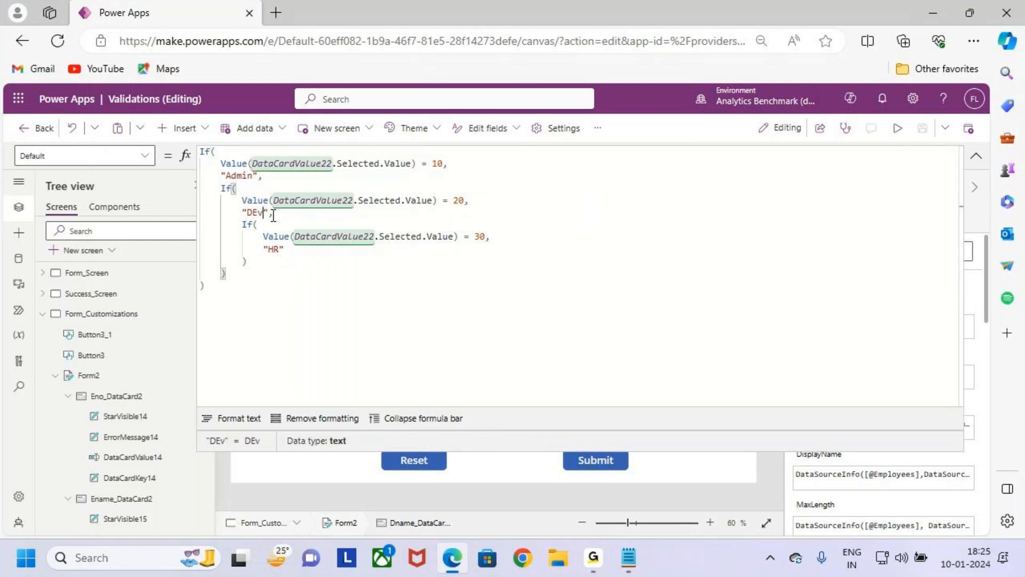
{"action": "key", "text": "BackSpace"}
{"action": "key", "text": "Caps_Lock"}
{"action": "type", "text": "V"}
{"action": "double_click", "coordinate": [241, 176]}
{"action": "key", "text": "Caps_Lock"}
{"action": "key", "text": "Caps_Lock"}
{"action": "type", "text": "ADMIN"}
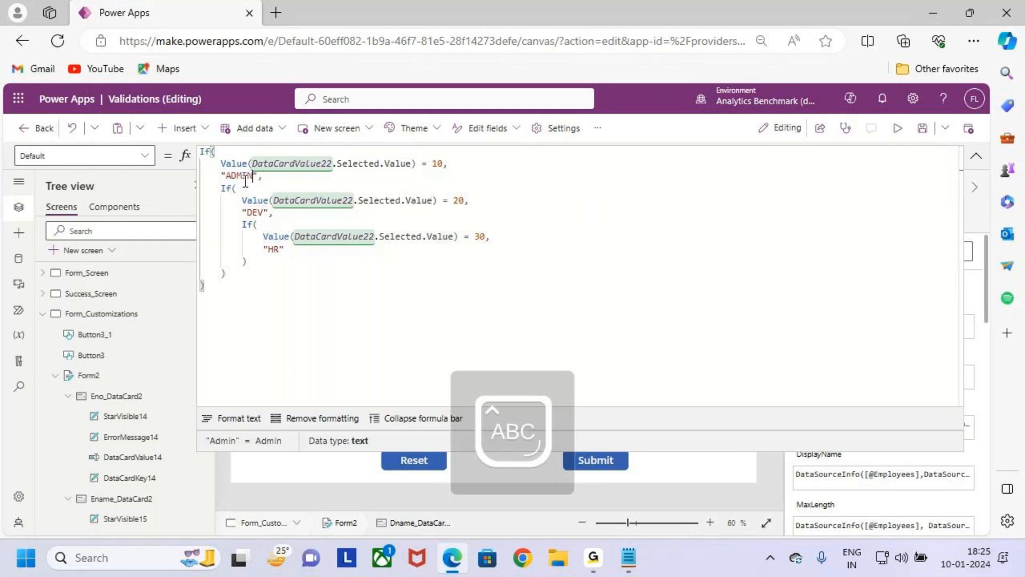
{"action": "left_click", "coordinate": [359, 260]}
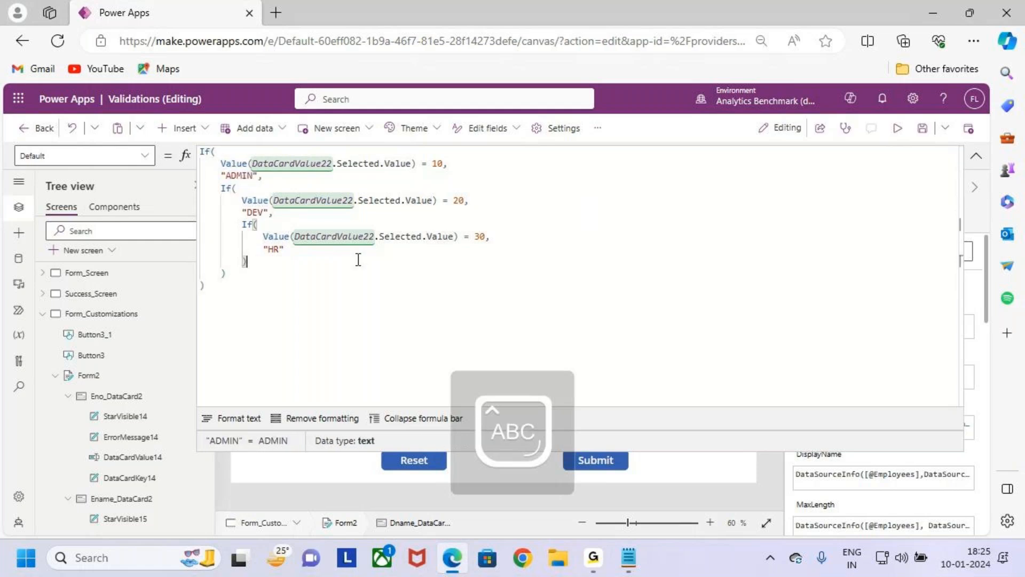
- Save the app, preview the form and select Dno 20 to check the Dname field
{"action": "left_click", "coordinate": [922, 128]}
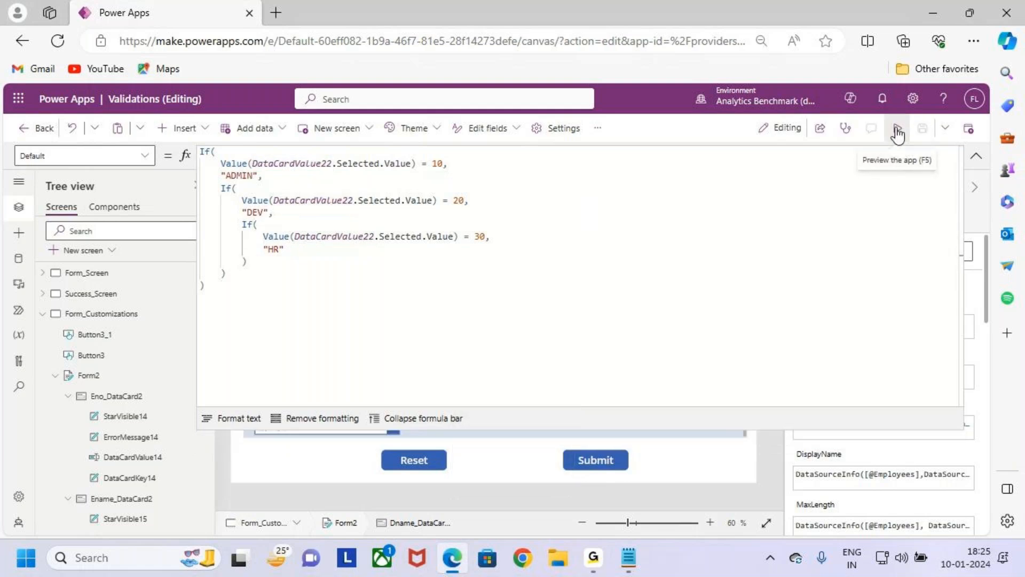
{"action": "left_click", "coordinate": [897, 131]}
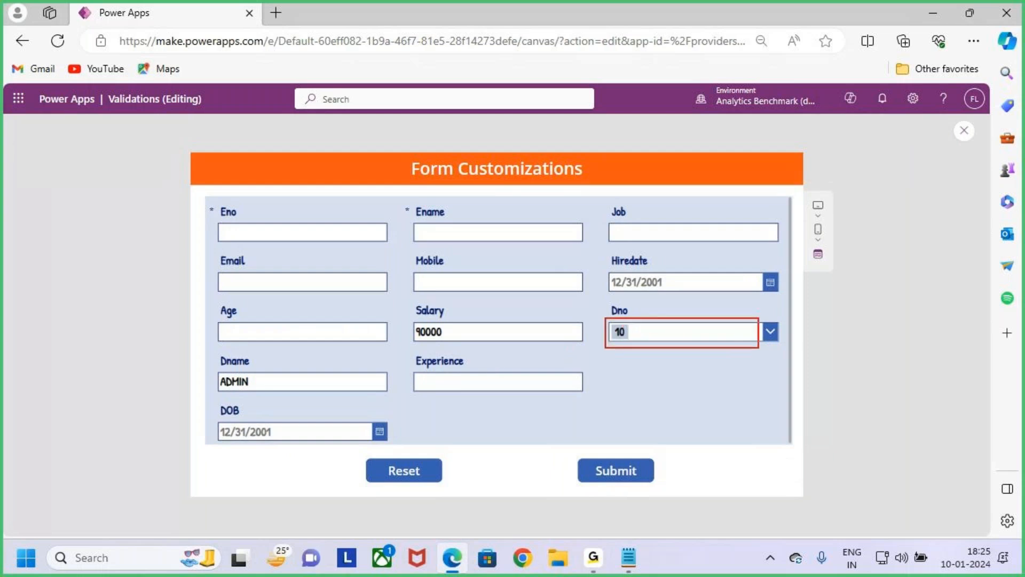
{"action": "left_click_drag", "start_coordinate": [203, 366], "coordinate": [342, 400]}
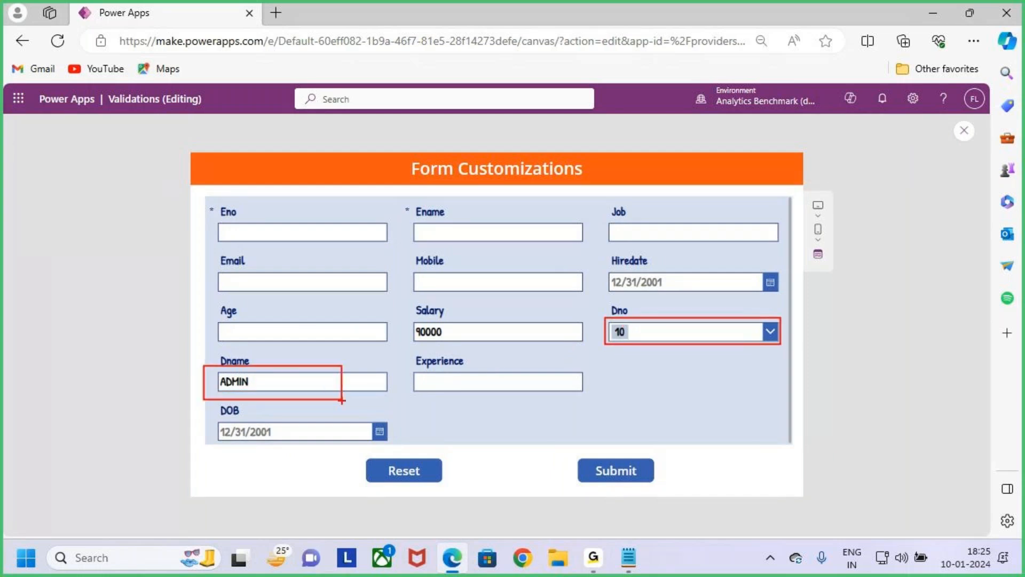
{"action": "left_click", "coordinate": [667, 334]}
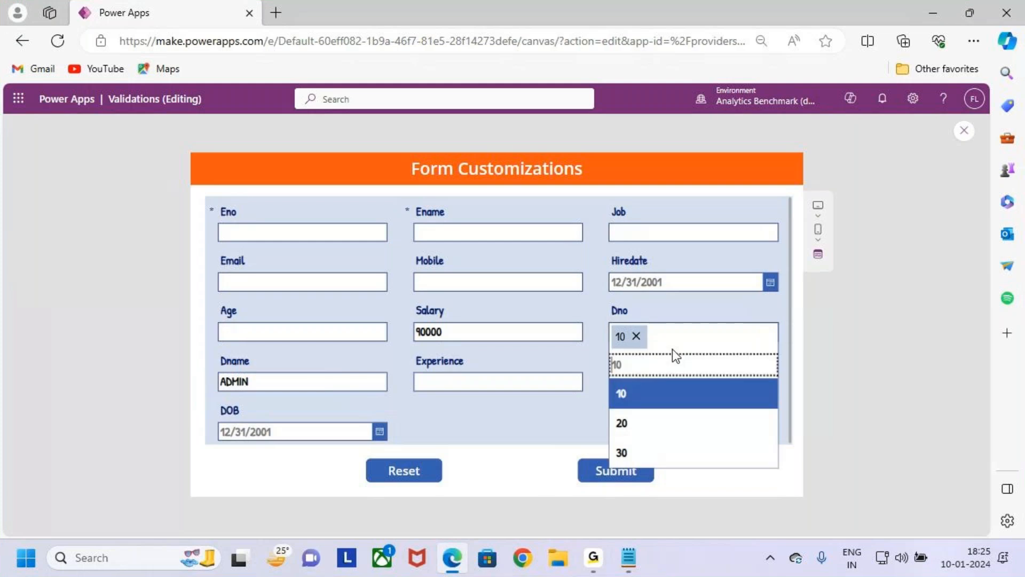
{"action": "left_click", "coordinate": [690, 422]}
{"action": "key", "text": "ctrl+2"}
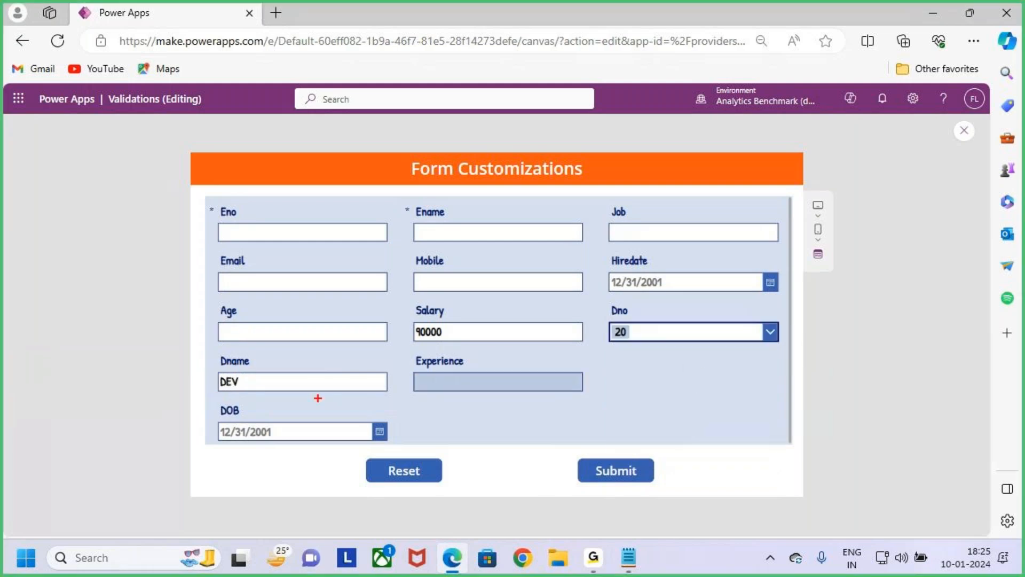
{"action": "left_click_drag", "start_coordinate": [213, 358], "coordinate": [353, 407]}
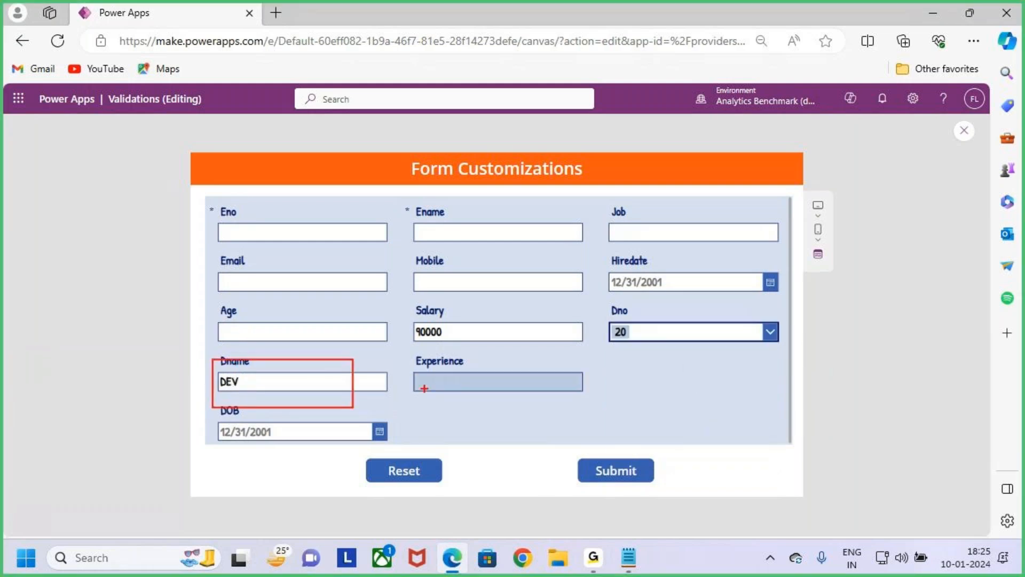
{"action": "key", "text": "Escape"}
- Select Dno 30 and 10 in turn in the preview to check the Dname filled in for each
{"action": "left_click", "coordinate": [648, 337]}
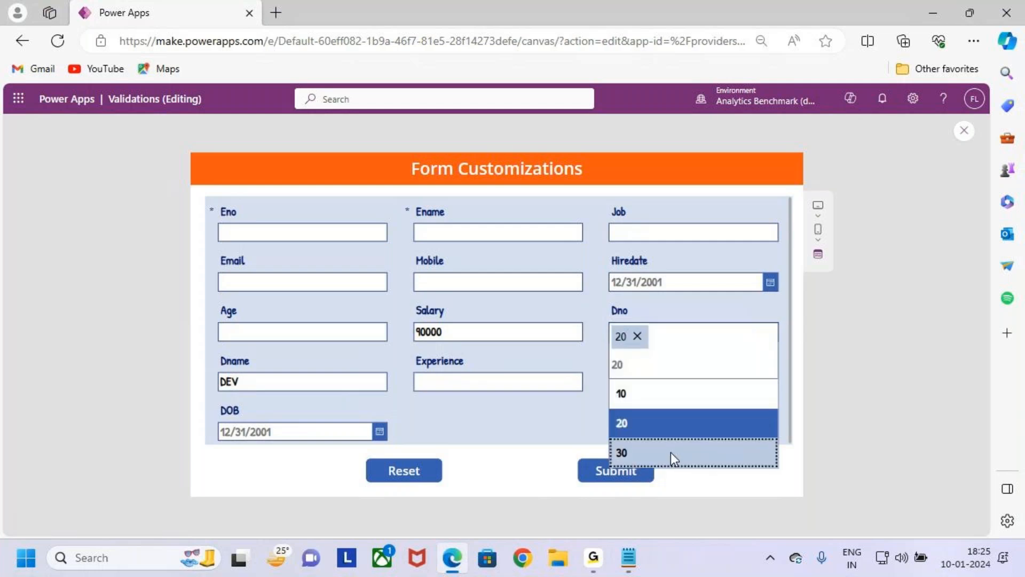
{"action": "left_click", "coordinate": [670, 453]}
{"action": "key", "text": "ctrl+2"}
{"action": "left_click_drag", "start_coordinate": [210, 357], "coordinate": [361, 417]}
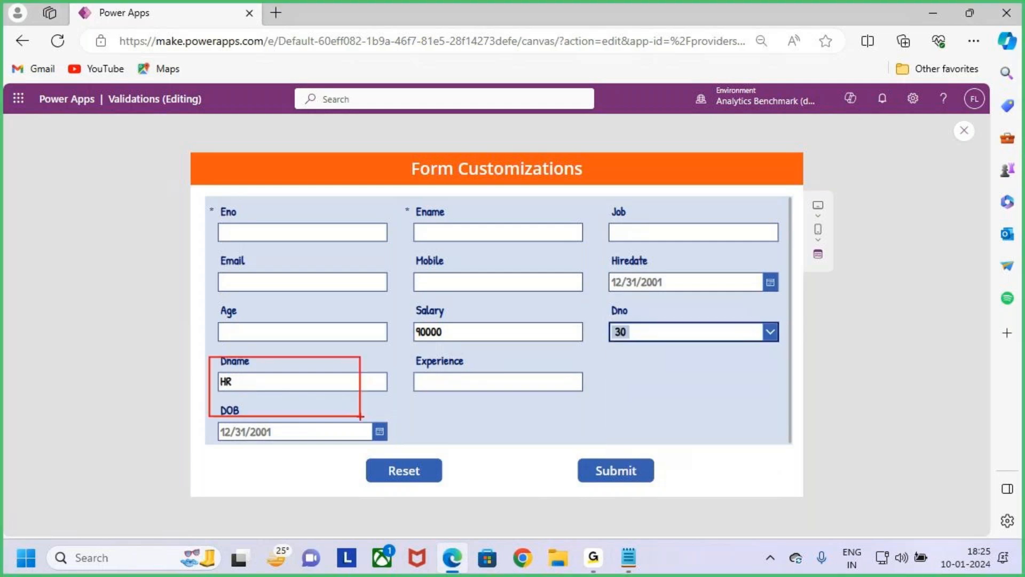
{"action": "key", "text": "Escape"}
{"action": "left_click", "coordinate": [770, 333]}
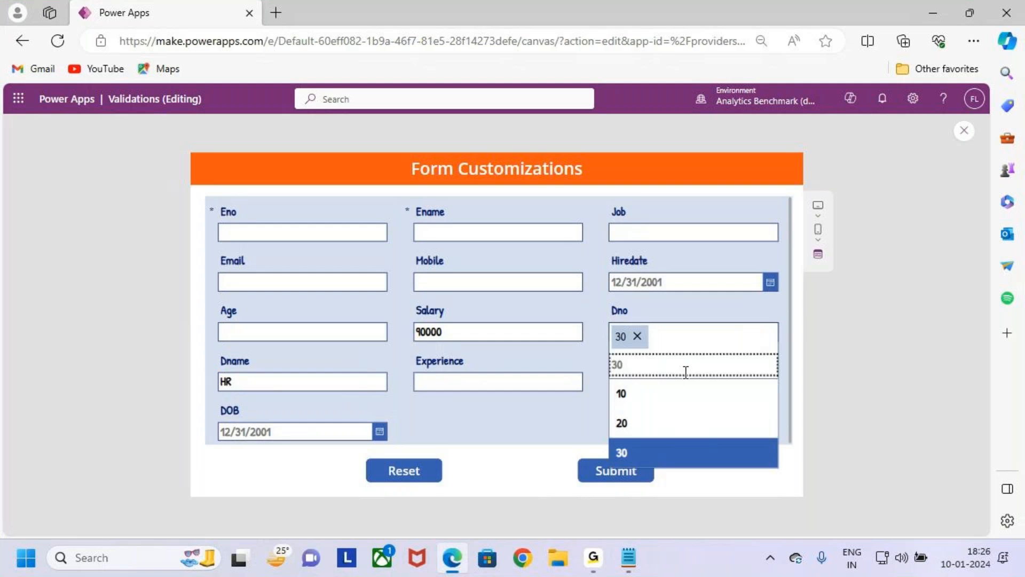
{"action": "left_click", "coordinate": [689, 392]}
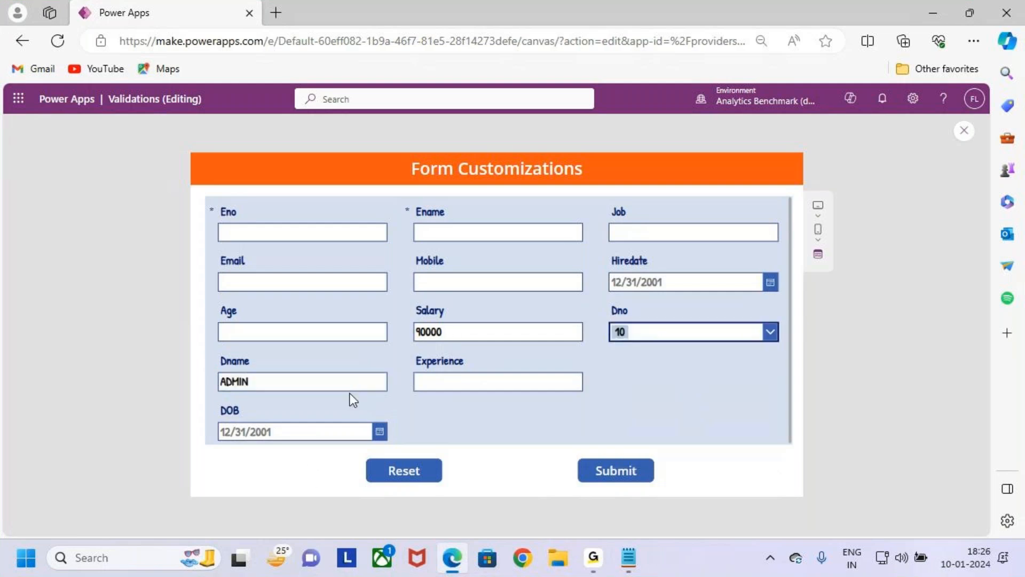
{"action": "key", "text": "ctrl+2"}
{"action": "left_click_drag", "start_coordinate": [207, 352], "coordinate": [403, 402]}
{"action": "left_click_drag", "start_coordinate": [627, 320], "coordinate": [635, 326]}
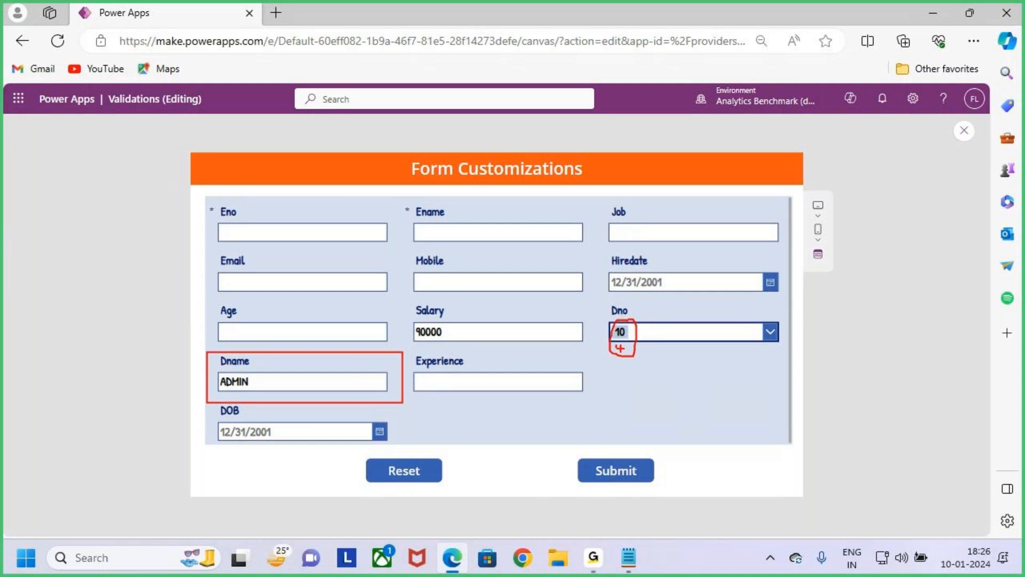
{"action": "mouse_move", "coordinate": [618, 346]}
{"action": "left_mouse_down"}
{"action": "mouse_move", "coordinate": [574, 315]}
{"action": "mouse_move", "coordinate": [369, 327]}
{"action": "mouse_move", "coordinate": [345, 357]}
{"action": "mouse_move", "coordinate": [376, 350]}
{"action": "left_mouse_up"}
{"action": "key", "text": "Escape"}
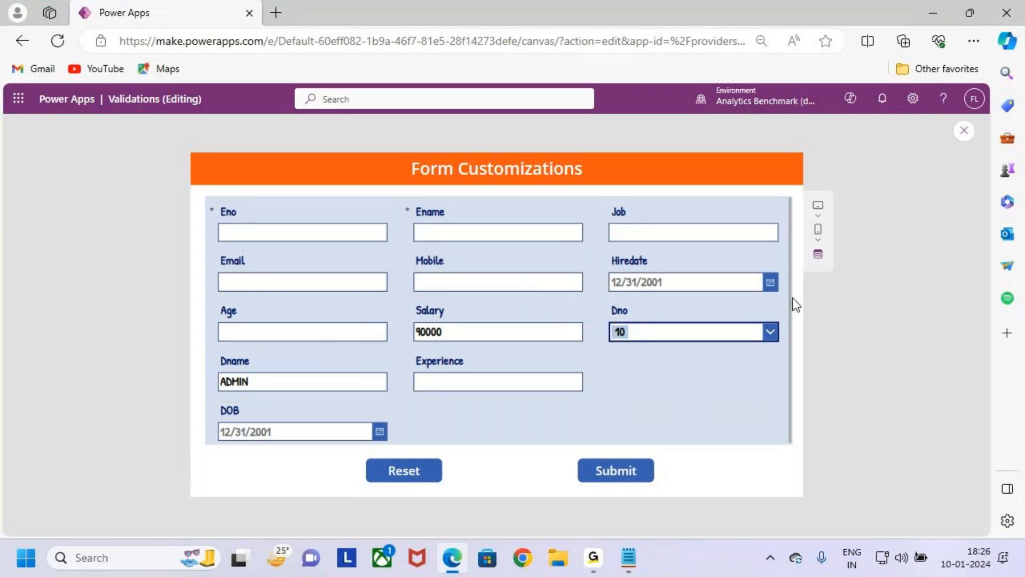
- Leave the preview and set the 10 condition's result to "Admin" in the Dname card's Default formula
{"action": "left_click", "coordinate": [965, 134]}
{"action": "left_click", "coordinate": [615, 378]}
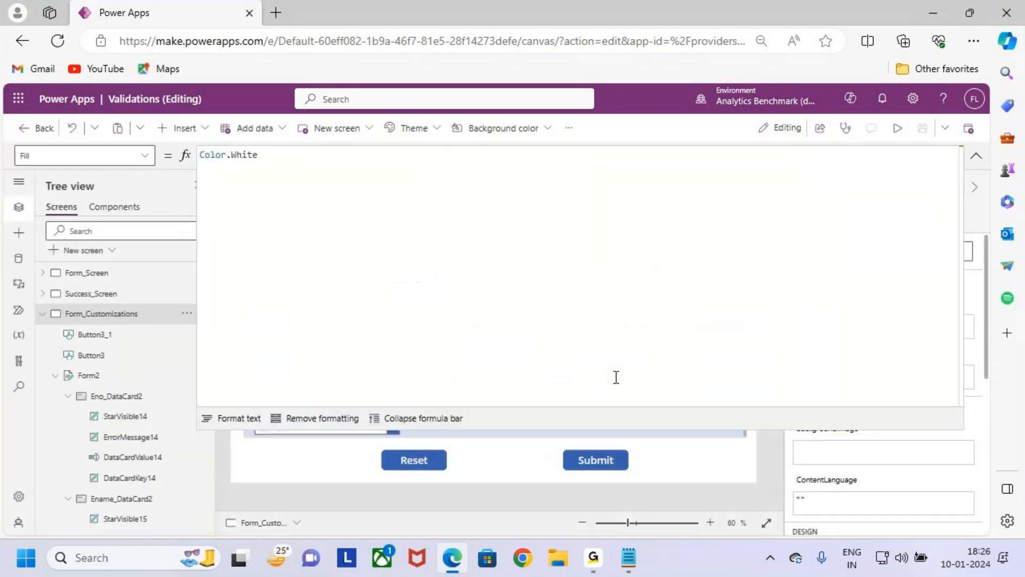
{"action": "left_click", "coordinate": [976, 156]}
{"action": "left_click", "coordinate": [318, 388]}
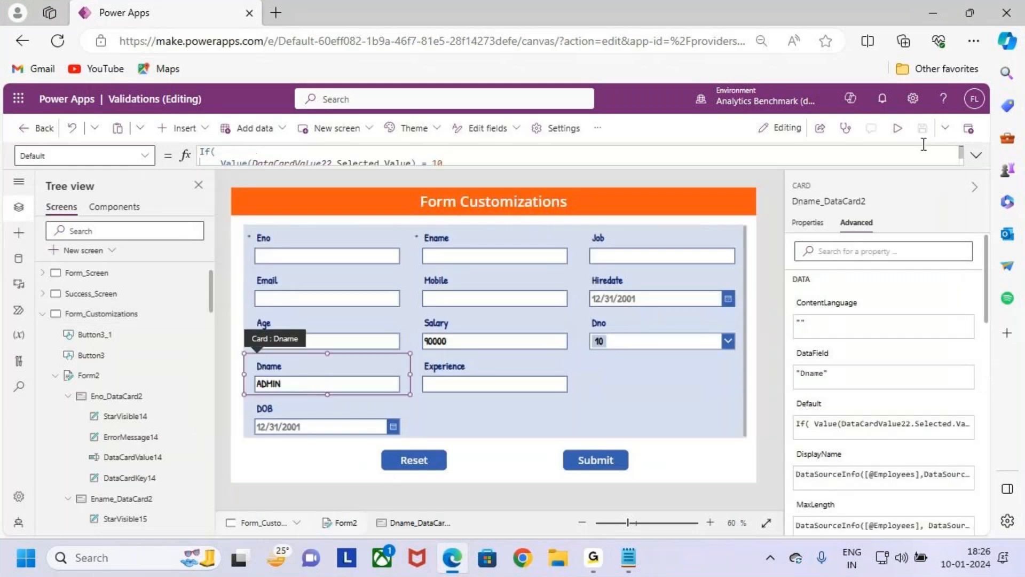
{"action": "left_click", "coordinate": [976, 155]}
{"action": "double_click", "coordinate": [244, 175]}
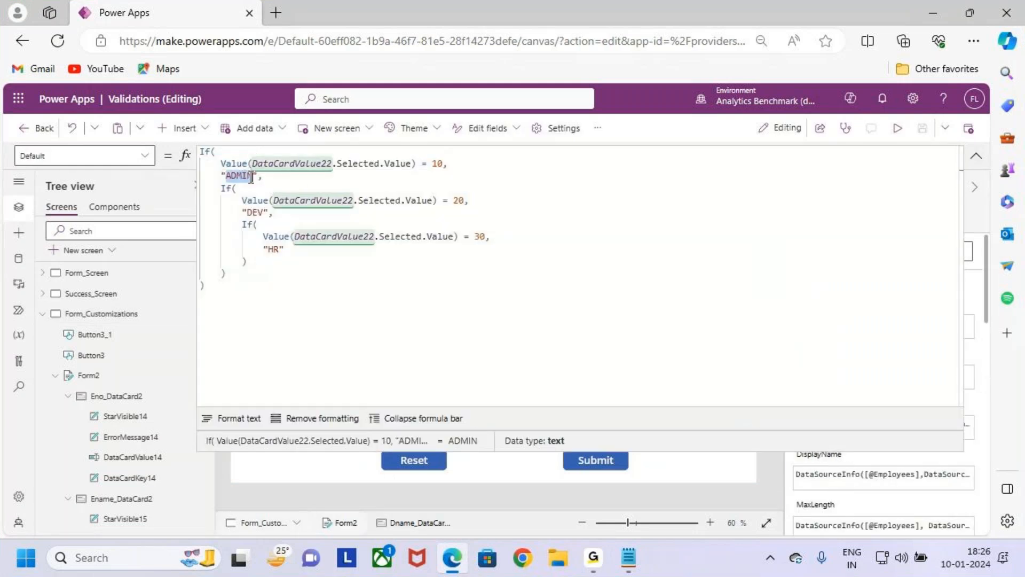
{"action": "key", "text": "Caps_Lock"}
{"action": "type", "text": "A"}
{"action": "type", "text": "dmin"}
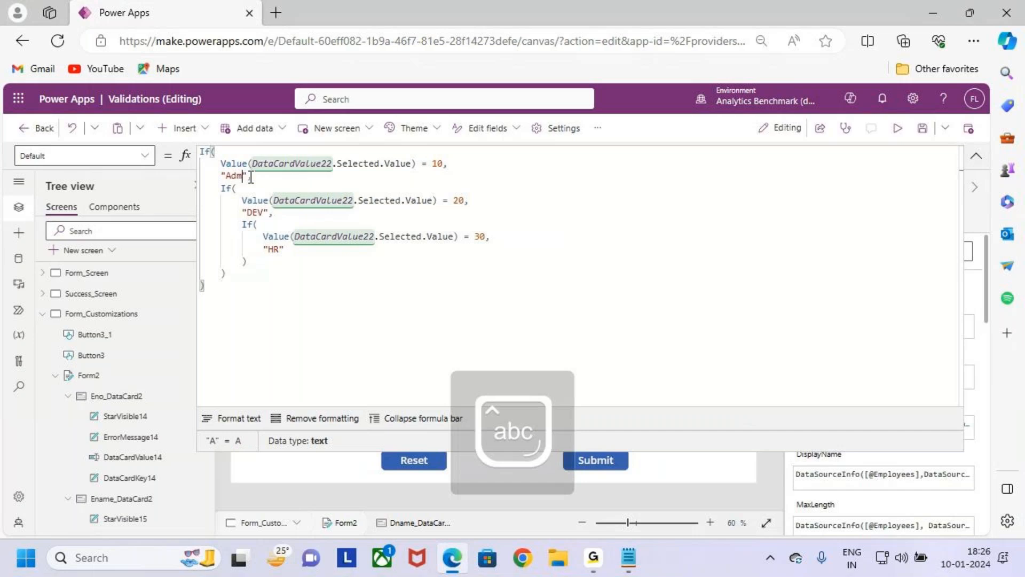
- Set the Dname formula's results to "Dev" for the 20 condition and "Hr" for the 30 condition
{"action": "double_click", "coordinate": [257, 212]}
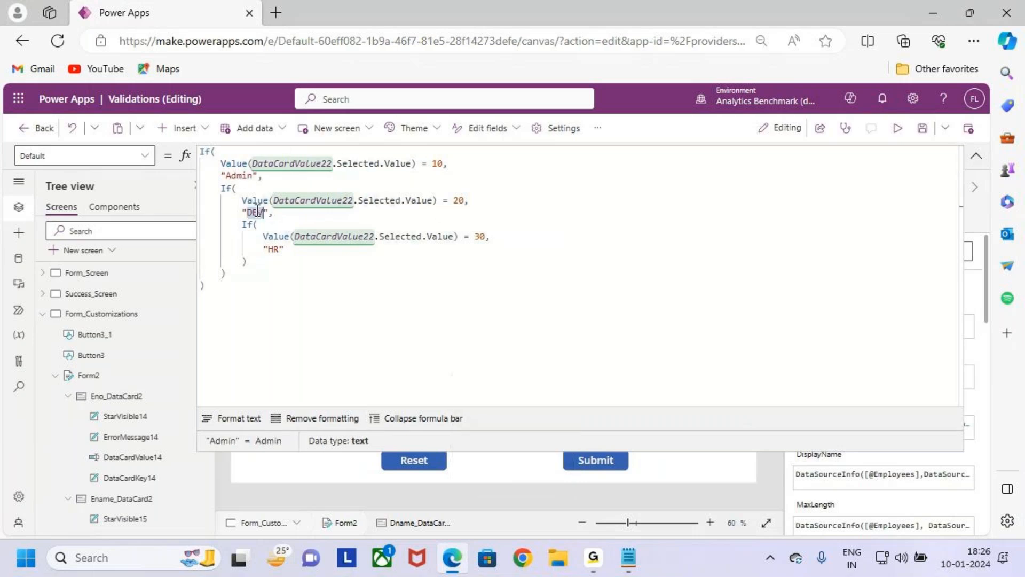
{"action": "type", "text": "Dev"}
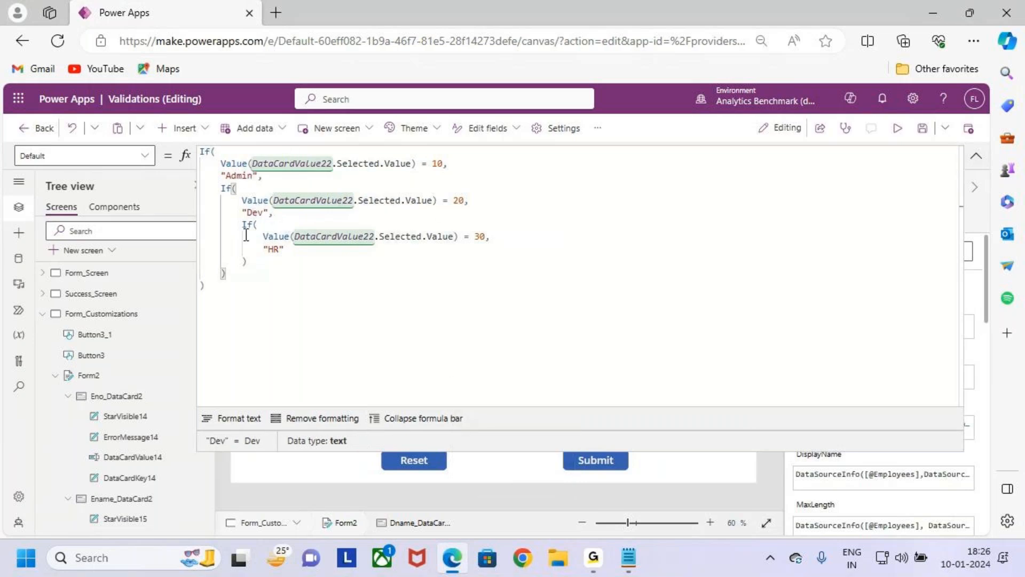
{"action": "double_click", "coordinate": [273, 250]}
{"action": "type", "text": "Hr"}
{"action": "key", "text": "Down"}
{"action": "key", "text": "Down"}
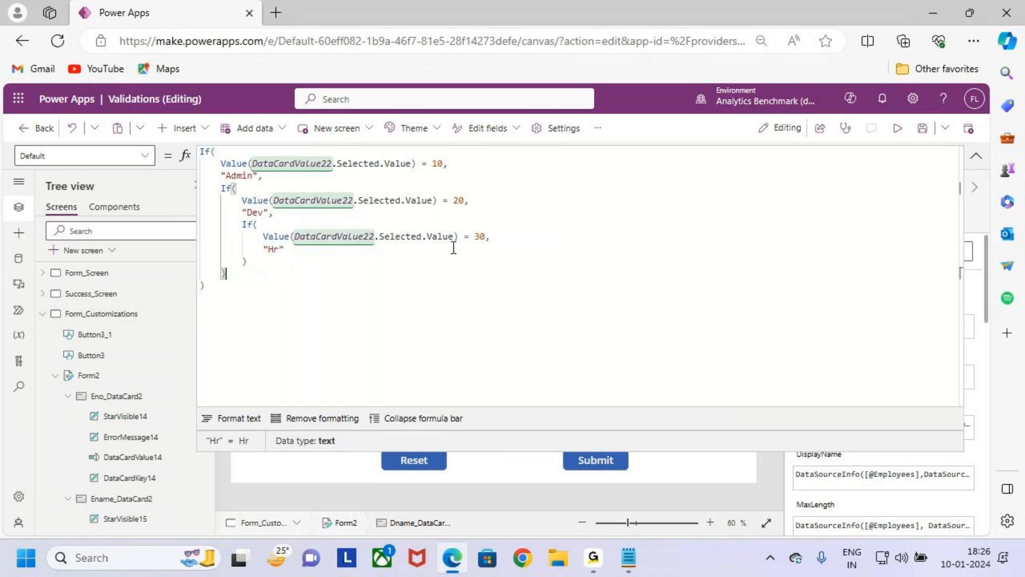
- Preview the form, test Dname with Dno 20 and 30, and return to the editor
{"action": "left_click", "coordinate": [898, 128]}
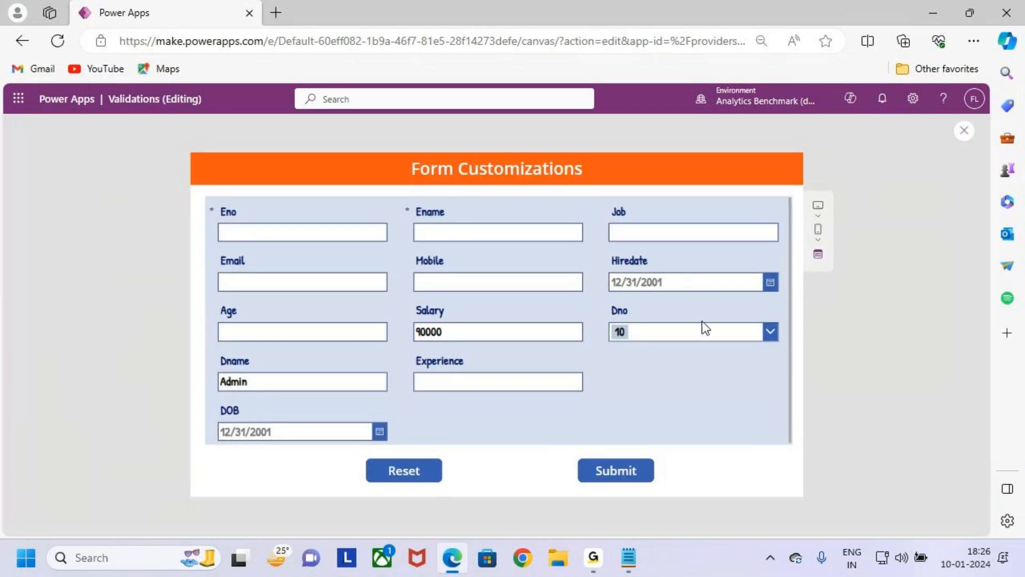
{"action": "left_click", "coordinate": [704, 327]}
{"action": "left_click", "coordinate": [703, 421]}
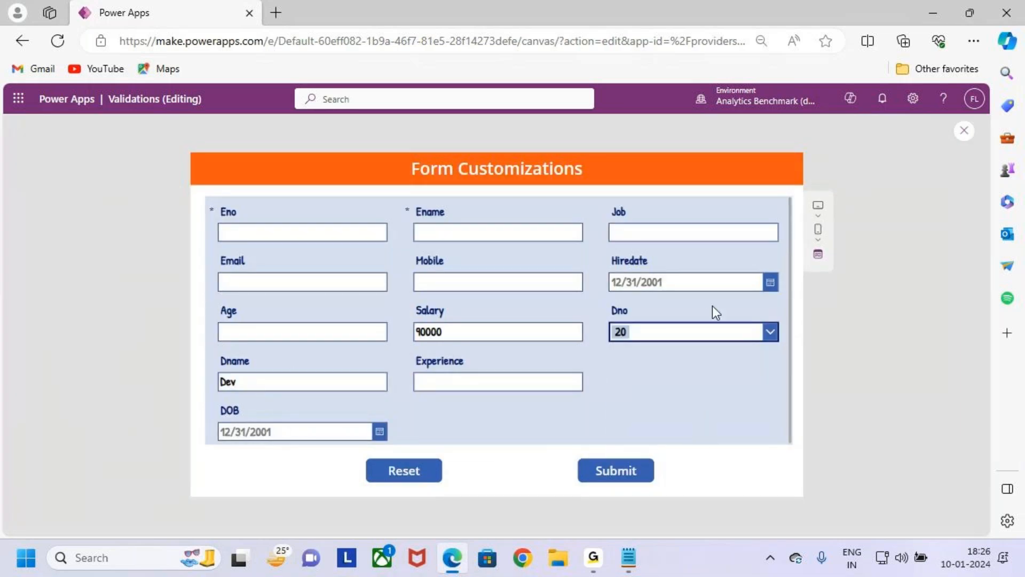
{"action": "left_click", "coordinate": [703, 342]}
{"action": "left_click", "coordinate": [700, 449]}
{"action": "left_click", "coordinate": [964, 134]}
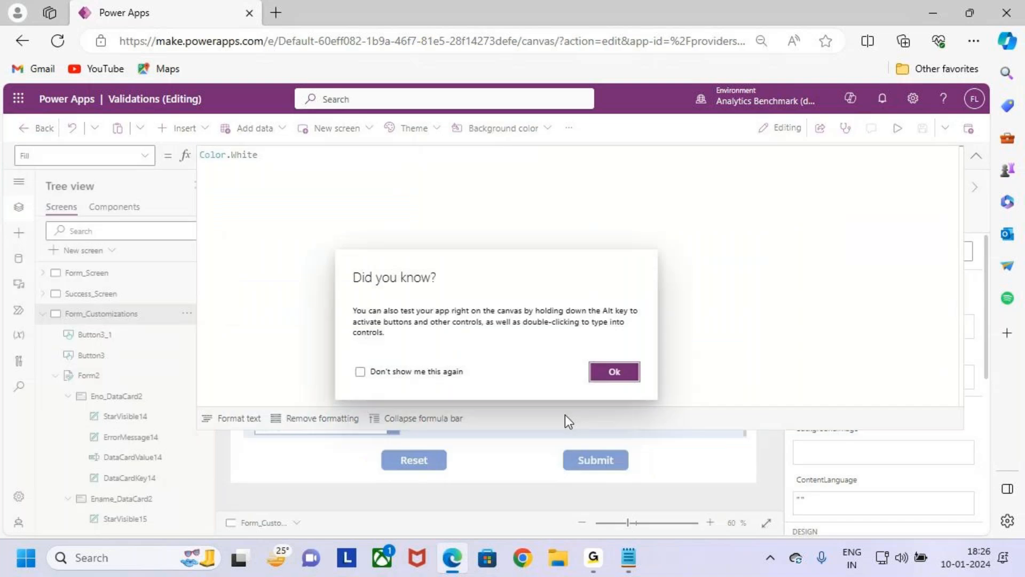
{"action": "left_click", "coordinate": [612, 376]}
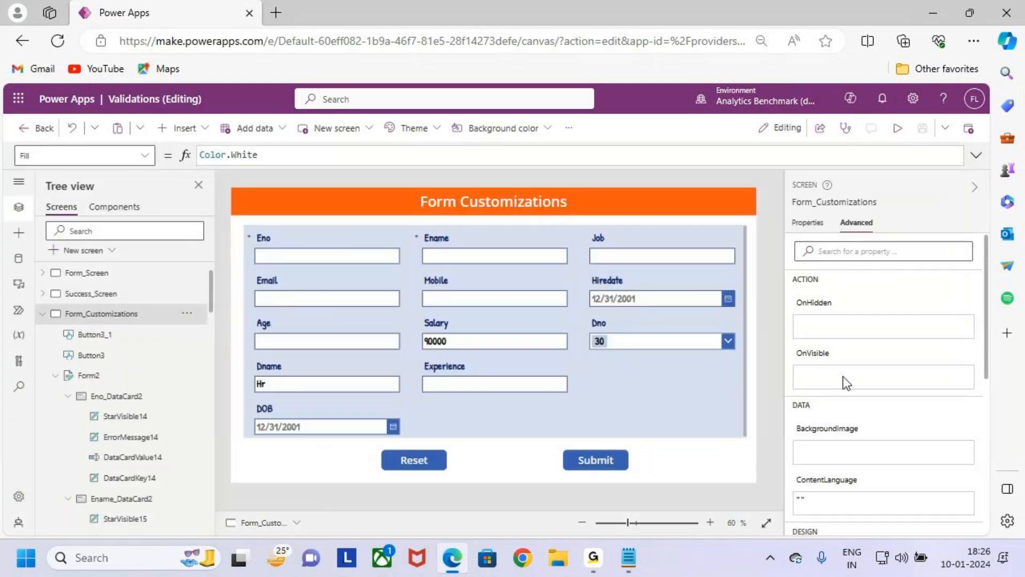
- Review the Case 2 Dname requirements in the Form Customizations notes, especially disabling the Dname field, and return to Power Apps
{"action": "left_click", "coordinate": [627, 557]}
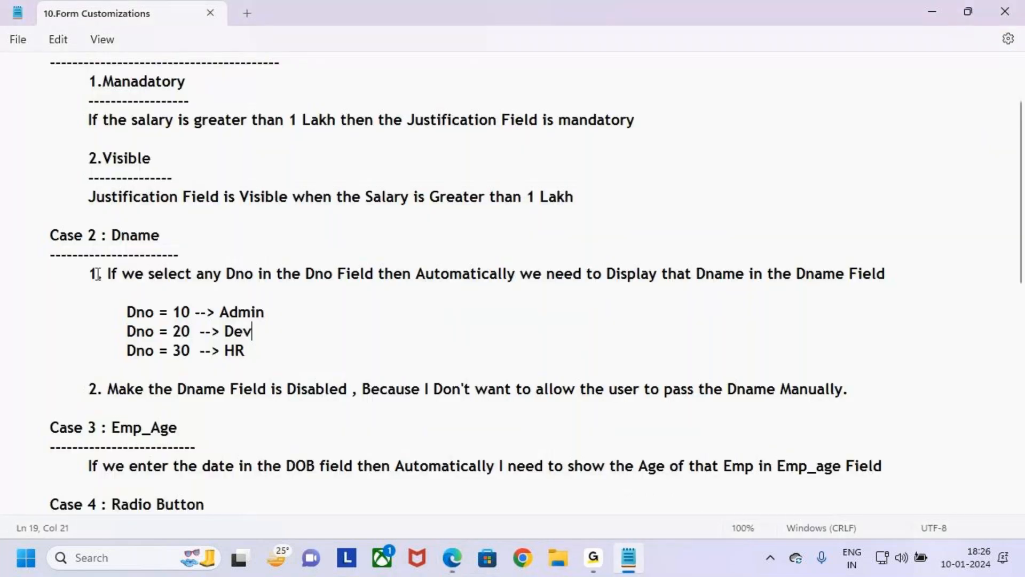
{"action": "left_click_drag", "start_coordinate": [77, 273], "coordinate": [325, 358]}
{"action": "left_click_drag", "start_coordinate": [89, 389], "coordinate": [149, 394]}
{"action": "left_click", "coordinate": [198, 416]}
{"action": "left_click_drag", "start_coordinate": [109, 389], "coordinate": [352, 393]}
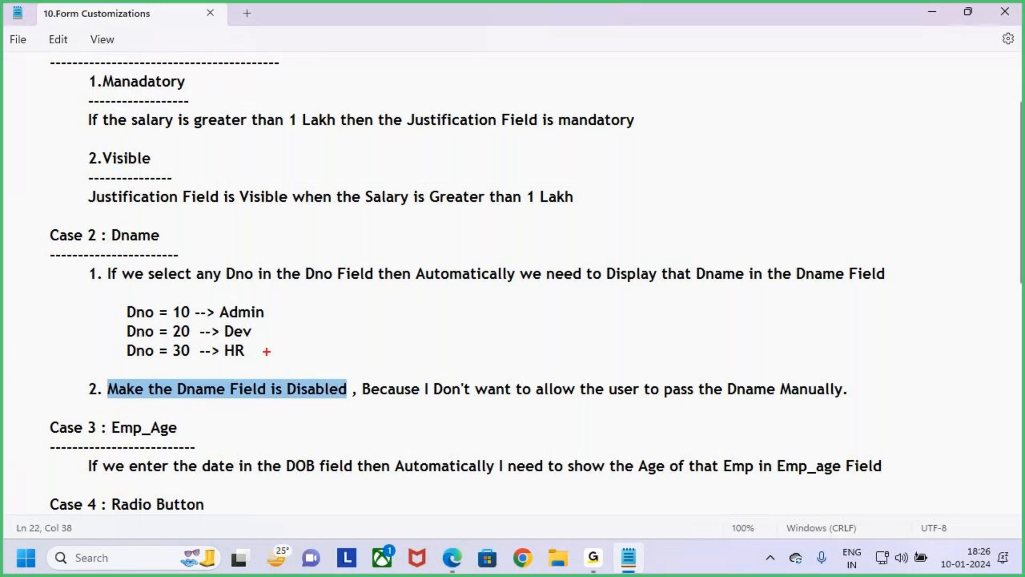
{"action": "mouse_move", "coordinate": [171, 375]}
{"action": "left_mouse_down"}
{"action": "mouse_move", "coordinate": [264, 404]}
{"action": "mouse_move", "coordinate": [870, 406]}
{"action": "left_mouse_up"}
{"action": "mouse_move", "coordinate": [761, 350]}
{"action": "left_mouse_down"}
{"action": "mouse_move", "coordinate": [768, 373]}
{"action": "mouse_move", "coordinate": [780, 367]}
{"action": "mouse_move", "coordinate": [758, 402]}
{"action": "left_mouse_up"}
{"action": "key", "text": "Escape"}
{"action": "left_click", "coordinate": [932, 12]}
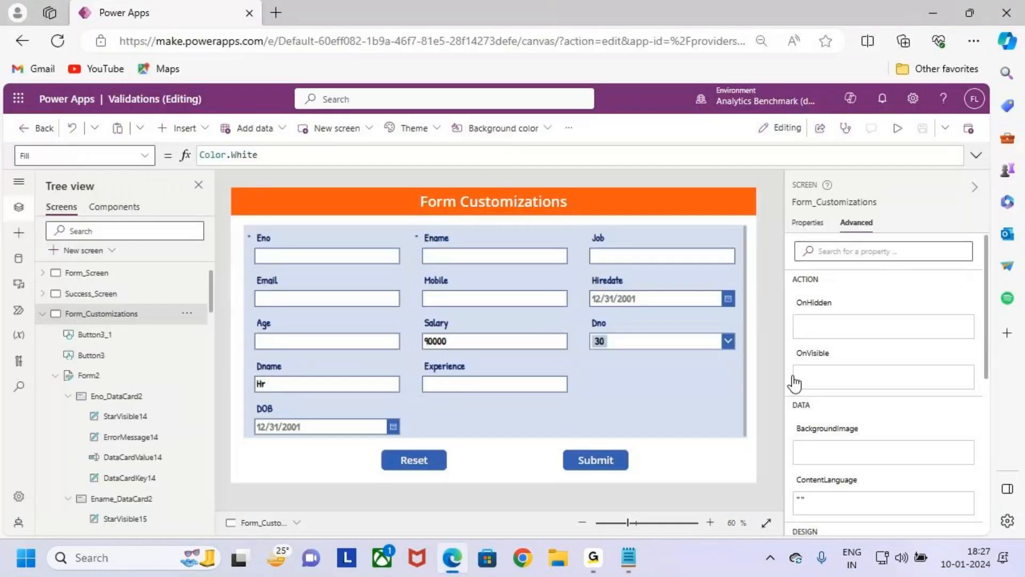
- Preview the form, select Dno 10, and test manual entry in Dname by replacing its last characters with "oohhj"
{"action": "left_click", "coordinate": [897, 128]}
{"action": "left_click", "coordinate": [681, 330]}
{"action": "left_click", "coordinate": [681, 393]}
{"action": "key", "text": "ctrl+alt+g"}
{"action": "left_click_drag", "start_coordinate": [202, 360], "coordinate": [352, 418]}
{"action": "key", "text": "Escape"}
{"action": "left_click", "coordinate": [294, 383]}
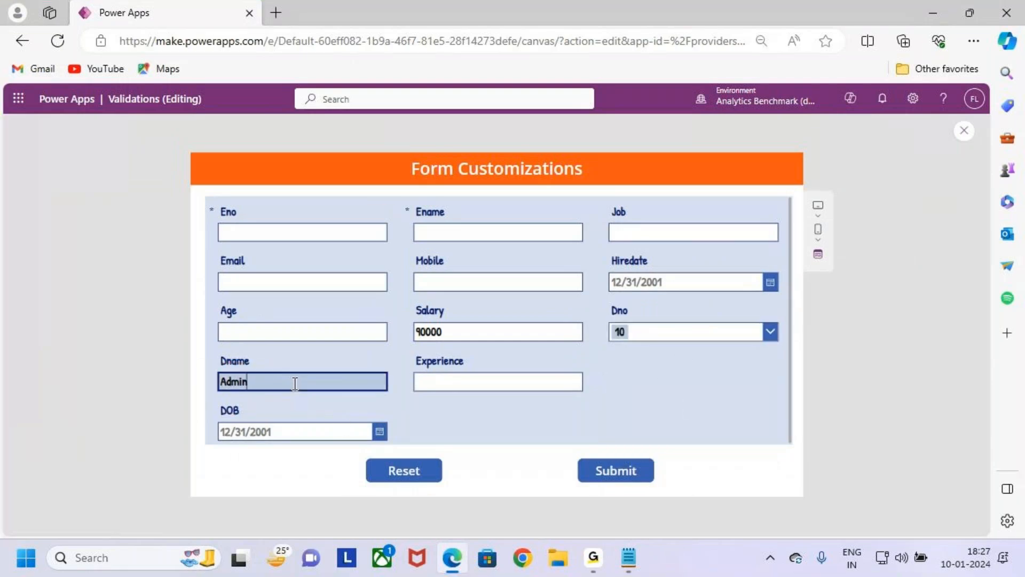
{"action": "key", "text": "BackSpace"}
{"action": "key", "text": "BackSpace"}
{"action": "type", "text": "oohhj"}
{"action": "left_click", "coordinate": [652, 386]}
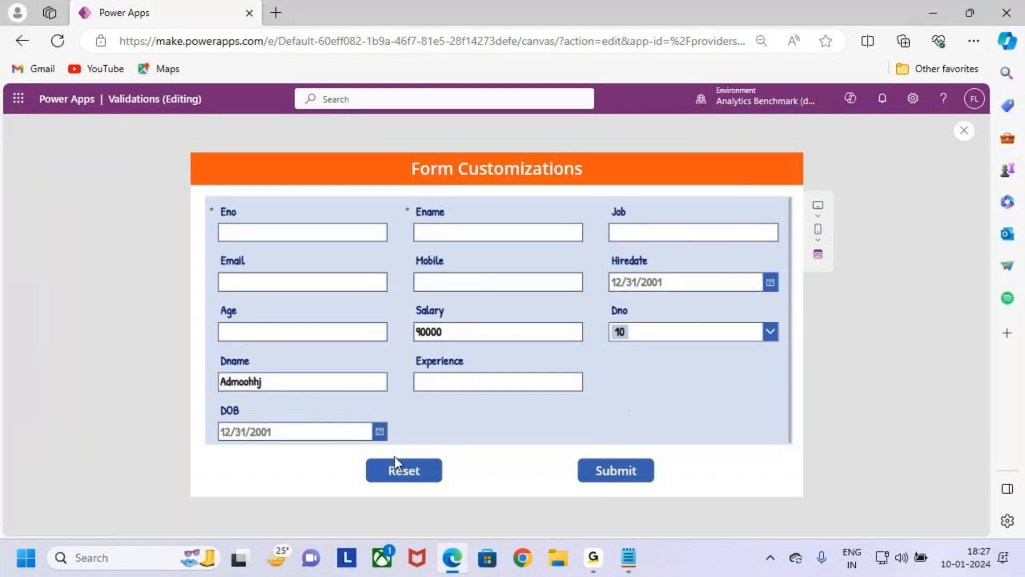
{"action": "key", "text": "ctrl+2"}
{"action": "mouse_move", "coordinate": [207, 346]}
{"action": "left_mouse_down"}
{"action": "mouse_move", "coordinate": [318, 391]}
{"action": "mouse_move", "coordinate": [399, 405]}
{"action": "mouse_move", "coordinate": [376, 395]}
{"action": "mouse_move", "coordinate": [406, 346]}
{"action": "left_mouse_up"}
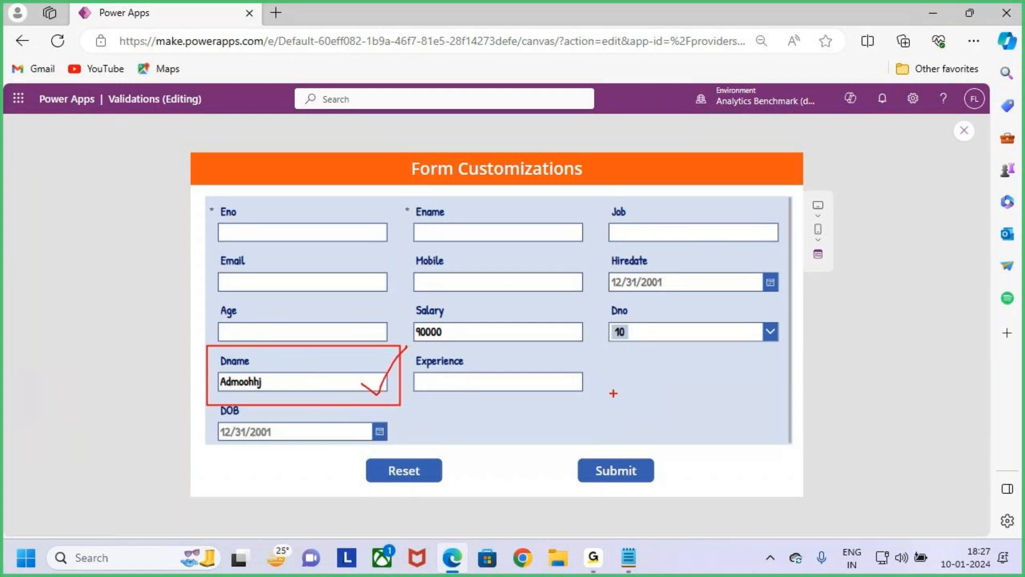
- Select Dno 20 in the preview, check the Dname field, and return to the editor
{"action": "key", "text": "Escape"}
{"action": "left_click", "coordinate": [760, 335]}
{"action": "left_click", "coordinate": [726, 374]}
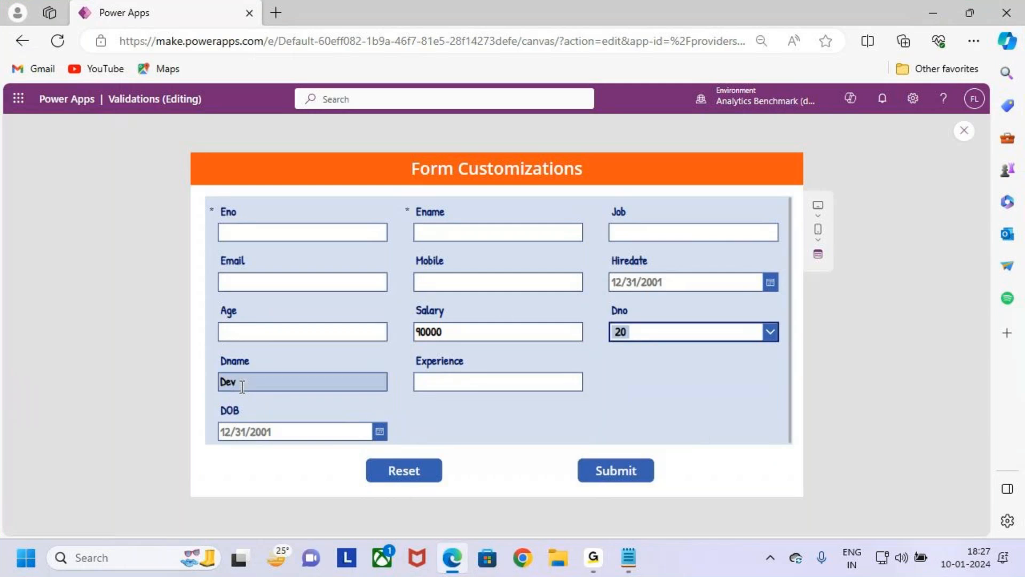
{"action": "key", "text": "ctrl+2"}
{"action": "left_click_drag", "start_coordinate": [210, 351], "coordinate": [400, 401]}
{"action": "left_click_drag", "start_coordinate": [386, 372], "coordinate": [461, 317]}
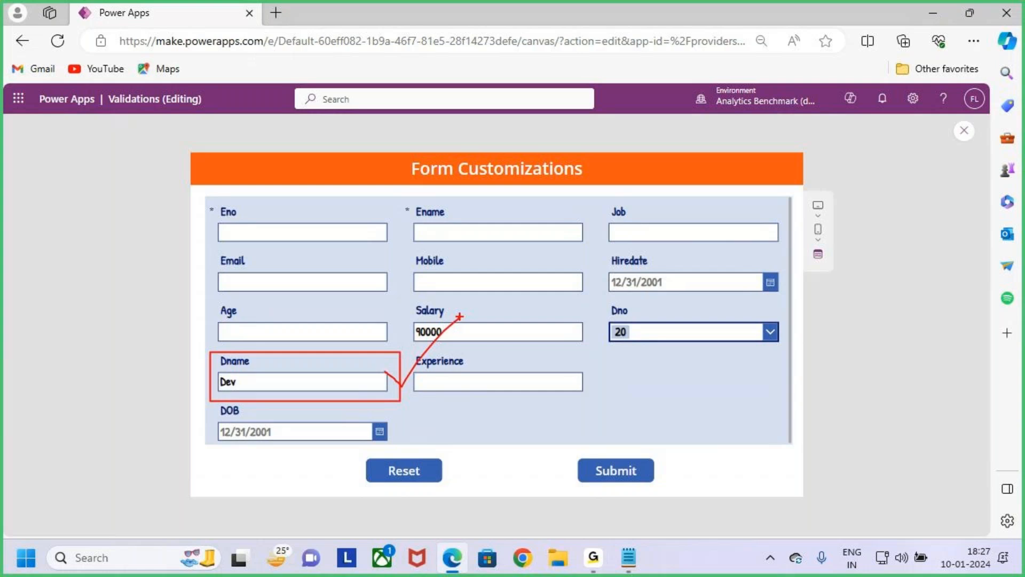
{"action": "key", "text": "Escape"}
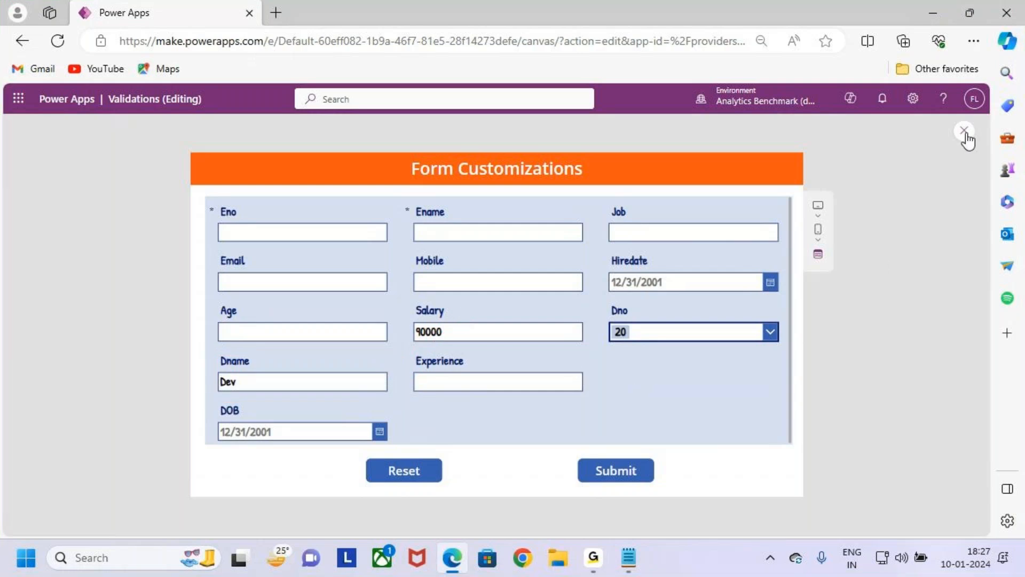
{"action": "key", "text": "ctrl+2"}
{"action": "mouse_move", "coordinate": [209, 351]}
{"action": "left_mouse_down"}
{"action": "mouse_move", "coordinate": [221, 362]}
{"action": "mouse_move", "coordinate": [406, 404]}
{"action": "left_mouse_up"}
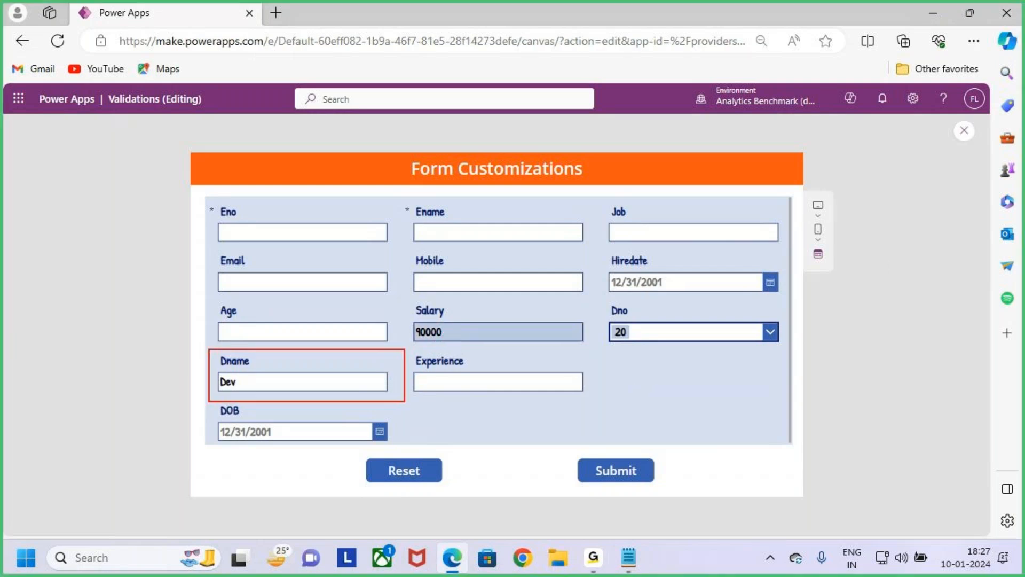
{"action": "key", "text": "Escape"}
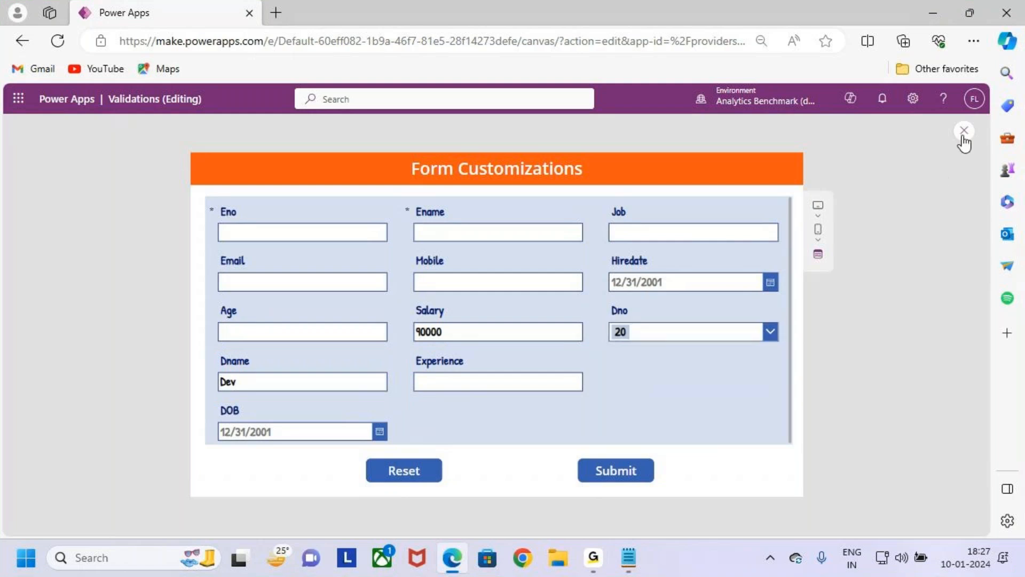
{"action": "left_click", "coordinate": [964, 132]}
{"action": "left_click", "coordinate": [608, 372]}
{"action": "left_click", "coordinate": [646, 404]}
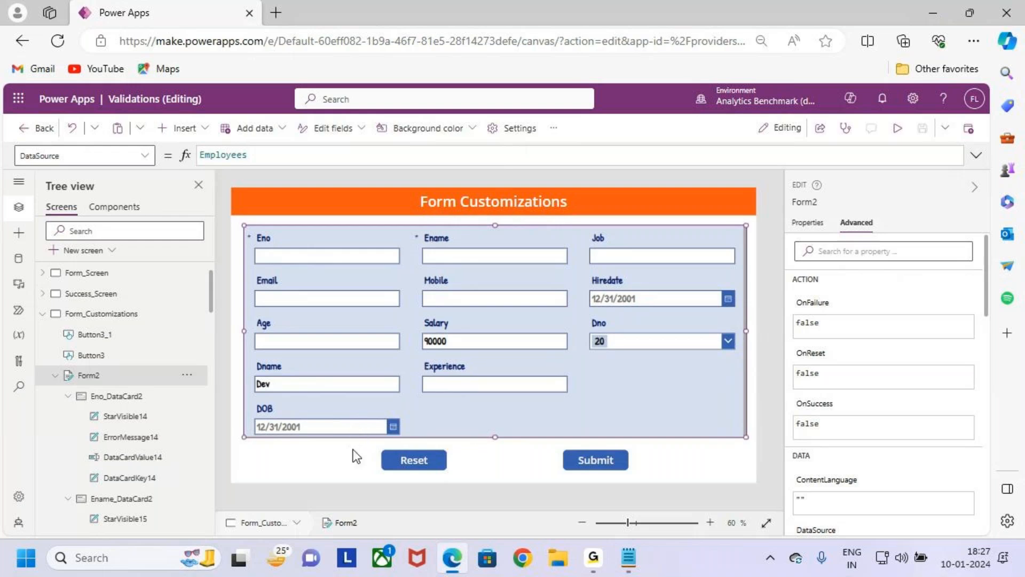
- Set the Dname card's DisplayMode property to DisplayMode.Disabled
{"action": "left_click", "coordinate": [333, 373]}
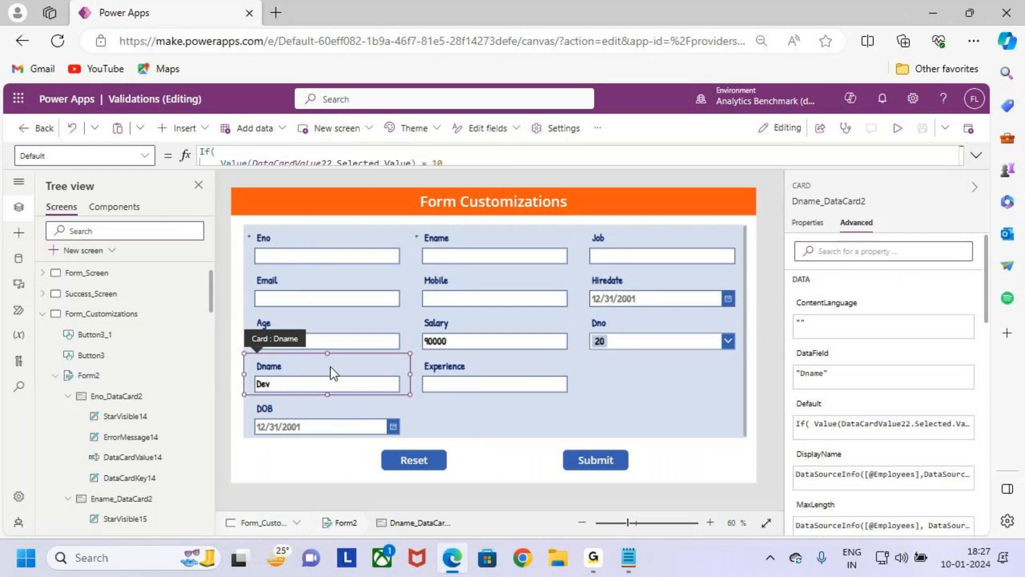
{"action": "left_click", "coordinate": [145, 159]}
{"action": "left_click", "coordinate": [95, 324]}
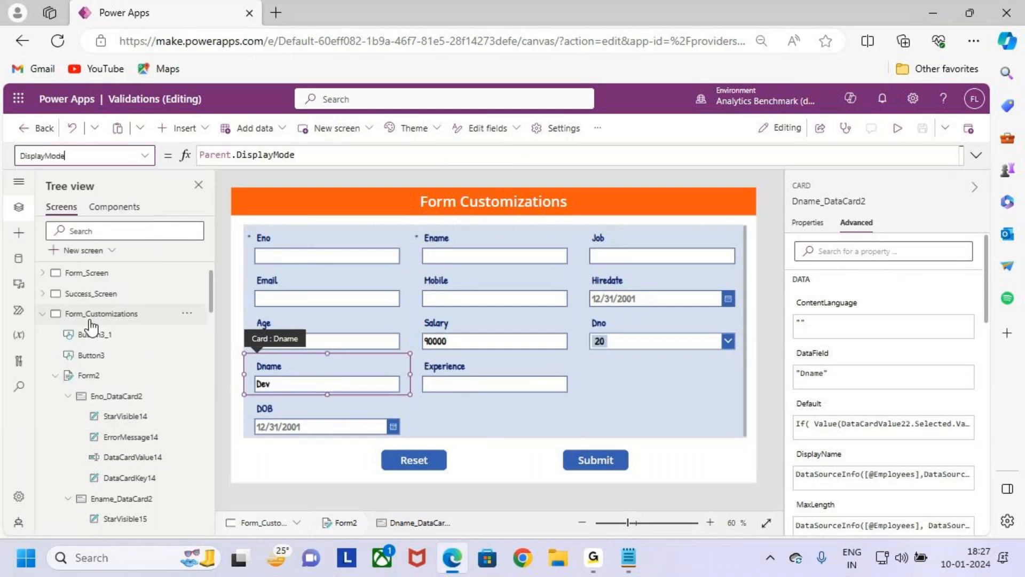
{"action": "left_click", "coordinate": [314, 160]}
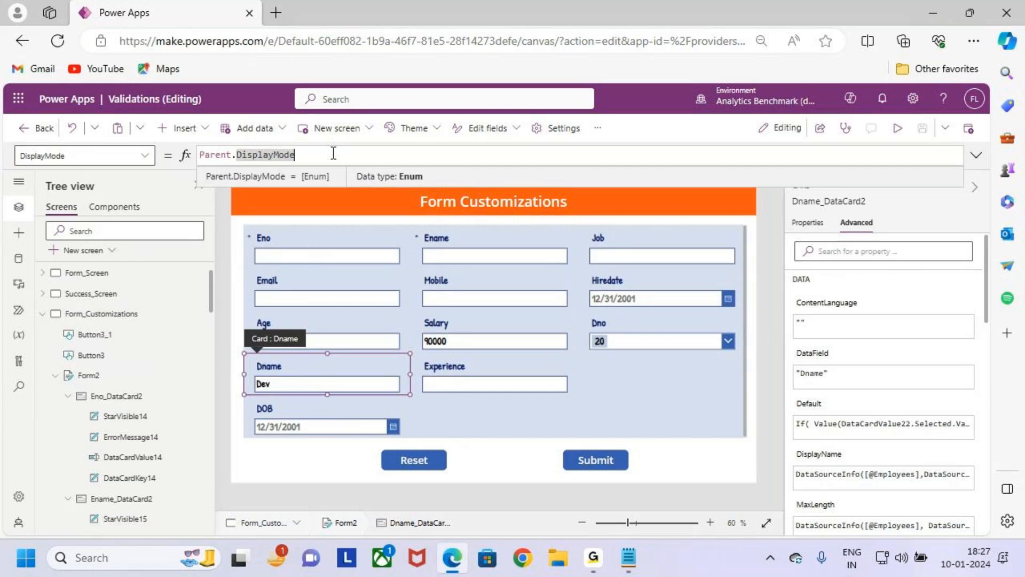
{"action": "left_click", "coordinate": [145, 155]}
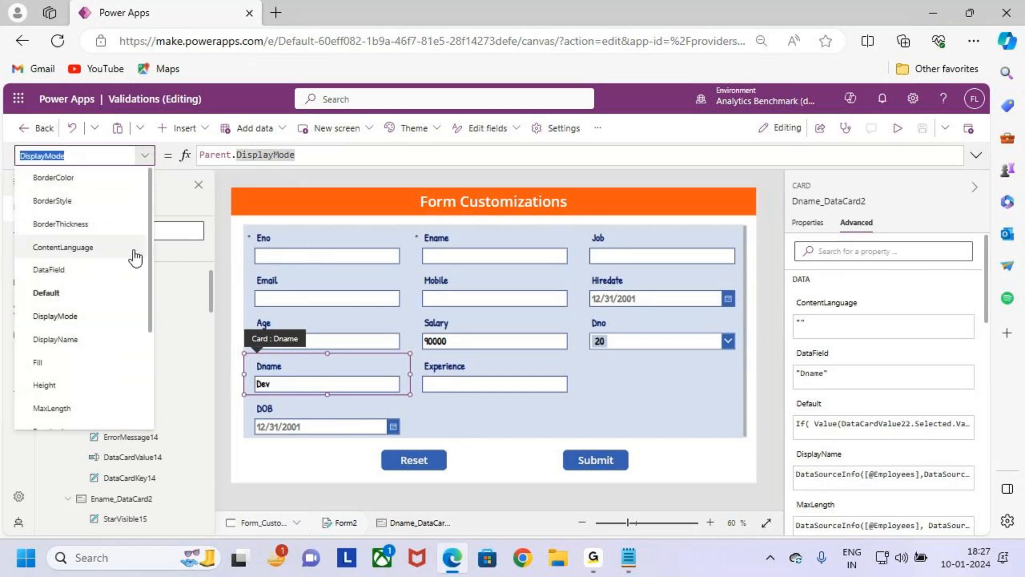
{"action": "left_click", "coordinate": [80, 317]}
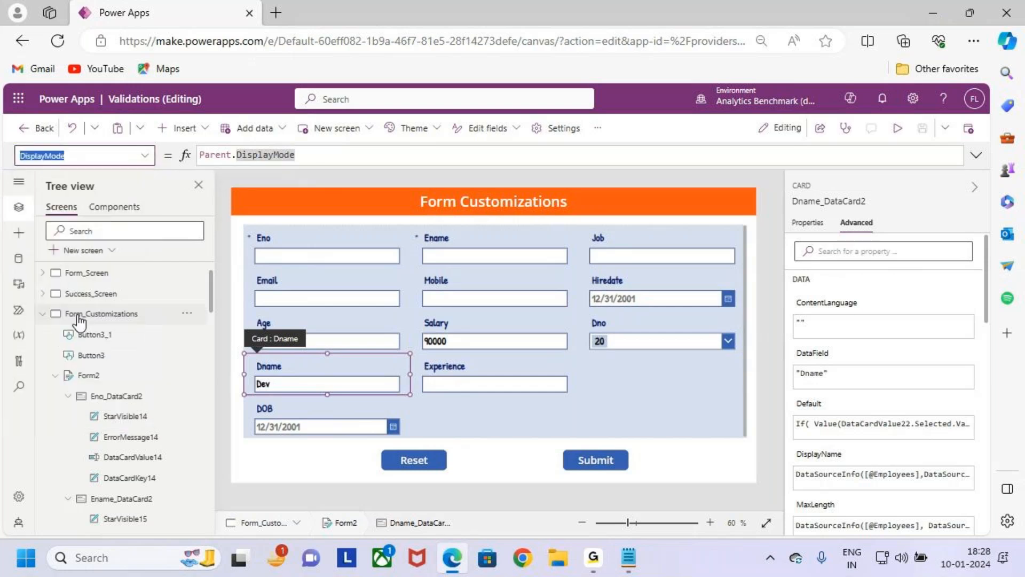
{"action": "left_click", "coordinate": [321, 154]}
{"action": "left_click_drag", "start_coordinate": [321, 154], "coordinate": [171, 158]}
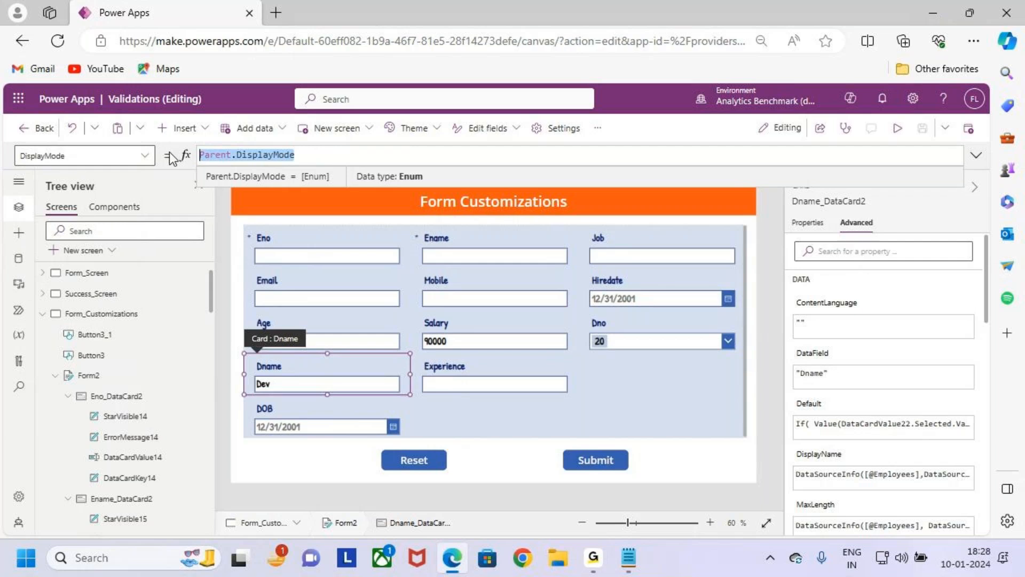
{"action": "type", "text": "dipl"}
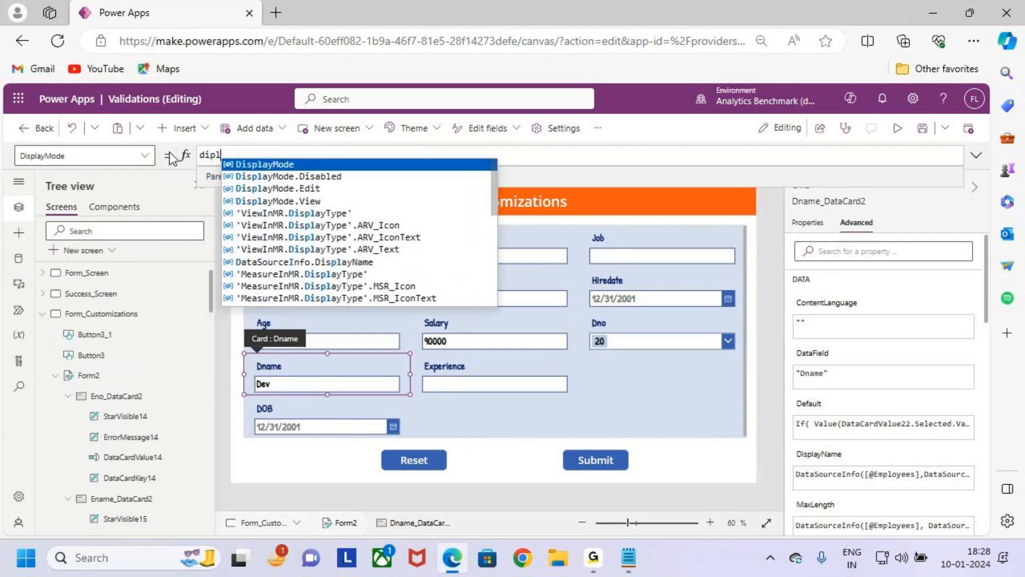
{"action": "key", "text": "Tab"}
{"action": "type", "text": ".d"}
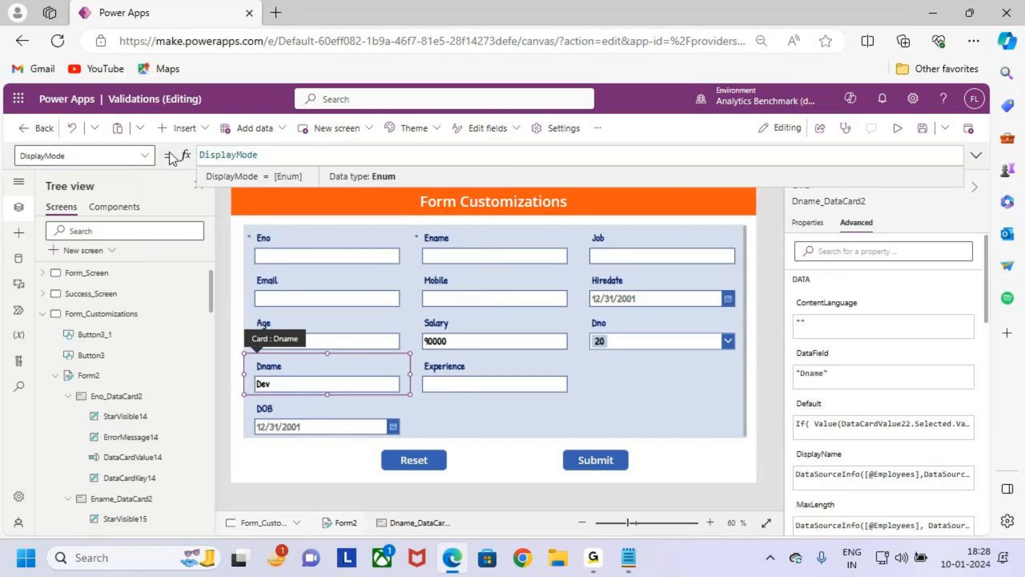
{"action": "key", "text": "Tab"}
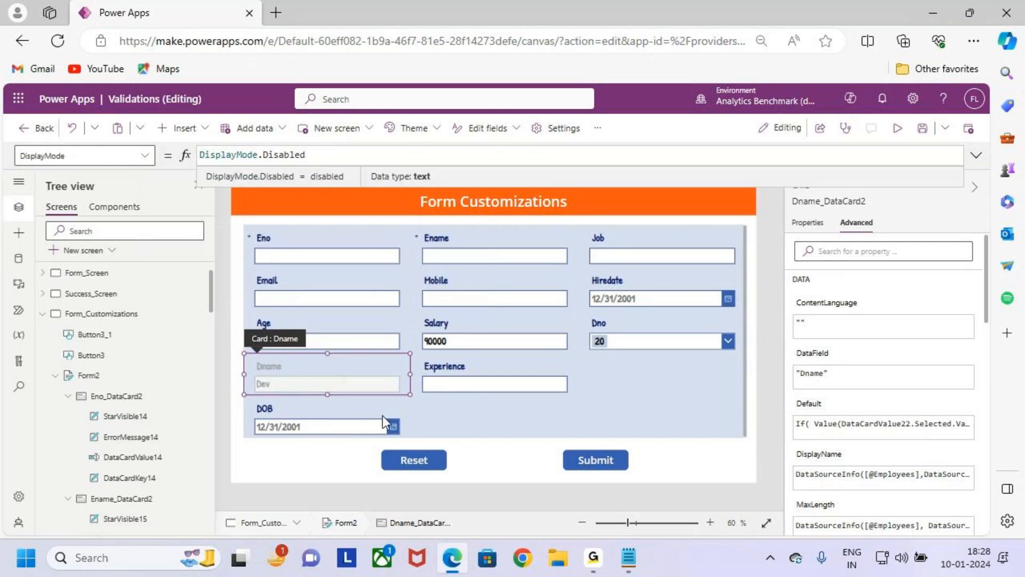
{"action": "left_click", "coordinate": [683, 409]}
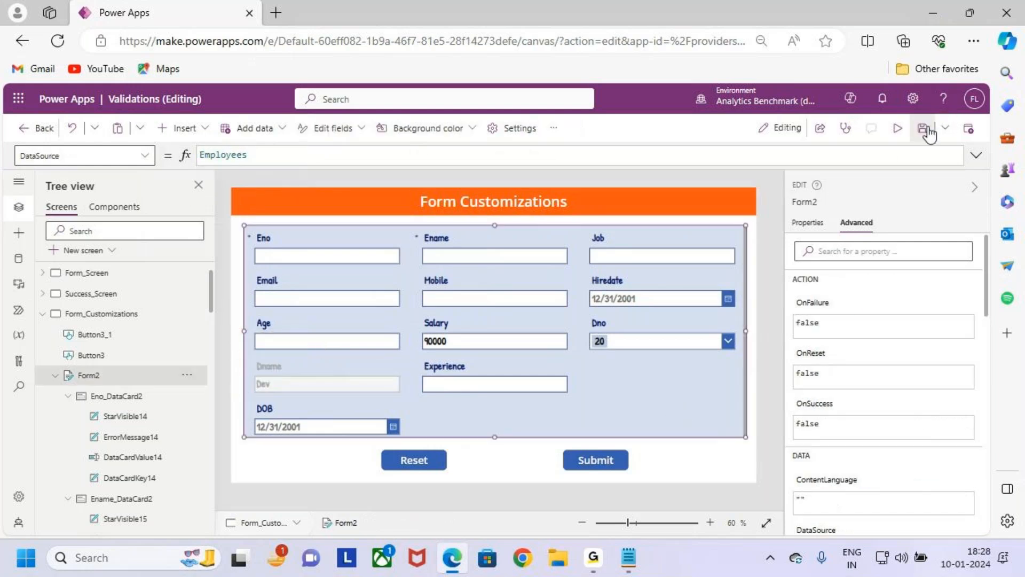
- Preview the form with Dno 10 and check the Dname field's value and disabled state
{"action": "left_click", "coordinate": [897, 131]}
{"action": "left_click", "coordinate": [674, 341]}
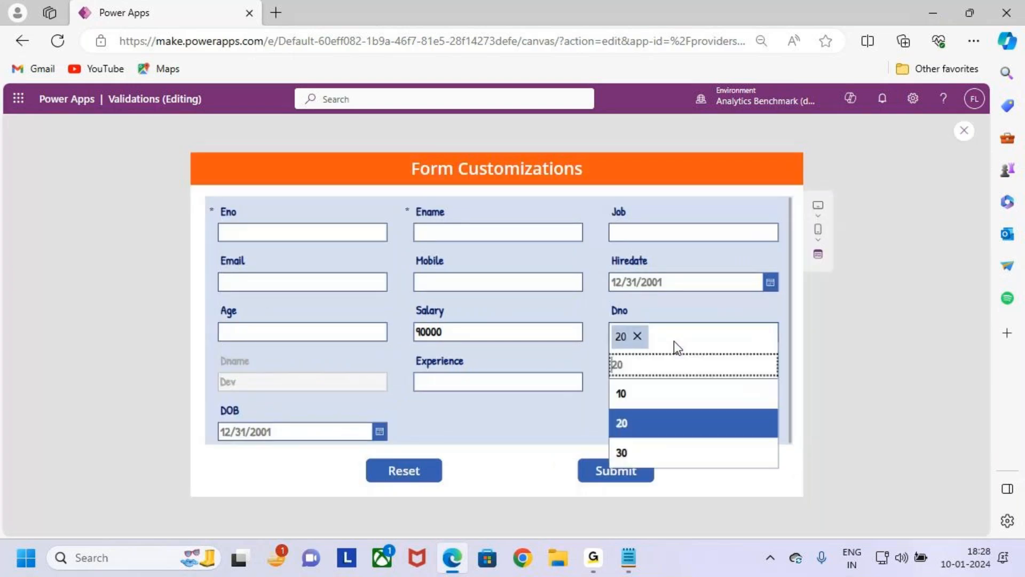
{"action": "left_click", "coordinate": [674, 385]}
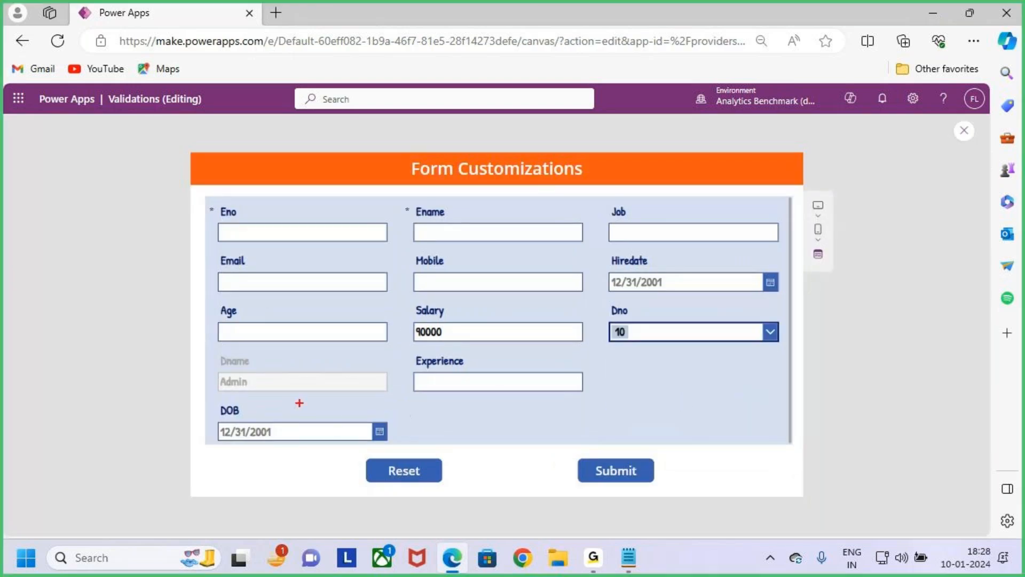
{"action": "left_click_drag", "start_coordinate": [210, 360], "coordinate": [378, 399]}
{"action": "key", "text": "Escape"}
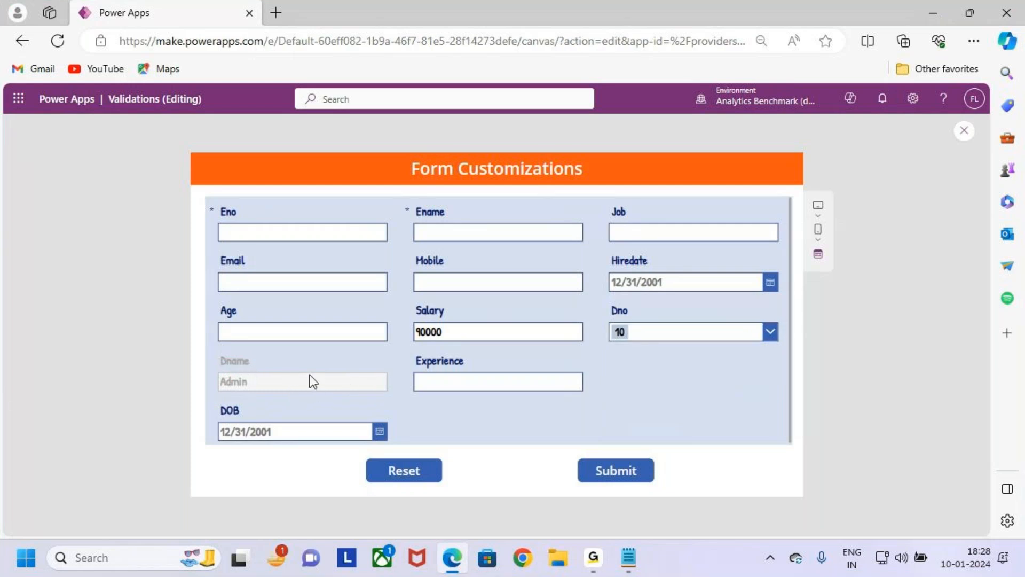
{"action": "left_click_drag", "start_coordinate": [223, 358], "coordinate": [314, 384]}
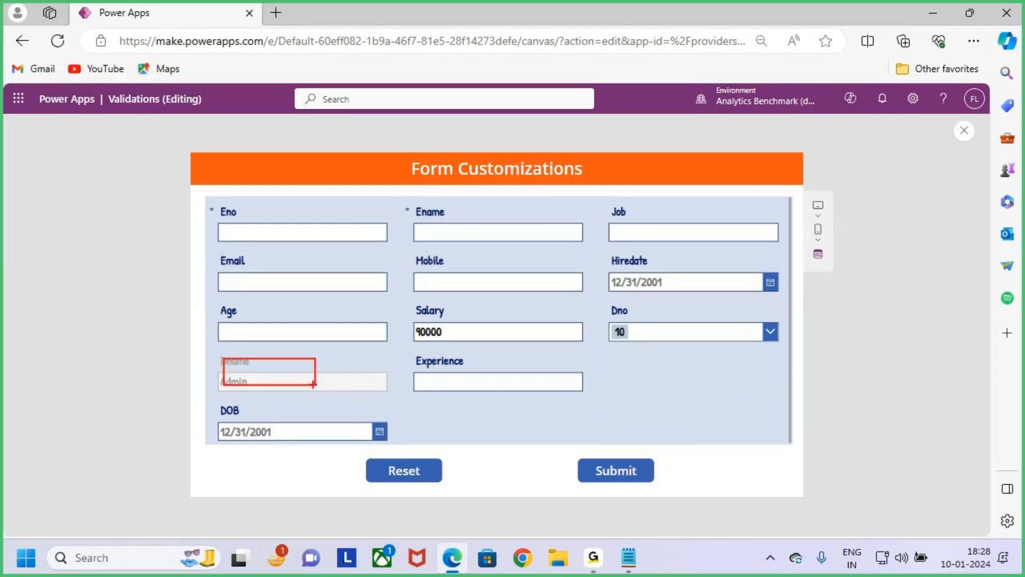
{"action": "key", "text": "Escape"}
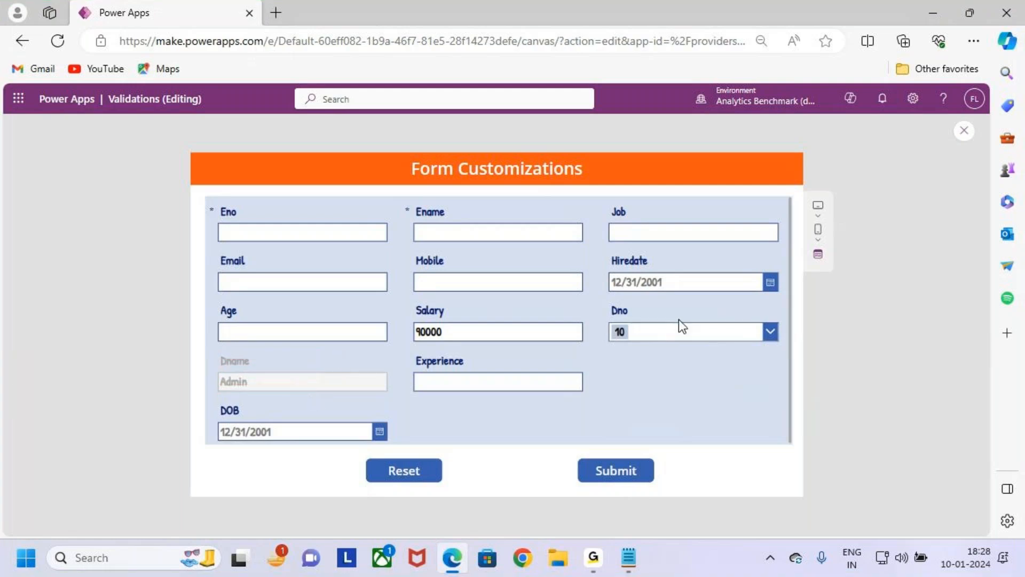
- Test the disabled Dname field with Dno 20 in the preview and return to the editor
{"action": "left_click", "coordinate": [770, 331]}
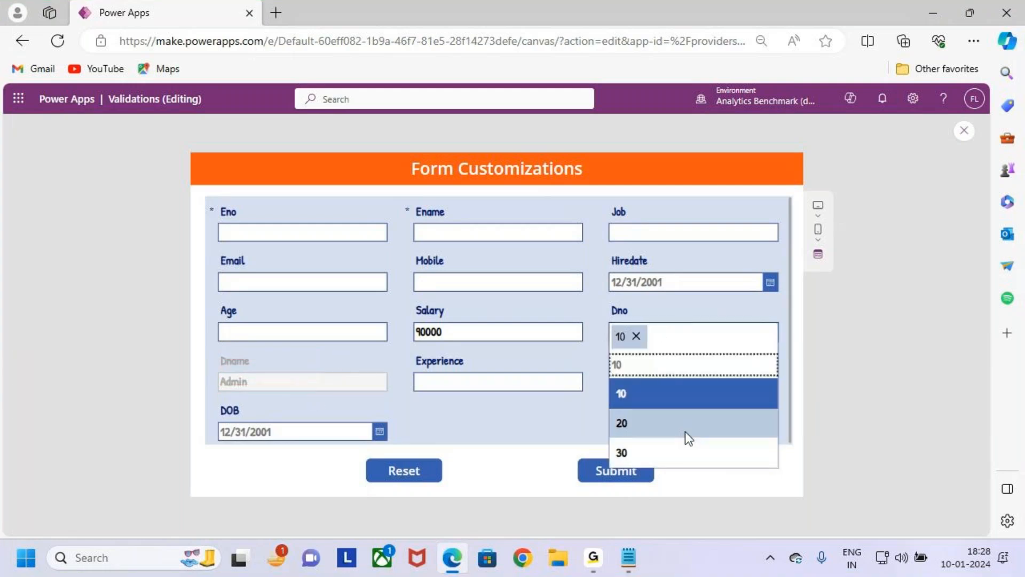
{"action": "left_click", "coordinate": [685, 430]}
{"action": "key", "text": "ctrl+2"}
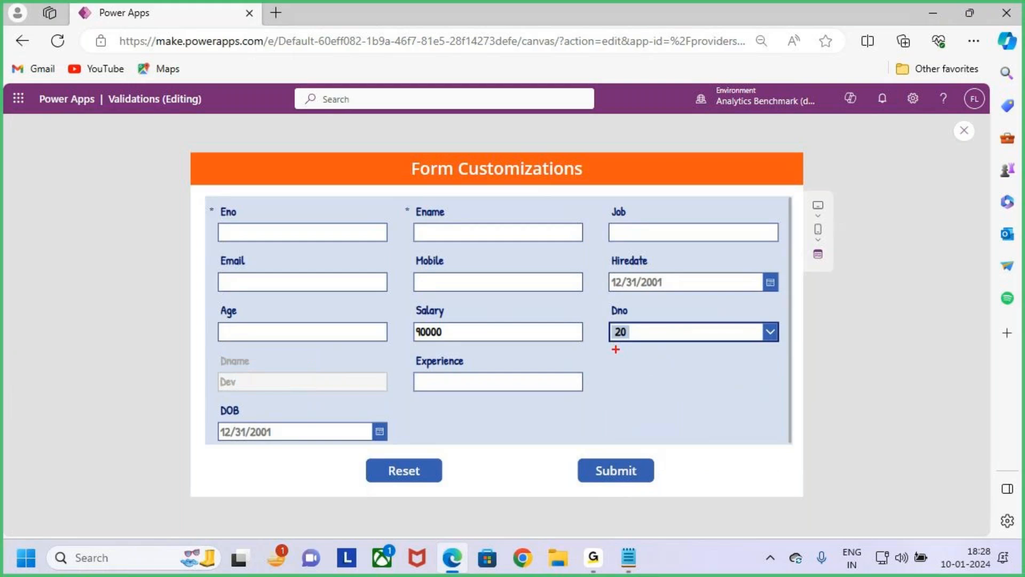
{"action": "left_click_drag", "start_coordinate": [601, 313], "coordinate": [784, 350]}
{"action": "mouse_move", "coordinate": [622, 323]}
{"action": "left_mouse_down"}
{"action": "mouse_move", "coordinate": [364, 296]}
{"action": "mouse_move", "coordinate": [313, 388]}
{"action": "left_mouse_up"}
{"action": "left_click_drag", "start_coordinate": [305, 353], "coordinate": [371, 362]}
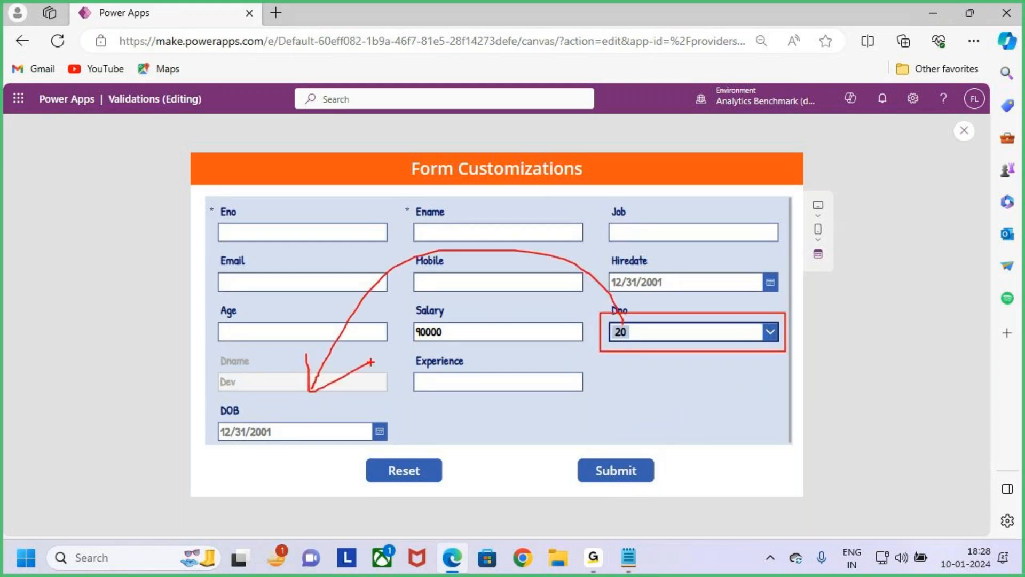
{"action": "key", "text": "Escape"}
{"action": "key", "text": "ctrl+2"}
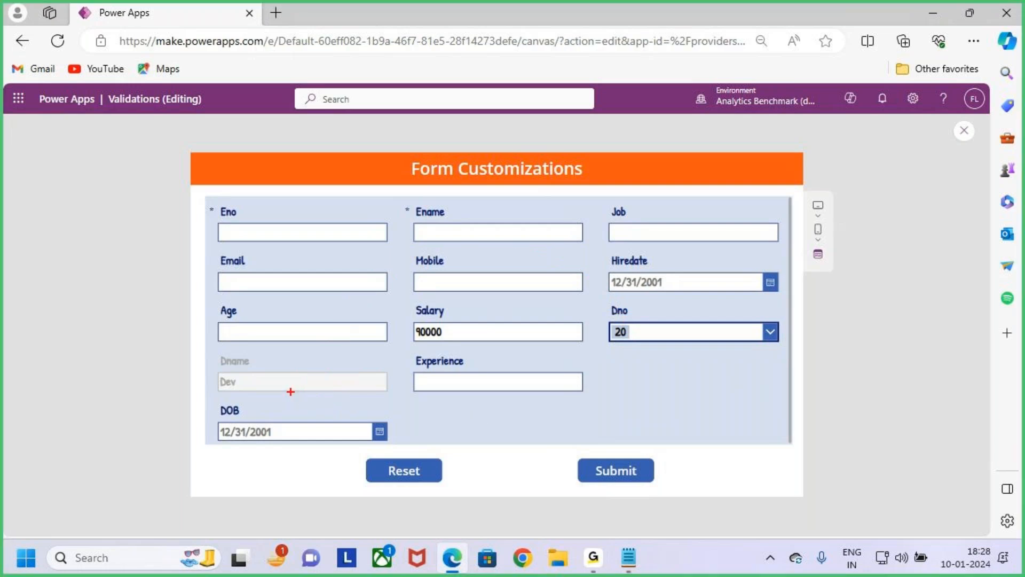
{"action": "mouse_move", "coordinate": [210, 354]}
{"action": "left_mouse_down"}
{"action": "mouse_move", "coordinate": [399, 402]}
{"action": "mouse_move", "coordinate": [383, 389]}
{"action": "mouse_move", "coordinate": [443, 321]}
{"action": "left_mouse_up"}
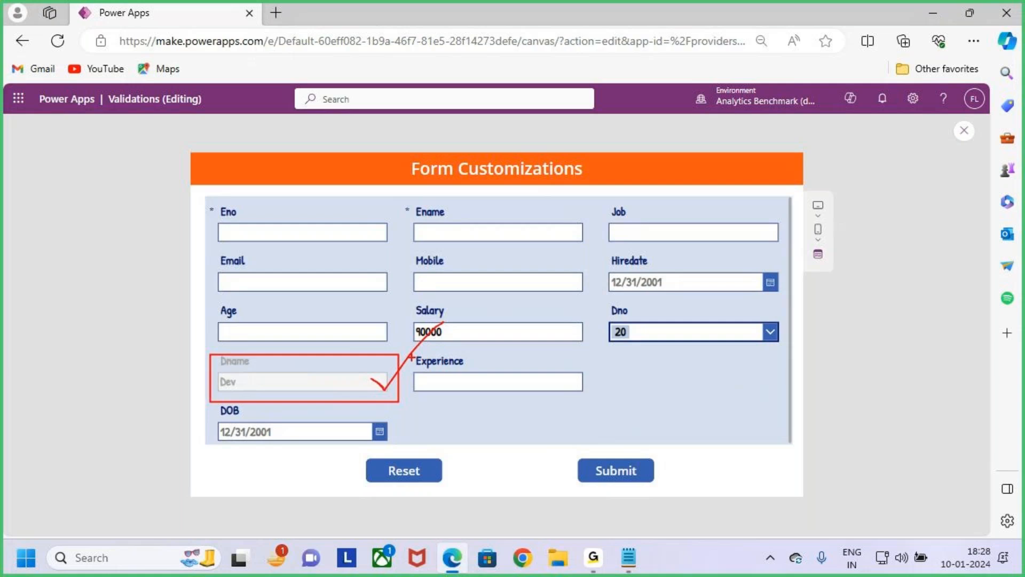
{"action": "key", "text": "Escape"}
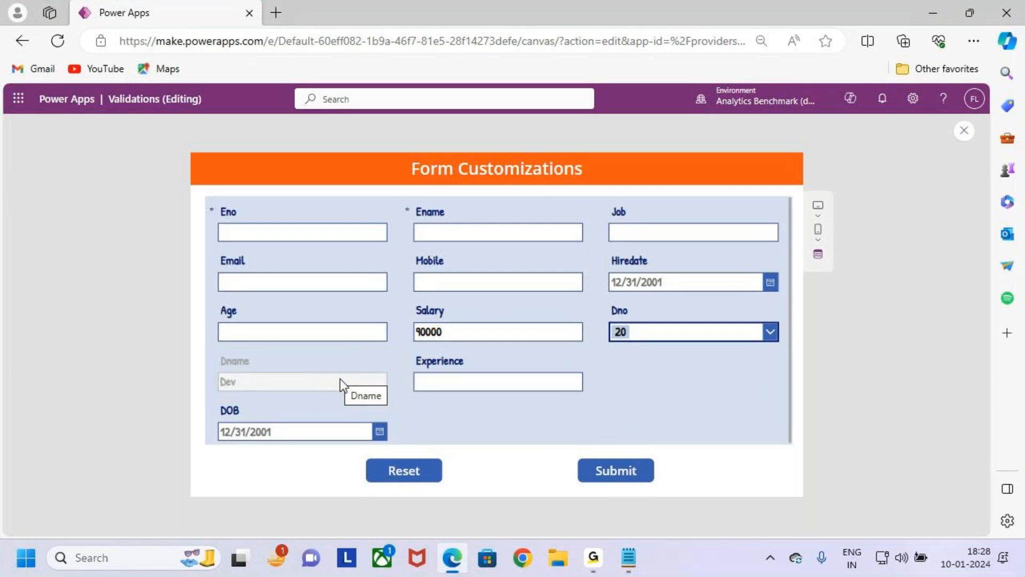
{"action": "left_click", "coordinate": [963, 130]}
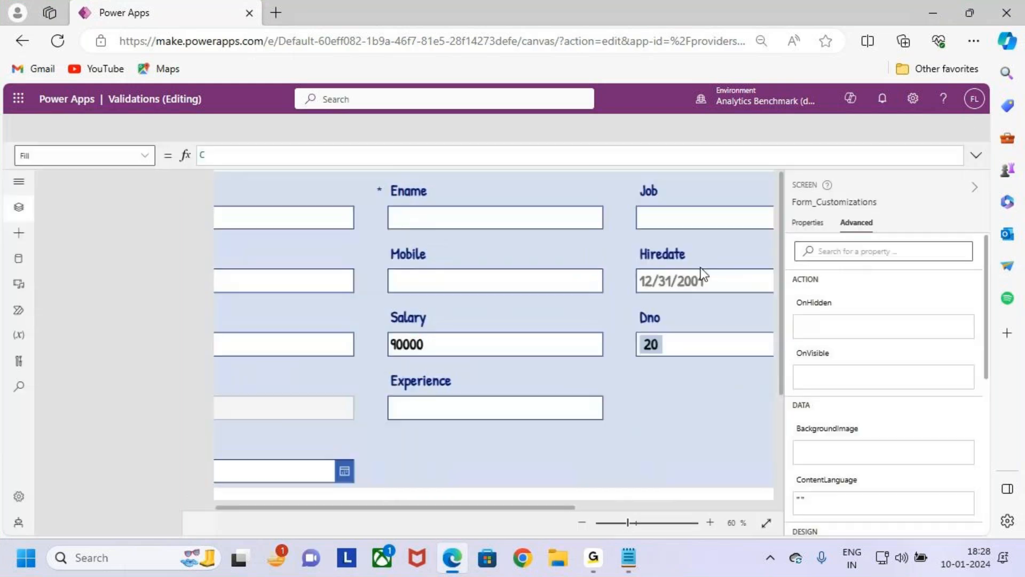
{"action": "left_click", "coordinate": [614, 372]}
{"action": "left_click", "coordinate": [396, 398]}
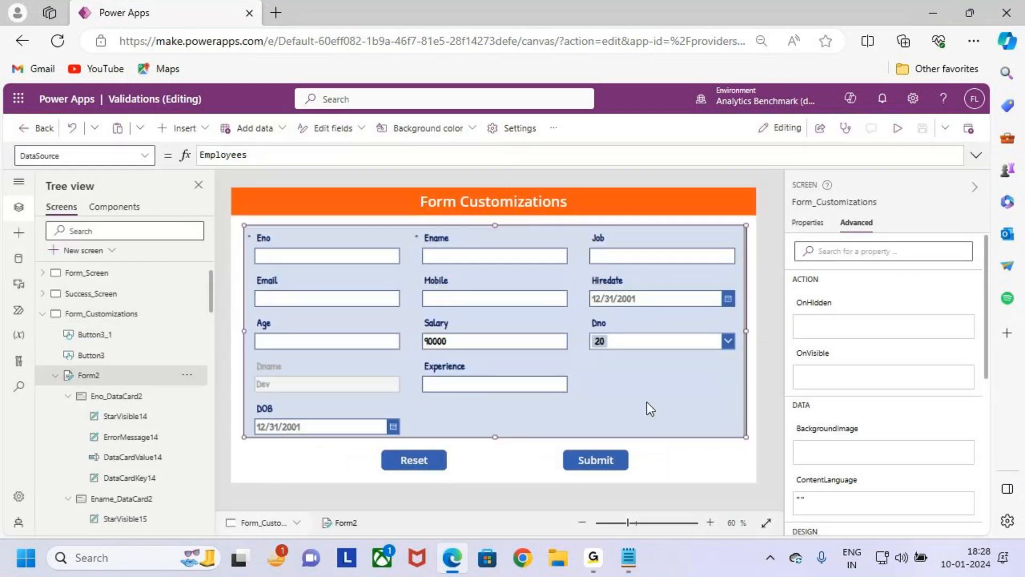
- Review the Case 3 Emp_Age requirement in the Form Customizations notes, return to Power Apps, and locate the Age field on the form
{"action": "left_click", "coordinate": [628, 557]}
{"action": "scroll", "coordinate": [210, 392], "scroll_direction": "down", "scroll_amount": 4}
{"action": "left_click_drag", "start_coordinate": [49, 197], "coordinate": [208, 203]}
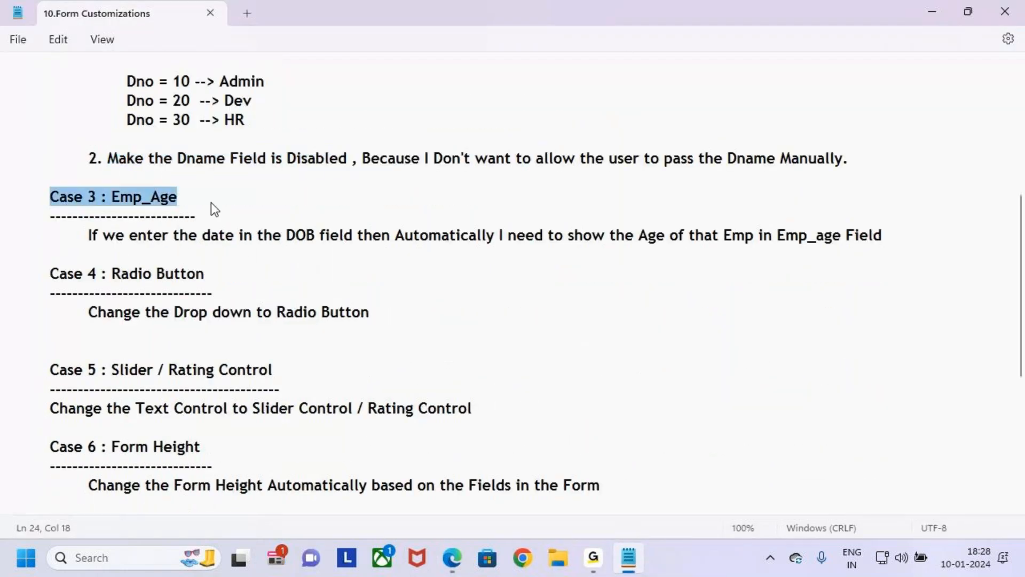
{"action": "left_click", "coordinate": [210, 203]}
{"action": "double_click", "coordinate": [161, 203]}
{"action": "left_click", "coordinate": [234, 195]}
{"action": "key", "text": "alt+Tab"}
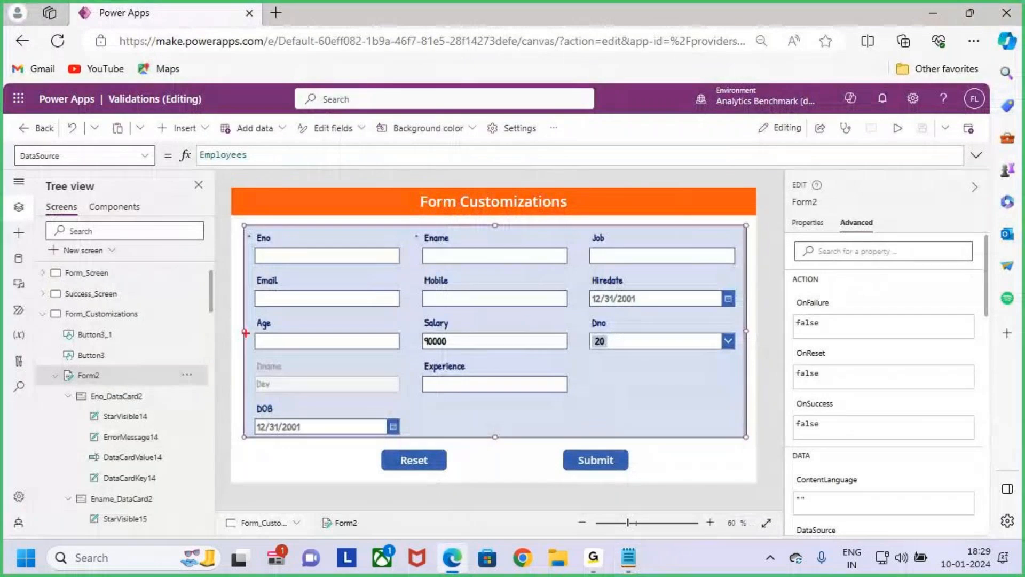
{"action": "left_click_drag", "start_coordinate": [240, 318], "coordinate": [406, 358]}
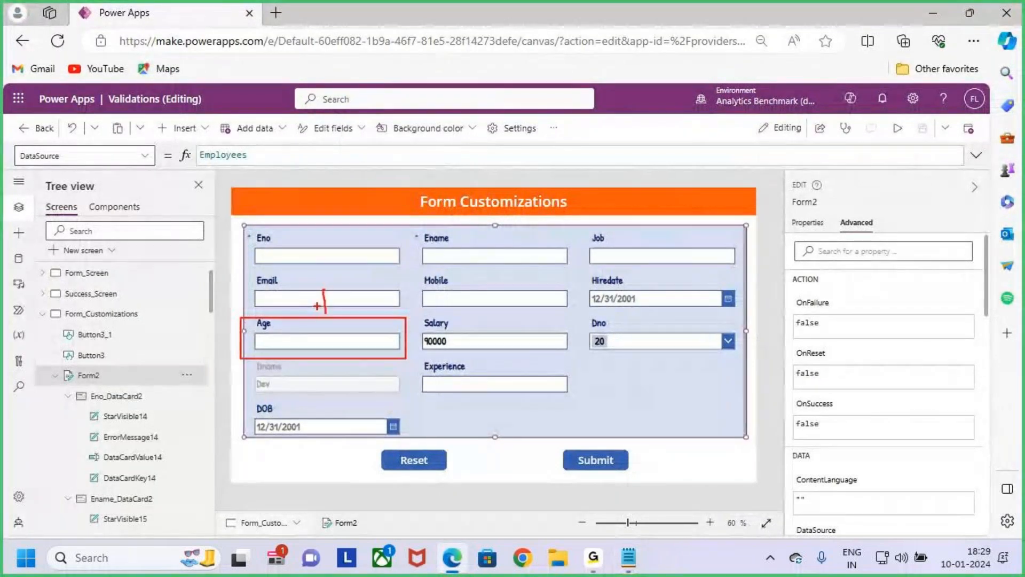
- Read the Case 3 condition about the DOB field in the notes and locate that field on the Power Apps form
{"action": "key", "text": "Escape"}
{"action": "key", "text": "alt+Tab"}
{"action": "left_click", "coordinate": [103, 254]}
{"action": "scroll", "coordinate": [115, 273], "scroll_direction": "up", "scroll_amount": 1}
{"action": "scroll", "coordinate": [116, 273], "scroll_direction": "up", "scroll_amount": 1}
{"action": "left_click_drag", "start_coordinate": [88, 350], "coordinate": [356, 358]}
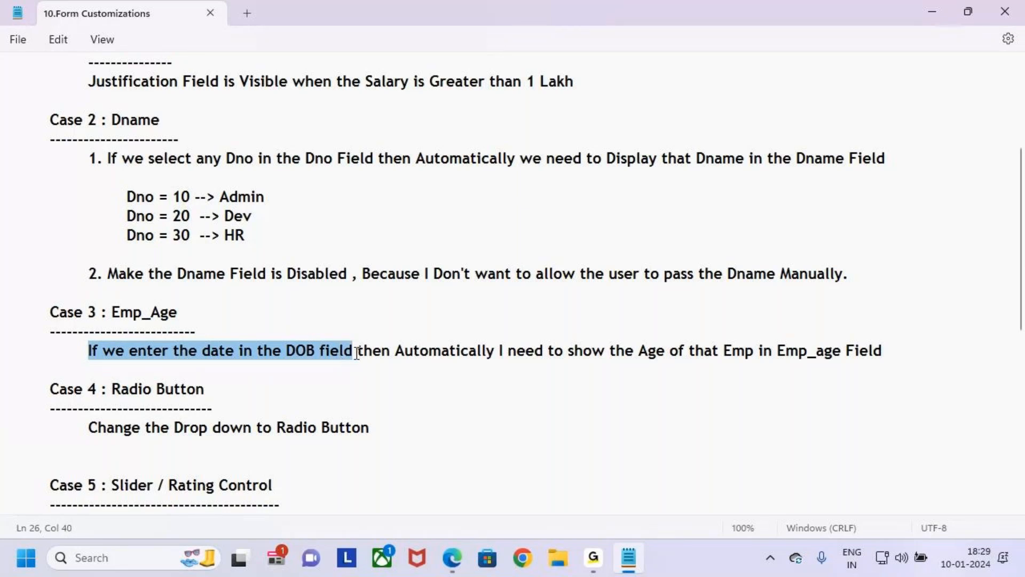
{"action": "key", "text": "alt+Tab"}
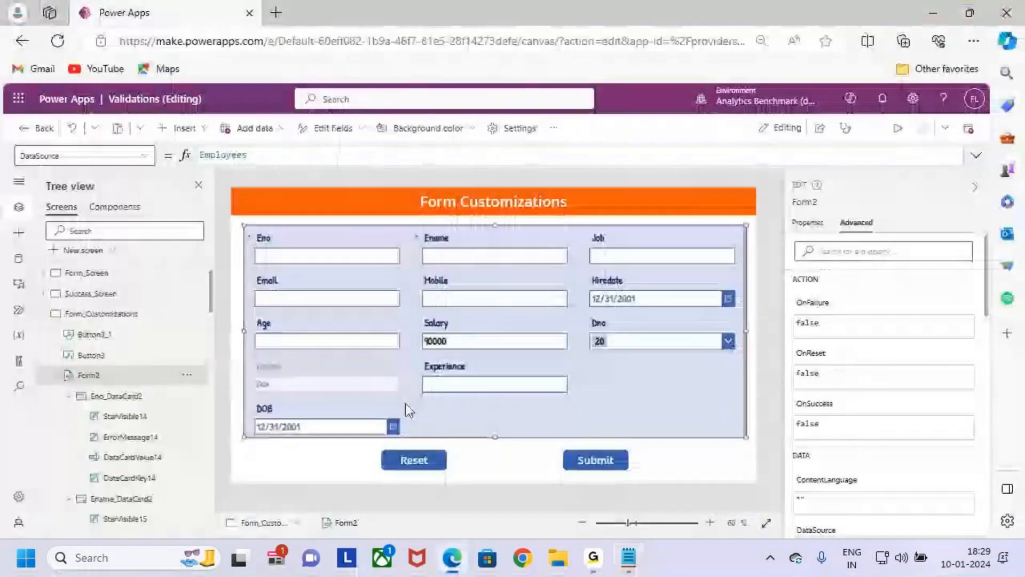
{"action": "mouse_move", "coordinate": [240, 397]}
{"action": "left_mouse_down"}
{"action": "mouse_move", "coordinate": [294, 422]}
{"action": "mouse_move", "coordinate": [409, 442]}
{"action": "mouse_move", "coordinate": [431, 402]}
{"action": "mouse_move", "coordinate": [409, 431]}
{"action": "left_mouse_up"}
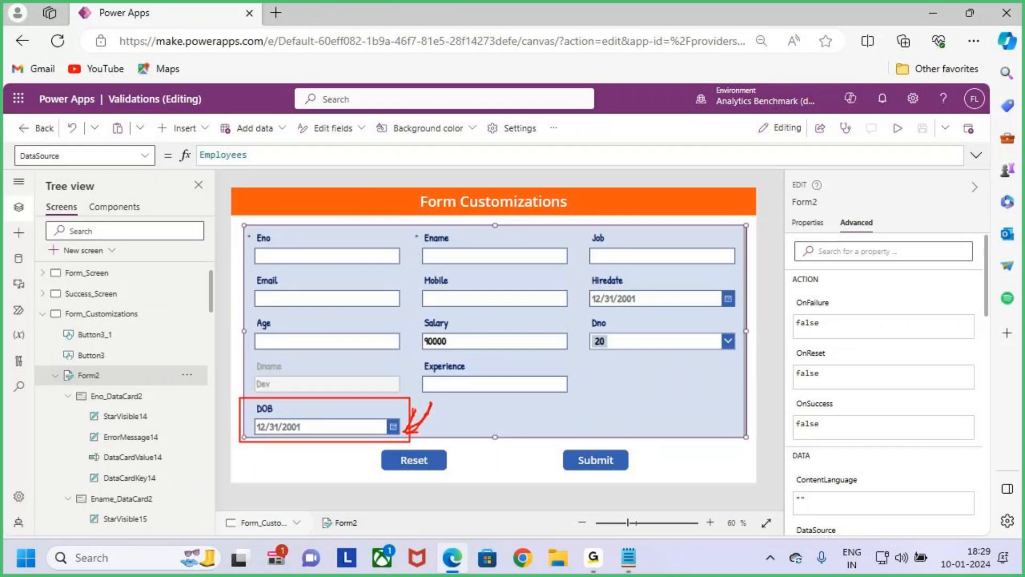
{"action": "key", "text": "Escape"}
- Read the rest of the Case 3 Emp_Age requirement in the notes and return to Power Apps
{"action": "key", "text": "alt+Tab"}
{"action": "left_click_drag", "start_coordinate": [295, 352], "coordinate": [568, 358]}
{"action": "left_click_drag", "start_coordinate": [636, 358], "coordinate": [815, 361]}
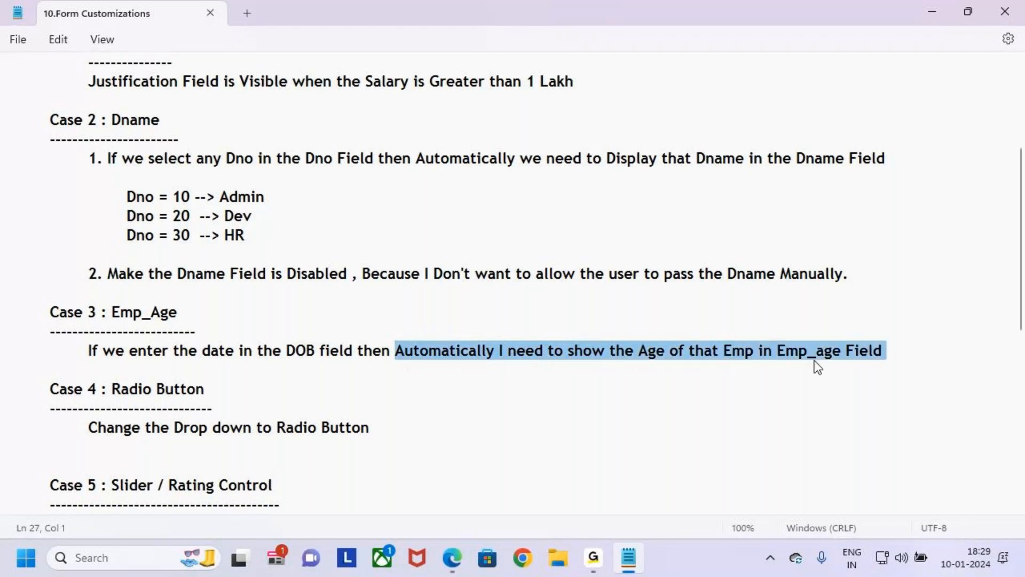
{"action": "left_click", "coordinate": [911, 389]}
{"action": "left_click", "coordinate": [896, 355]}
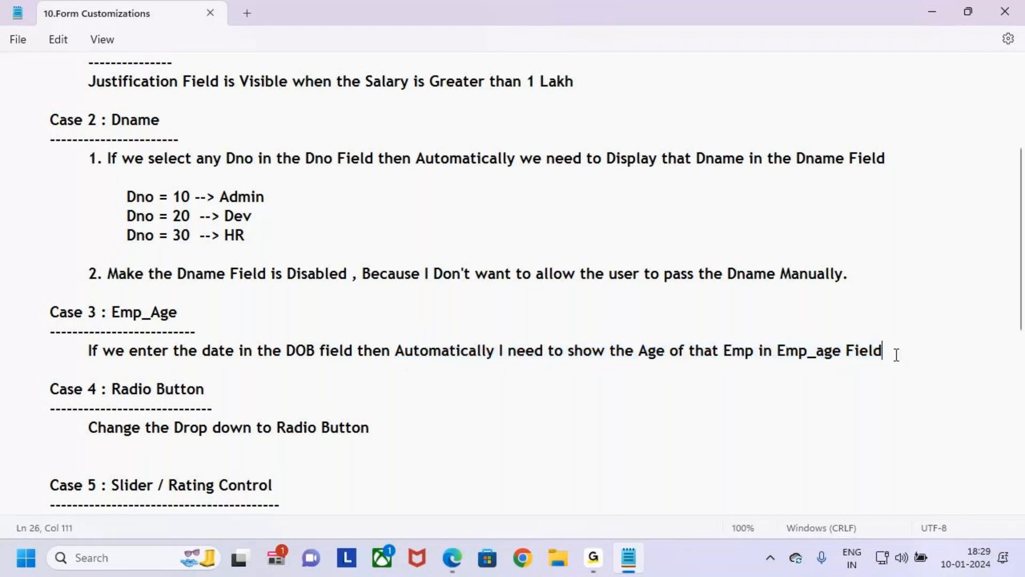
{"action": "left_click", "coordinate": [934, 2]}
- Preview the form to examine the DOB and Age fields, and return to the editor
{"action": "left_click", "coordinate": [904, 127]}
{"action": "key", "text": "ctrl+2"}
{"action": "mouse_move", "coordinate": [210, 402]}
{"action": "left_mouse_down"}
{"action": "mouse_move", "coordinate": [366, 444]}
{"action": "mouse_move", "coordinate": [266, 420]}
{"action": "left_mouse_up"}
{"action": "key", "text": "ctrl+z"}
{"action": "mouse_move", "coordinate": [209, 399]}
{"action": "left_mouse_down"}
{"action": "mouse_move", "coordinate": [349, 454]}
{"action": "mouse_move", "coordinate": [398, 446]}
{"action": "mouse_move", "coordinate": [390, 431]}
{"action": "mouse_move", "coordinate": [533, 448]}
{"action": "mouse_move", "coordinate": [394, 212]}
{"action": "mouse_move", "coordinate": [308, 306]}
{"action": "mouse_move", "coordinate": [331, 291]}
{"action": "left_mouse_up"}
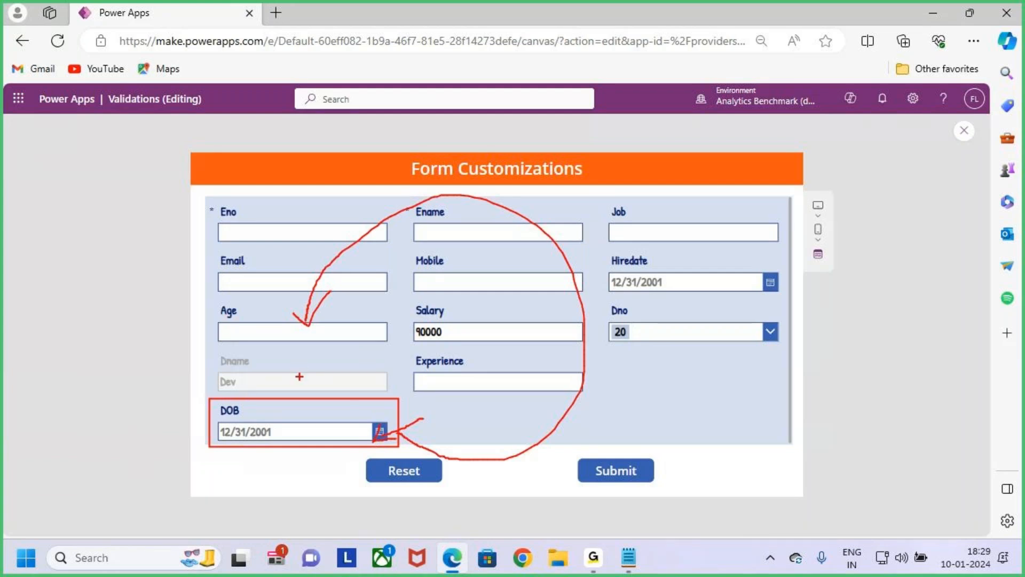
{"action": "key", "text": "Escape"}
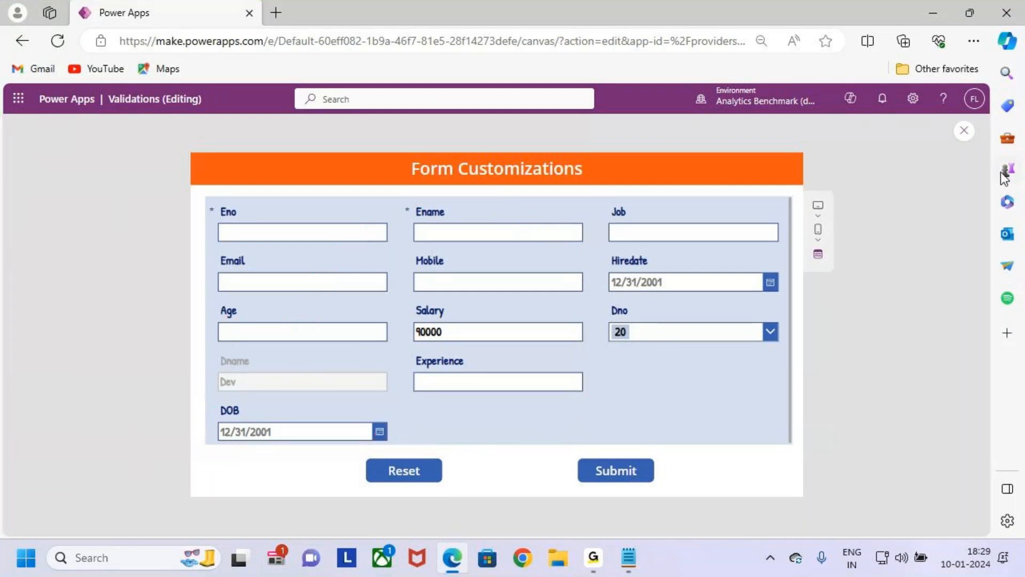
{"action": "left_click", "coordinate": [964, 131]}
{"action": "left_click", "coordinate": [613, 372]}
- Preview the form and pick a sample date of birth in the DOB field's calendar
{"action": "left_click", "coordinate": [897, 130]}
{"action": "left_click", "coordinate": [388, 433]}
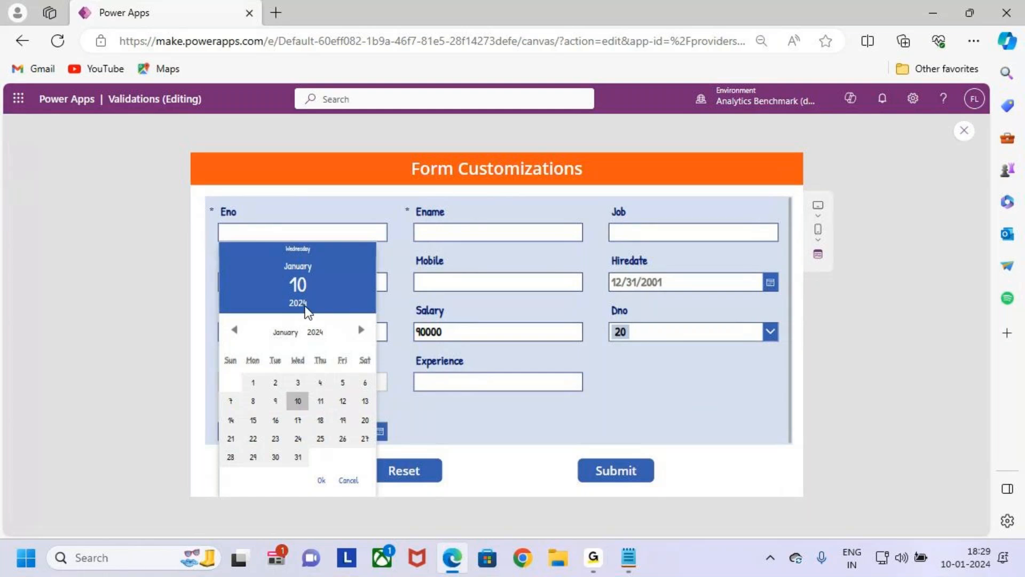
{"action": "left_click", "coordinate": [316, 333]}
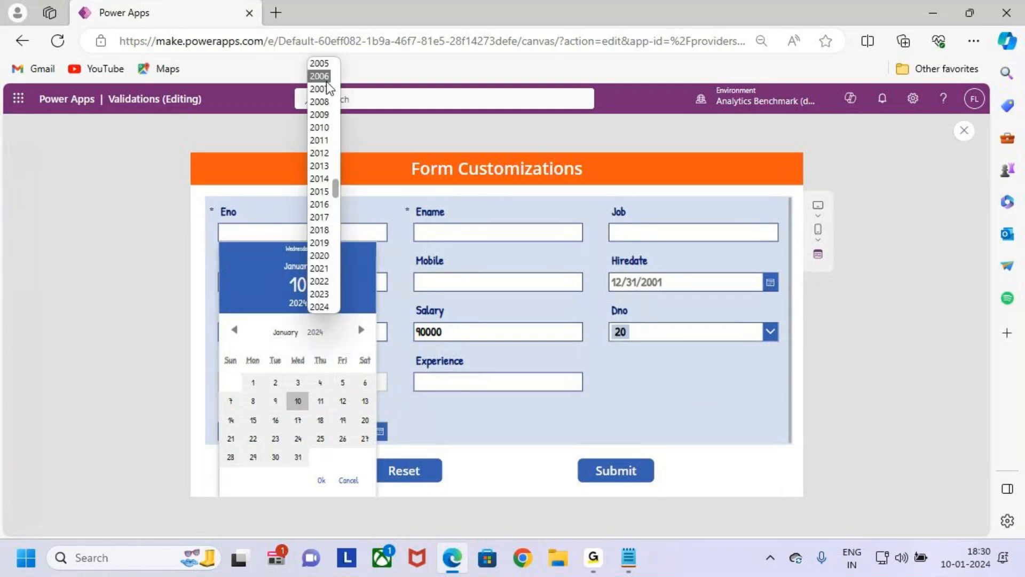
{"action": "scroll", "coordinate": [327, 88], "scroll_direction": "up", "scroll_amount": 5}
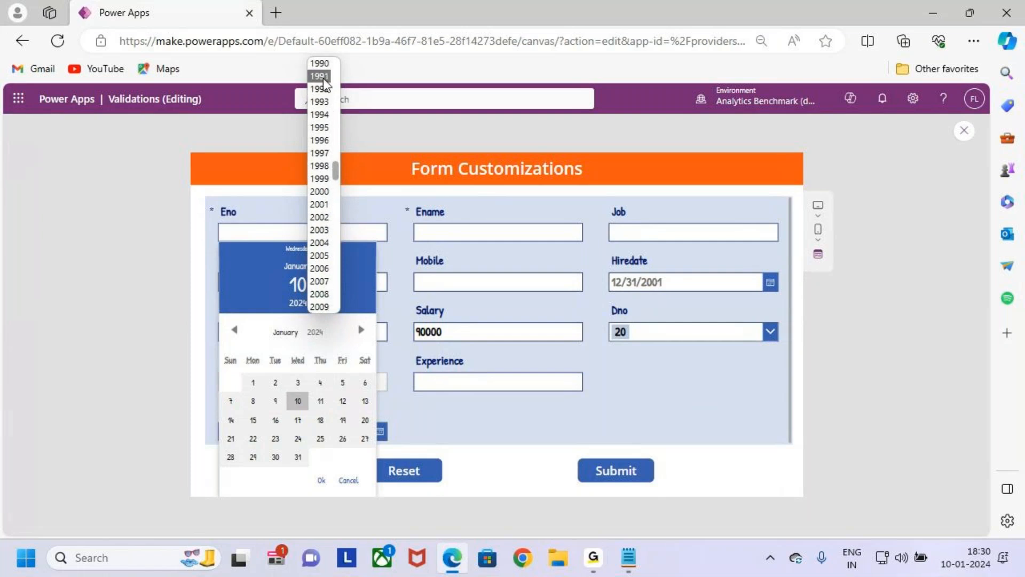
{"action": "left_click", "coordinate": [323, 101]}
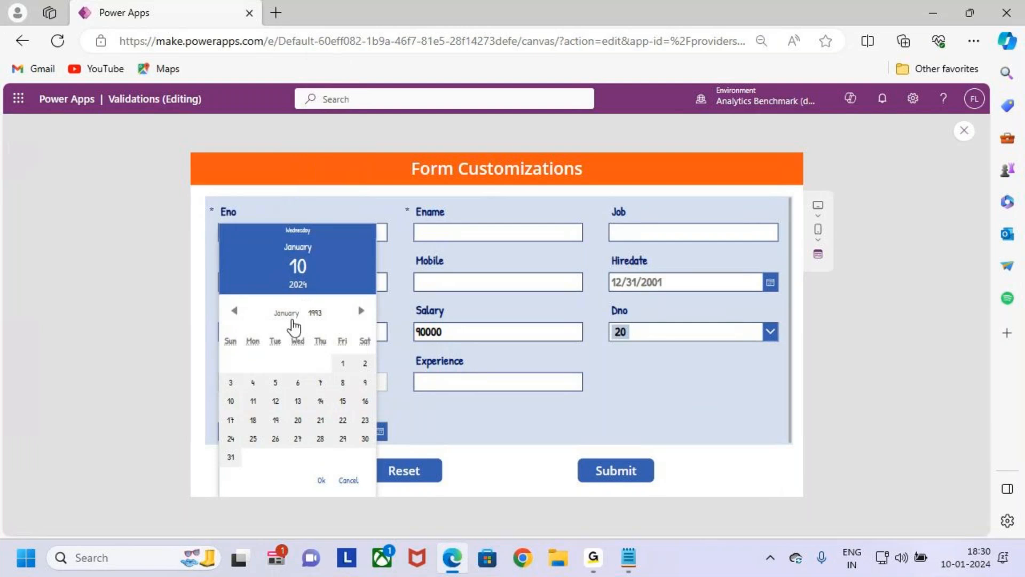
{"action": "left_click", "coordinate": [287, 315]}
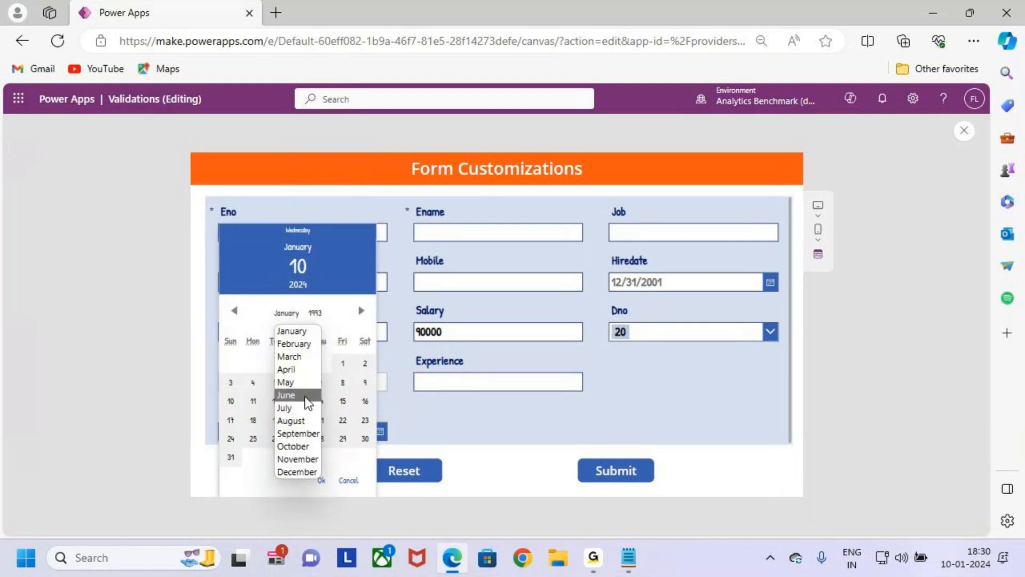
{"action": "left_click", "coordinate": [308, 421]}
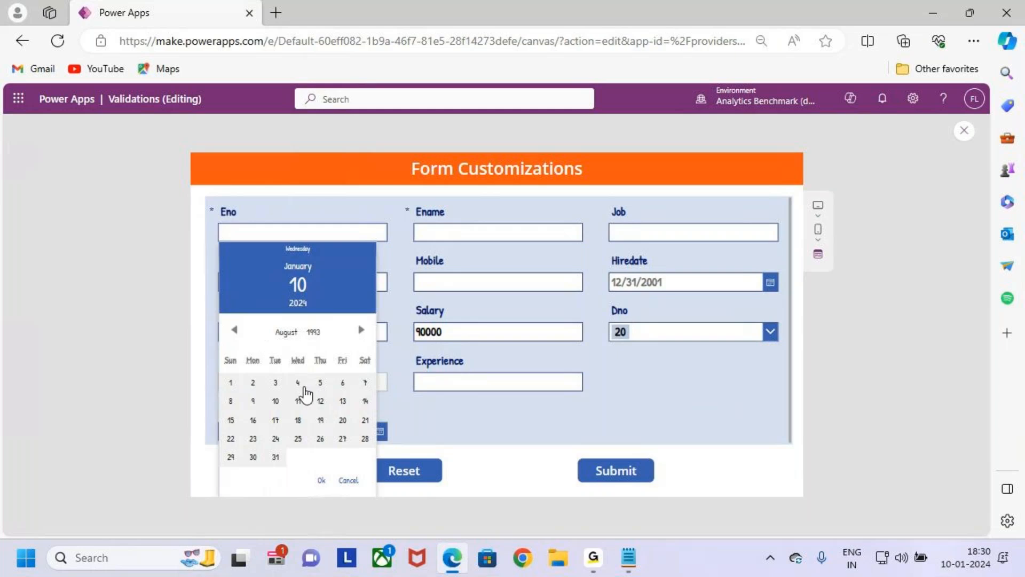
{"action": "left_click", "coordinate": [343, 385]}
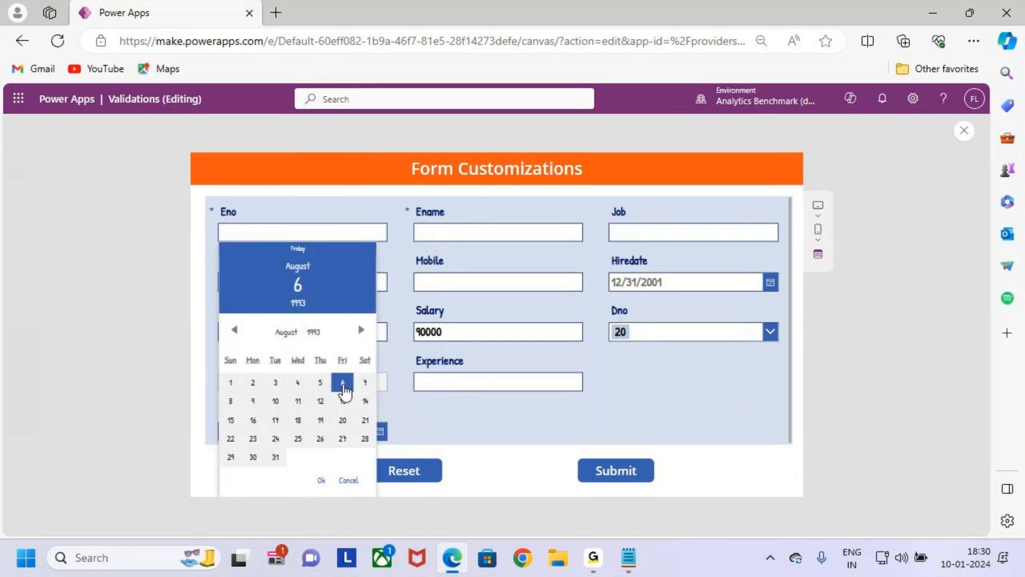
{"action": "left_click", "coordinate": [321, 481]}
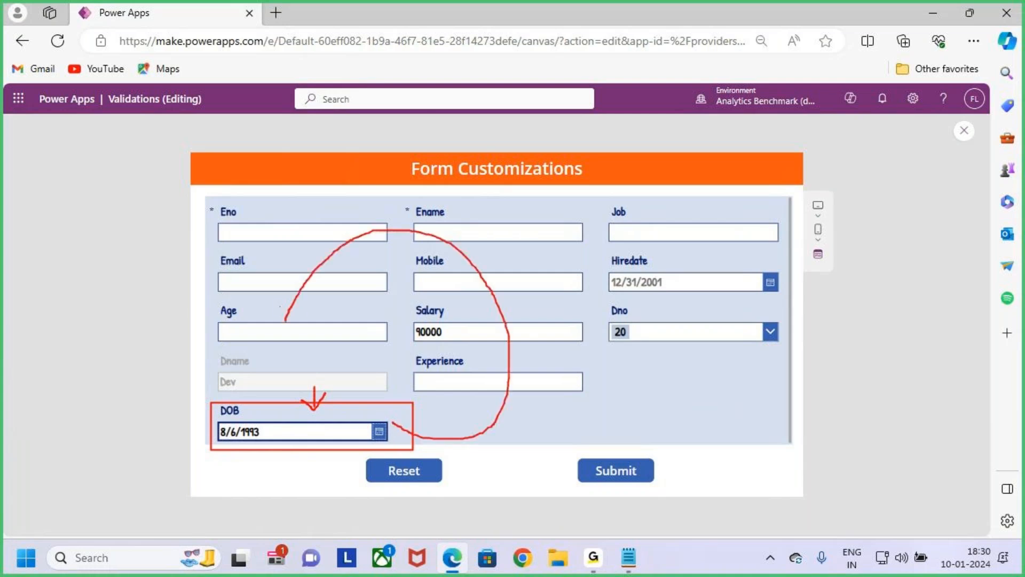
- Check whether the Age field reacts to the chosen date of birth, return to the editor and select the form
{"action": "left_click_drag", "start_coordinate": [256, 347], "coordinate": [318, 330]}
{"action": "key", "text": "Escape"}
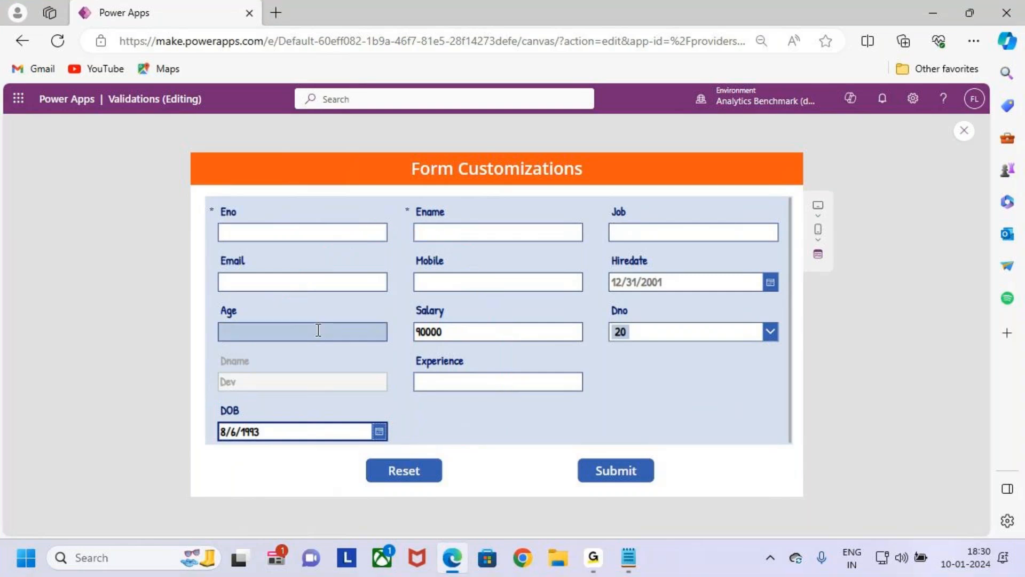
{"action": "left_click", "coordinate": [315, 331]}
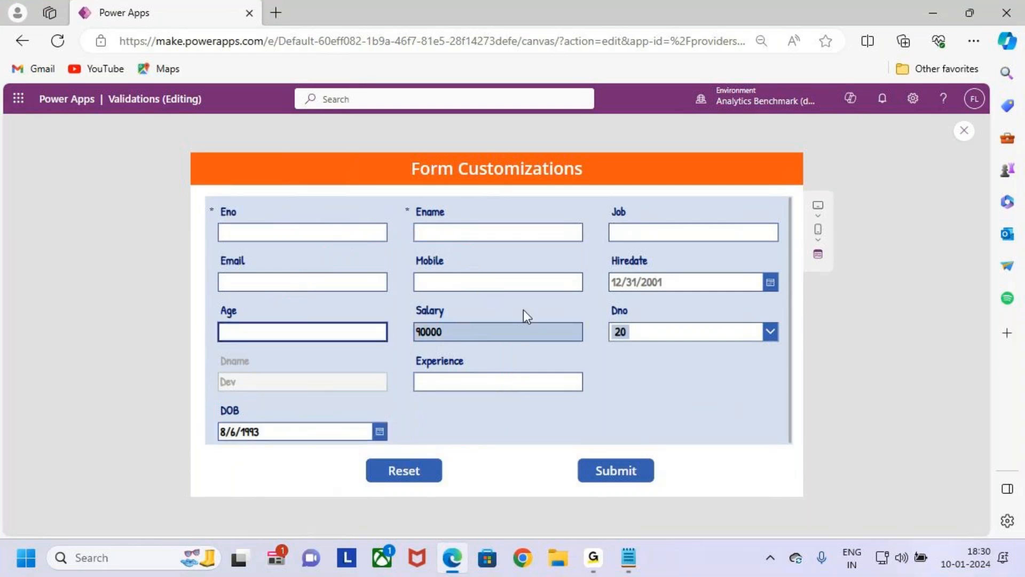
{"action": "left_click", "coordinate": [964, 131]}
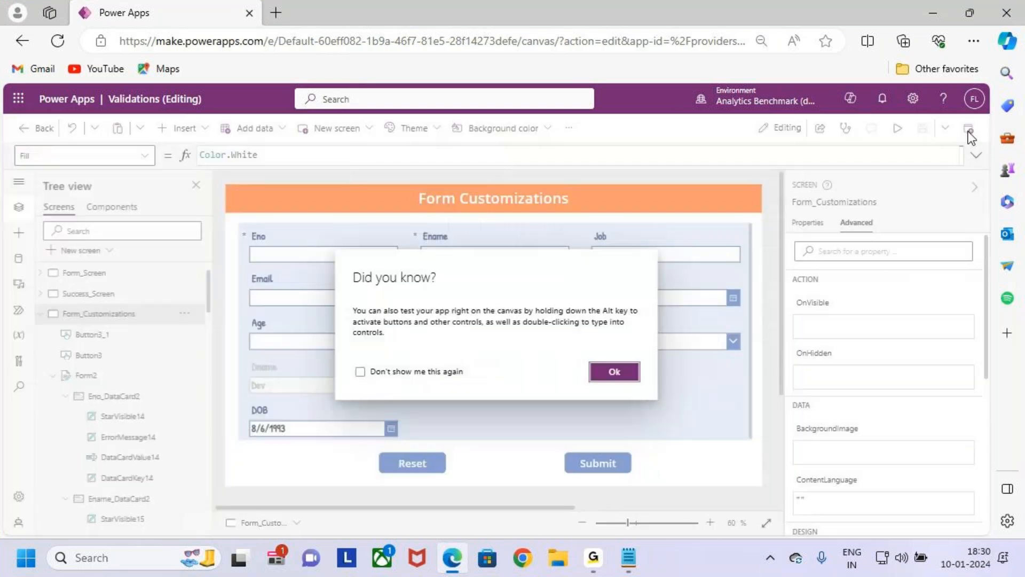
{"action": "left_click", "coordinate": [615, 371]}
{"action": "left_click", "coordinate": [658, 431]}
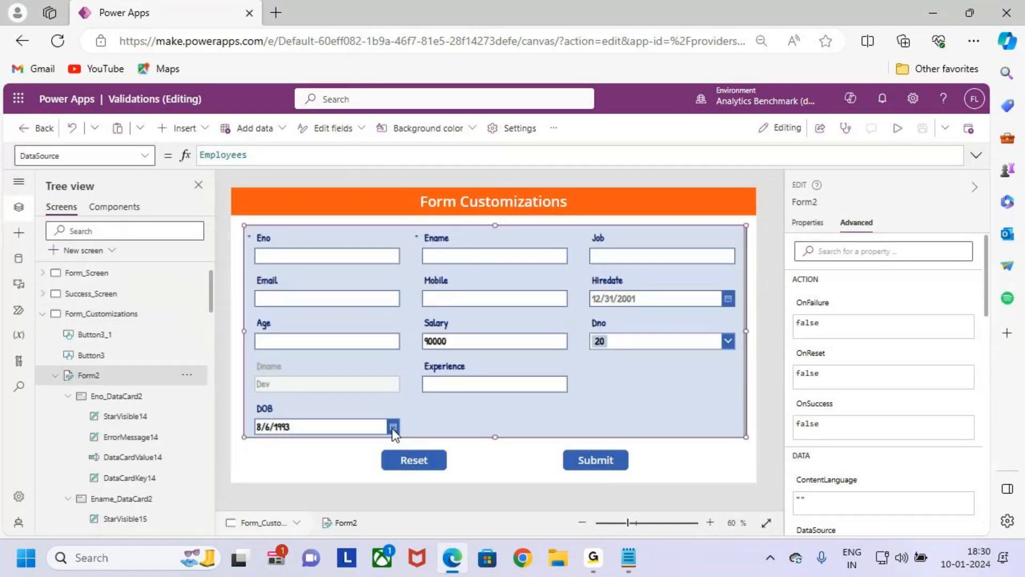
- Clear the sample date from the DOB field in the preview and return to the editor
{"action": "left_click", "coordinate": [898, 129]}
{"action": "key", "text": "ctrl+2"}
{"action": "left_click_drag", "start_coordinate": [214, 417], "coordinate": [299, 446]}
{"action": "key", "text": "Escape"}
{"action": "left_click", "coordinate": [303, 431]}
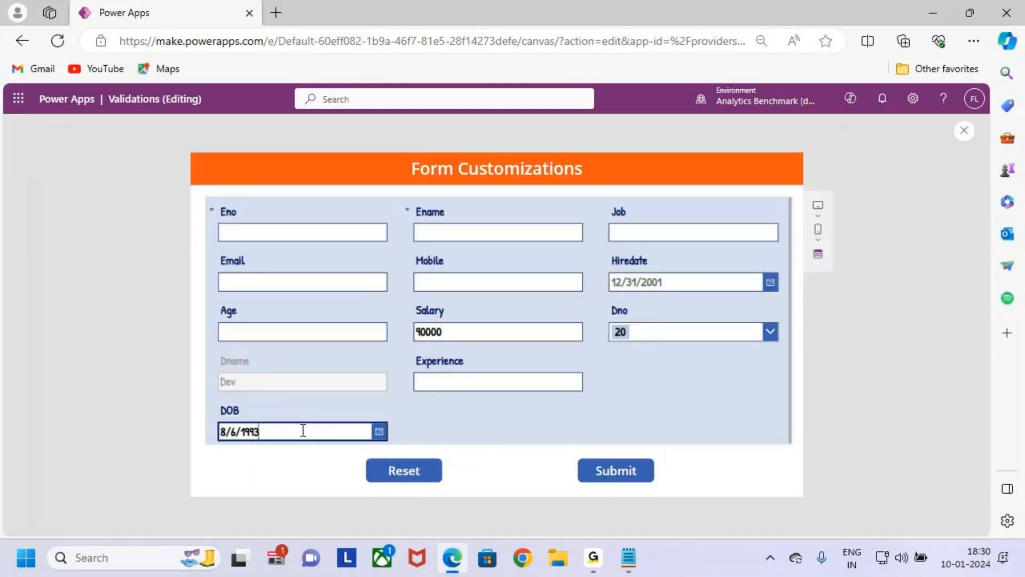
{"action": "key", "text": "BackSpace"}
{"action": "key", "text": "BackSpace"}
{"action": "key", "text": "BackSpace"}
{"action": "key", "text": "BackSpace"}
{"action": "key", "text": "BackSpace"}
{"action": "key", "text": "BackSpace"}
{"action": "key", "text": "BackSpace"}
{"action": "key", "text": "BackSpace"}
{"action": "left_click", "coordinate": [461, 419]}
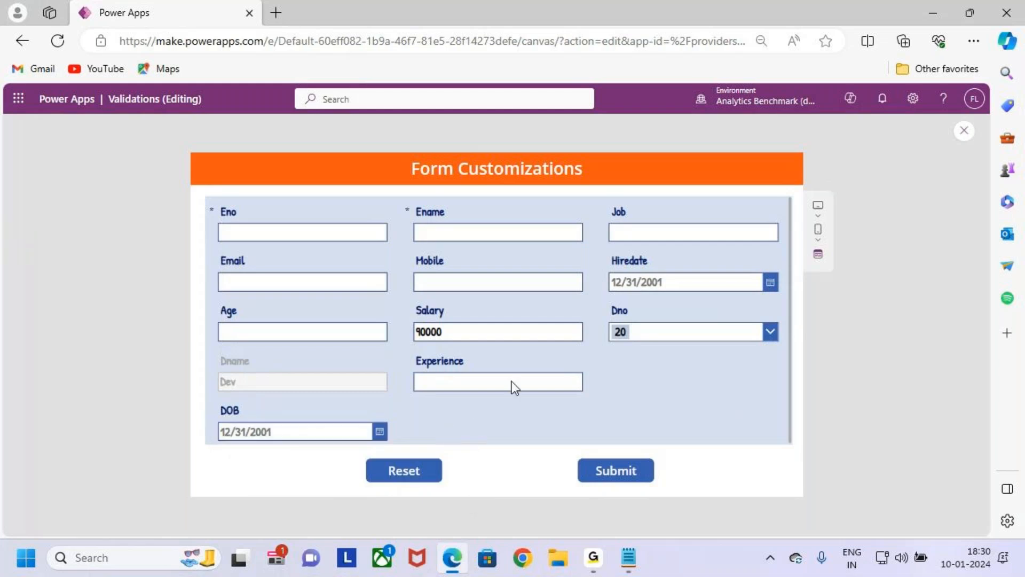
{"action": "left_click", "coordinate": [963, 131]}
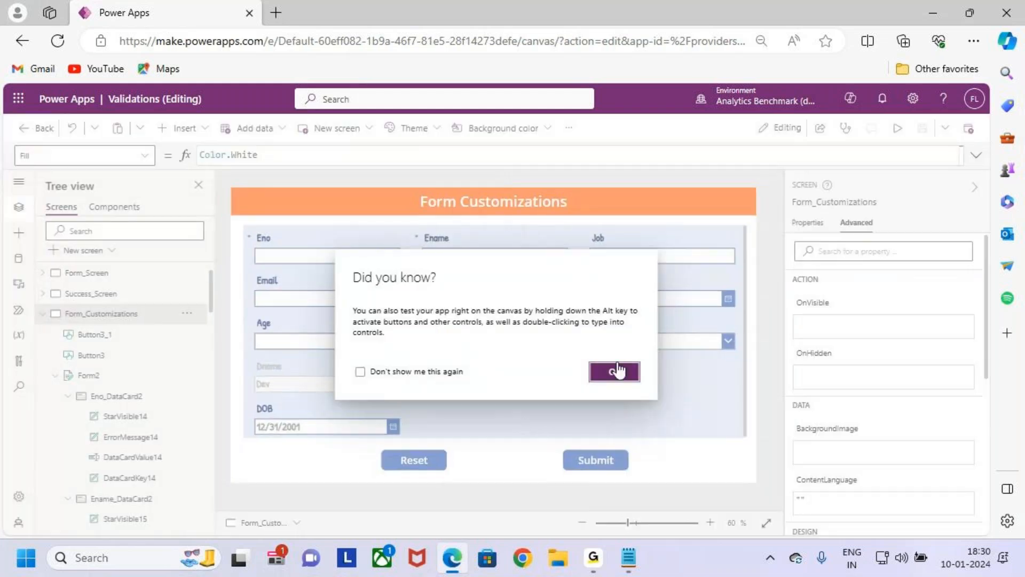
{"action": "left_click", "coordinate": [615, 369]}
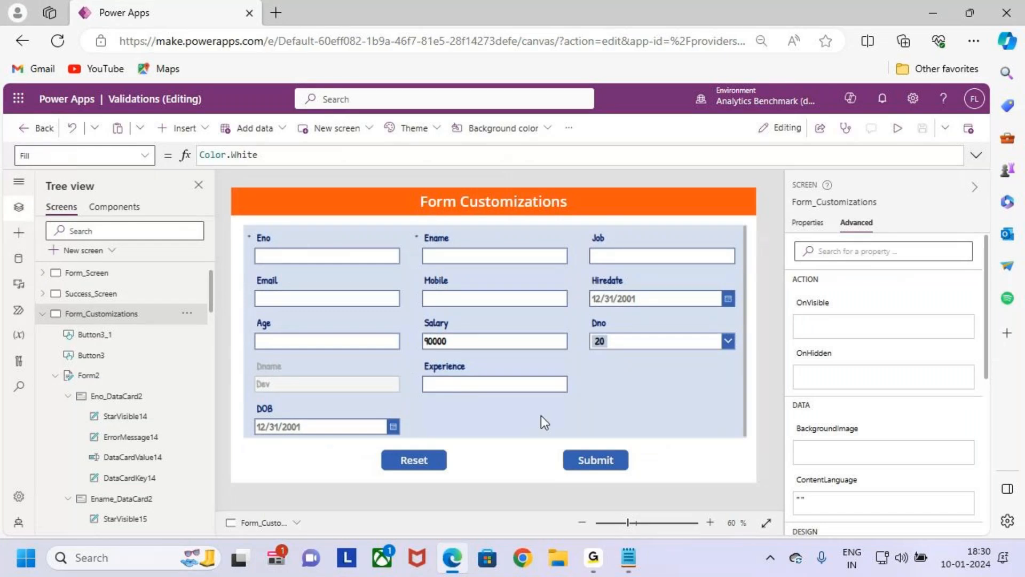
- Select the date picker inside the DOB card and highlight its control name for reference
{"action": "left_click", "coordinate": [318, 411]}
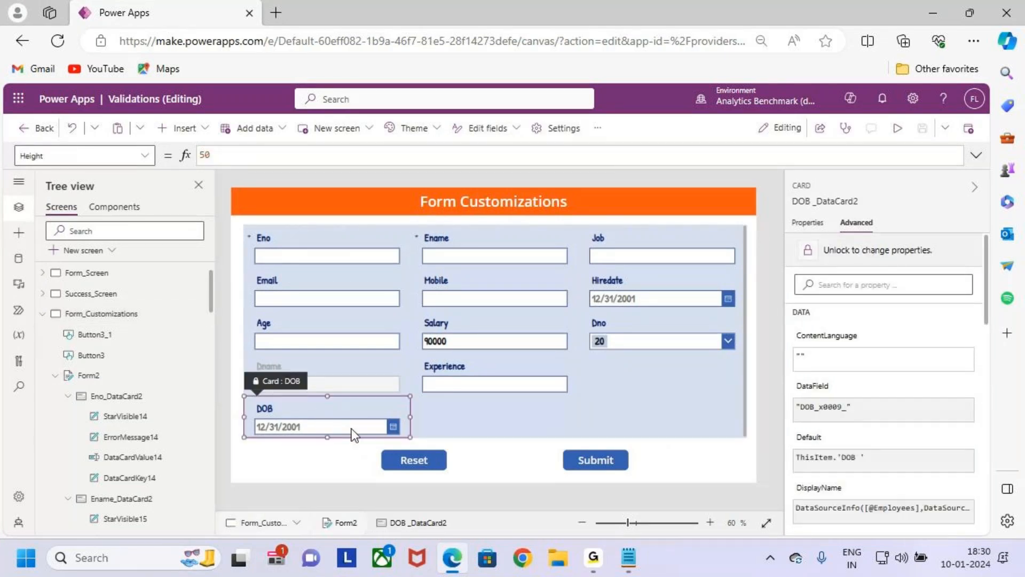
{"action": "left_click", "coordinate": [374, 427]}
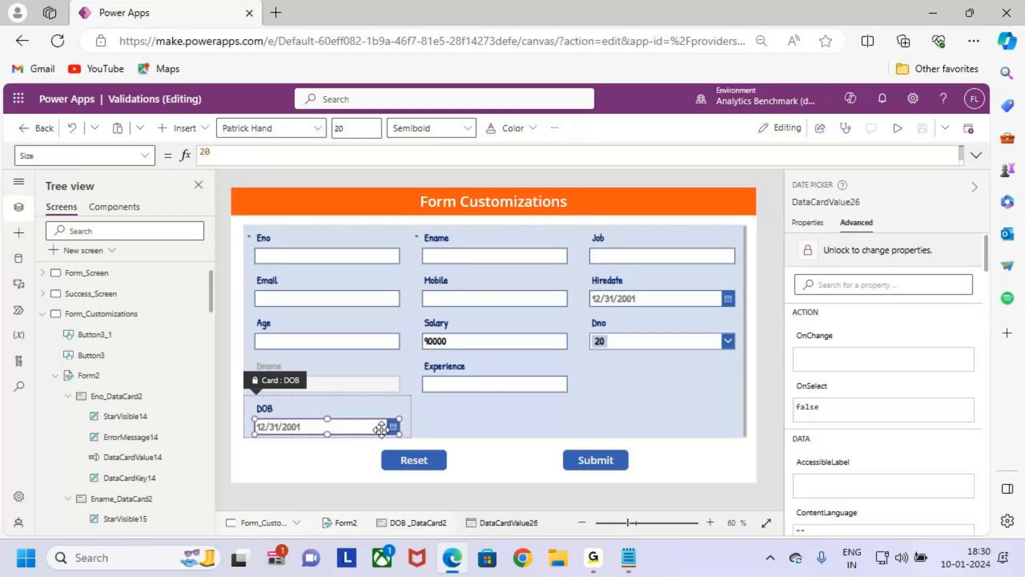
{"action": "left_click", "coordinate": [871, 208]}
{"action": "left_click", "coordinate": [946, 211]}
{"action": "left_click", "coordinate": [946, 211]}
{"action": "left_click", "coordinate": [982, 215]}
{"action": "left_click", "coordinate": [855, 202]}
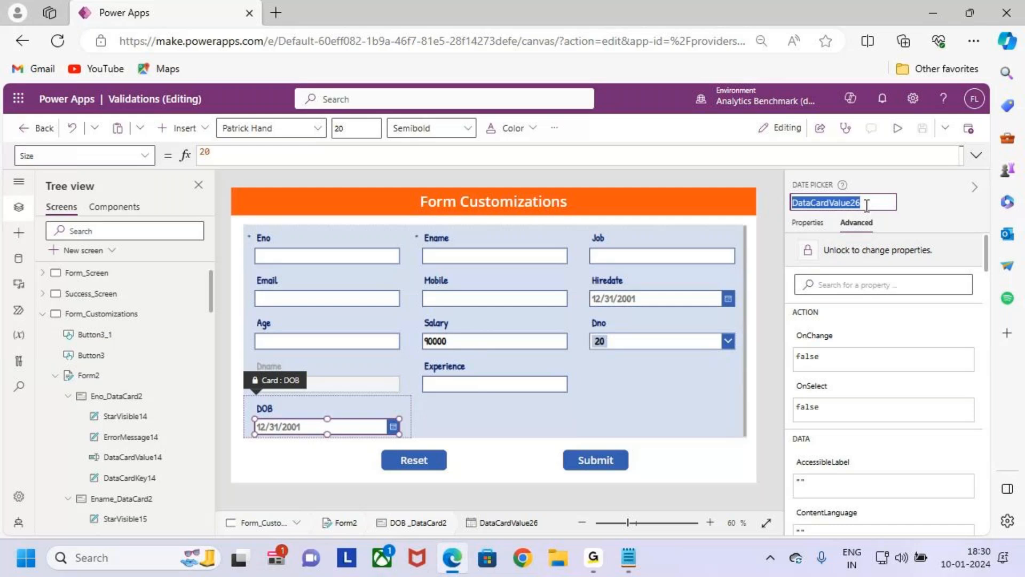
{"action": "left_click", "coordinate": [1006, 266]}
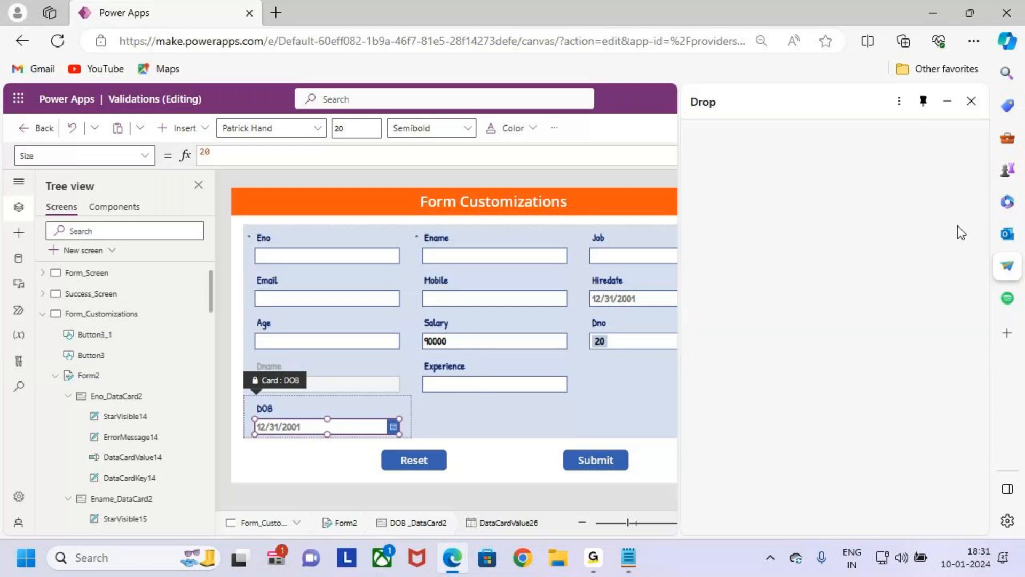
{"action": "left_click", "coordinate": [971, 106]}
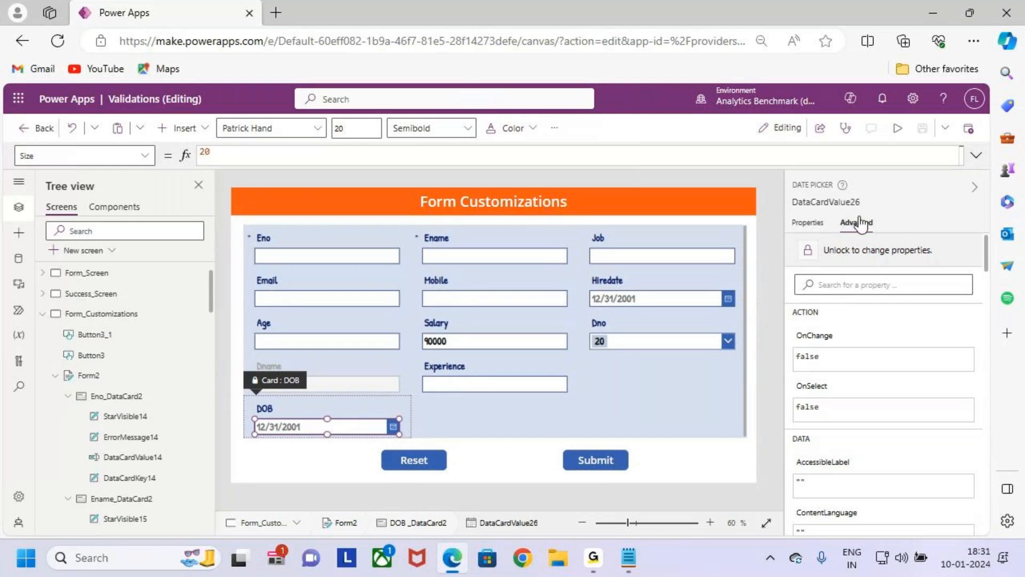
{"action": "left_click", "coordinate": [837, 202]}
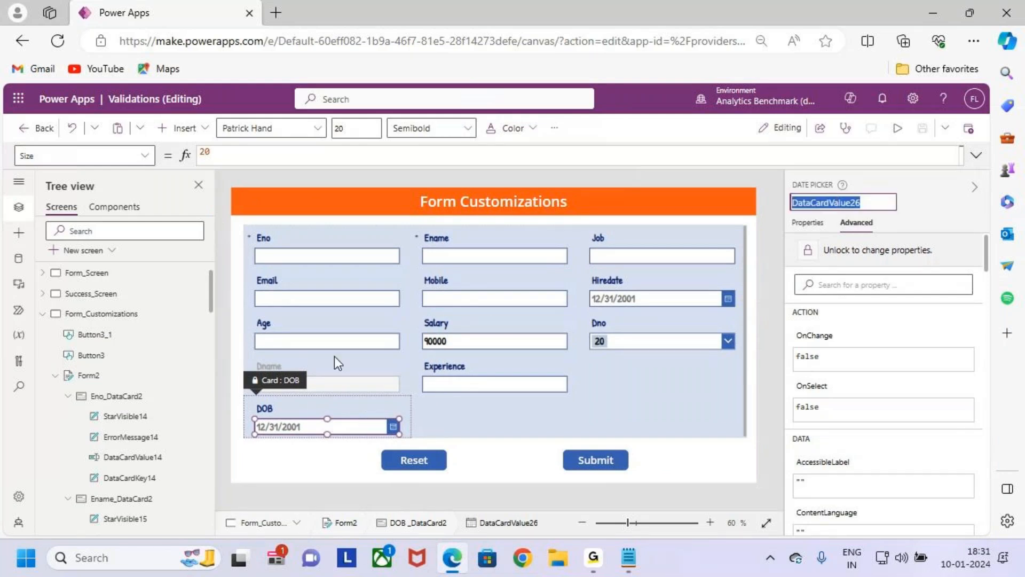
- Unlock the Age card's properties and clear its existing Default formula
{"action": "left_click", "coordinate": [328, 342]}
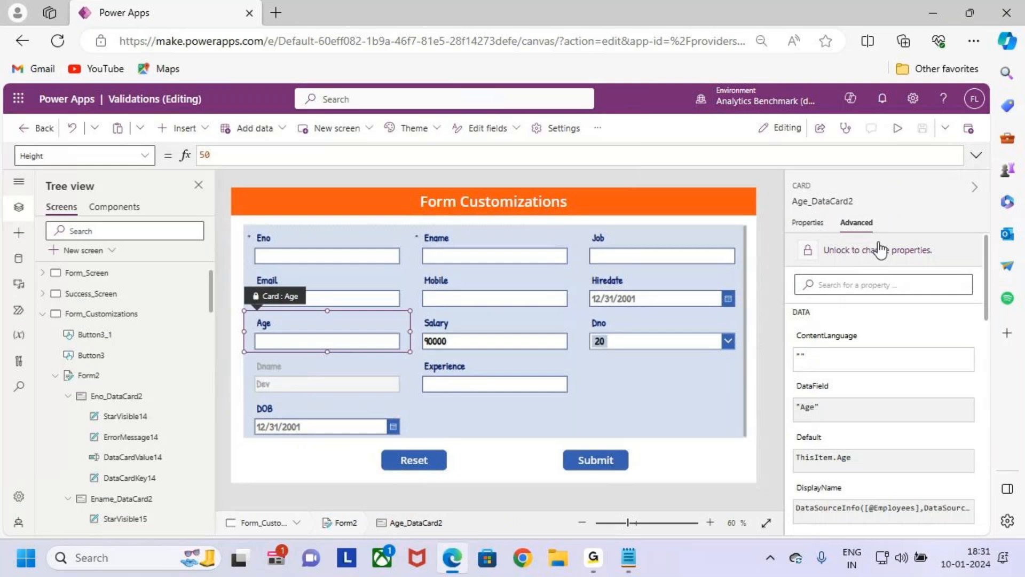
{"action": "left_click", "coordinate": [899, 250]}
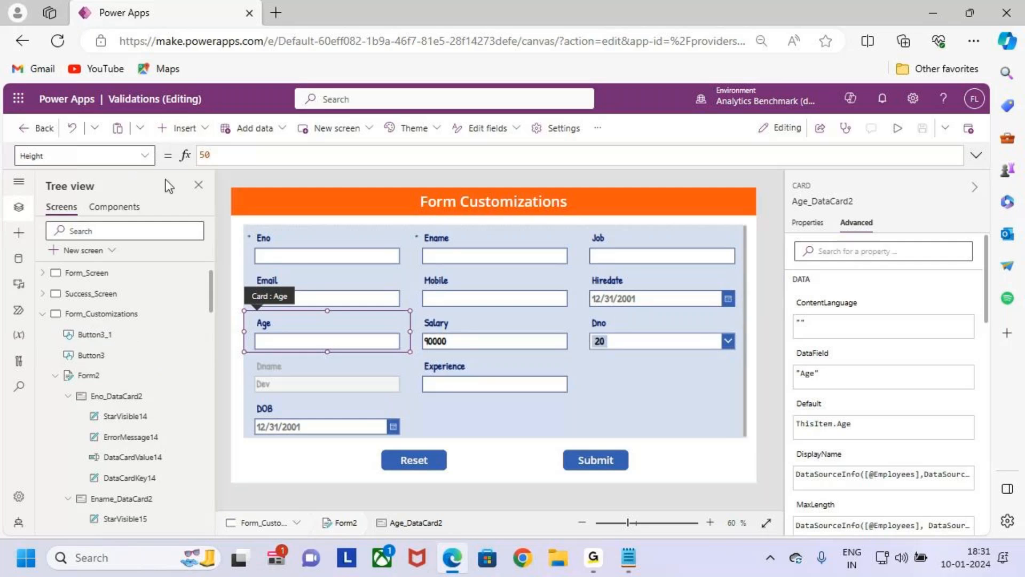
{"action": "left_click", "coordinate": [143, 155]}
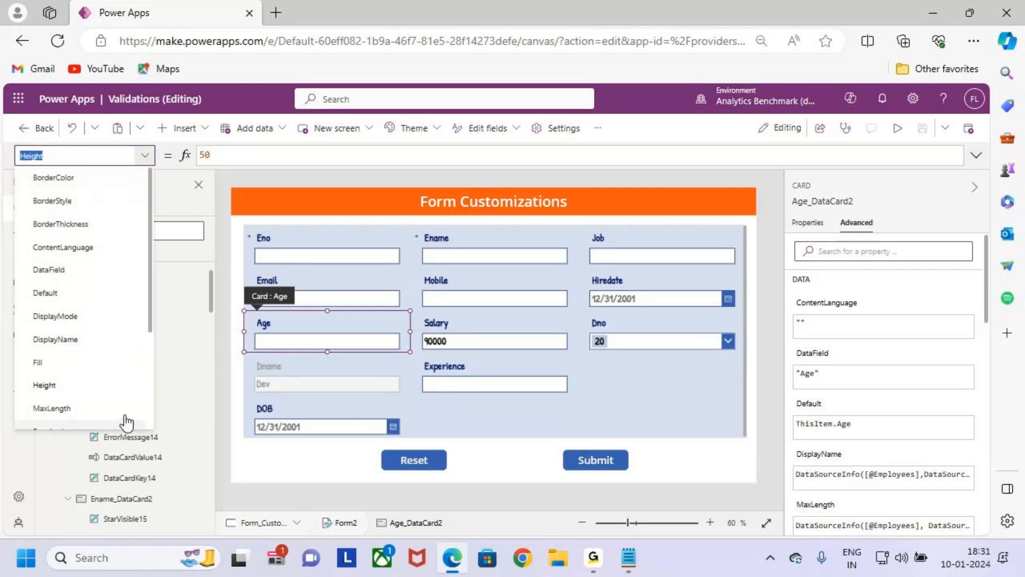
{"action": "left_click", "coordinate": [94, 303]}
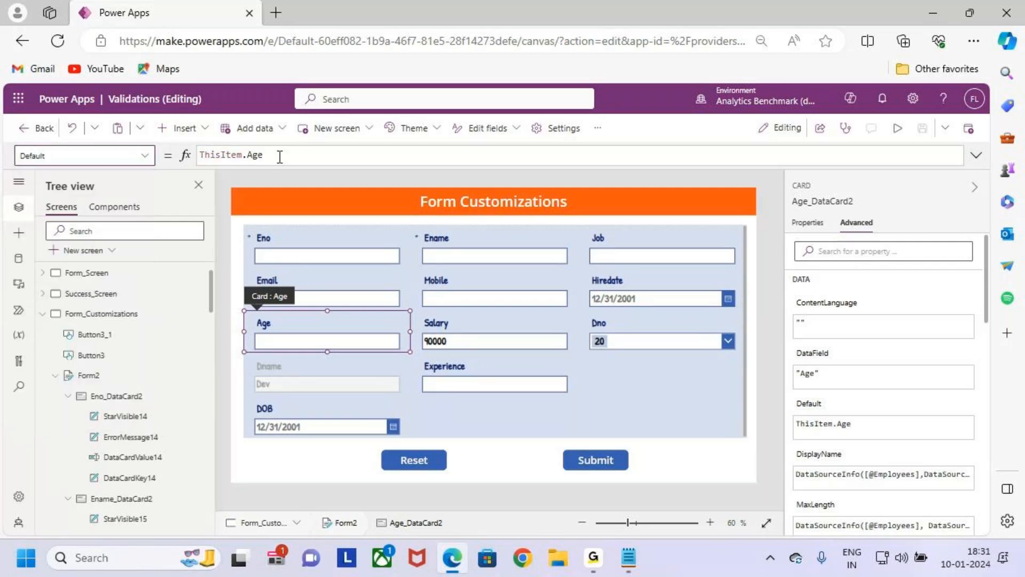
{"action": "left_click_drag", "start_coordinate": [281, 159], "coordinate": [198, 156]}
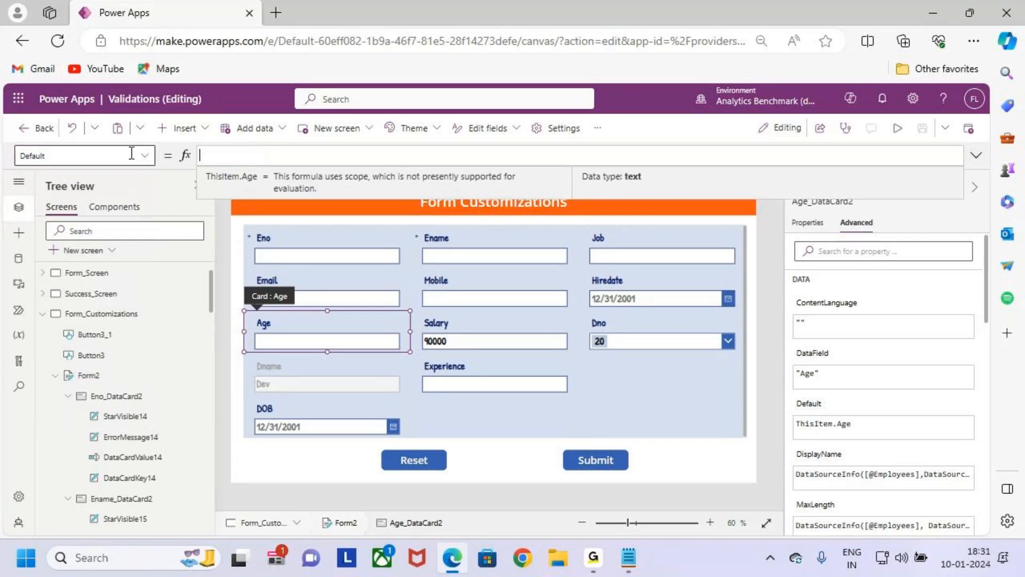
- Begin the Age card's Default formula with the DateDiff function and an opening parenthesis
{"action": "type", "text": "date"}
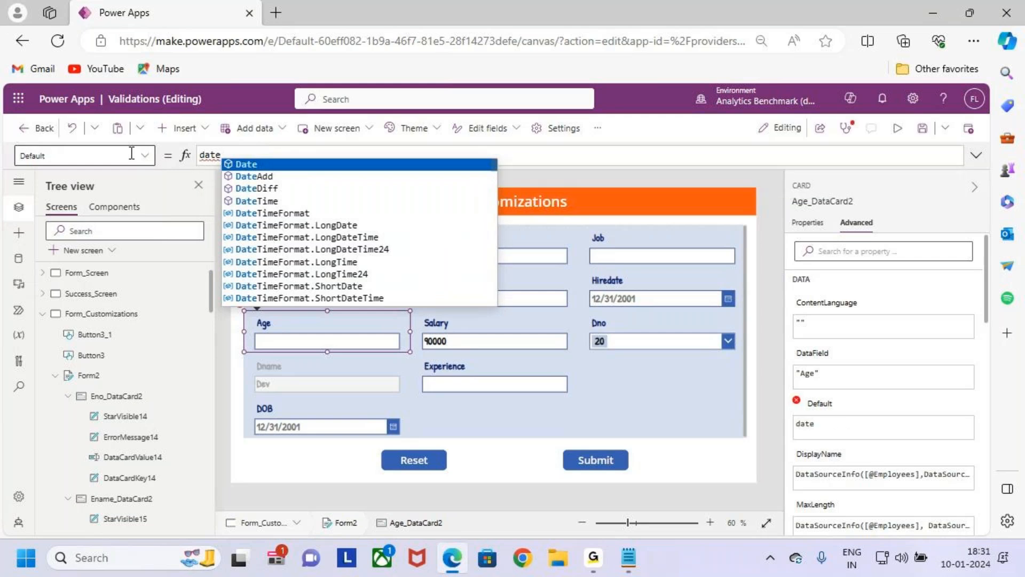
{"action": "key", "text": "Down"}
{"action": "key", "text": "Up"}
{"action": "key", "text": "Up"}
{"action": "key", "text": "Down"}
{"action": "key", "text": "Down"}
{"action": "key", "text": "Down"}
{"action": "key", "text": "Up"}
{"action": "key", "text": "Up"}
{"action": "key", "text": "Up"}
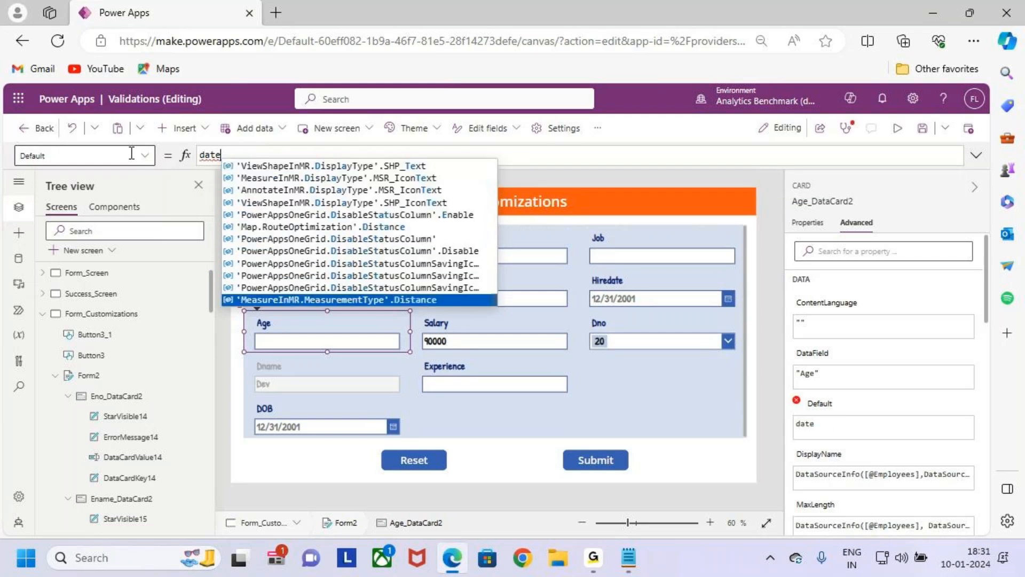
{"action": "key", "text": "Down"}
{"action": "key", "text": "Down"}
{"action": "key", "text": "Down"}
{"action": "key", "text": "Tab"}
{"action": "type", "text": "("}
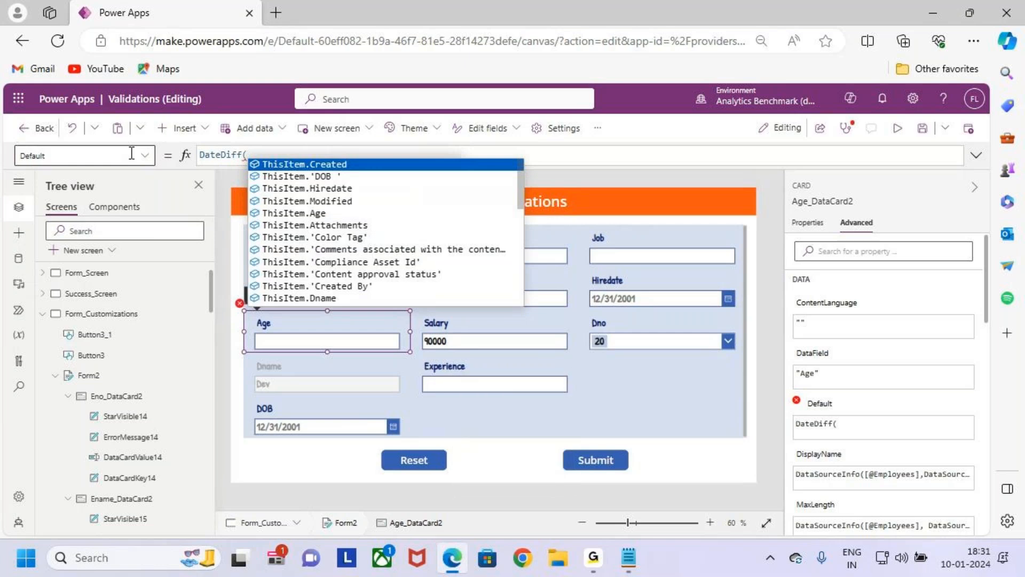
{"action": "key", "text": "BackSpace"}
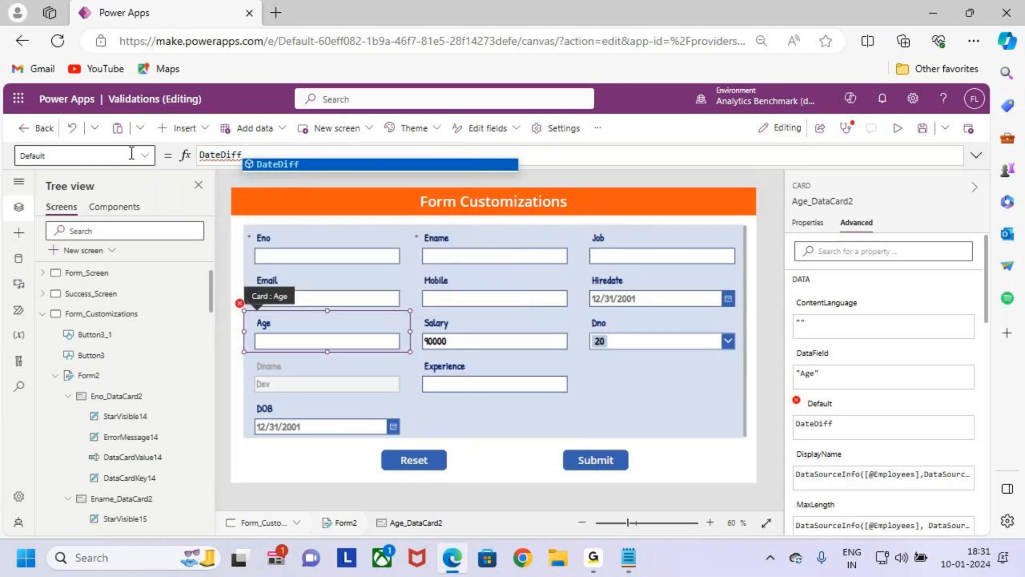
{"action": "type", "text": "("}
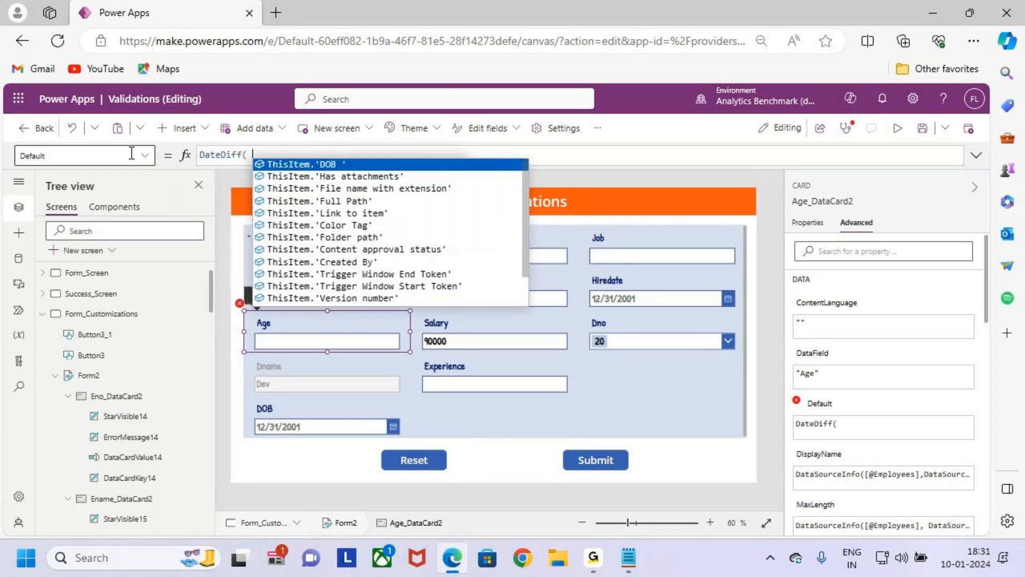
{"action": "key", "text": "BackSpace"}
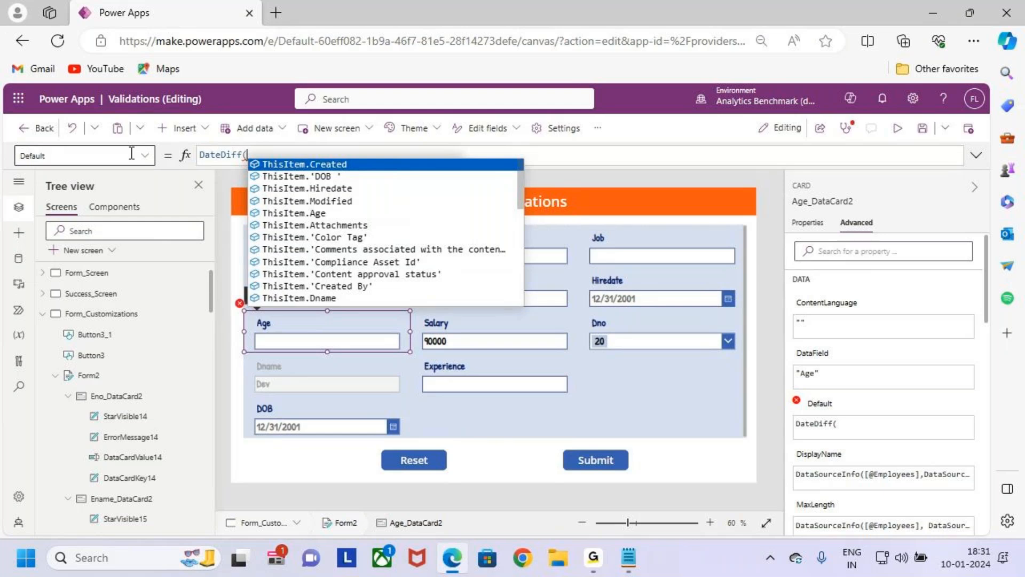
- Enter DataCardValue26.SelectedDate as the start date in the Age card's DateDiff formula
{"action": "key", "text": "ctrl+2"}
{"action": "mouse_move", "coordinate": [248, 405]}
{"action": "left_mouse_down"}
{"action": "mouse_move", "coordinate": [374, 449]}
{"action": "mouse_move", "coordinate": [407, 441]}
{"action": "left_mouse_up"}
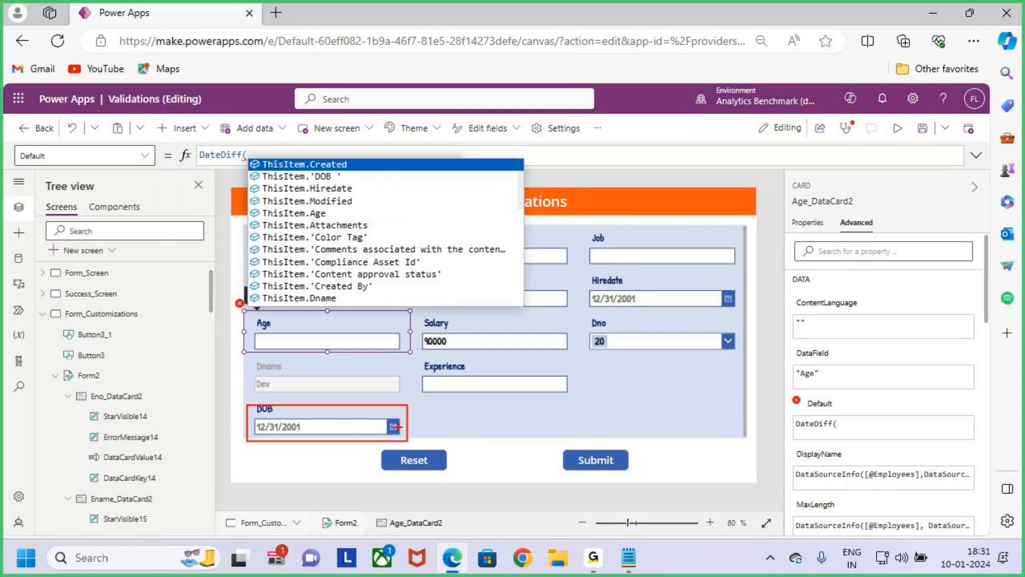
{"action": "key", "text": "Escape"}
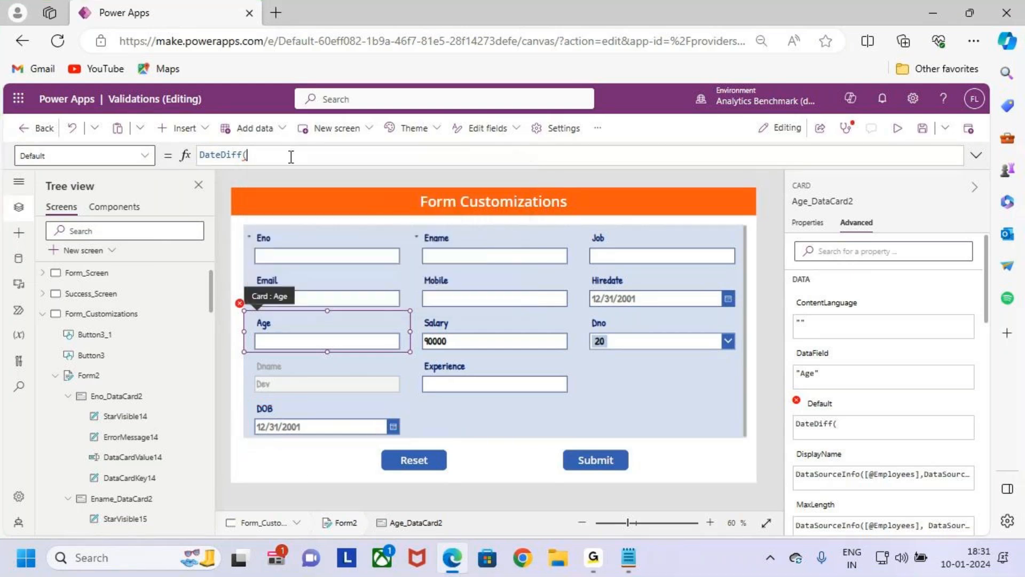
{"action": "type", "text": "DataCardValue26"}
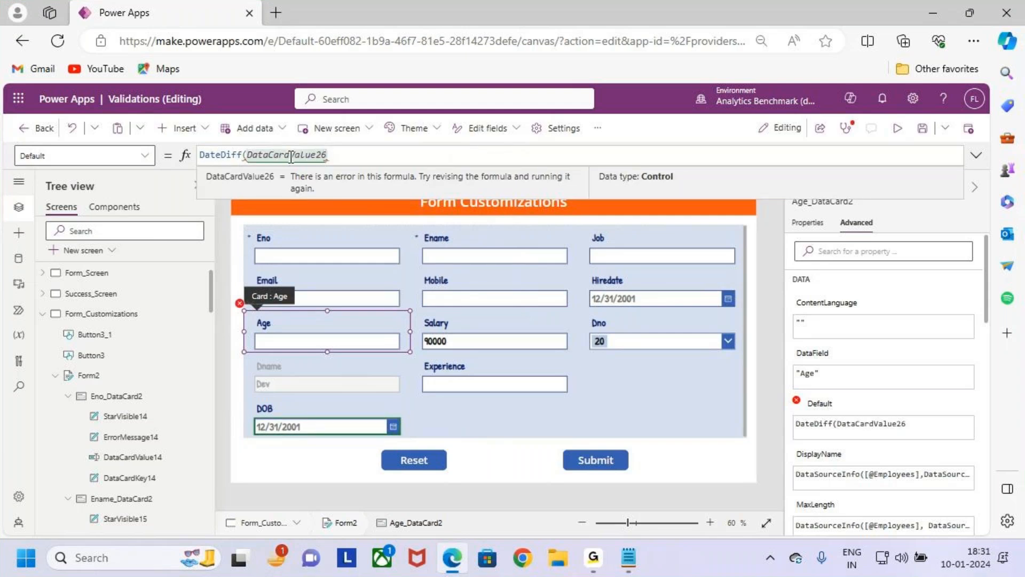
{"action": "type", "text": ".SELE"}
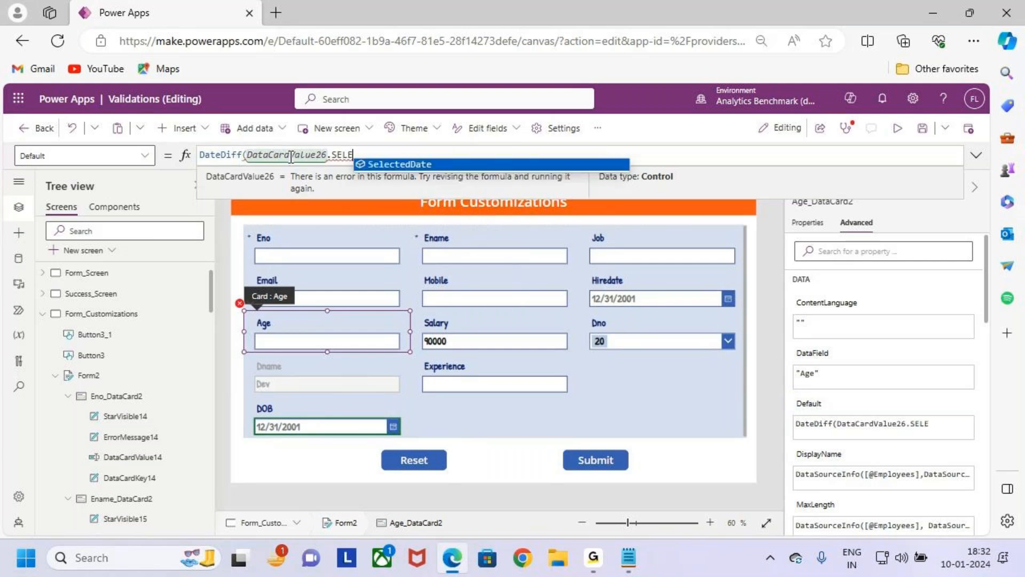
{"action": "key", "text": "Tab"}
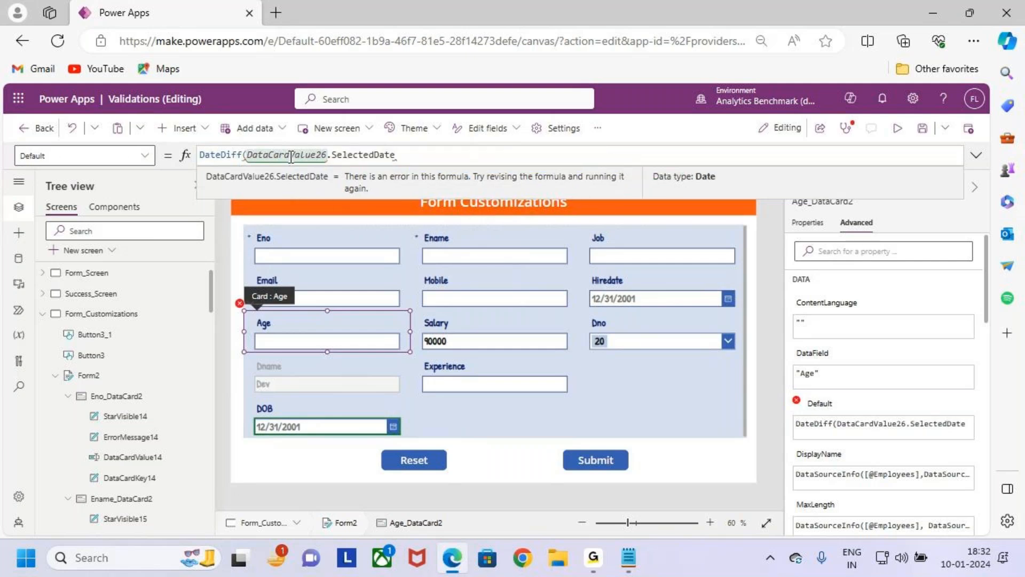
- Add Today() as the end date of the DateDiff formula, followed by a comma for the unit
{"action": "type", "text": ","}
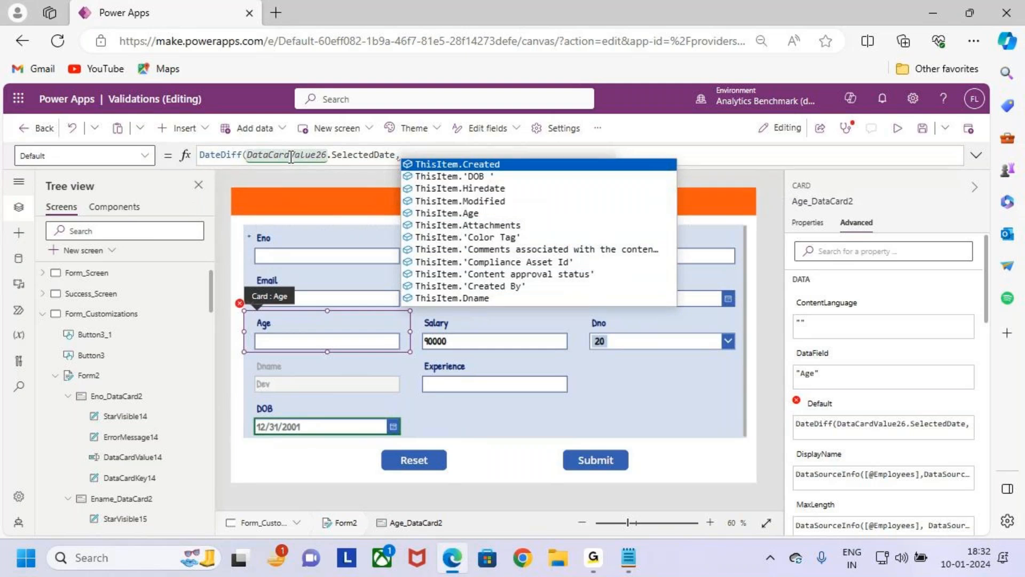
{"action": "type", "text": "Toda"}
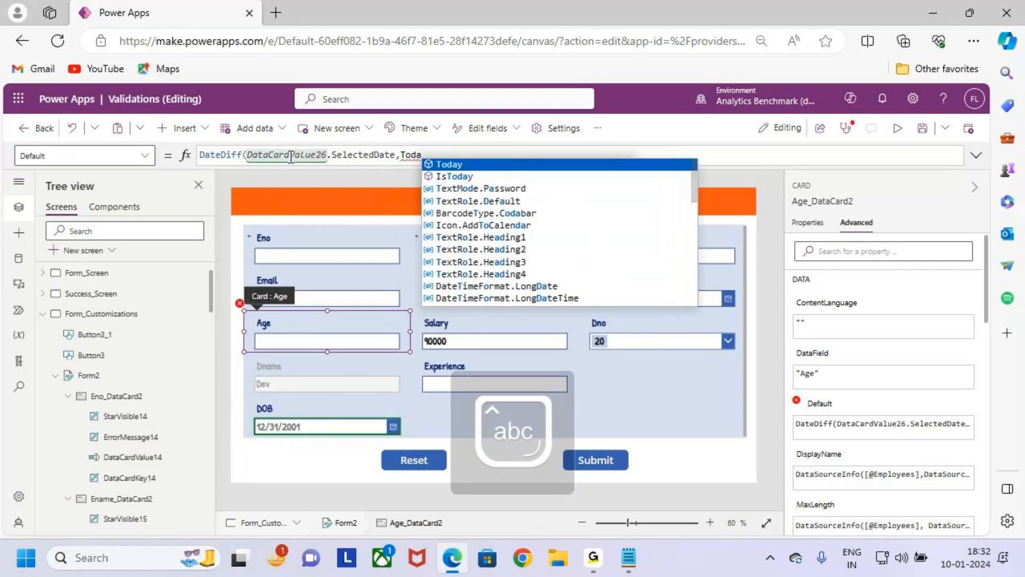
{"action": "type", "text": "y("}
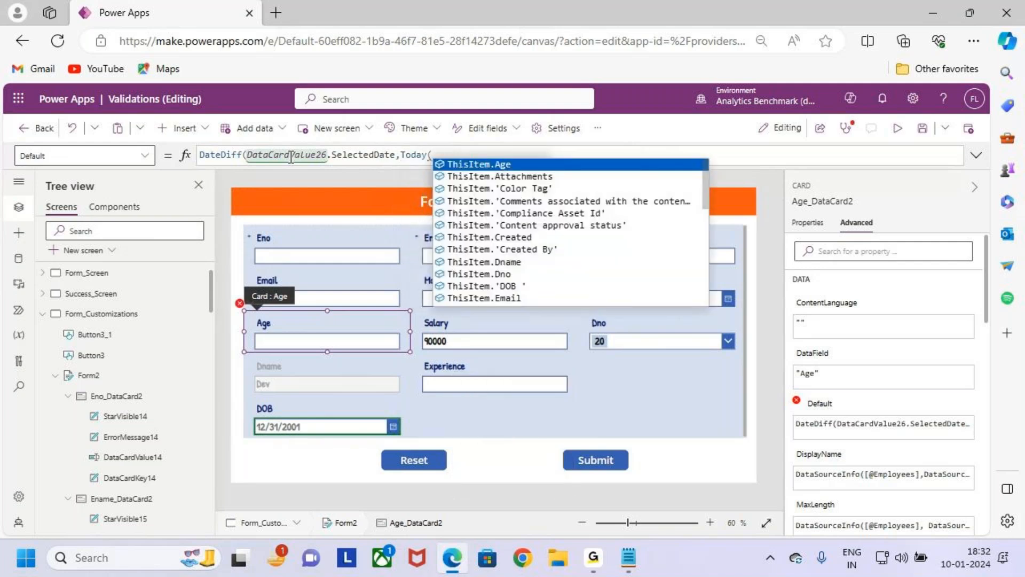
{"action": "type", "text": ")"}
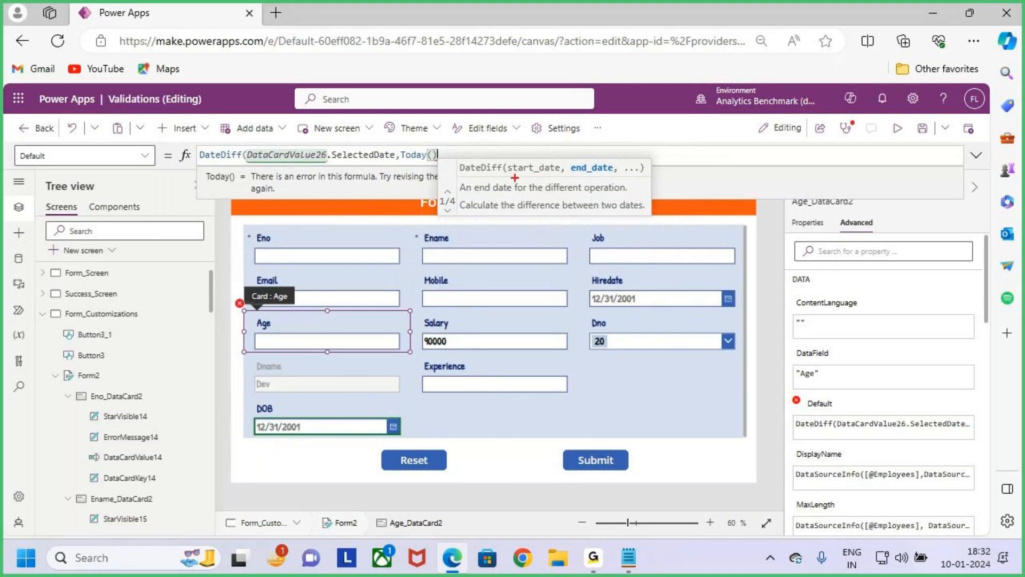
{"action": "left_click_drag", "start_coordinate": [507, 173], "coordinate": [612, 174]}
{"action": "key", "text": "Escape"}
{"action": "key", "text": "BackSpace"}
{"action": "key", "text": "BackSpace"}
{"action": "type", "text": "(),"}
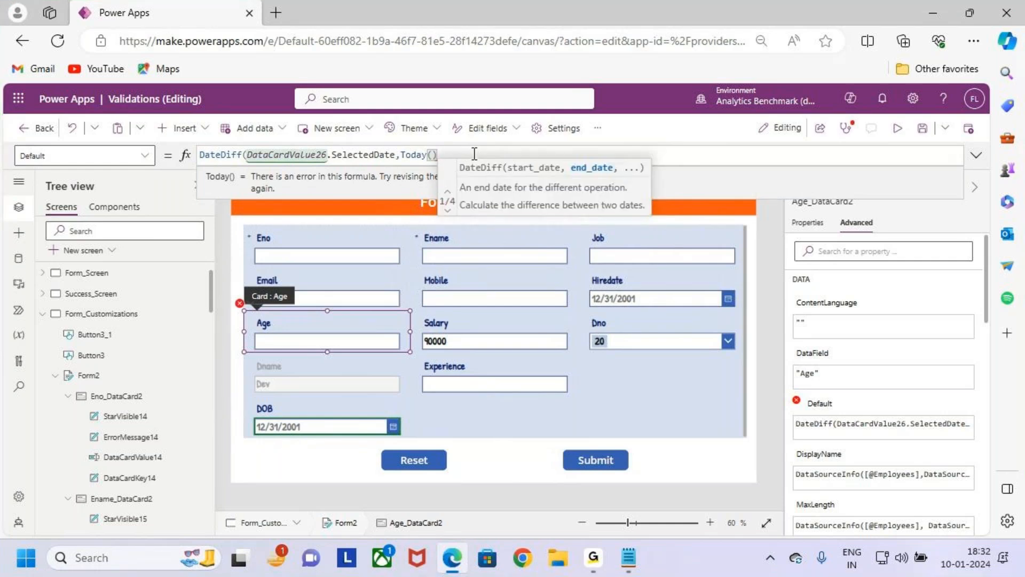
- Set the DateDiff unit to TimeUnit.Years and close the formula's parenthesis
{"action": "key", "text": "ctrl+2"}
{"action": "left_click_drag", "start_coordinate": [263, 166], "coordinate": [411, 162]}
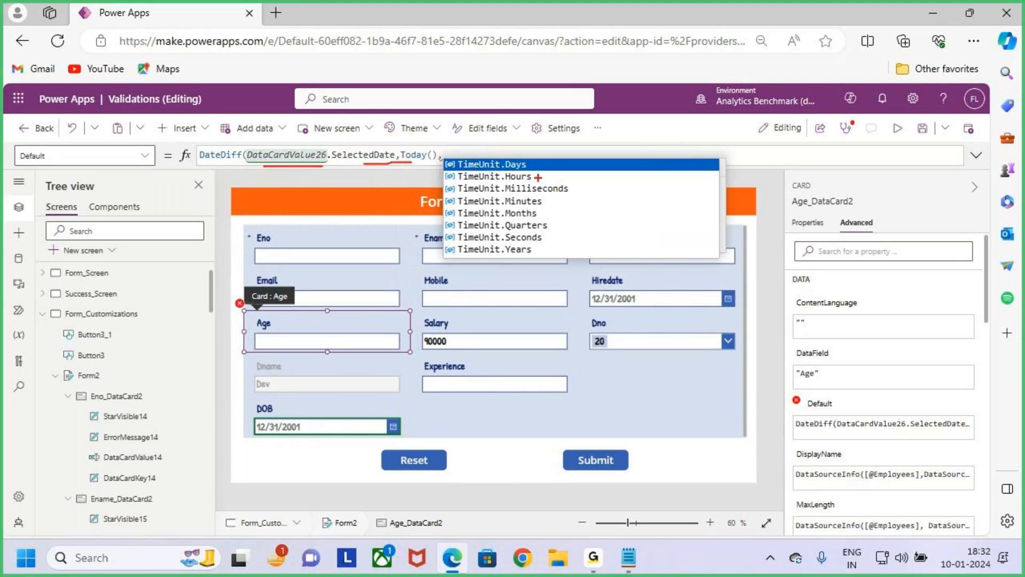
{"action": "mouse_move", "coordinate": [542, 147]}
{"action": "left_mouse_down"}
{"action": "mouse_move", "coordinate": [531, 162]}
{"action": "mouse_move", "coordinate": [560, 148]}
{"action": "left_mouse_up"}
{"action": "mouse_move", "coordinate": [557, 187]}
{"action": "left_mouse_down"}
{"action": "mouse_move", "coordinate": [583, 158]}
{"action": "mouse_move", "coordinate": [559, 193]}
{"action": "mouse_move", "coordinate": [570, 186]}
{"action": "mouse_move", "coordinate": [571, 210]}
{"action": "left_mouse_up"}
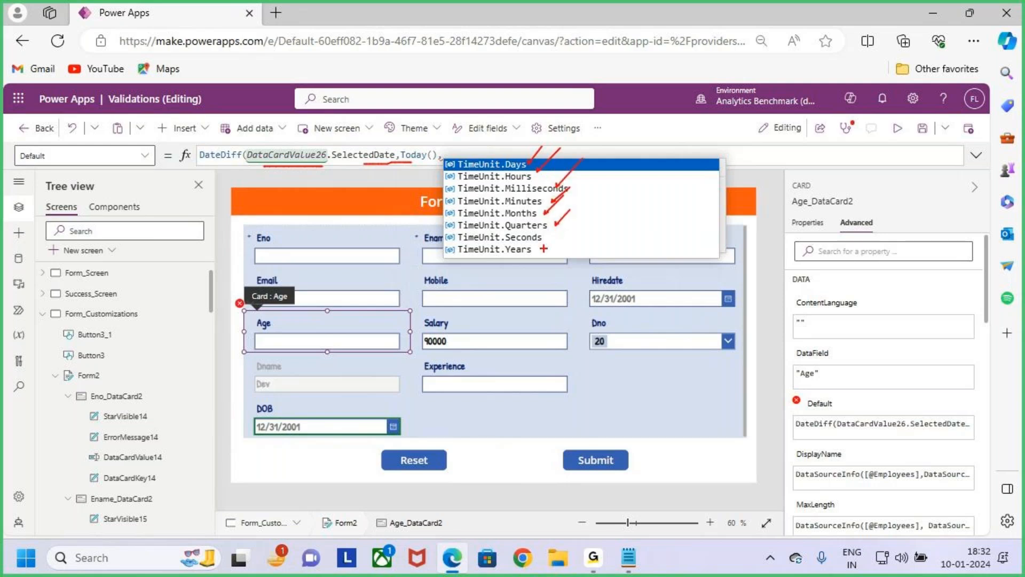
{"action": "key", "text": "Escape"}
{"action": "left_click", "coordinate": [469, 154]}
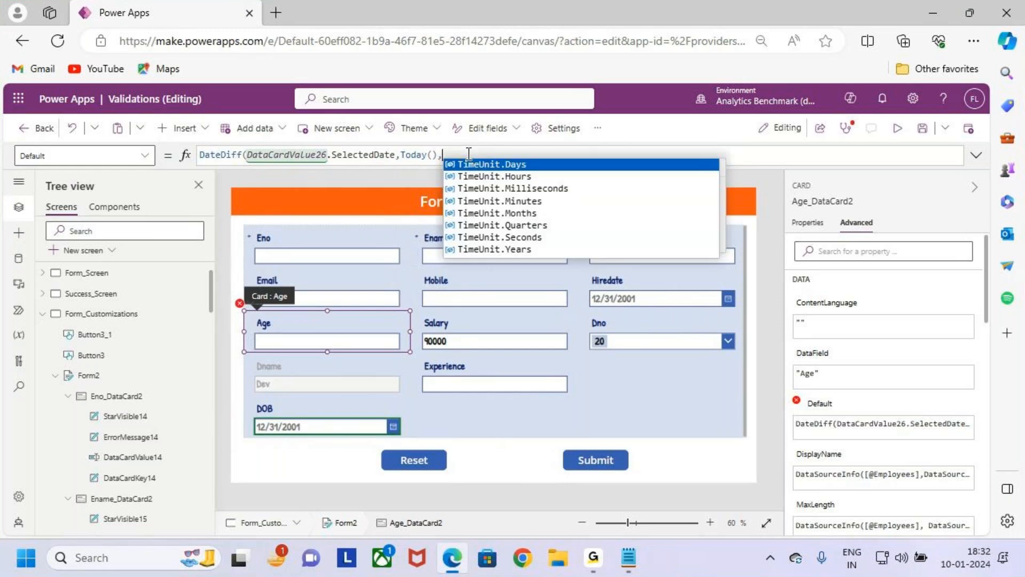
{"action": "left_click", "coordinate": [550, 250]}
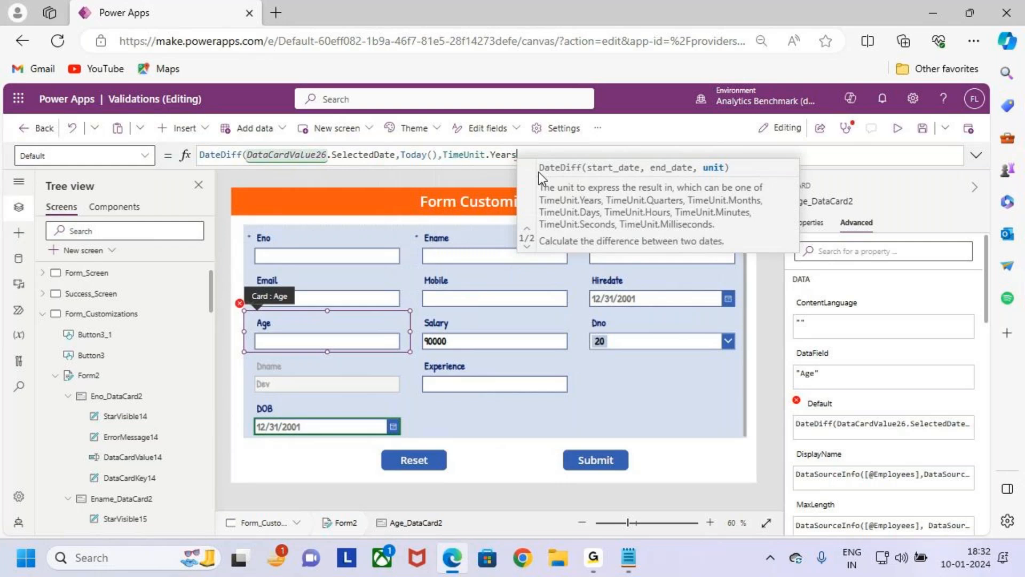
{"action": "type", "text": ")"}
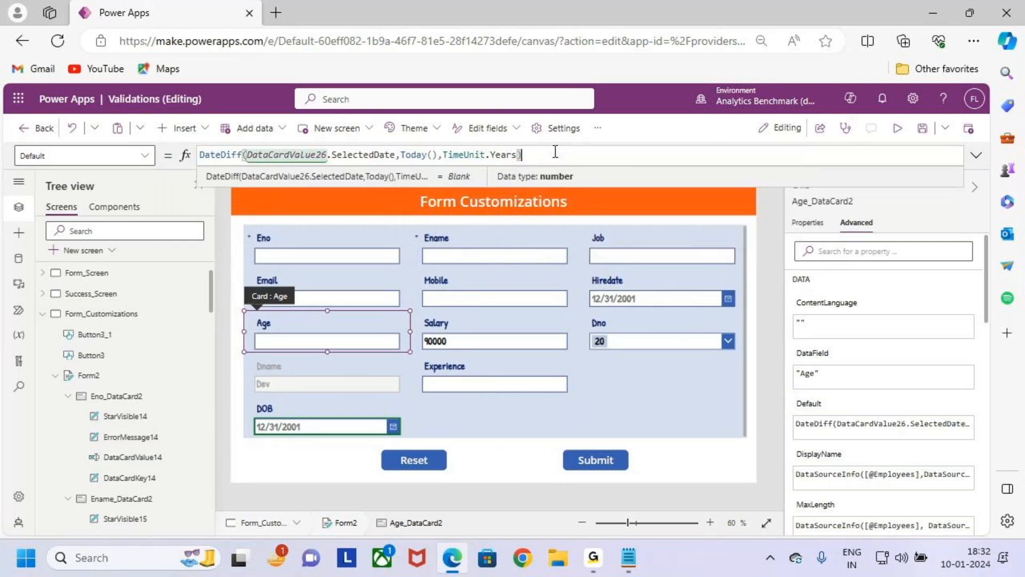
- Save the app and test the Age calculation in the preview with a sample date of birth in the DOB field
{"action": "left_click", "coordinate": [922, 130]}
{"action": "left_click", "coordinate": [897, 129]}
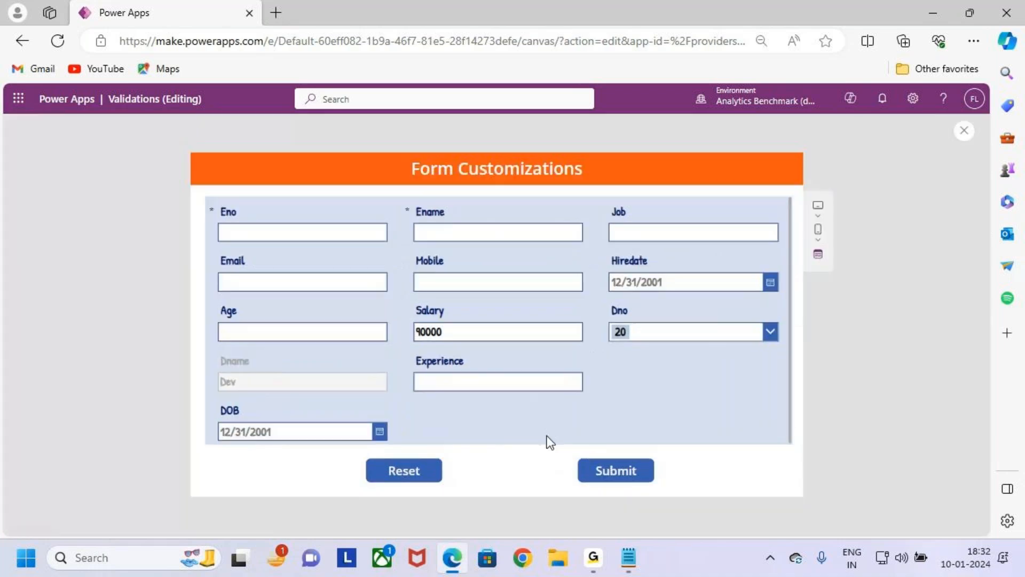
{"action": "left_click", "coordinate": [380, 431]}
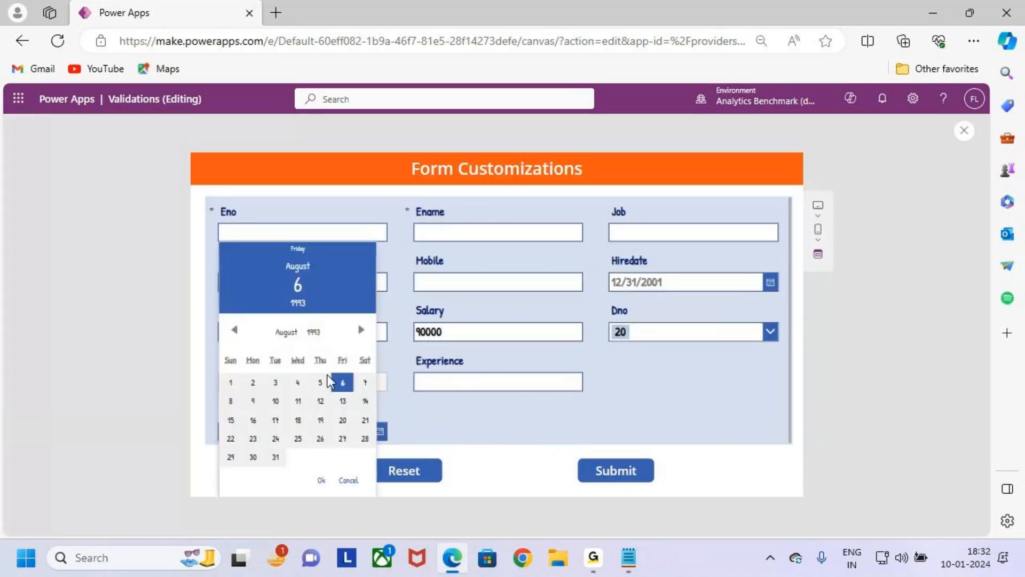
{"action": "left_click", "coordinate": [313, 335]}
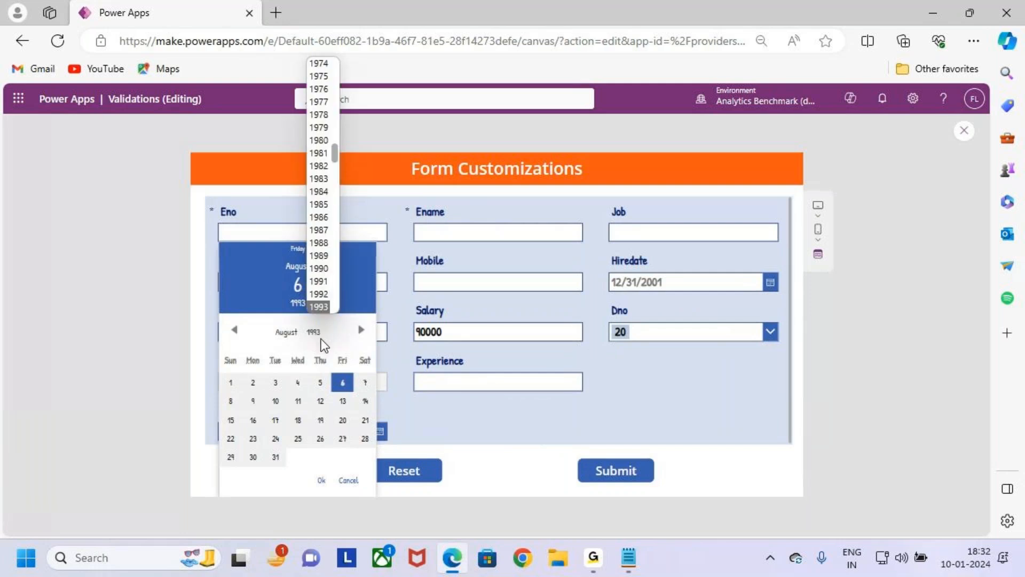
{"action": "left_click", "coordinate": [307, 343]}
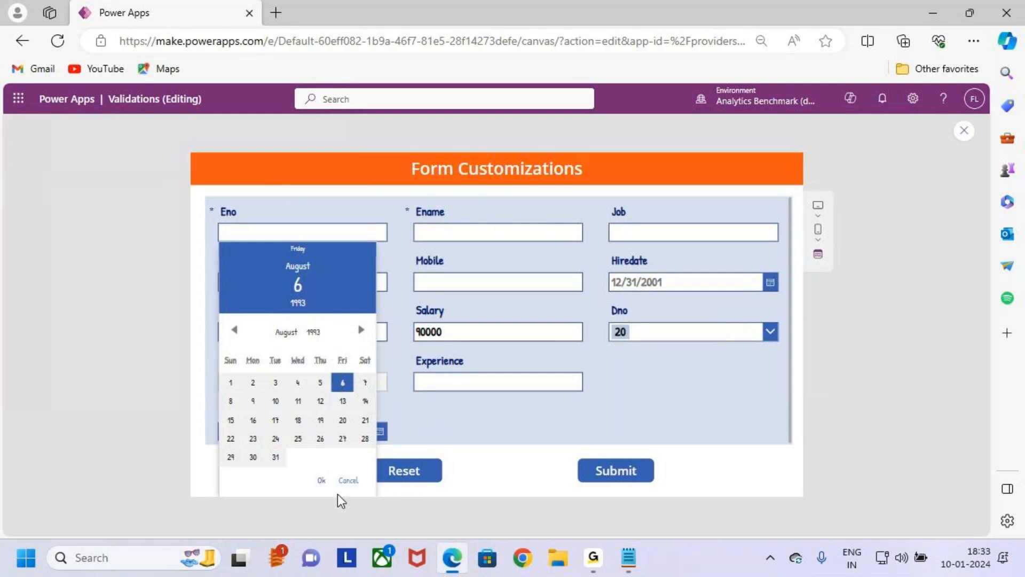
{"action": "left_click", "coordinate": [322, 480]}
{"action": "key", "text": "ctrl+2"}
{"action": "mouse_move", "coordinate": [207, 416]}
{"action": "left_mouse_down"}
{"action": "mouse_move", "coordinate": [388, 445]}
{"action": "mouse_move", "coordinate": [455, 364]}
{"action": "mouse_move", "coordinate": [437, 250]}
{"action": "mouse_move", "coordinate": [227, 316]}
{"action": "mouse_move", "coordinate": [246, 305]}
{"action": "mouse_move", "coordinate": [267, 347]}
{"action": "left_mouse_up"}
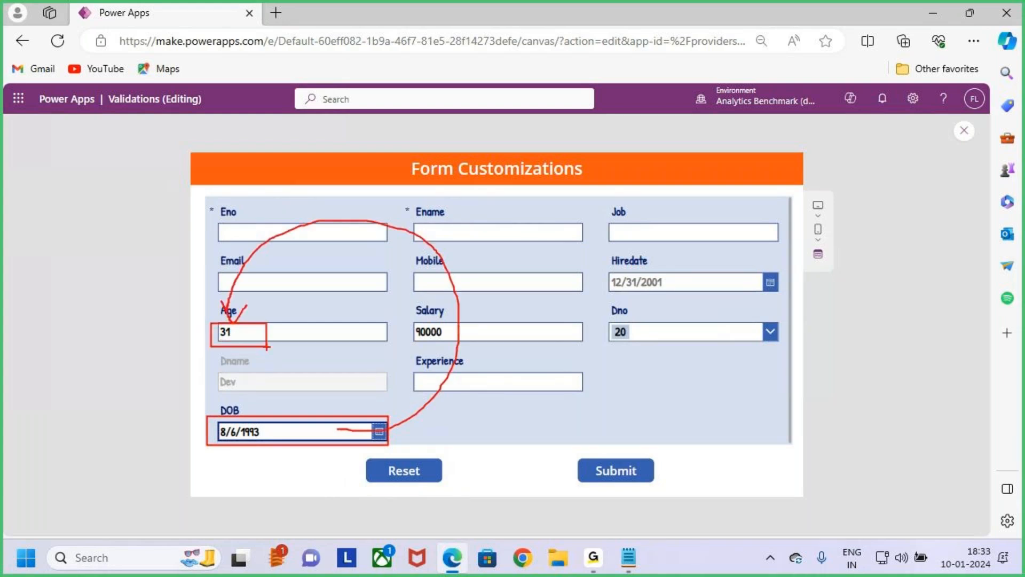
{"action": "key", "text": "Escape"}
- Choose a different sample date of birth in the DOB calendar and check how the Age field responds
{"action": "left_click", "coordinate": [380, 434]}
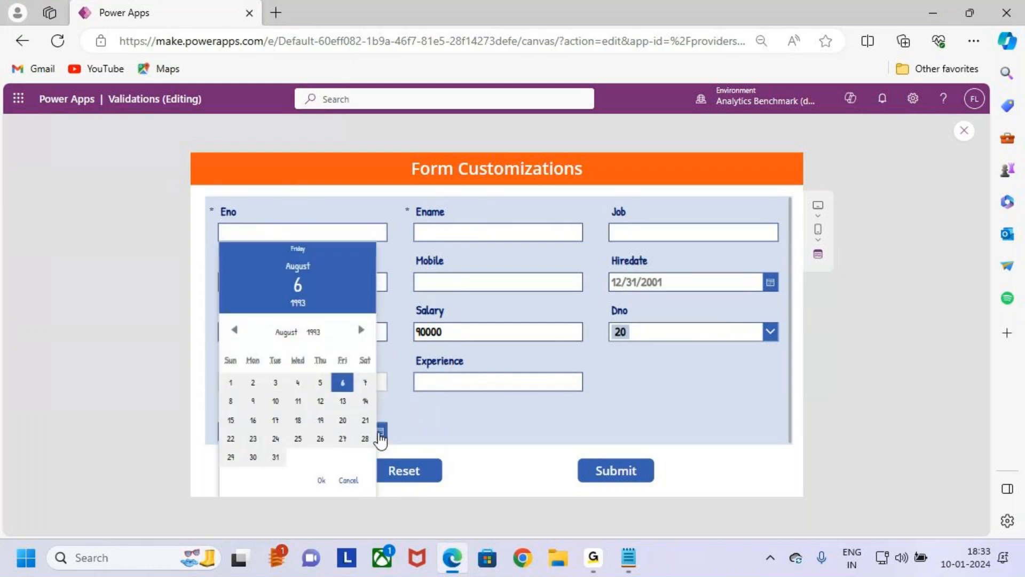
{"action": "left_click", "coordinate": [301, 306]}
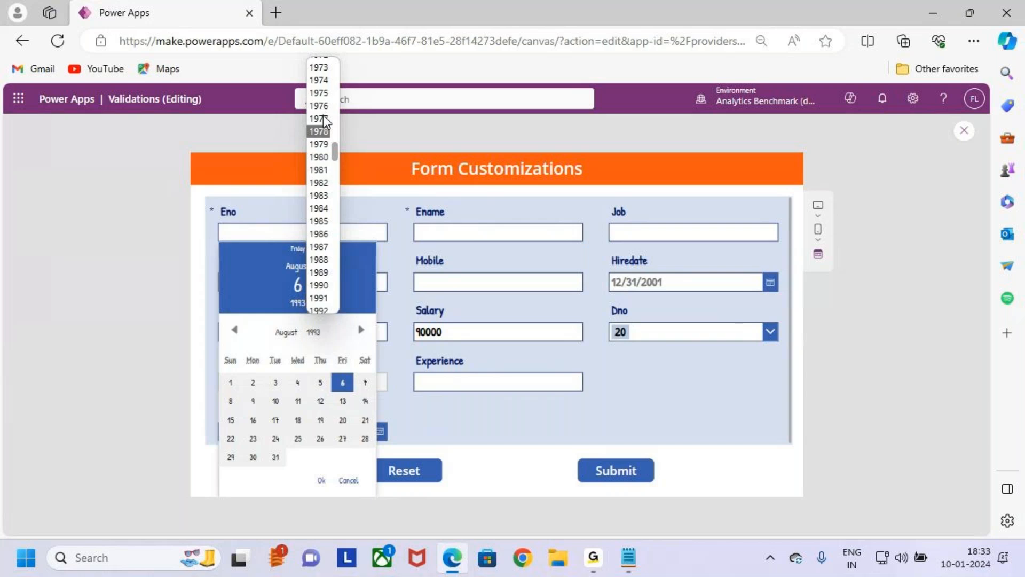
{"action": "scroll", "coordinate": [328, 131], "scroll_direction": "down", "scroll_amount": 3}
{"action": "scroll", "coordinate": [327, 247], "scroll_direction": "down", "scroll_amount": 1}
{"action": "left_click", "coordinate": [319, 281]}
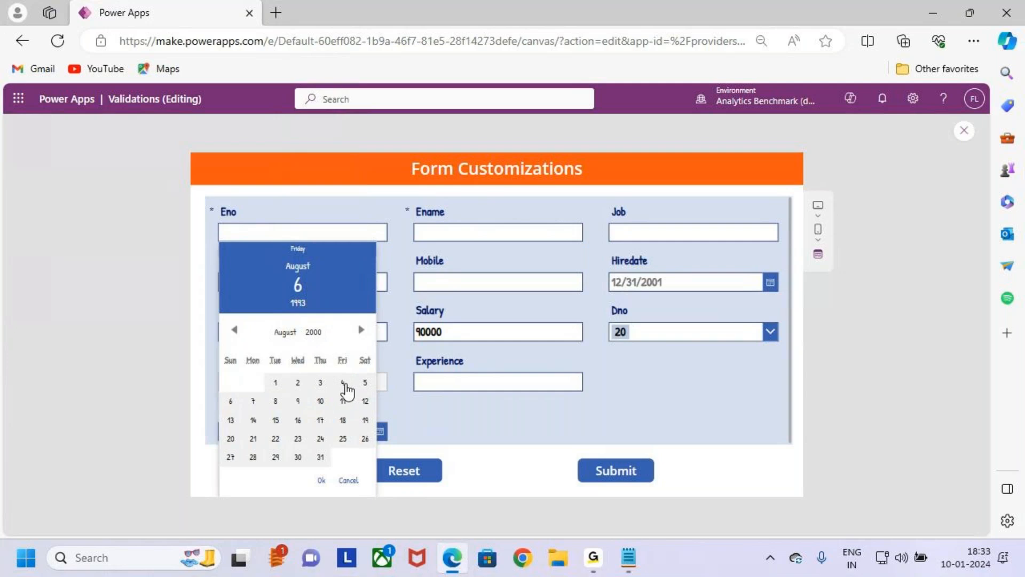
{"action": "left_click", "coordinate": [343, 383]}
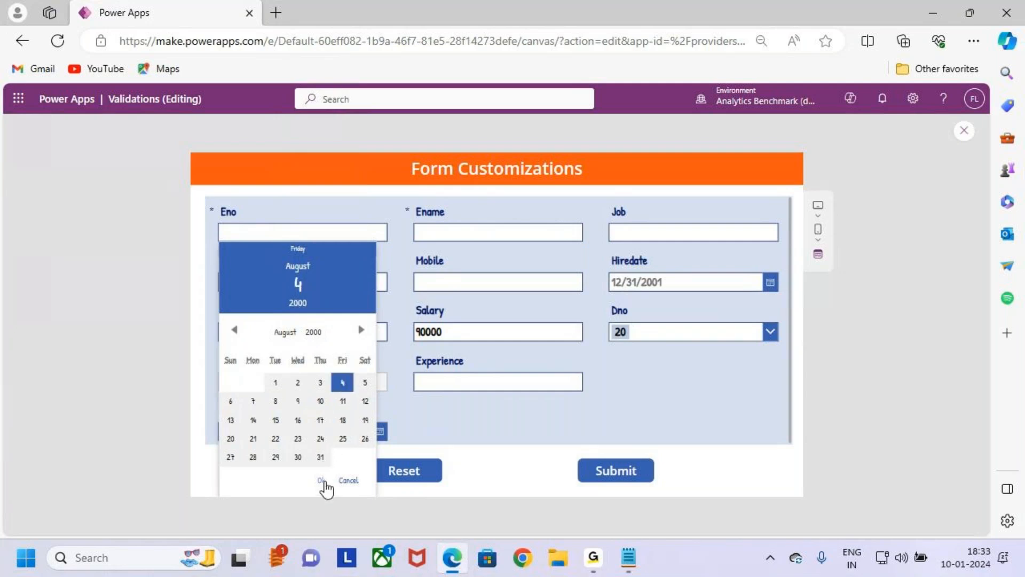
{"action": "left_click", "coordinate": [322, 482]}
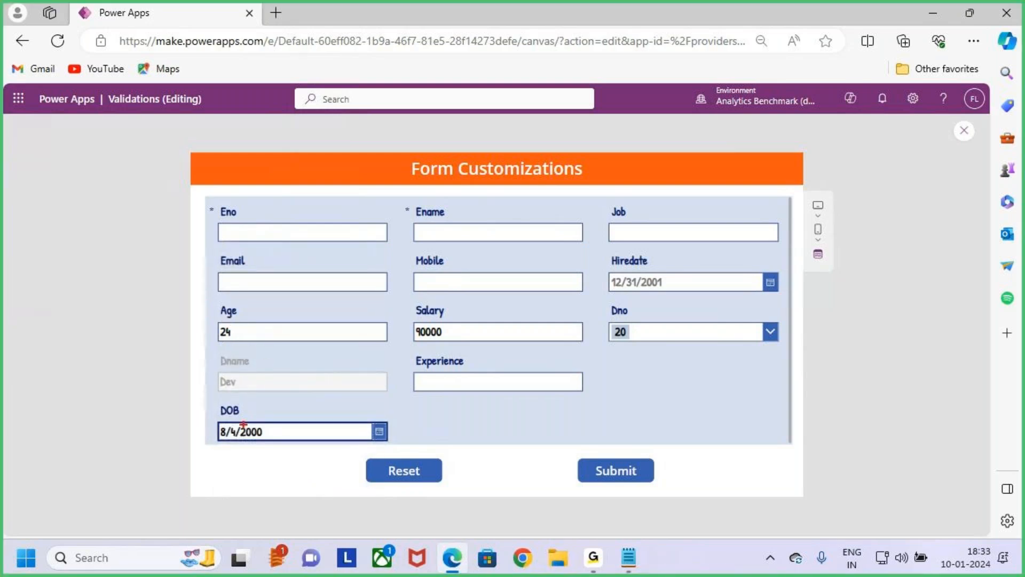
{"action": "mouse_move", "coordinate": [211, 404]}
{"action": "left_mouse_down"}
{"action": "mouse_move", "coordinate": [311, 448]}
{"action": "mouse_move", "coordinate": [389, 451]}
{"action": "mouse_move", "coordinate": [492, 347]}
{"action": "mouse_move", "coordinate": [307, 231]}
{"action": "mouse_move", "coordinate": [258, 268]}
{"action": "mouse_move", "coordinate": [233, 320]}
{"action": "mouse_move", "coordinate": [253, 302]}
{"action": "mouse_move", "coordinate": [412, 351]}
{"action": "left_mouse_up"}
{"action": "key", "text": "Escape"}
- Return from the preview to the editor and select the Age card to review its DateDiff formula
{"action": "left_click", "coordinate": [972, 131]}
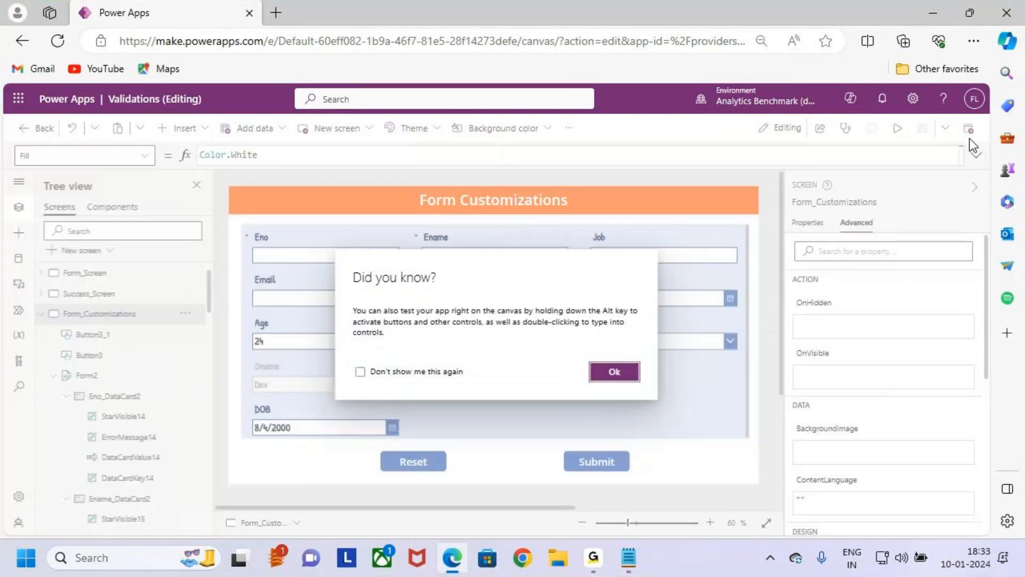
{"action": "left_click", "coordinate": [620, 373]}
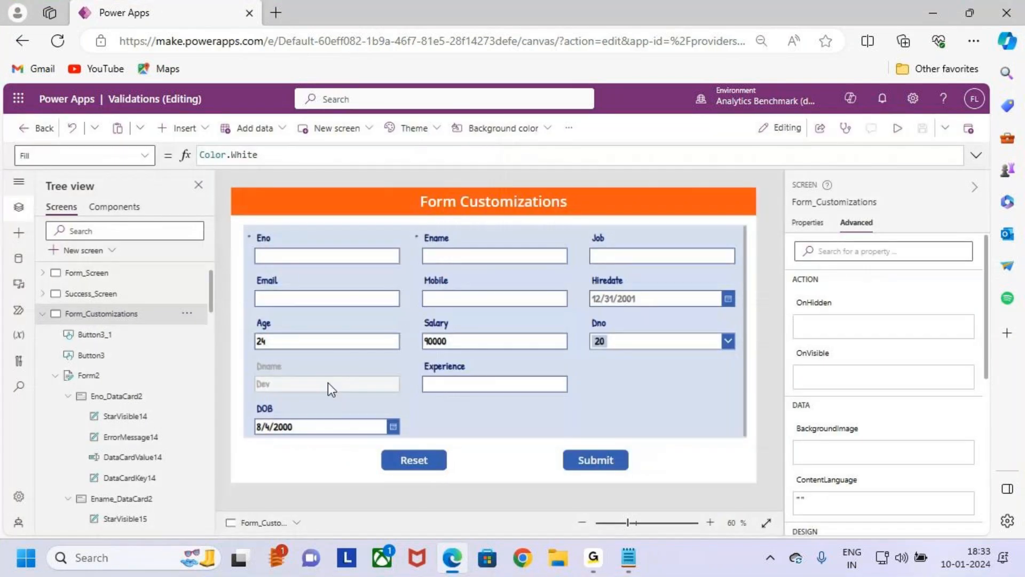
{"action": "left_click", "coordinate": [335, 342]}
{"action": "left_click", "coordinate": [224, 155]}
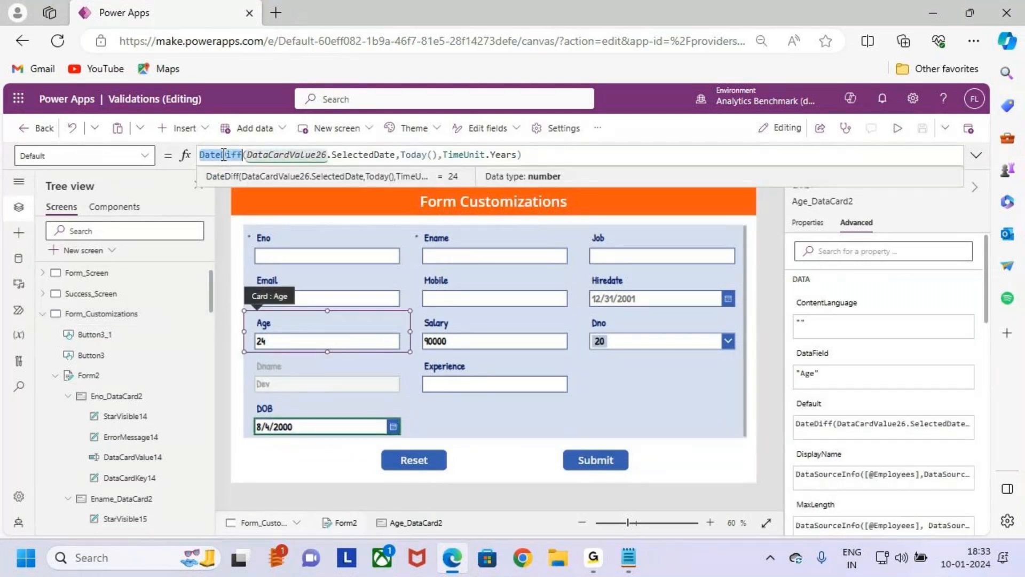
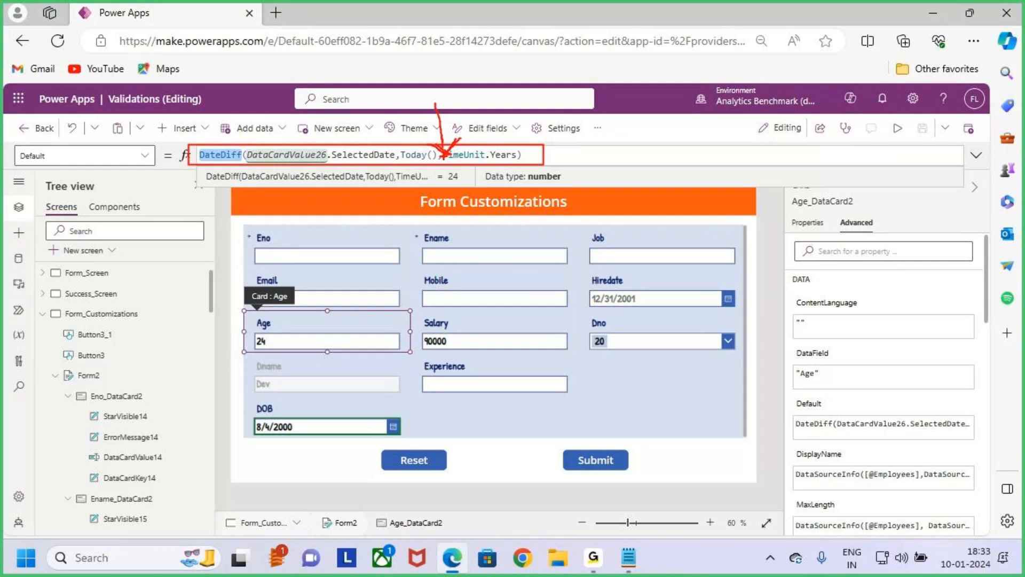
- Switch to the Form Customizations notes in Notepad and review the Case 3 Emp_Age requirement
{"action": "key", "text": "Escape"}
{"action": "left_click", "coordinate": [550, 160]}
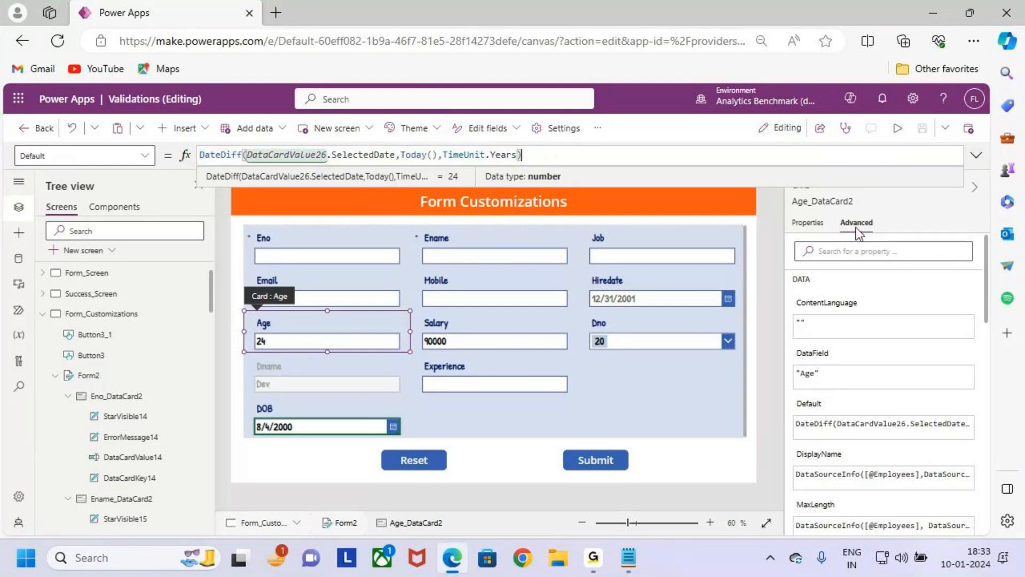
{"action": "left_click", "coordinate": [931, 18]}
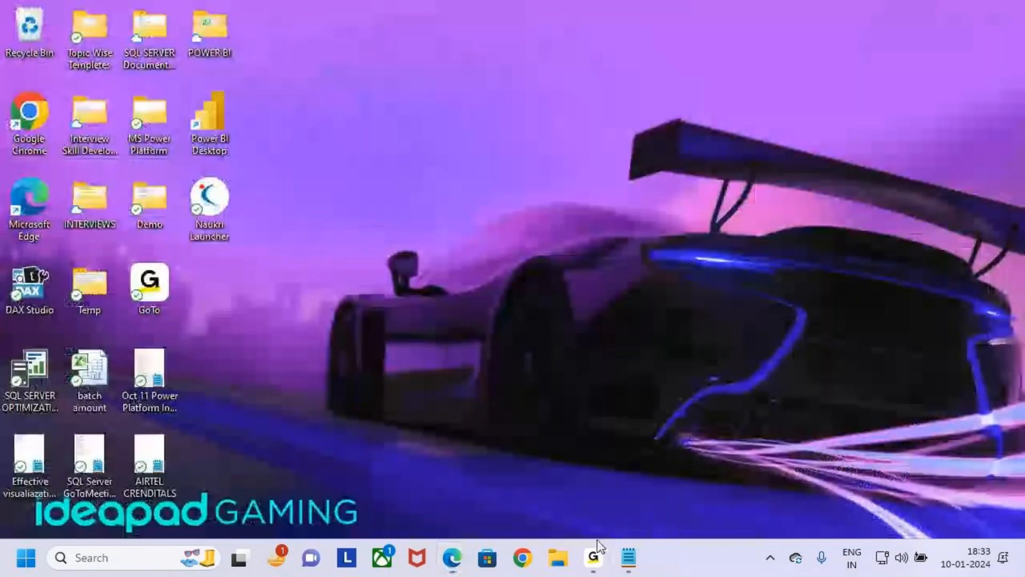
{"action": "left_click", "coordinate": [625, 555]}
{"action": "left_click_drag", "start_coordinate": [89, 350], "coordinate": [923, 361]}
{"action": "left_click", "coordinate": [394, 351]}
{"action": "left_click", "coordinate": [920, 408]}
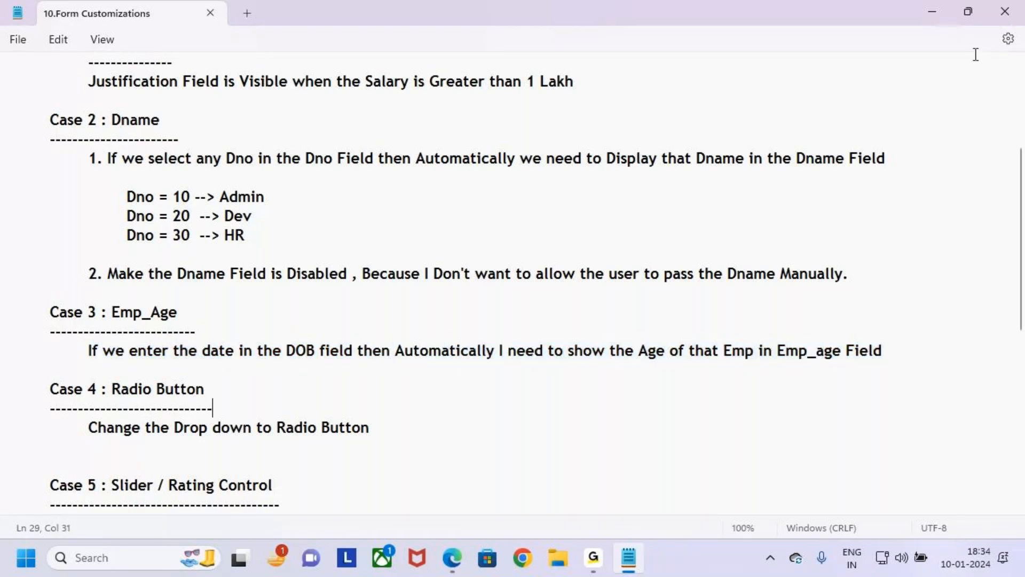
- Switch back to Power Apps and preview the form to check the Age field against the DOB field
{"action": "left_click", "coordinate": [932, 12]}
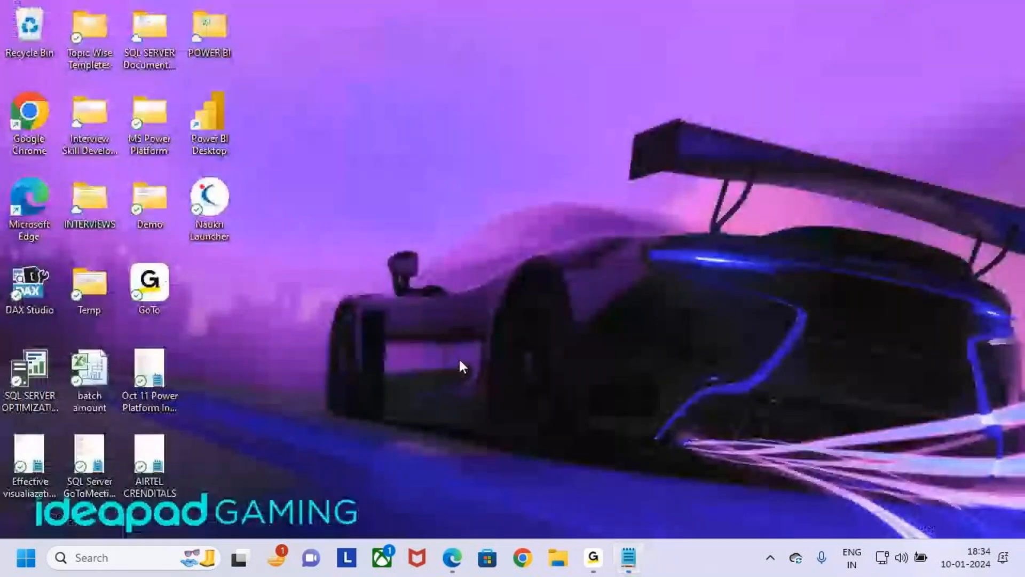
{"action": "left_click", "coordinate": [452, 557]}
{"action": "left_click", "coordinate": [896, 128]}
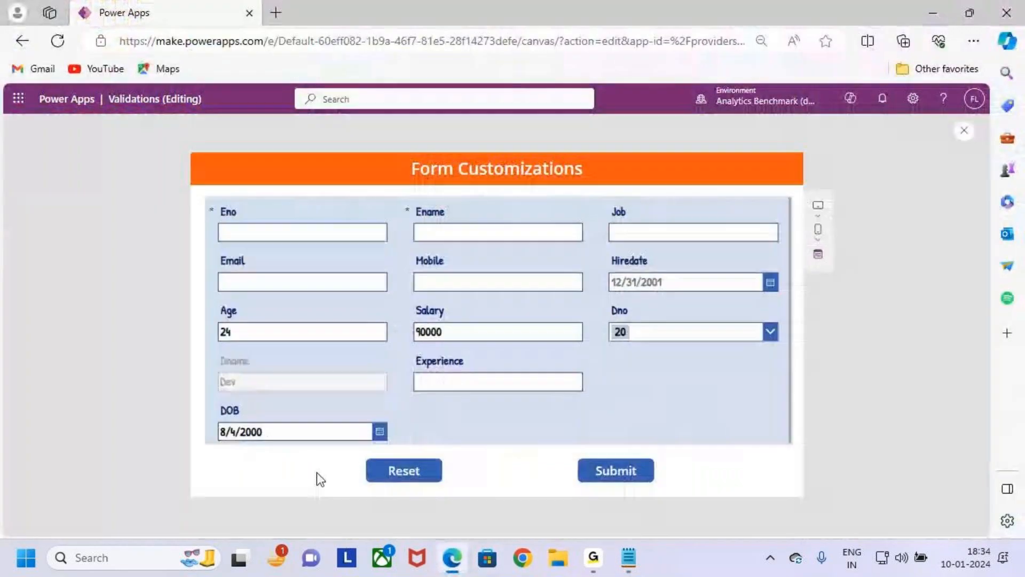
{"action": "mouse_move", "coordinate": [203, 411]}
{"action": "left_mouse_down"}
{"action": "mouse_move", "coordinate": [398, 451]}
{"action": "mouse_move", "coordinate": [451, 254]}
{"action": "mouse_move", "coordinate": [274, 318]}
{"action": "left_mouse_up"}
{"action": "key", "text": "Escape"}
{"action": "key", "text": "Escape"}
- Switch to the Notepad notes and read the Case 4 requirement for changing the drop-down to a radio button
{"action": "left_click", "coordinate": [935, 11]}
{"action": "left_click", "coordinate": [628, 557]}
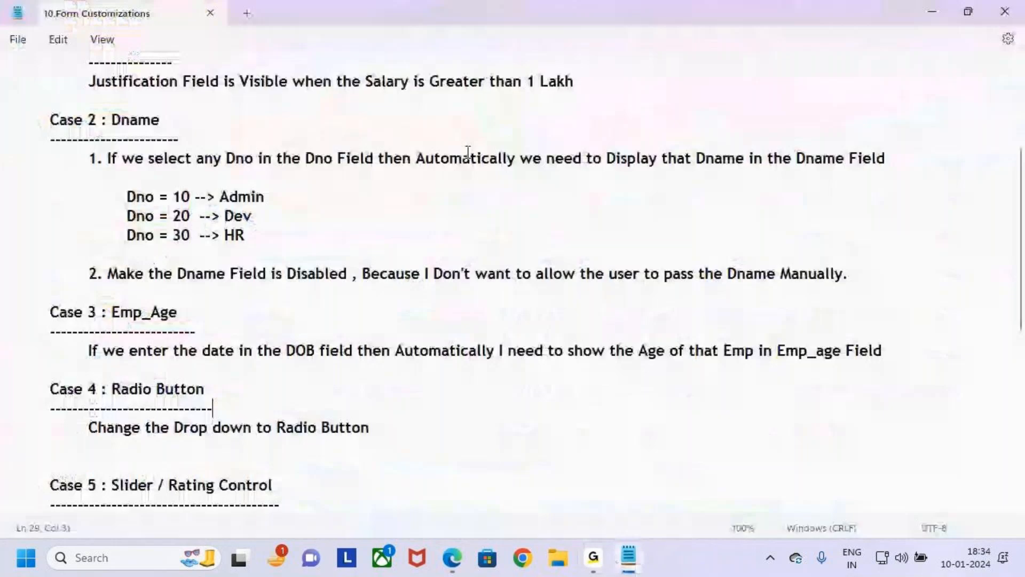
{"action": "scroll", "coordinate": [195, 380], "scroll_direction": "down", "scroll_amount": 1}
{"action": "scroll", "coordinate": [194, 377], "scroll_direction": "down", "scroll_amount": 2}
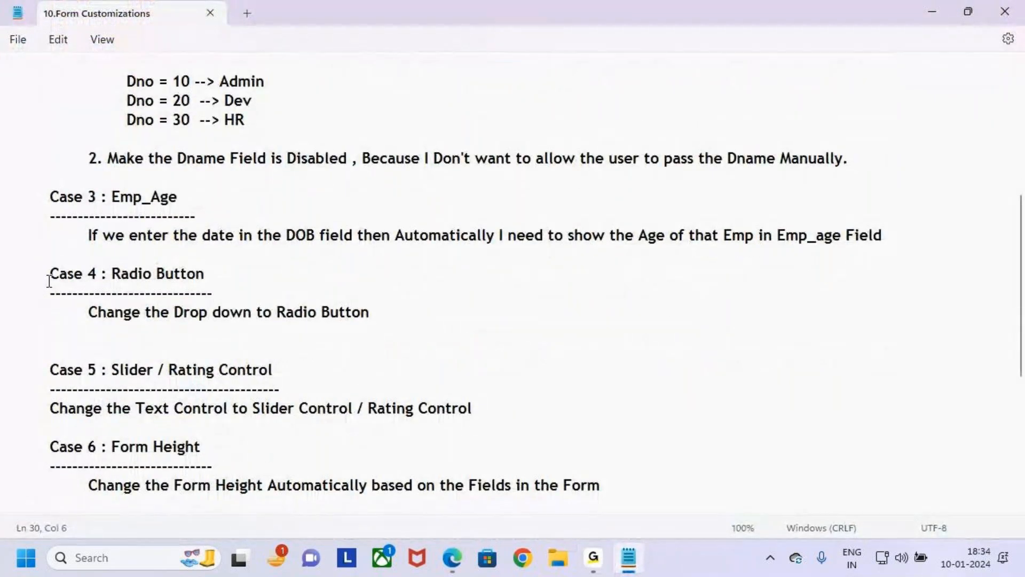
{"action": "double_click", "coordinate": [42, 273]}
{"action": "left_click", "coordinate": [113, 284]}
{"action": "left_click_drag", "start_coordinate": [116, 315], "coordinate": [370, 315]}
{"action": "left_click", "coordinate": [404, 314]}
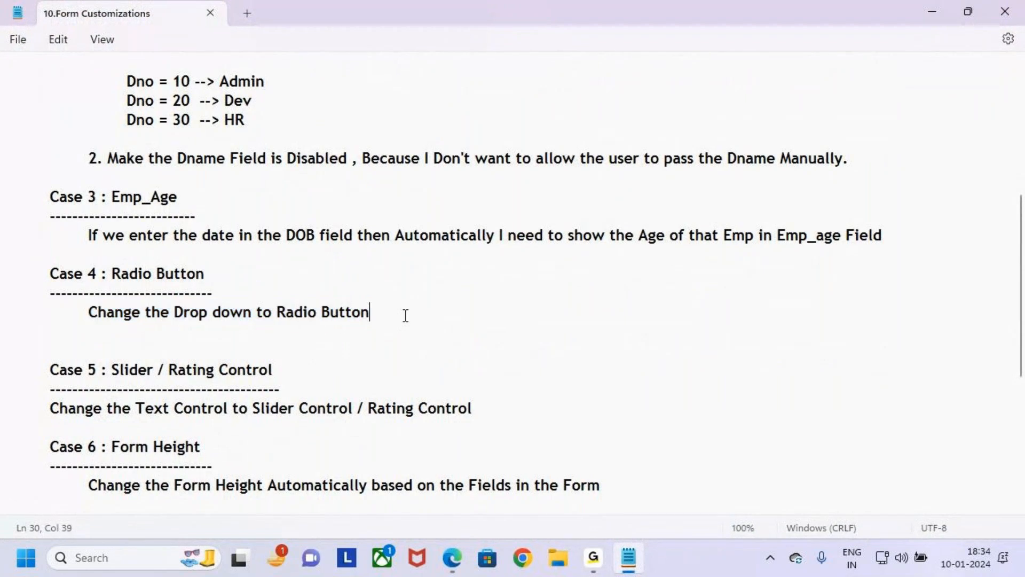
- Switch back to the Power Apps editor, dismiss the preview tip and select the Dno card
{"action": "left_click", "coordinate": [932, 11]}
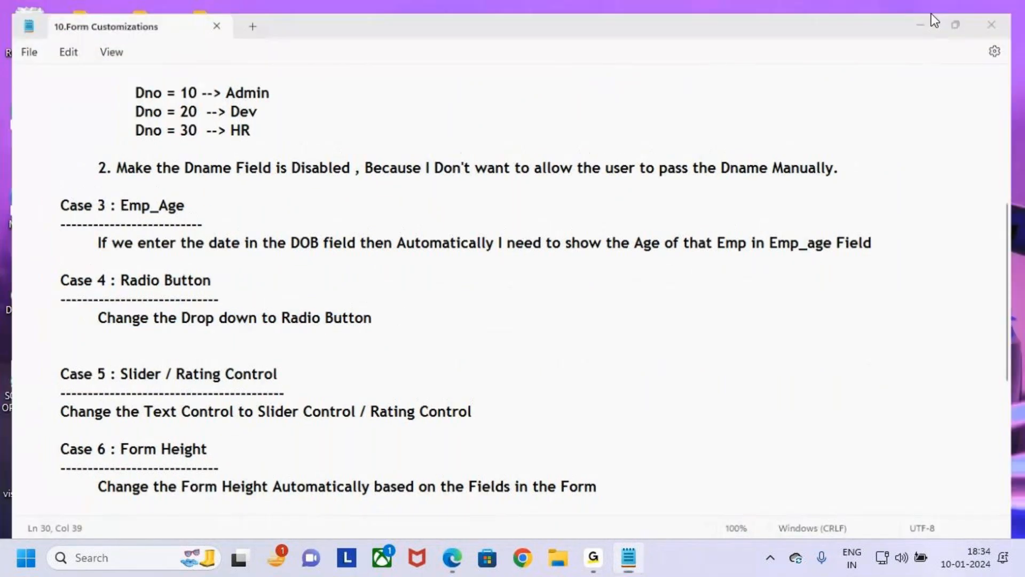
{"action": "left_click", "coordinate": [459, 566]}
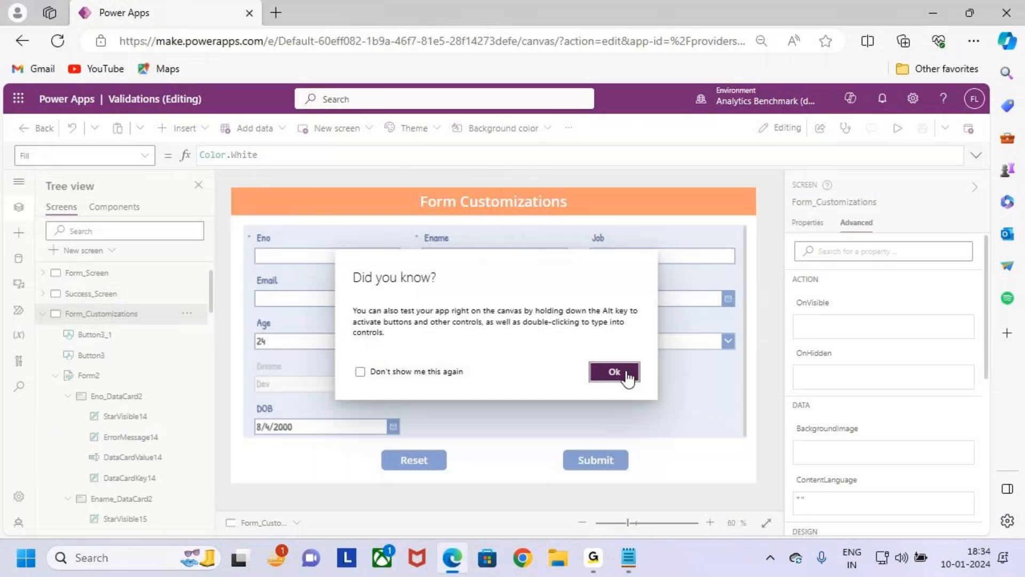
{"action": "left_click", "coordinate": [622, 374]}
{"action": "left_click", "coordinate": [653, 348]}
{"action": "left_click", "coordinate": [652, 347]}
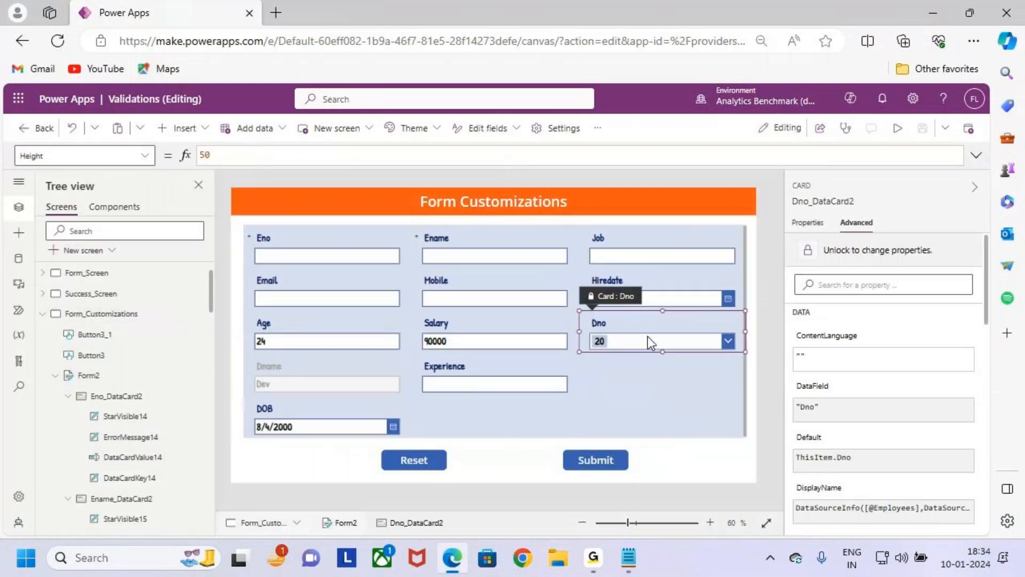
{"action": "mouse_move", "coordinate": [579, 311]}
{"action": "left_mouse_down"}
{"action": "mouse_move", "coordinate": [630, 345]}
{"action": "mouse_move", "coordinate": [747, 355]}
{"action": "left_mouse_up"}
{"action": "key", "text": "Escape"}
- Preview the form and open the Dno drop-down to examine its choices, leaving the selection as it is
{"action": "left_click", "coordinate": [897, 128]}
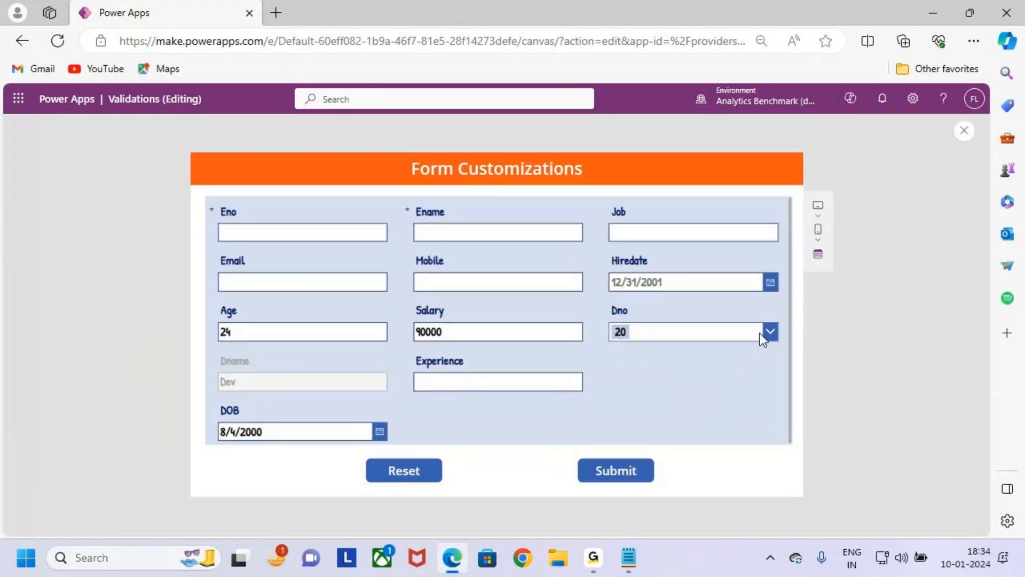
{"action": "left_click", "coordinate": [768, 336]}
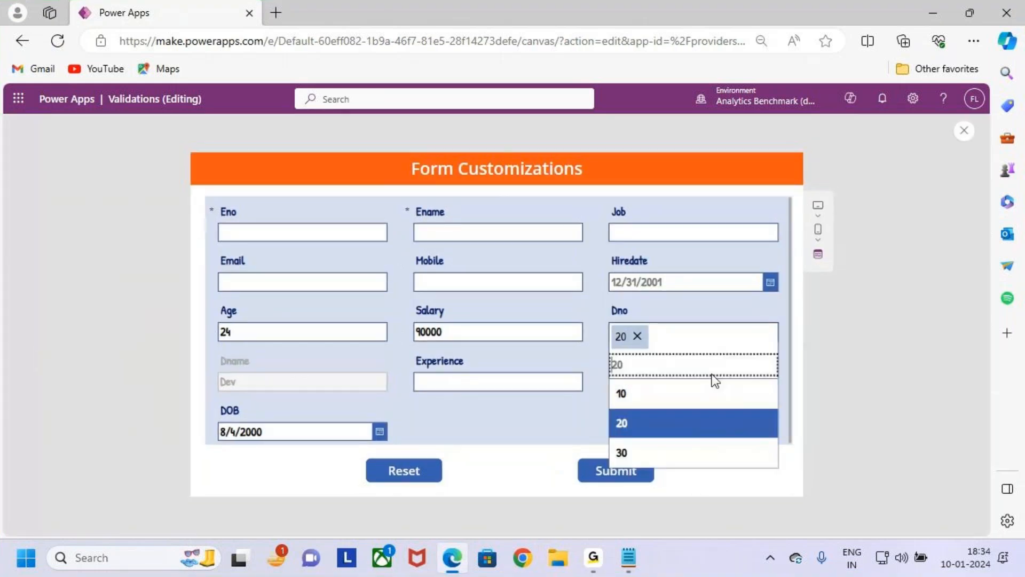
{"action": "left_click", "coordinate": [703, 307]}
{"action": "key", "text": "ctrl+2"}
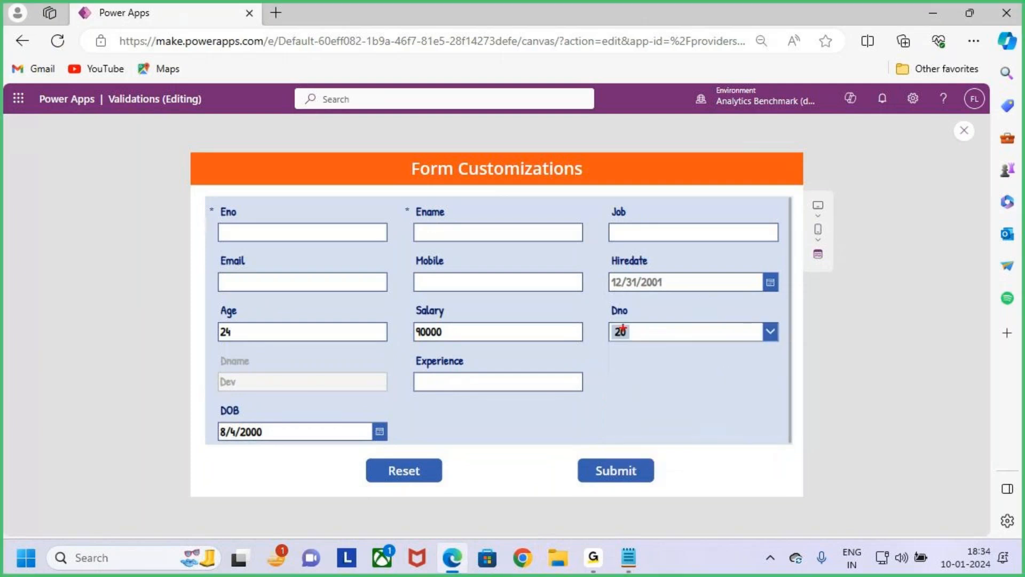
{"action": "left_click_drag", "start_coordinate": [602, 313], "coordinate": [786, 349]}
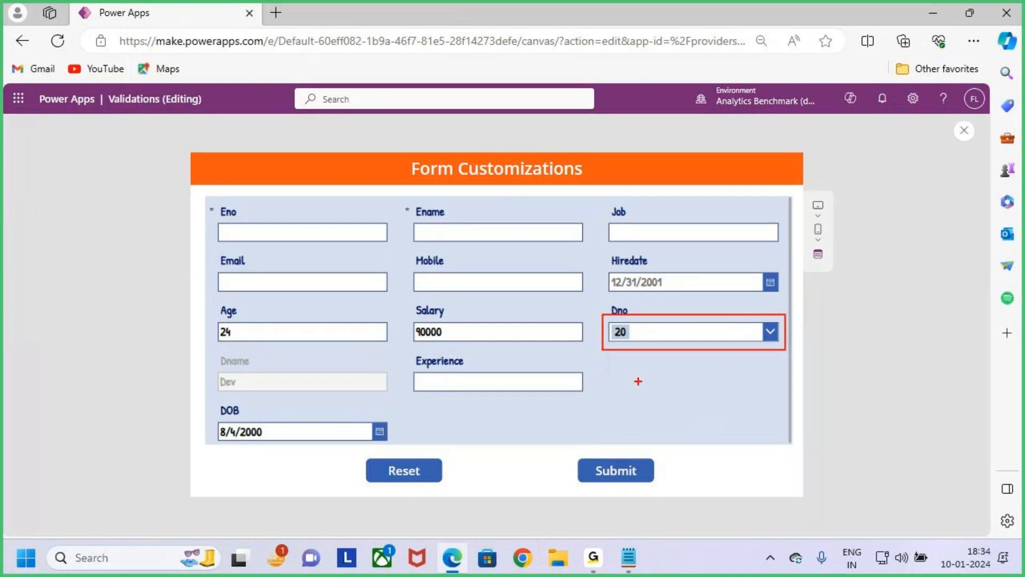
{"action": "left_click", "coordinate": [762, 339]}
{"action": "left_click", "coordinate": [742, 316]}
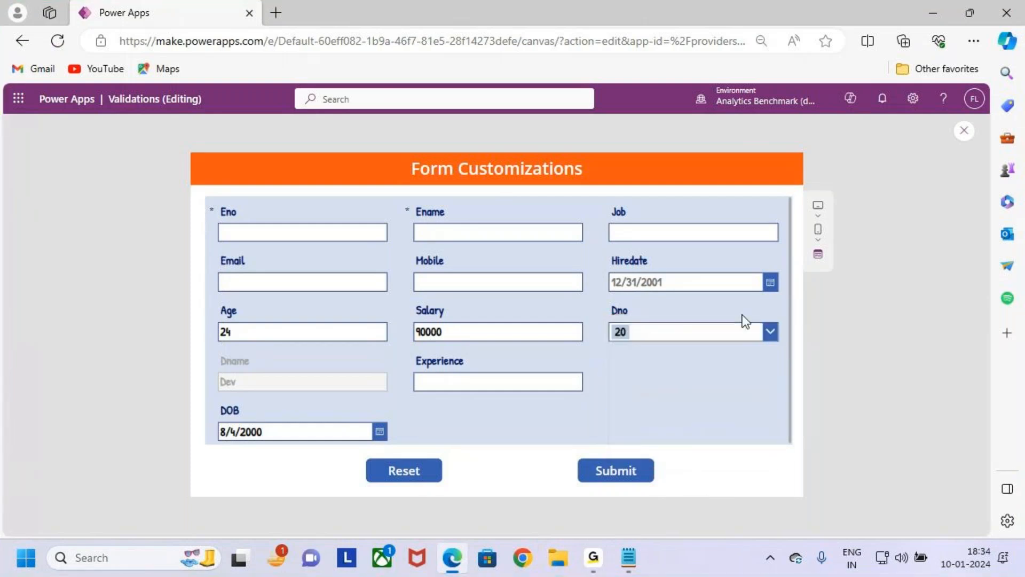
{"action": "key", "text": "t"}
{"action": "type", "text": "Rsi"}
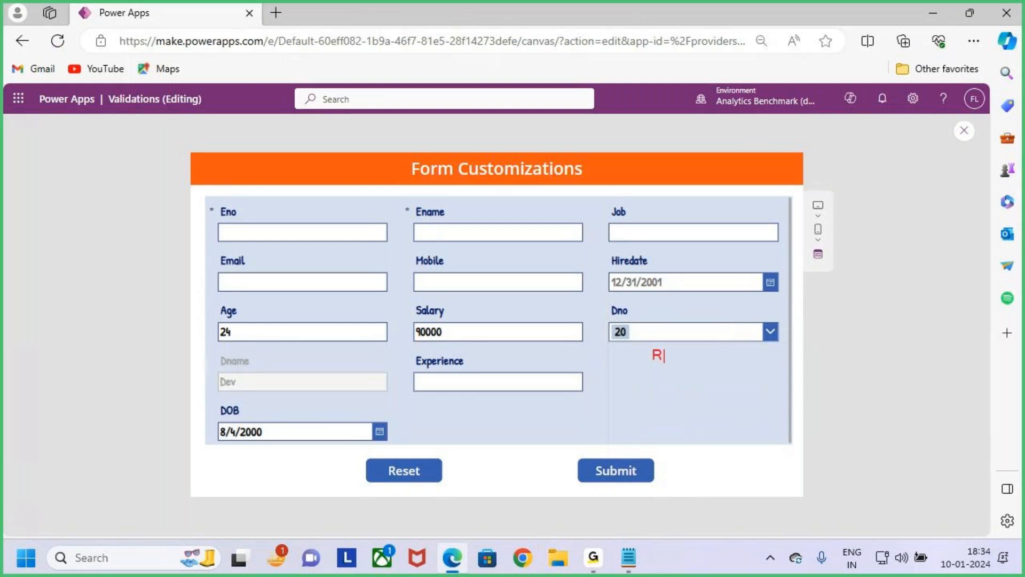
{"action": "key", "text": "BackSpace"}
{"action": "key", "text": "BackSpace"}
{"action": "type", "text": "a"}
{"action": "key", "text": "BackSpace"}
{"action": "key", "text": "BackSpace"}
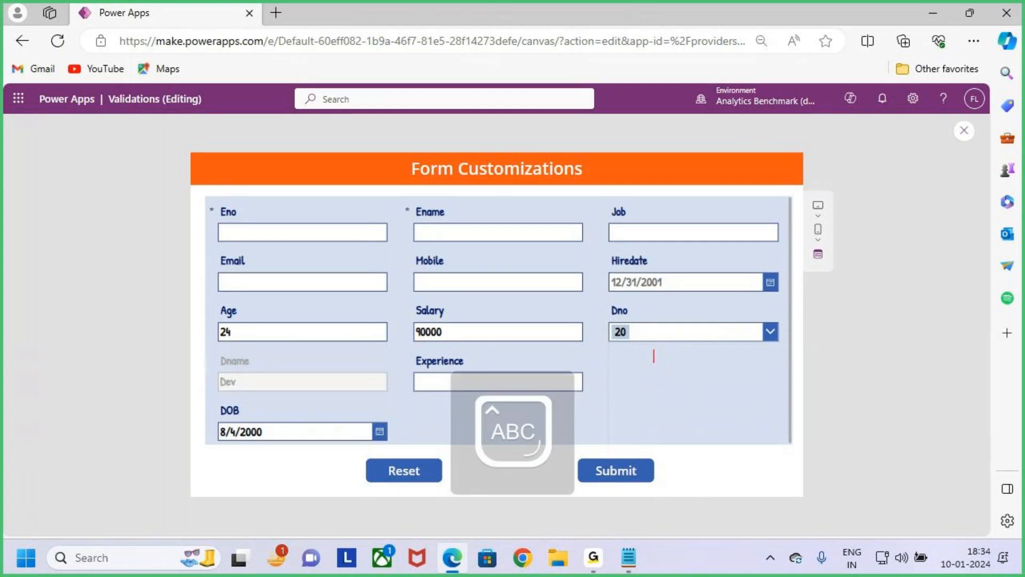
{"action": "key", "text": "Caps_Lock"}
{"action": "type", "text": "Radio "}
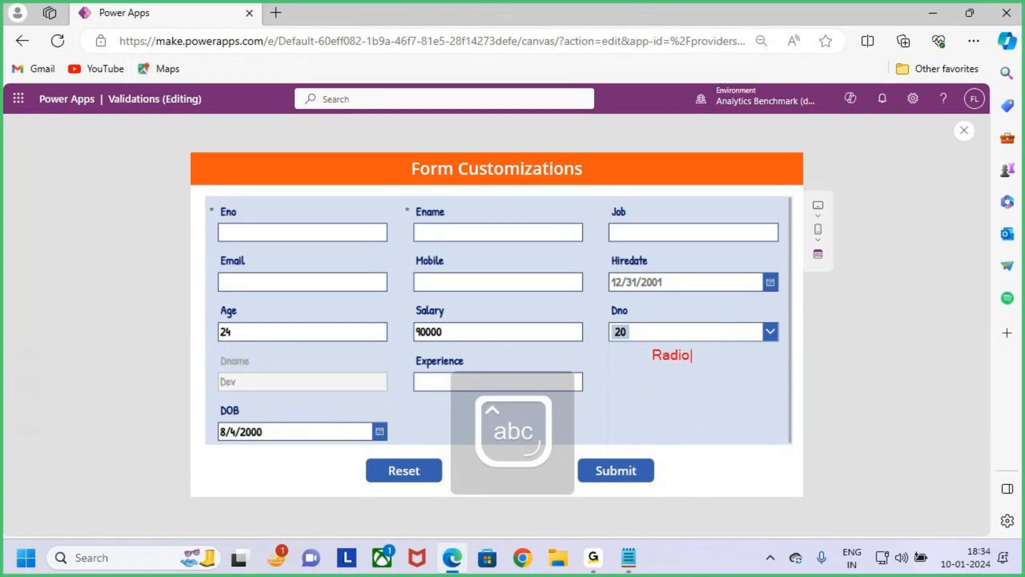
{"action": "type", "text": "Button"}
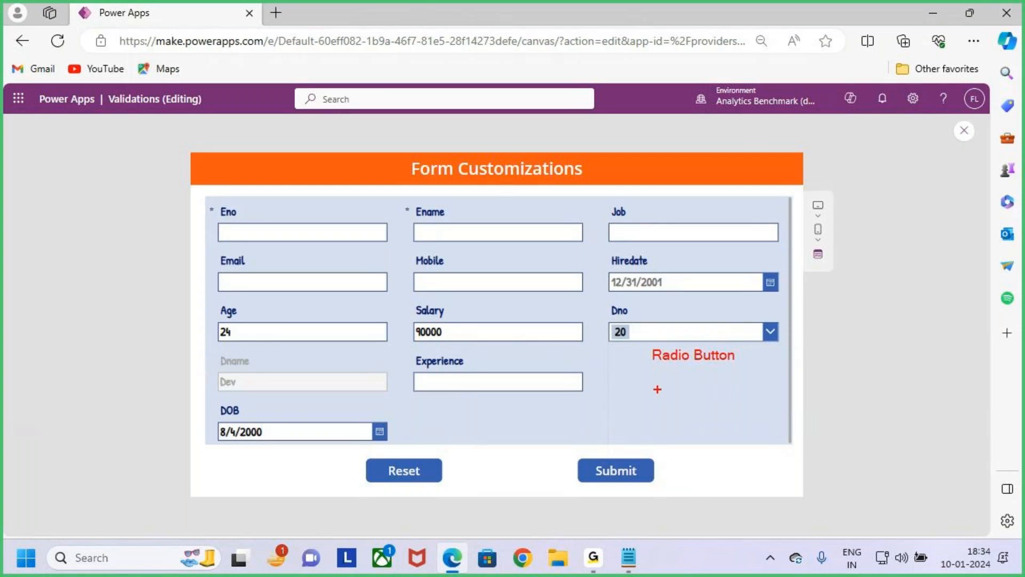
{"action": "mouse_move", "coordinate": [621, 371]}
{"action": "left_mouse_down"}
{"action": "mouse_move", "coordinate": [632, 390]}
{"action": "mouse_move", "coordinate": [719, 389]}
{"action": "left_mouse_up"}
{"action": "mouse_move", "coordinate": [606, 320]}
{"action": "left_mouse_down"}
{"action": "mouse_move", "coordinate": [699, 348]}
{"action": "mouse_move", "coordinate": [781, 348]}
{"action": "left_mouse_up"}
{"action": "mouse_move", "coordinate": [693, 269]}
{"action": "left_mouse_down"}
{"action": "mouse_move", "coordinate": [700, 297]}
{"action": "mouse_move", "coordinate": [686, 303]}
{"action": "mouse_move", "coordinate": [705, 309]}
{"action": "mouse_move", "coordinate": [725, 376]}
{"action": "mouse_move", "coordinate": [712, 382]}
{"action": "mouse_move", "coordinate": [745, 383]}
{"action": "left_mouse_up"}
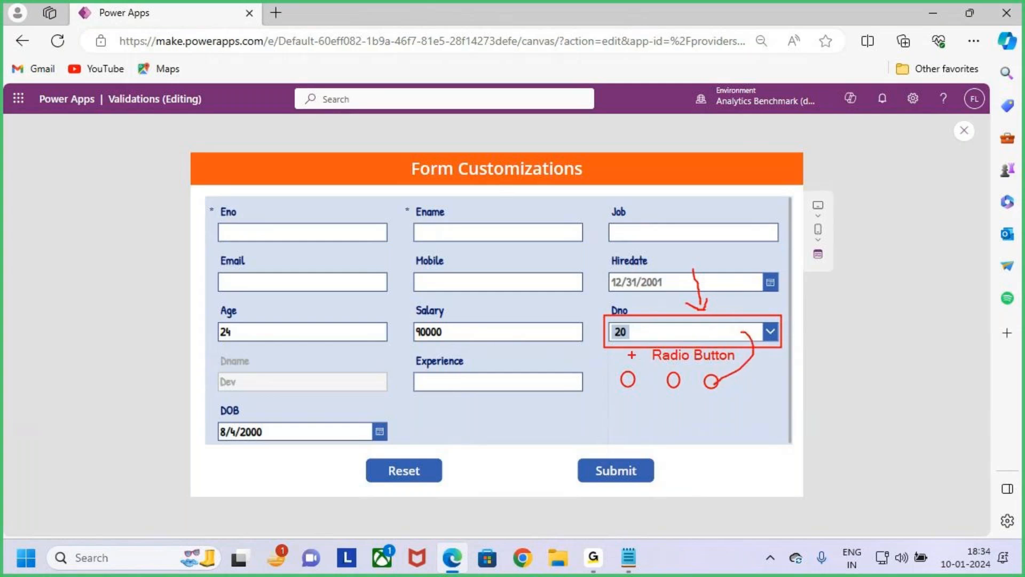
{"action": "left_click_drag", "start_coordinate": [603, 347], "coordinate": [764, 385]}
{"action": "key", "text": "Escape"}
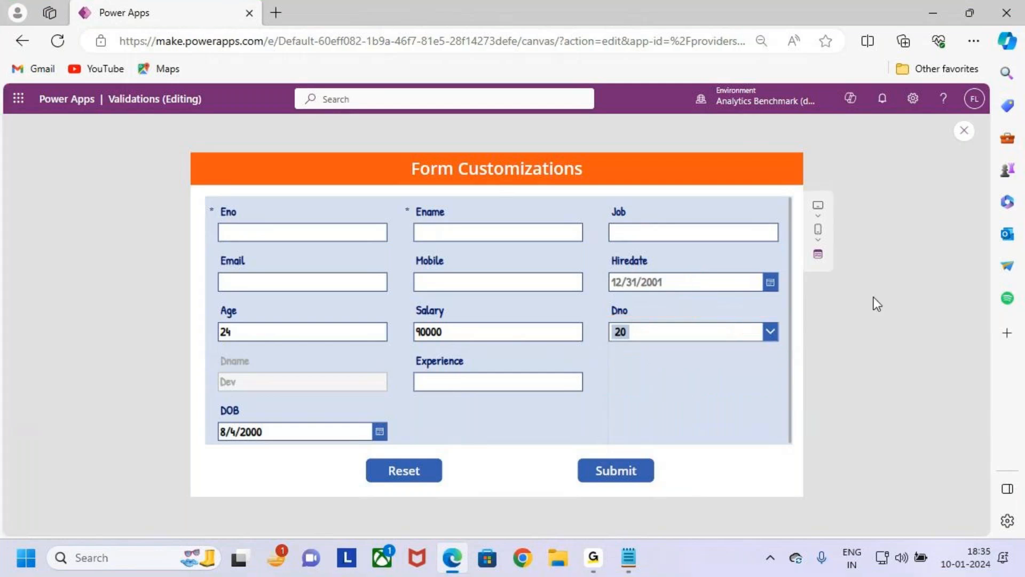
- Leave the preview and insert a Radio control inside the Dno card, unlocking the card to allow it
{"action": "left_click", "coordinate": [963, 131]}
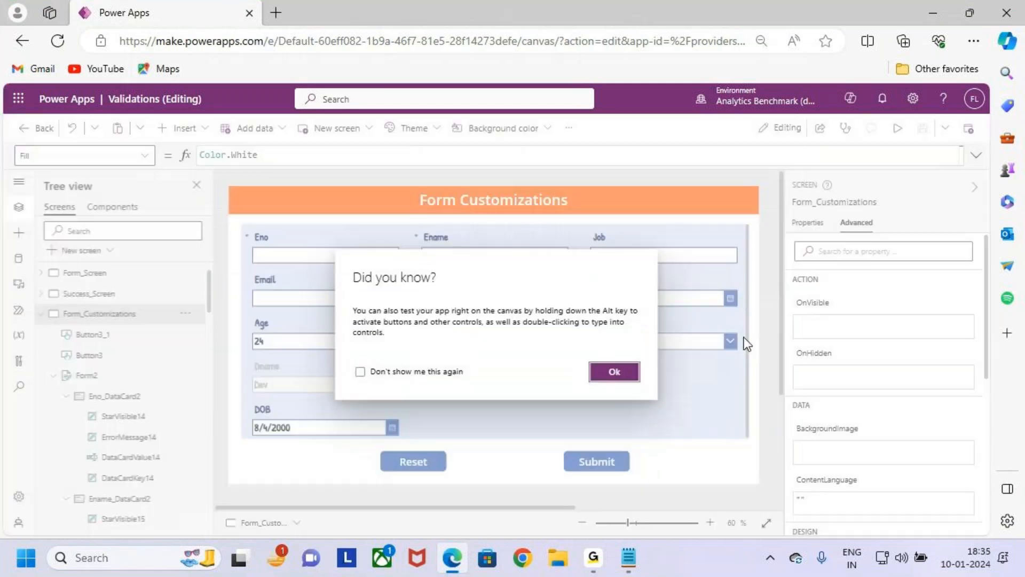
{"action": "left_click", "coordinate": [634, 373]}
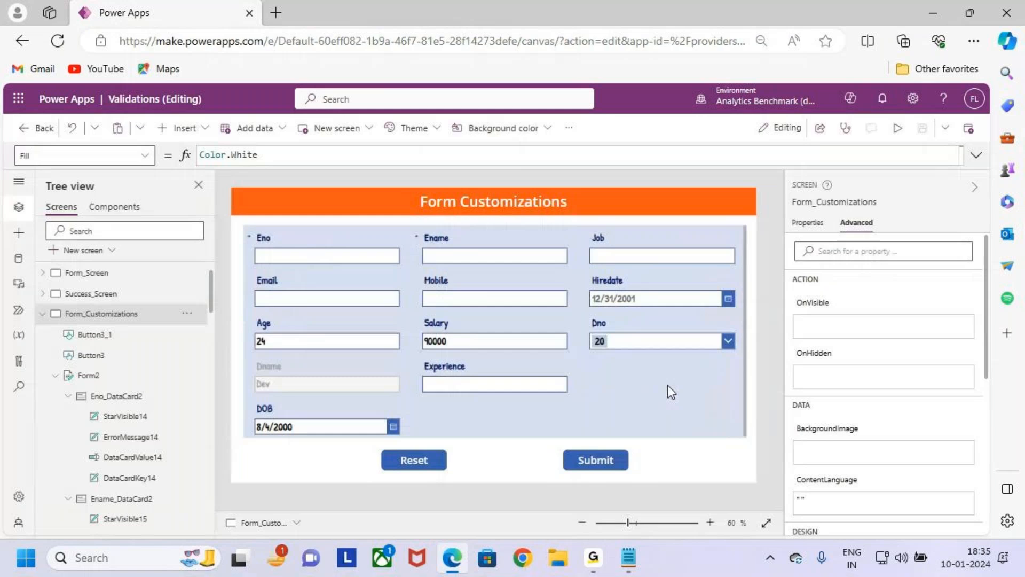
{"action": "left_click", "coordinate": [732, 386]}
{"action": "left_click", "coordinate": [623, 328]}
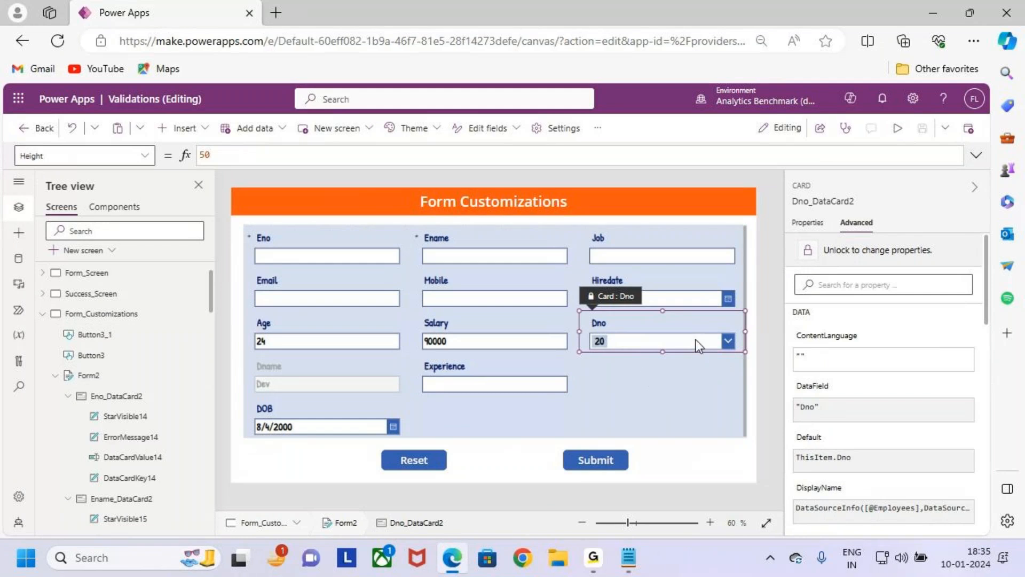
{"action": "left_click", "coordinate": [664, 343]}
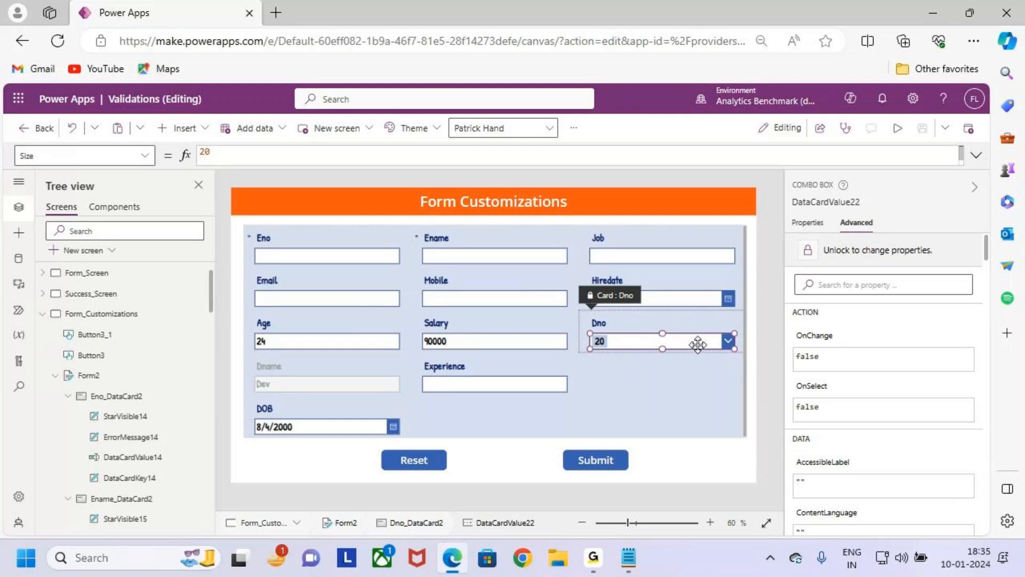
{"action": "left_click", "coordinate": [184, 128]}
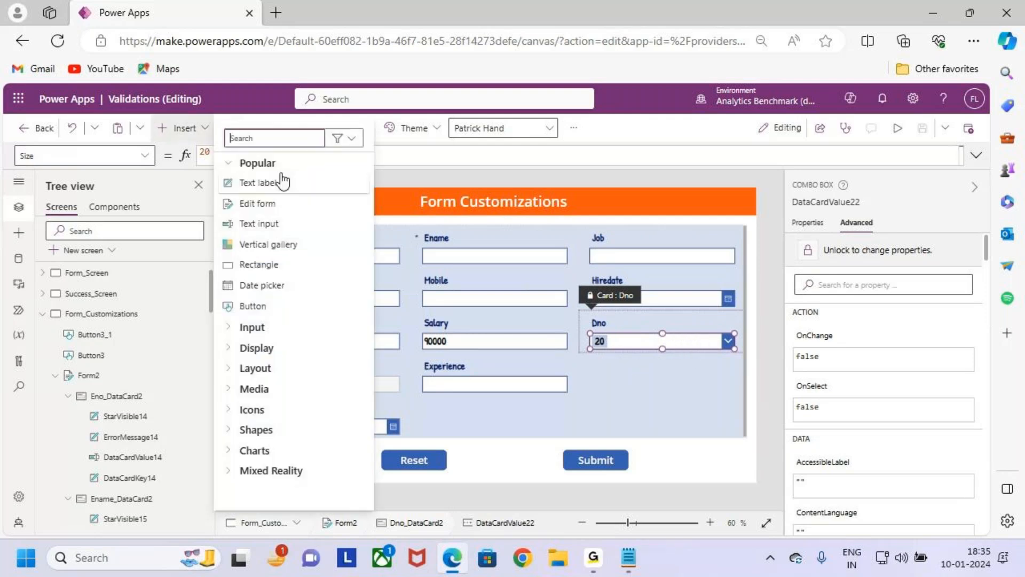
{"action": "type", "text": "radio"}
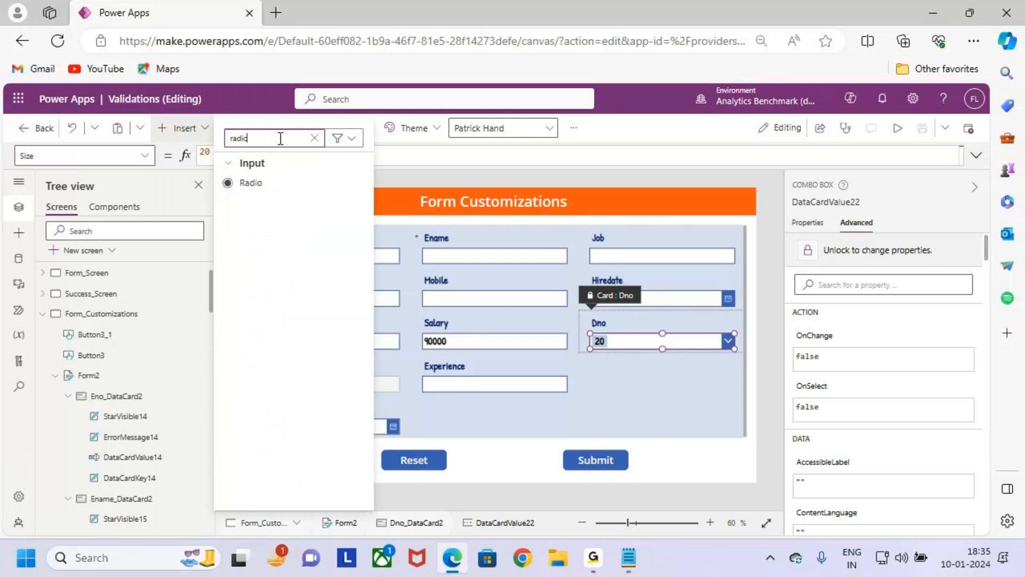
{"action": "left_click", "coordinate": [291, 184]}
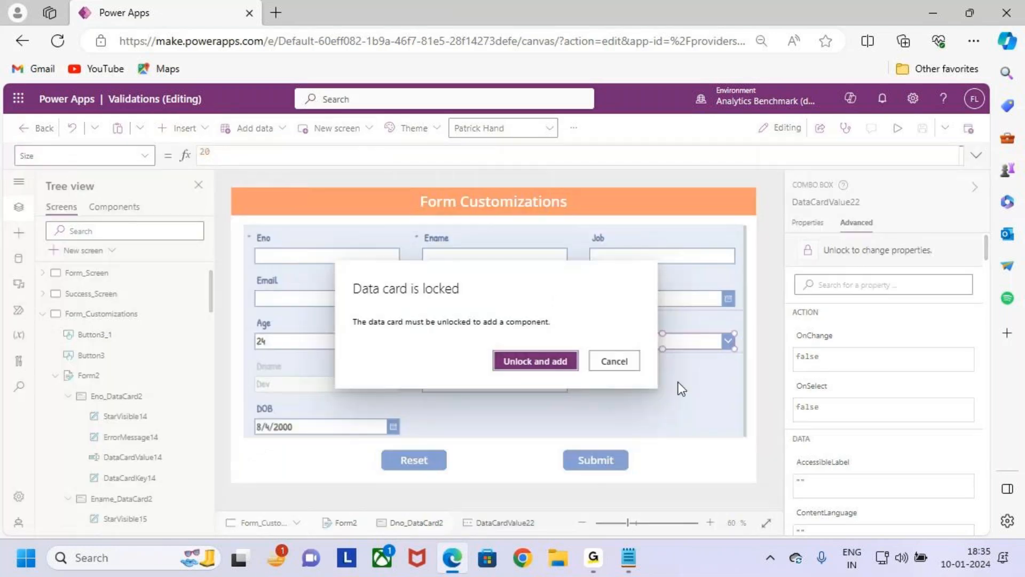
{"action": "left_click", "coordinate": [542, 362]}
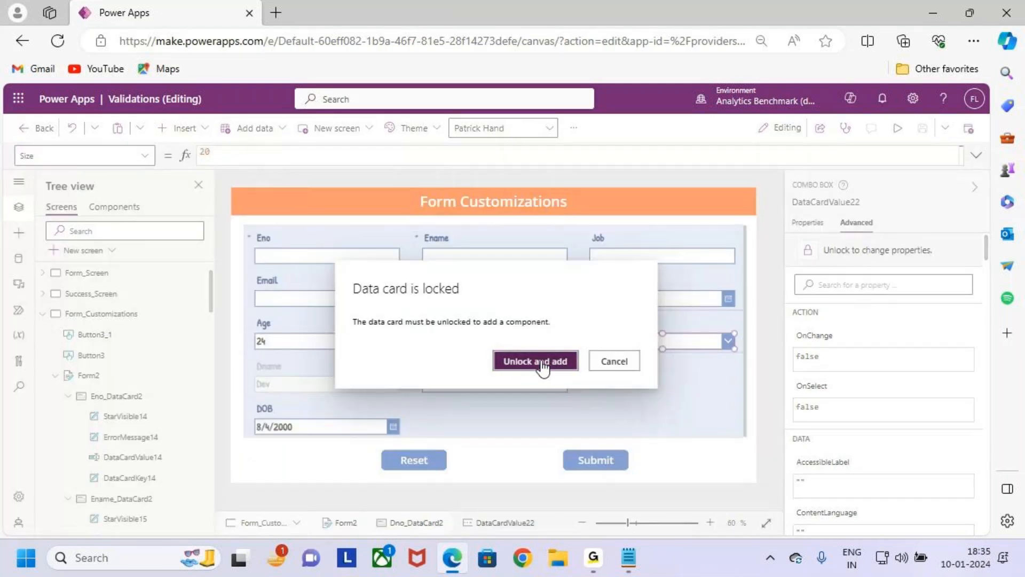
{"action": "left_click", "coordinate": [636, 343]}
{"action": "left_click_drag", "start_coordinate": [634, 342], "coordinate": [633, 343]}
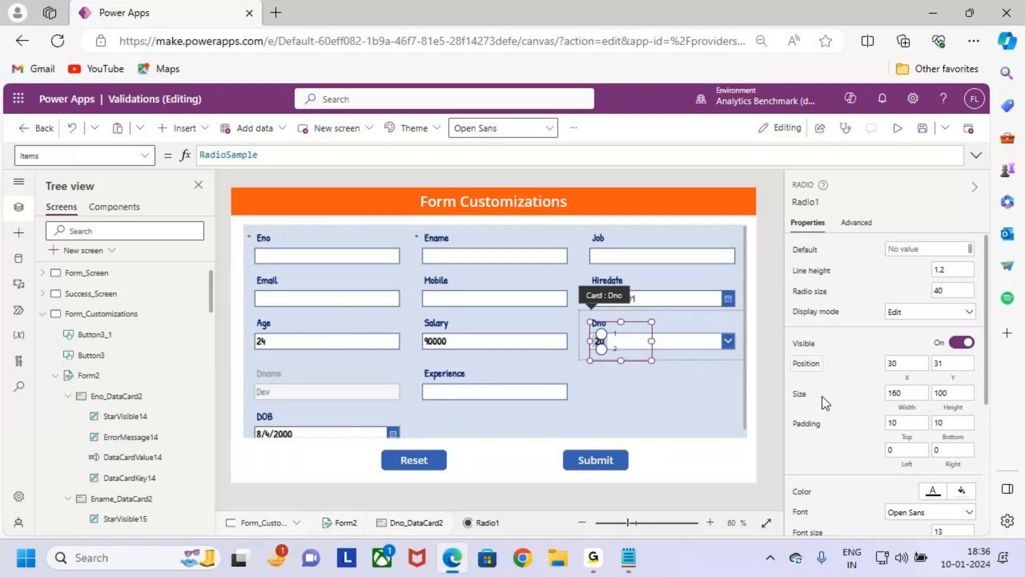
- Set the Layout property of the Dno card's Radio control to Layout.Horizontal
{"action": "scroll", "coordinate": [821, 437], "scroll_direction": "down", "scroll_amount": 4}
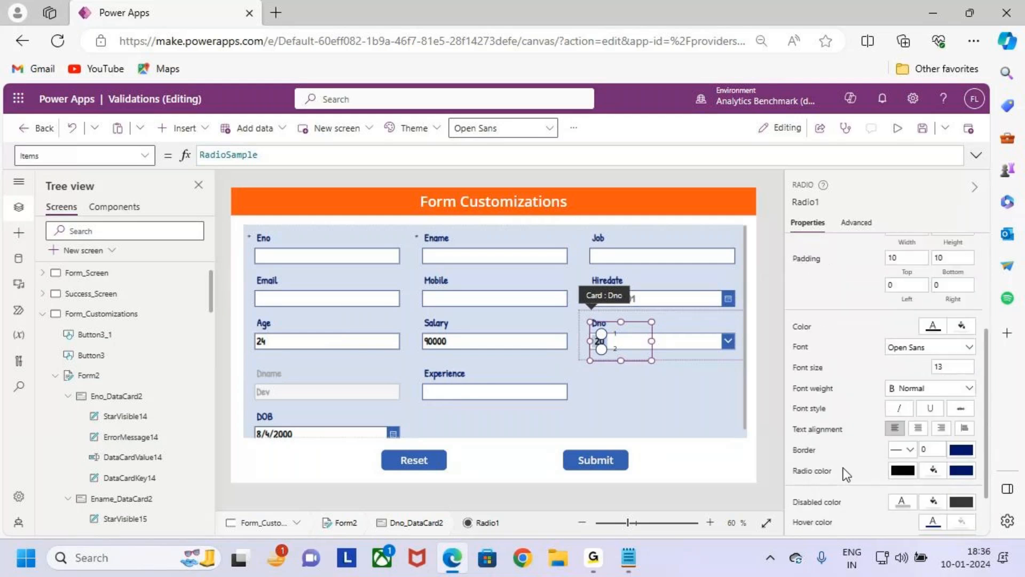
{"action": "scroll", "coordinate": [841, 459], "scroll_direction": "up", "scroll_amount": 4}
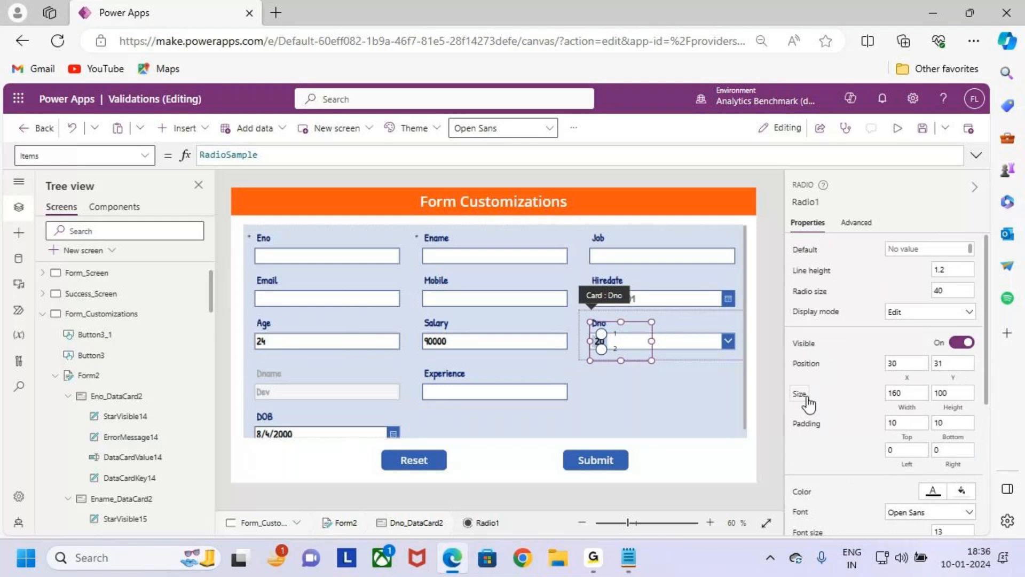
{"action": "left_click", "coordinate": [632, 366]}
{"action": "left_click", "coordinate": [617, 336]}
{"action": "scroll", "coordinate": [826, 435], "scroll_direction": "down", "scroll_amount": 5}
{"action": "scroll", "coordinate": [827, 444], "scroll_direction": "up", "scroll_amount": 5}
{"action": "left_click", "coordinate": [145, 156]}
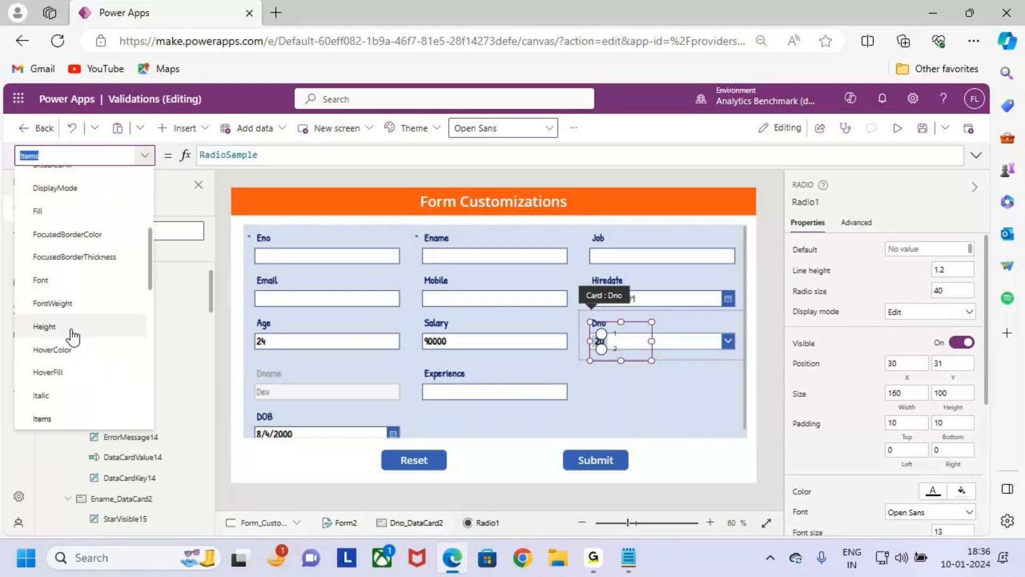
{"action": "type", "text": "Layout"}
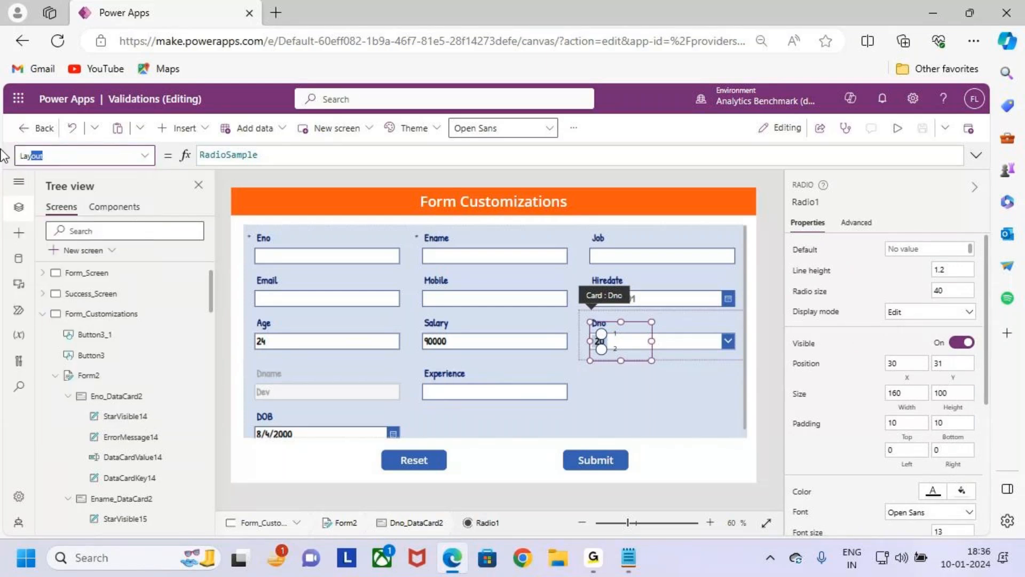
{"action": "key", "text": "BackSpace"}
{"action": "type", "text": "out"}
{"action": "key", "text": "Return"}
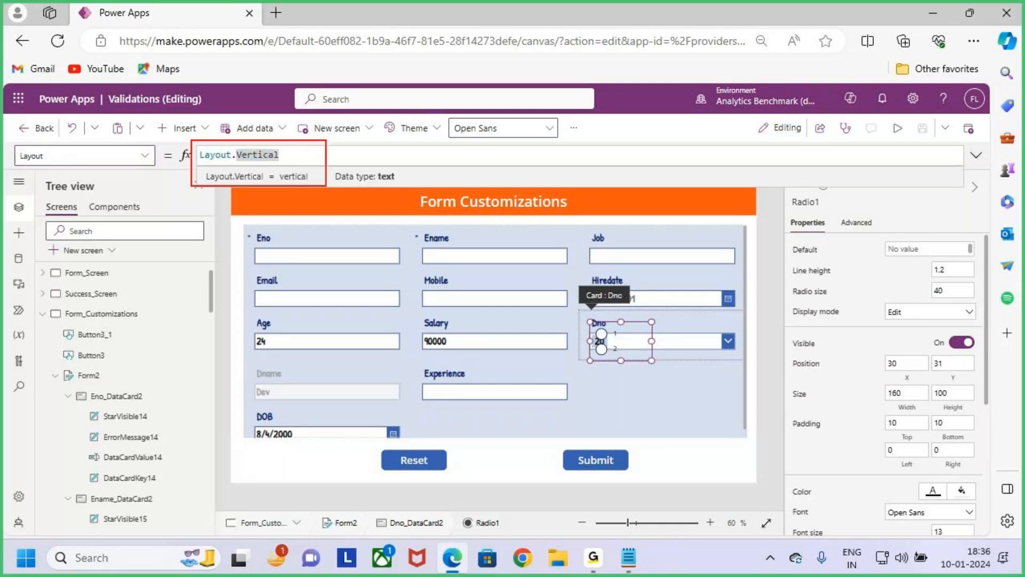
{"action": "left_click_drag", "start_coordinate": [571, 385], "coordinate": [717, 408]}
{"action": "key", "text": "Escape"}
{"action": "key", "text": "BackSpace"}
{"action": "key", "text": "BackSpace"}
{"action": "key", "text": "BackSpace"}
{"action": "key", "text": "BackSpace"}
{"action": "key", "text": "BackSpace"}
{"action": "key", "text": "BackSpace"}
{"action": "key", "text": "BackSpace"}
{"action": "key", "text": "BackSpace"}
{"action": "key", "text": "BackSpace"}
{"action": "key", "text": "BackSpace"}
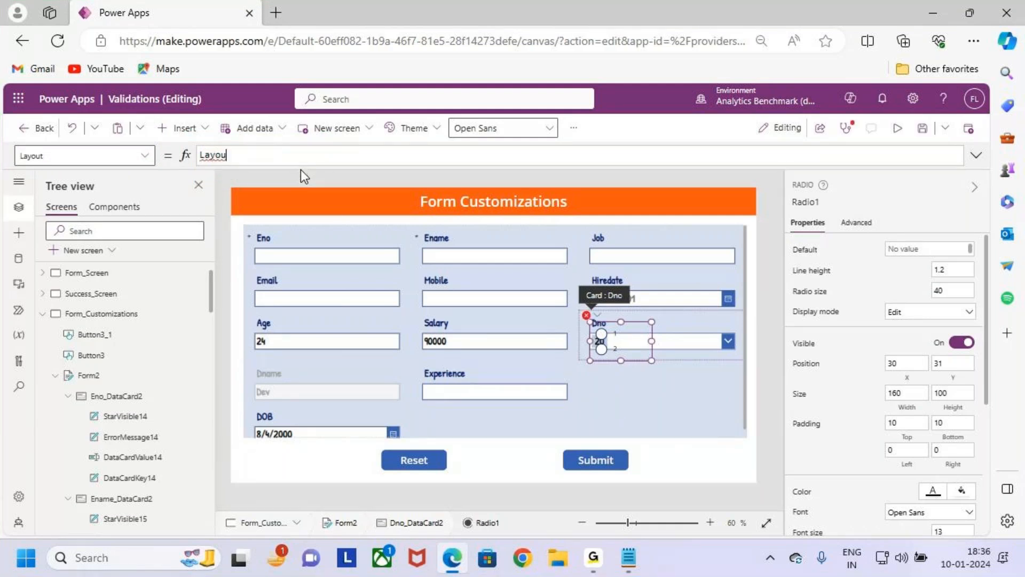
{"action": "type", "text": "t."}
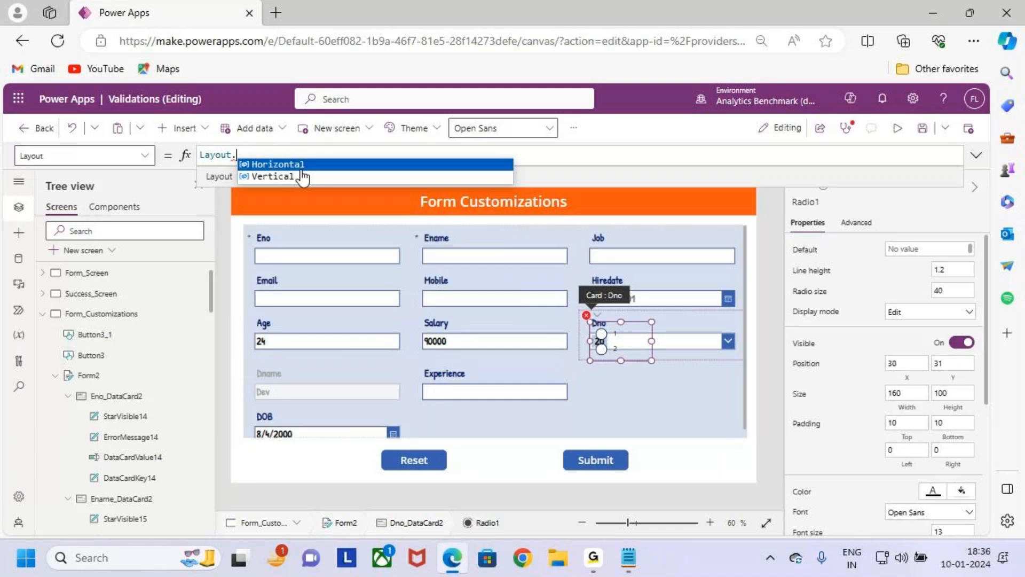
{"action": "type", "text": "ver"}
{"action": "key", "text": "BackSpace"}
{"action": "key", "text": "BackSpace"}
{"action": "key", "text": "BackSpace"}
{"action": "key", "text": "BackSpace"}
{"action": "type", "text": "."}
{"action": "left_click", "coordinate": [300, 168]}
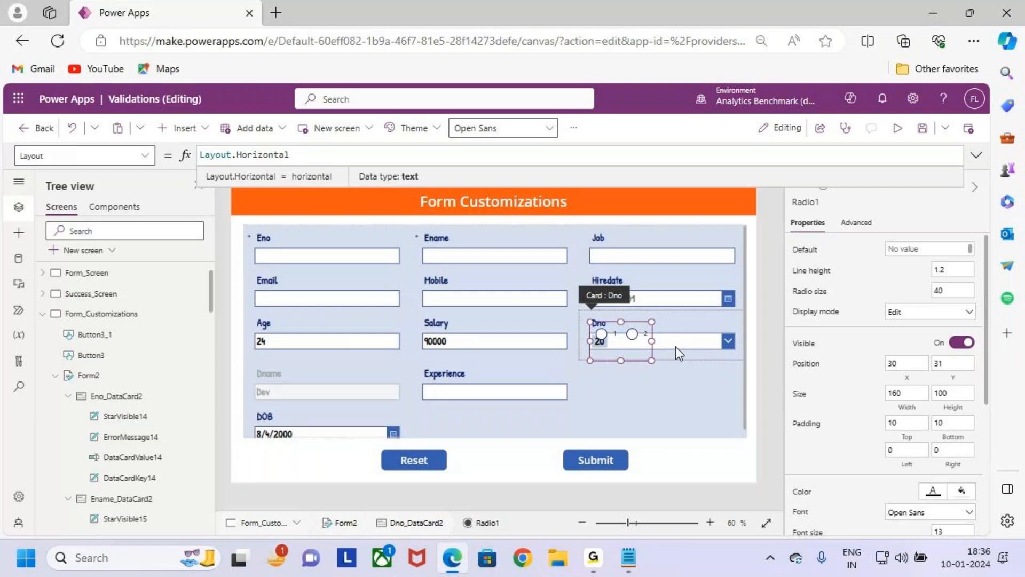
{"action": "key", "text": "ctrl+2"}
{"action": "left_click_drag", "start_coordinate": [694, 319], "coordinate": [693, 340]}
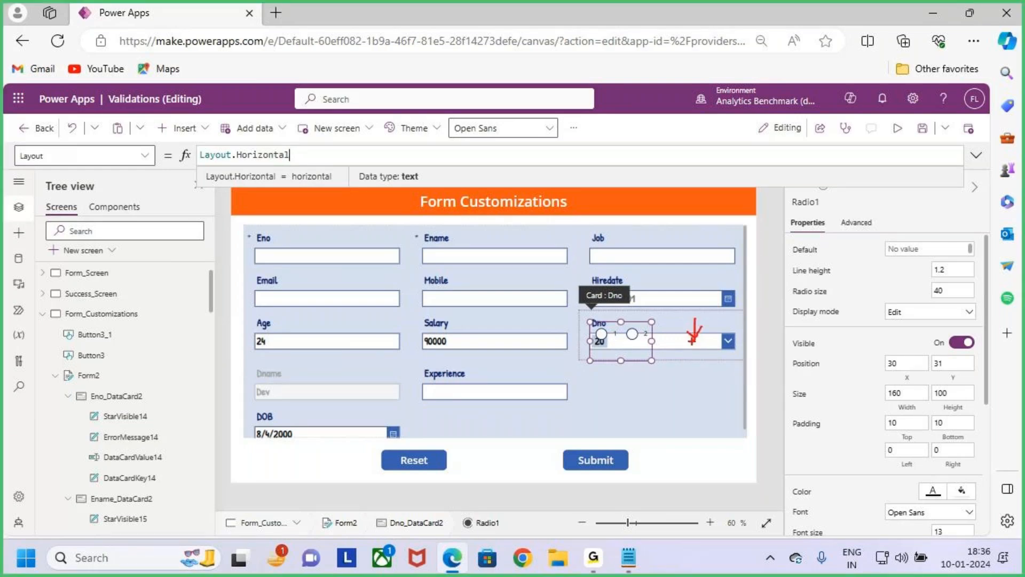
{"action": "key", "text": "Escape"}
{"action": "left_click", "coordinate": [691, 342]}
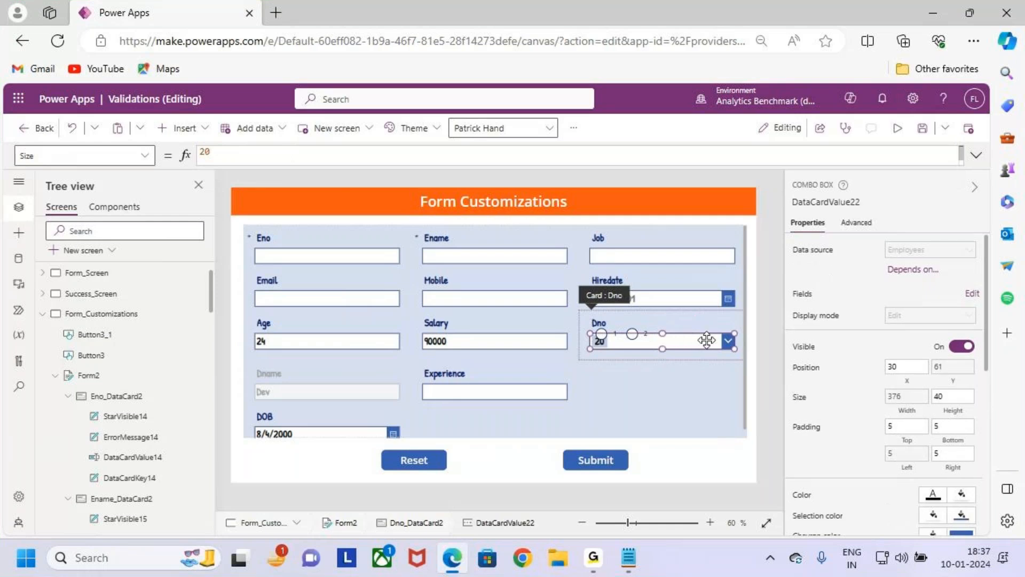
{"action": "left_click", "coordinate": [148, 157]}
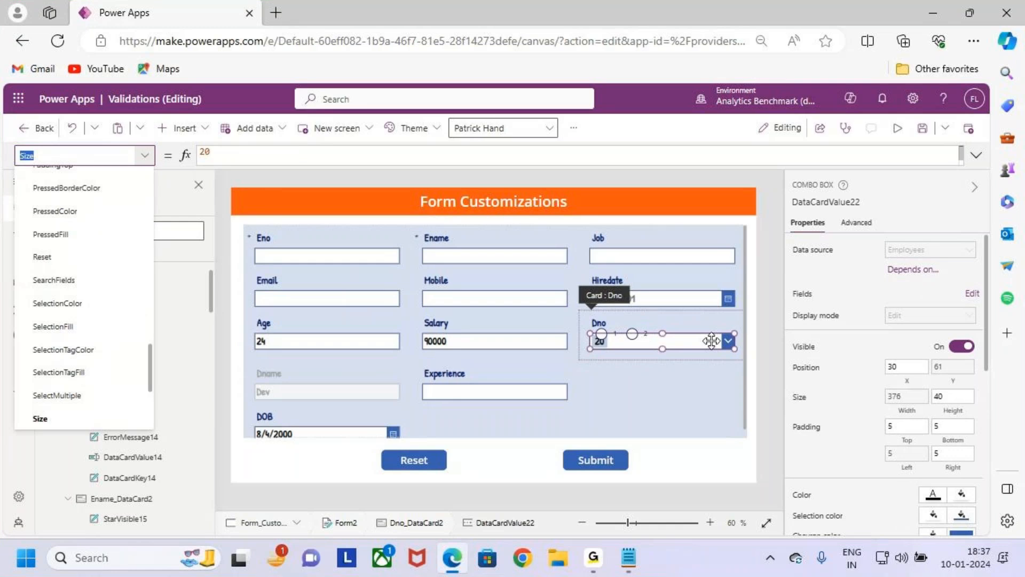
{"action": "scroll", "coordinate": [67, 292], "scroll_direction": "up", "scroll_amount": 5}
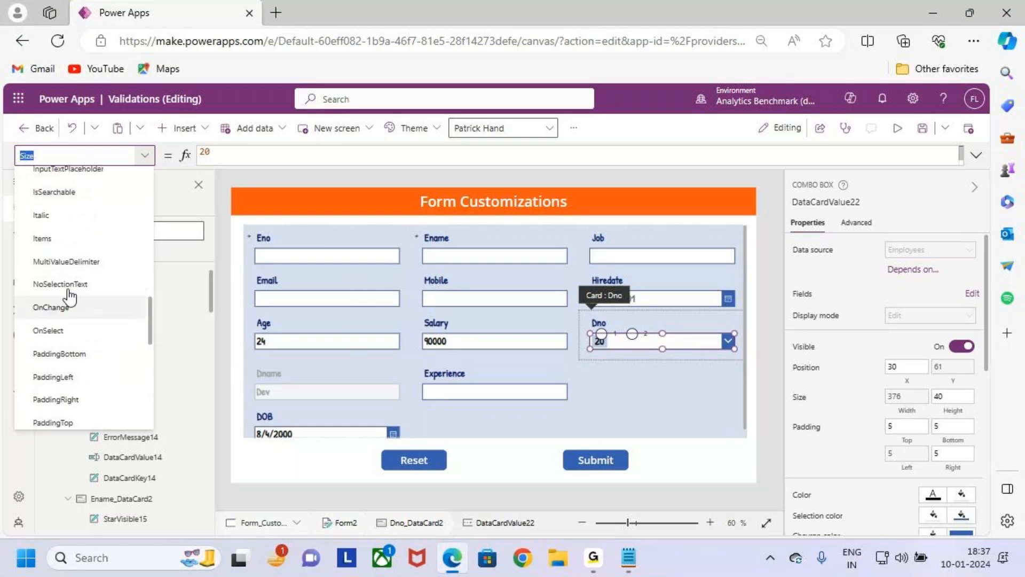
{"action": "scroll", "coordinate": [69, 294], "scroll_direction": "up", "scroll_amount": 2}
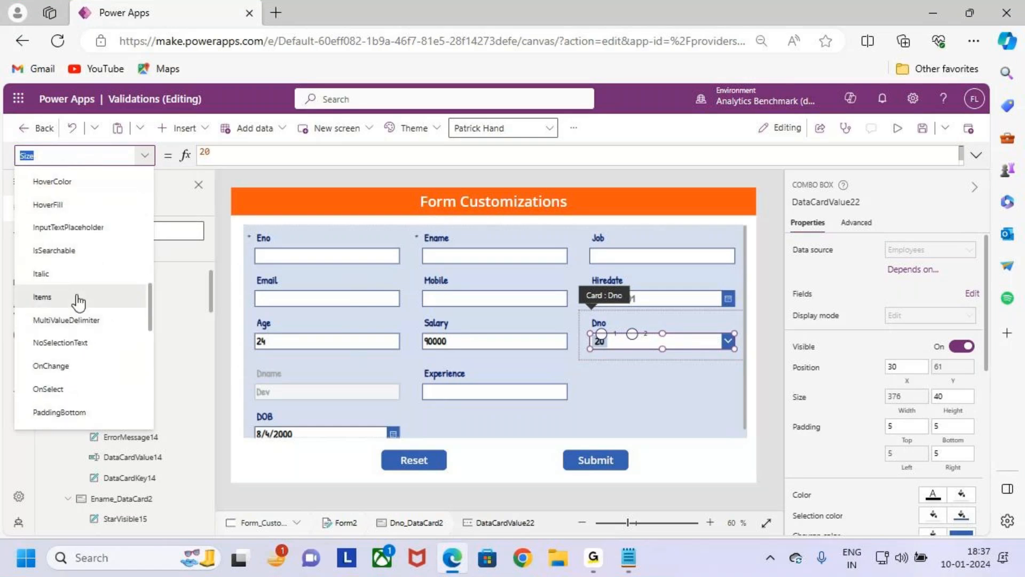
{"action": "left_click", "coordinate": [78, 299]}
{"action": "left_click", "coordinate": [349, 155]}
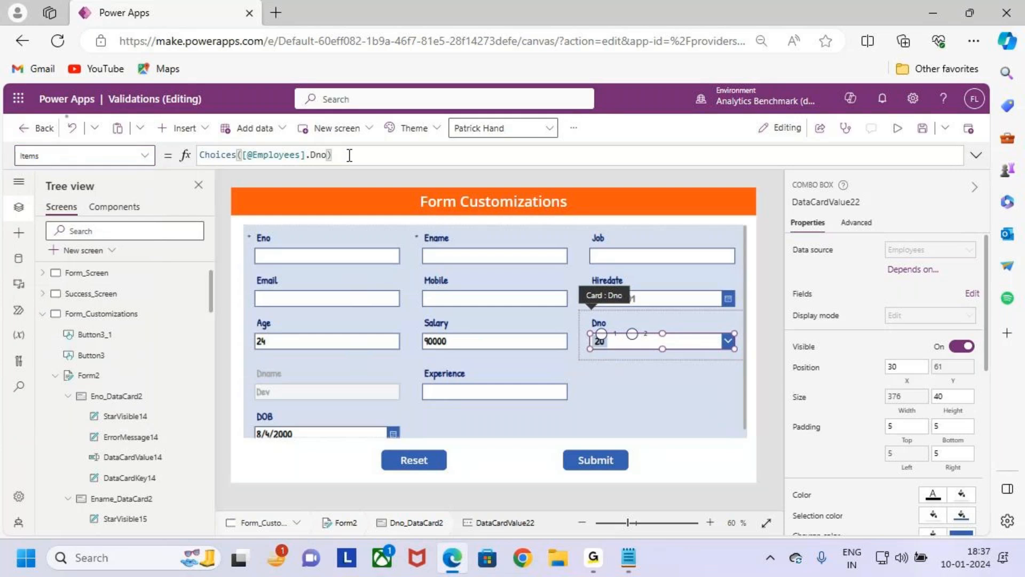
{"action": "key", "text": "ctrl+a"}
{"action": "key", "text": "ctrl+c"}
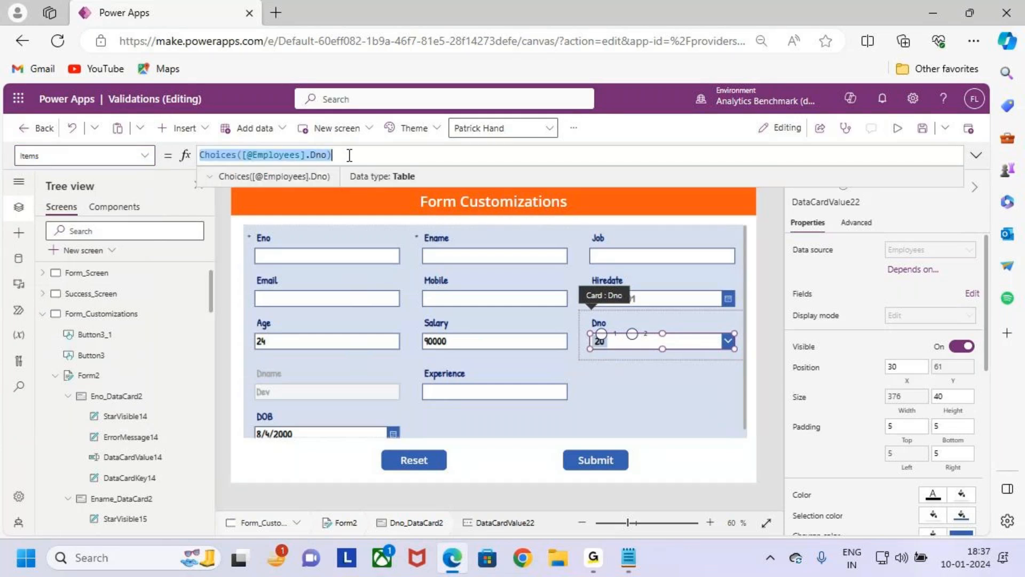
{"action": "left_click", "coordinate": [627, 333]}
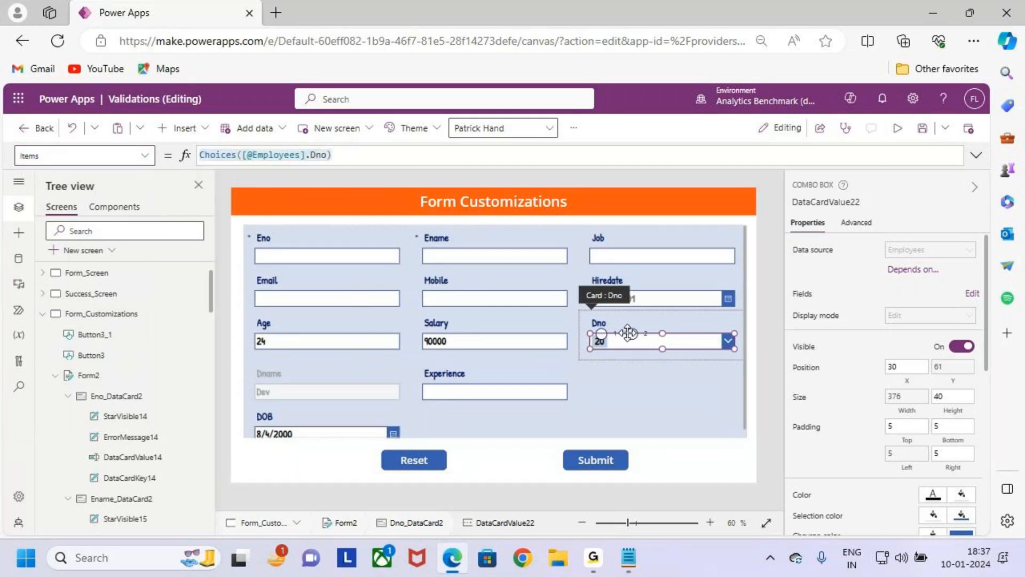
{"action": "left_click", "coordinate": [659, 383]}
{"action": "left_click", "coordinate": [633, 335]}
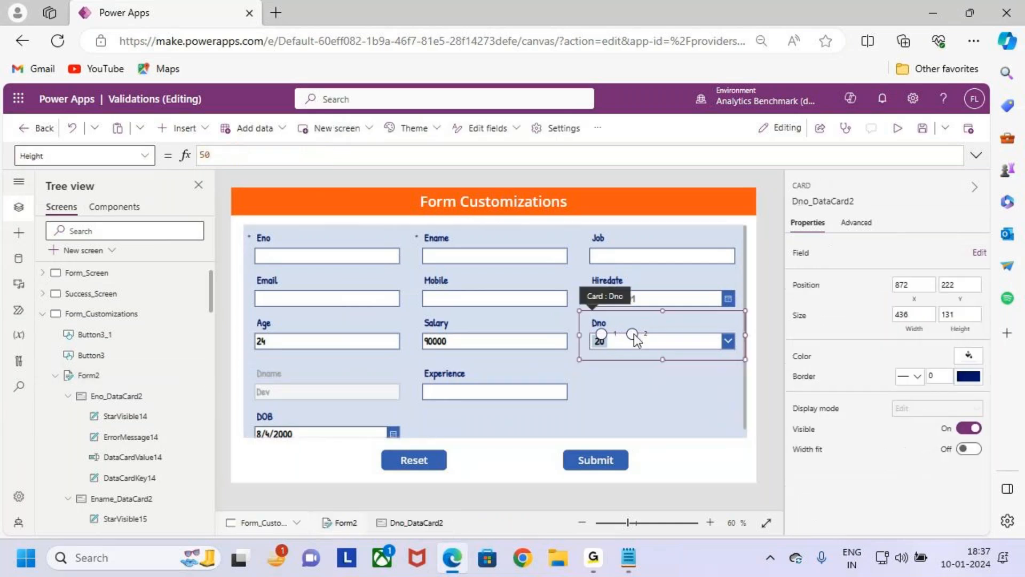
{"action": "left_click", "coordinate": [633, 334]}
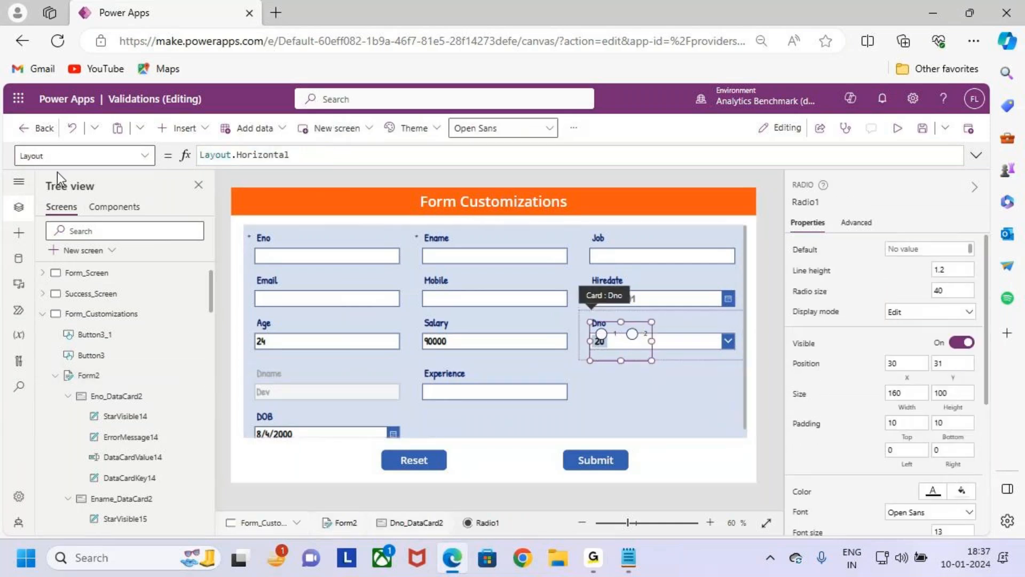
{"action": "left_click", "coordinate": [132, 159]}
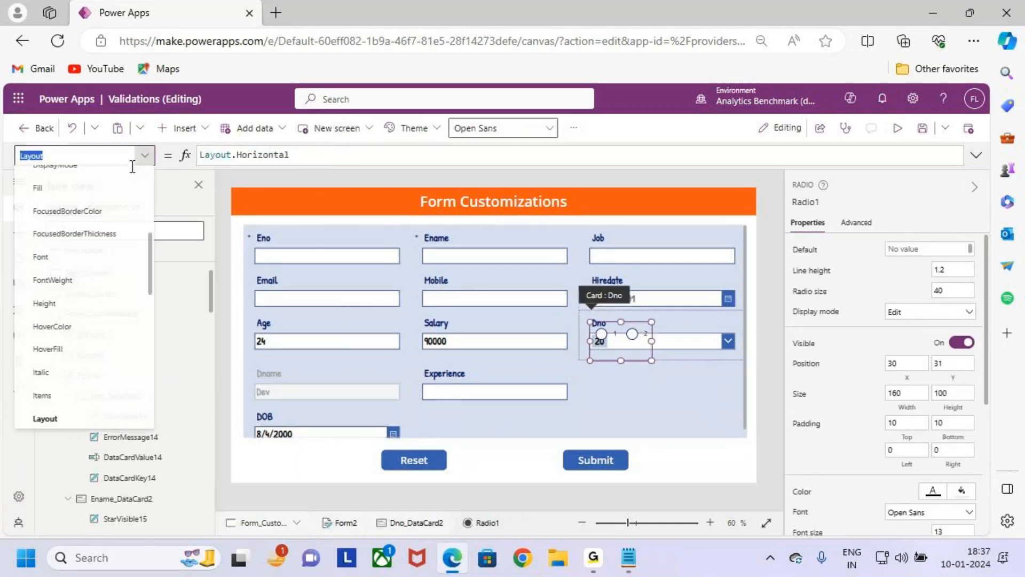
{"action": "left_click", "coordinate": [84, 400]}
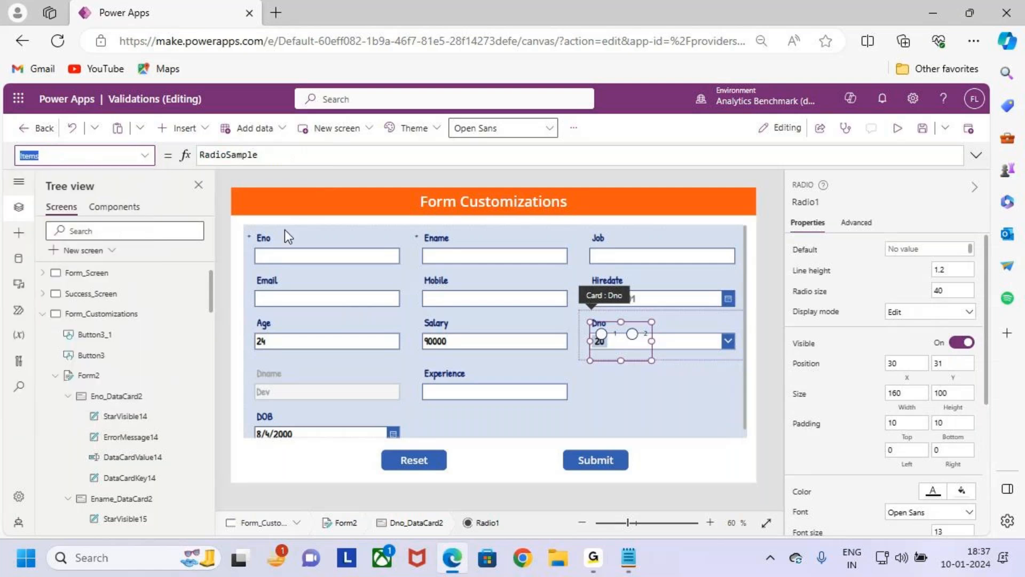
{"action": "double_click", "coordinate": [286, 155]}
{"action": "left_click", "coordinate": [287, 156]}
{"action": "key", "text": "BackSpace"}
{"action": "key", "text": "BackSpace"}
{"action": "key", "text": "BackSpace"}
{"action": "key", "text": "BackSpace"}
{"action": "key", "text": "BackSpace"}
{"action": "key", "text": "BackSpace"}
{"action": "key", "text": "BackSpace"}
{"action": "key", "text": "BackSpace"}
{"action": "key", "text": "BackSpace"}
{"action": "key", "text": "BackSpace"}
{"action": "key", "text": "BackSpace"}
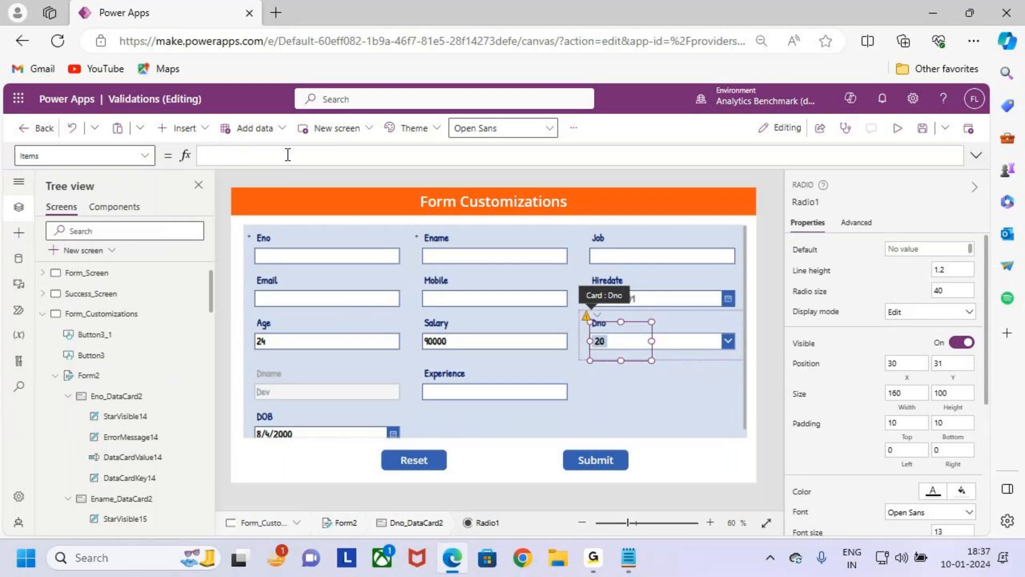
{"action": "key", "text": "ctrl+v"}
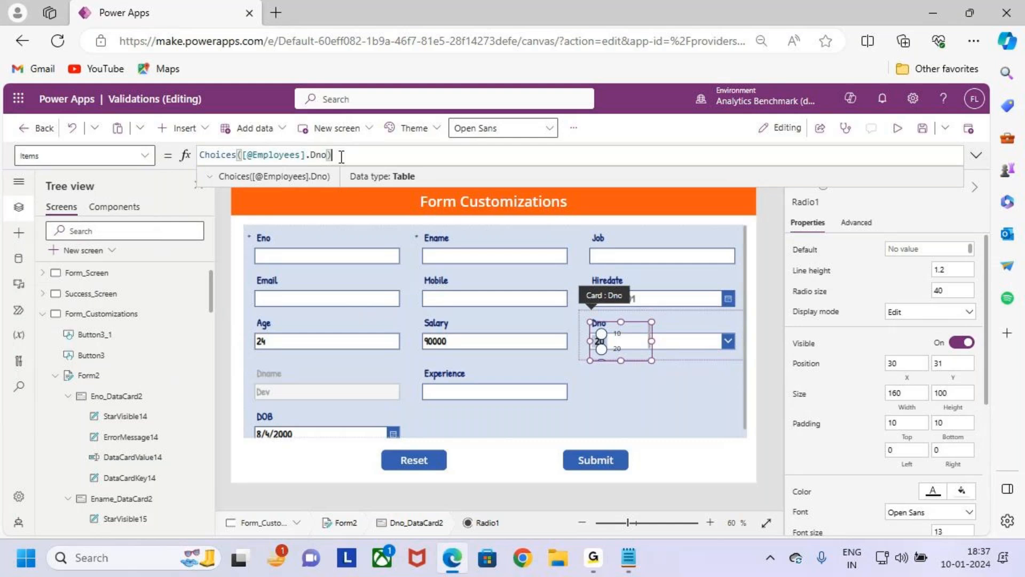
{"action": "left_click", "coordinate": [630, 338]}
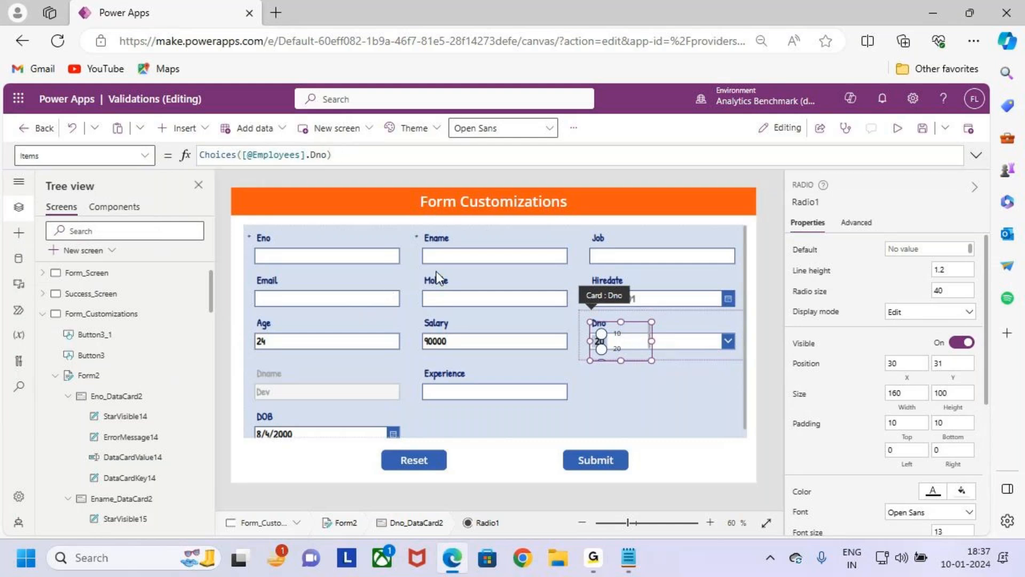
- Set the Radio control's Default property to ThisItem.Dno.Value
{"action": "left_click", "coordinate": [150, 158]}
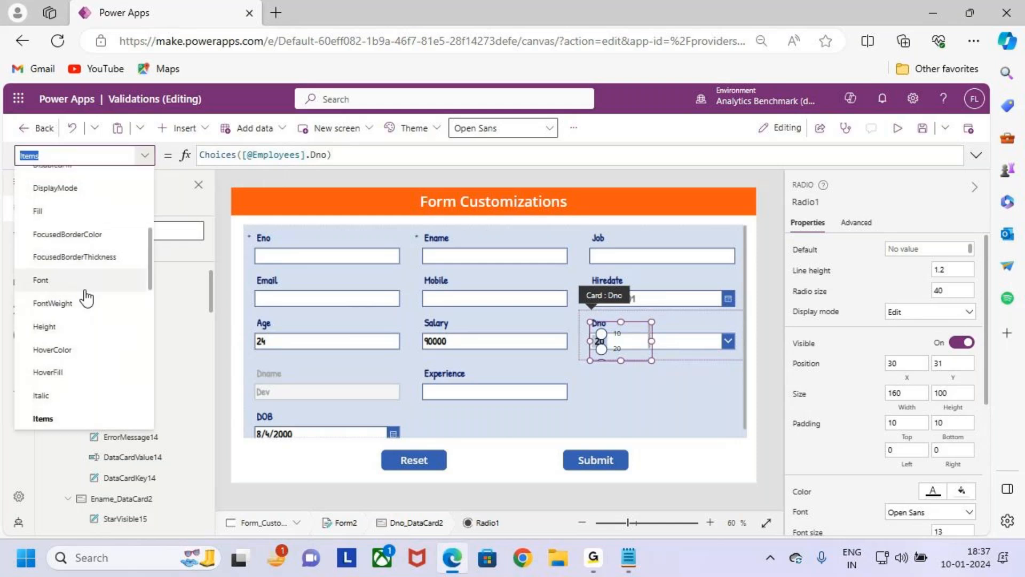
{"action": "scroll", "coordinate": [80, 299], "scroll_direction": "up", "scroll_amount": 5}
{"action": "scroll", "coordinate": [95, 315], "scroll_direction": "down", "scroll_amount": 1}
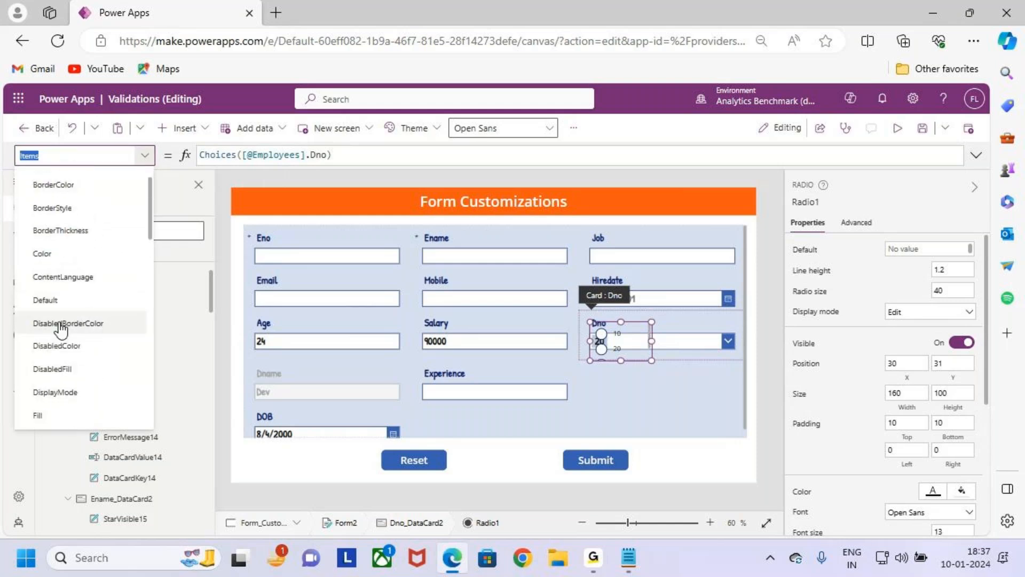
{"action": "left_click", "coordinate": [59, 303]}
{"action": "left_click", "coordinate": [246, 154]}
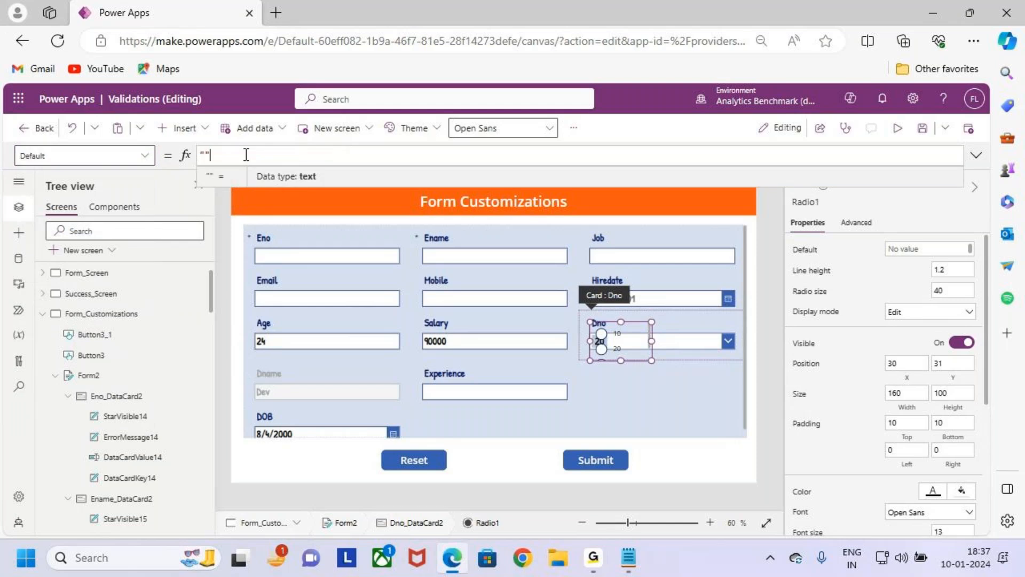
{"action": "key", "text": "BackSpace"}
{"action": "key", "text": "BackSpace"}
{"action": "type", "text": "this"}
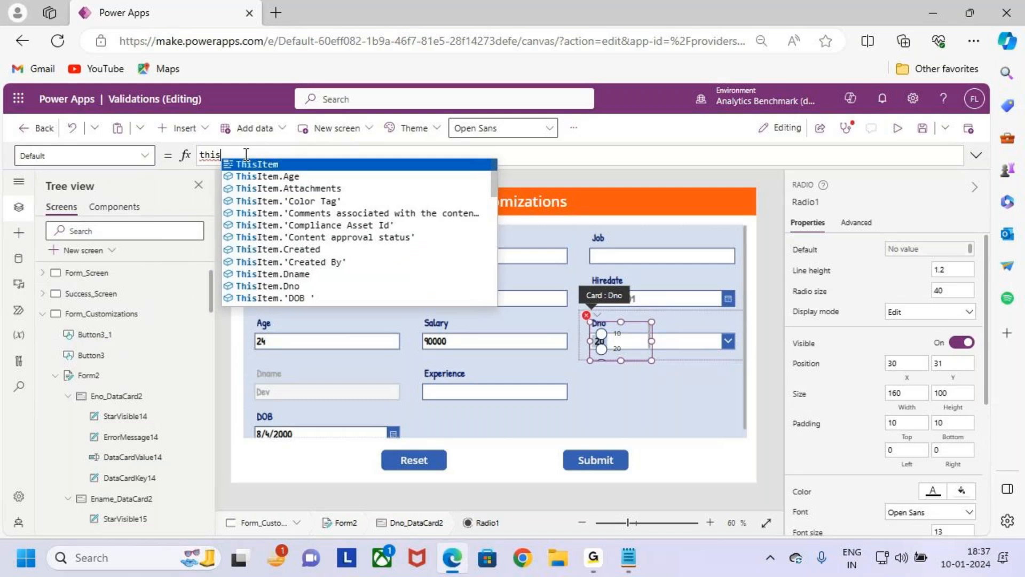
{"action": "key", "text": "Tab"}
{"action": "type", "text": ".dn"}
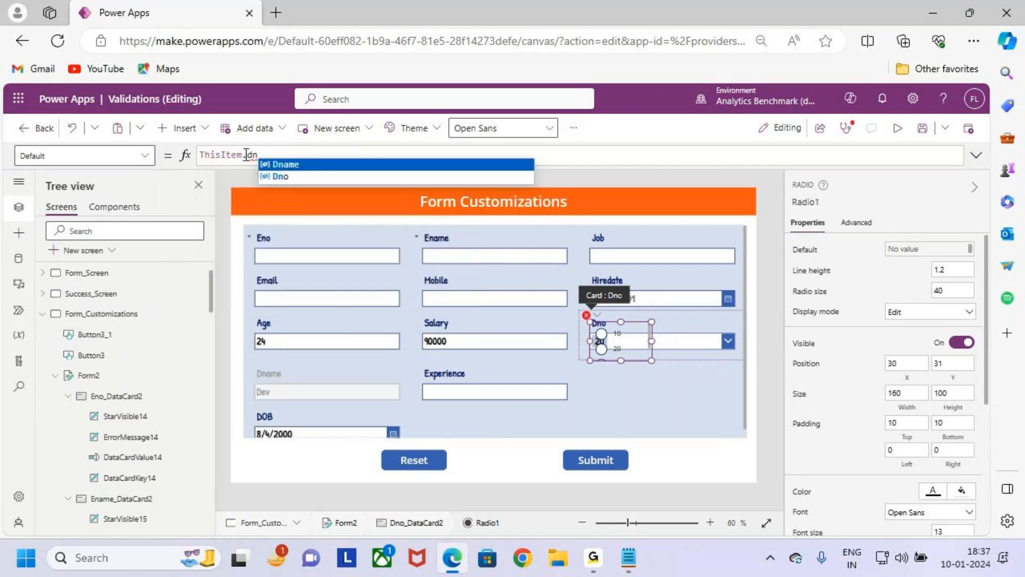
{"action": "key", "text": "Down"}
{"action": "key", "text": "Tab"}
{"action": "type", "text": ".Value"}
{"action": "key", "text": "Tab"}
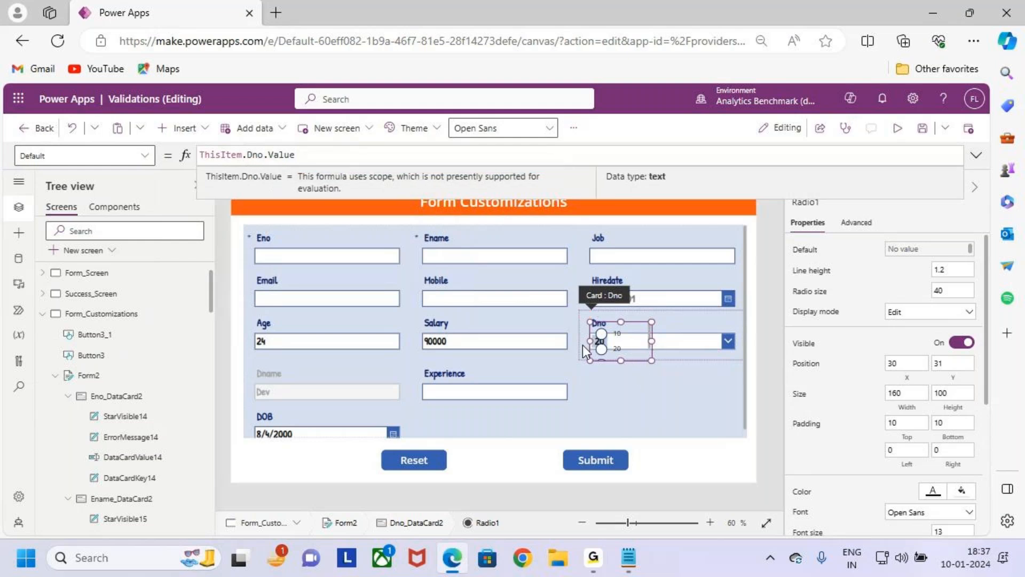
- Widen the Radio control to about 186 and delete the original Dno drop-down from the card
{"action": "left_click_drag", "start_coordinate": [651, 341], "coordinate": [662, 341]}
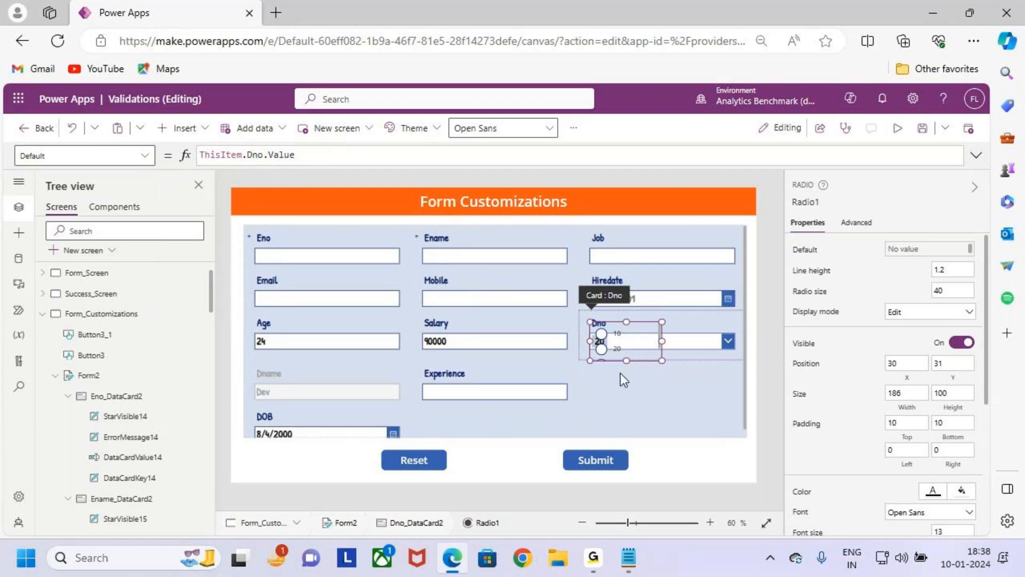
{"action": "left_click", "coordinate": [706, 344]}
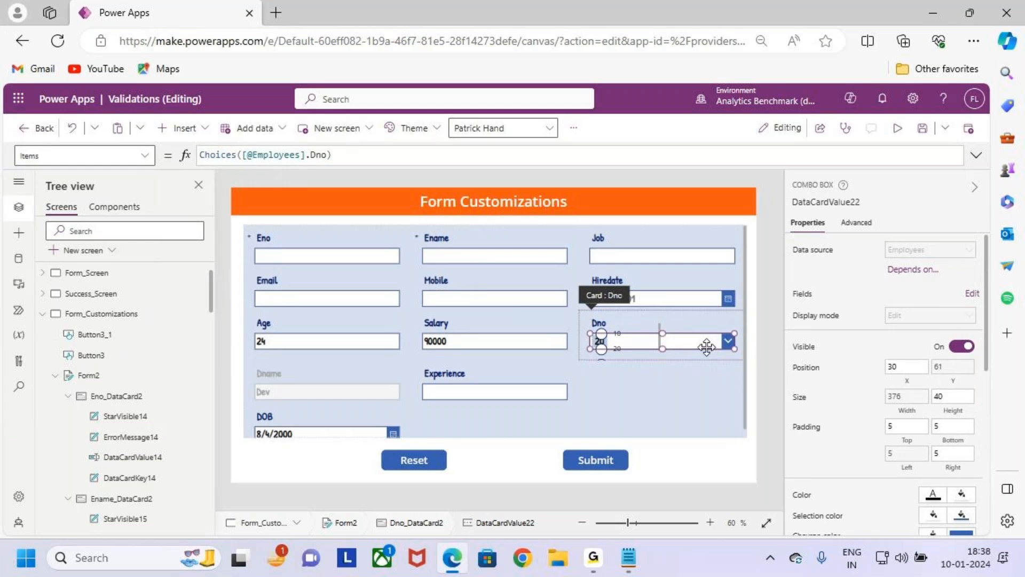
{"action": "key", "text": "Delete"}
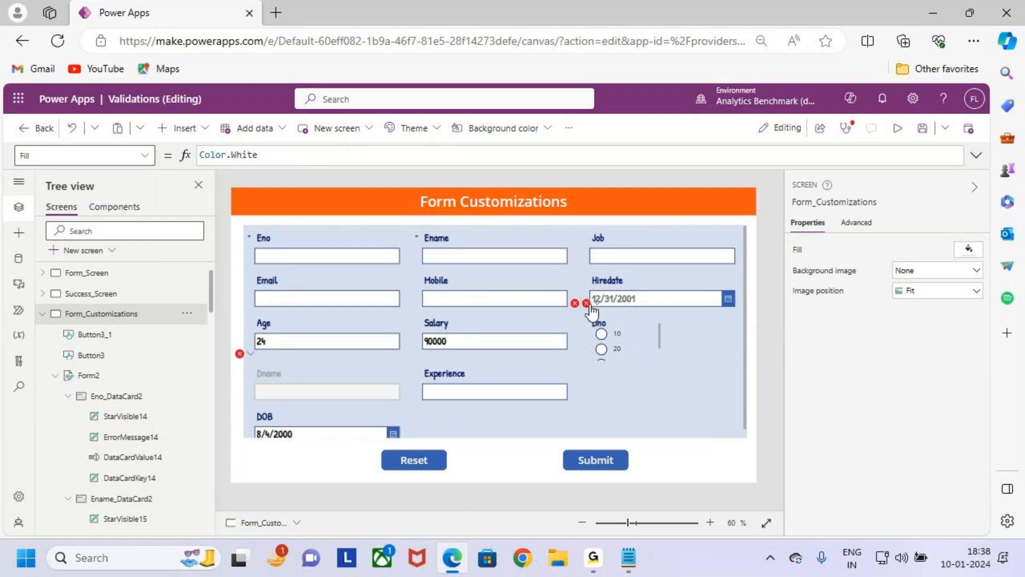
- Copy the radio control's name and replace both DataCardValue22 references with Radio1 in the Dno error message's Y formula
{"action": "left_click", "coordinate": [613, 338]}
{"action": "left_click", "coordinate": [612, 339]}
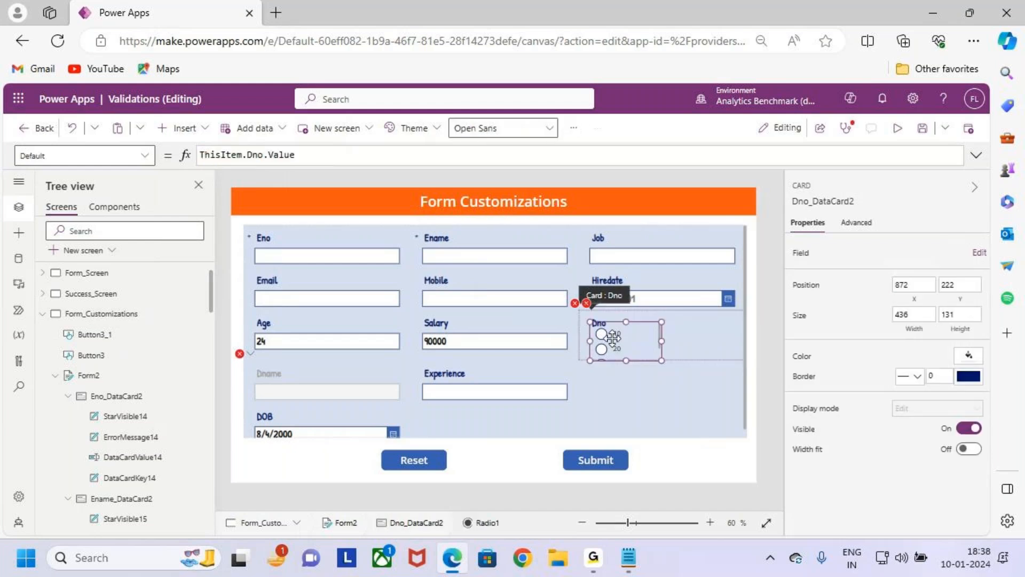
{"action": "left_click", "coordinate": [806, 202]}
{"action": "key", "text": "ctrl+c"}
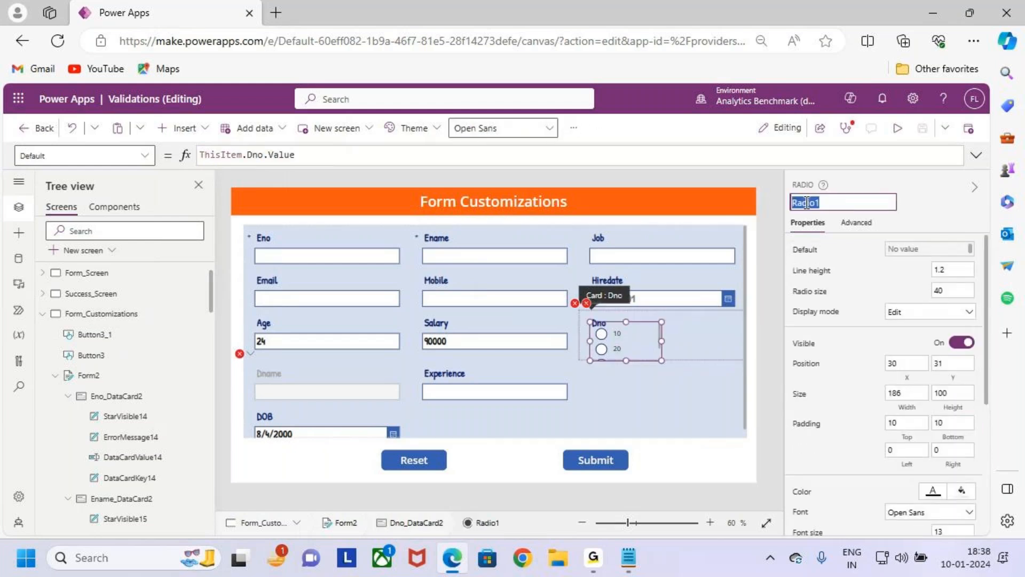
{"action": "left_click", "coordinate": [587, 302]}
{"action": "left_click", "coordinate": [612, 321]}
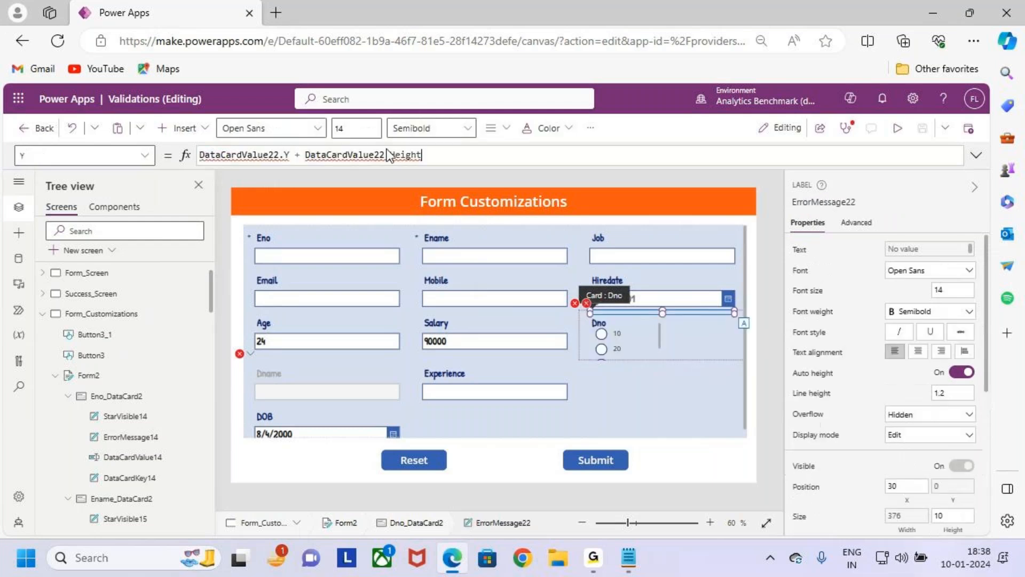
{"action": "double_click", "coordinate": [248, 155]}
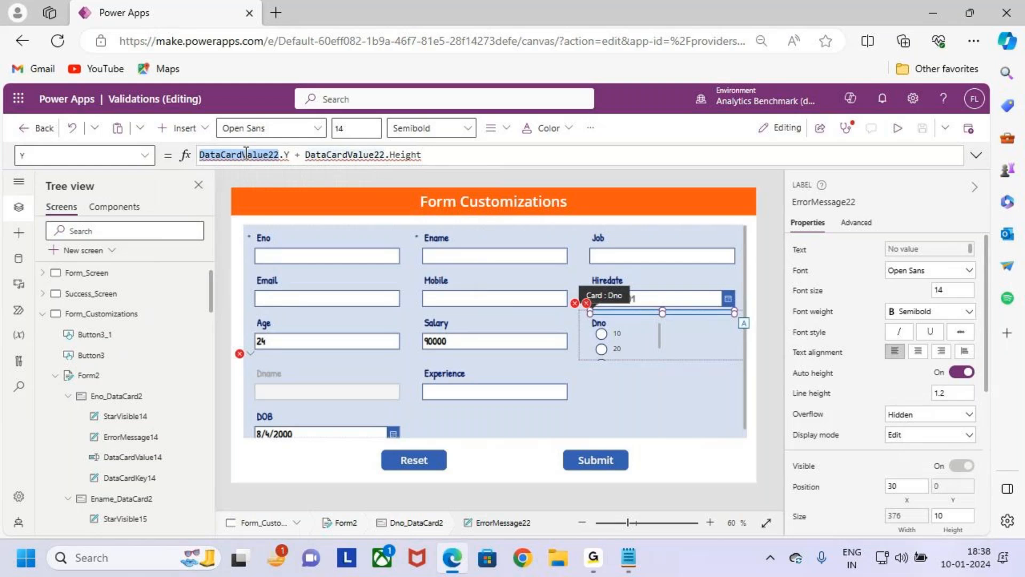
{"action": "type", "text": "Radio1"}
{"action": "double_click", "coordinate": [320, 154]}
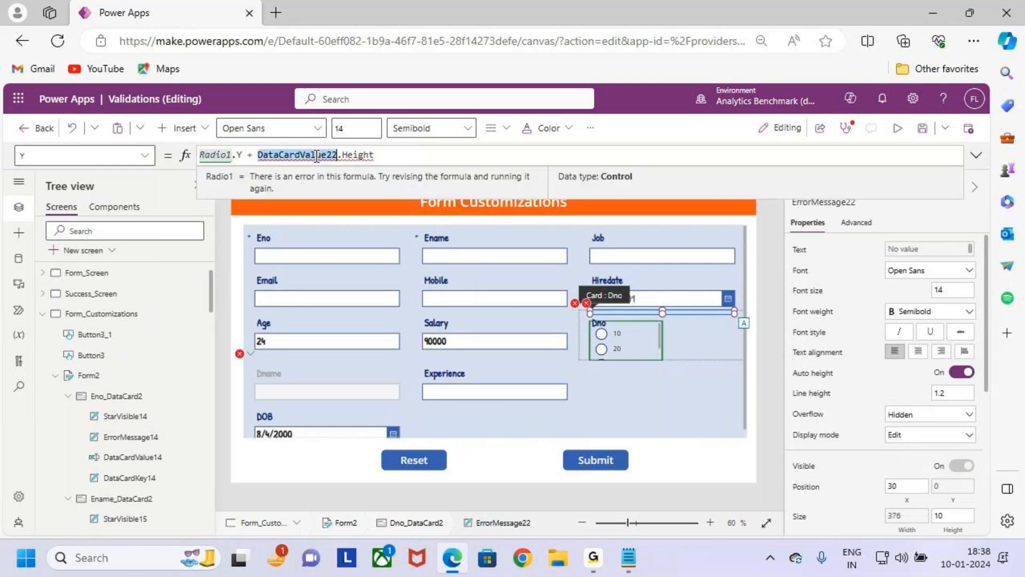
{"action": "type", "text": "Radio1"}
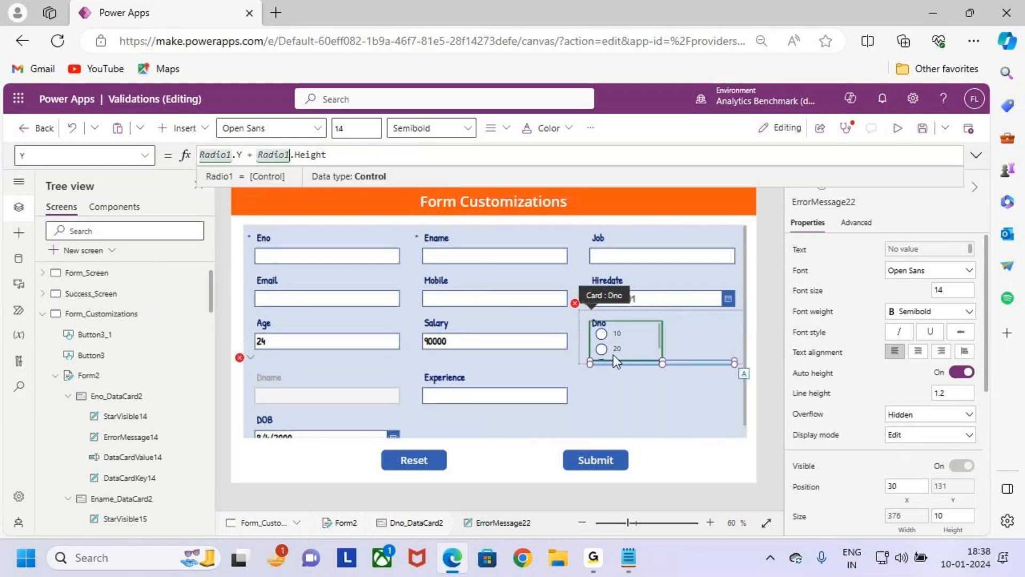
- Change the Dno card's Update formula to Radio1.Selected
{"action": "left_click", "coordinate": [575, 304]}
{"action": "left_click", "coordinate": [599, 322]}
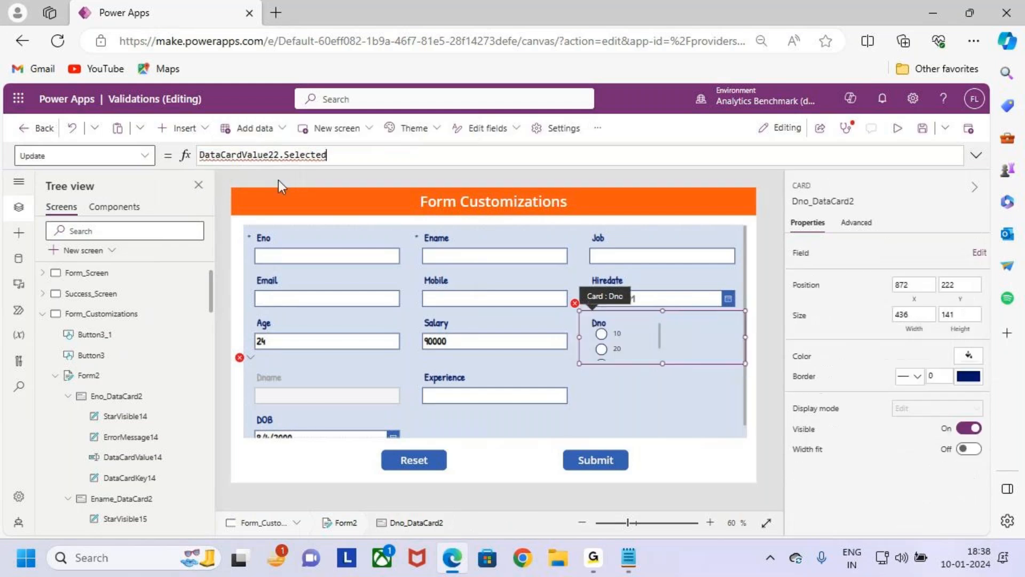
{"action": "left_click_drag", "start_coordinate": [281, 159], "coordinate": [169, 146]}
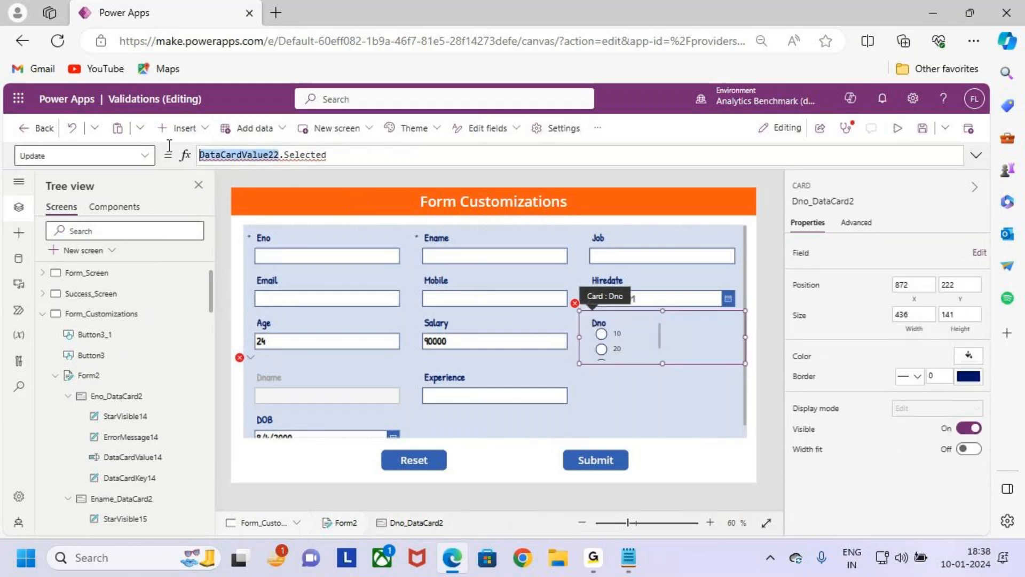
{"action": "left_click", "coordinate": [348, 156]}
{"action": "double_click", "coordinate": [254, 159]}
{"action": "key", "text": "ctrl+v"}
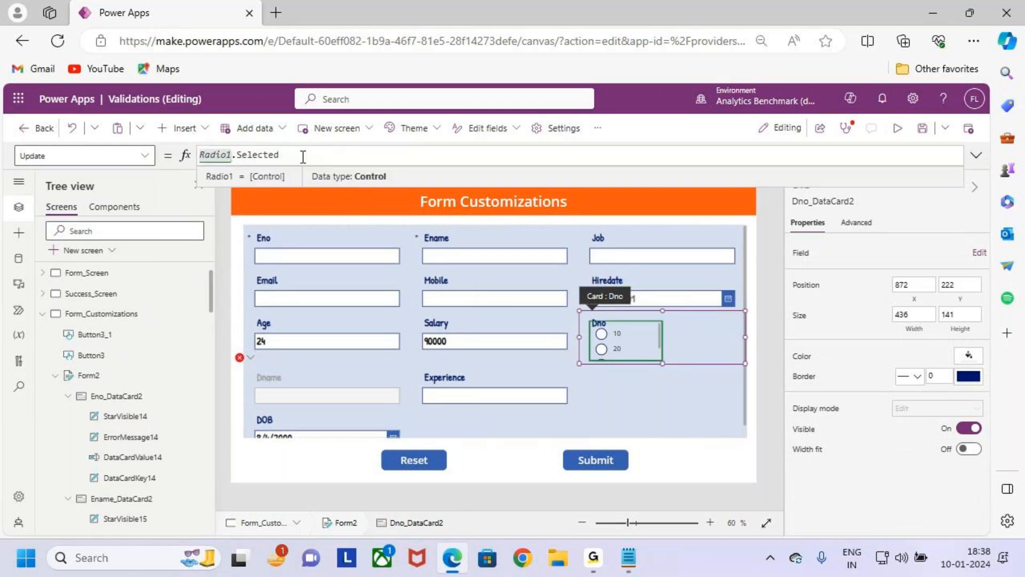
- Widen the Dno radio control to about 376 and reduce its height to about 51, below the Dno label
{"action": "left_click", "coordinate": [653, 344]}
{"action": "left_click_drag", "start_coordinate": [671, 340], "coordinate": [734, 335]}
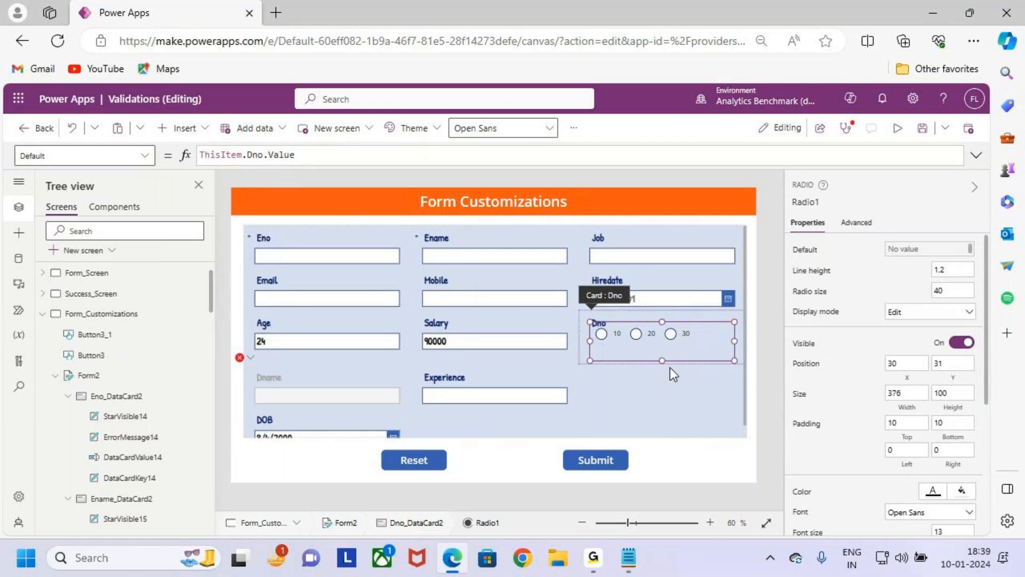
{"action": "left_click_drag", "start_coordinate": [665, 362], "coordinate": [662, 331]}
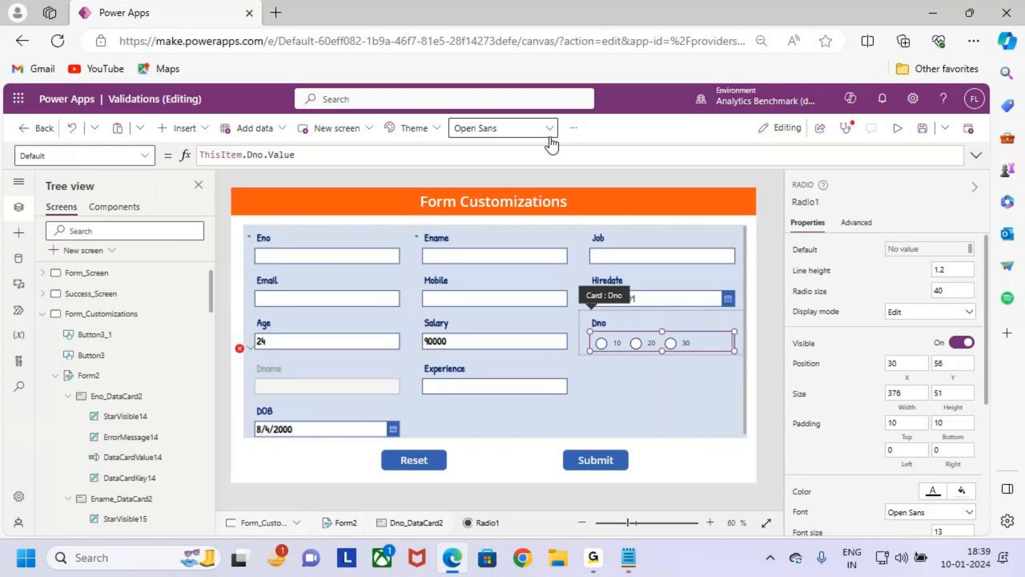
- Set the Dno radio control's font size to 16 and its font weight to Semibold
{"action": "left_click", "coordinate": [573, 128]}
{"action": "type", "text": "16"}
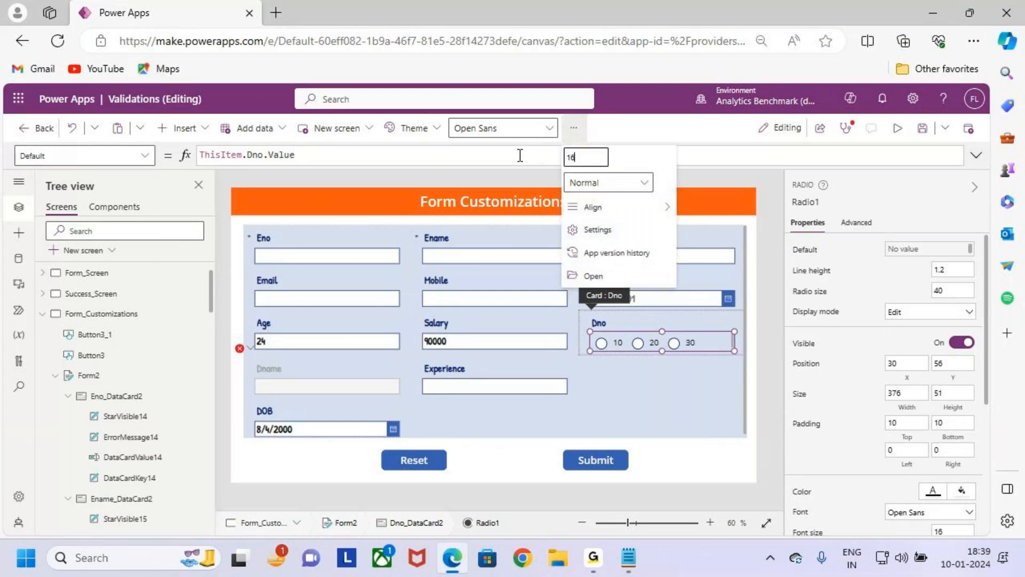
{"action": "left_click", "coordinate": [606, 184]}
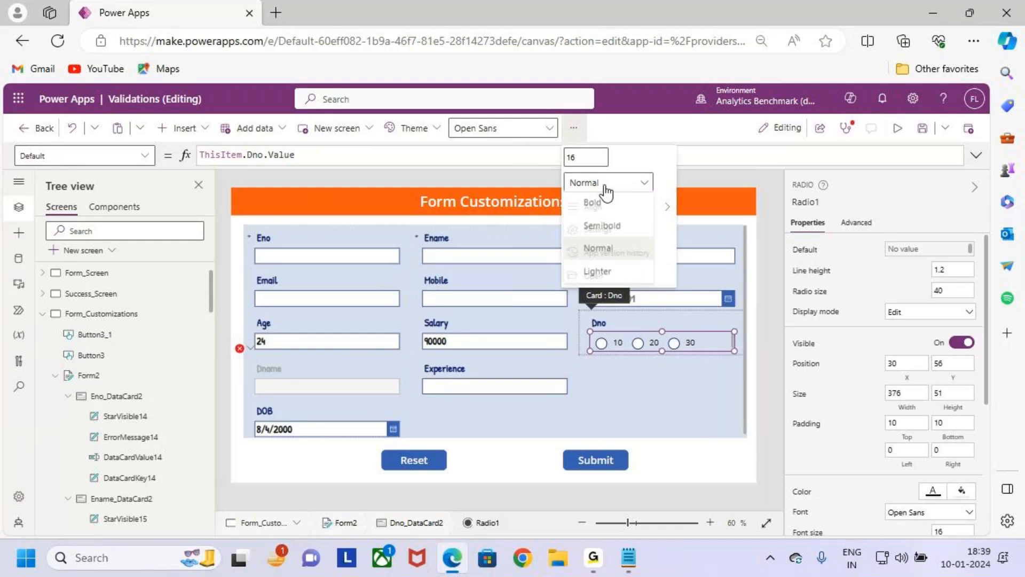
{"action": "left_click", "coordinate": [612, 228]}
{"action": "left_click", "coordinate": [642, 407]}
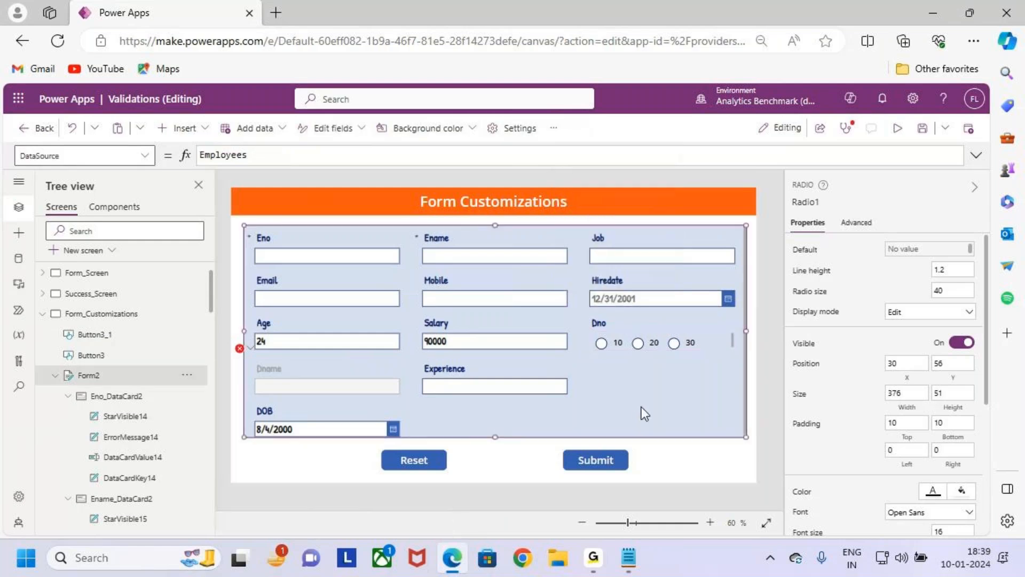
- Extend the Dno radio control's upper edge slightly upward and save the app
{"action": "left_click", "coordinate": [699, 342]}
{"action": "left_click", "coordinate": [700, 340]}
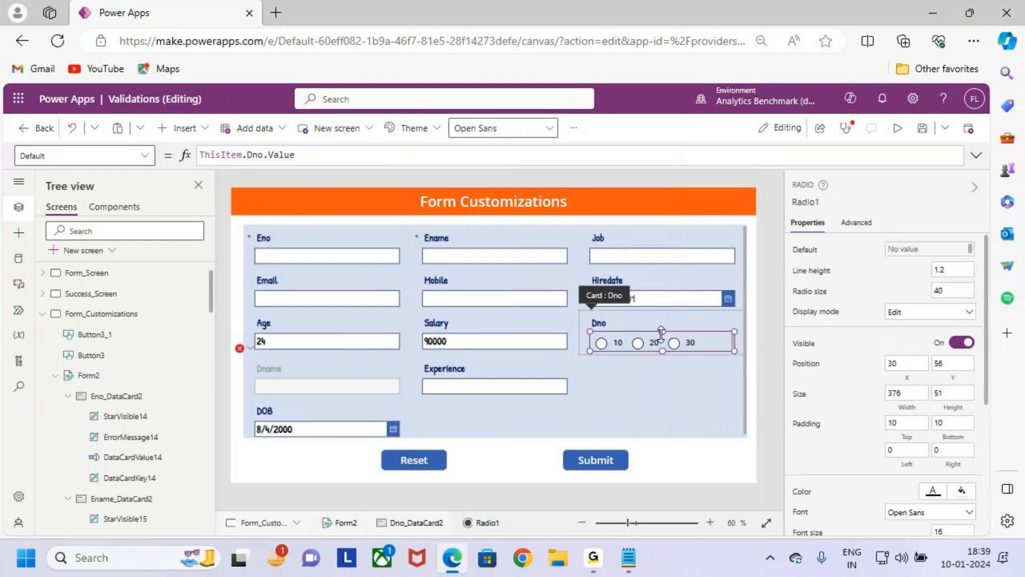
{"action": "left_click_drag", "start_coordinate": [661, 332], "coordinate": [661, 324]}
{"action": "left_click", "coordinate": [664, 386]}
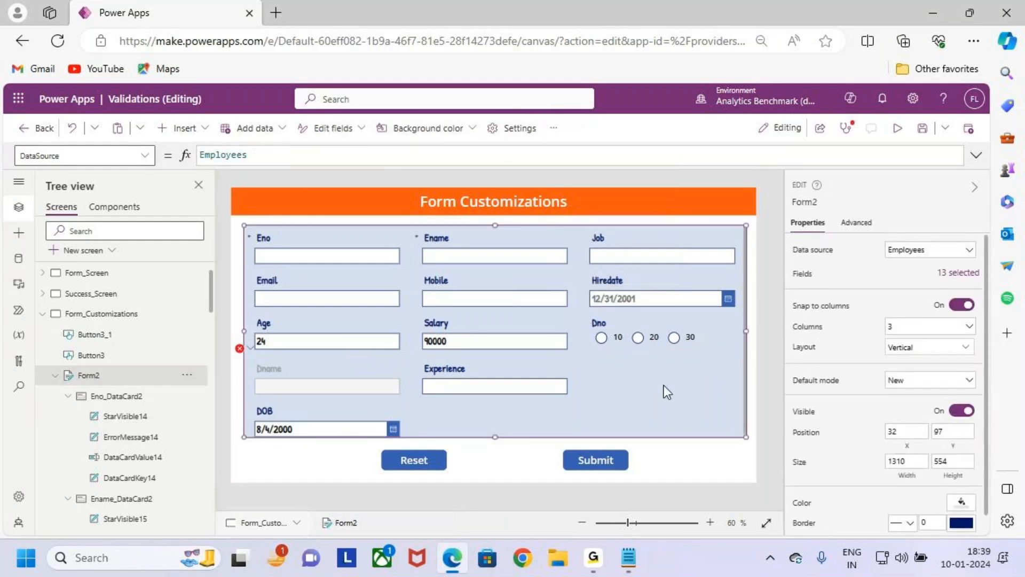
{"action": "left_click", "coordinate": [922, 129]}
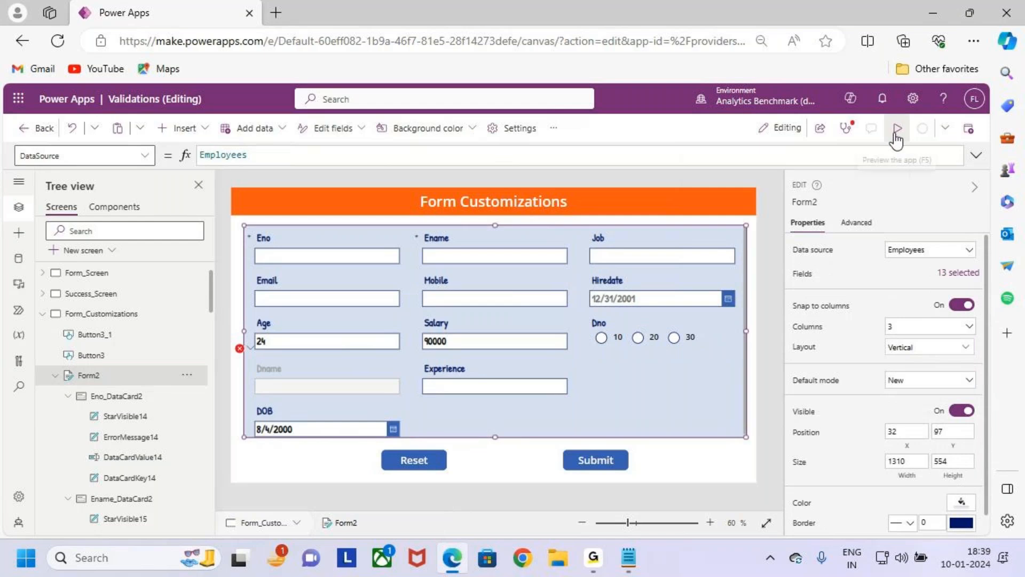
- Preview the app and review the Dno-to-Dname mapping under Case 2 in the Form Customizations notes in Notepad
{"action": "left_click", "coordinate": [899, 131]}
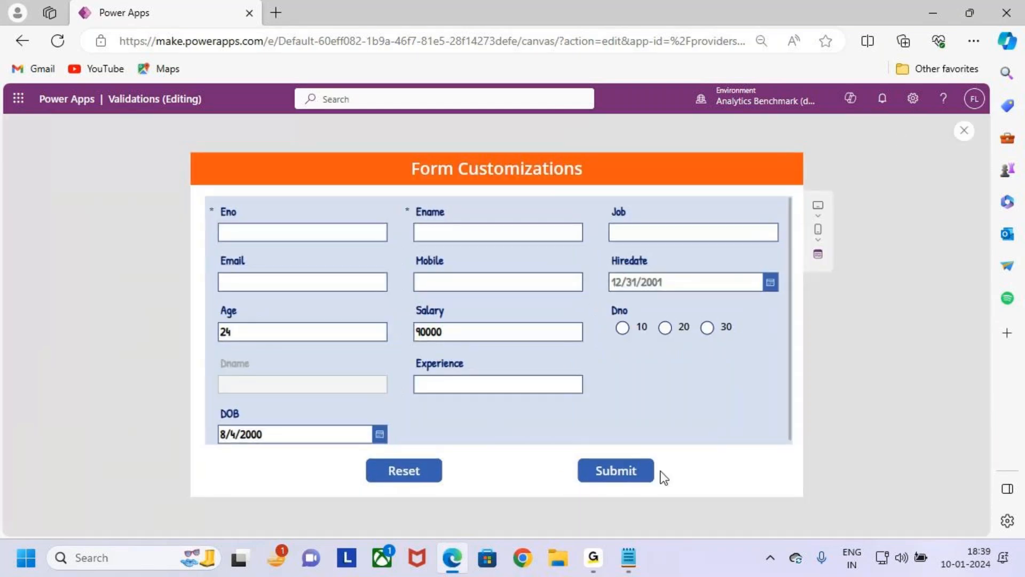
{"action": "left_click_drag", "start_coordinate": [613, 318], "coordinate": [636, 343]}
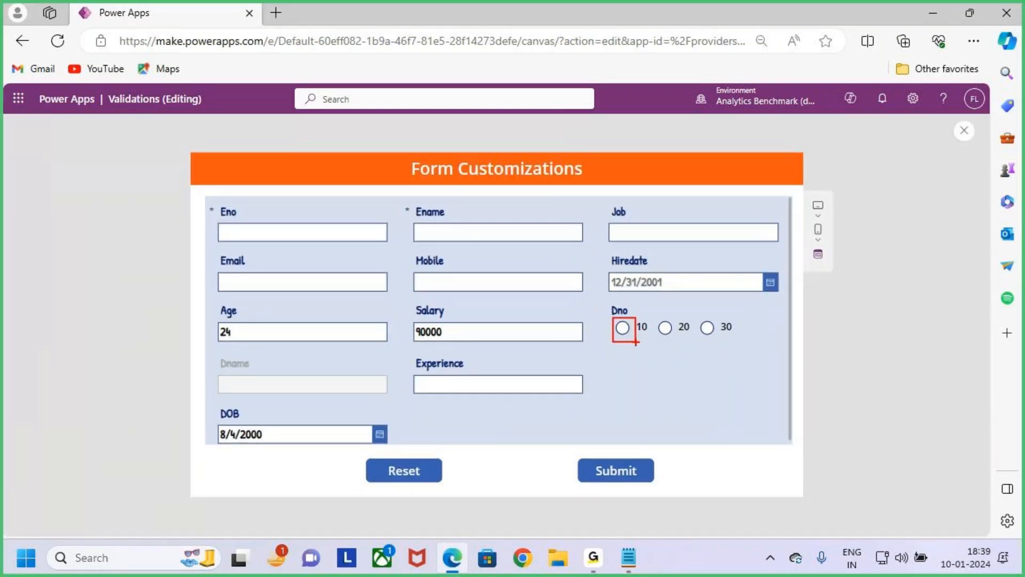
{"action": "key", "text": "Escape"}
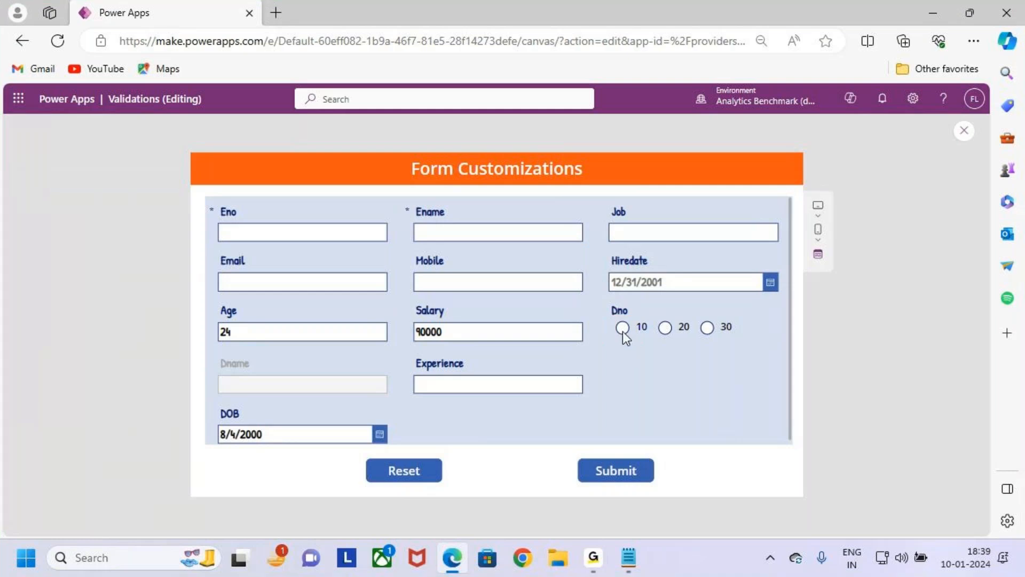
{"action": "key", "text": "ctrl+2"}
{"action": "left_click_drag", "start_coordinate": [203, 351], "coordinate": [398, 404]}
{"action": "key", "text": "Escape"}
{"action": "left_click", "coordinate": [629, 567]}
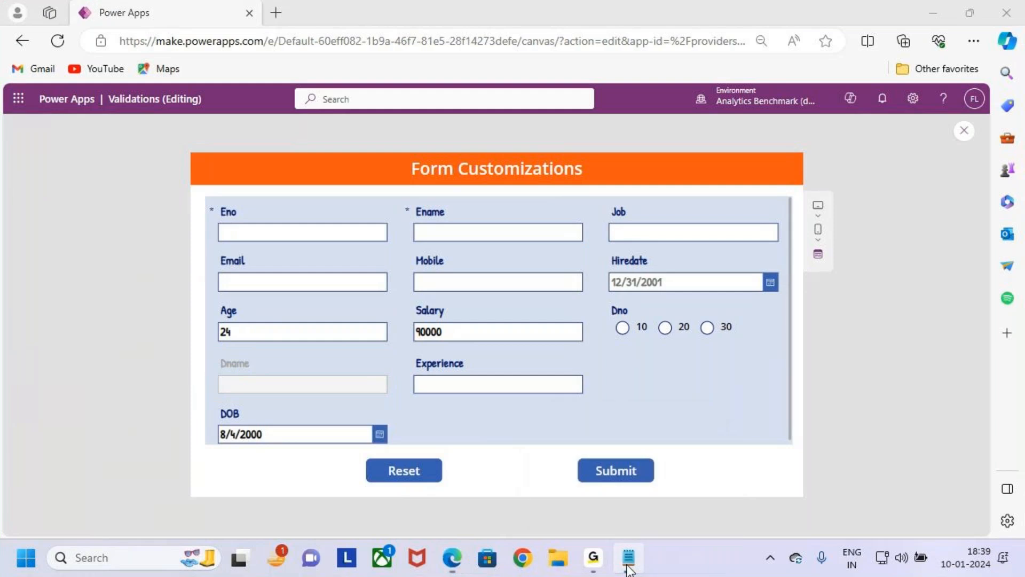
{"action": "scroll", "coordinate": [161, 331], "scroll_direction": "up", "scroll_amount": 3}
{"action": "left_click_drag", "start_coordinate": [168, 254], "coordinate": [293, 255]}
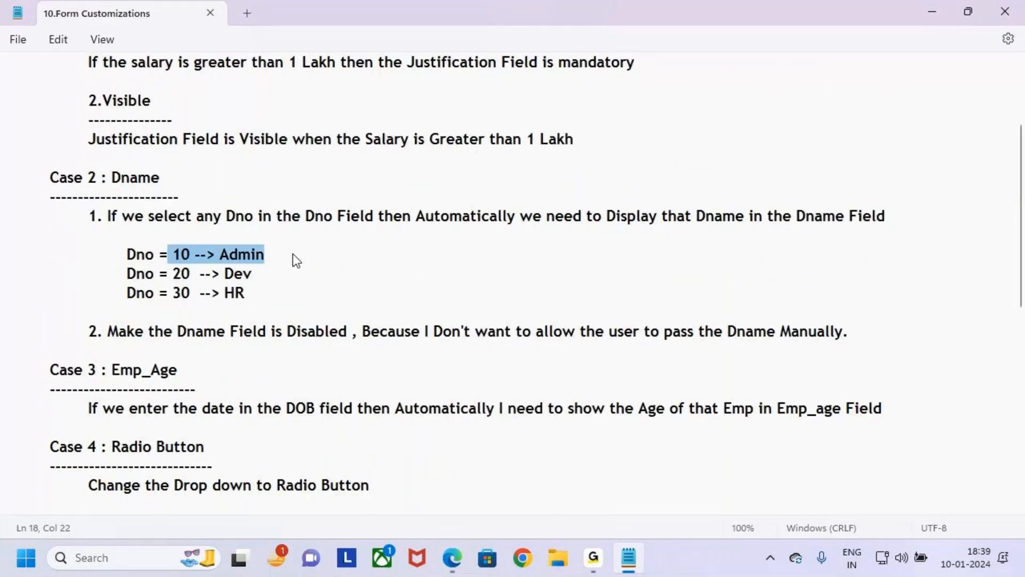
{"action": "key", "text": "alt+Tab"}
- Select Dno 10 in the Power Apps preview, check the Dname field, and return to the editor
{"action": "left_click", "coordinate": [623, 328]}
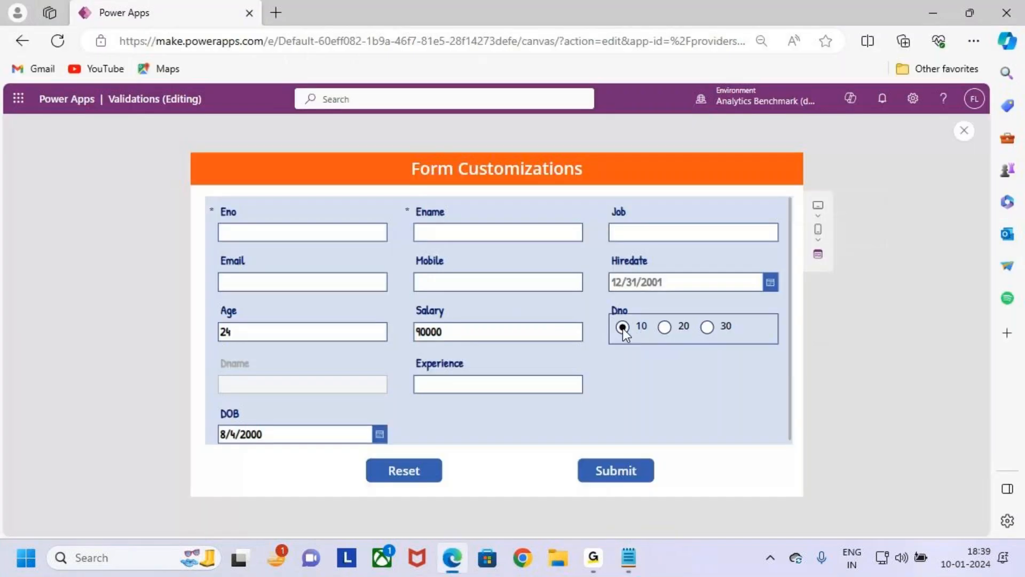
{"action": "mouse_move", "coordinate": [206, 354]}
{"action": "left_mouse_down"}
{"action": "mouse_move", "coordinate": [415, 405]}
{"action": "mouse_move", "coordinate": [396, 409]}
{"action": "left_mouse_up"}
{"action": "left_click_drag", "start_coordinate": [369, 373], "coordinate": [421, 319]}
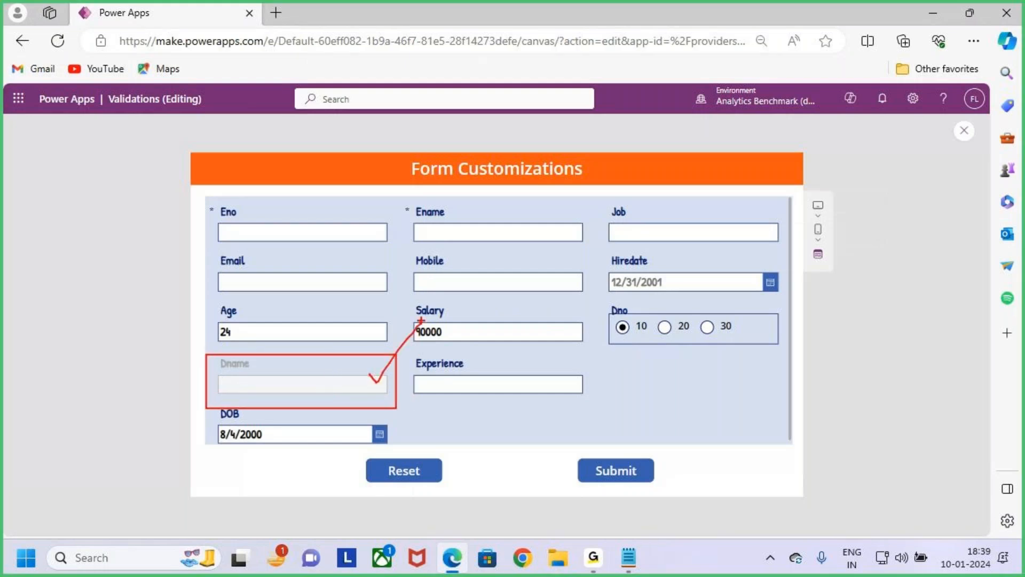
{"action": "key", "text": "Escape"}
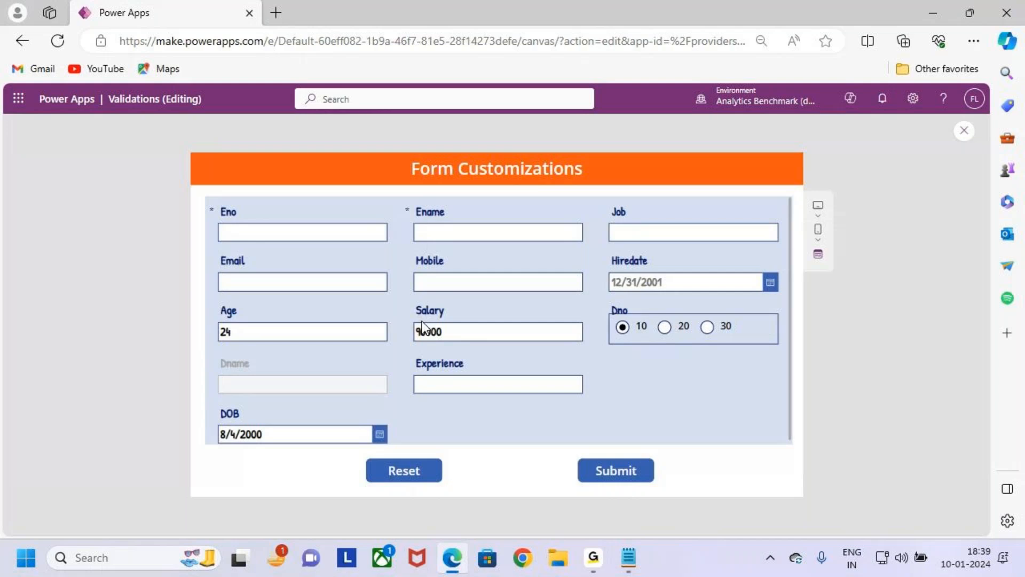
{"action": "left_click", "coordinate": [963, 131]}
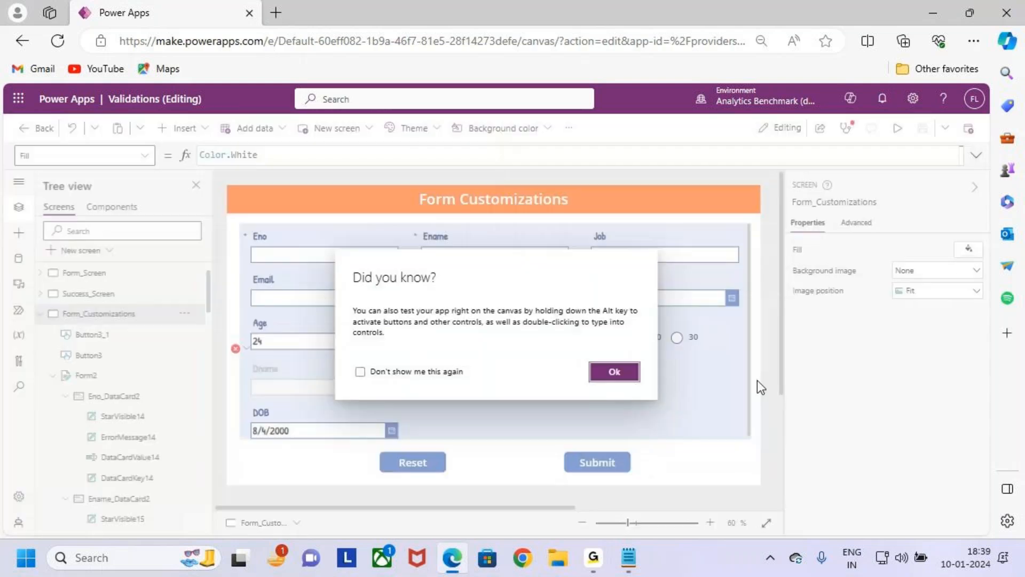
{"action": "left_click", "coordinate": [614, 372]}
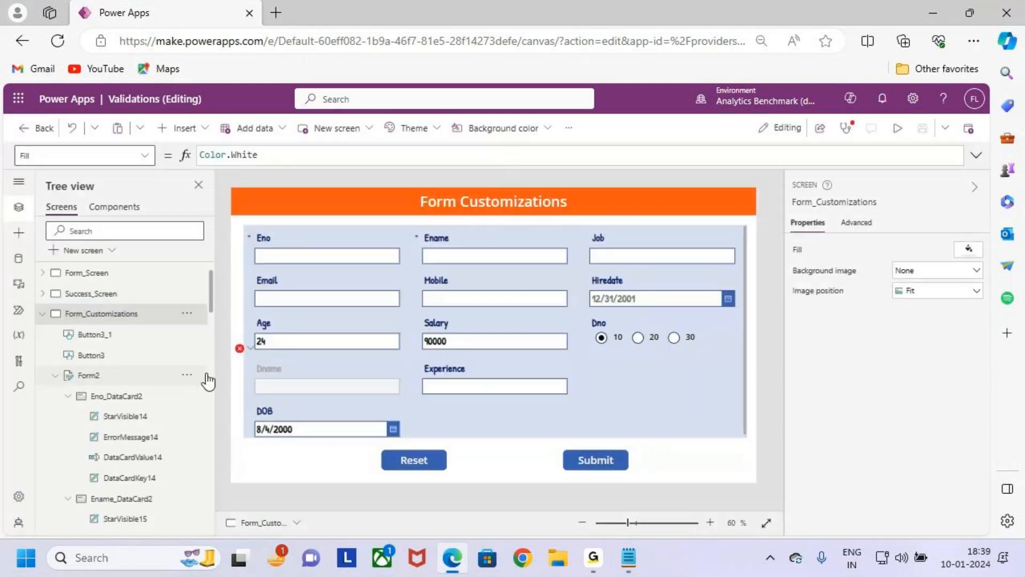
- Replace DataCardValue22 with Radio1 in all three conditions of the Dname card's Default formula
{"action": "left_click", "coordinate": [251, 349]}
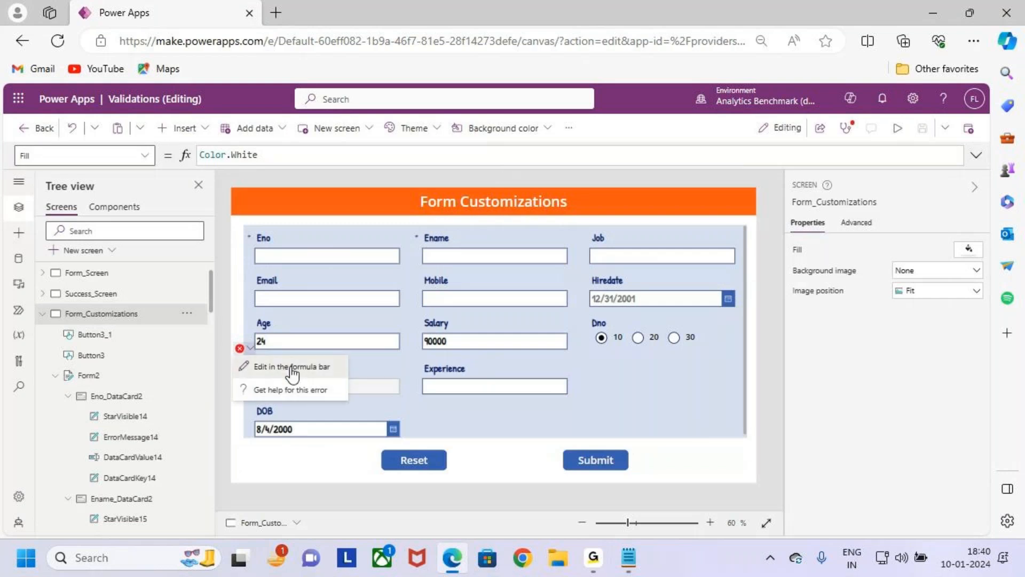
{"action": "left_click", "coordinate": [292, 366]}
{"action": "left_click", "coordinate": [976, 155]}
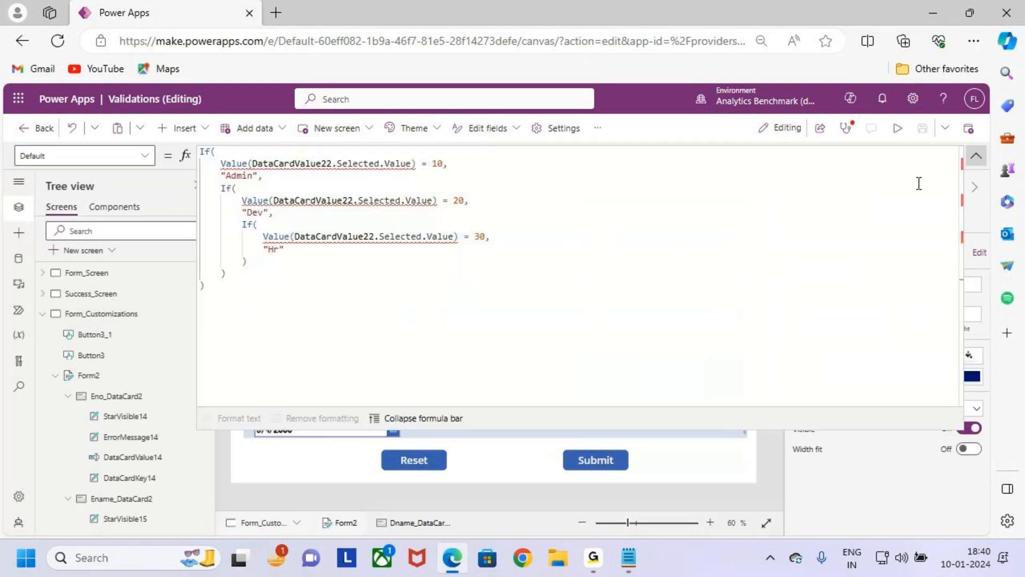
{"action": "left_click", "coordinate": [251, 189]}
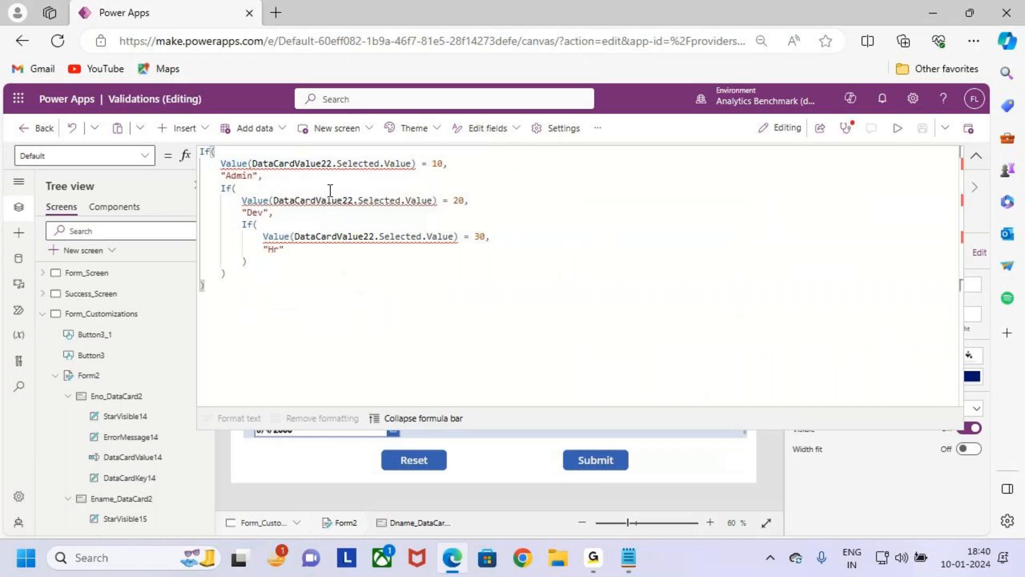
{"action": "left_click_drag", "start_coordinate": [331, 163], "coordinate": [253, 163]}
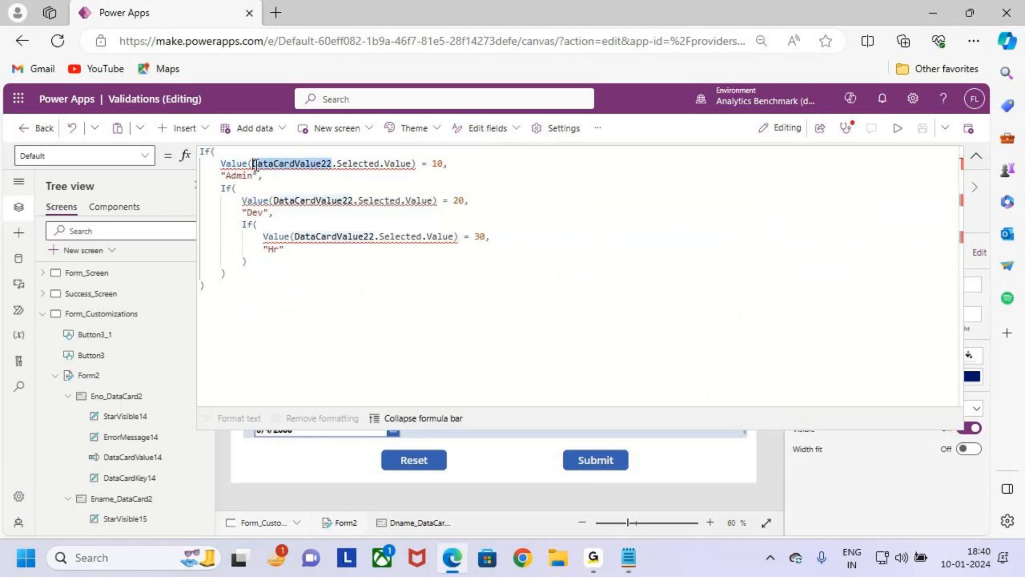
{"action": "left_click", "coordinate": [362, 185]}
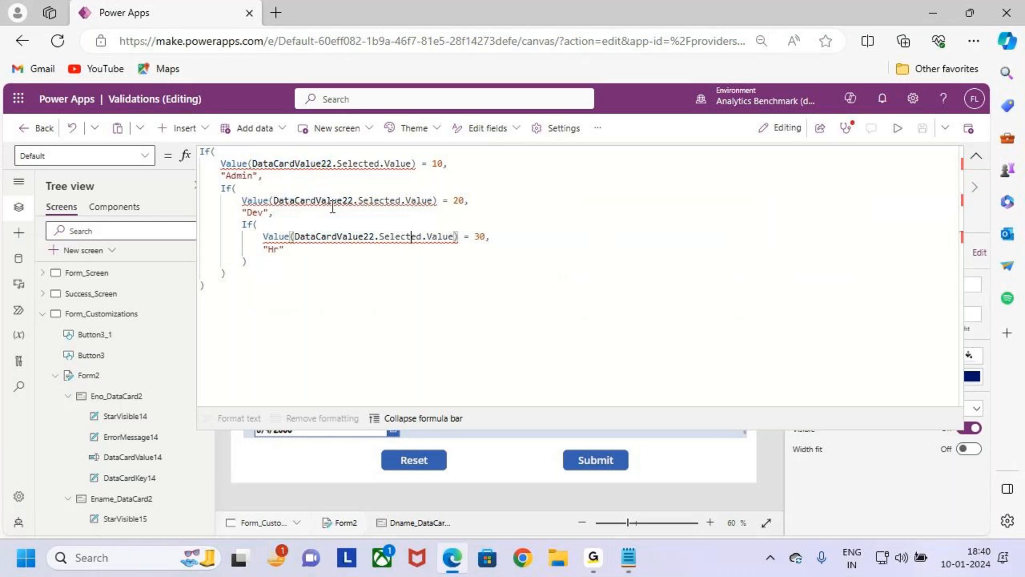
{"action": "double_click", "coordinate": [308, 168]}
{"action": "type", "text": "Radio1"}
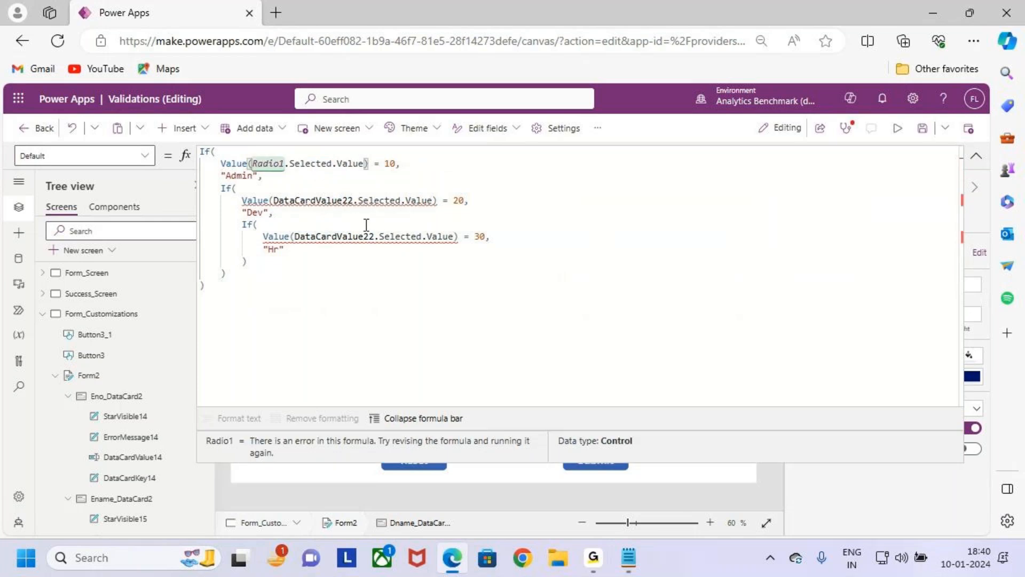
{"action": "double_click", "coordinate": [313, 202]}
{"action": "type", "text": "Radio1"}
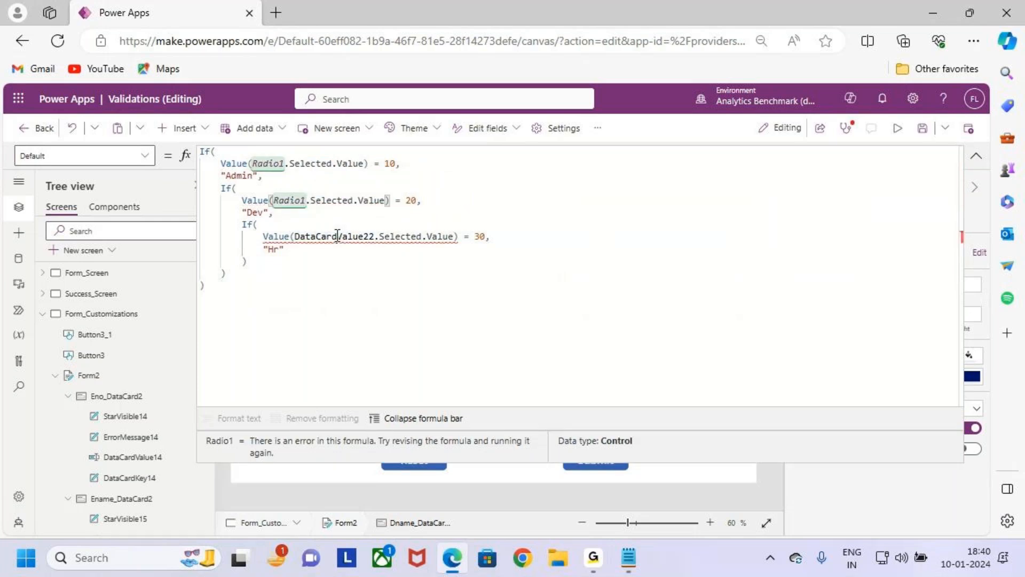
{"action": "double_click", "coordinate": [337, 236]}
{"action": "type", "text": "Radio1"}
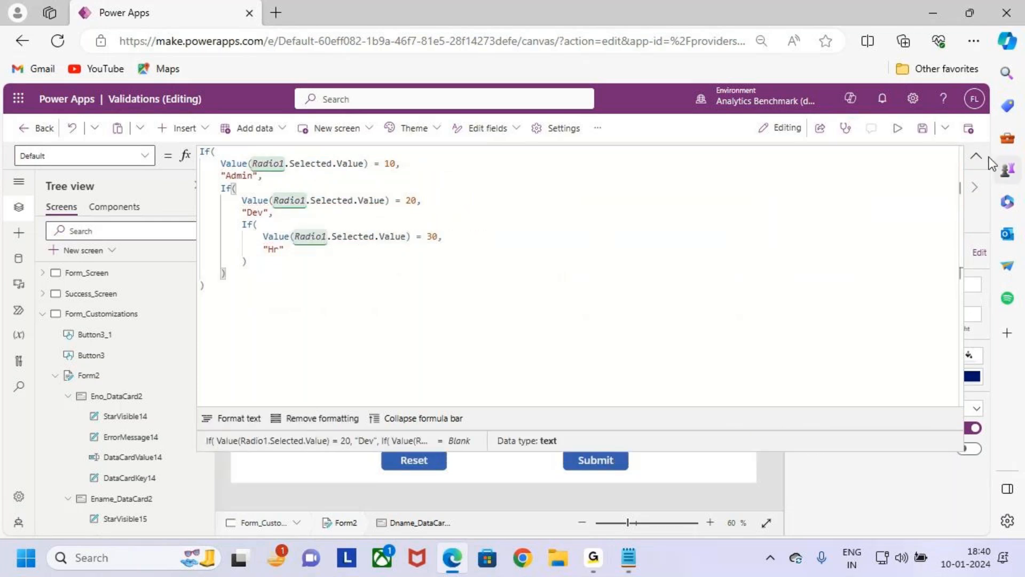
- Preview the app, try Dno 20 and 30 with the radio control, check the Dname field, and return to the editor
{"action": "left_click", "coordinate": [976, 155]}
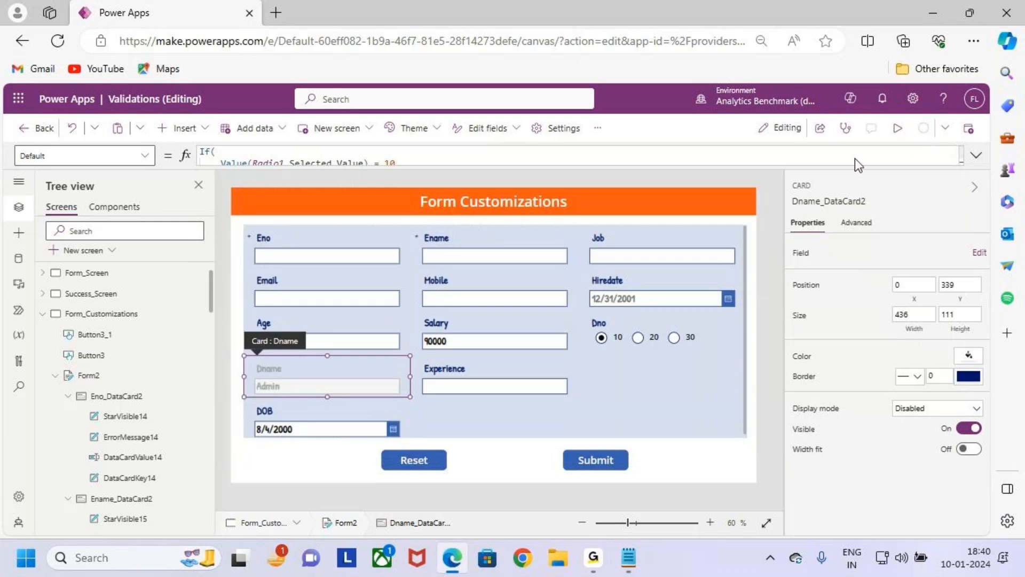
{"action": "left_click", "coordinate": [897, 128]}
{"action": "key", "text": "ctrl+2"}
{"action": "left_click_drag", "start_coordinate": [623, 346], "coordinate": [645, 344]}
{"action": "left_click_drag", "start_coordinate": [215, 371], "coordinate": [333, 399]}
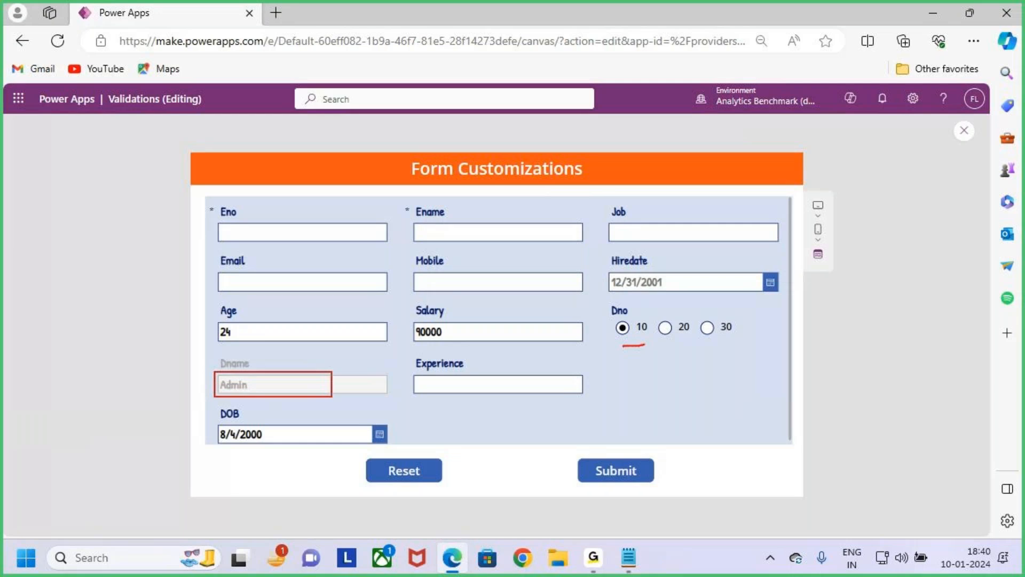
{"action": "key", "text": "Escape"}
{"action": "left_click", "coordinate": [683, 330]}
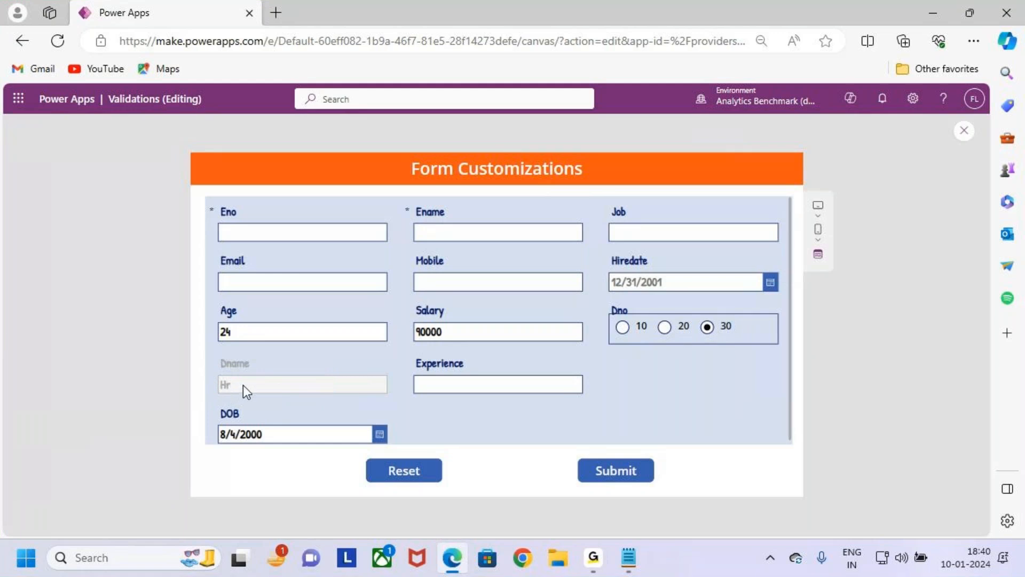
{"action": "left_click", "coordinate": [698, 372]}
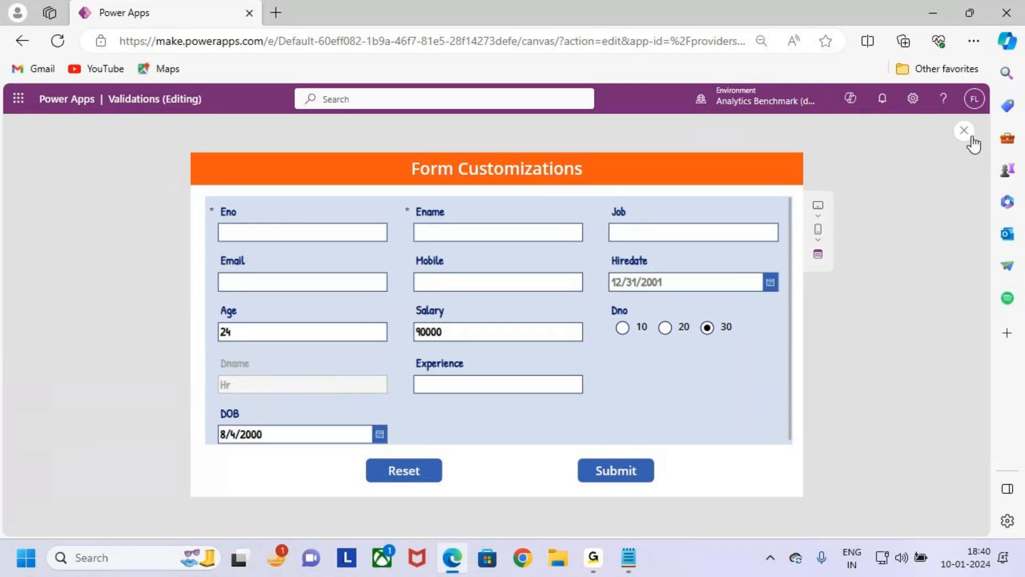
{"action": "left_click", "coordinate": [965, 132]}
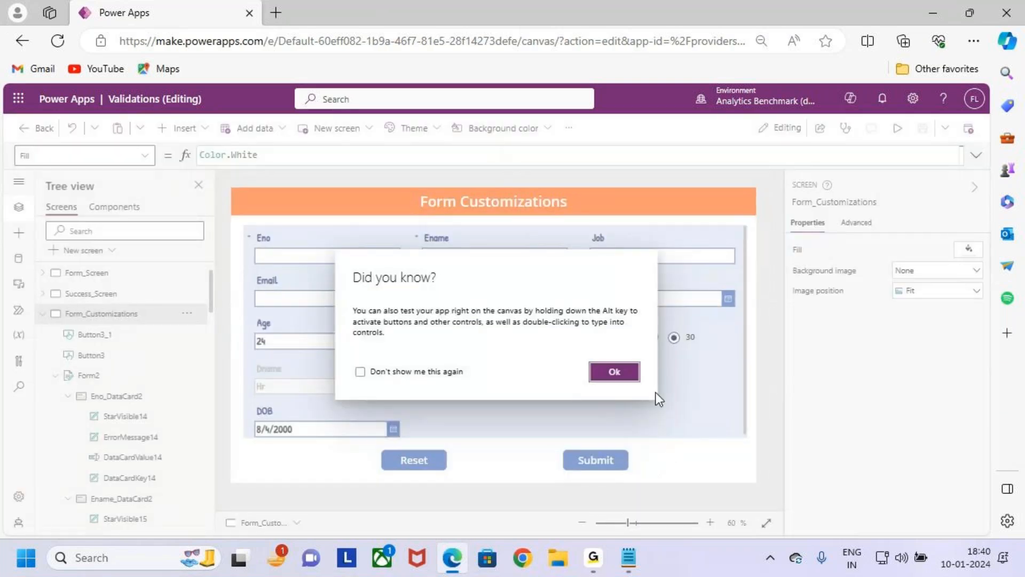
{"action": "left_click", "coordinate": [614, 372]}
{"action": "left_click", "coordinate": [681, 405]}
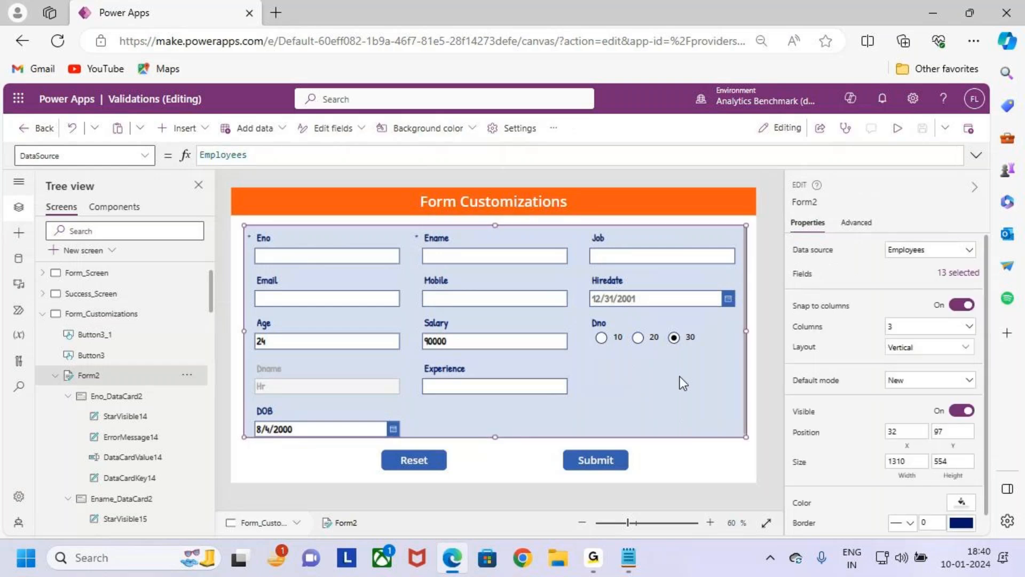
{"action": "left_click", "coordinate": [668, 342]}
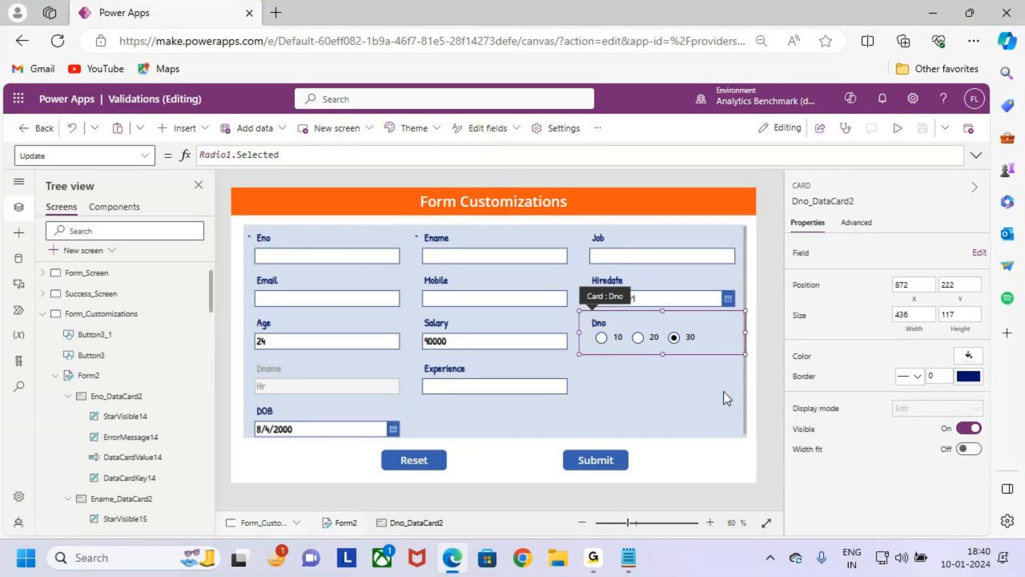
{"action": "left_click", "coordinate": [701, 396]}
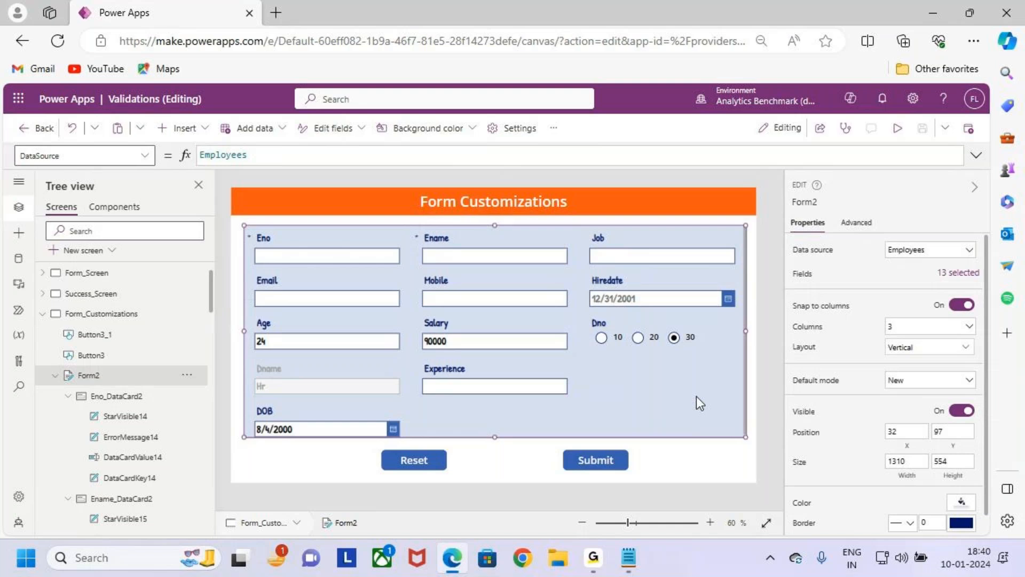
- Switch to Notepad and read the Case 5 Slider / Rating Control requirement in the Form Customizations notes
{"action": "key", "text": "alt+Tab"}
{"action": "scroll", "coordinate": [199, 366], "scroll_direction": "down", "scroll_amount": 2}
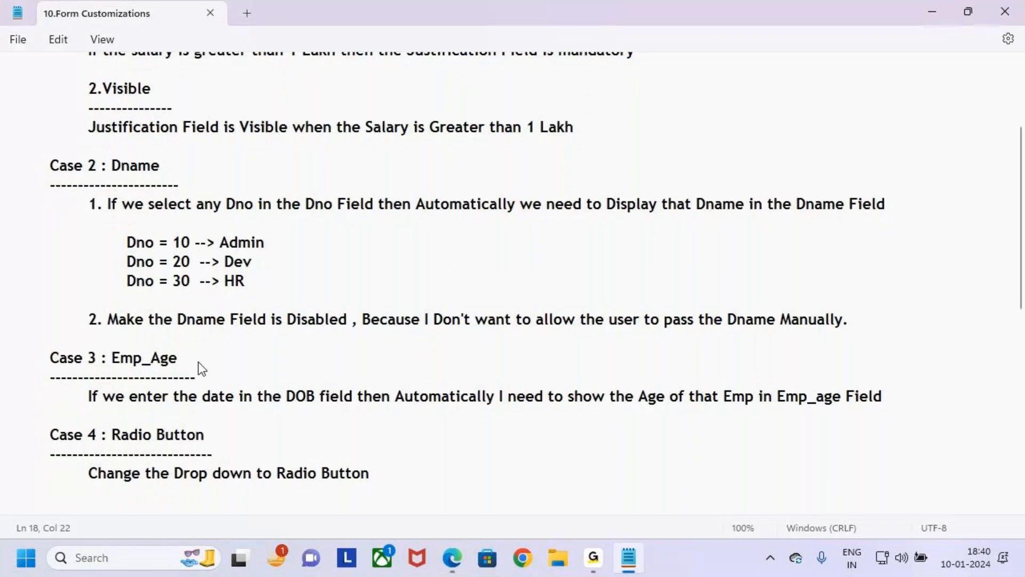
{"action": "scroll", "coordinate": [211, 463], "scroll_direction": "down", "scroll_amount": 3}
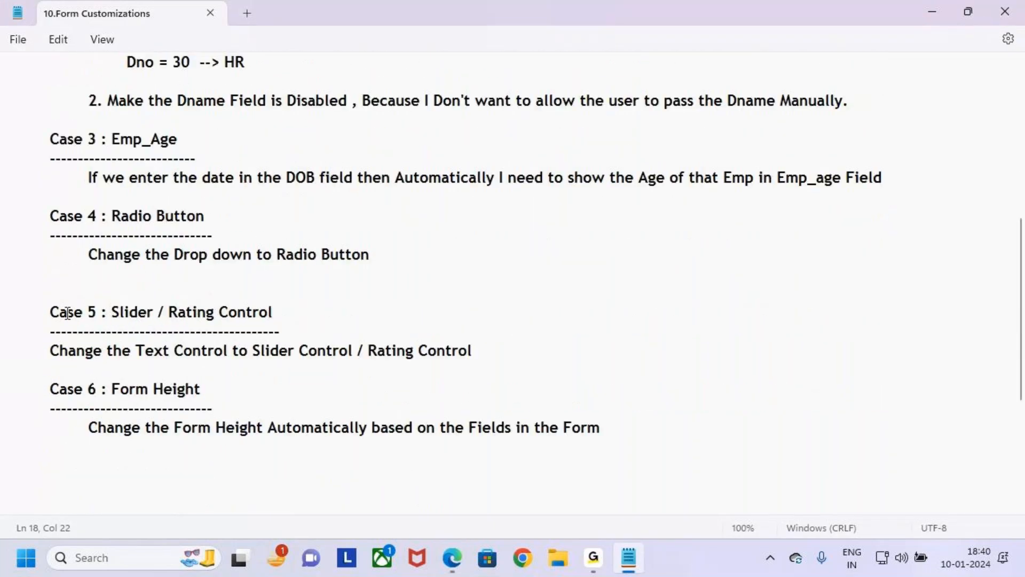
{"action": "left_click_drag", "start_coordinate": [64, 353], "coordinate": [455, 357]}
{"action": "left_click", "coordinate": [559, 356]}
{"action": "left_click", "coordinate": [489, 370]}
{"action": "key", "text": "alt+Tab"}
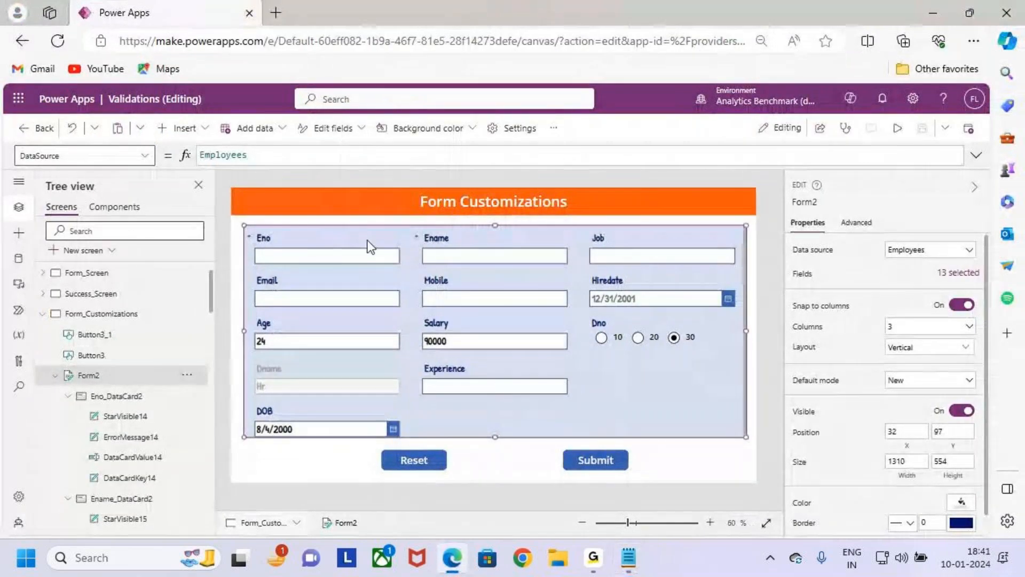
- Check the form's data source, switch to SharePoint, and open the Employees list on the Forms site
{"action": "left_click", "coordinate": [926, 250]}
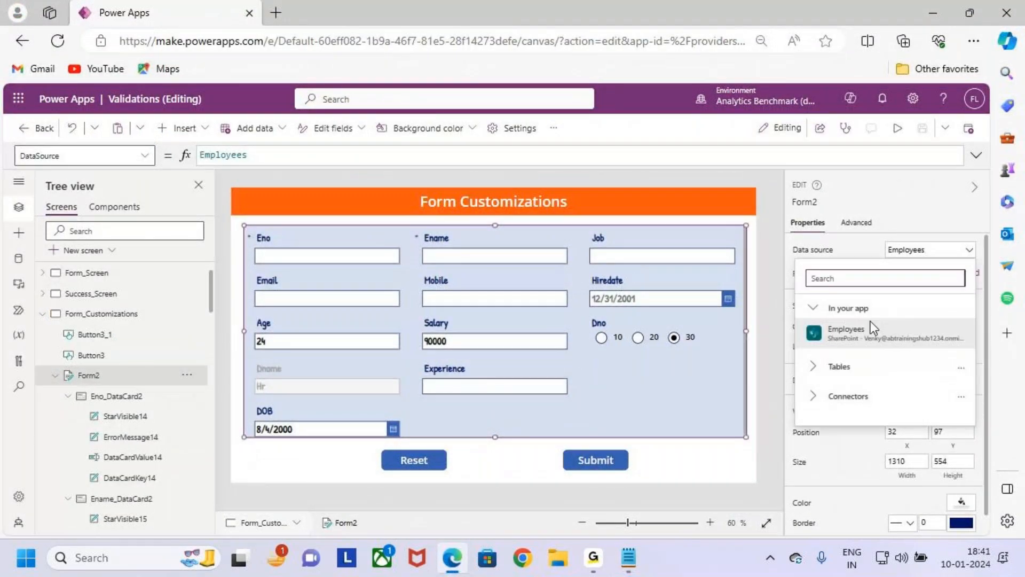
{"action": "left_click", "coordinate": [943, 252]}
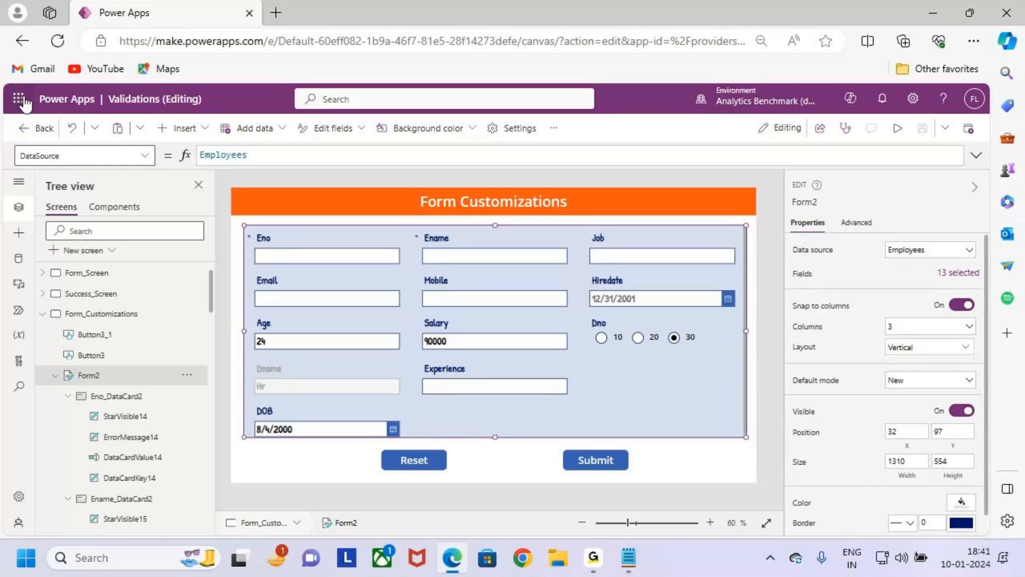
{"action": "left_click", "coordinate": [18, 97]}
{"action": "left_click", "coordinate": [56, 271]}
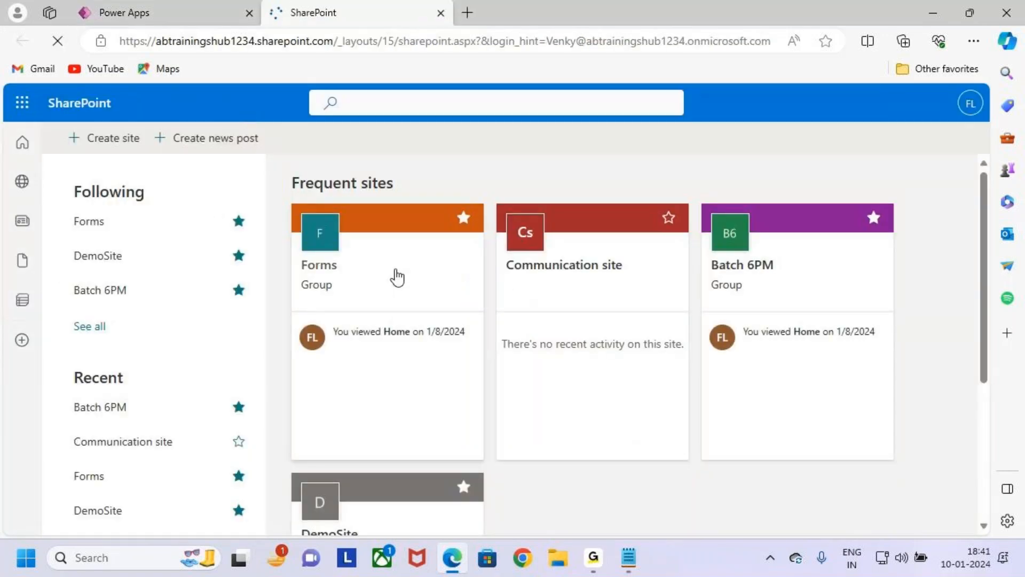
{"action": "left_click", "coordinate": [397, 277]}
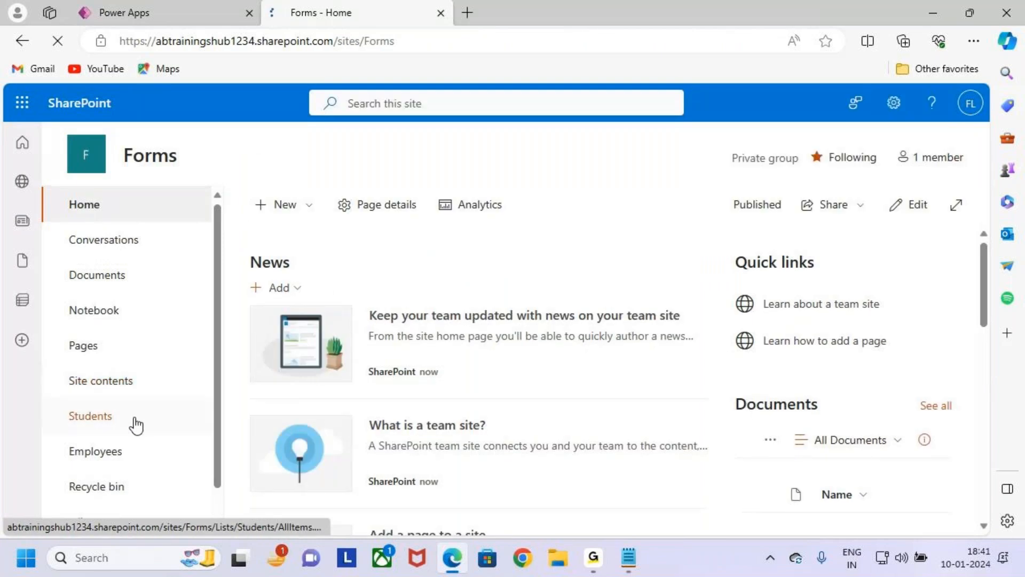
{"action": "scroll", "coordinate": [128, 402], "scroll_direction": "down", "scroll_amount": 1}
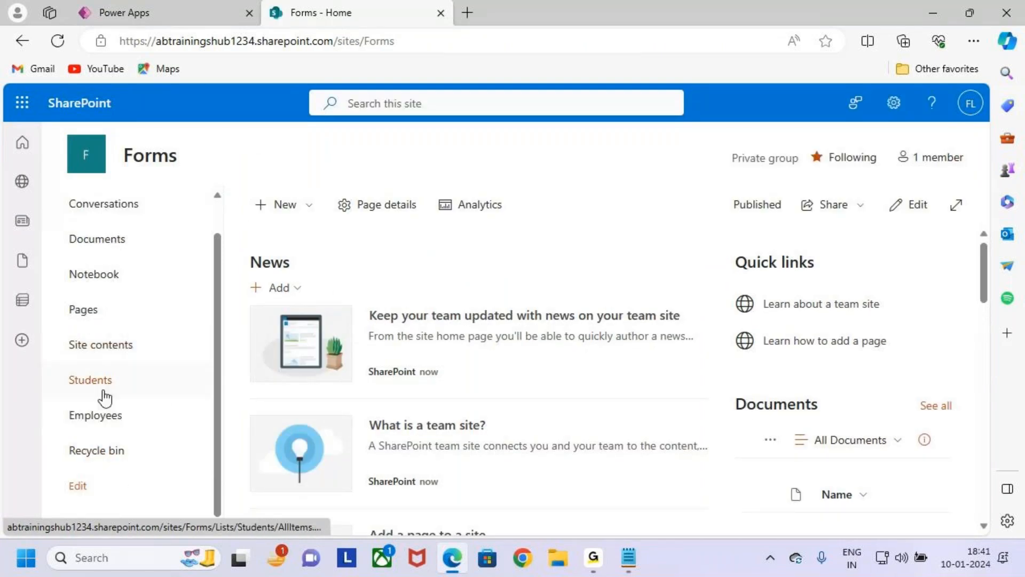
{"action": "scroll", "coordinate": [105, 398], "scroll_direction": "up", "scroll_amount": 1}
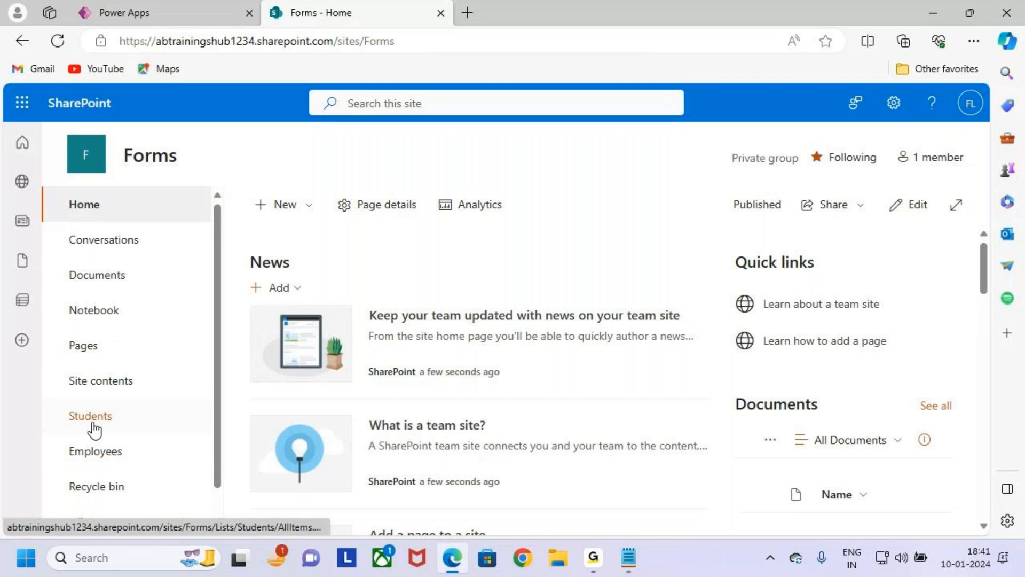
{"action": "scroll", "coordinate": [123, 422], "scroll_direction": "down", "scroll_amount": 1}
{"action": "left_click", "coordinate": [116, 426]}
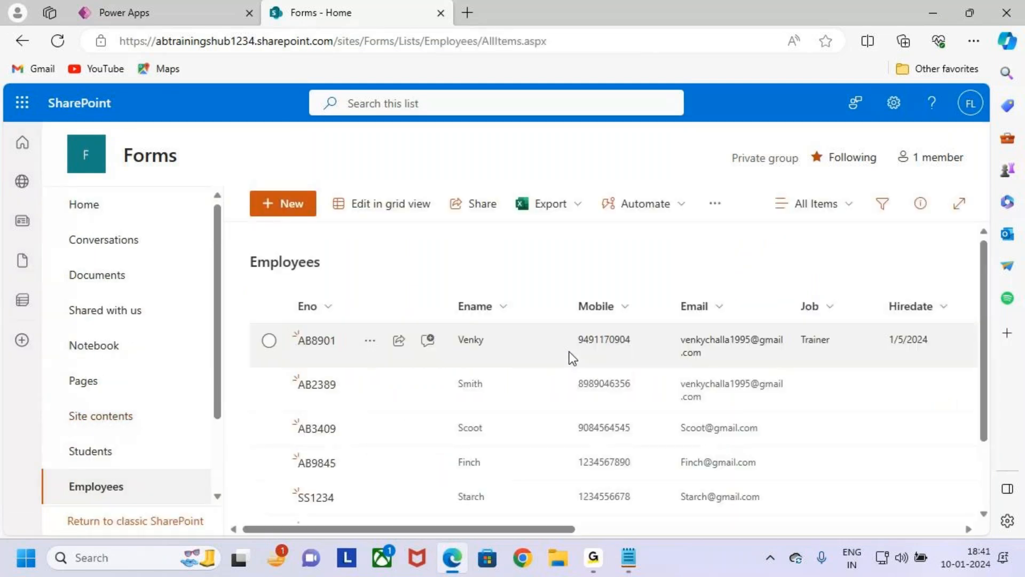
- Start a new column in the Employees list, name it Rating, and set its type to Number
{"action": "scroll", "coordinate": [518, 527], "scroll_direction": "right", "scroll_amount": 10}
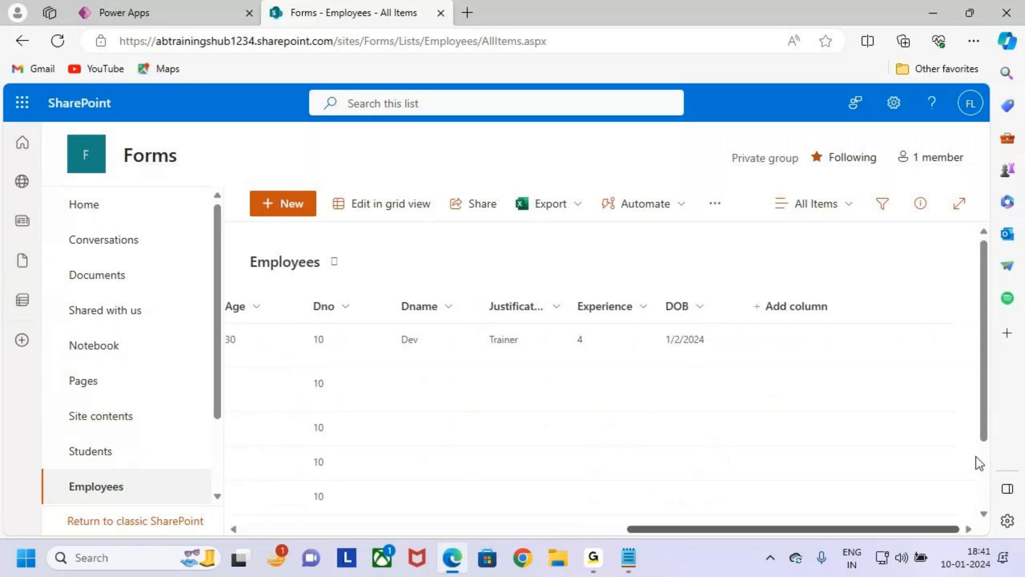
{"action": "key", "text": "ctrl+2"}
{"action": "left_click_drag", "start_coordinate": [742, 290], "coordinate": [956, 345]}
{"action": "key", "text": "Escape"}
{"action": "left_click", "coordinate": [775, 303]}
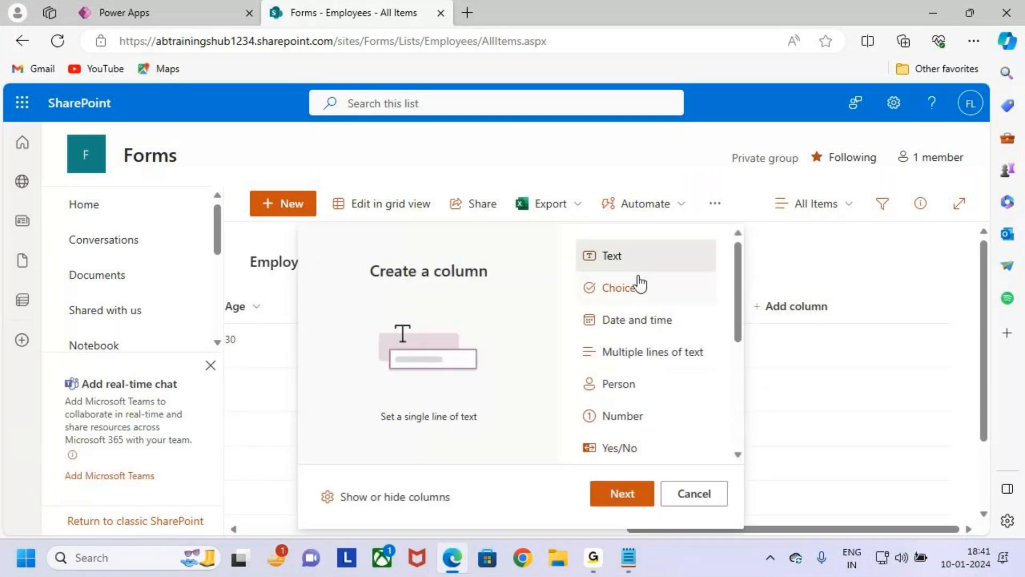
{"action": "left_click", "coordinate": [632, 497]}
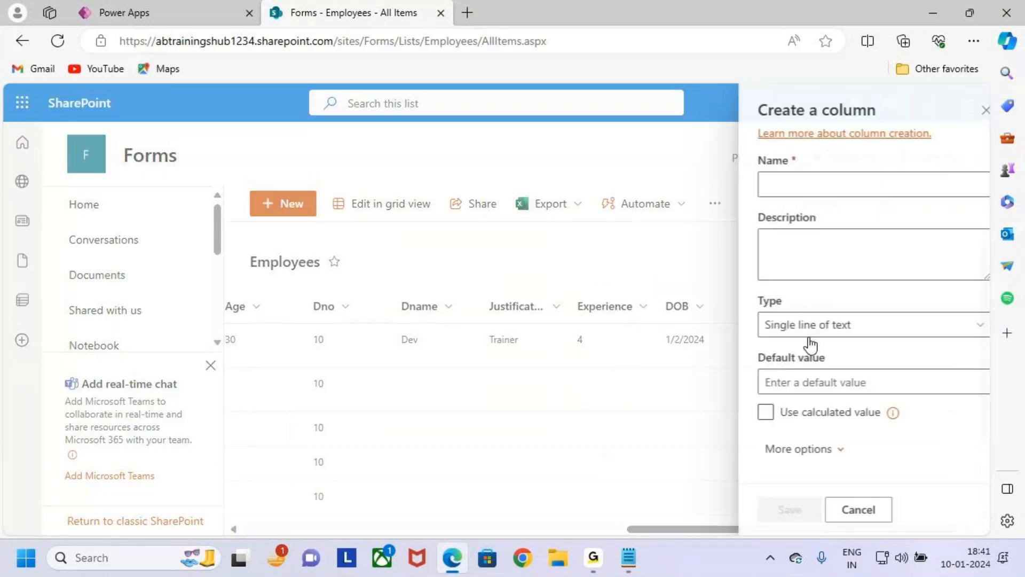
{"action": "left_click", "coordinate": [811, 187]}
{"action": "type", "text": "Rating"}
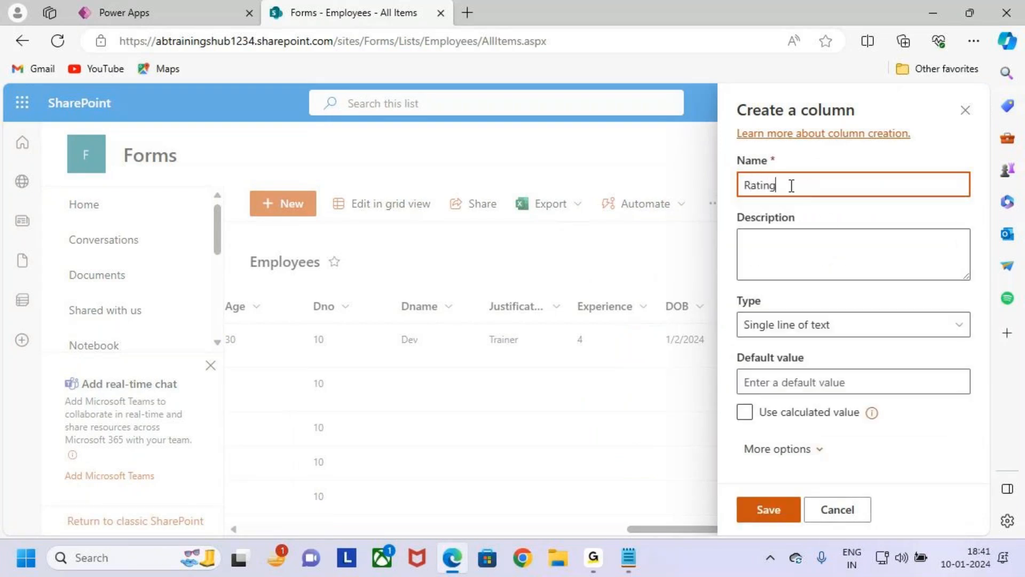
{"action": "left_click", "coordinate": [859, 332]}
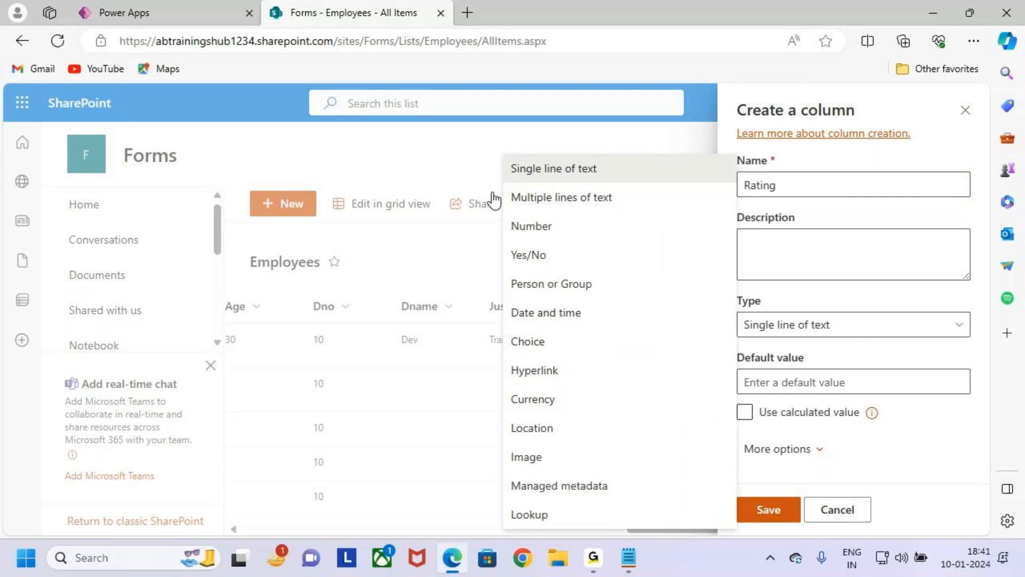
{"action": "left_click", "coordinate": [574, 232]}
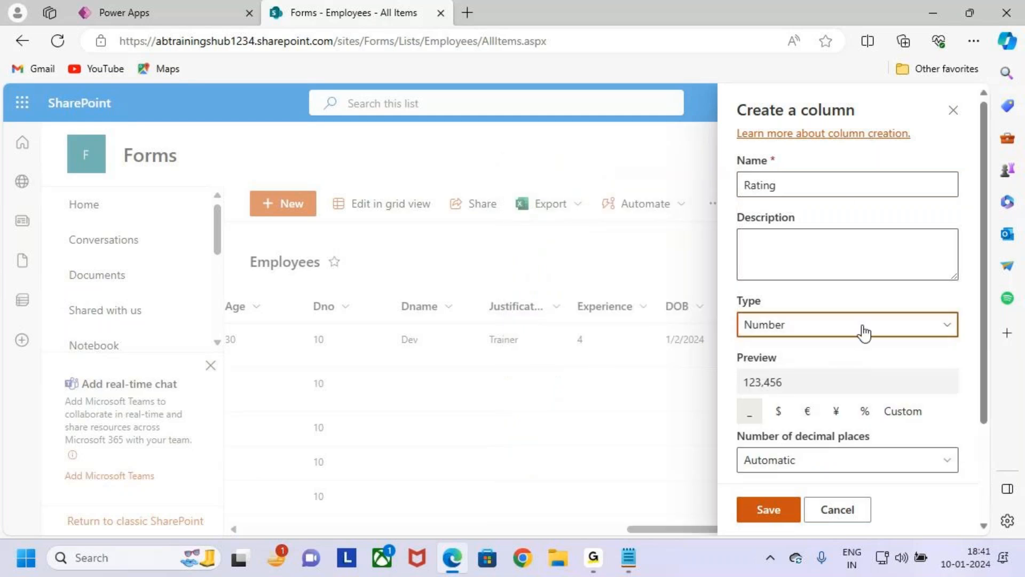
- Set the Rating column's minimum allowed value to 1 and maximum allowed value to 5
{"action": "scroll", "coordinate": [915, 334], "scroll_direction": "down", "scroll_amount": 3}
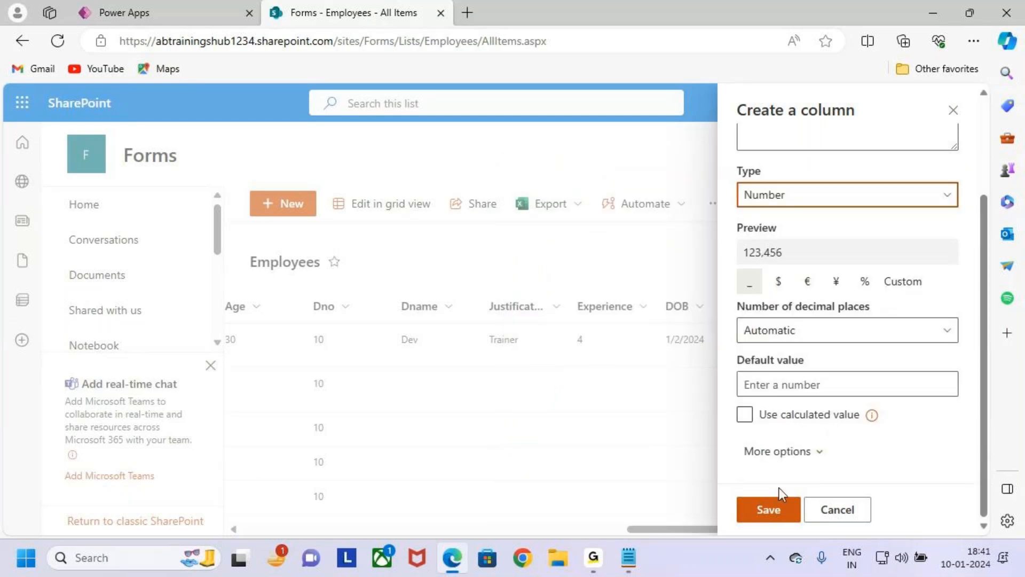
{"action": "left_click", "coordinate": [805, 458]}
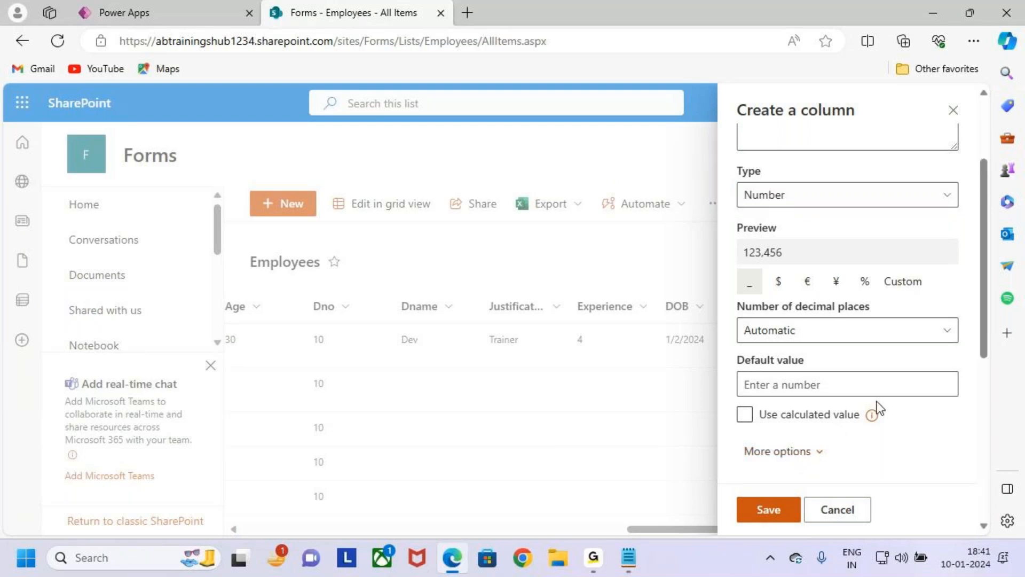
{"action": "scroll", "coordinate": [881, 395], "scroll_direction": "down", "scroll_amount": 5}
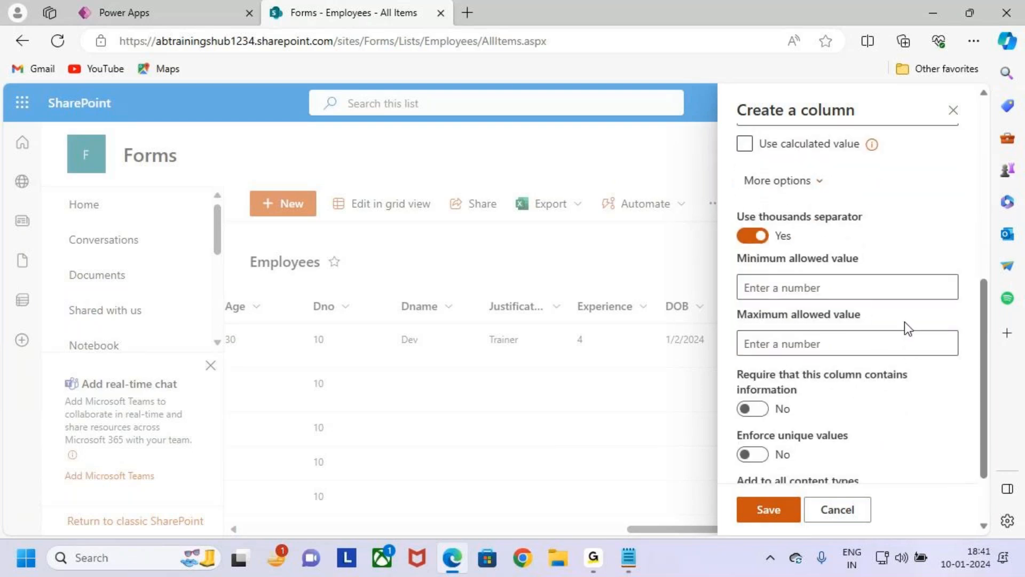
{"action": "left_click_drag", "start_coordinate": [722, 246], "coordinate": [943, 304]}
{"action": "left_click_drag", "start_coordinate": [744, 301], "coordinate": [892, 357]}
{"action": "left_click", "coordinate": [867, 287]}
{"action": "type", "text": "1"}
{"action": "left_click", "coordinate": [877, 346]}
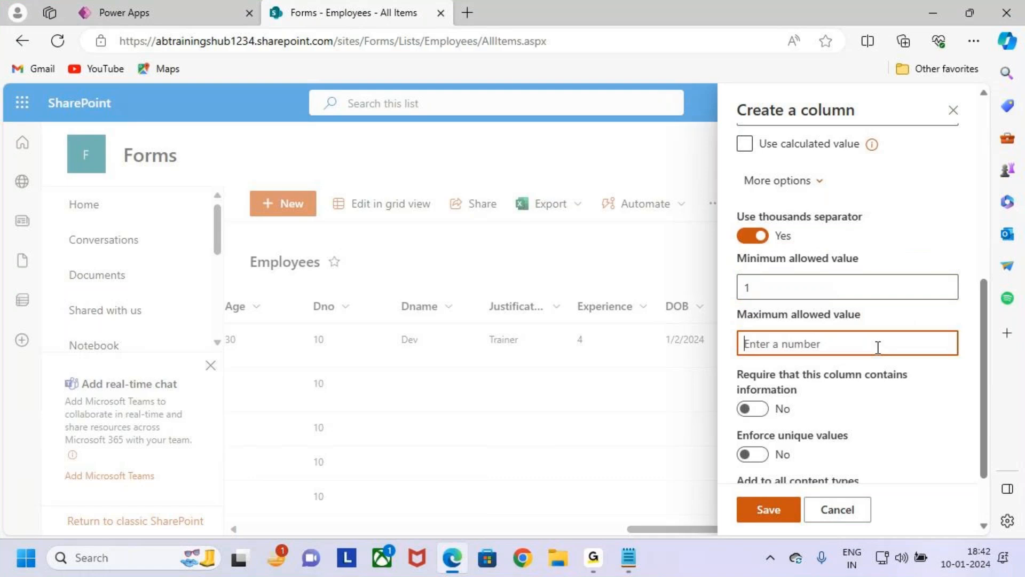
{"action": "type", "text": "5"}
{"action": "left_click", "coordinate": [828, 284]}
{"action": "left_click", "coordinate": [838, 343]}
- Review the Rating column's settings and save the column to the Employees list
{"action": "scroll", "coordinate": [838, 343], "scroll_direction": "up", "scroll_amount": 8}
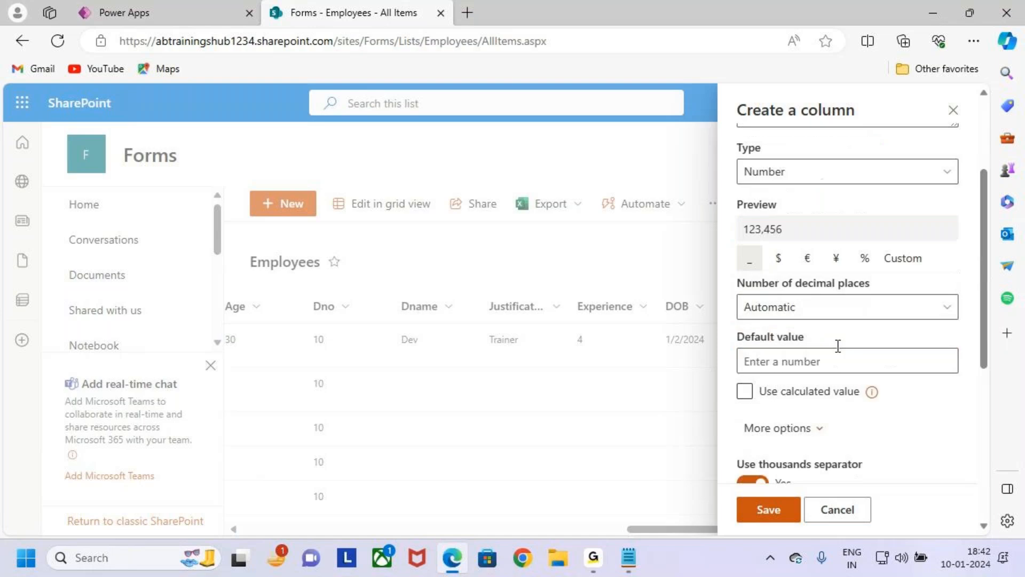
{"action": "key", "text": "ctrl+2"}
{"action": "left_click_drag", "start_coordinate": [731, 168], "coordinate": [817, 196]}
{"action": "left_click_drag", "start_coordinate": [769, 132], "coordinate": [769, 184]}
{"action": "mouse_move", "coordinate": [614, 238]}
{"action": "left_mouse_down"}
{"action": "mouse_move", "coordinate": [613, 256]}
{"action": "mouse_move", "coordinate": [676, 247]}
{"action": "mouse_move", "coordinate": [678, 267]}
{"action": "left_mouse_up"}
{"action": "left_click_drag", "start_coordinate": [663, 228], "coordinate": [711, 228]}
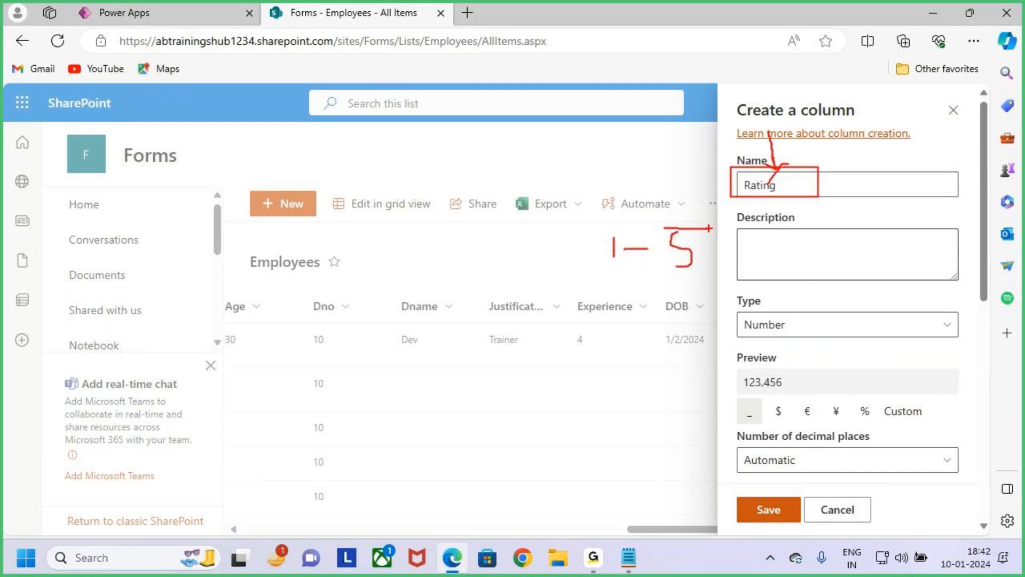
{"action": "key", "text": "Escape"}
{"action": "scroll", "coordinate": [839, 353], "scroll_direction": "down", "scroll_amount": 9}
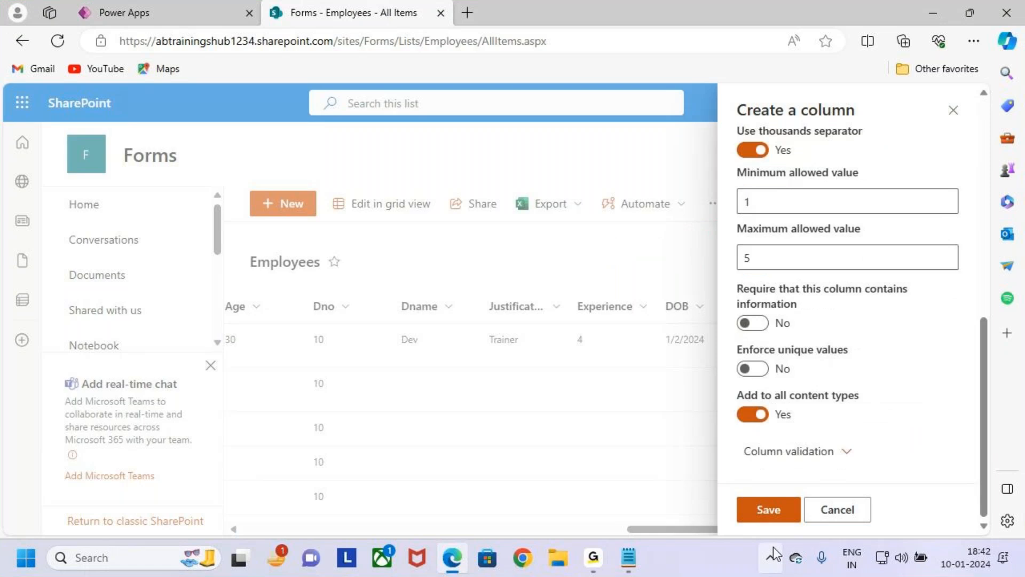
{"action": "left_click", "coordinate": [776, 513]}
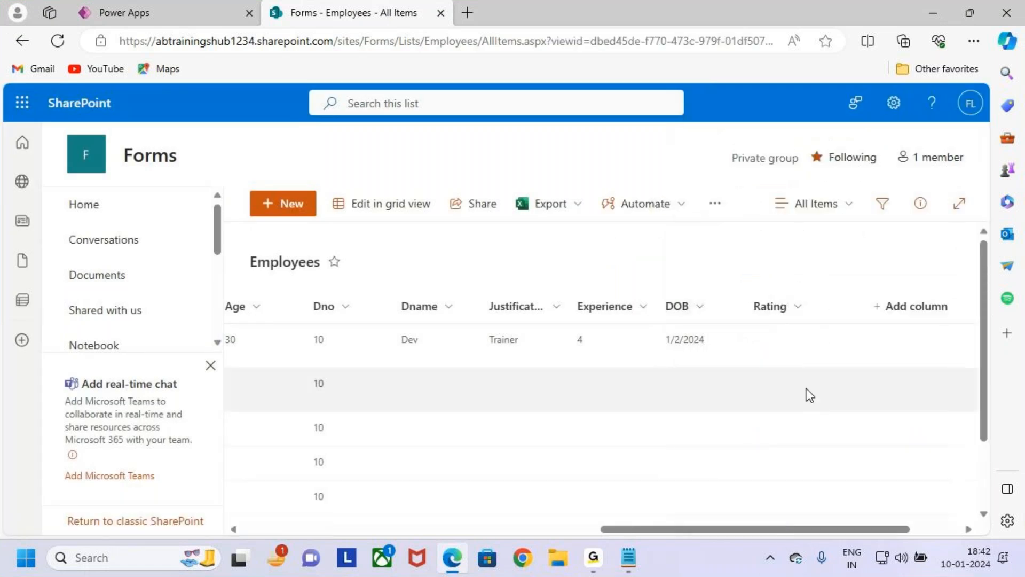
{"action": "key", "text": "ctrl+2"}
{"action": "left_click_drag", "start_coordinate": [742, 292], "coordinate": [820, 346]}
{"action": "left_click_drag", "start_coordinate": [788, 310], "coordinate": [856, 262]}
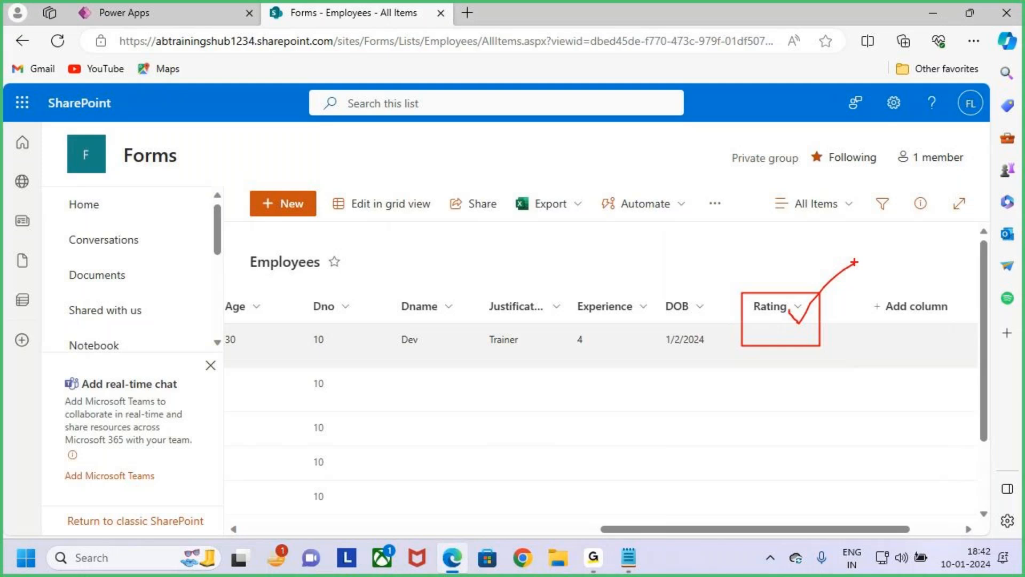
{"action": "key", "text": "Escape"}
- Switch to the Power Apps editor and refresh the app's Employees data source
{"action": "left_click", "coordinate": [152, 14]}
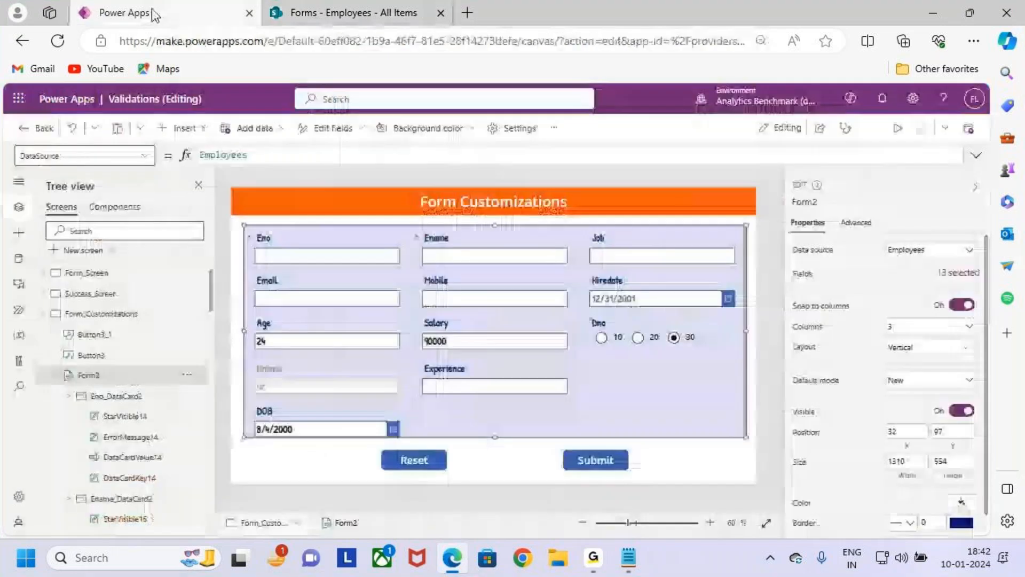
{"action": "left_click", "coordinate": [18, 259]}
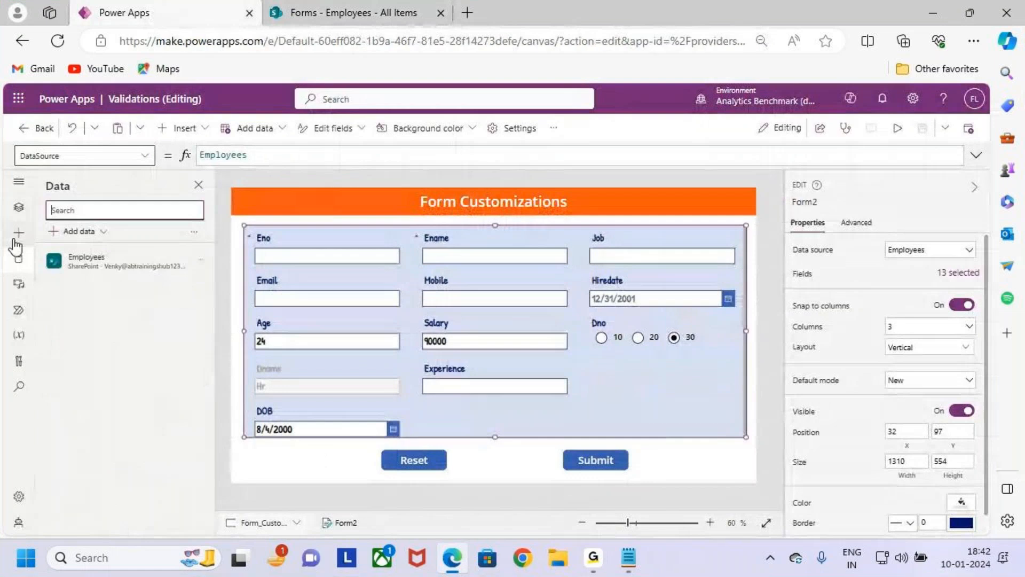
{"action": "key", "text": "ctrl+2"}
{"action": "left_click_drag", "start_coordinate": [5, 244], "coordinate": [36, 285]}
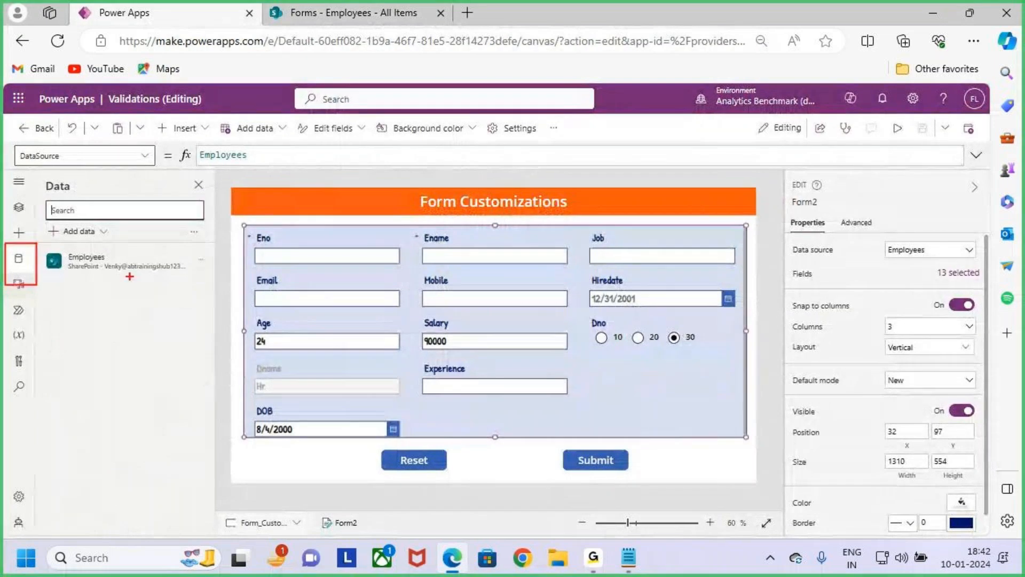
{"action": "key", "text": "Escape"}
{"action": "mouse_move", "coordinate": [119, 264]}
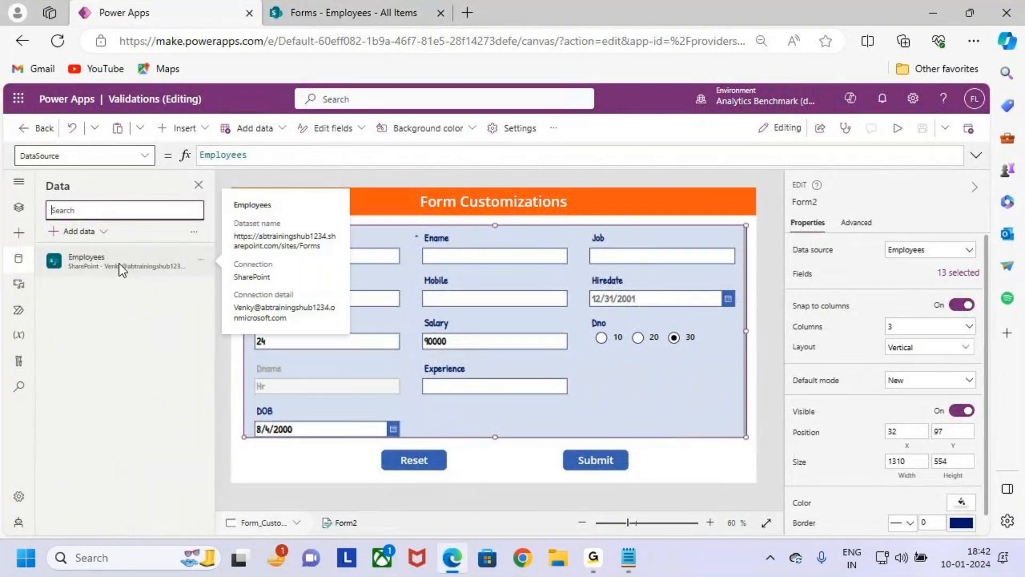
{"action": "left_click", "coordinate": [201, 260]}
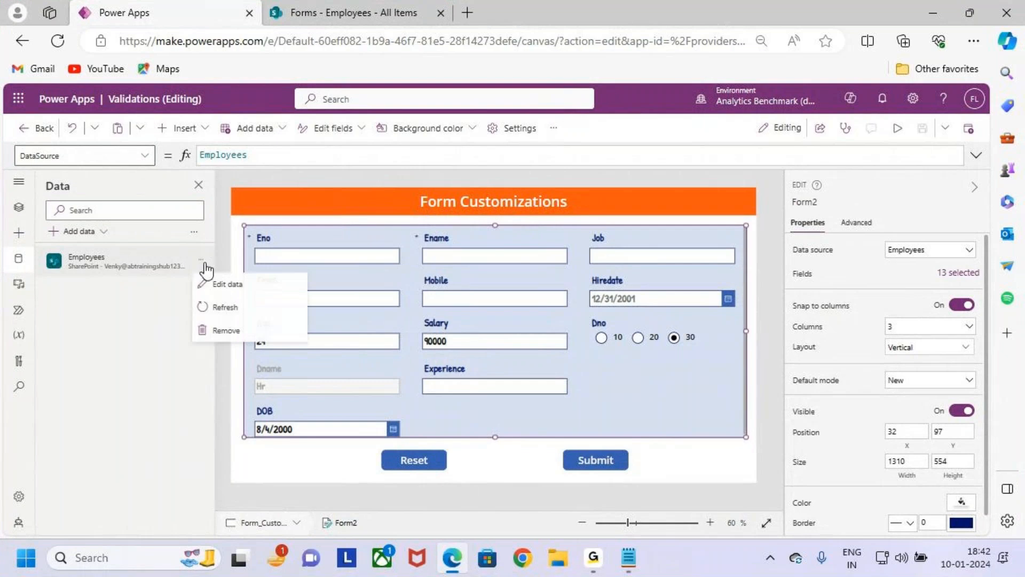
{"action": "left_click", "coordinate": [254, 316]}
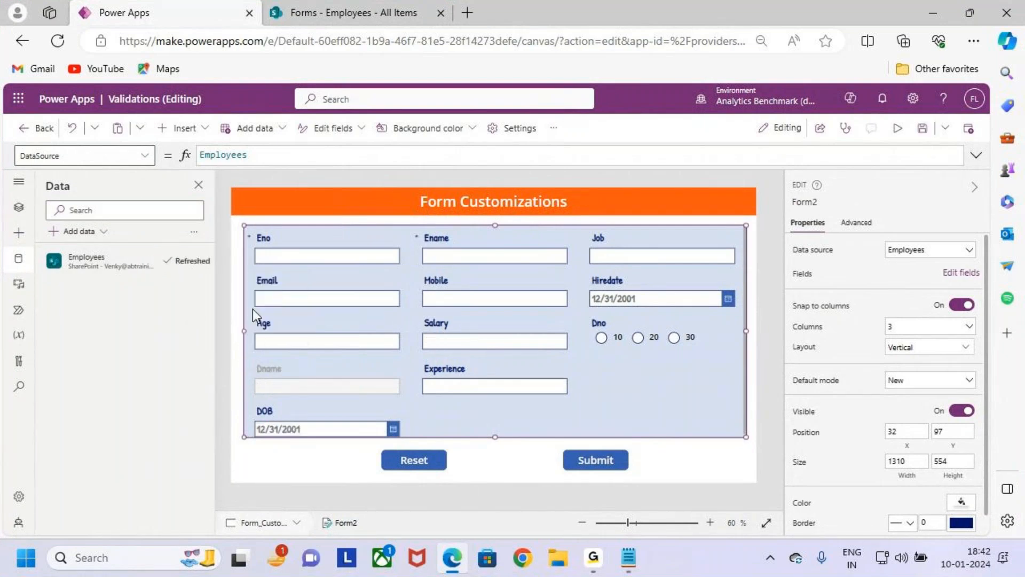
- Check the Rating column in the SharePoint Employees list, and return to the Power Apps editor
{"action": "left_click", "coordinate": [373, 19]}
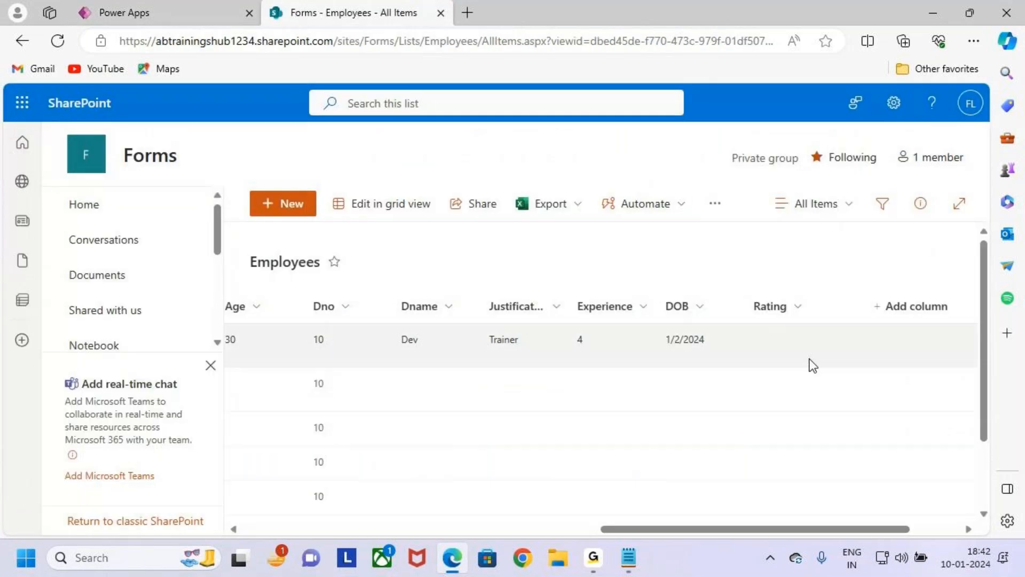
{"action": "key", "text": "ctrl+2"}
{"action": "left_click_drag", "start_coordinate": [736, 295], "coordinate": [818, 331]}
{"action": "mouse_move", "coordinate": [760, 268]}
{"action": "left_mouse_down"}
{"action": "mouse_move", "coordinate": [764, 290]}
{"action": "mouse_move", "coordinate": [775, 278]}
{"action": "left_mouse_up"}
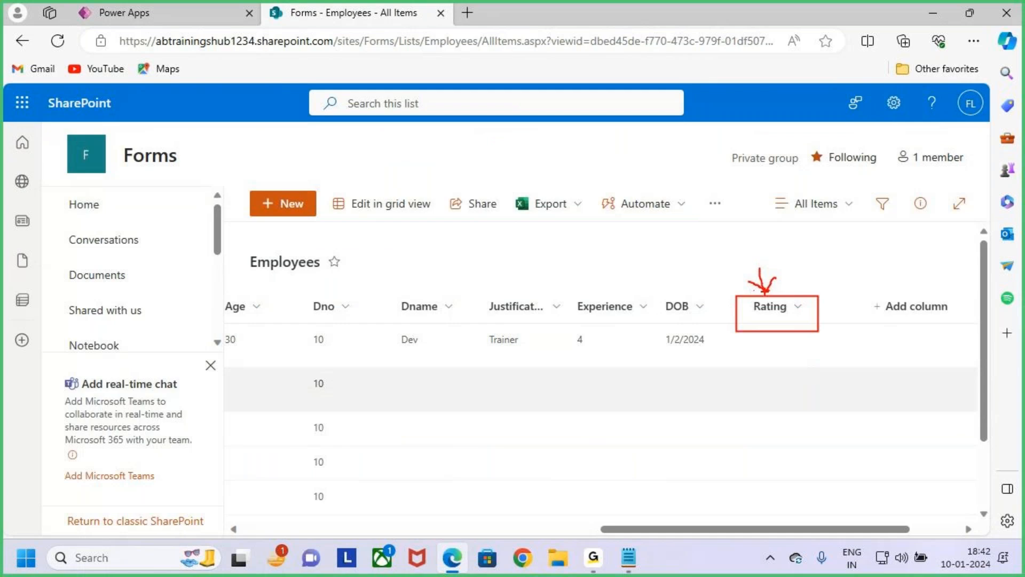
{"action": "key", "text": "Escape"}
{"action": "left_click", "coordinate": [107, 12]}
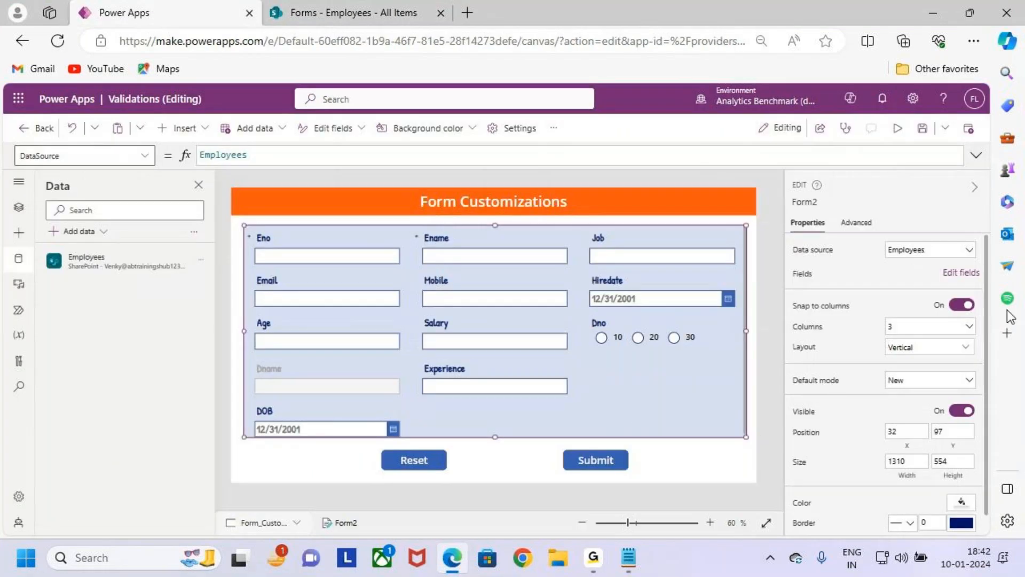
{"action": "left_click", "coordinate": [951, 274]}
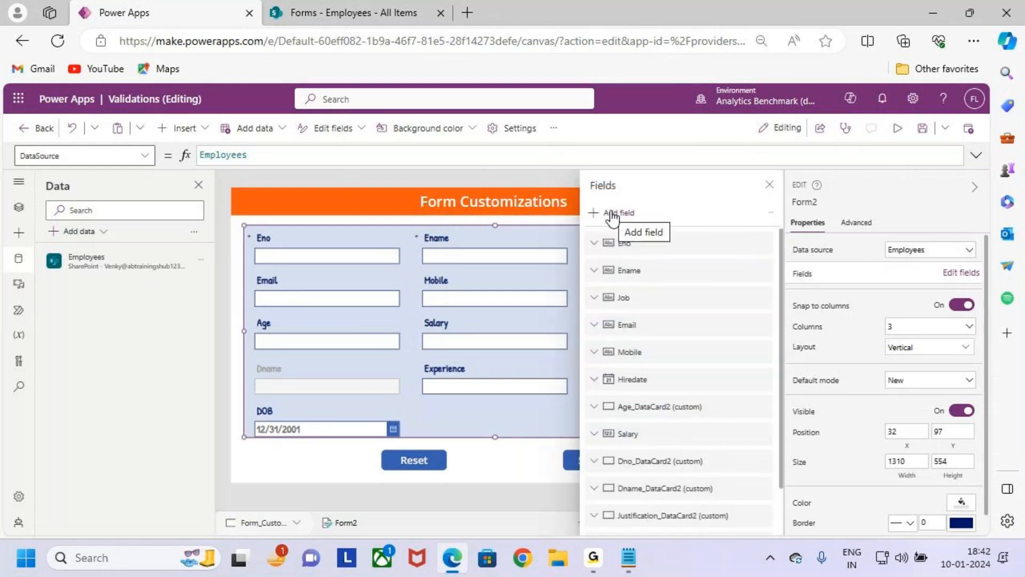
{"action": "left_click", "coordinate": [770, 184]}
{"action": "key", "text": "ctrl+2"}
{"action": "left_click_drag", "start_coordinate": [428, 406], "coordinate": [575, 433]}
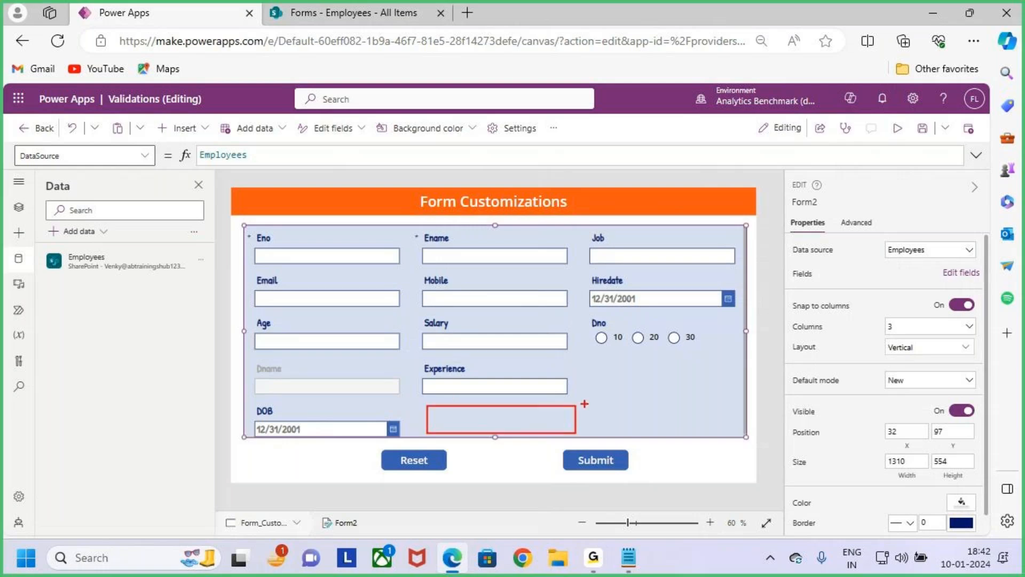
{"action": "key", "text": "Escape"}
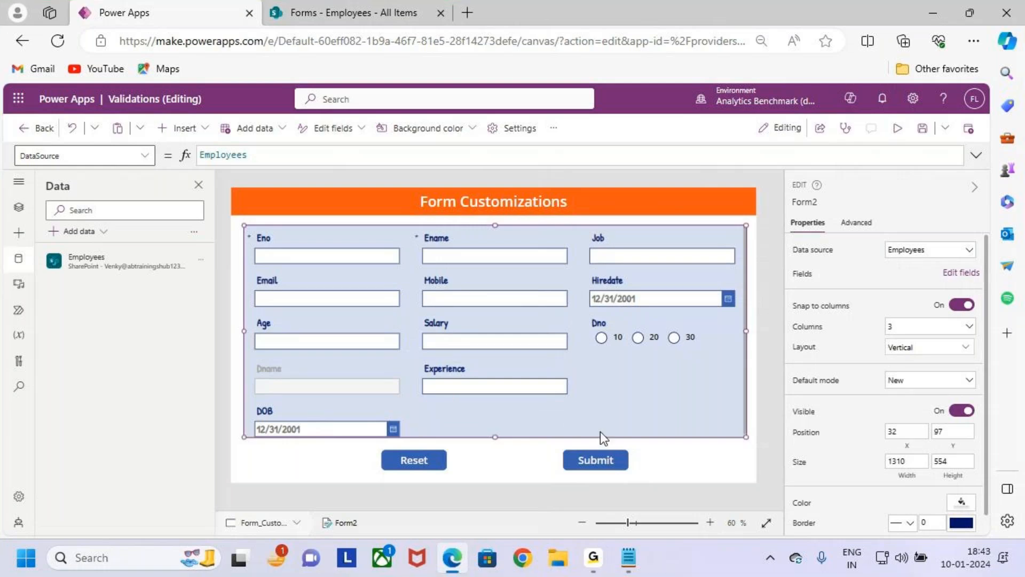
- Search the available fields for "rat" and add the Rating field to the Employees form
{"action": "left_click", "coordinate": [962, 273]}
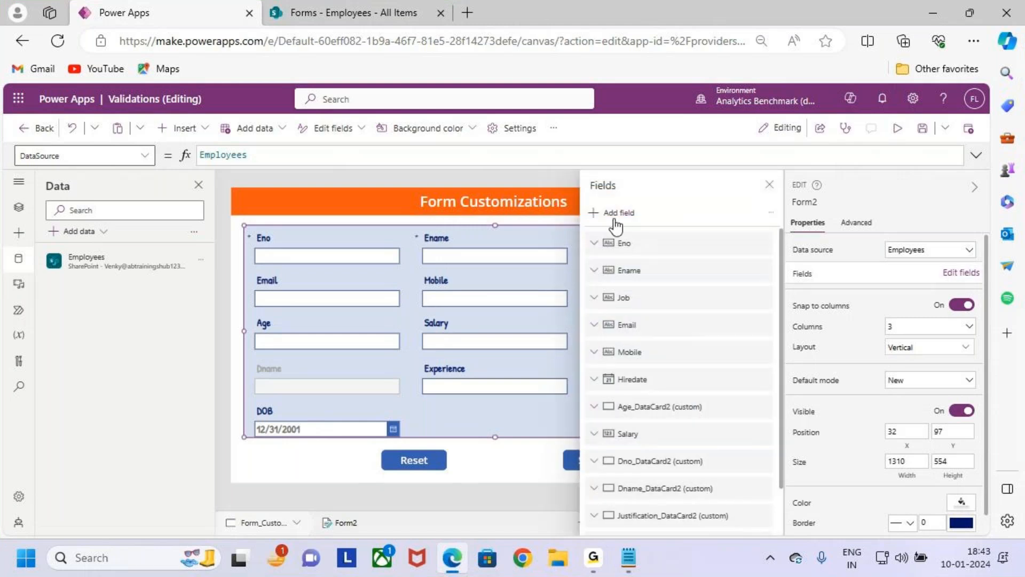
{"action": "left_click", "coordinate": [615, 212]}
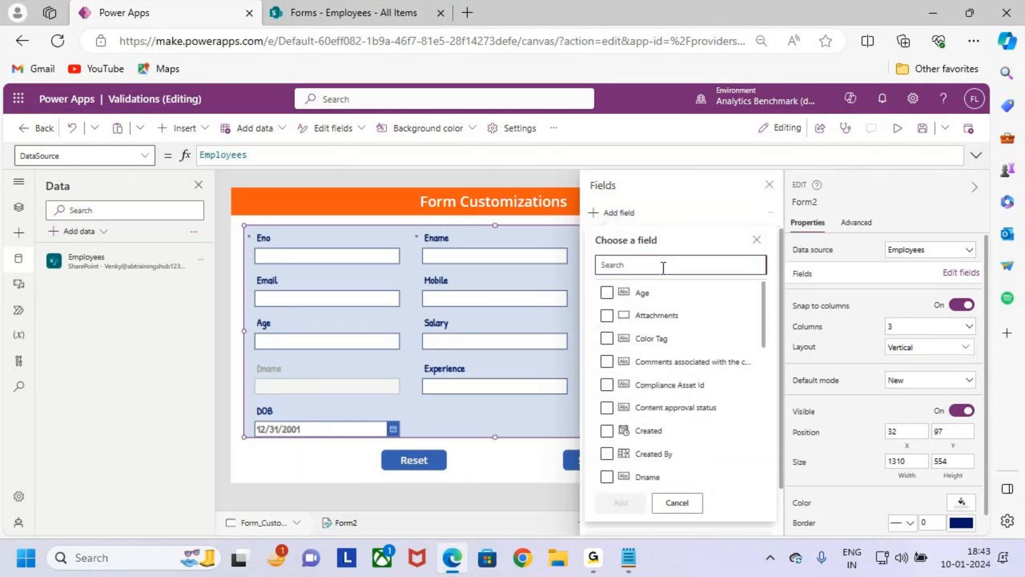
{"action": "type", "text": "rat"}
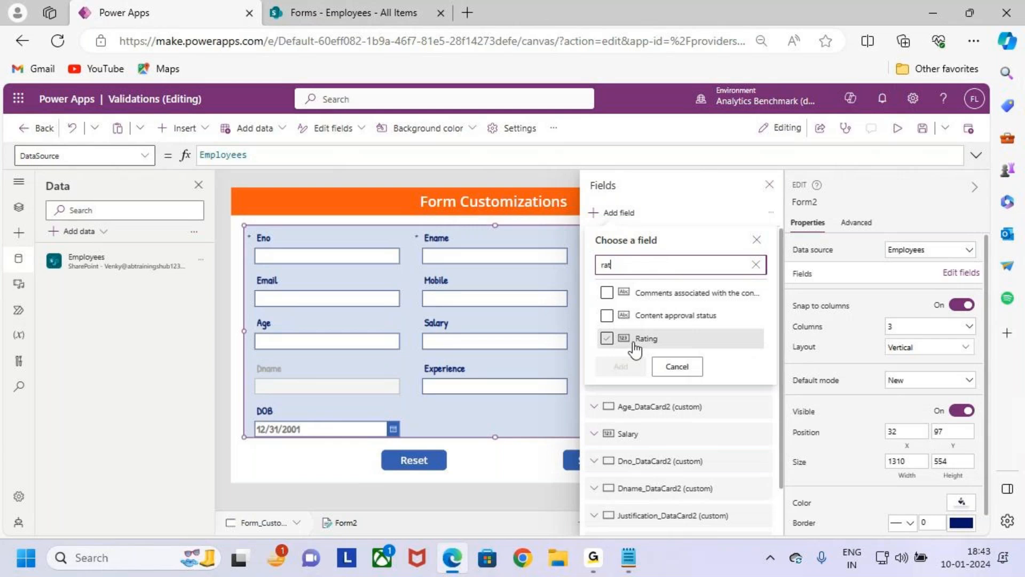
{"action": "left_click", "coordinate": [608, 339]}
{"action": "left_click", "coordinate": [619, 365]}
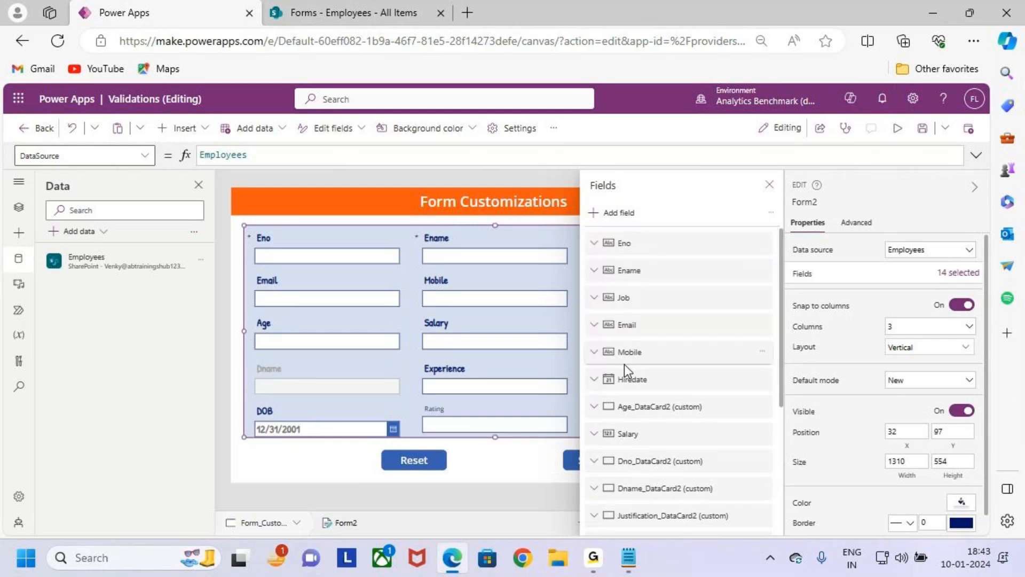
{"action": "left_click", "coordinate": [769, 185]}
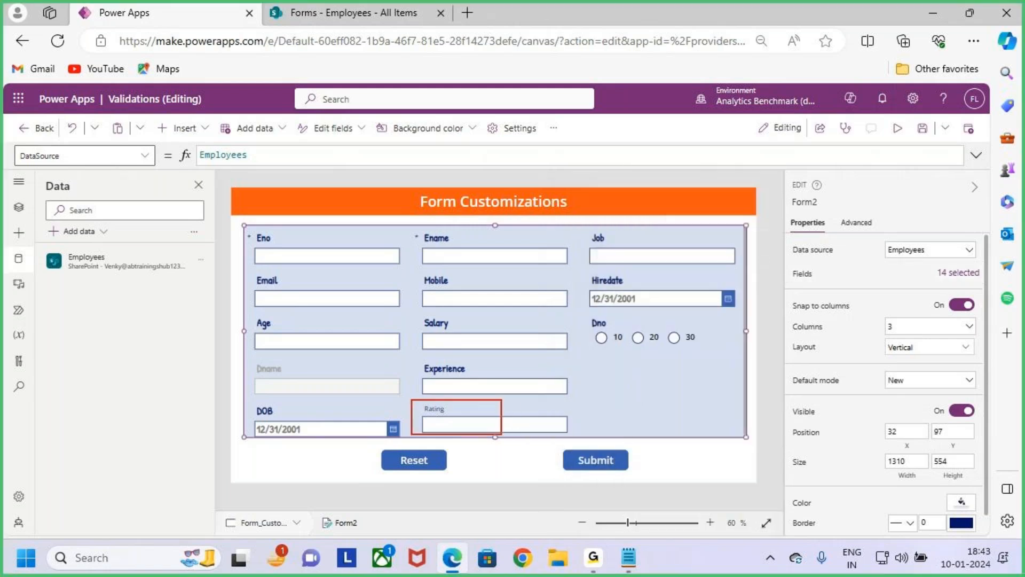
- Format the Rating card's label as Semibold, size 20, in the Patrick Hand font
{"action": "left_click", "coordinate": [517, 412]}
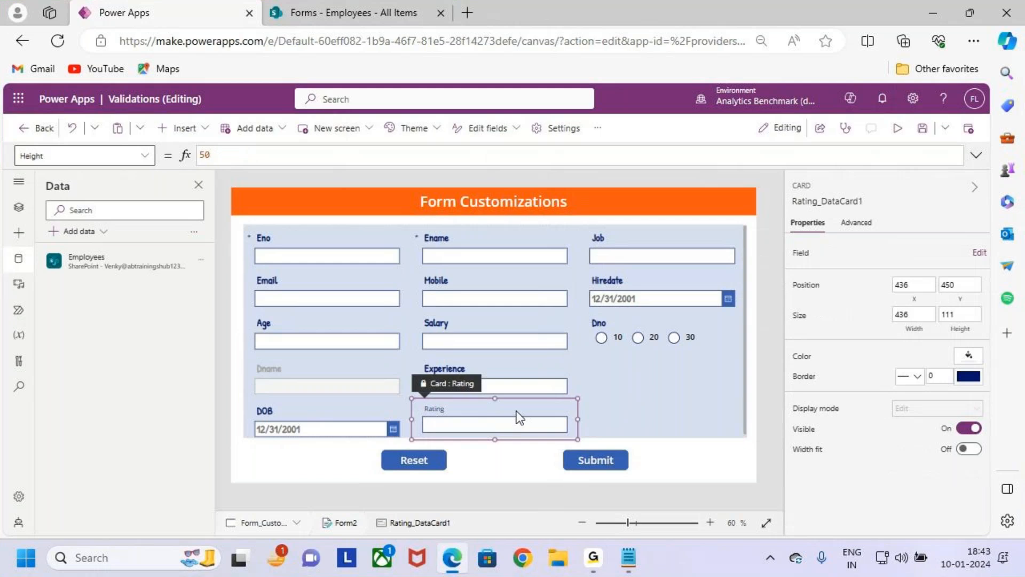
{"action": "scroll", "coordinate": [517, 411], "scroll_direction": "up", "scroll_amount": 5}
{"action": "scroll", "coordinate": [514, 408], "scroll_direction": "down", "scroll_amount": 3}
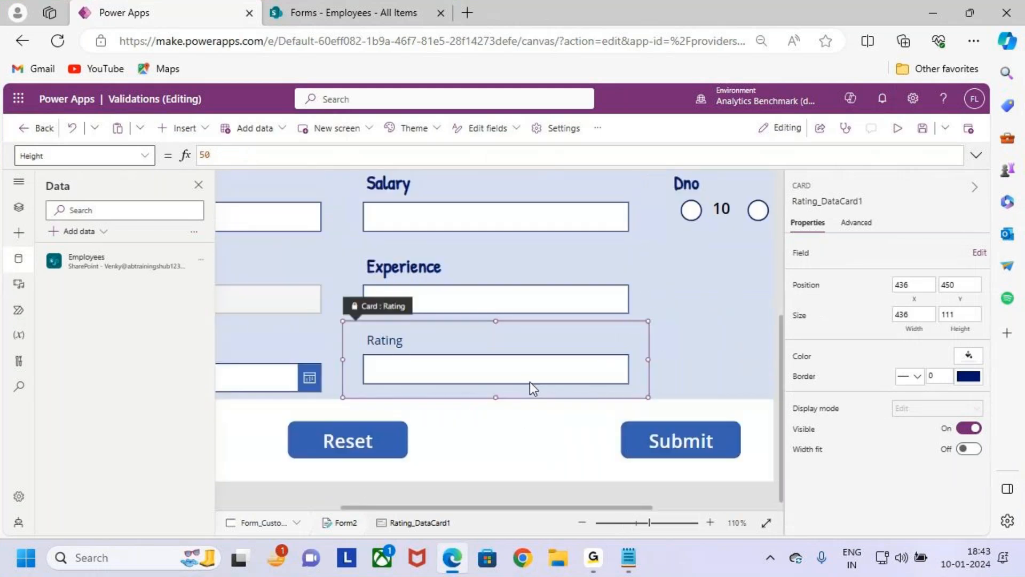
{"action": "left_click", "coordinate": [390, 344]}
{"action": "left_click", "coordinate": [398, 129]}
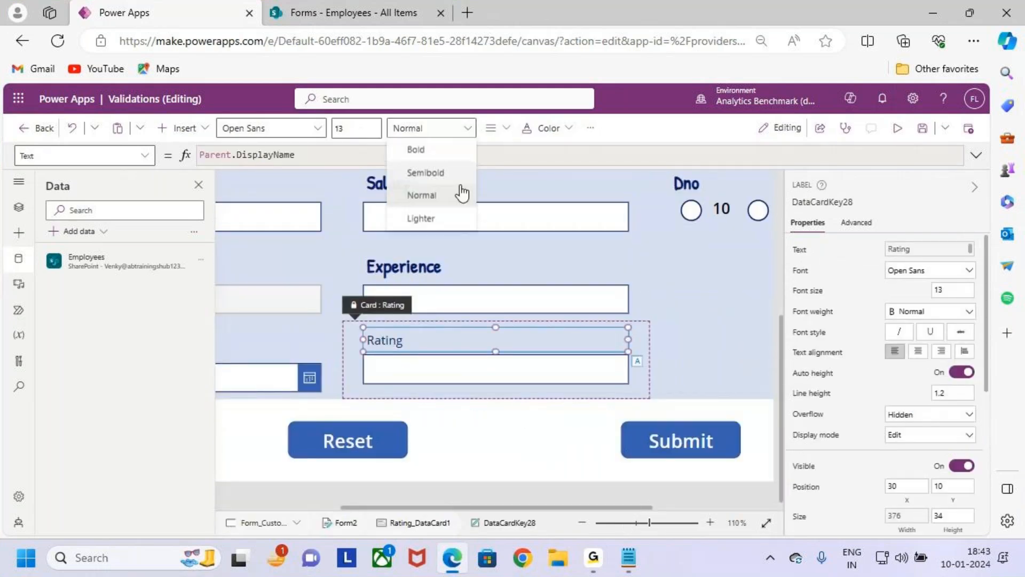
{"action": "left_click", "coordinate": [444, 174]}
{"action": "type", "text": "20"}
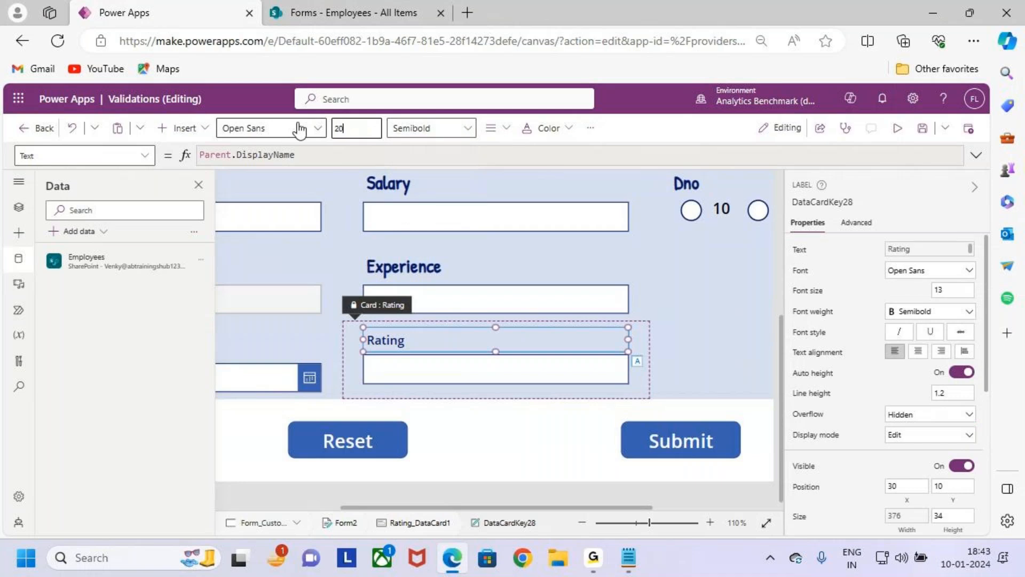
{"action": "left_click", "coordinate": [300, 129]}
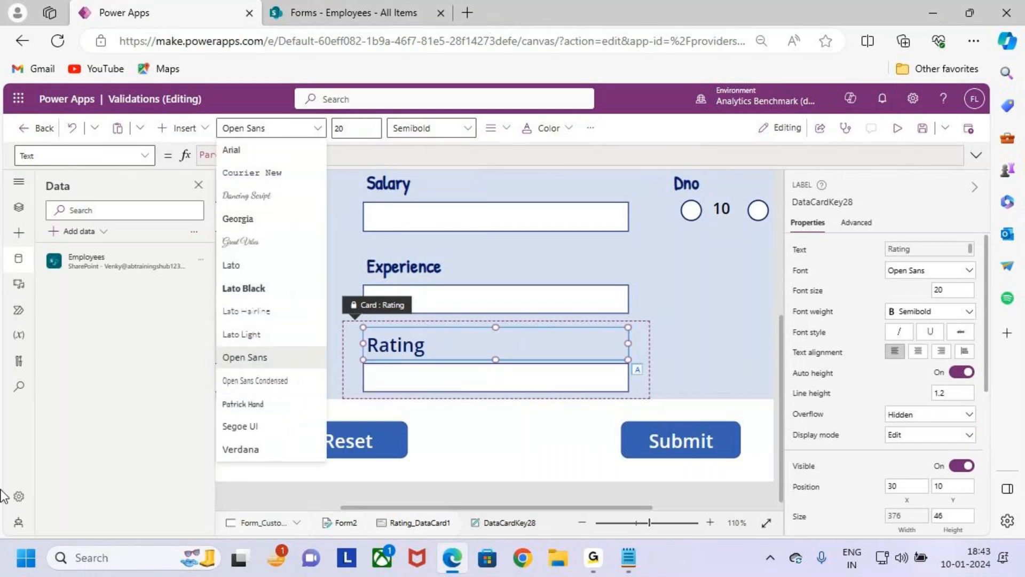
{"action": "left_click", "coordinate": [271, 405]}
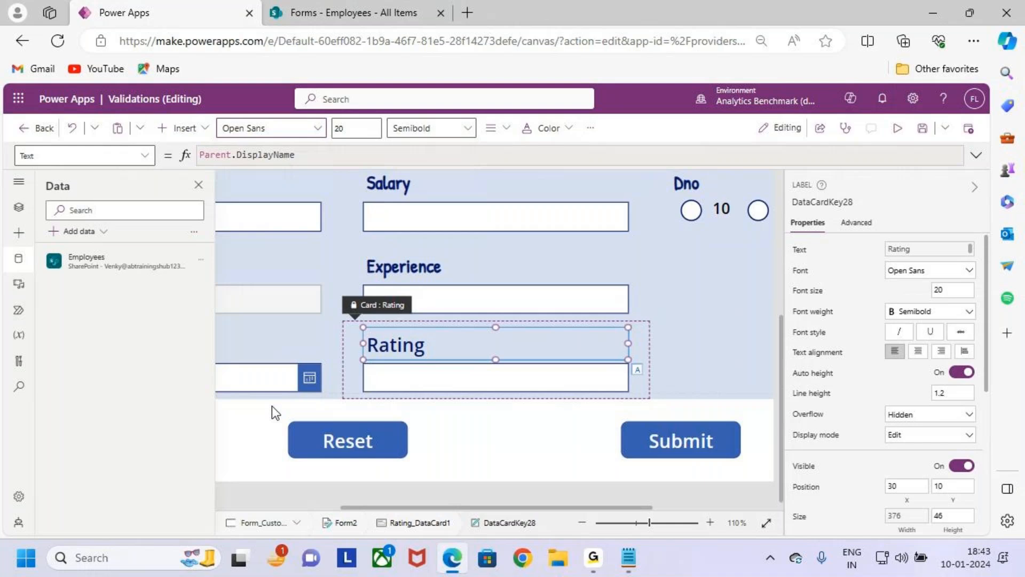
- Format the Rating card's text input with size 20, Semibold weight and the Patrick Hand font
{"action": "left_click", "coordinate": [434, 373]}
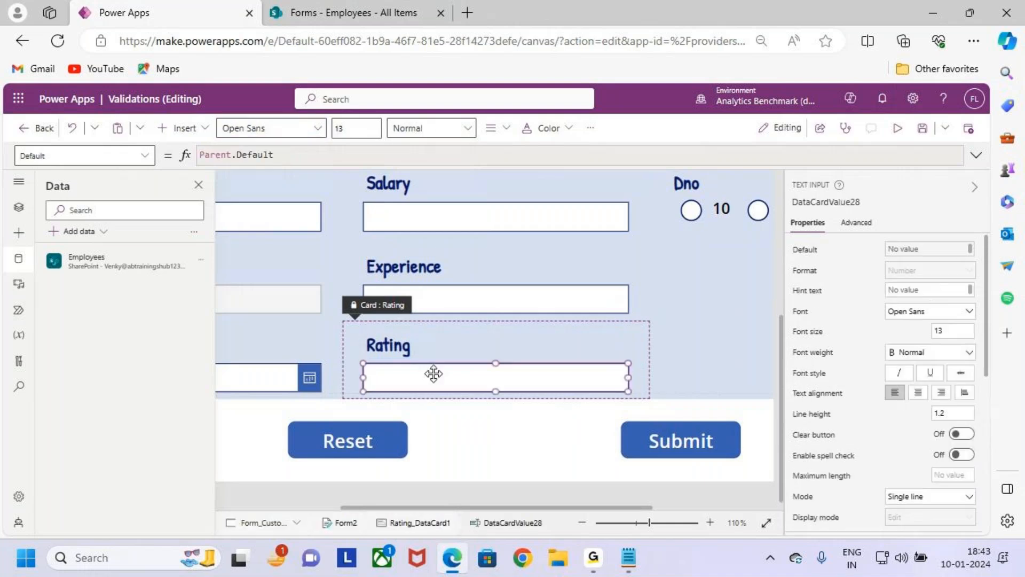
{"action": "left_click", "coordinate": [367, 130]}
{"action": "type", "text": "20"}
{"action": "left_click", "coordinate": [422, 128]}
{"action": "left_click", "coordinate": [433, 172]}
{"action": "left_click", "coordinate": [271, 128]}
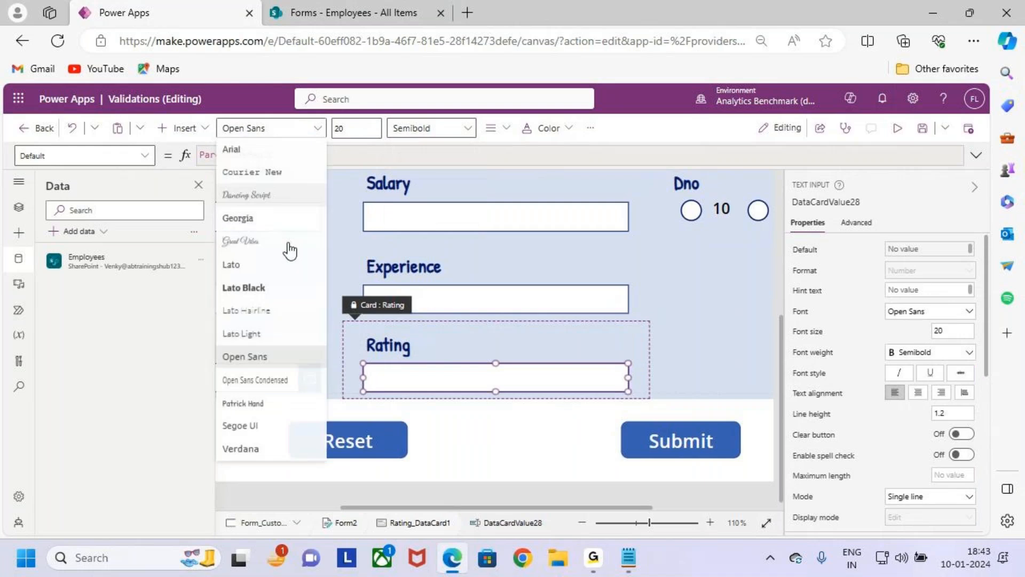
{"action": "left_click", "coordinate": [289, 407]}
{"action": "left_click", "coordinate": [674, 351]}
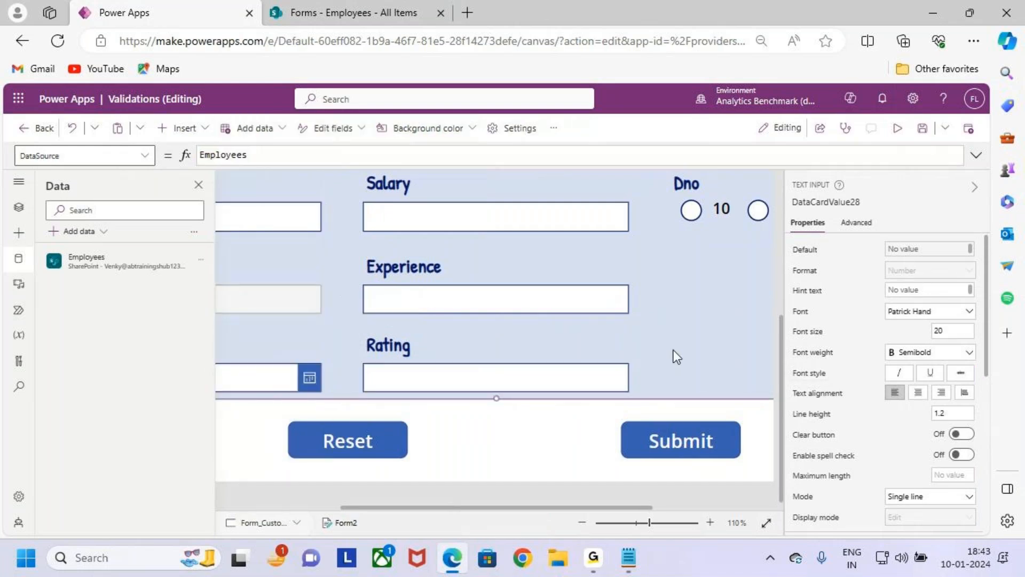
{"action": "left_click", "coordinate": [552, 357]}
{"action": "scroll", "coordinate": [553, 357], "scroll_direction": "down", "scroll_amount": 5}
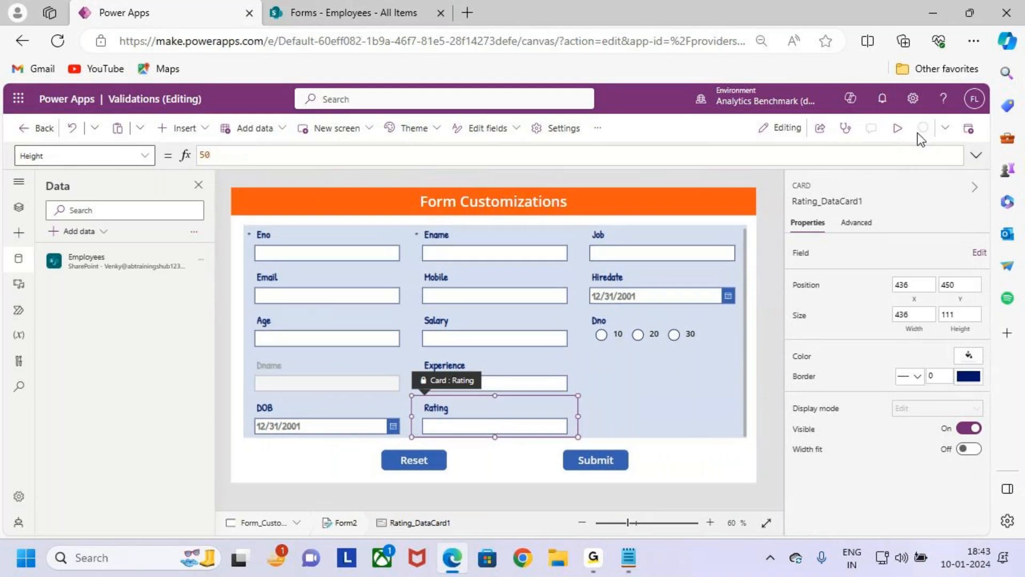
- Preview the app and submit the form with a Rating of 0 to test the minimum limit
{"action": "left_click", "coordinate": [897, 128]}
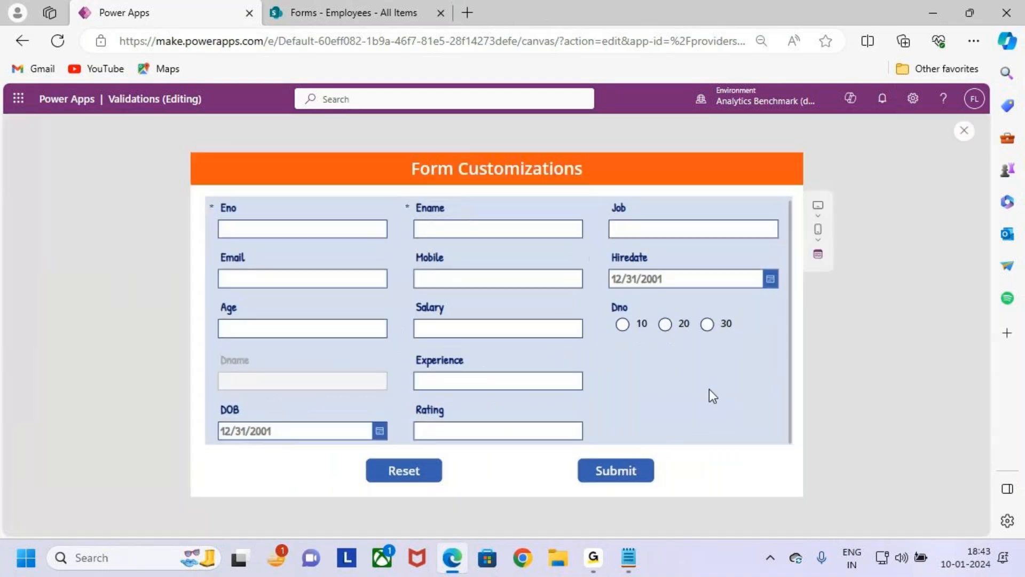
{"action": "left_click_drag", "start_coordinate": [579, 444], "coordinate": [597, 449]}
{"action": "mouse_move", "coordinate": [560, 387]}
{"action": "left_mouse_down"}
{"action": "mouse_move", "coordinate": [559, 415]}
{"action": "mouse_move", "coordinate": [569, 417]}
{"action": "left_mouse_up"}
{"action": "left_click_drag", "start_coordinate": [574, 408], "coordinate": [530, 453]}
{"action": "key", "text": "Escape"}
{"action": "left_click", "coordinate": [447, 431]}
{"action": "type", "text": "1"}
{"action": "key", "text": "BackSpace"}
{"action": "type", "text": "0"}
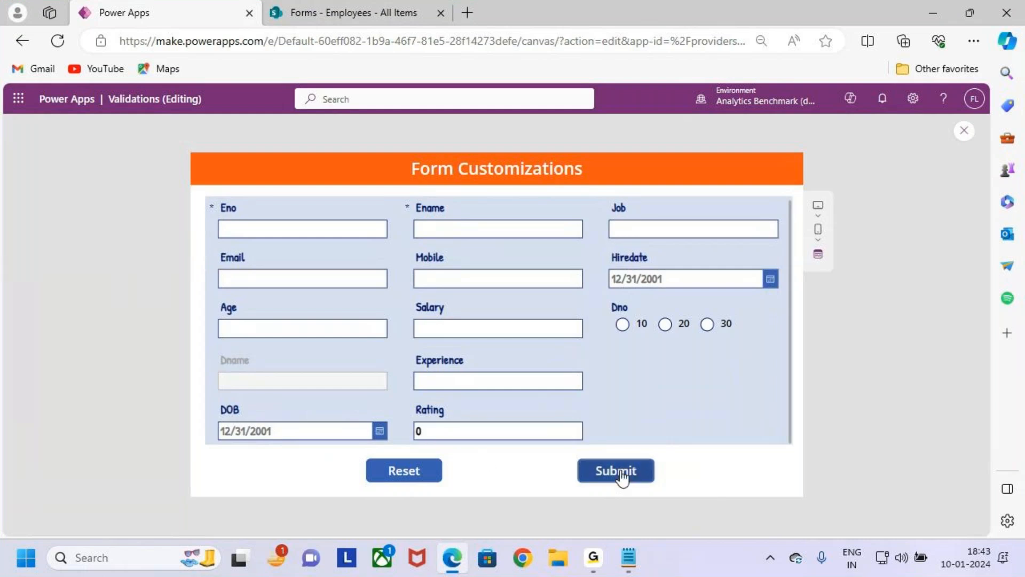
{"action": "left_click", "coordinate": [618, 475]}
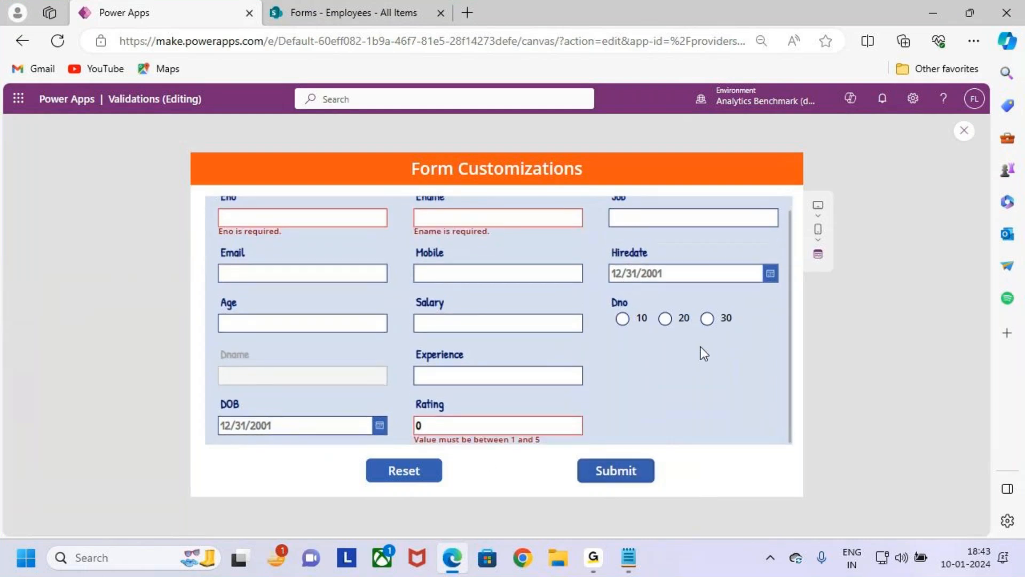
{"action": "left_click_drag", "start_coordinate": [405, 429], "coordinate": [575, 447]}
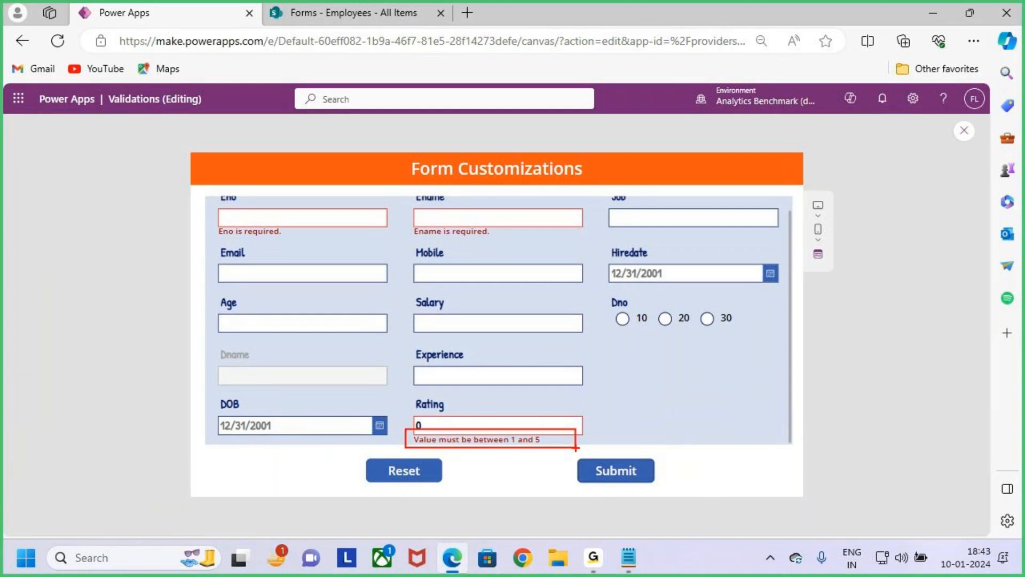
{"action": "key", "text": "Escape"}
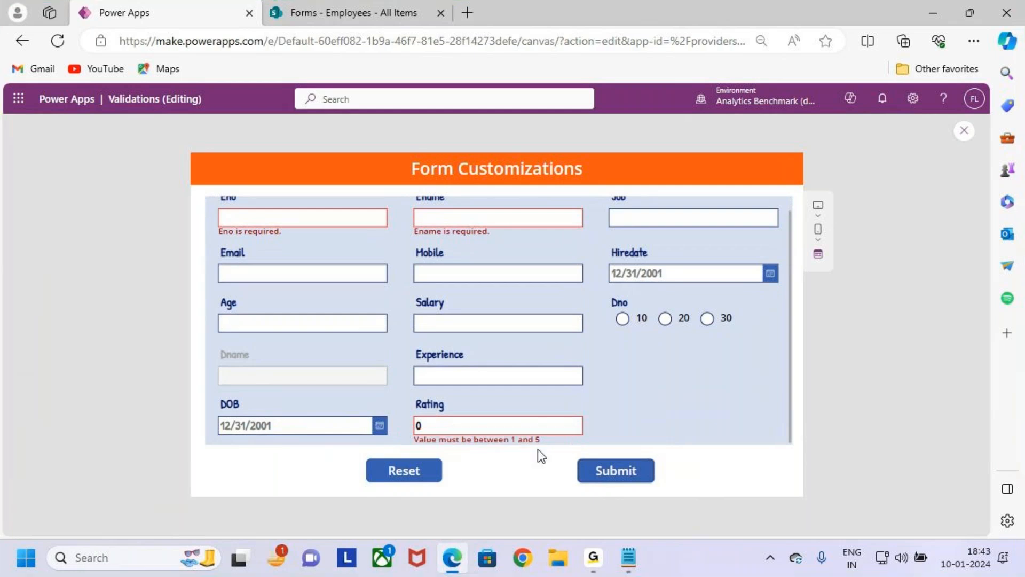
- Test the Rating field's allowed range by entering 6 and replacing it with 4
{"action": "double_click", "coordinate": [509, 431]}
{"action": "type", "text": "6"}
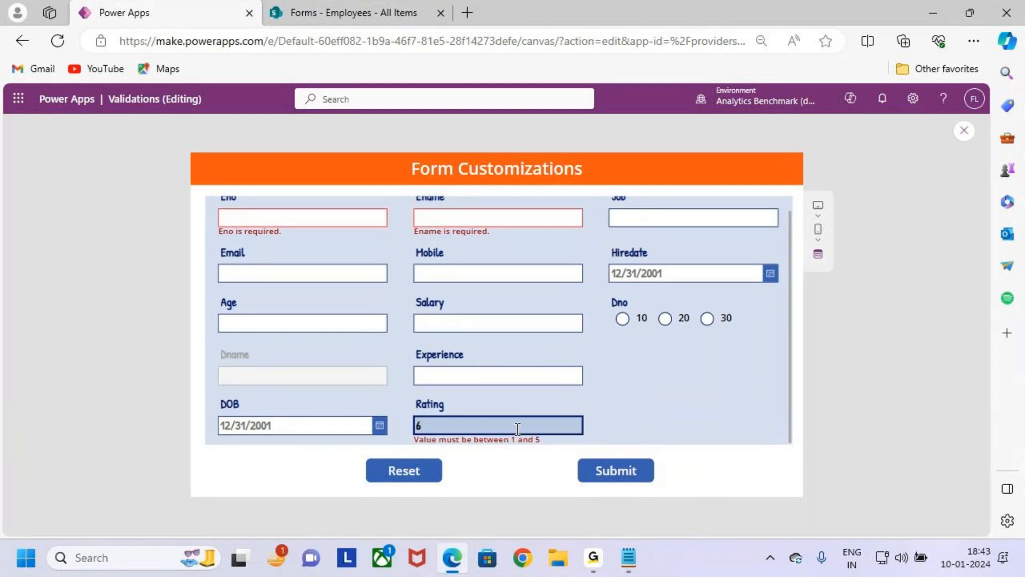
{"action": "key", "text": "ctrl+2"}
{"action": "left_click_drag", "start_coordinate": [402, 428], "coordinate": [570, 453]}
{"action": "key", "text": "Escape"}
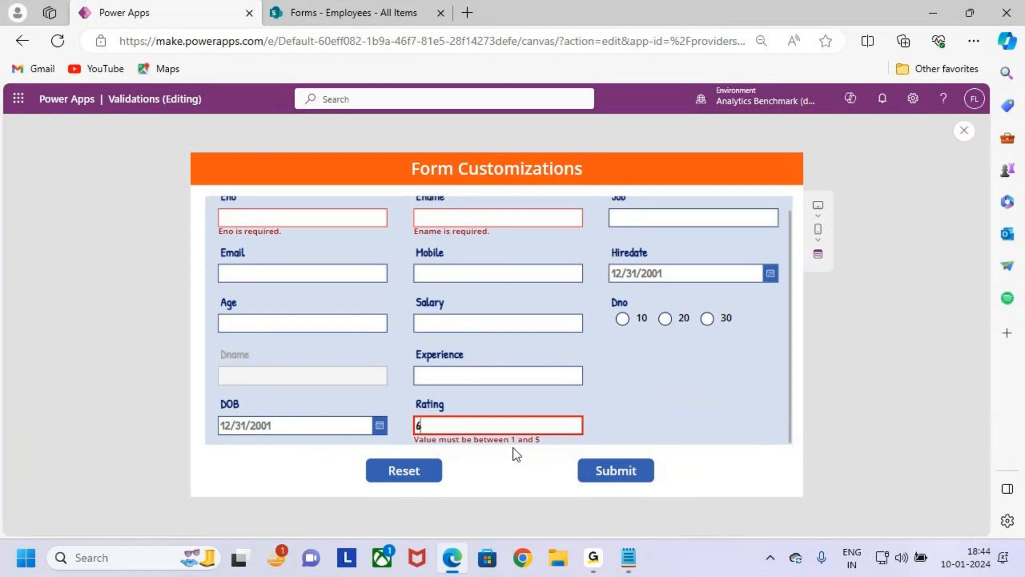
{"action": "left_click", "coordinate": [522, 427]}
{"action": "key", "text": "BackSpace"}
{"action": "type", "text": "4"}
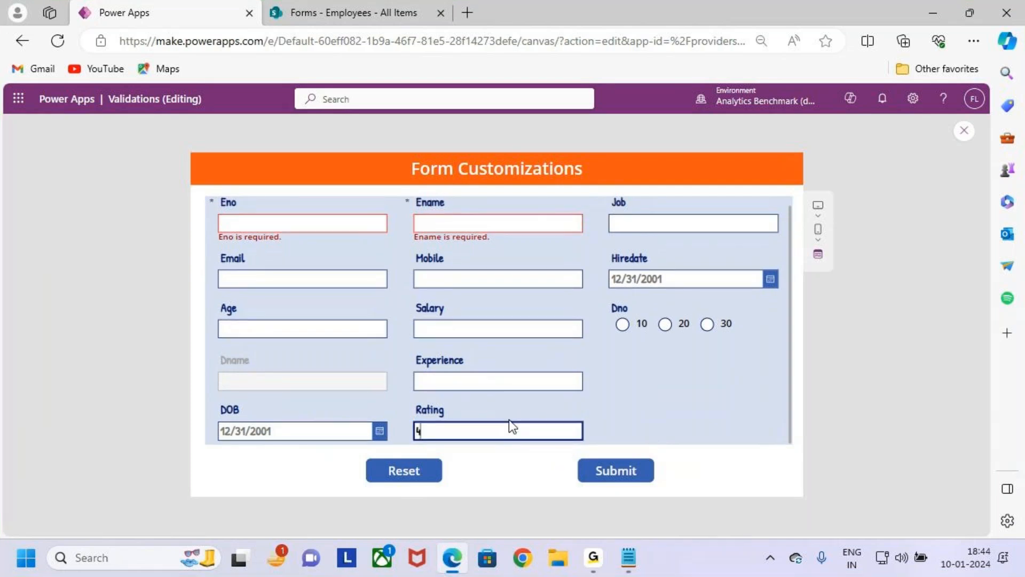
{"action": "key", "text": "ctrl+2"}
{"action": "mouse_move", "coordinate": [405, 394]}
{"action": "left_mouse_down"}
{"action": "mouse_move", "coordinate": [469, 432]}
{"action": "mouse_move", "coordinate": [604, 449]}
{"action": "left_mouse_up"}
{"action": "left_click_drag", "start_coordinate": [518, 346], "coordinate": [536, 367]}
{"action": "left_click_drag", "start_coordinate": [587, 412], "coordinate": [625, 383]}
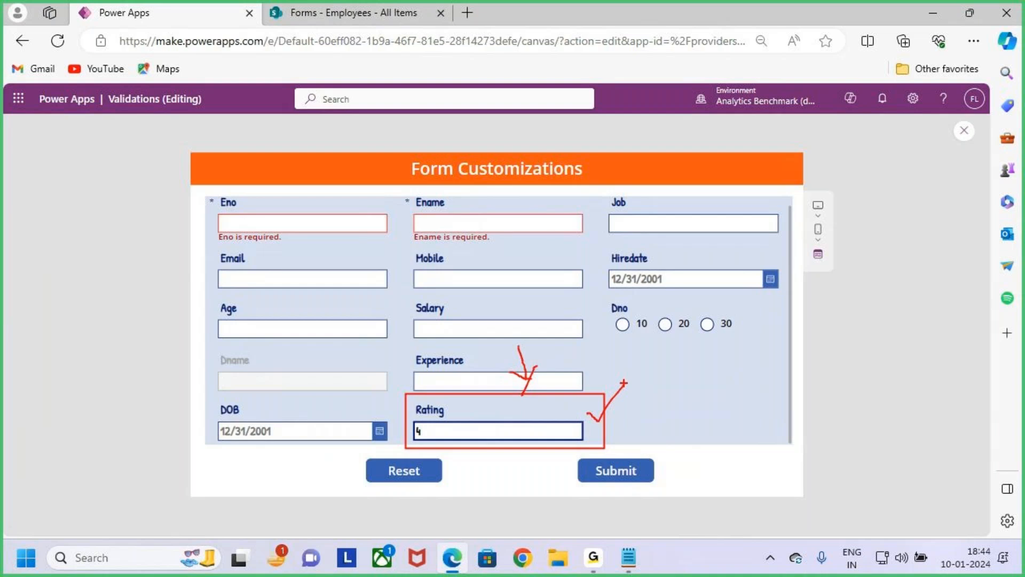
{"action": "key", "text": "Escape"}
{"action": "key", "text": "ctrl+2"}
{"action": "mouse_move", "coordinate": [633, 393]}
{"action": "left_mouse_down"}
{"action": "mouse_move", "coordinate": [632, 414]}
{"action": "mouse_move", "coordinate": [645, 415]}
{"action": "mouse_move", "coordinate": [623, 431]}
{"action": "left_mouse_up"}
{"action": "left_click_drag", "start_coordinate": [677, 395], "coordinate": [683, 426]}
{"action": "mouse_move", "coordinate": [733, 395]}
{"action": "left_mouse_down"}
{"action": "mouse_move", "coordinate": [736, 413]}
{"action": "mouse_move", "coordinate": [726, 407]}
{"action": "left_mouse_up"}
{"action": "left_click_drag", "start_coordinate": [672, 463], "coordinate": [789, 463]}
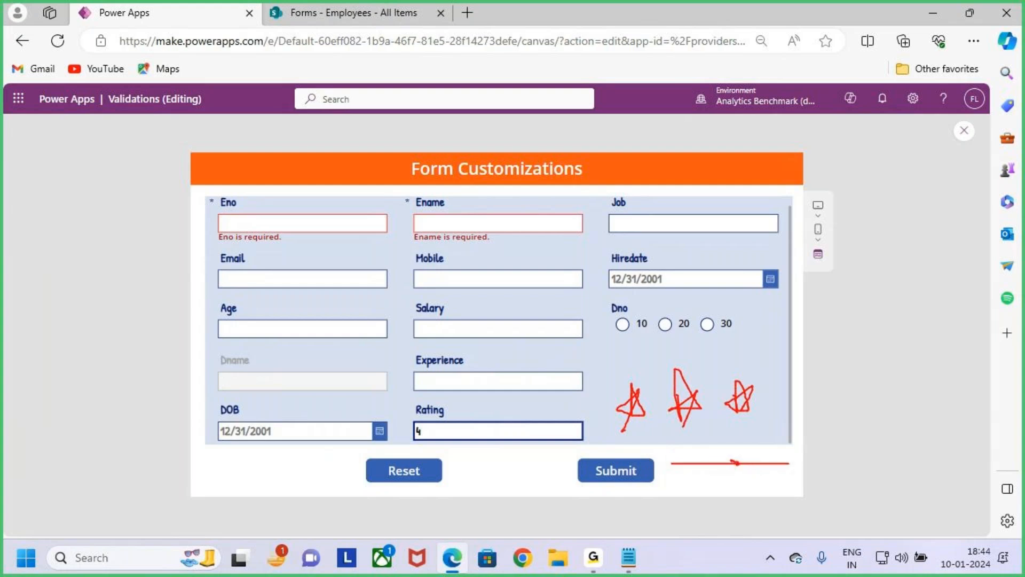
{"action": "key", "text": "Escape"}
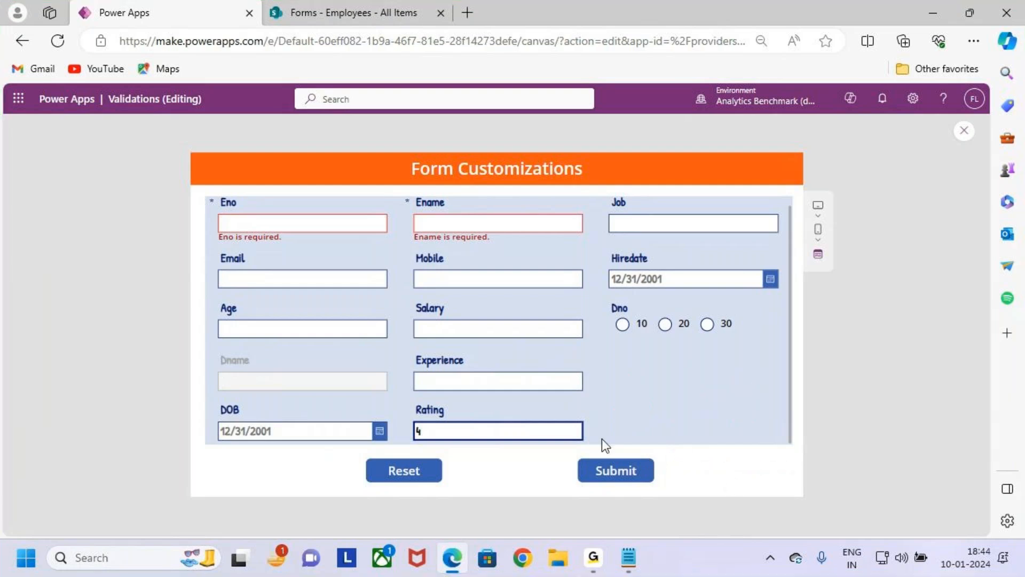
{"action": "left_click_drag", "start_coordinate": [404, 403], "coordinate": [593, 449]}
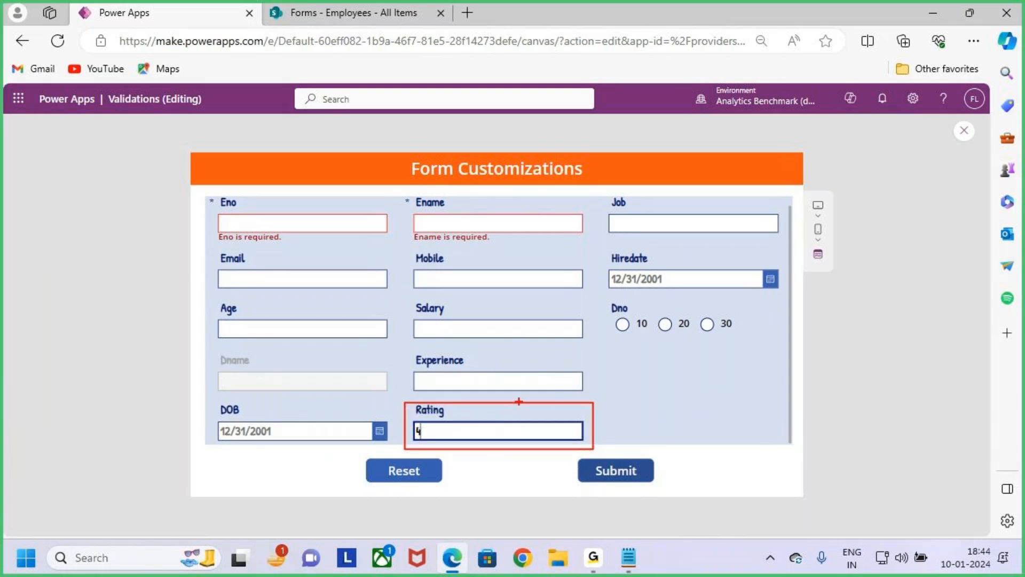
{"action": "mouse_move", "coordinate": [527, 406]}
{"action": "left_mouse_down"}
{"action": "mouse_move", "coordinate": [526, 437]}
{"action": "mouse_move", "coordinate": [632, 422]}
{"action": "mouse_move", "coordinate": [630, 449]}
{"action": "left_mouse_up"}
{"action": "left_click_drag", "start_coordinate": [686, 393], "coordinate": [668, 439]}
{"action": "mouse_move", "coordinate": [716, 386]}
{"action": "left_mouse_down"}
{"action": "mouse_move", "coordinate": [716, 407]}
{"action": "mouse_move", "coordinate": [751, 430]}
{"action": "left_mouse_up"}
{"action": "left_click_drag", "start_coordinate": [787, 354], "coordinate": [759, 458]}
{"action": "left_click_drag", "start_coordinate": [816, 427], "coordinate": [816, 475]}
{"action": "mouse_move", "coordinate": [816, 381]}
{"action": "left_mouse_down"}
{"action": "mouse_move", "coordinate": [861, 446]}
{"action": "mouse_move", "coordinate": [815, 433]}
{"action": "mouse_move", "coordinate": [857, 387]}
{"action": "mouse_move", "coordinate": [811, 481]}
{"action": "left_mouse_up"}
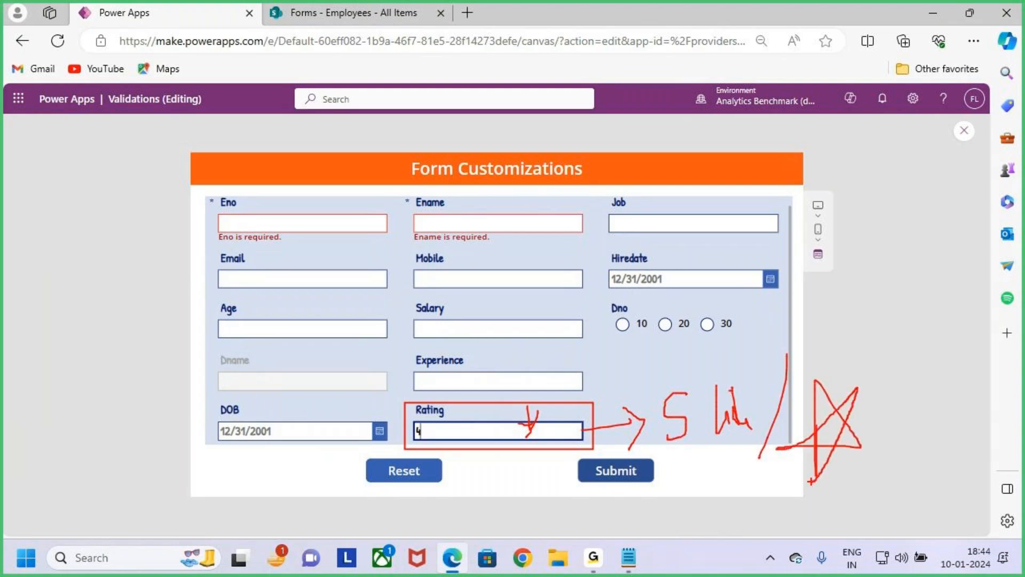
{"action": "key", "text": "Escape"}
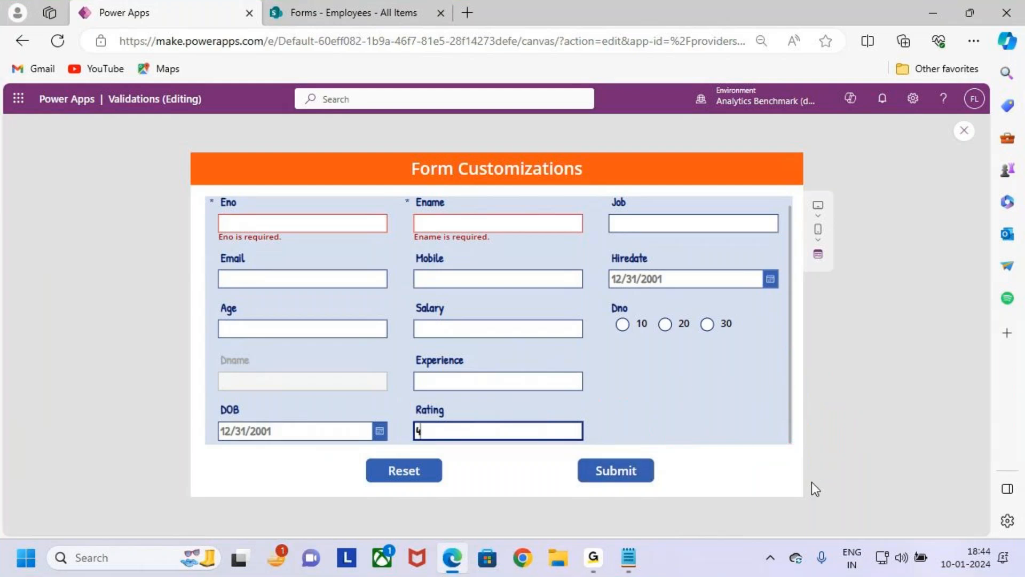
- Clear the Rating value, close the app preview and select the Rating card's text input
{"action": "key", "text": "BackSpace"}
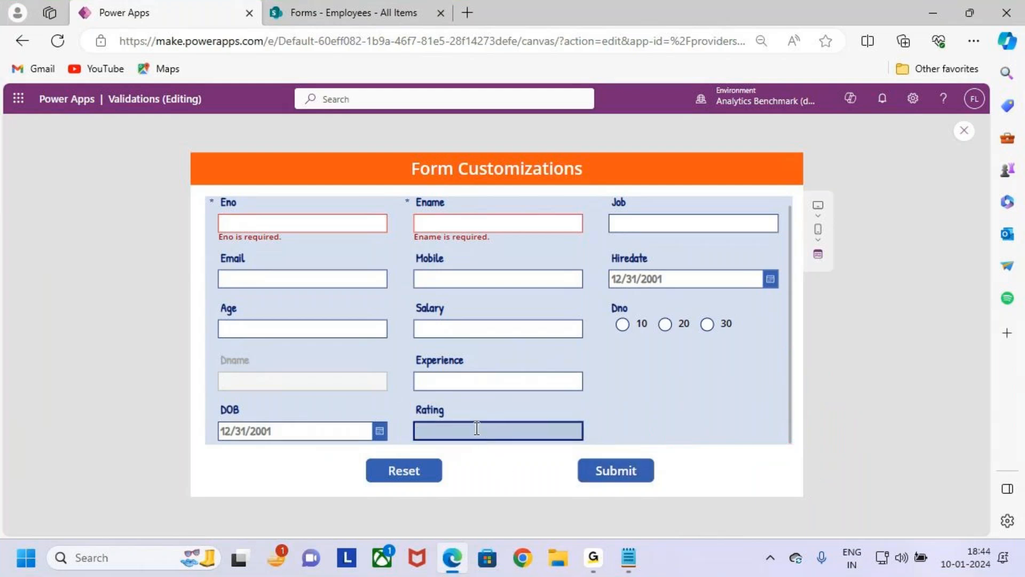
{"action": "left_click", "coordinate": [959, 137]}
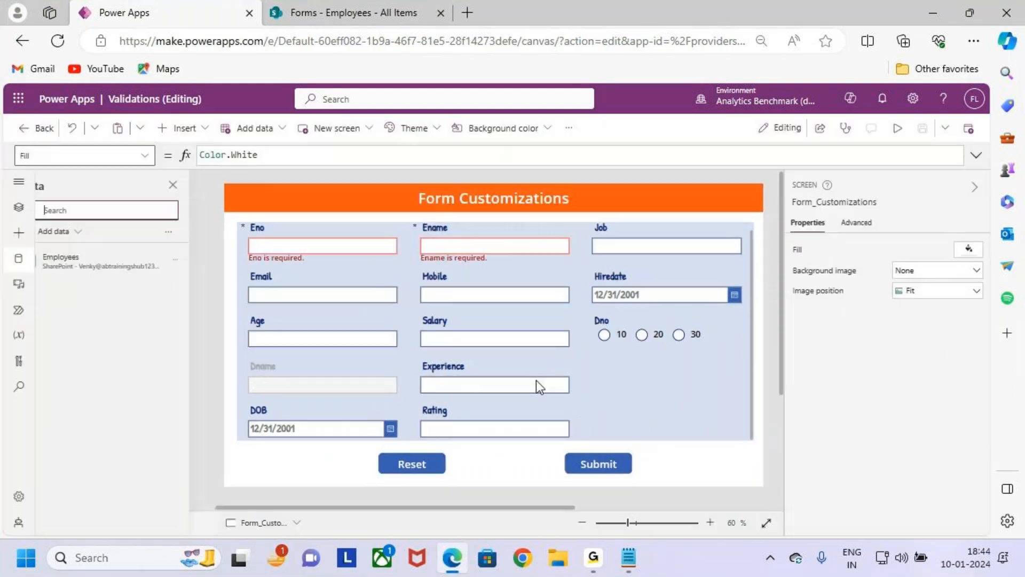
{"action": "left_click", "coordinate": [614, 371]}
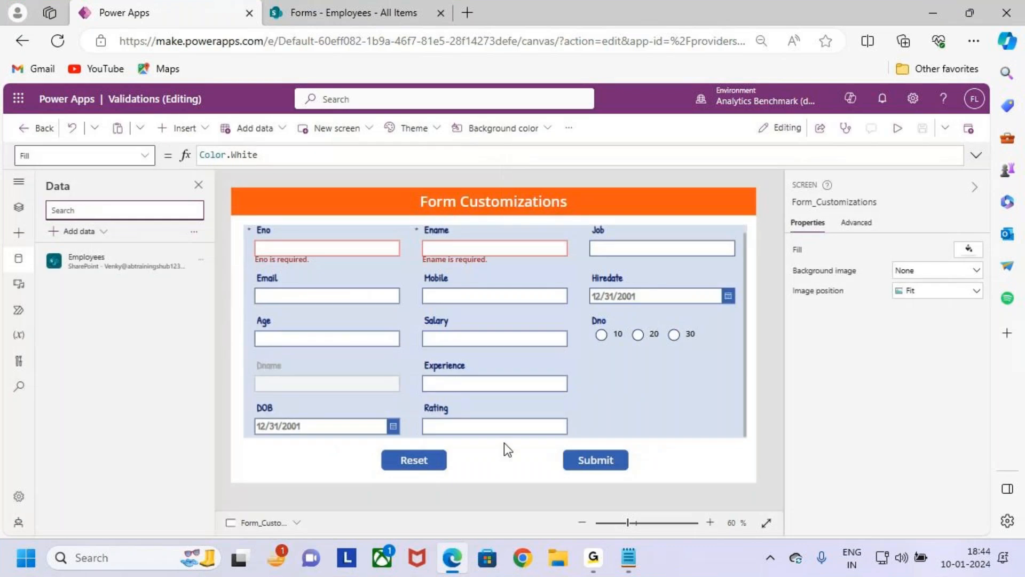
{"action": "left_click", "coordinate": [492, 419]}
{"action": "left_click", "coordinate": [534, 425]}
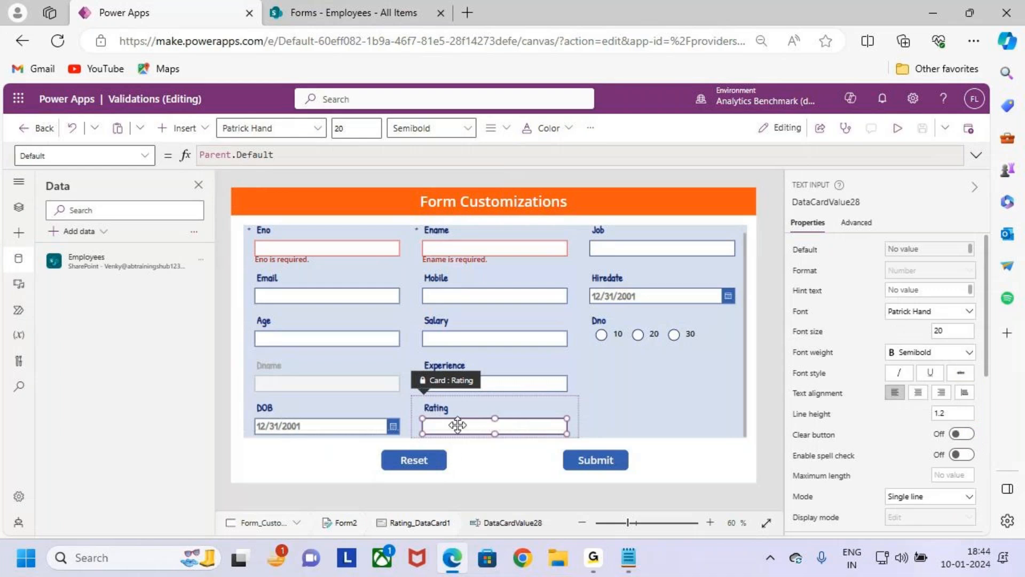
- Switch to the 10.Form Customizations notes in Notepad and read the Case 5 Slider / Rating Control requirement
{"action": "left_click", "coordinate": [628, 557]}
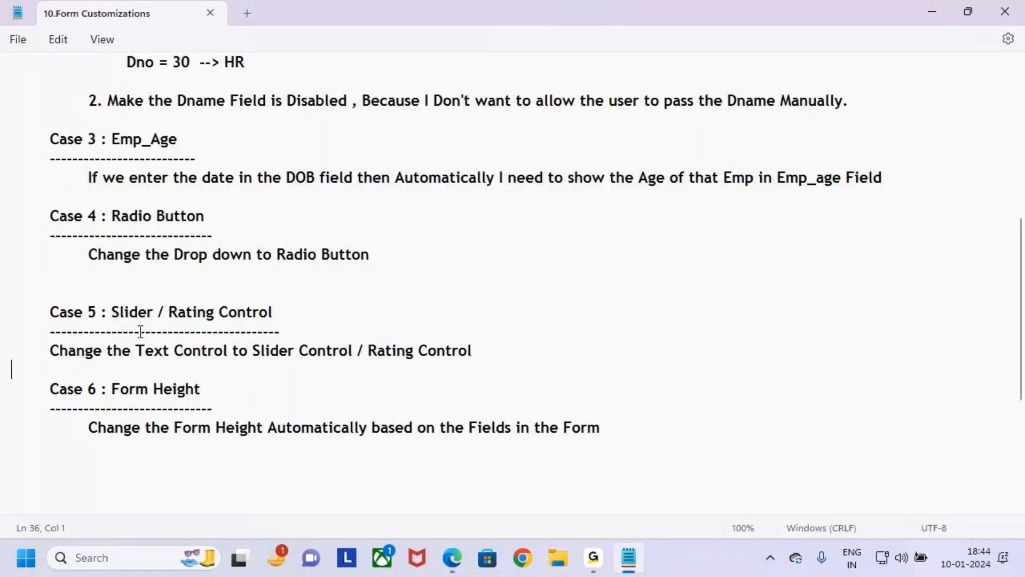
{"action": "double_click", "coordinate": [142, 313]}
{"action": "left_click_drag", "start_coordinate": [169, 313], "coordinate": [298, 321]}
{"action": "left_click", "coordinate": [406, 352]}
- Switch back to Power Apps in the browser and unlock the Rating card for changing its properties
{"action": "left_click", "coordinate": [453, 557]}
{"action": "left_click", "coordinate": [565, 412]}
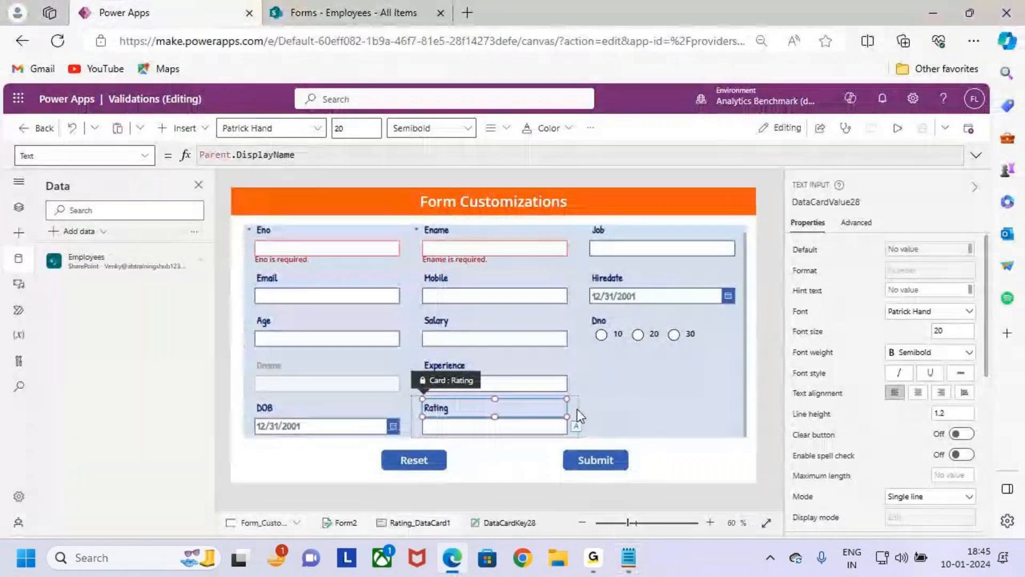
{"action": "left_click", "coordinate": [577, 409]}
{"action": "left_click", "coordinate": [566, 421]}
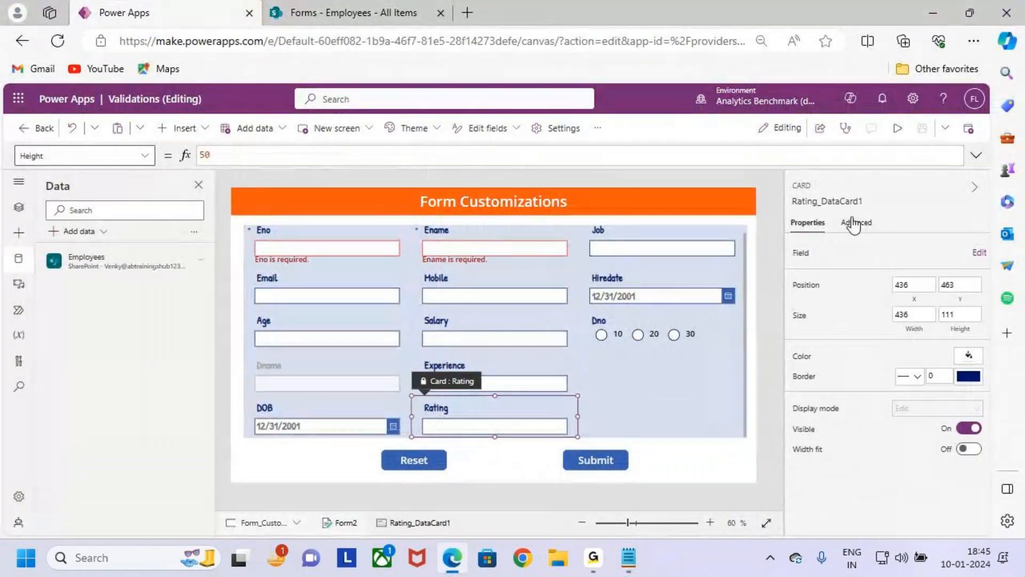
{"action": "left_click", "coordinate": [856, 222]}
{"action": "left_click", "coordinate": [848, 254]}
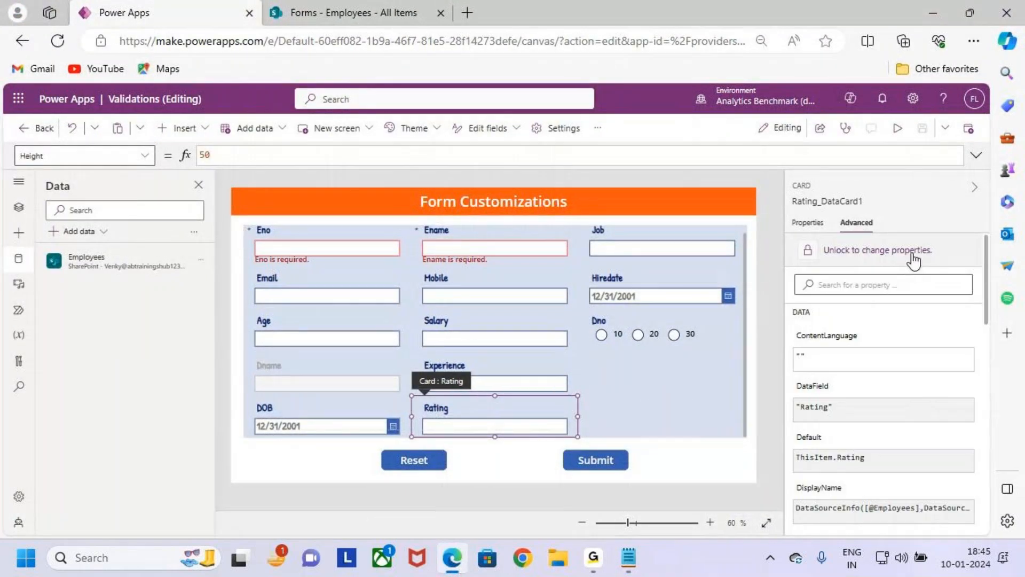
- Shrink the Rating card's text input to sit beside its label and insert a Slider control into the card
{"action": "left_click", "coordinate": [546, 425]}
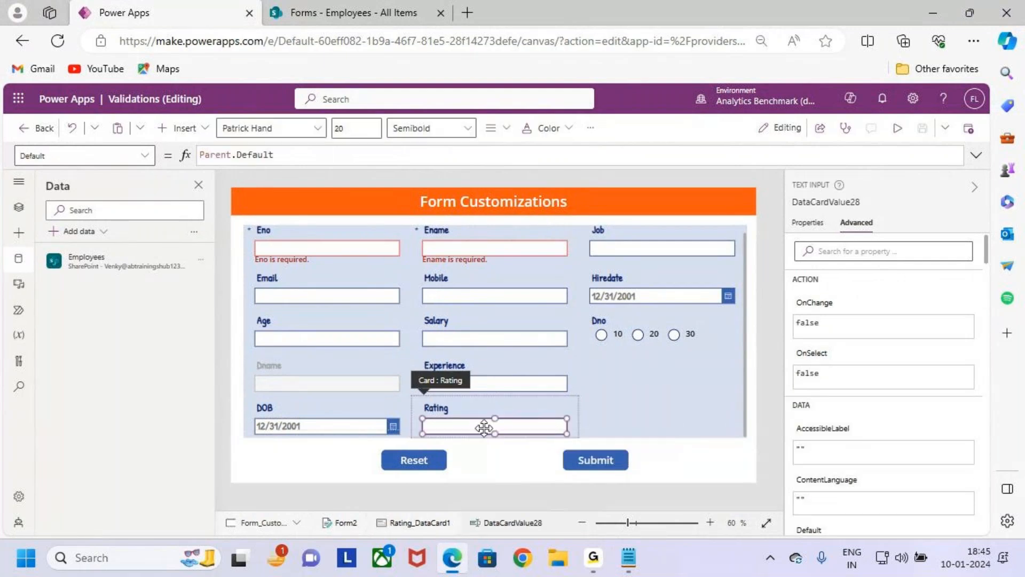
{"action": "left_click_drag", "start_coordinate": [427, 433], "coordinate": [518, 408]}
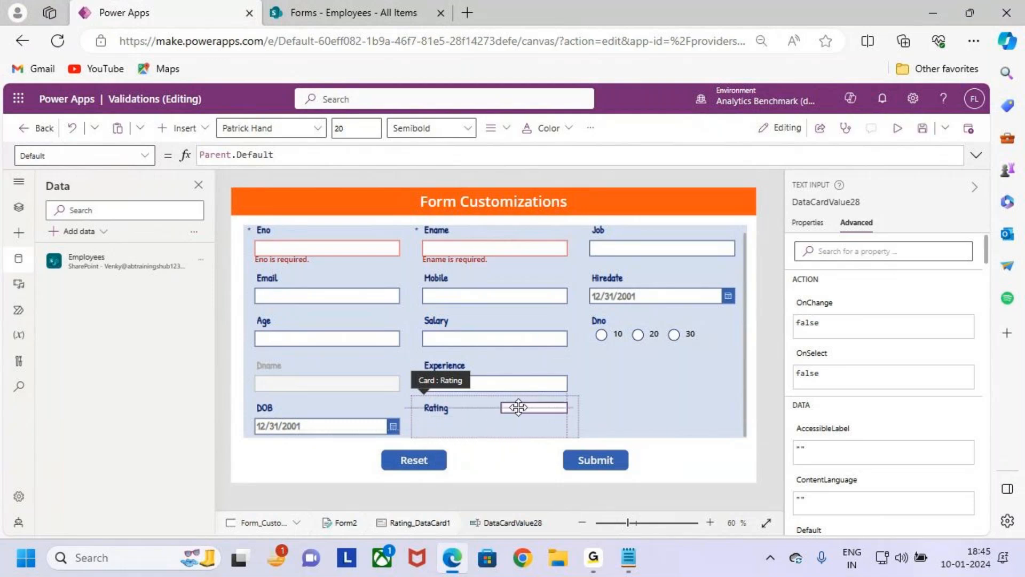
{"action": "left_click", "coordinate": [193, 136]}
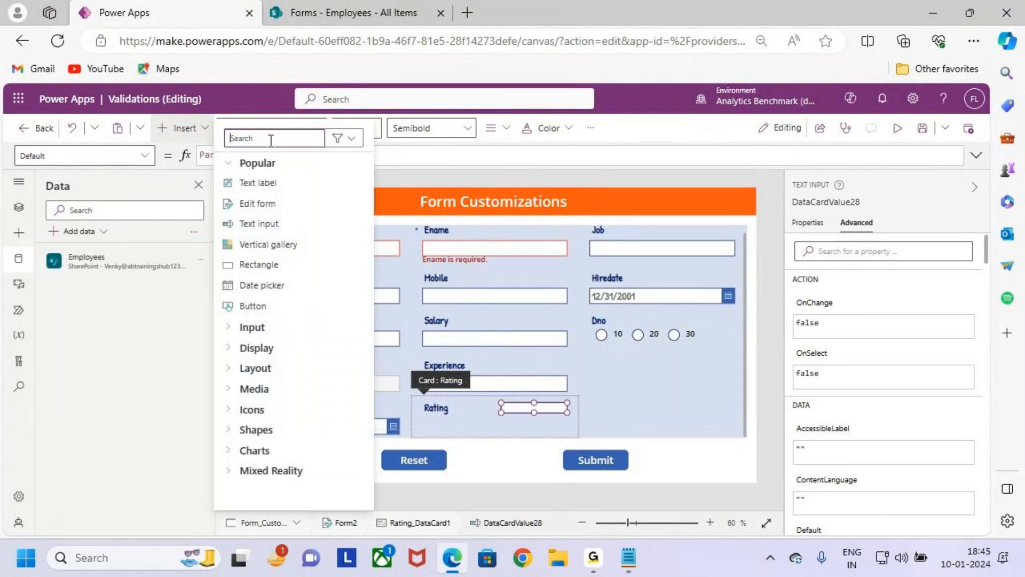
{"action": "type", "text": "slider"}
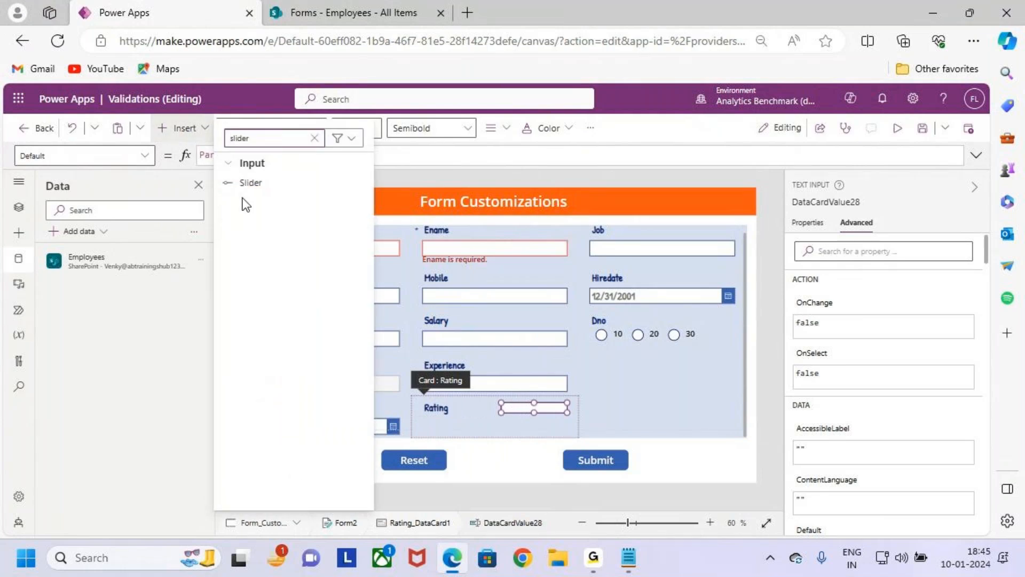
{"action": "left_click", "coordinate": [260, 183]}
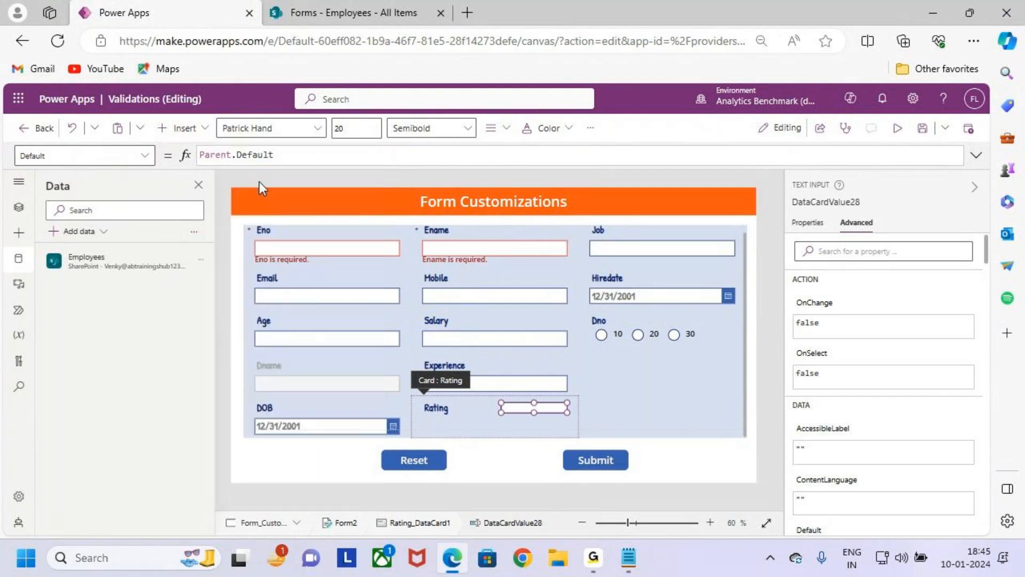
- Place the slider below the text input inside the Rating card, with their right edges aligned
{"action": "left_click_drag", "start_coordinate": [509, 417], "coordinate": [520, 422]}
{"action": "scroll", "coordinate": [520, 422], "scroll_direction": "up", "scroll_amount": 3}
{"action": "scroll", "coordinate": [520, 422], "scroll_direction": "up", "scroll_amount": 1}
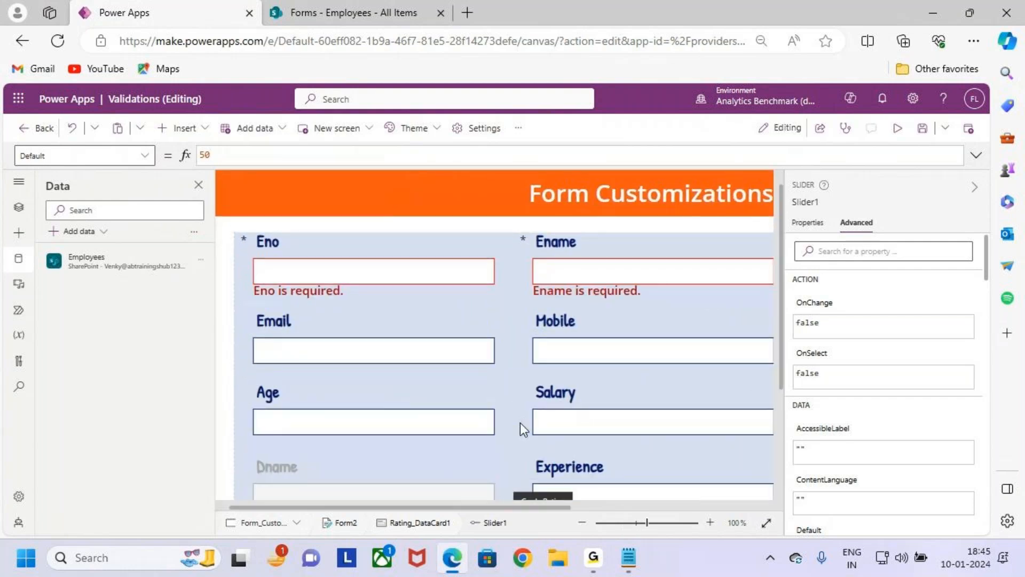
{"action": "scroll", "coordinate": [520, 421], "scroll_direction": "down", "scroll_amount": 3}
{"action": "left_click_drag", "start_coordinate": [556, 505], "coordinate": [604, 506]}
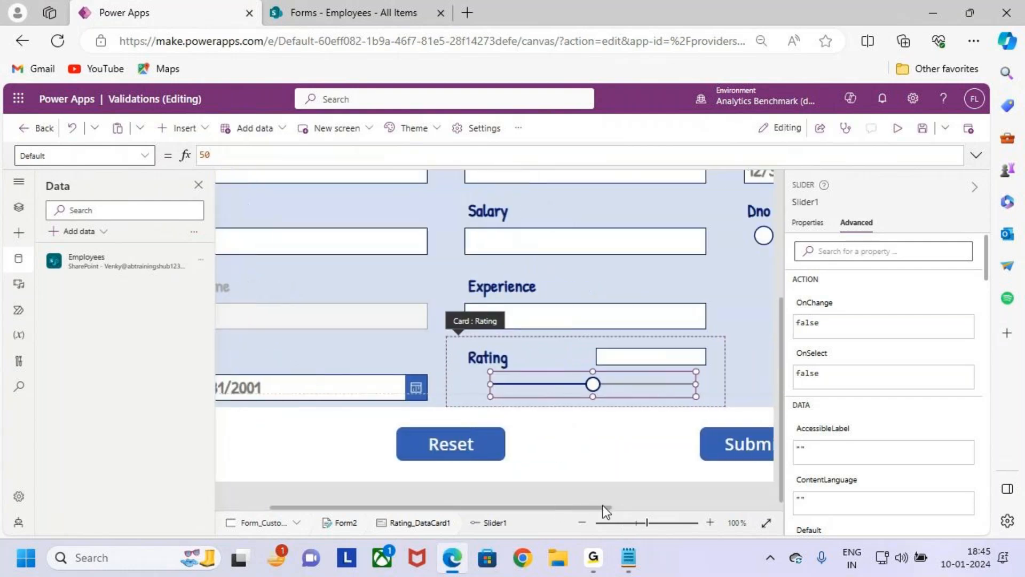
{"action": "left_click_drag", "start_coordinate": [605, 384], "coordinate": [607, 382]}
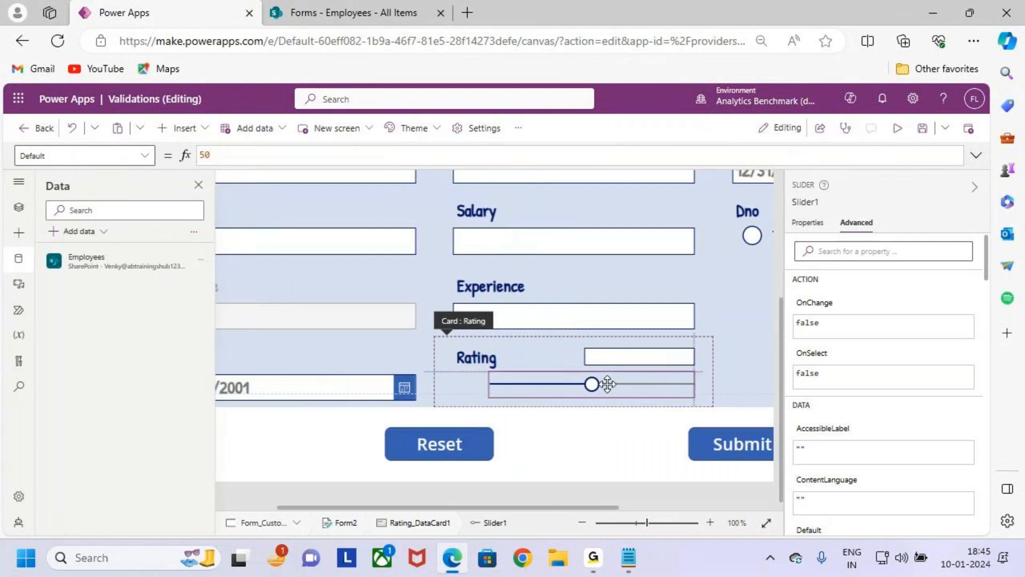
{"action": "scroll", "coordinate": [609, 399], "scroll_direction": "down", "scroll_amount": 4}
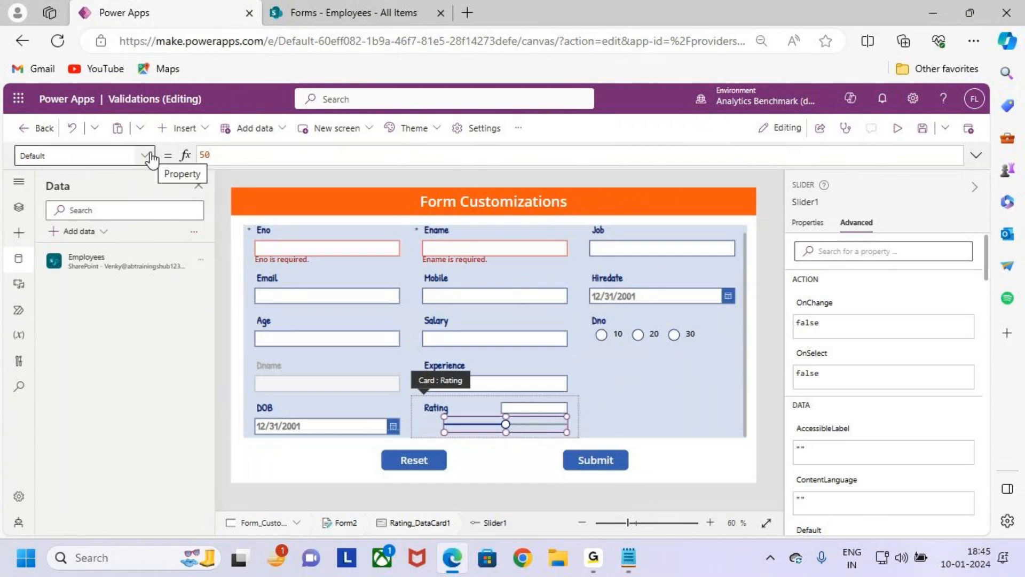
- Set the slider's Default property to Parent.Default
{"action": "left_click_drag", "start_coordinate": [244, 158], "coordinate": [198, 156]}
{"action": "key", "text": "BackSpace"}
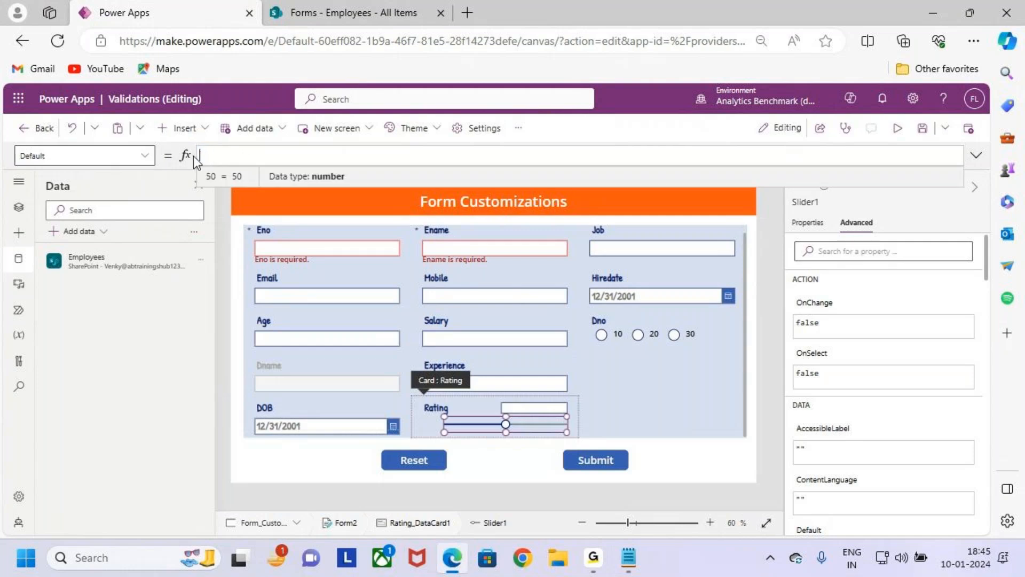
{"action": "type", "text": "pa"}
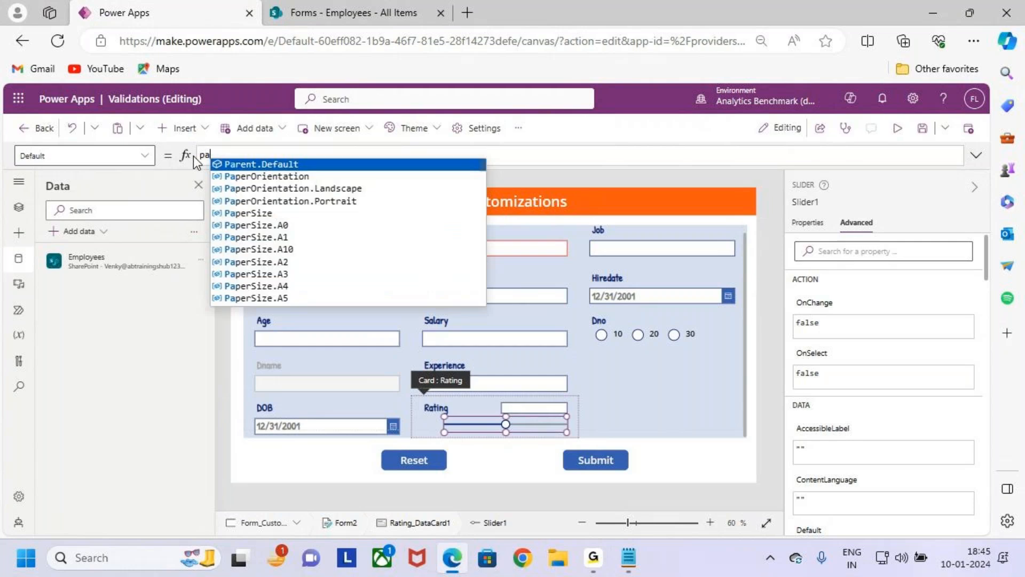
{"action": "type", "text": "re"}
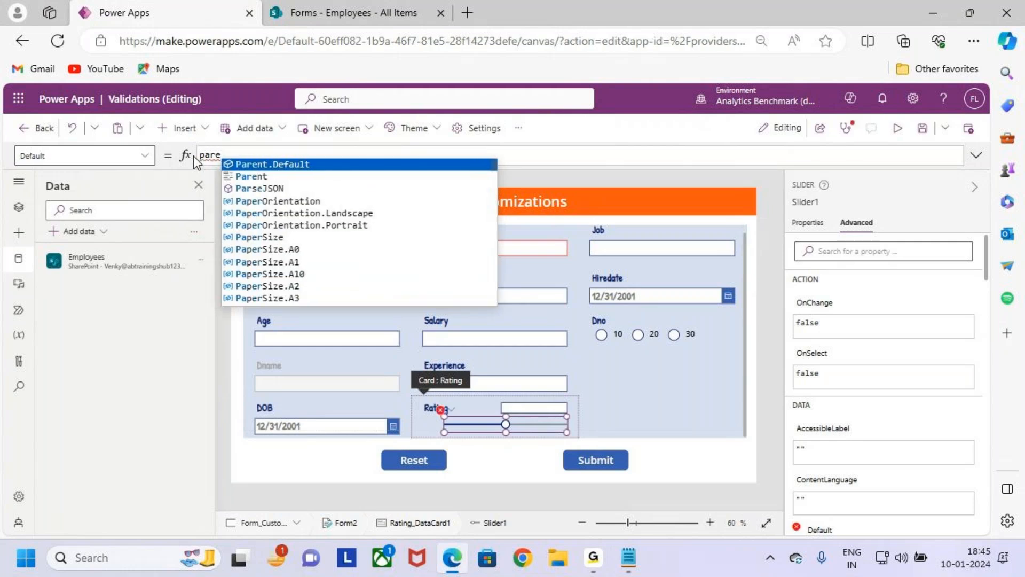
{"action": "key", "text": "Tab"}
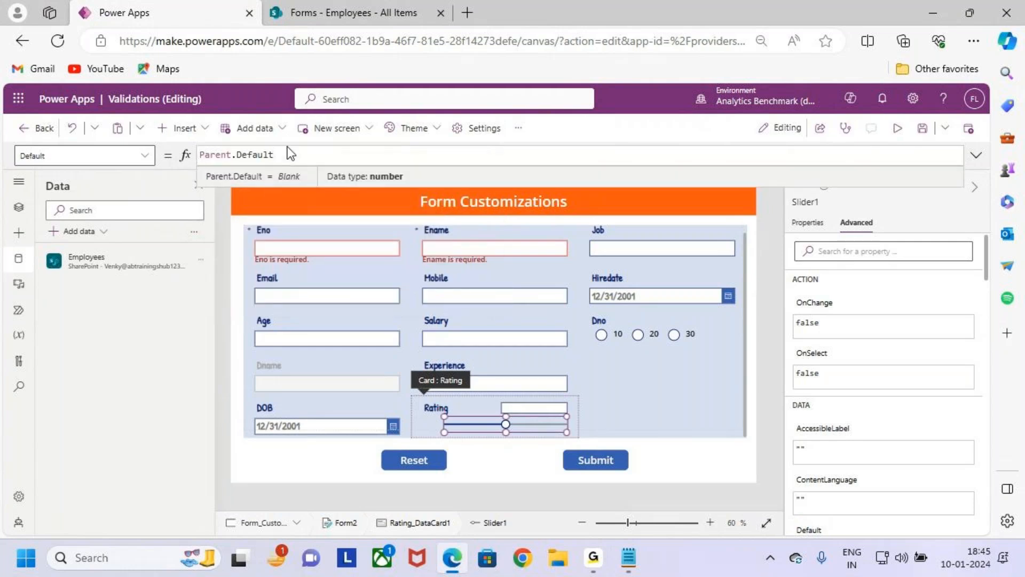
{"action": "mouse_move", "coordinate": [439, 410]}
{"action": "left_mouse_down"}
{"action": "mouse_move", "coordinate": [540, 435]}
{"action": "mouse_move", "coordinate": [630, 405]}
{"action": "mouse_move", "coordinate": [607, 418]}
{"action": "left_mouse_up"}
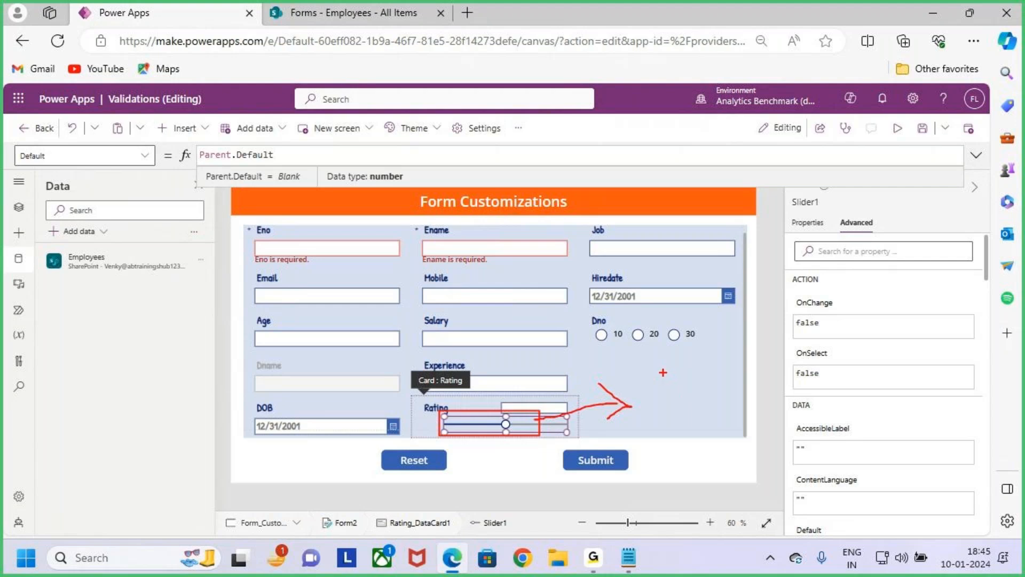
{"action": "key", "text": "Escape"}
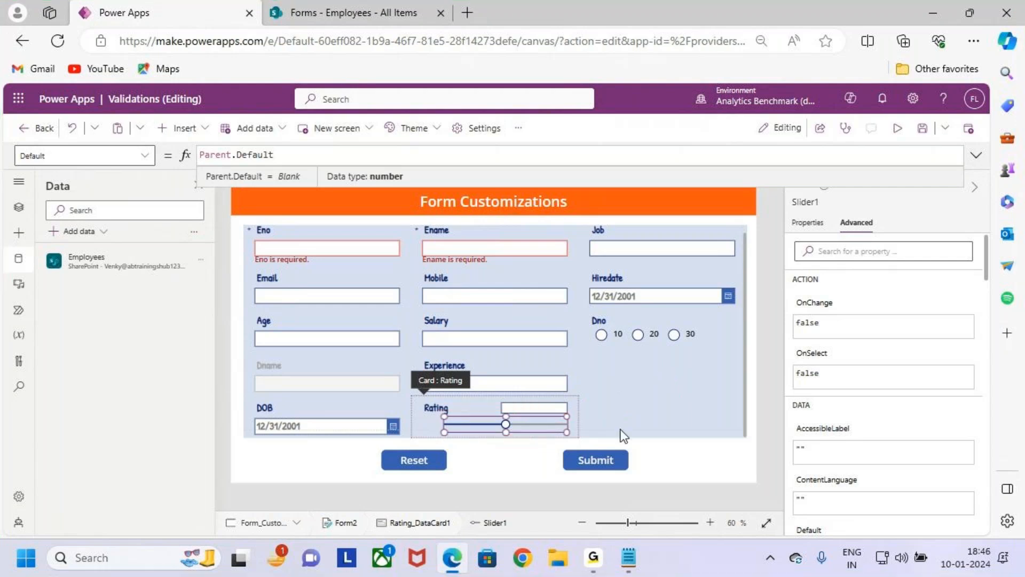
{"action": "key", "text": "Home"}
{"action": "key", "text": "ctrl+2"}
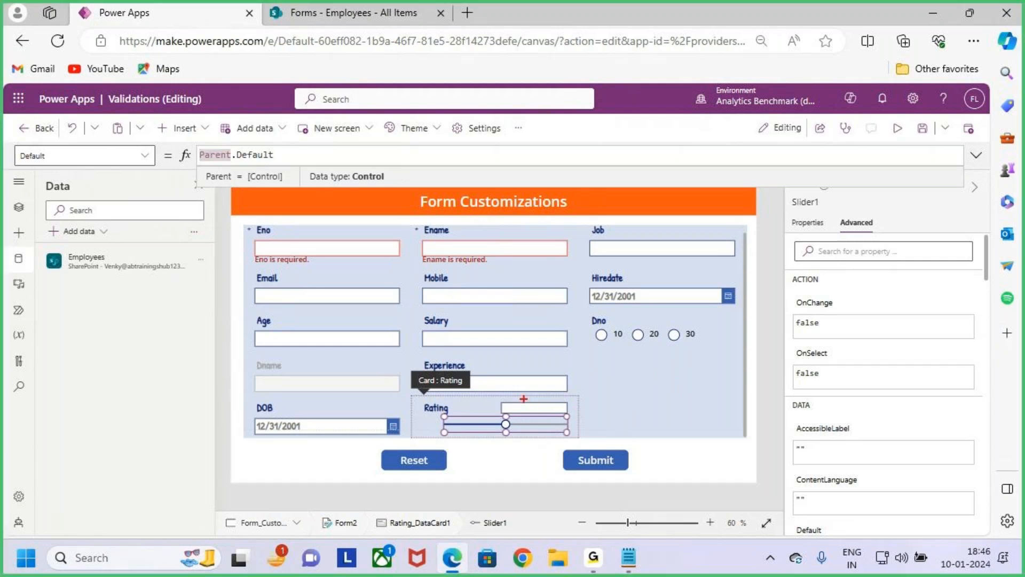
{"action": "key", "text": "Escape"}
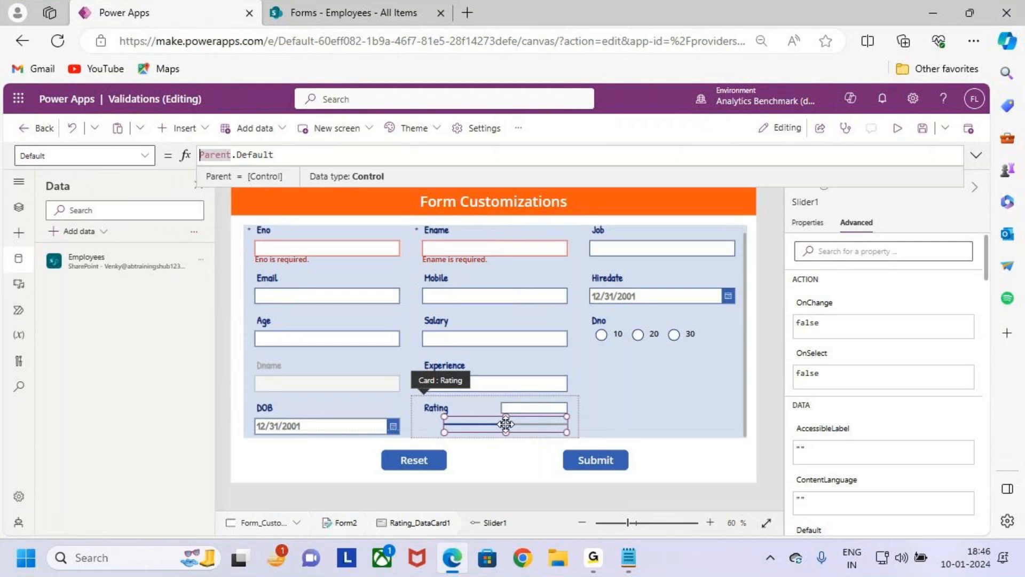
- Preview the app to check the slider in the Rating card, and return to editing
{"action": "left_click", "coordinate": [902, 132]}
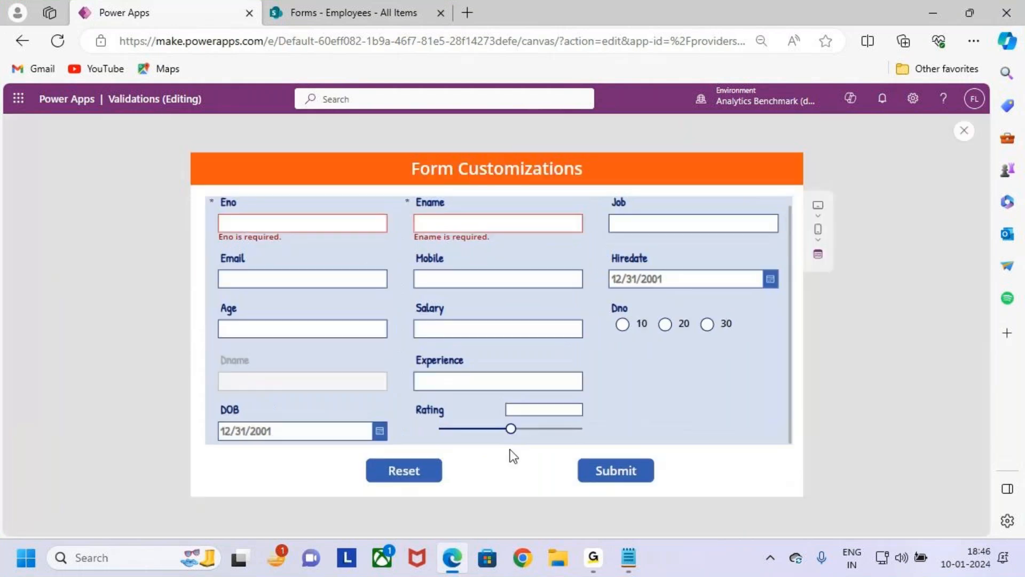
{"action": "mouse_move", "coordinate": [514, 430]}
{"action": "left_click", "coordinate": [964, 131]}
{"action": "left_click", "coordinate": [633, 369]}
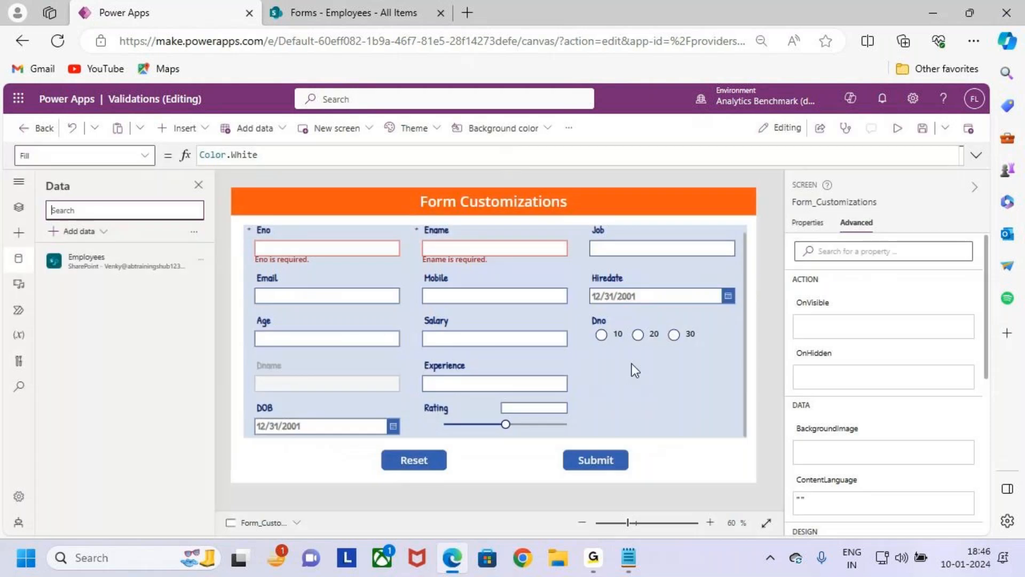
{"action": "key", "text": "ctrl+2"}
{"action": "left_click_drag", "start_coordinate": [444, 421], "coordinate": [444, 423]}
{"action": "key", "text": "Escape"}
- Change the Rating slider's Default formula to Coalesce(Parent.Default,0)
{"action": "left_click", "coordinate": [483, 425]}
{"action": "left_click", "coordinate": [483, 423]}
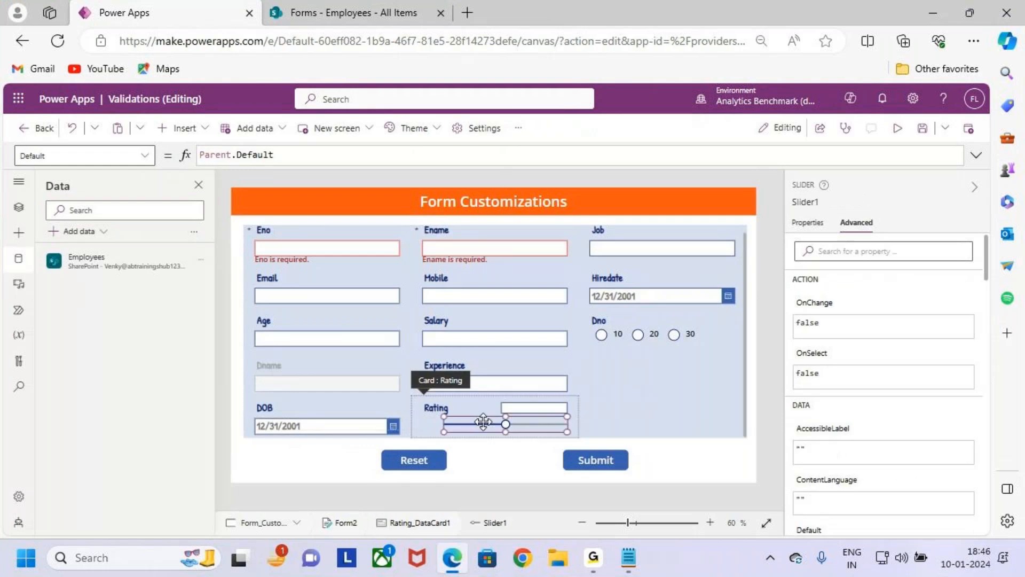
{"action": "left_click", "coordinate": [288, 160]}
{"action": "key", "text": "Home"}
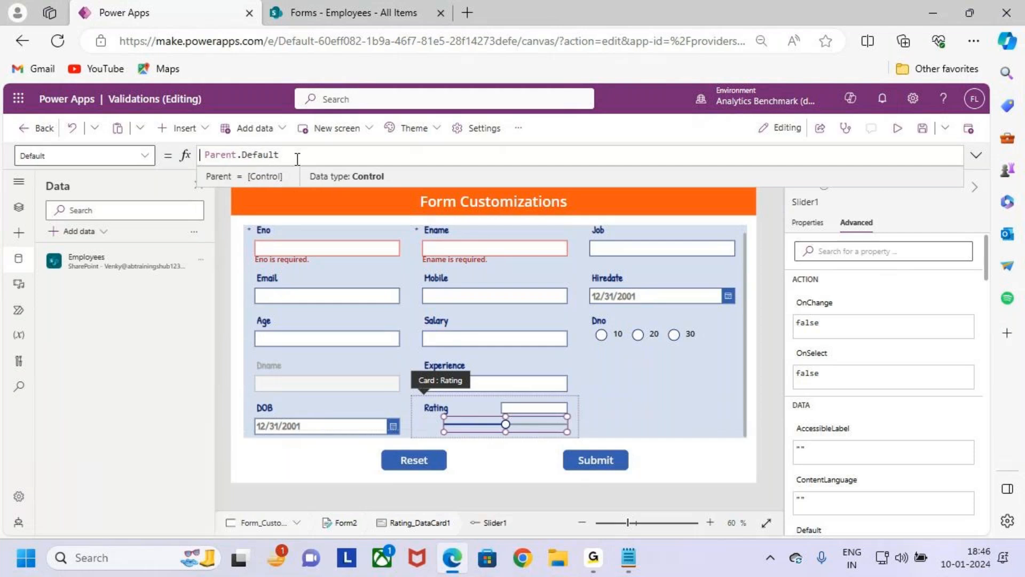
{"action": "type", "text": "Coalesce"}
{"action": "key", "text": "BackSpace"}
{"action": "type", "text": "("}
{"action": "type", "text": ",0)"}
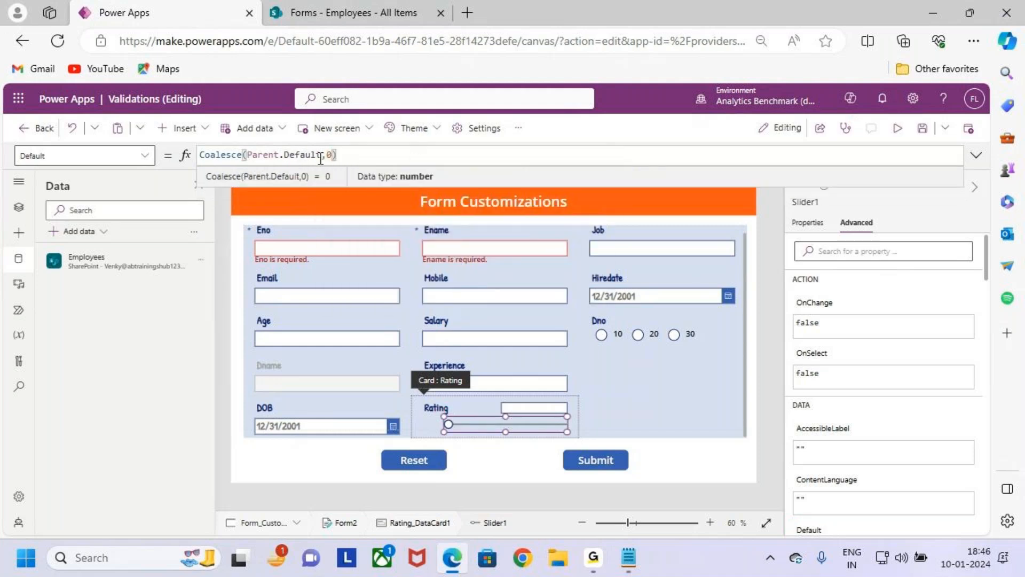
{"action": "key", "text": "ctrl+2"}
{"action": "left_click_drag", "start_coordinate": [452, 429], "coordinate": [452, 473]}
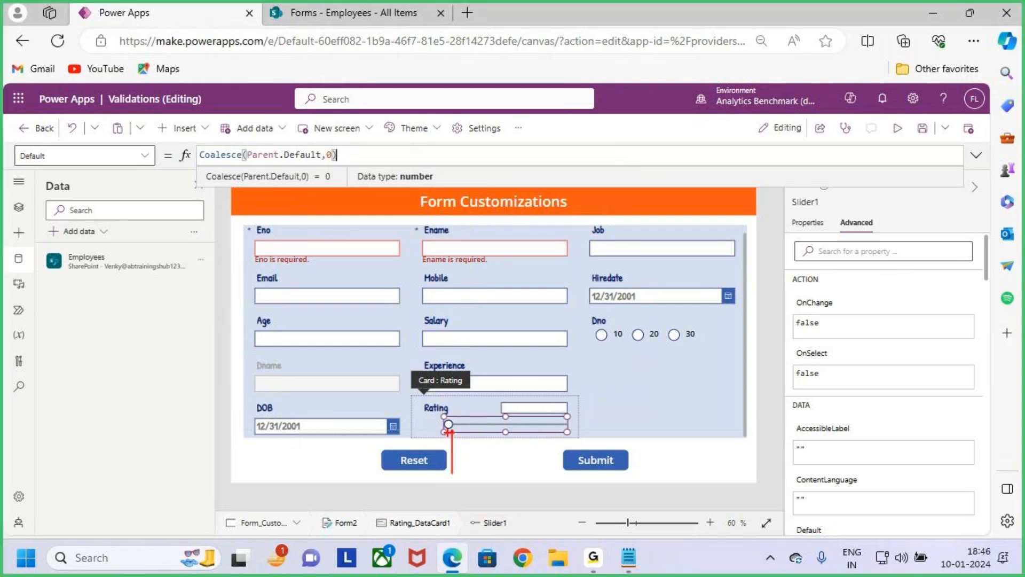
{"action": "key", "text": "Escape"}
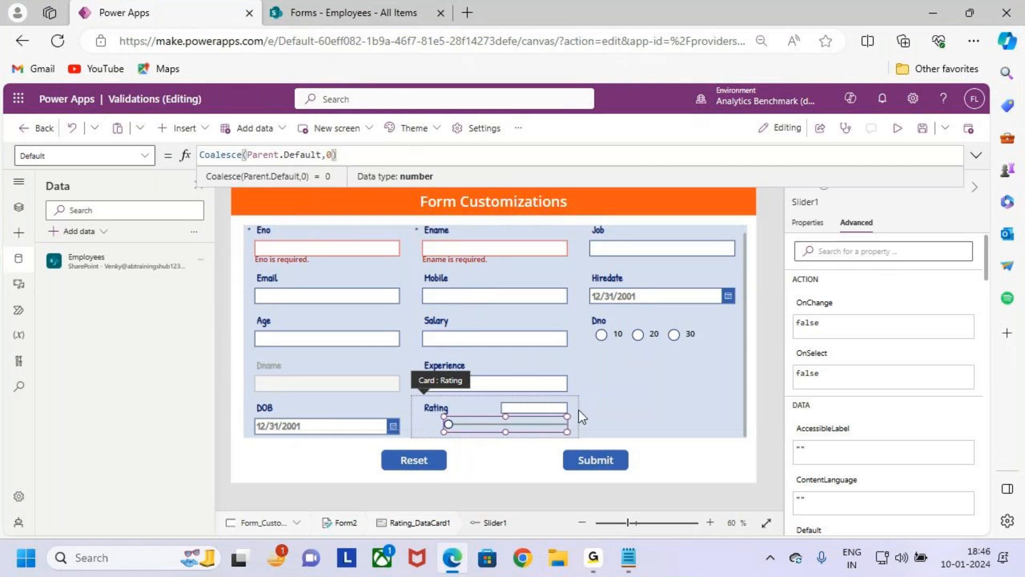
- Delete the text input from the Rating card and select the remaining slider
{"action": "left_click", "coordinate": [553, 408]}
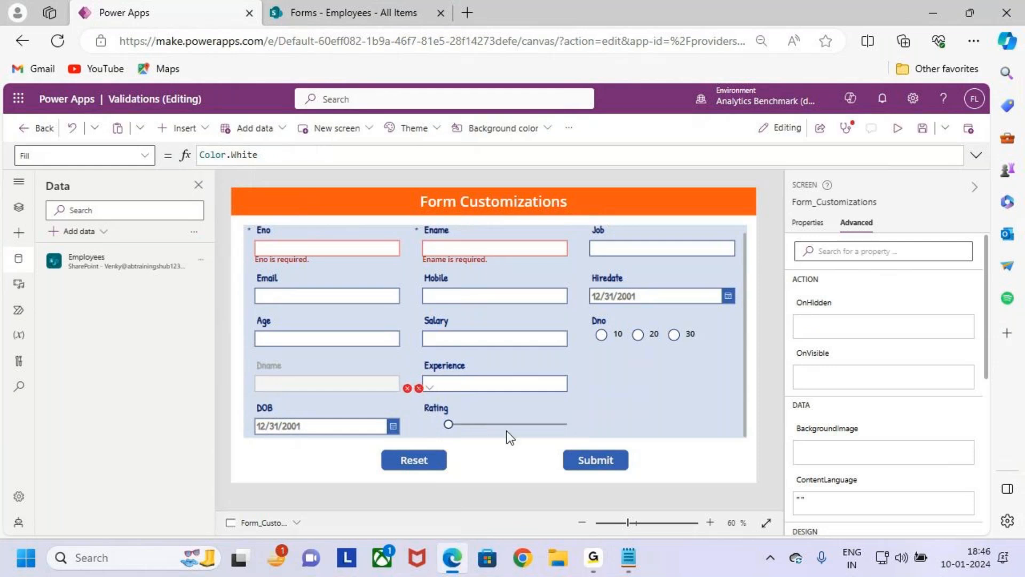
{"action": "left_click", "coordinate": [523, 424]}
{"action": "left_click", "coordinate": [523, 423]}
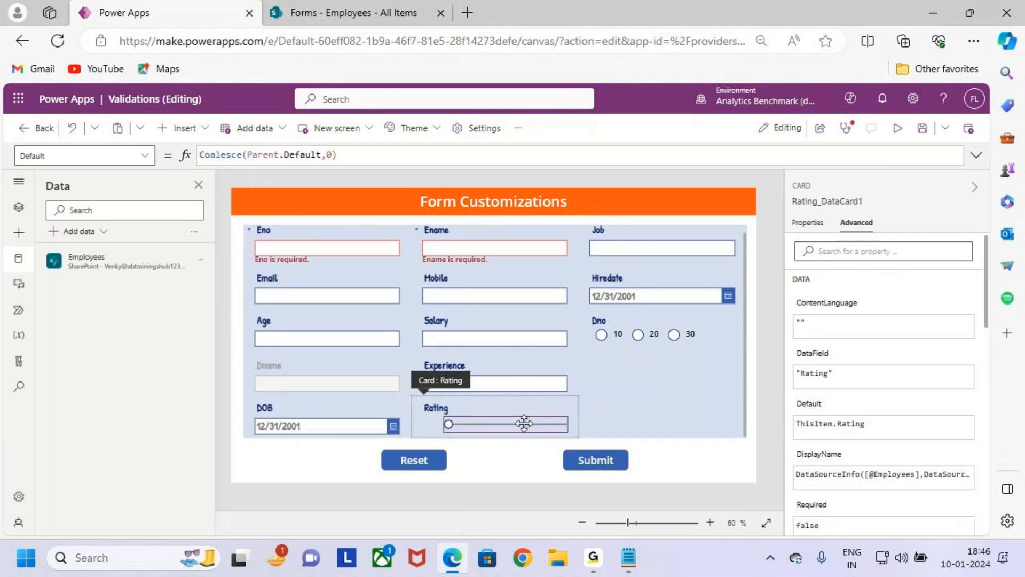
- Open the Rating card's faulty Update formula for editing and replace the DataCardValue28 reference with the slider's name, Slider1
{"action": "left_click", "coordinate": [828, 207]}
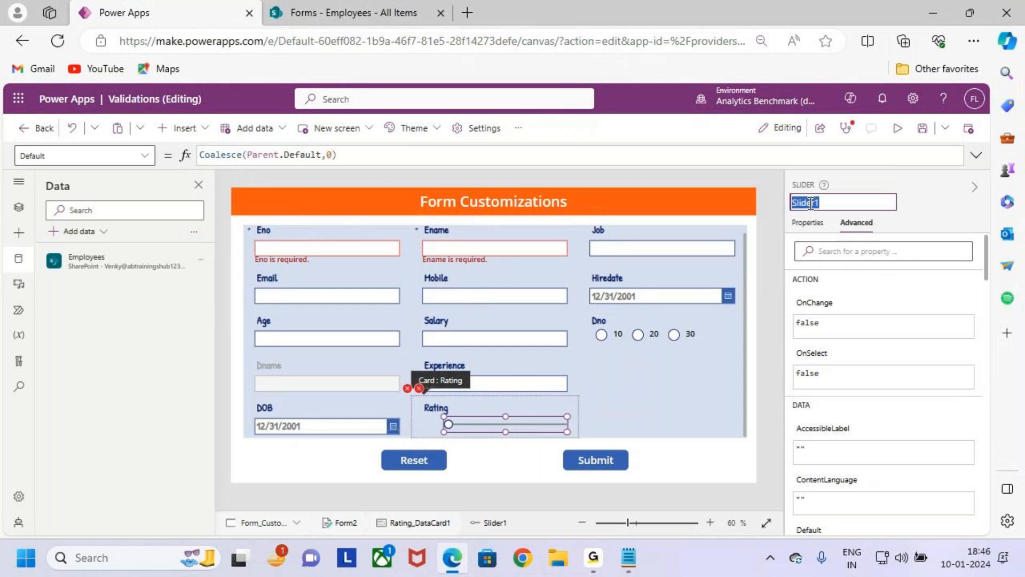
{"action": "left_click", "coordinate": [840, 203]}
{"action": "double_click", "coordinate": [872, 200]}
{"action": "left_click", "coordinate": [419, 388]}
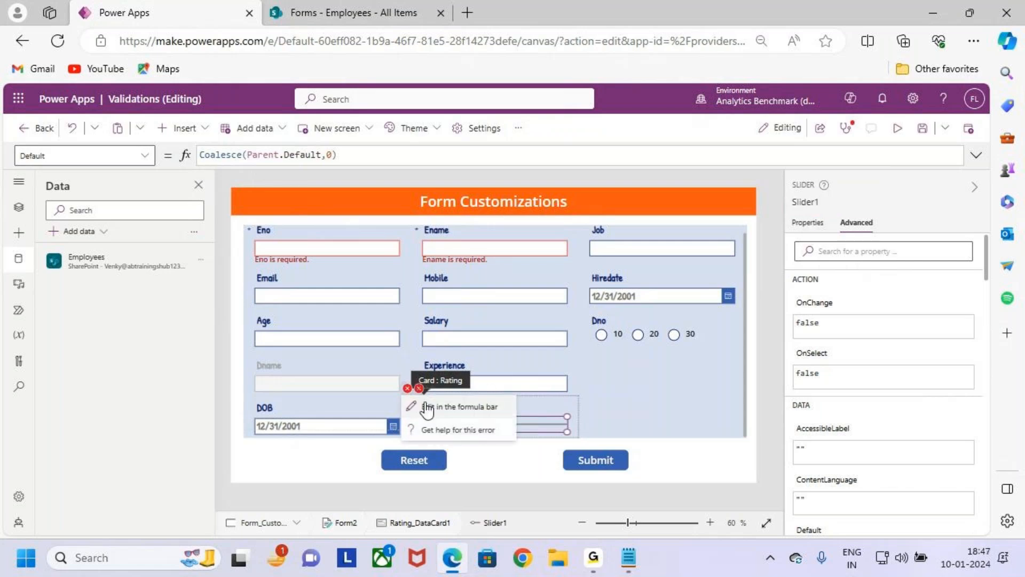
{"action": "left_click", "coordinate": [427, 409]}
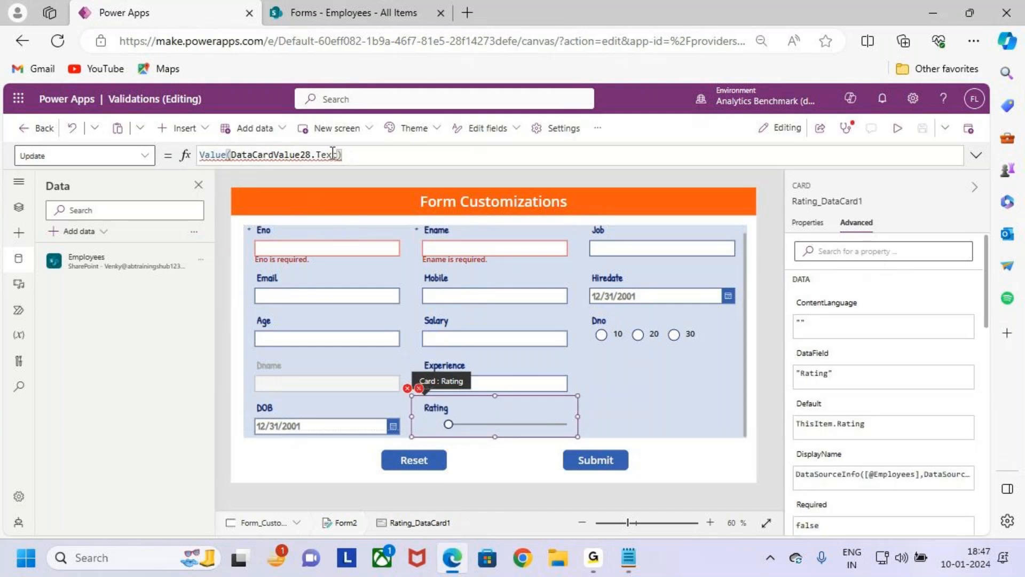
{"action": "double_click", "coordinate": [285, 156]}
{"action": "type", "text": "Slider1"}
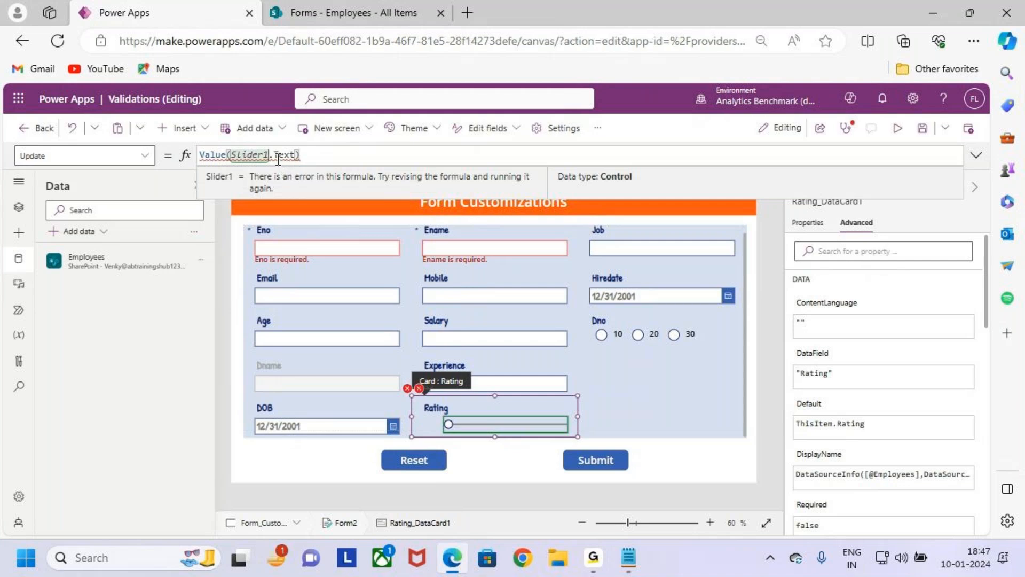
- Change the property after Slider1 in the Rating card's Update formula to make it Value(Slider1.Value)
{"action": "mouse_move", "coordinate": [277, 154]}
{"action": "left_click_drag", "start_coordinate": [275, 155], "coordinate": [293, 155]}
{"action": "key", "text": "BackSpace"}
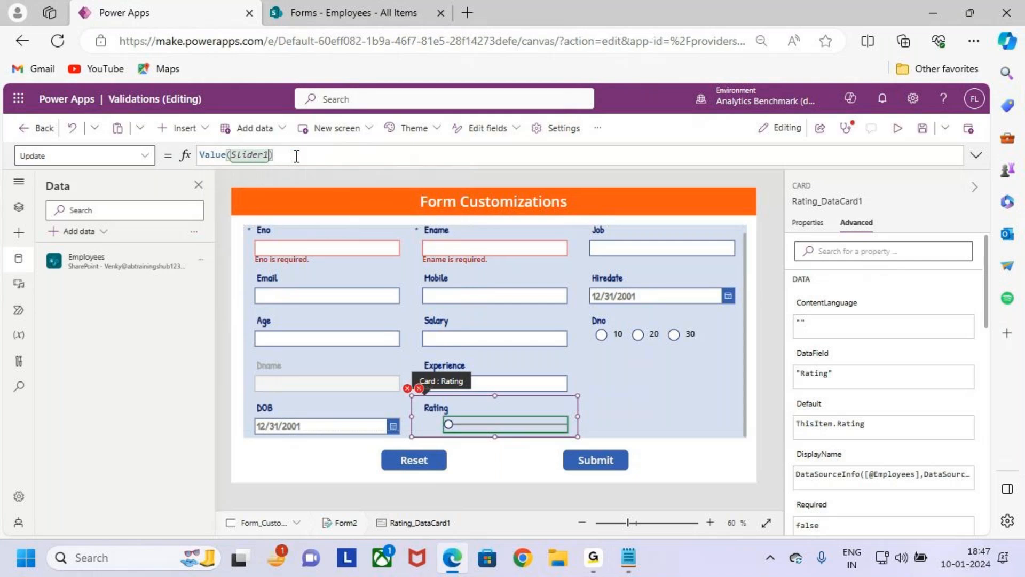
{"action": "type", "text": "Value"}
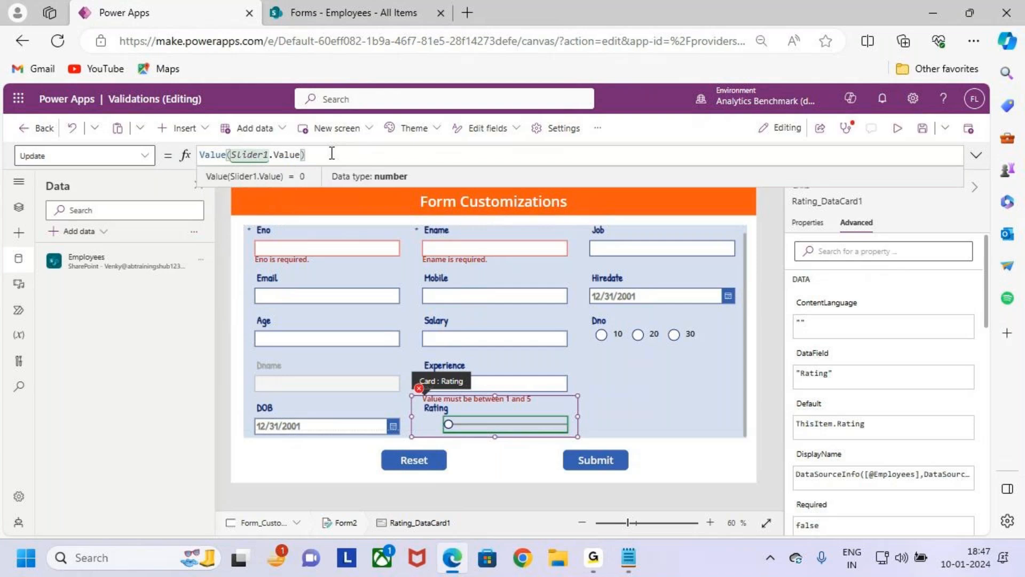
- Correct the Rating error message's Y formula to Slider1.Y + Slider1.Height and save the app
{"action": "left_click", "coordinate": [425, 388]}
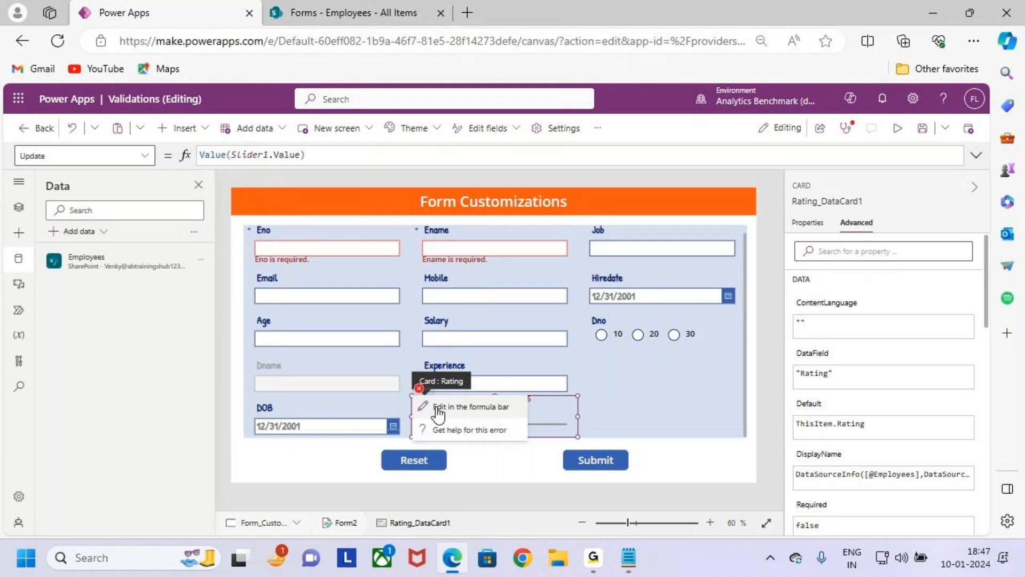
{"action": "left_click", "coordinate": [438, 409]}
{"action": "double_click", "coordinate": [250, 155]}
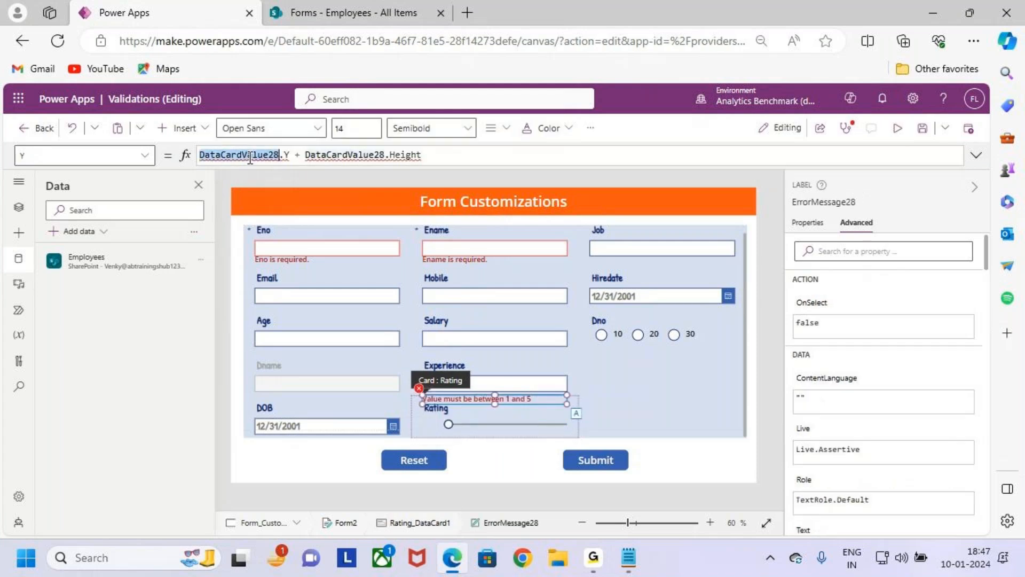
{"action": "type", "text": "Slider1"}
{"action": "double_click", "coordinate": [305, 155]}
{"action": "type", "text": "Slider1"}
{"action": "left_click", "coordinate": [350, 155]}
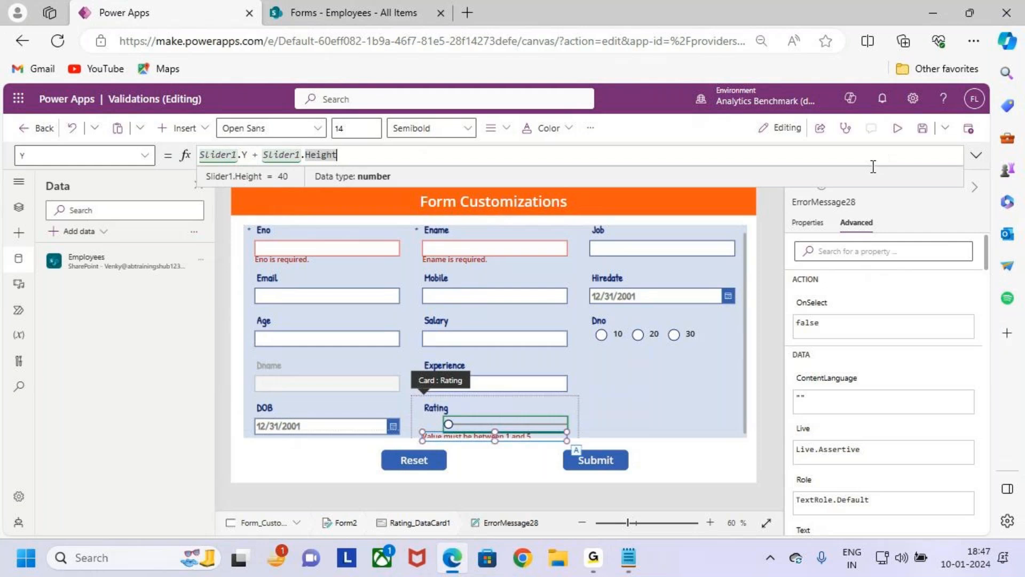
{"action": "left_click", "coordinate": [924, 129]}
- Preview the app, move the Rating slider to its maximum to check the range validation, and return to editing
{"action": "left_click", "coordinate": [897, 129]}
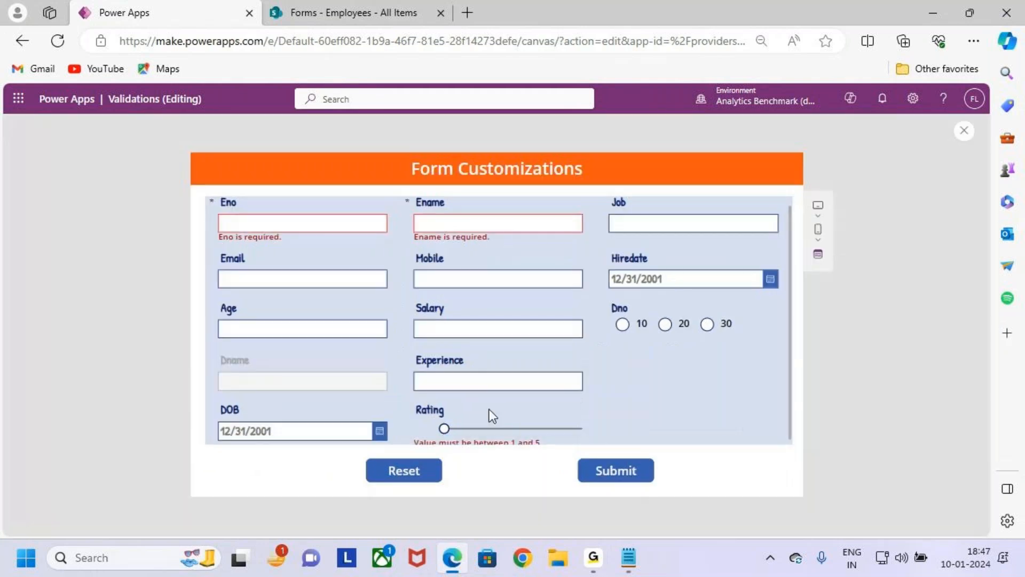
{"action": "mouse_move", "coordinate": [448, 430]}
{"action": "left_click_drag", "start_coordinate": [454, 433], "coordinate": [592, 433]}
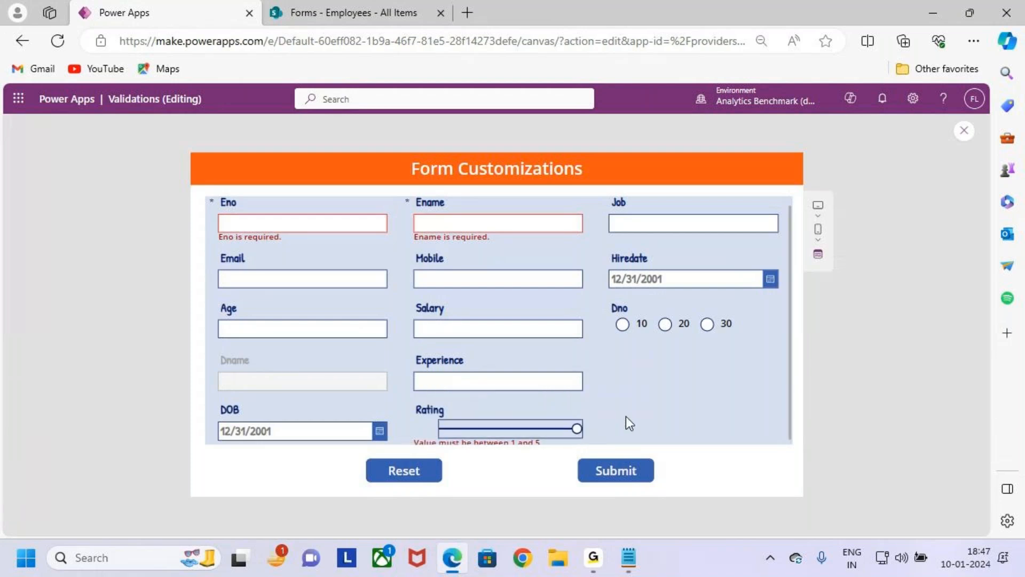
{"action": "key", "text": "ctrl+2"}
{"action": "mouse_move", "coordinate": [663, 376]}
{"action": "left_mouse_down"}
{"action": "mouse_move", "coordinate": [663, 412]}
{"action": "mouse_move", "coordinate": [713, 394]}
{"action": "mouse_move", "coordinate": [747, 412]}
{"action": "left_mouse_up"}
{"action": "left_click_drag", "start_coordinate": [751, 372], "coordinate": [776, 370]}
{"action": "key", "text": "Escape"}
{"action": "key", "text": "Escape"}
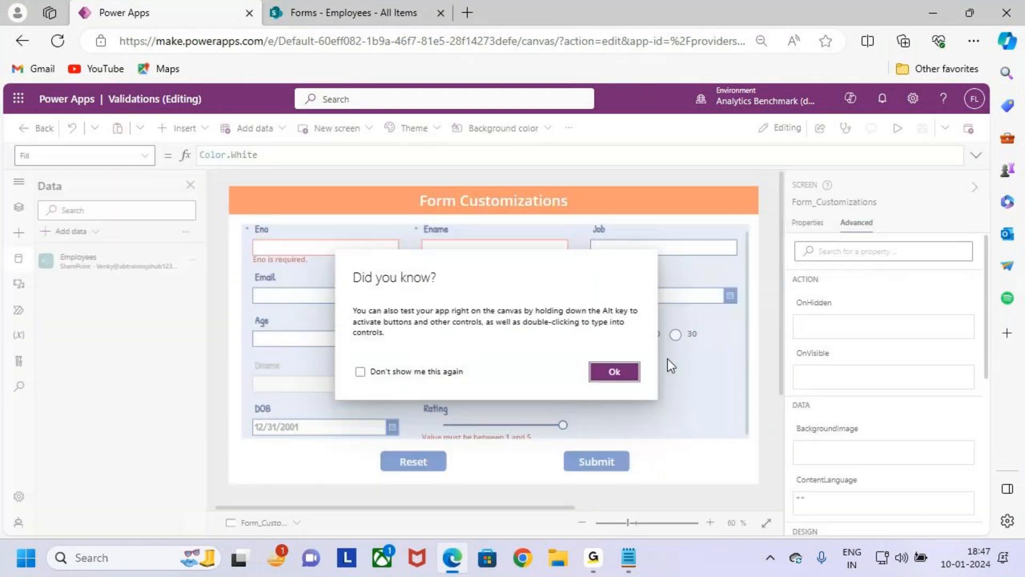
{"action": "left_click", "coordinate": [614, 371]}
- Set the Rating slider's maximum value to 5 and save the app
{"action": "left_click", "coordinate": [559, 423]}
{"action": "left_click", "coordinate": [553, 421]}
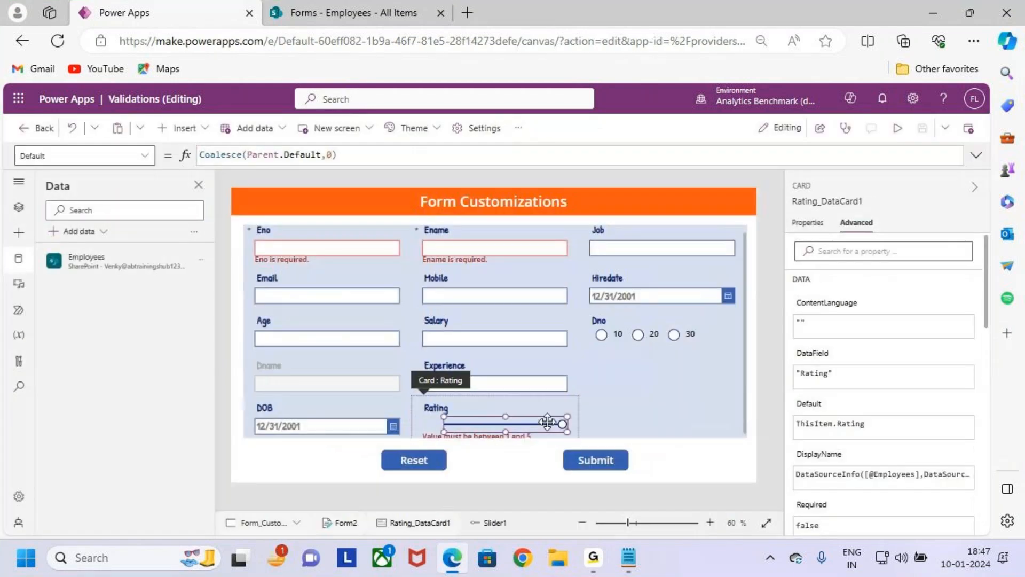
{"action": "left_click", "coordinate": [807, 222]}
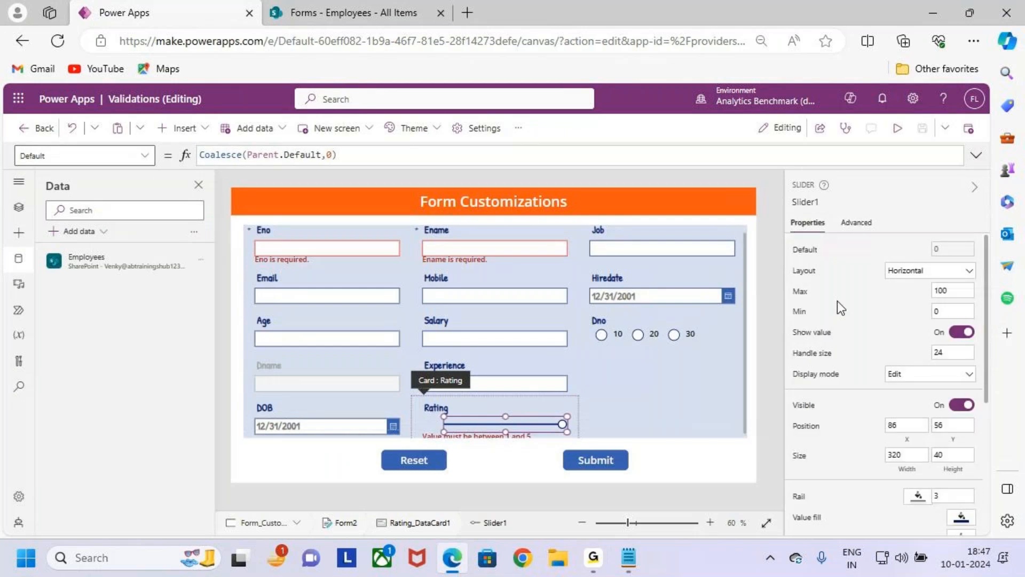
{"action": "key", "text": "ctrl+2"}
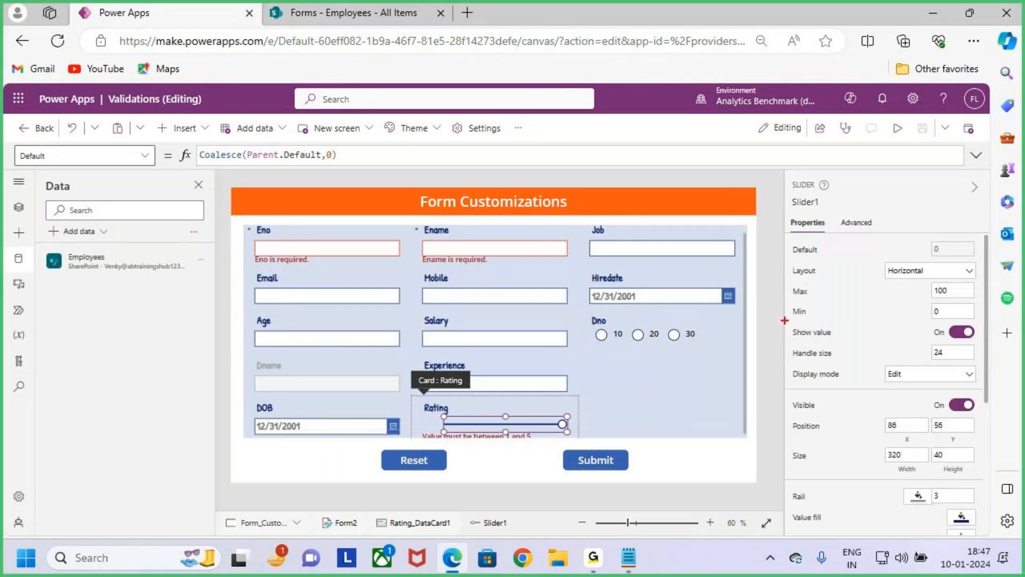
{"action": "key", "text": "Escape"}
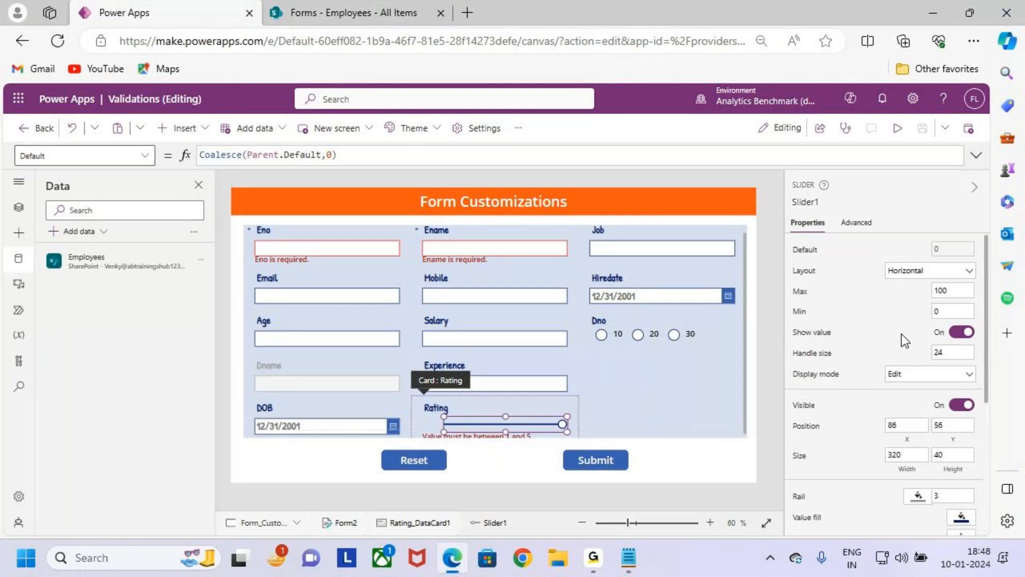
{"action": "left_click", "coordinate": [954, 310]}
{"action": "left_click", "coordinate": [935, 297]}
{"action": "type", "text": "5"}
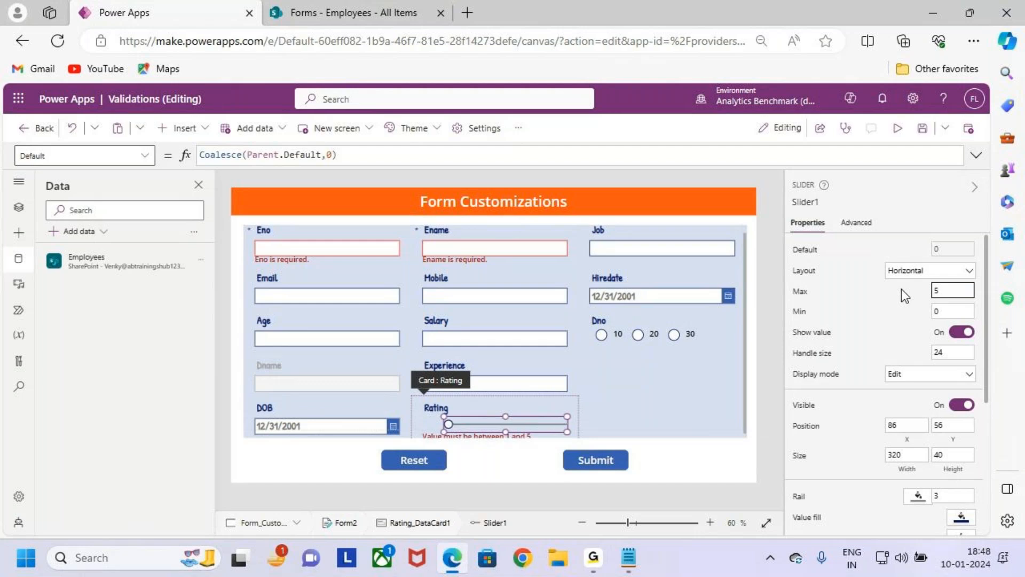
{"action": "left_click", "coordinate": [911, 128]}
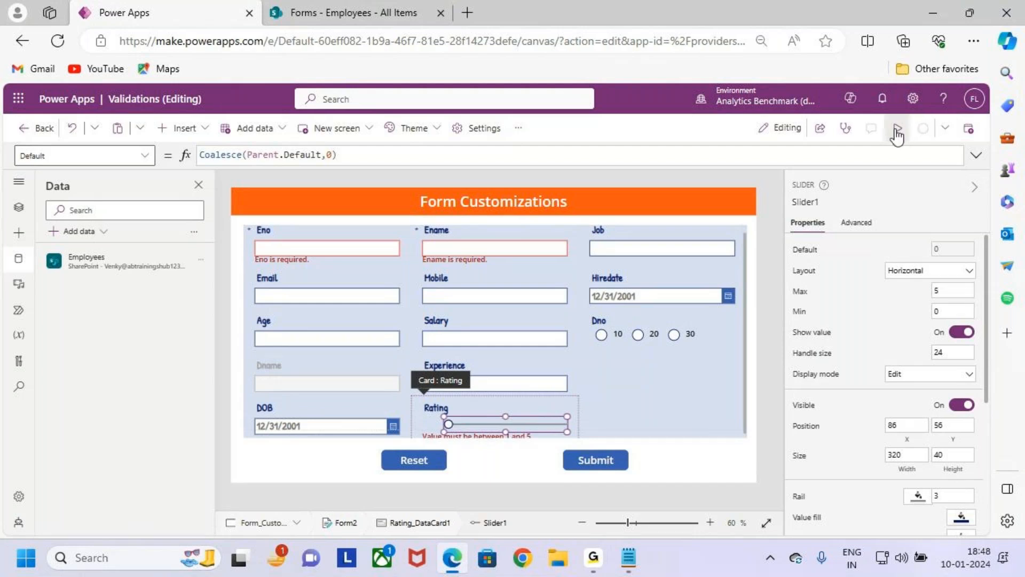
- Preview the app and test the Rating slider across its whole range, ending at the maximum
{"action": "left_click", "coordinate": [897, 132]}
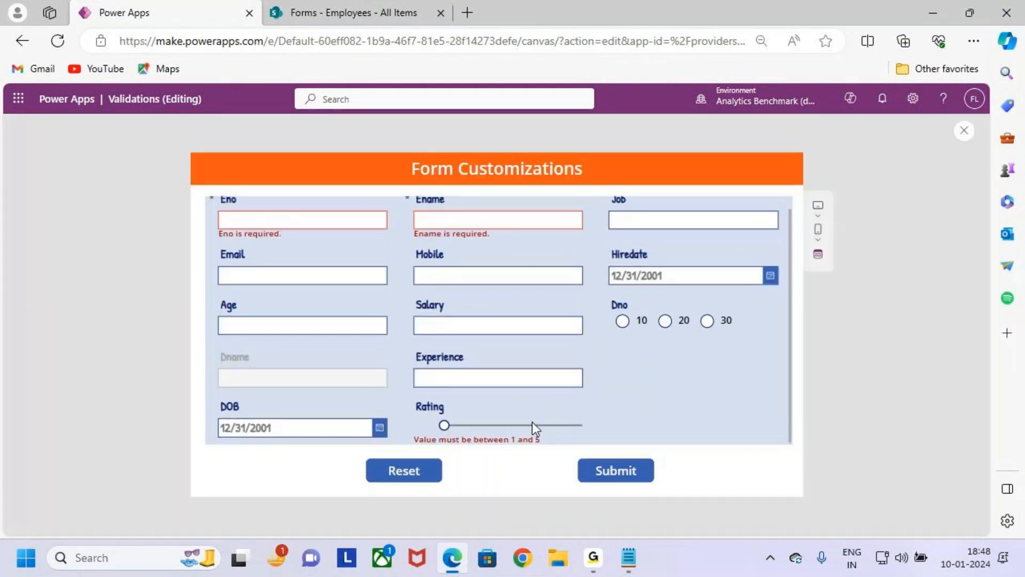
{"action": "left_click", "coordinate": [463, 426]}
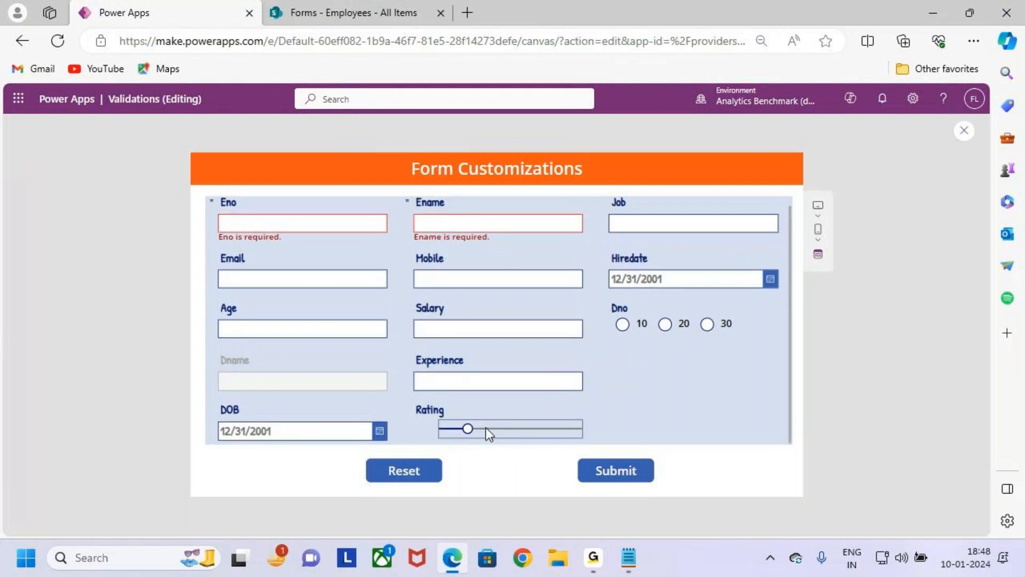
{"action": "left_click", "coordinate": [494, 429]}
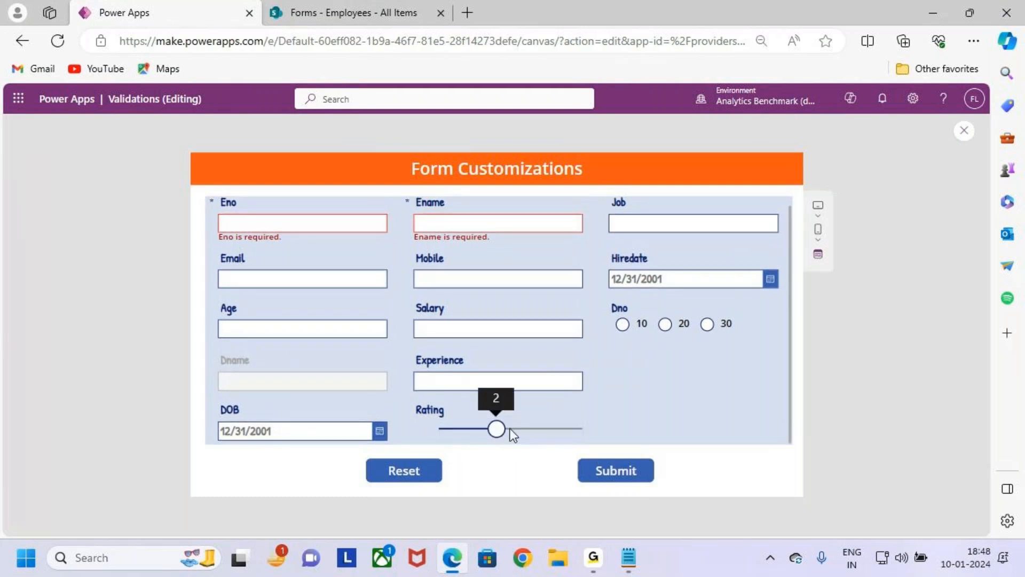
{"action": "left_click", "coordinate": [521, 430]}
{"action": "left_click", "coordinate": [554, 429]}
{"action": "left_click", "coordinate": [574, 429]}
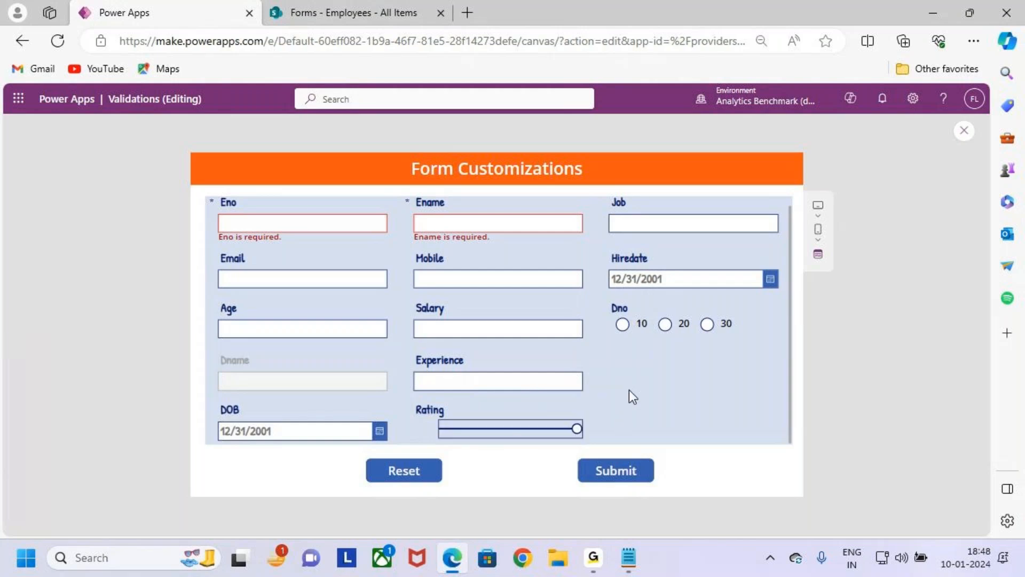
{"action": "left_click_drag", "start_coordinate": [578, 430], "coordinate": [443, 431]}
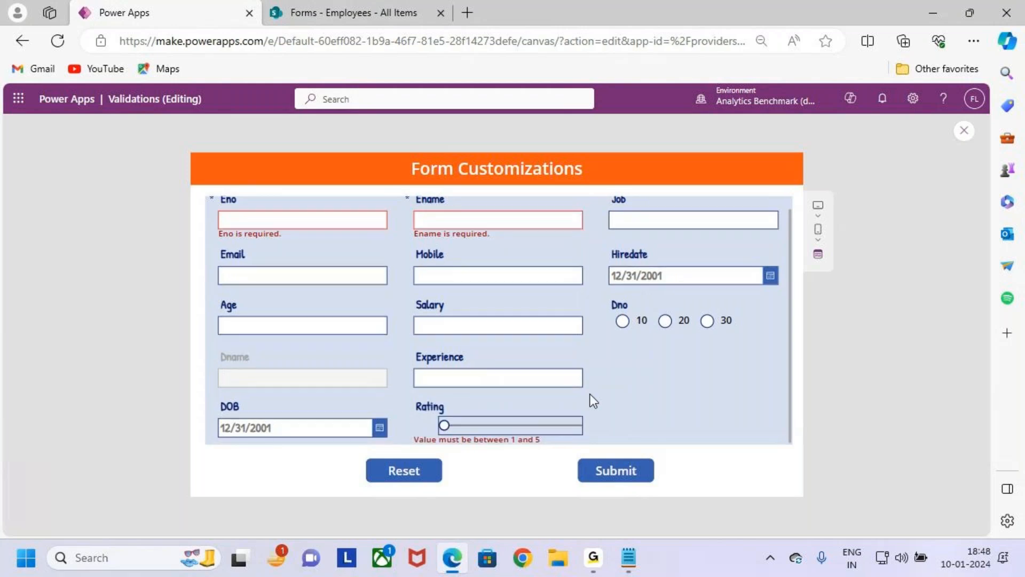
{"action": "left_click_drag", "start_coordinate": [445, 425], "coordinate": [619, 426]}
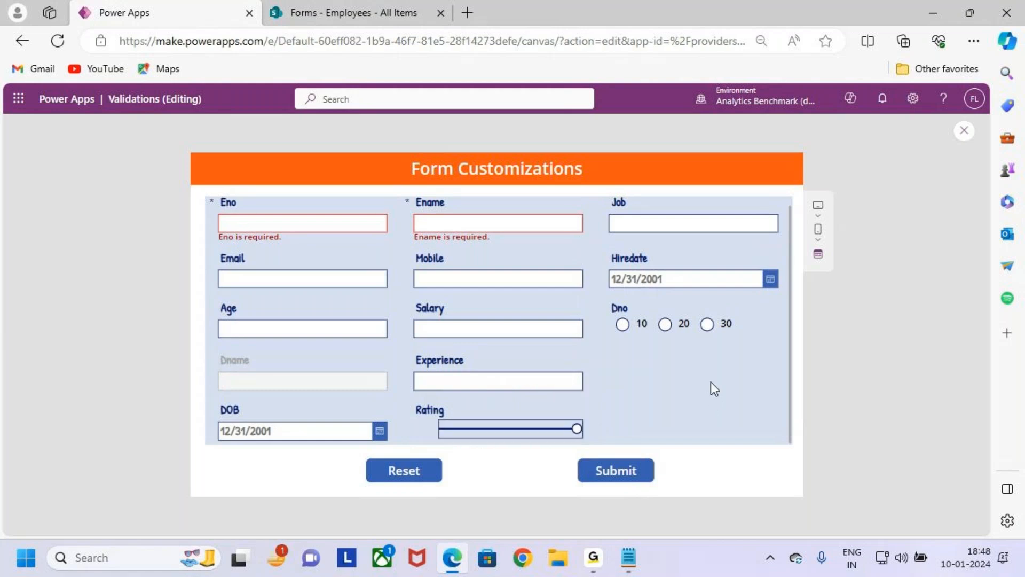
{"action": "key", "text": "ctrl+2"}
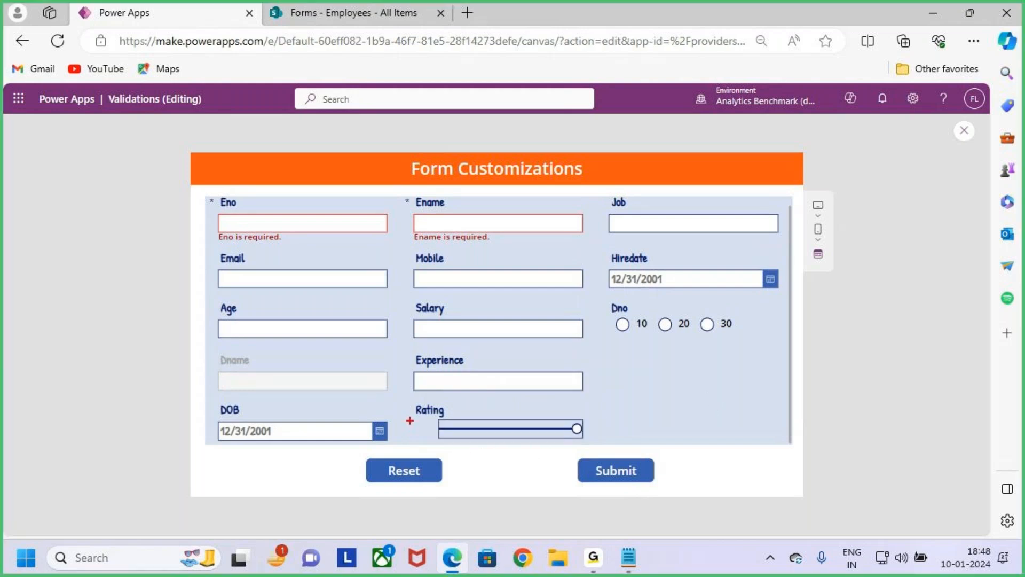
{"action": "left_click_drag", "start_coordinate": [407, 418], "coordinate": [436, 438]}
{"action": "left_click_drag", "start_coordinate": [579, 420], "coordinate": [589, 393]}
{"action": "left_click_drag", "start_coordinate": [417, 425], "coordinate": [434, 420]}
{"action": "left_click_drag", "start_coordinate": [541, 427], "coordinate": [545, 410]}
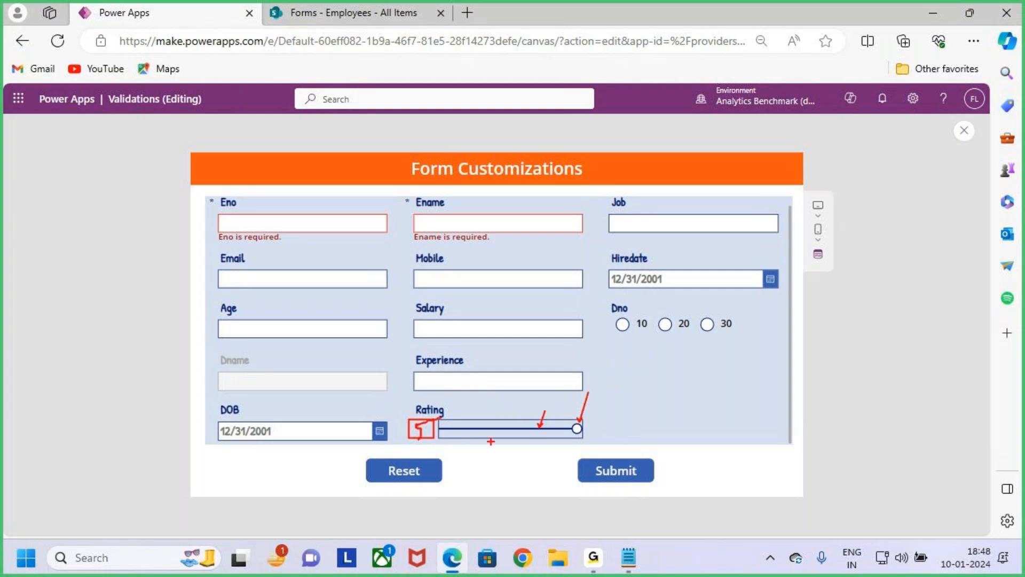
{"action": "key", "text": "Escape"}
{"action": "key", "text": "ctrl+2"}
{"action": "left_click_drag", "start_coordinate": [408, 419], "coordinate": [436, 445]}
{"action": "key", "text": "Escape"}
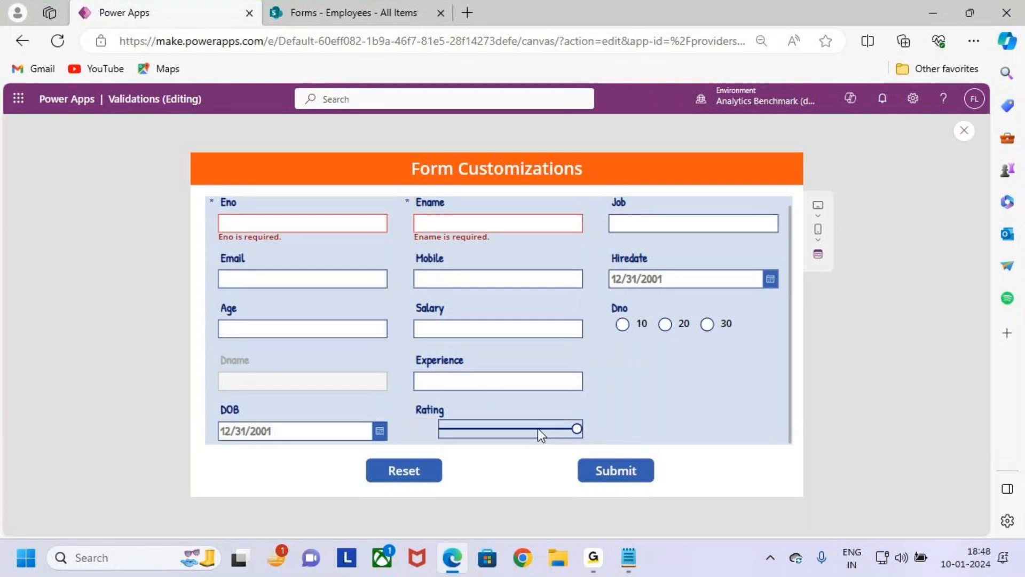
- Return to editing and insert a text label into the Rating card
{"action": "left_click", "coordinate": [964, 131]}
{"action": "left_click", "coordinate": [608, 373]}
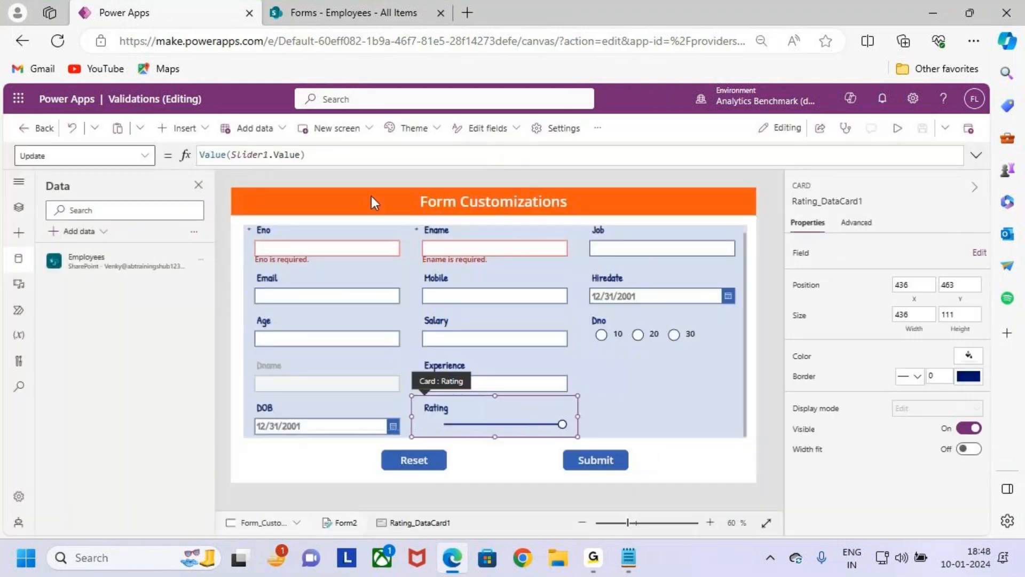
{"action": "left_click", "coordinate": [497, 417]}
{"action": "left_click", "coordinate": [497, 423]}
{"action": "left_click", "coordinate": [185, 128]}
{"action": "left_click", "coordinate": [277, 187]}
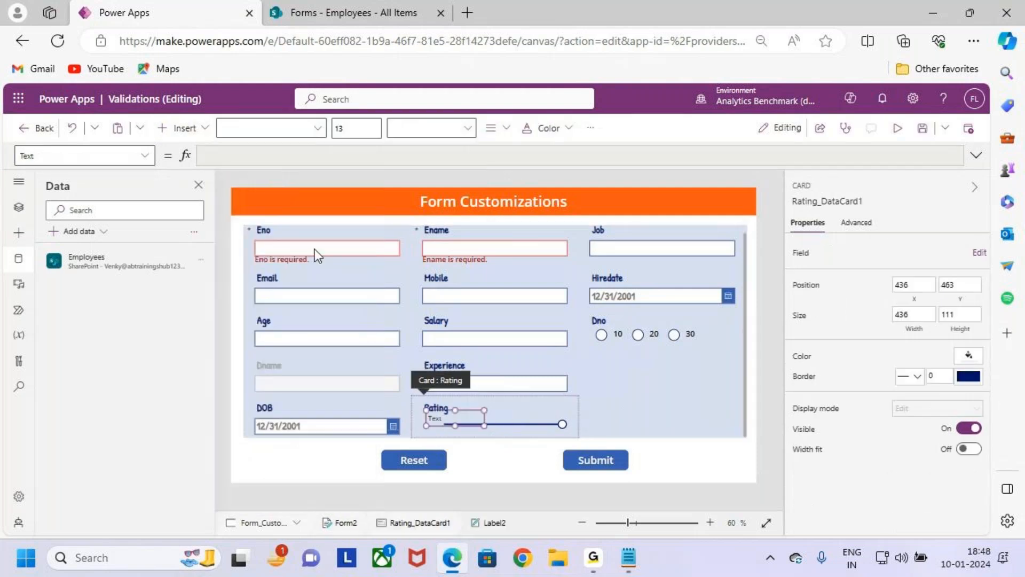
- Place the new label before the Rating slider at about X 13, Y 56, and resize it to about 60 by 40
{"action": "left_click_drag", "start_coordinate": [466, 424], "coordinate": [437, 425]}
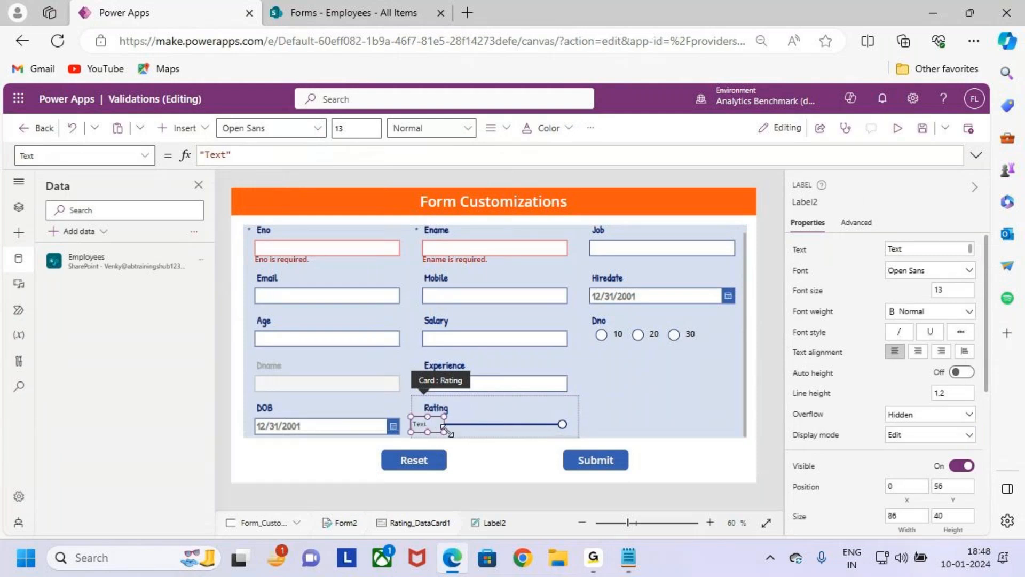
{"action": "scroll", "coordinate": [439, 421], "scroll_direction": "up", "scroll_amount": 5}
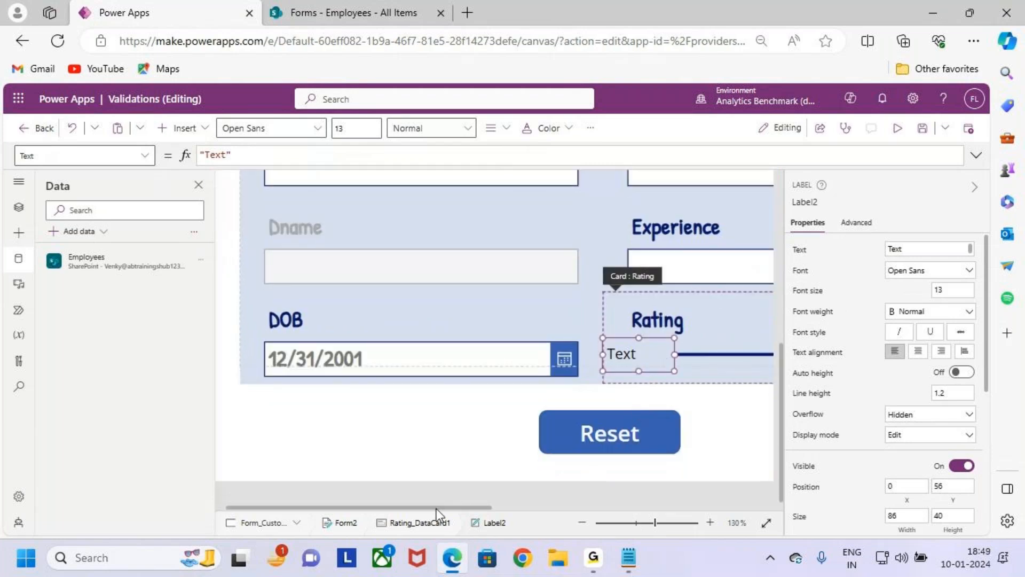
{"action": "left_click_drag", "start_coordinate": [437, 508], "coordinate": [492, 508]}
{"action": "left_click_drag", "start_coordinate": [562, 355], "coordinate": [553, 354]}
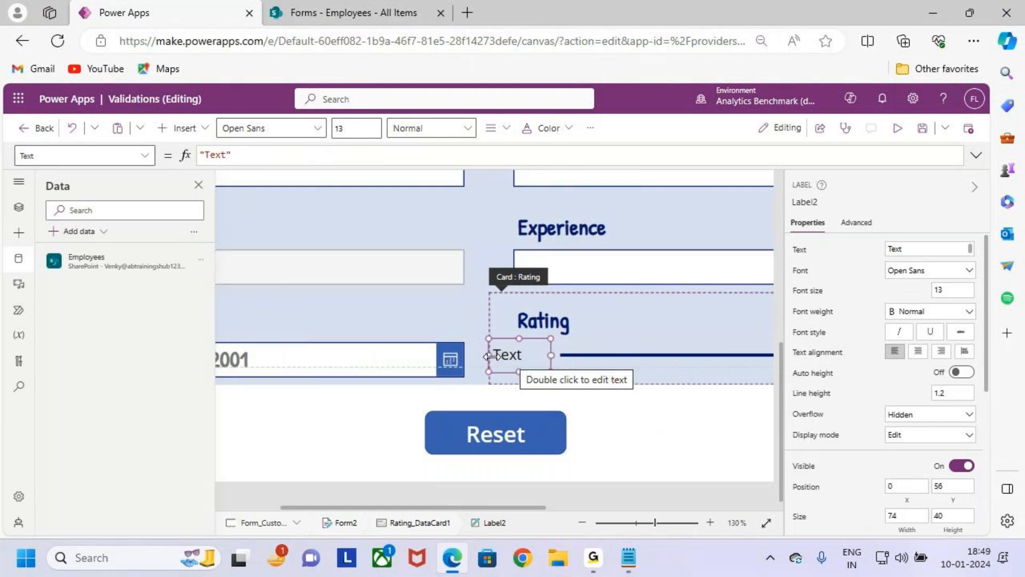
{"action": "left_click_drag", "start_coordinate": [490, 355], "coordinate": [500, 355]}
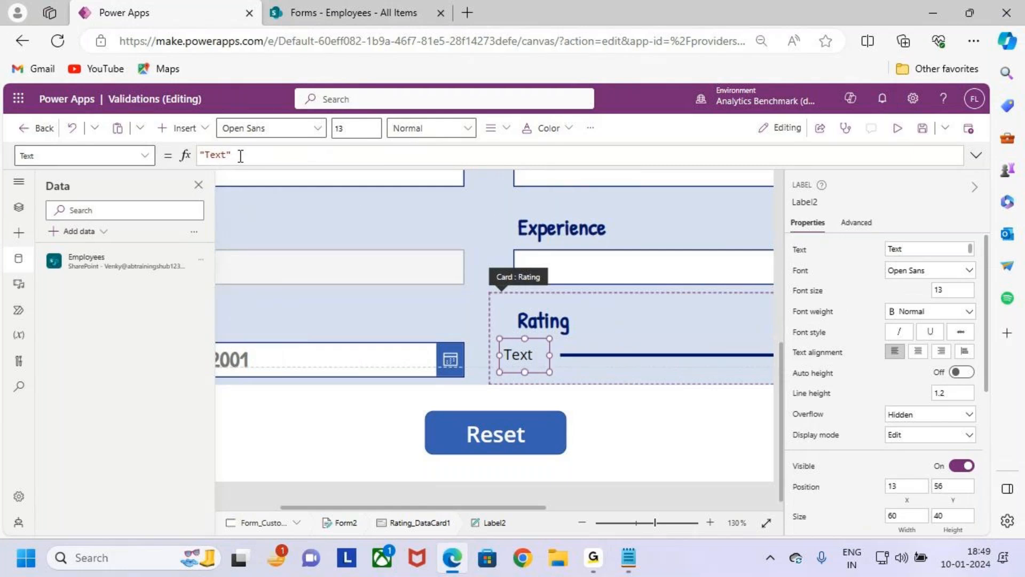
- Set the new label's Text formula to Slider1.Value
{"action": "left_click_drag", "start_coordinate": [242, 156], "coordinate": [182, 160]}
{"action": "key", "text": "BackSpace"}
{"action": "type", "text": "Slider1"}
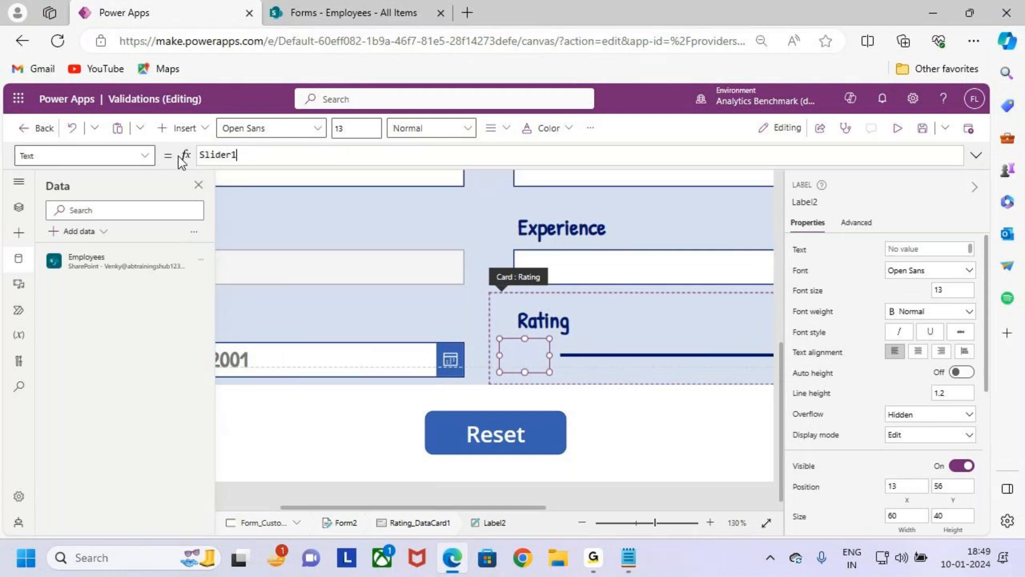
{"action": "type", "text": ".Value"}
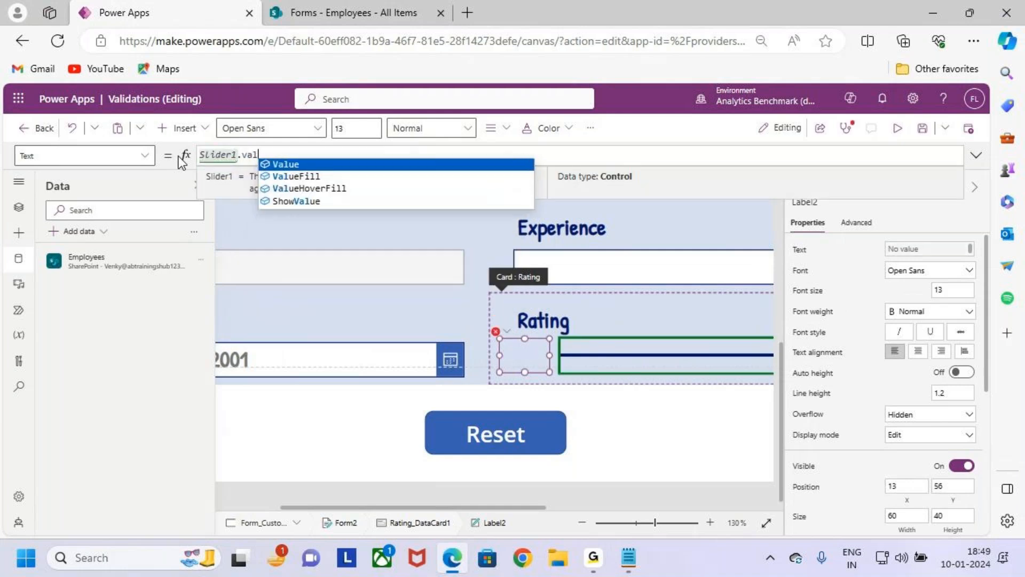
{"action": "key", "text": "Tab"}
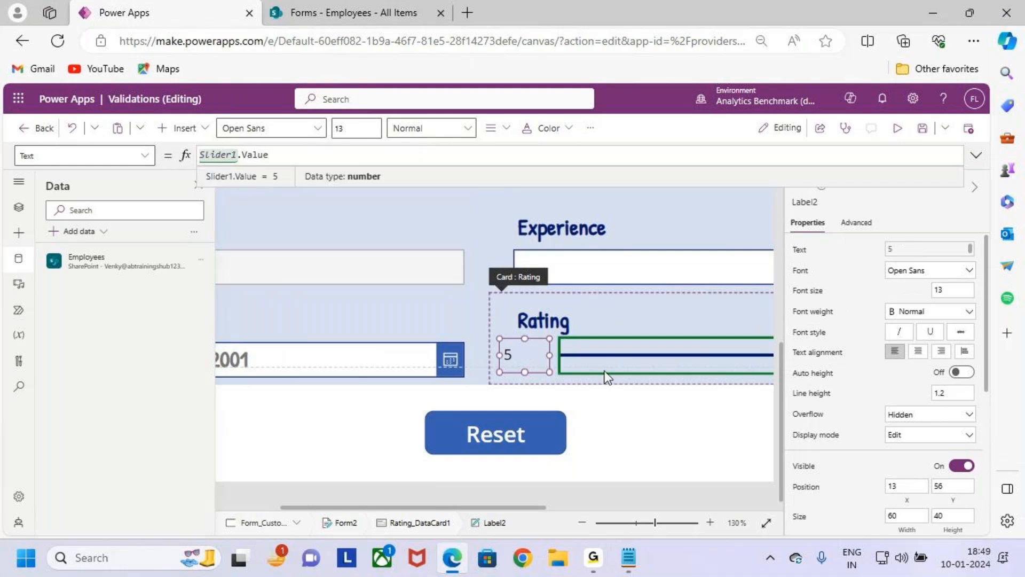
- Center the Rating value label's text, make it bold at font size 20, and save the app
{"action": "left_click", "coordinate": [490, 128]}
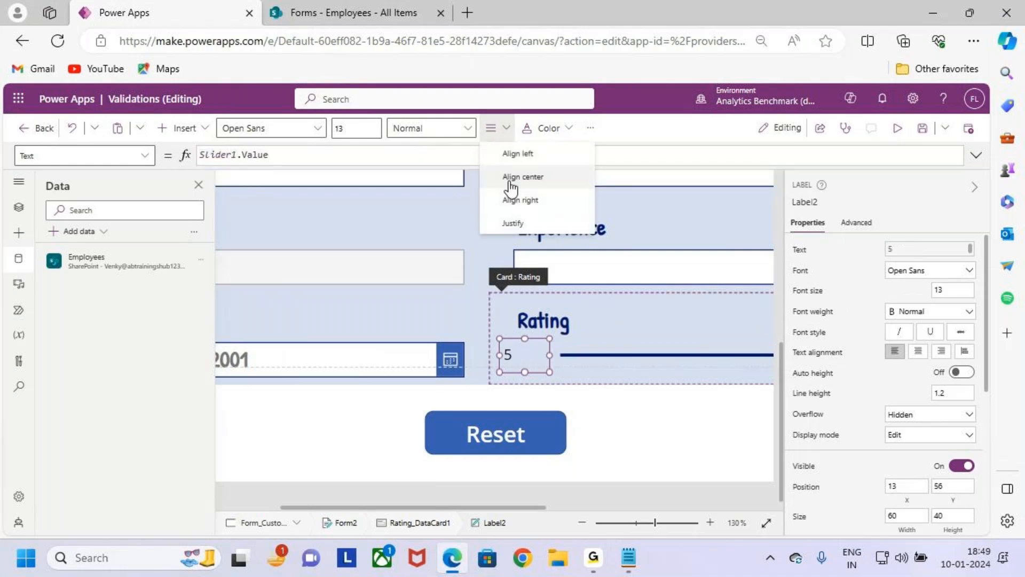
{"action": "left_click", "coordinate": [509, 176]}
{"action": "left_click", "coordinate": [419, 133]}
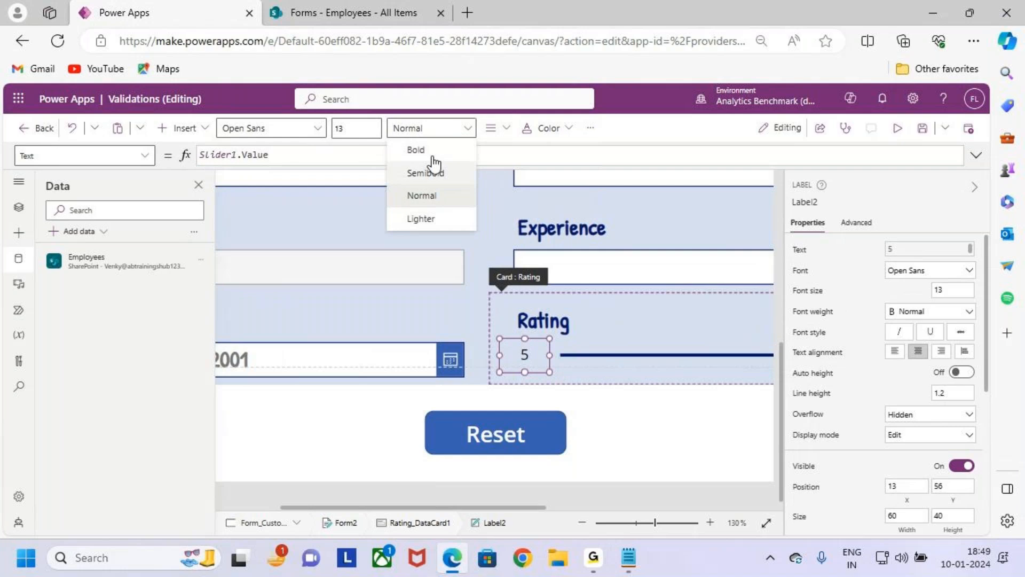
{"action": "left_click", "coordinate": [419, 147]}
{"action": "left_click", "coordinate": [346, 128]}
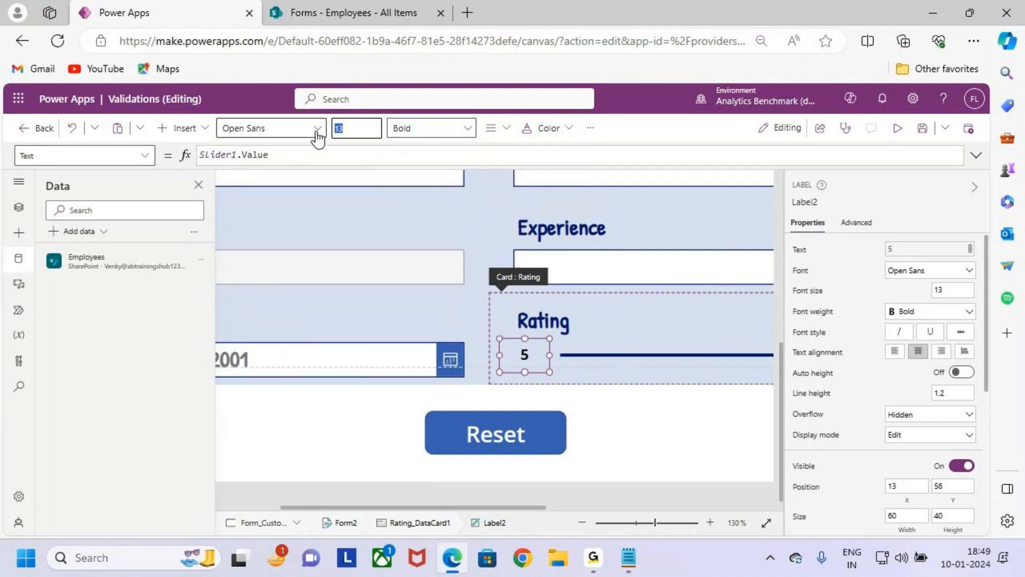
{"action": "type", "text": "20"}
{"action": "left_click", "coordinate": [921, 128]}
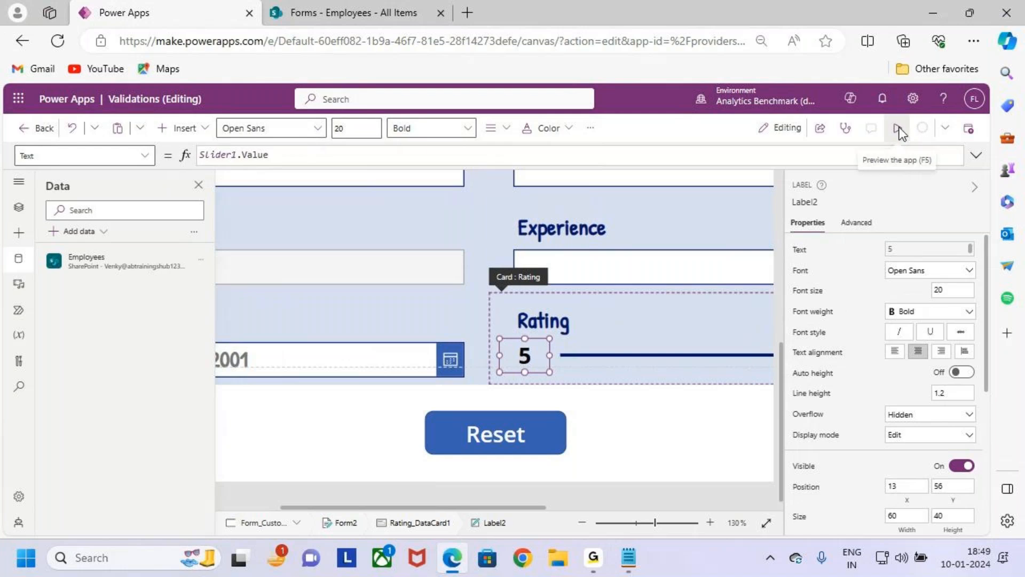
- Preview the app, test the Rating slider and its value label at several values up to 5, and return to editing
{"action": "left_click", "coordinate": [900, 127]}
{"action": "left_click", "coordinate": [530, 431]}
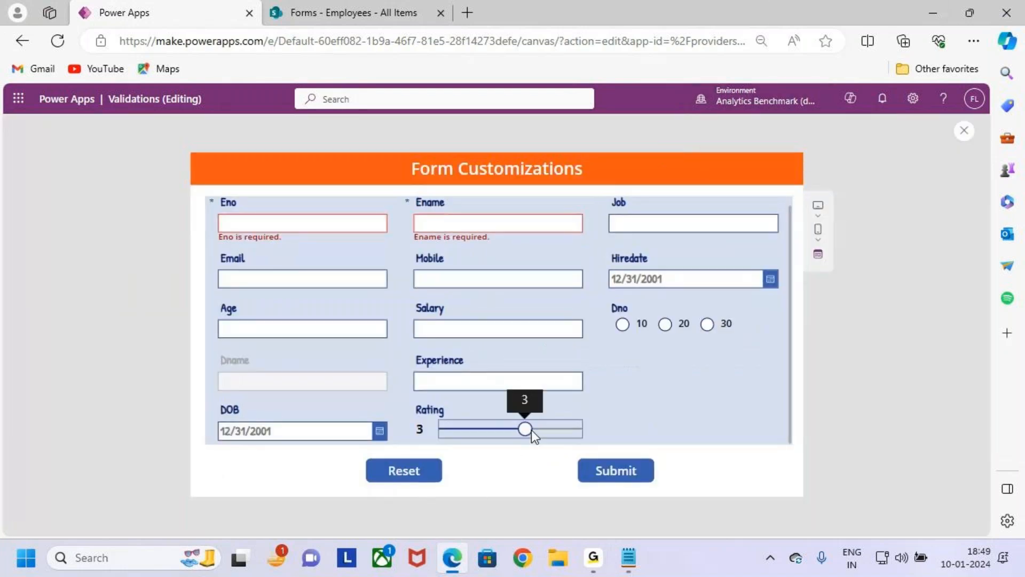
{"action": "key", "text": "ctrl+2"}
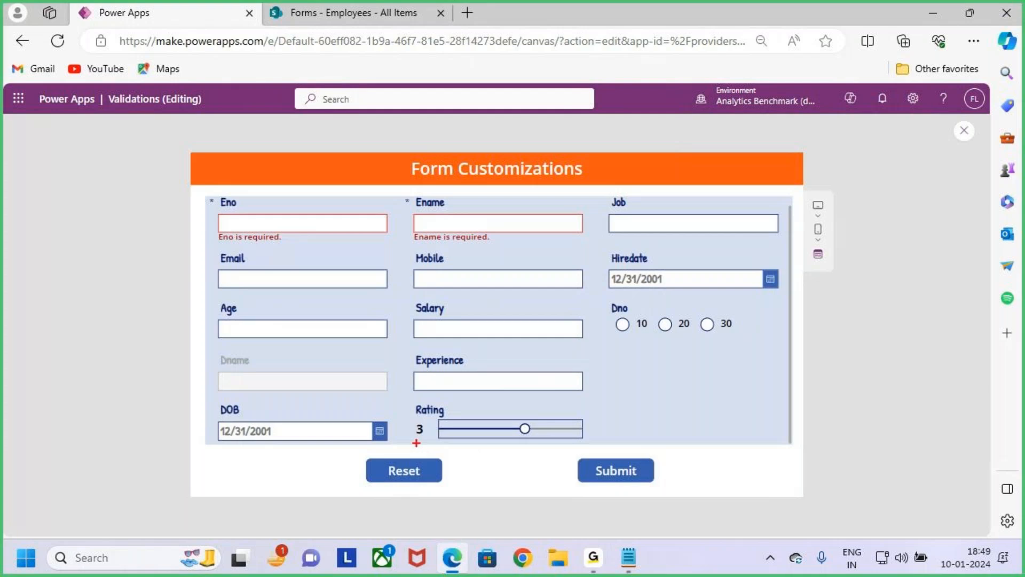
{"action": "key", "text": "Escape"}
{"action": "left_click", "coordinate": [497, 430]}
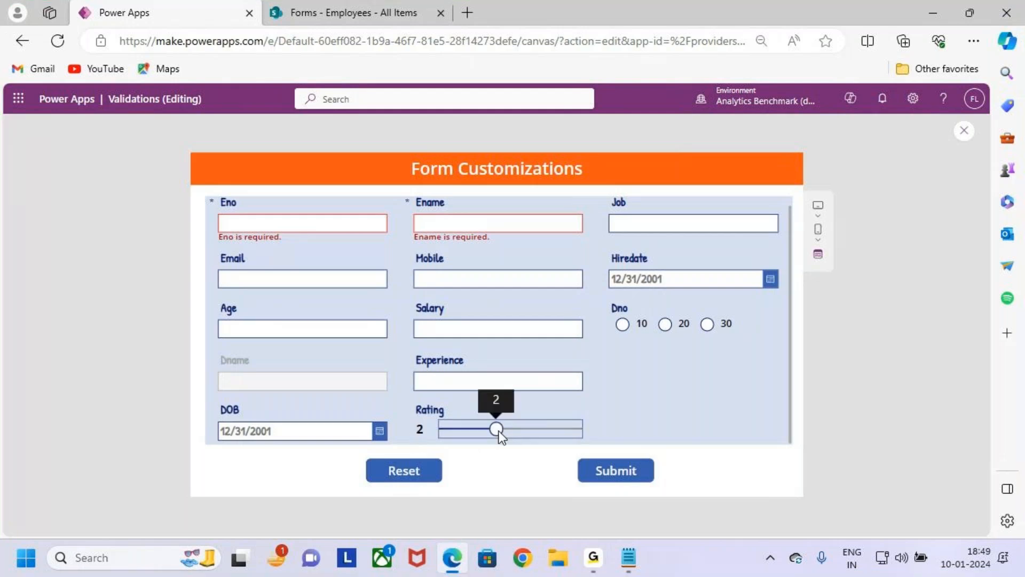
{"action": "left_click", "coordinate": [466, 430]}
{"action": "left_click", "coordinate": [441, 430]}
{"action": "left_click_drag", "start_coordinate": [470, 427], "coordinate": [572, 424]}
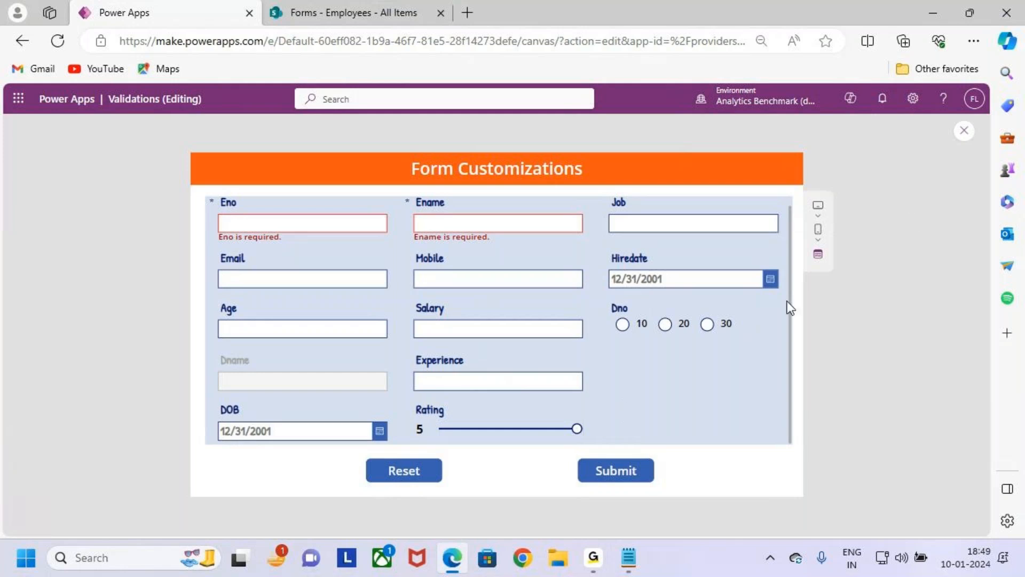
{"action": "left_click", "coordinate": [963, 130]}
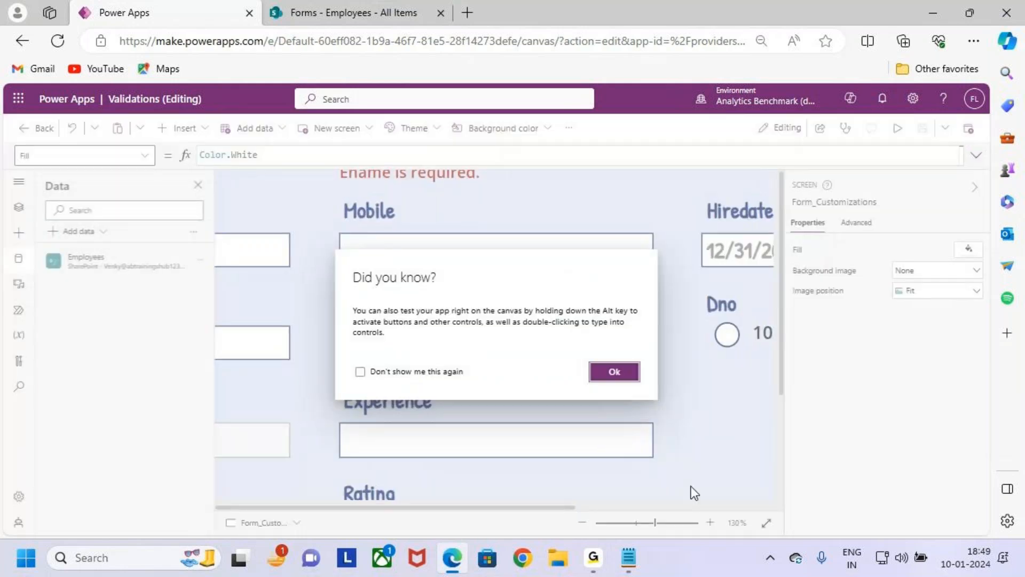
{"action": "left_click", "coordinate": [602, 376]}
{"action": "scroll", "coordinate": [601, 392], "scroll_direction": "down", "scroll_amount": 3}
{"action": "left_click", "coordinate": [684, 345]}
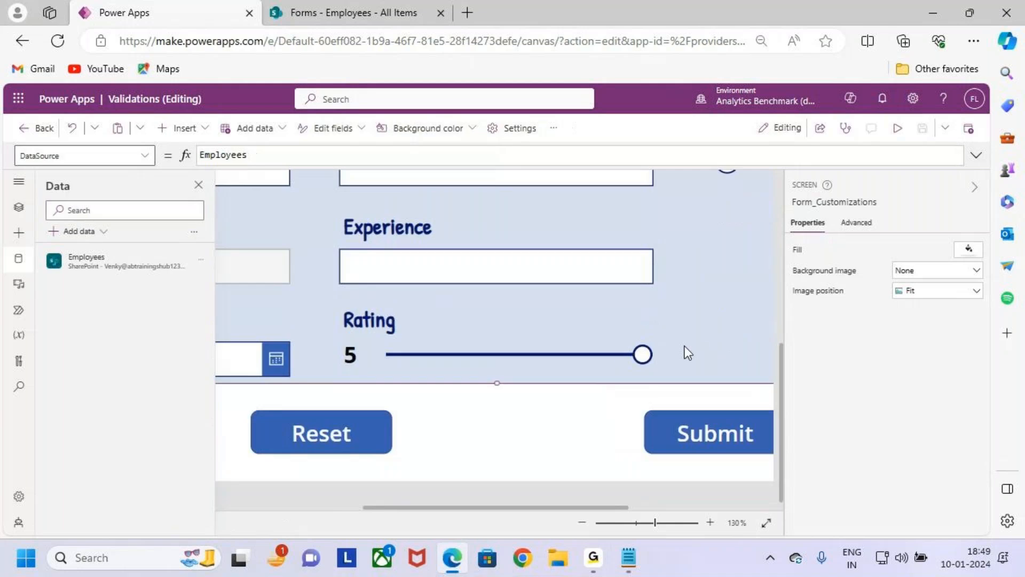
{"action": "scroll", "coordinate": [686, 344], "scroll_direction": "down", "scroll_amount": 6}
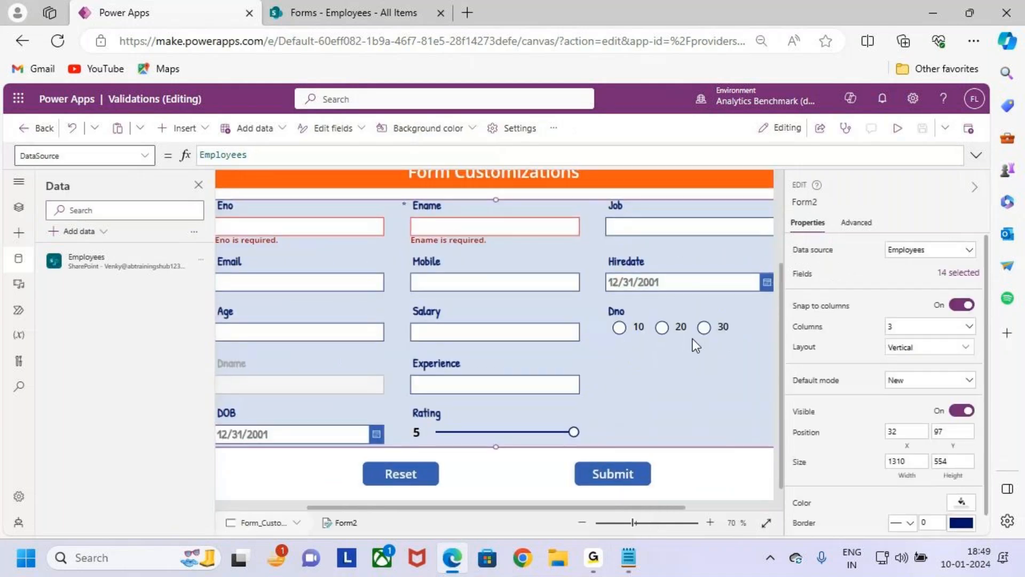
{"action": "scroll", "coordinate": [693, 339], "scroll_direction": "down", "scroll_amount": 2}
{"action": "scroll", "coordinate": [689, 340], "scroll_direction": "up", "scroll_amount": 2}
{"action": "scroll", "coordinate": [623, 419], "scroll_direction": "down", "scroll_amount": 1}
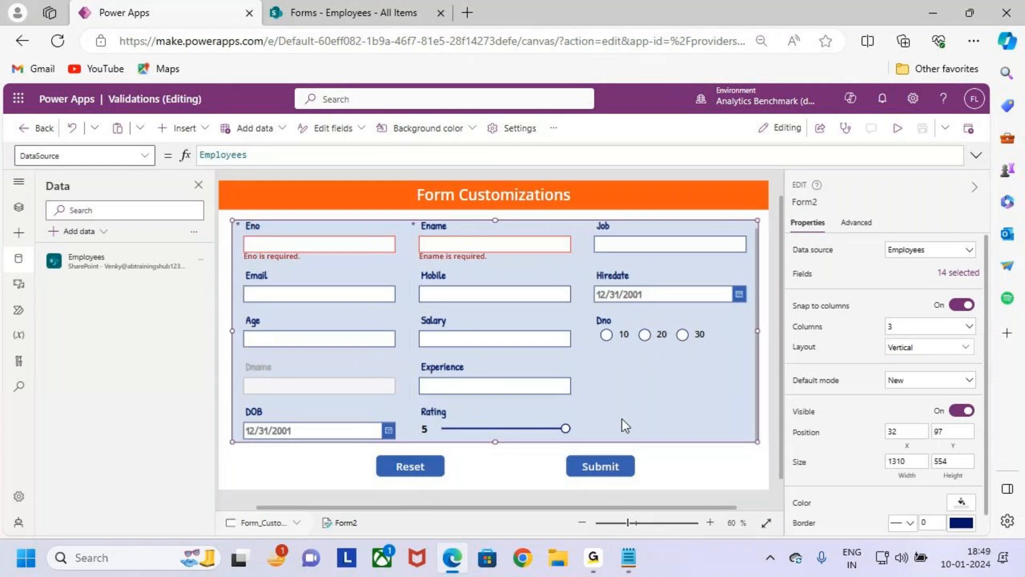
{"action": "left_click", "coordinate": [537, 422]}
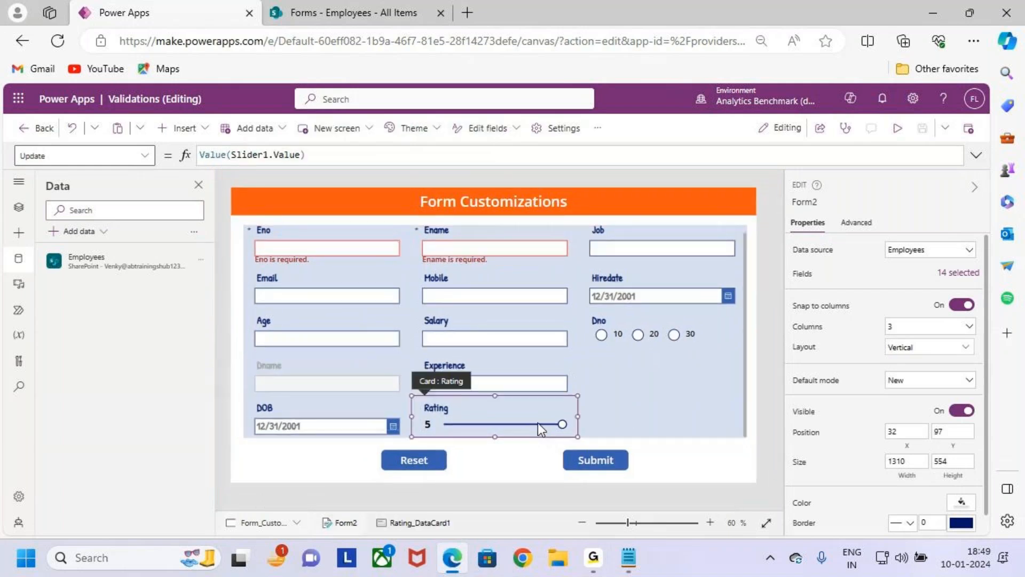
{"action": "left_click", "coordinate": [538, 422]}
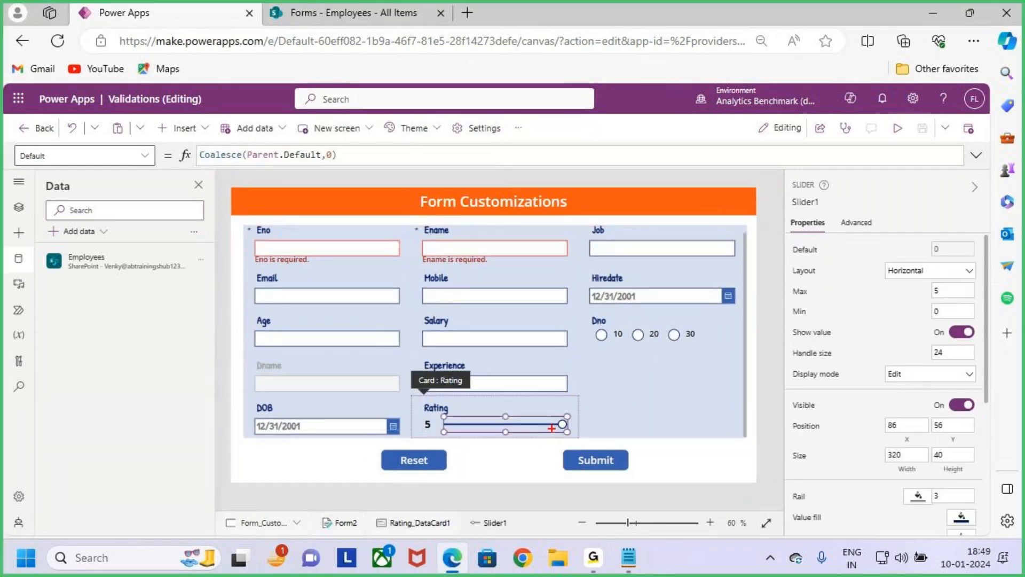
{"action": "mouse_move", "coordinate": [556, 426]}
{"action": "left_mouse_down"}
{"action": "mouse_move", "coordinate": [600, 414]}
{"action": "mouse_move", "coordinate": [588, 433]}
{"action": "mouse_move", "coordinate": [631, 395]}
{"action": "mouse_move", "coordinate": [638, 412]}
{"action": "mouse_move", "coordinate": [694, 438]}
{"action": "mouse_move", "coordinate": [659, 490]}
{"action": "left_mouse_up"}
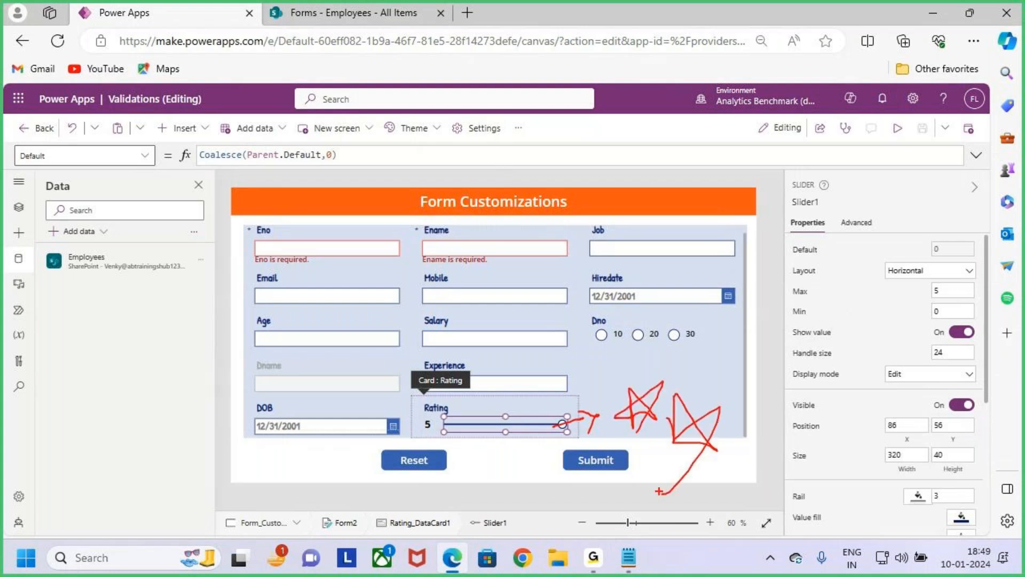
{"action": "key", "text": "Escape"}
- Switch to the 10.Form Customizations notes in Notepad, review the Case 5 Slider / Rating Control requirement, and return to the app editor
{"action": "key", "text": "alt+Tab"}
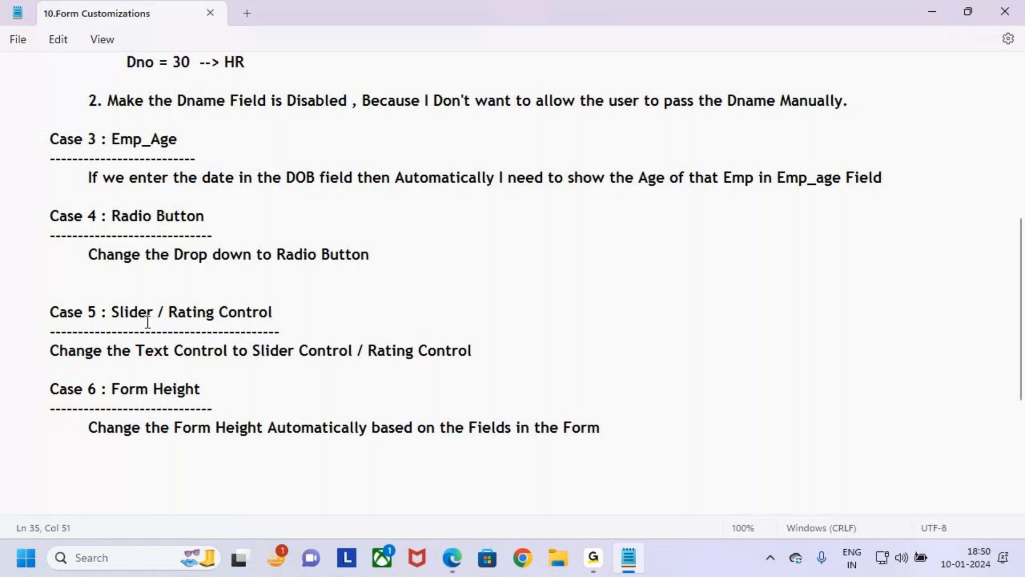
{"action": "left_click", "coordinate": [184, 314]}
{"action": "left_click", "coordinate": [319, 311]}
{"action": "key", "text": "alt+Tab"}
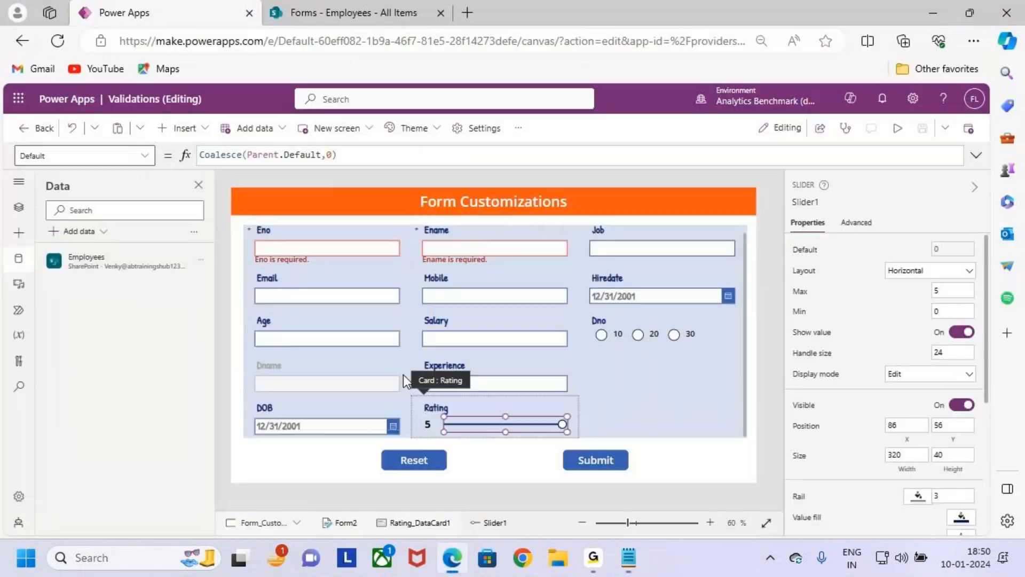
- Remove the customized Rating card, Rating_DataCard1, from the fields of Form2
{"action": "left_click", "coordinate": [643, 399]}
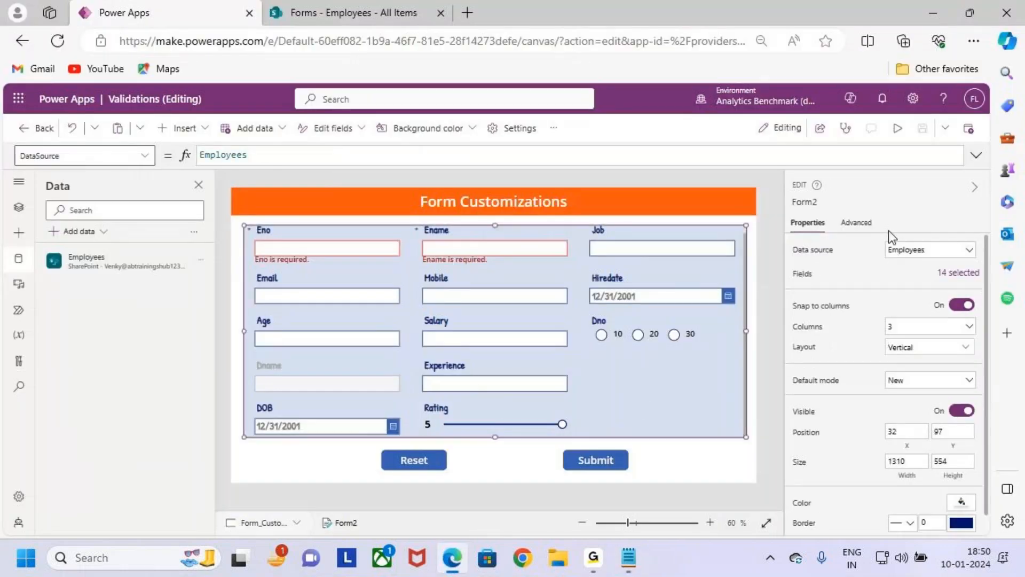
{"action": "key", "text": "ctrl+2"}
{"action": "left_click_drag", "start_coordinate": [407, 396], "coordinate": [599, 438]}
{"action": "mouse_move", "coordinate": [529, 406]}
{"action": "left_mouse_down"}
{"action": "mouse_move", "coordinate": [554, 428]}
{"action": "mouse_move", "coordinate": [519, 433]}
{"action": "left_mouse_up"}
{"action": "key", "text": "Escape"}
{"action": "left_click", "coordinate": [969, 273]}
{"action": "scroll", "coordinate": [693, 433], "scroll_direction": "down", "scroll_amount": 3}
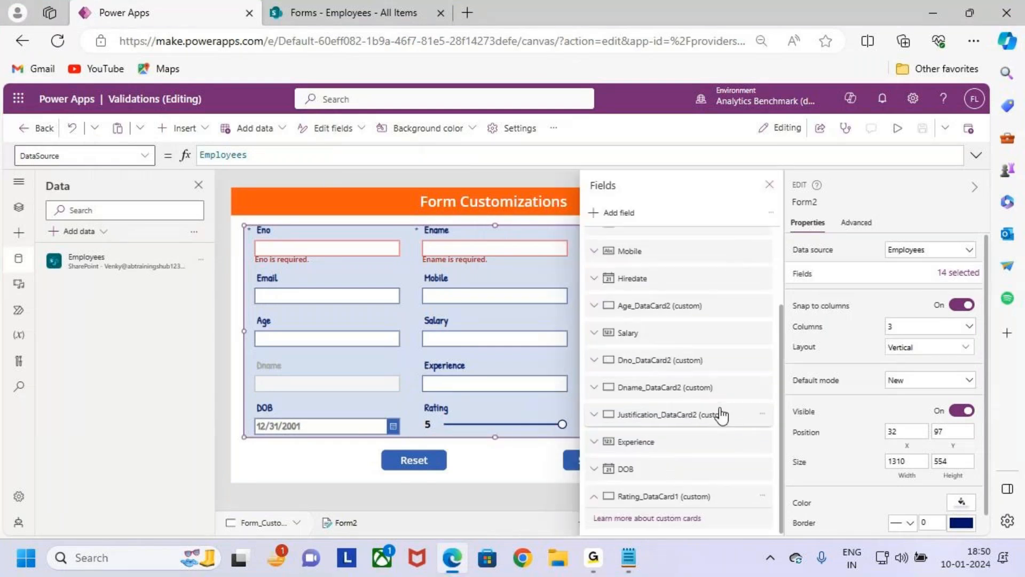
{"action": "left_click", "coordinate": [761, 496]}
{"action": "left_click", "coordinate": [790, 474]}
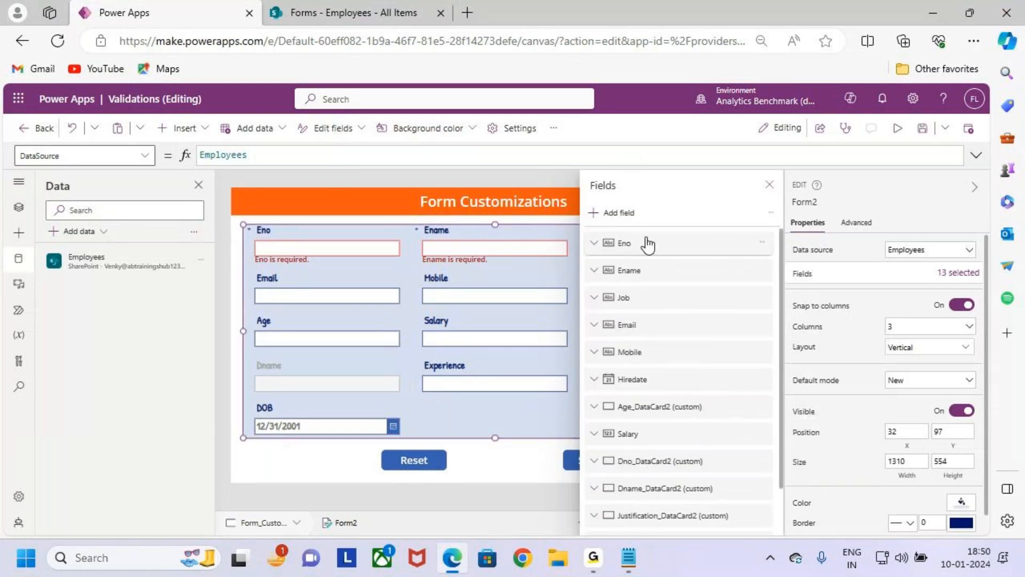
- Add the Rating field back to Form2 as a fresh default card and close the field list
{"action": "left_click", "coordinate": [618, 213]}
{"action": "type", "text": "ratin"}
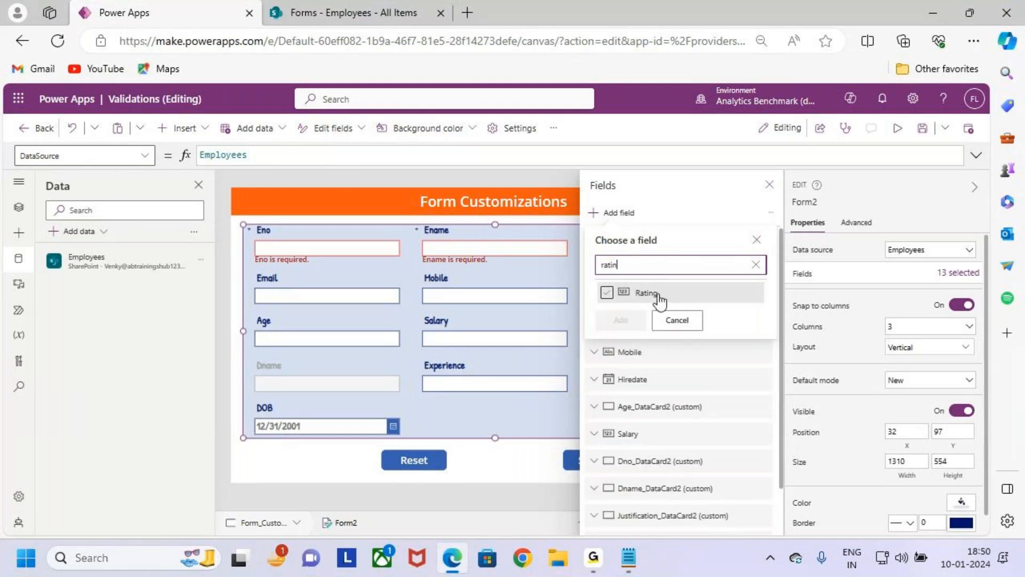
{"action": "left_click", "coordinate": [608, 292]}
{"action": "left_click", "coordinate": [621, 320]}
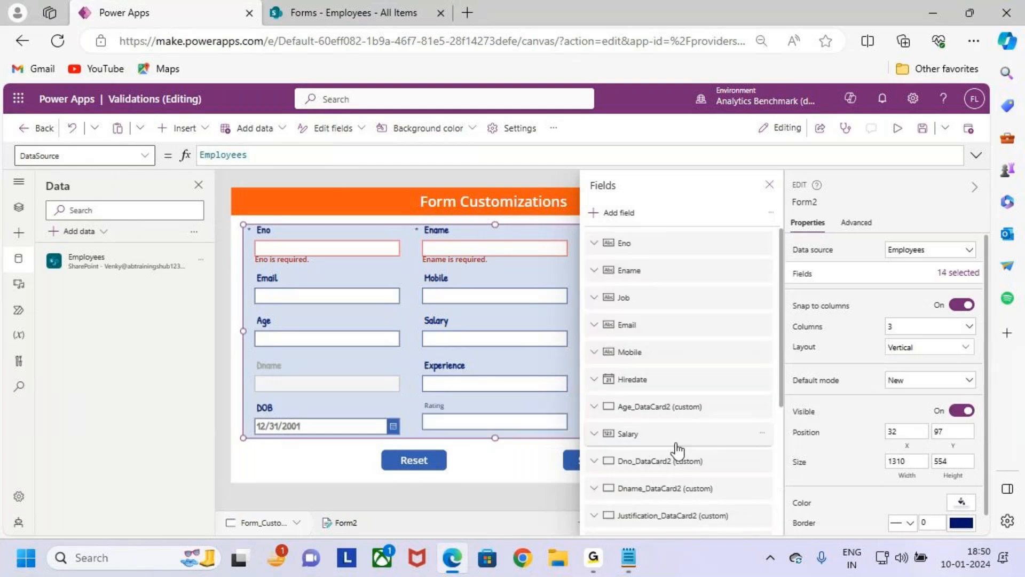
{"action": "left_click", "coordinate": [769, 185]}
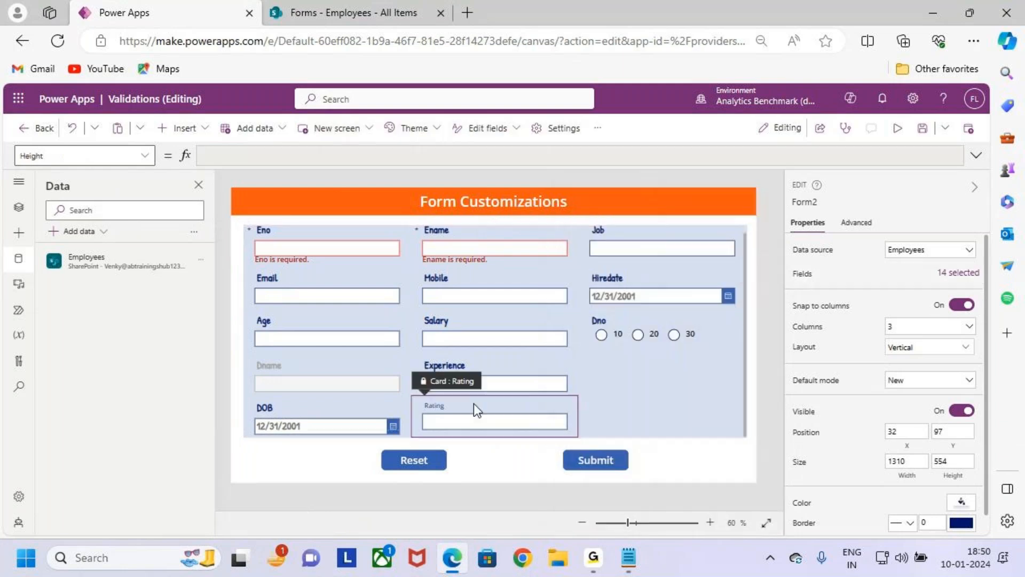
- Format the new Rating card's title and text input together as Patrick Hand, size 20, Semibold
{"action": "left_click", "coordinate": [473, 402]}
{"action": "left_click", "coordinate": [472, 402]}
{"action": "left_click", "coordinate": [473, 424], "text": "shift"}
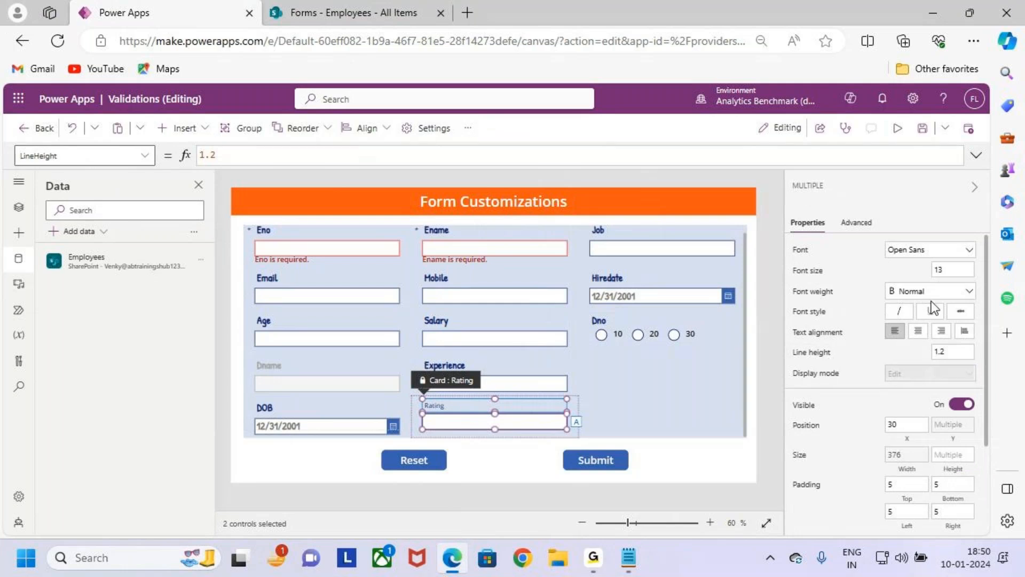
{"action": "left_click", "coordinate": [827, 293]}
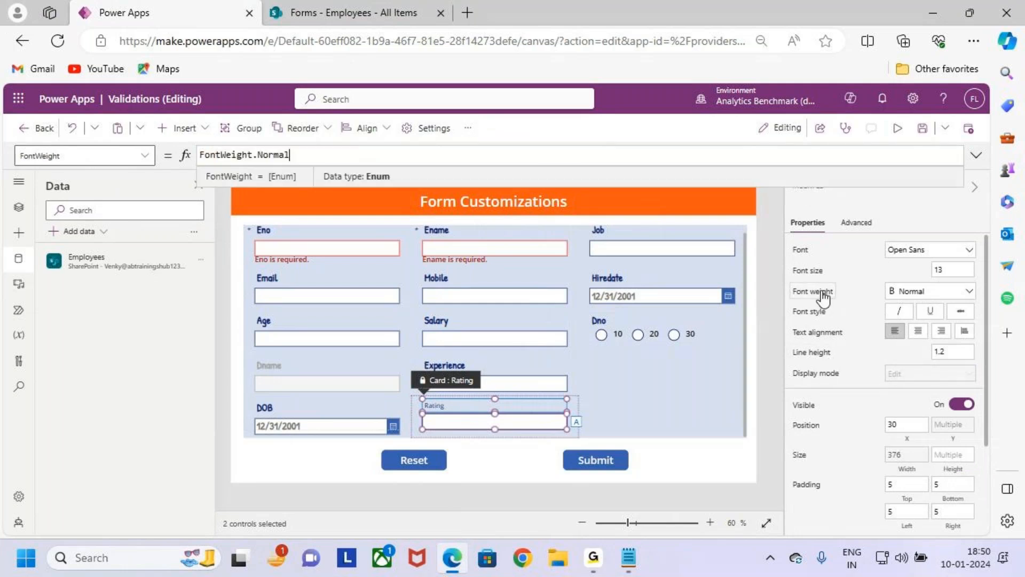
{"action": "left_click", "coordinate": [923, 294]}
{"action": "left_click", "coordinate": [916, 323]}
{"action": "type", "text": "20"}
{"action": "left_click", "coordinate": [940, 250]}
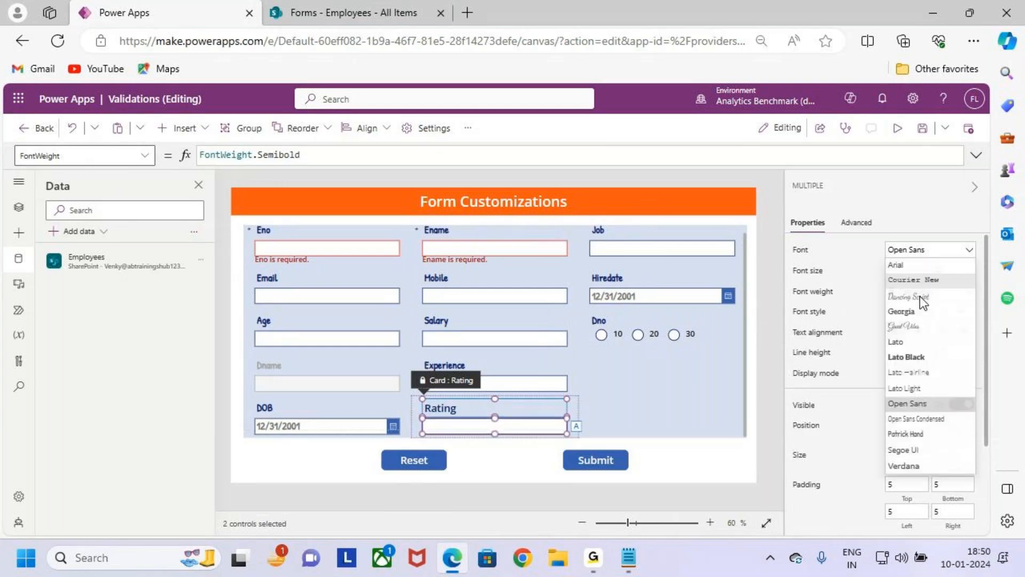
{"action": "left_click", "coordinate": [920, 449]}
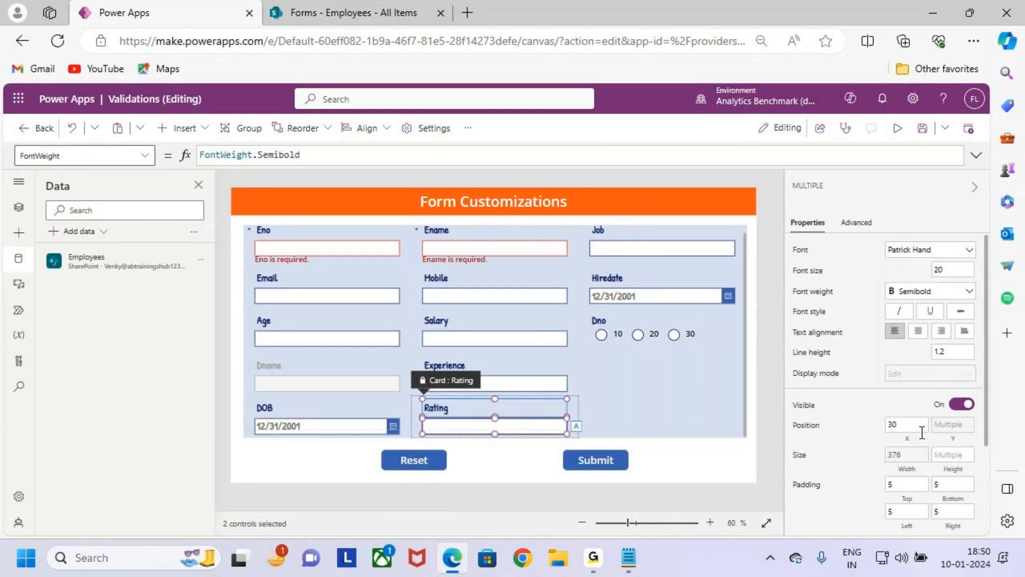
{"action": "left_click", "coordinate": [630, 409]}
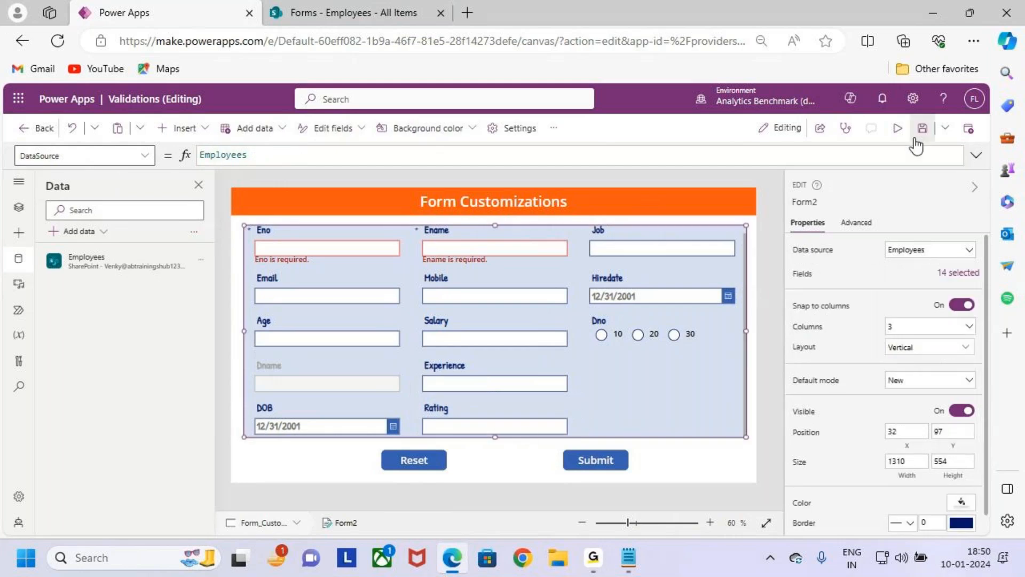
- Preview the app to examine the default Rating text box, and return to editing
{"action": "left_click", "coordinate": [898, 128]}
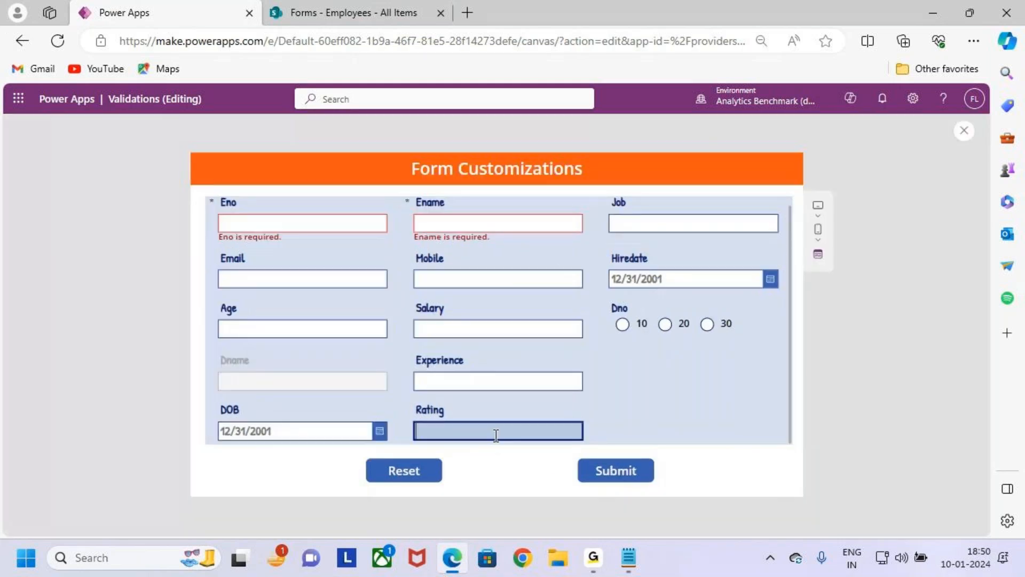
{"action": "key", "text": "ctrl+2"}
{"action": "mouse_move", "coordinate": [410, 418]}
{"action": "left_mouse_down"}
{"action": "mouse_move", "coordinate": [572, 451]}
{"action": "mouse_move", "coordinate": [623, 419]}
{"action": "mouse_move", "coordinate": [641, 437]}
{"action": "mouse_move", "coordinate": [624, 451]}
{"action": "left_mouse_up"}
{"action": "mouse_move", "coordinate": [721, 447]}
{"action": "left_mouse_down"}
{"action": "mouse_move", "coordinate": [723, 437]}
{"action": "mouse_move", "coordinate": [717, 449]}
{"action": "left_mouse_up"}
{"action": "left_click_drag", "start_coordinate": [772, 426], "coordinate": [791, 448]}
{"action": "mouse_move", "coordinate": [868, 462]}
{"action": "left_mouse_down"}
{"action": "mouse_move", "coordinate": [866, 392]}
{"action": "mouse_move", "coordinate": [901, 410]}
{"action": "mouse_move", "coordinate": [865, 459]}
{"action": "left_mouse_up"}
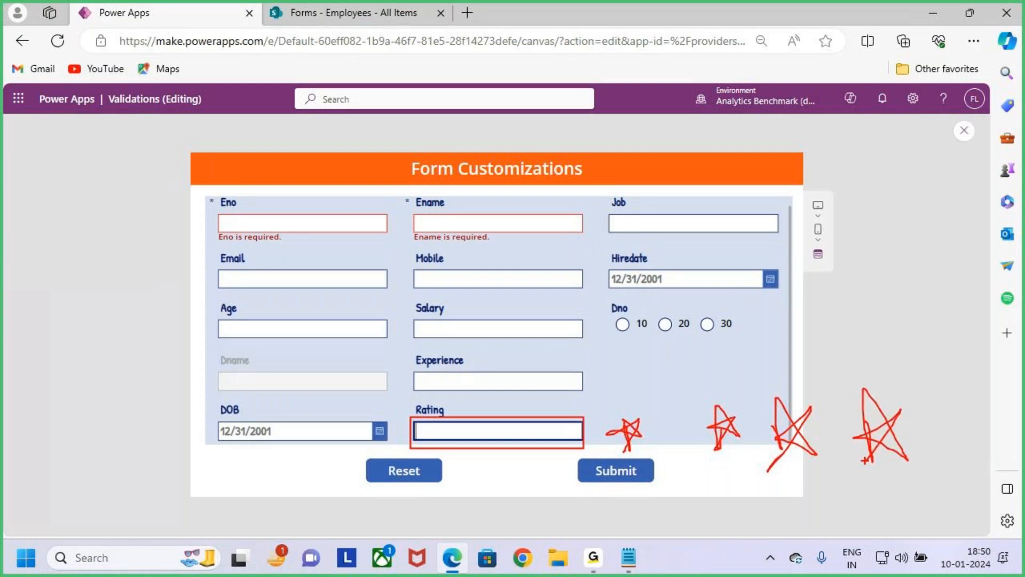
{"action": "key", "text": "Escape"}
{"action": "key", "text": "ctrl+2"}
{"action": "left_click_drag", "start_coordinate": [495, 395], "coordinate": [496, 425]}
{"action": "left_click_drag", "start_coordinate": [509, 409], "coordinate": [495, 425]}
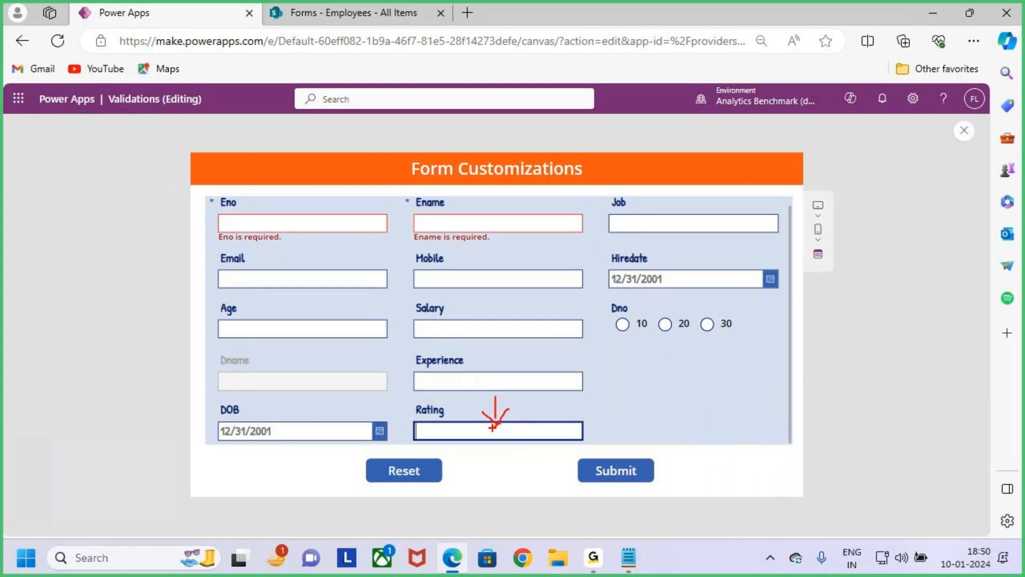
{"action": "left_click_drag", "start_coordinate": [491, 418], "coordinate": [528, 450]}
{"action": "left_click_drag", "start_coordinate": [523, 410], "coordinate": [483, 455]}
{"action": "mouse_move", "coordinate": [623, 422]}
{"action": "left_mouse_down"}
{"action": "mouse_move", "coordinate": [626, 453]}
{"action": "mouse_move", "coordinate": [644, 443]}
{"action": "mouse_move", "coordinate": [633, 462]}
{"action": "left_mouse_up"}
{"action": "mouse_move", "coordinate": [725, 423]}
{"action": "left_mouse_down"}
{"action": "mouse_move", "coordinate": [728, 447]}
{"action": "mouse_move", "coordinate": [711, 437]}
{"action": "mouse_move", "coordinate": [737, 434]}
{"action": "left_mouse_up"}
{"action": "key", "text": "Escape"}
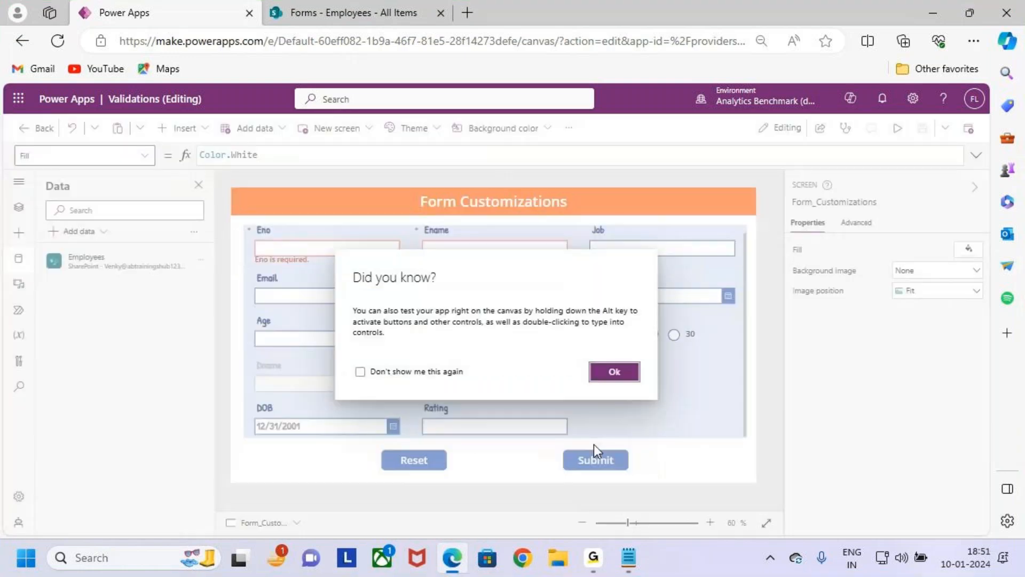
{"action": "left_click", "coordinate": [615, 373]}
- Unlock the Rating card's properties and select the text input inside it
{"action": "left_click", "coordinate": [525, 431]}
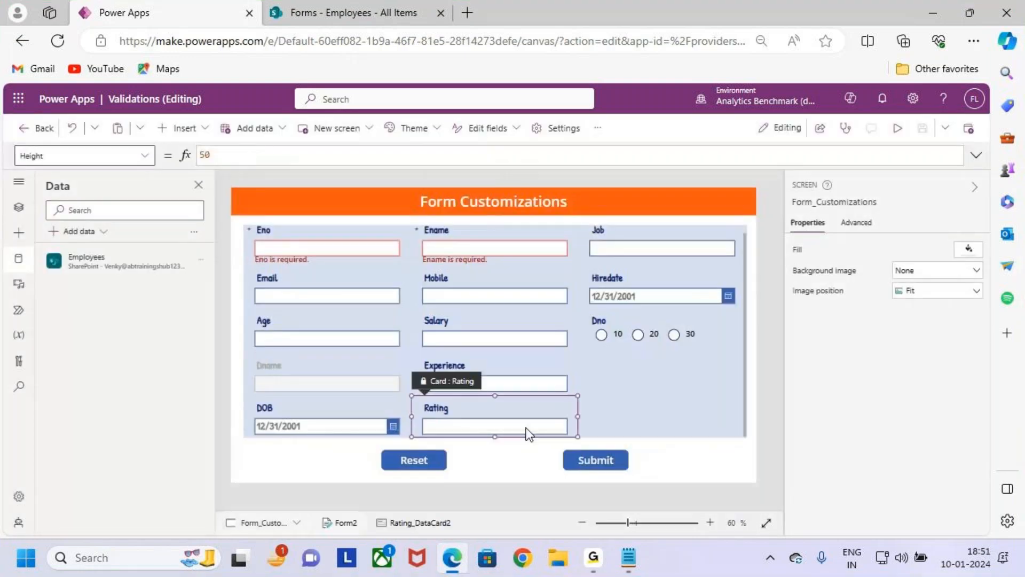
{"action": "left_click", "coordinate": [856, 222]}
{"action": "left_click", "coordinate": [885, 263]}
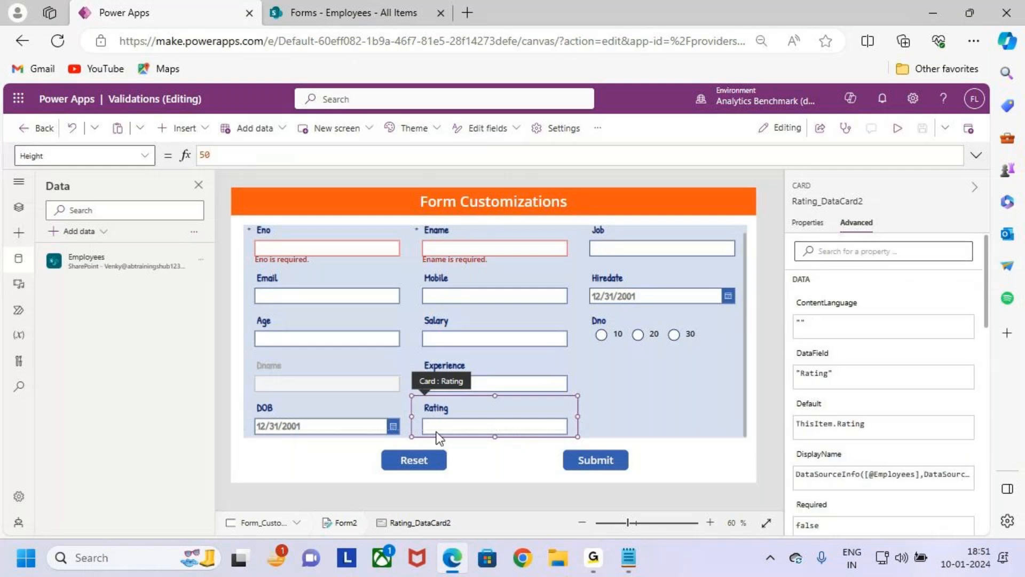
{"action": "left_click", "coordinate": [498, 425]}
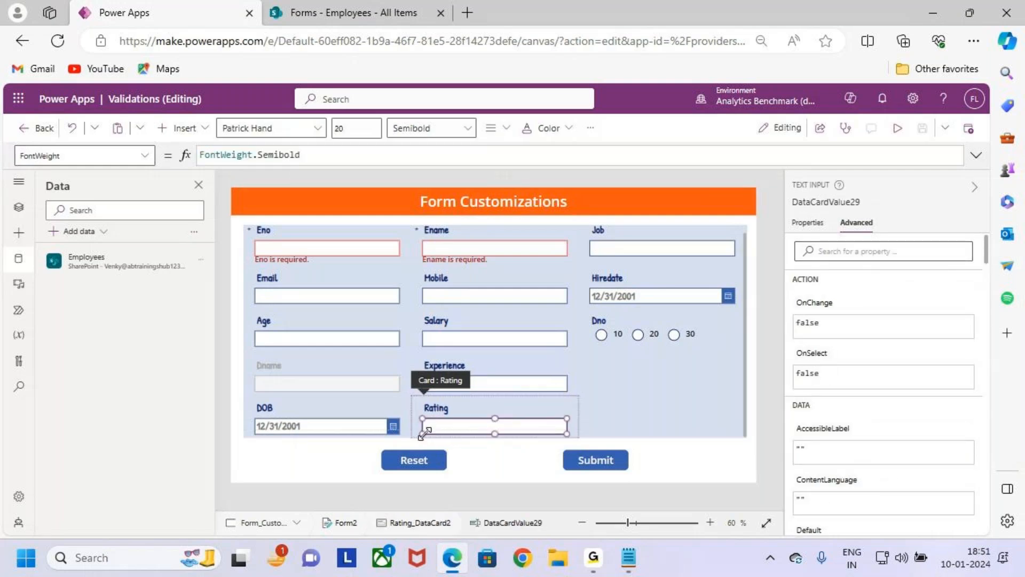
- Shrink the Rating card's text input, move it up beside the title, and insert a Rating control below it
{"action": "left_click_drag", "start_coordinate": [423, 434], "coordinate": [519, 406]}
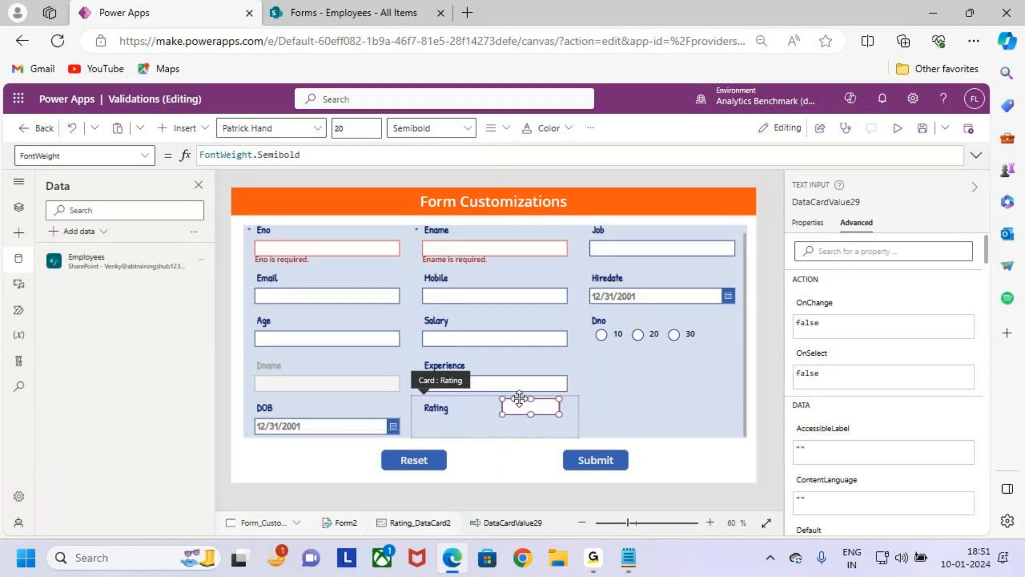
{"action": "left_click", "coordinate": [204, 128]}
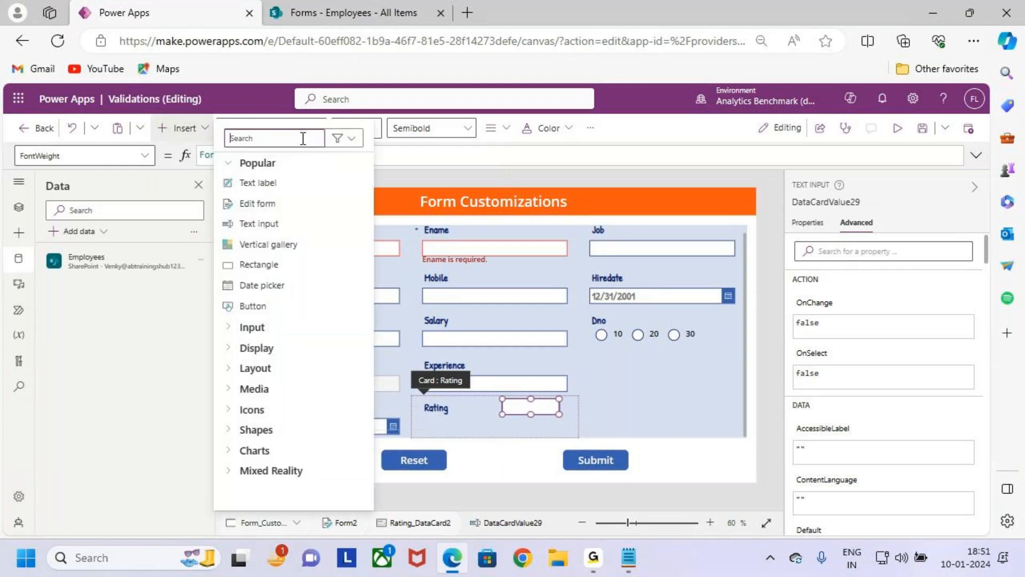
{"action": "type", "text": "rat"}
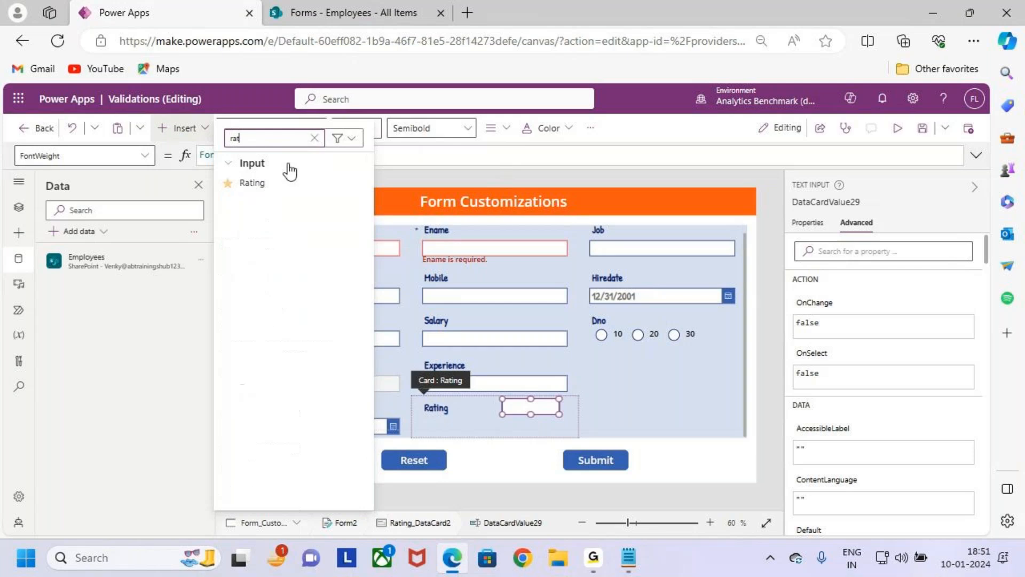
{"action": "left_click", "coordinate": [303, 183]}
{"action": "left_click_drag", "start_coordinate": [480, 420], "coordinate": [551, 430]}
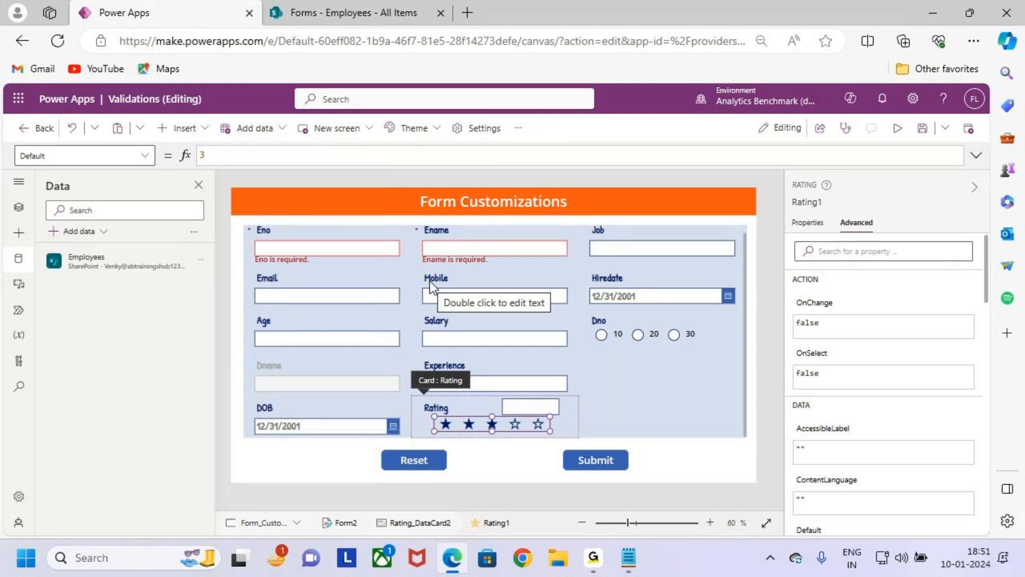
- Set the star rating control's default value to 0 and delete the card's old text input
{"action": "left_click", "coordinate": [806, 224]}
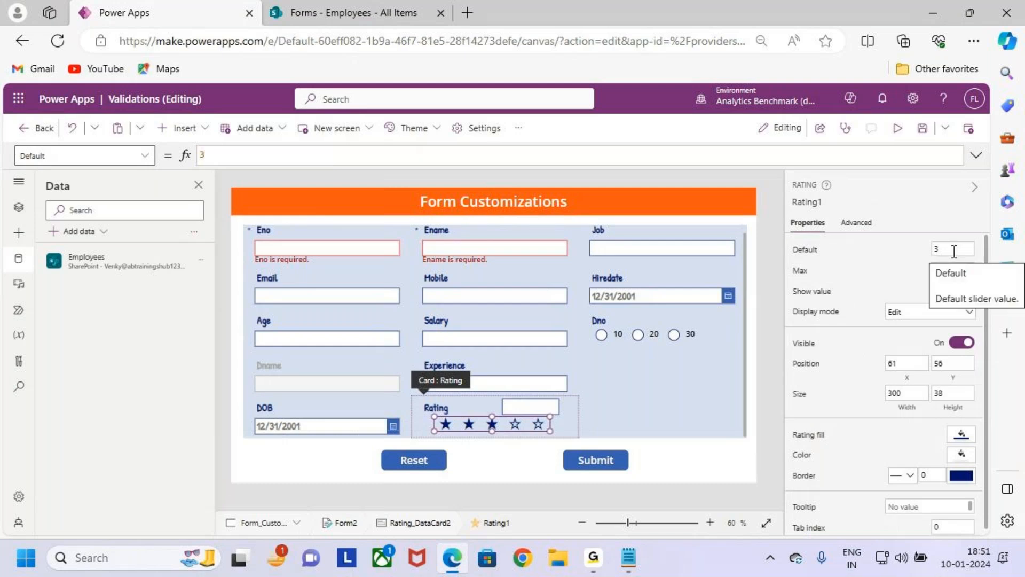
{"action": "left_click", "coordinate": [936, 250]}
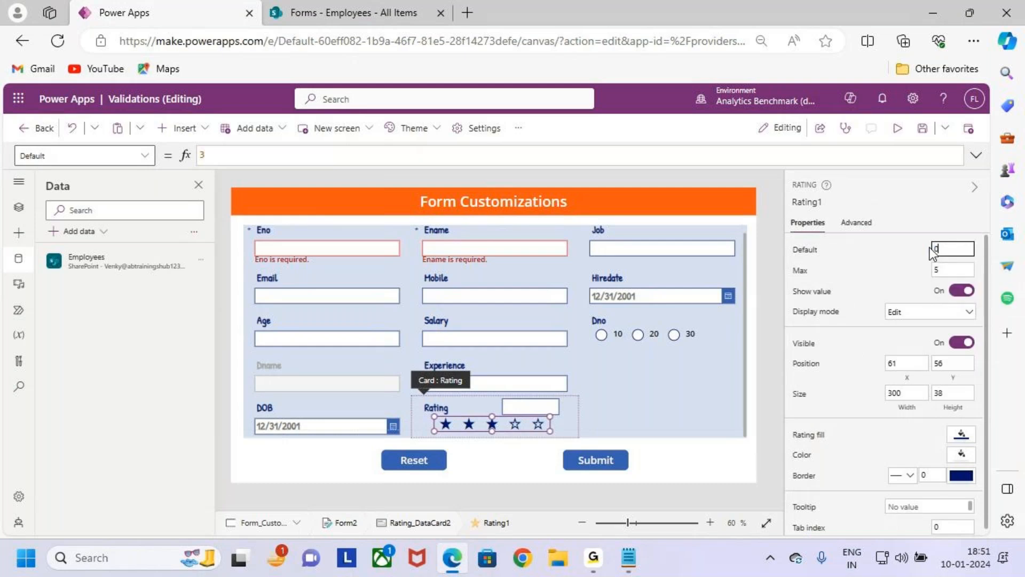
{"action": "left_click", "coordinate": [952, 270]}
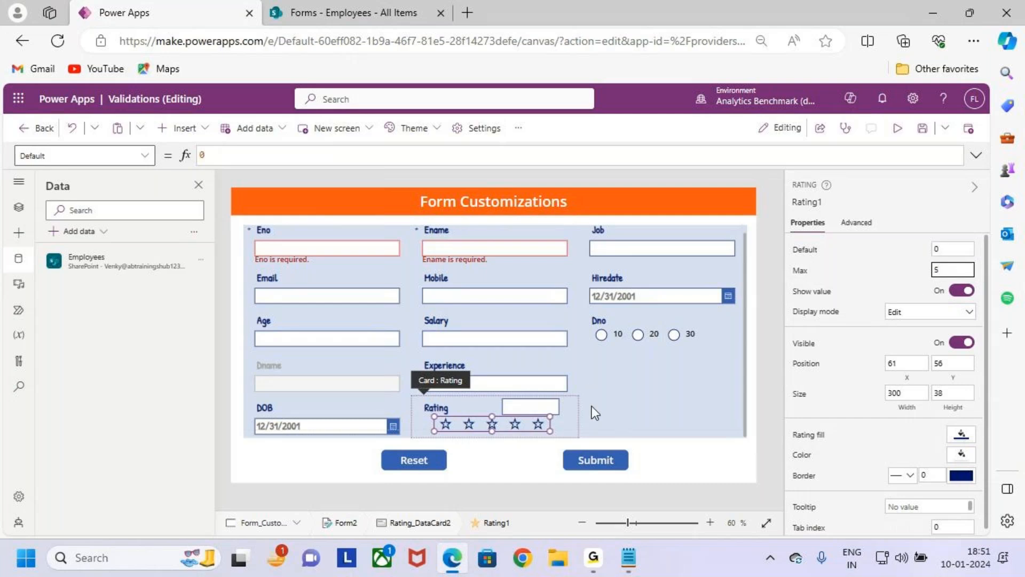
{"action": "left_click", "coordinate": [531, 408]}
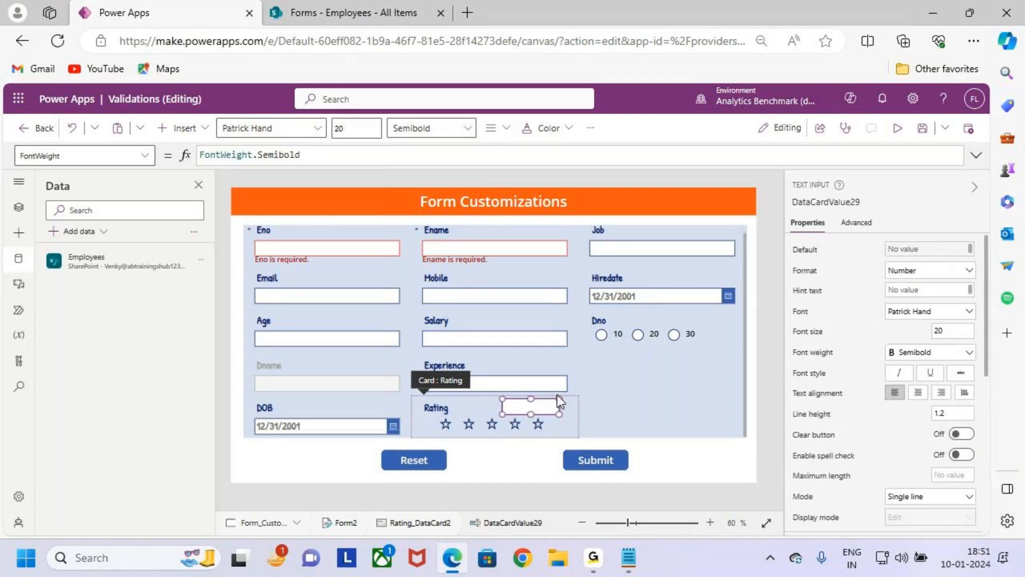
{"action": "key", "text": "Delete"}
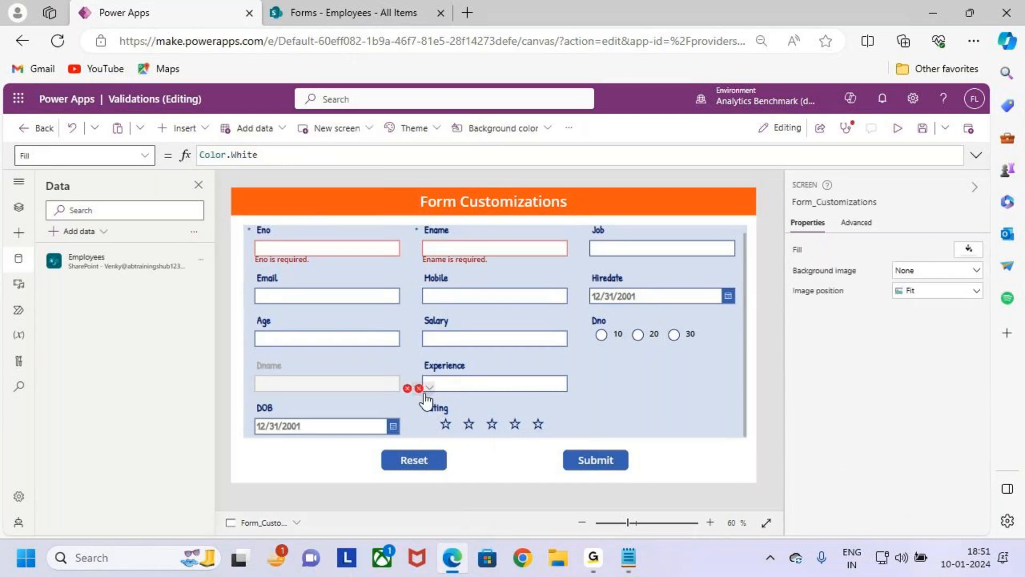
- Correct the Rating card's Update formula to Value(Rating1.Value)
{"action": "left_click", "coordinate": [537, 428]}
{"action": "left_click", "coordinate": [532, 425]}
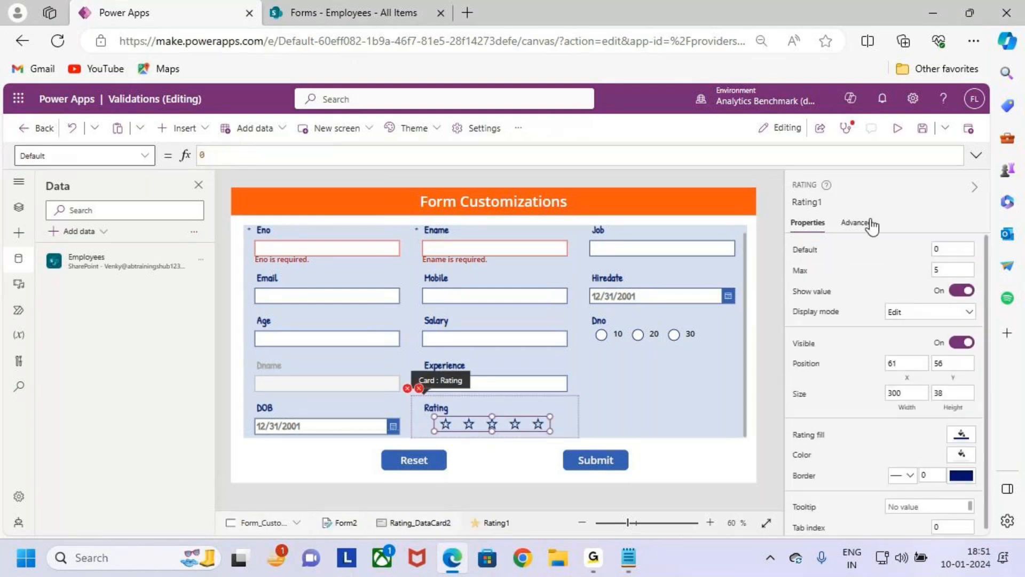
{"action": "left_click", "coordinate": [810, 201]}
{"action": "left_click", "coordinate": [419, 388]}
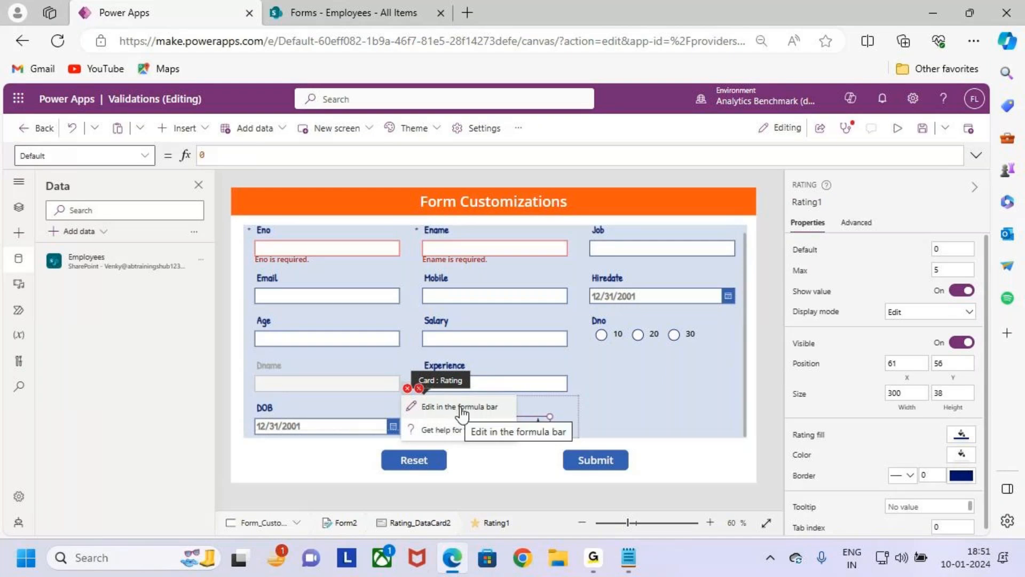
{"action": "left_click", "coordinate": [458, 414]}
{"action": "double_click", "coordinate": [275, 156]}
{"action": "type", "text": "Rating1.Text)"}
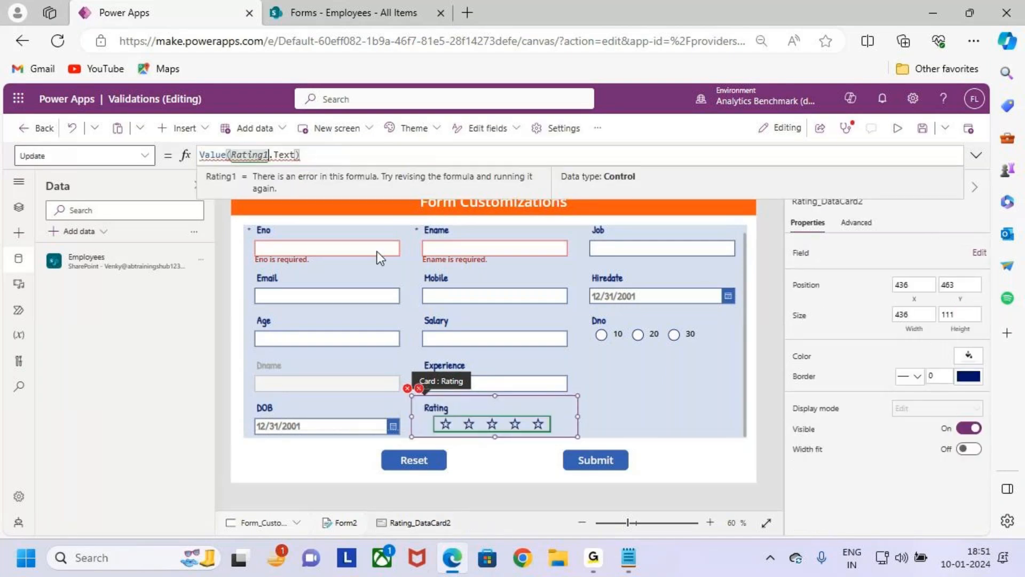
{"action": "left_click", "coordinate": [297, 159]}
{"action": "double_click", "coordinate": [289, 155]}
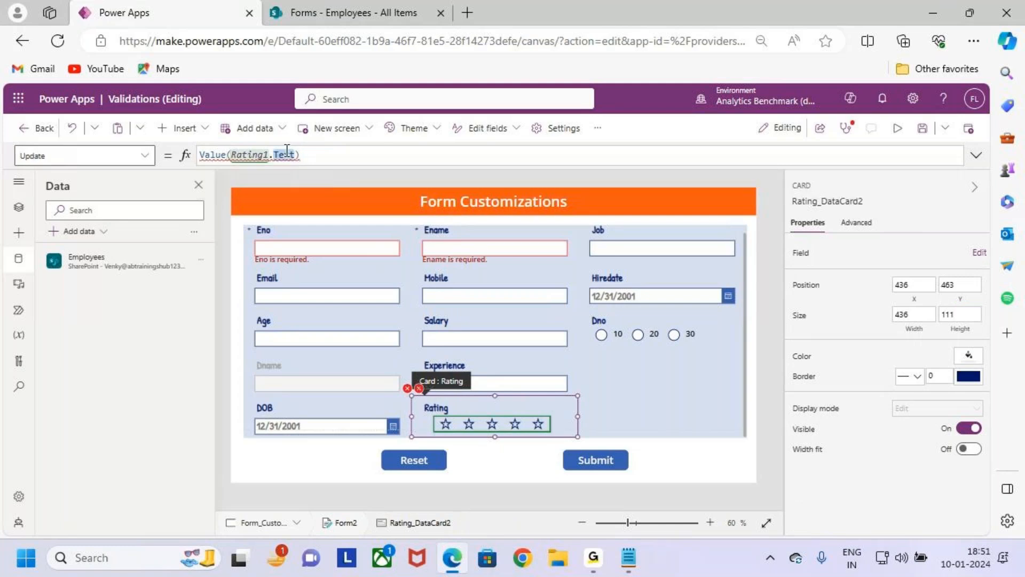
{"action": "type", "text": "Value"}
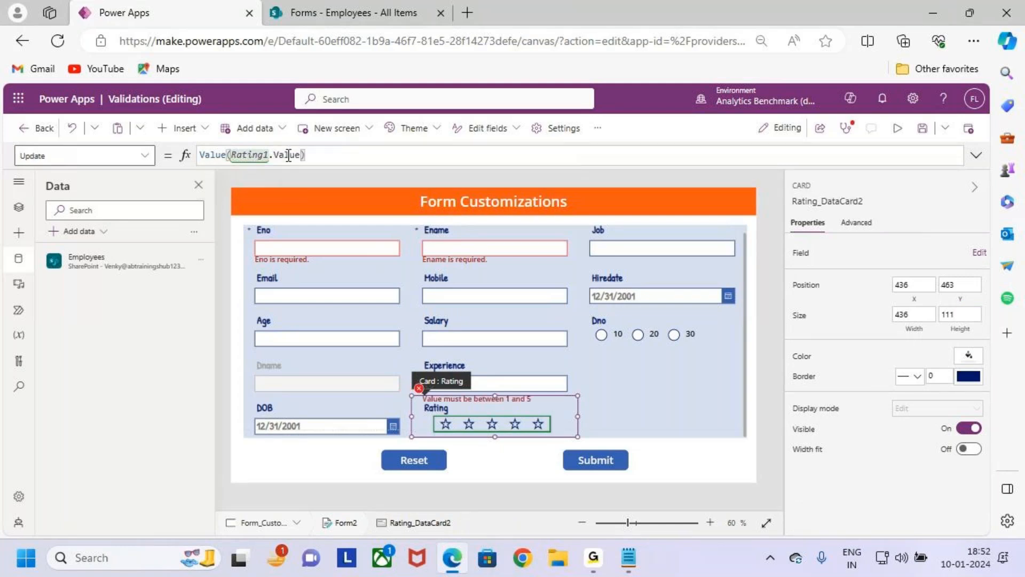
- Set the Y formula of the Rating card's error message to Rating1.Y + Rating1.Height
{"action": "left_click", "coordinate": [419, 388]}
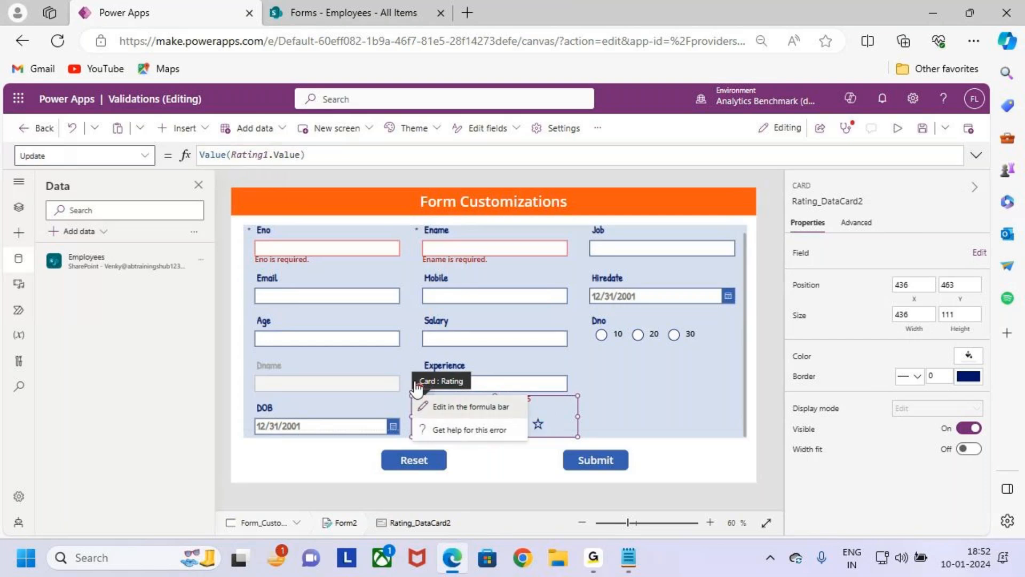
{"action": "left_click", "coordinate": [450, 411]}
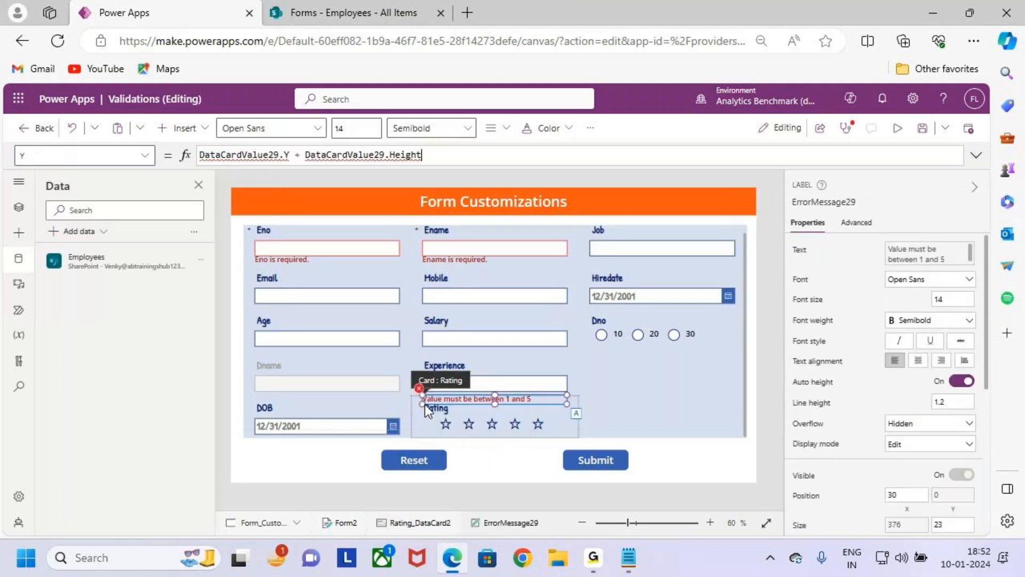
{"action": "left_click", "coordinate": [337, 155]}
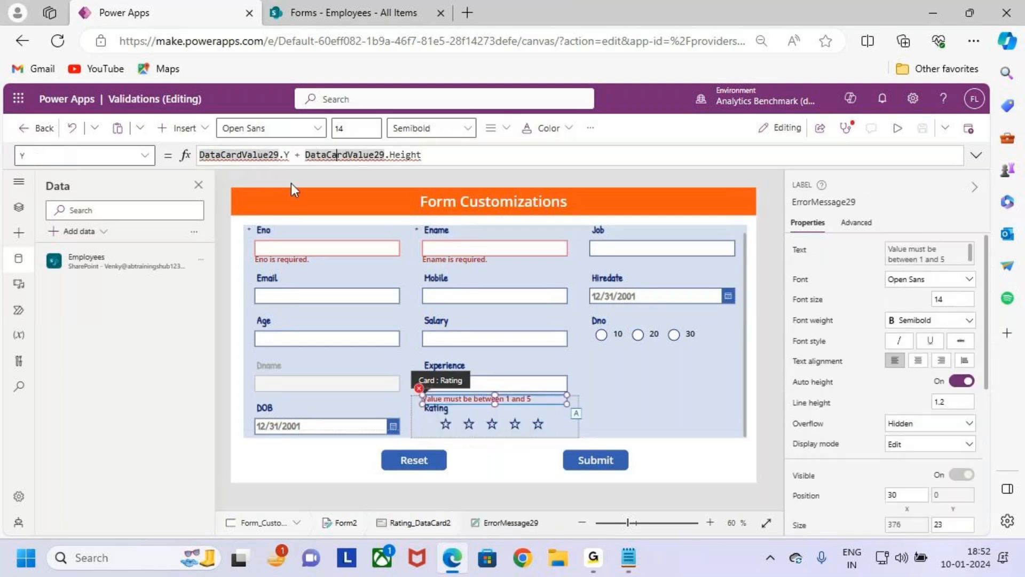
{"action": "double_click", "coordinate": [249, 155]}
{"action": "left_click", "coordinate": [342, 154]}
{"action": "left_click", "coordinate": [262, 155]}
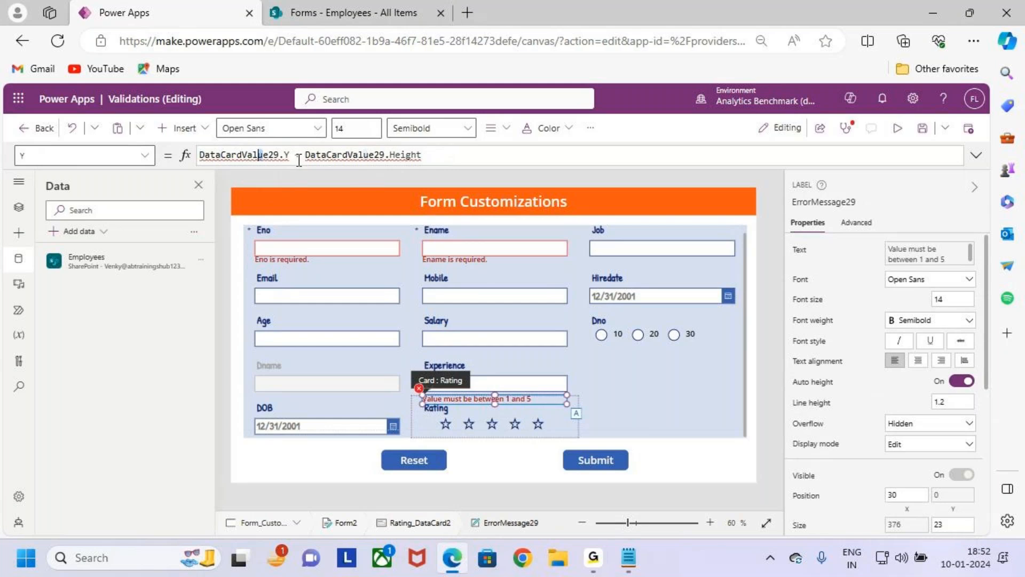
{"action": "double_click", "coordinate": [251, 155]}
{"action": "type", "text": "Rating1"}
{"action": "double_click", "coordinate": [313, 155]}
{"action": "type", "text": "Rating1"}
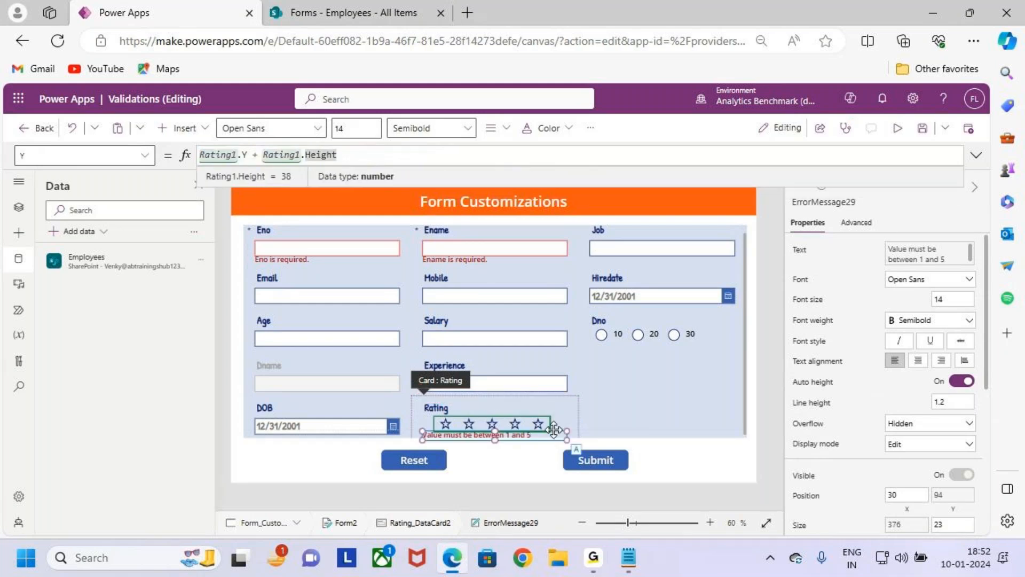
- Save the app and open it in preview
{"action": "left_click", "coordinate": [635, 395]}
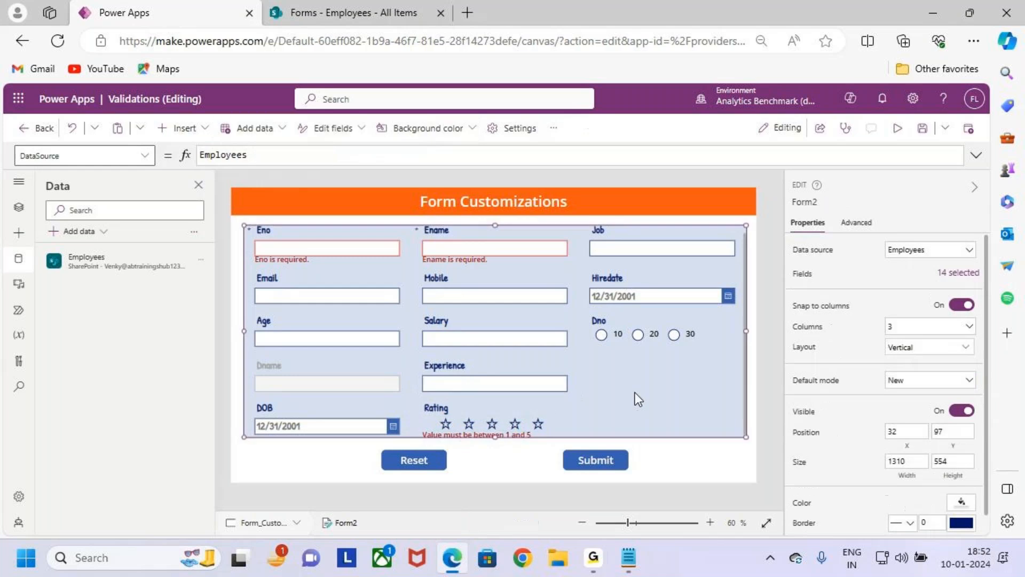
{"action": "left_click", "coordinate": [923, 128]}
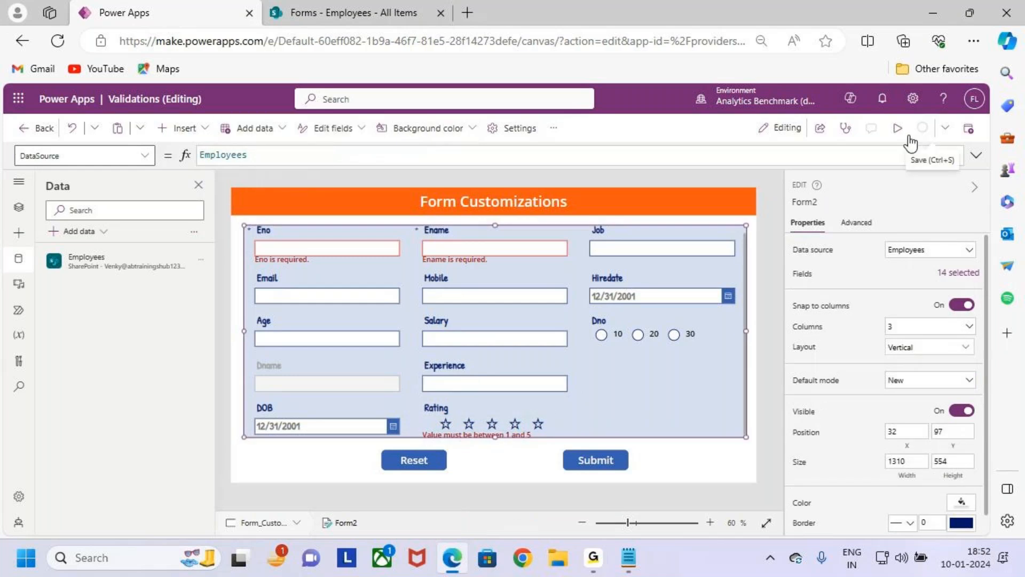
{"action": "left_click", "coordinate": [899, 129]}
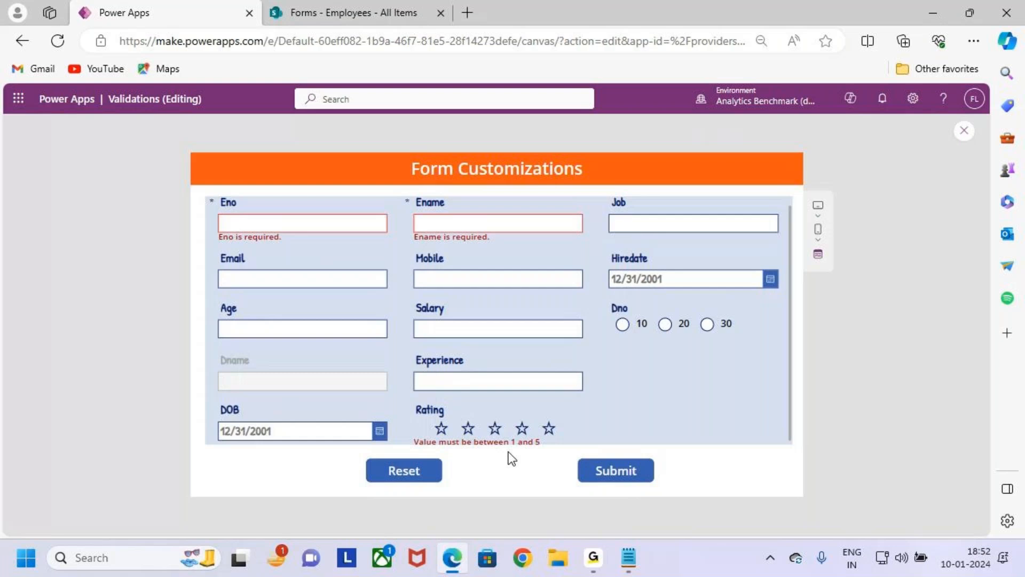
- Try ratings of three and four stars in the previewed form, and reset the form
{"action": "left_click", "coordinate": [495, 429]}
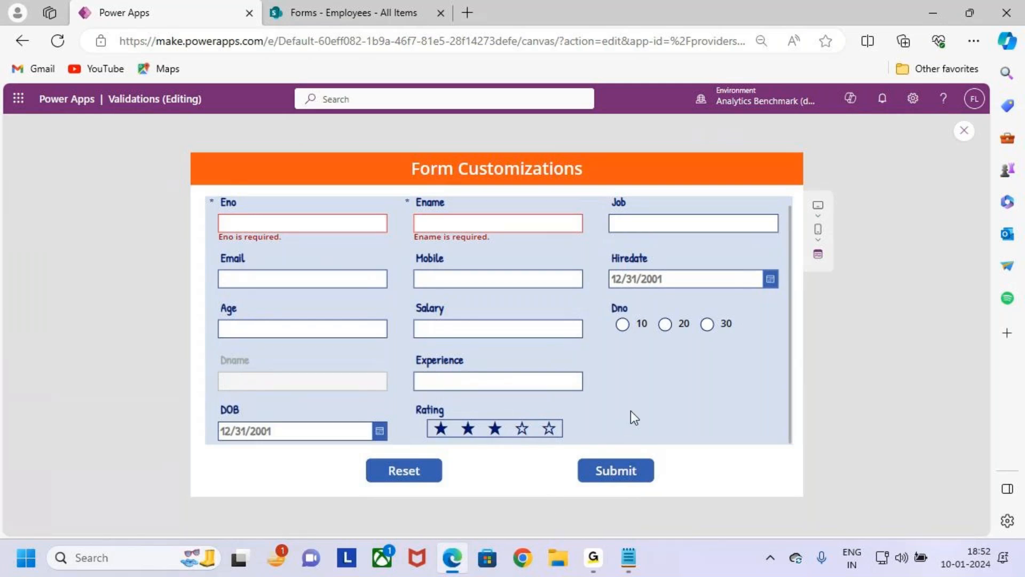
{"action": "left_click", "coordinate": [531, 427]}
{"action": "left_click", "coordinate": [620, 473]}
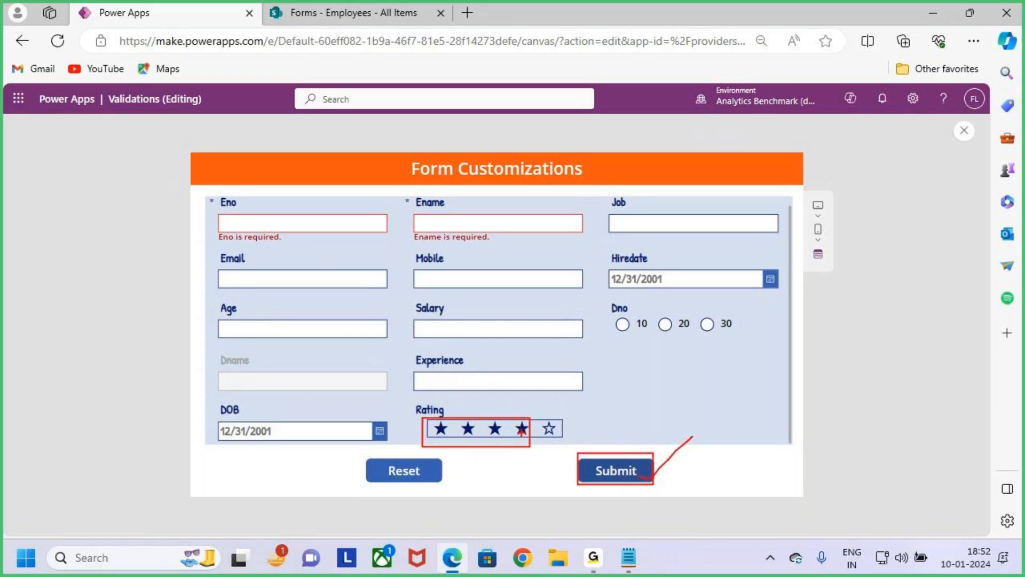
{"action": "left_click_drag", "start_coordinate": [308, 26], "coordinate": [308, 109]}
{"action": "left_click_drag", "start_coordinate": [308, 18], "coordinate": [327, 49]}
{"action": "key", "text": "Escape"}
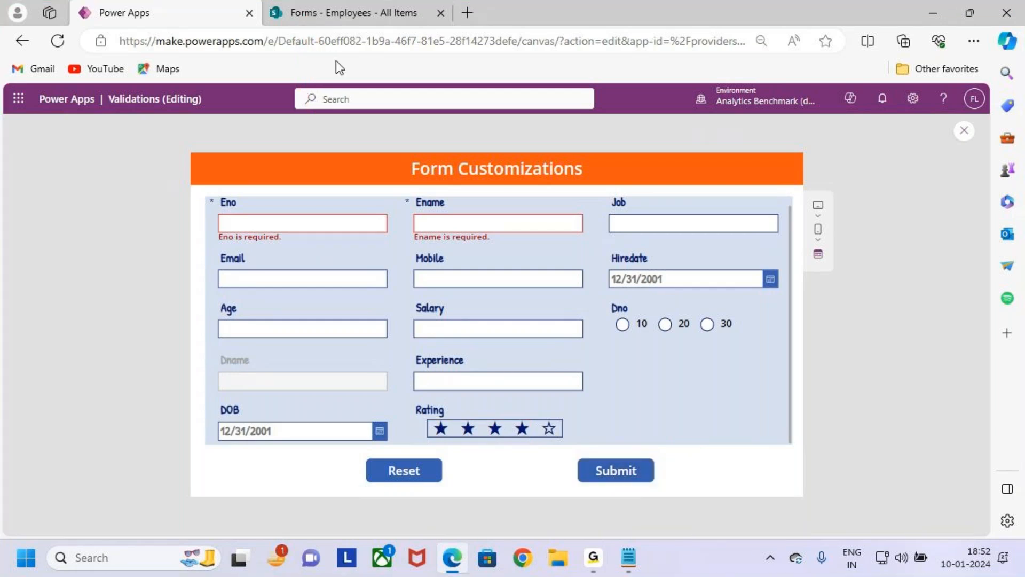
{"action": "left_click", "coordinate": [408, 472]}
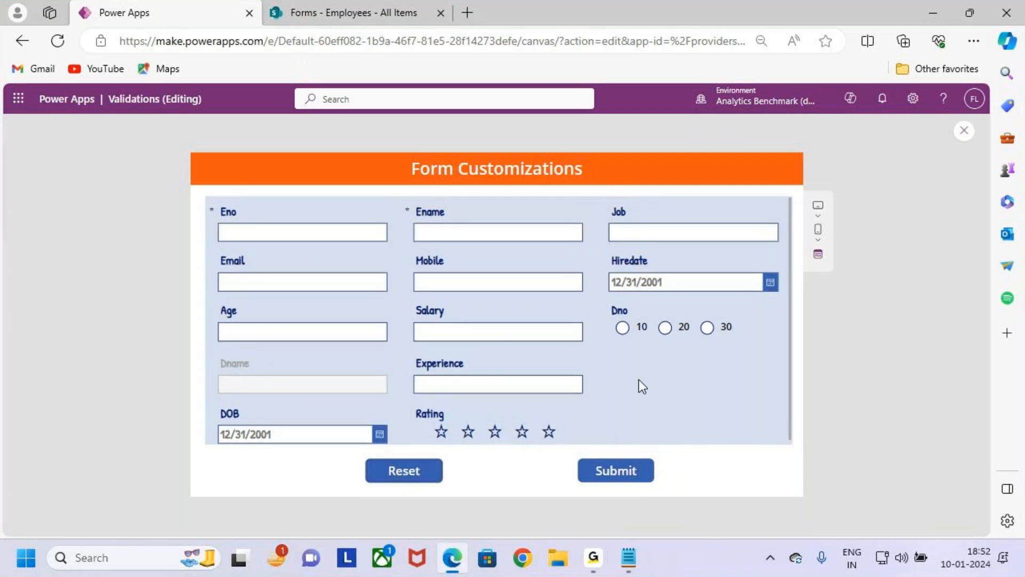
- Switch to the Form Customizations notes in Notepad and read the Case 5 and Case 6 Form Height requirements
{"action": "left_click", "coordinate": [633, 560]}
{"action": "left_click_drag", "start_coordinate": [50, 350], "coordinate": [466, 354]}
{"action": "left_click", "coordinate": [514, 353]}
{"action": "left_click_drag", "start_coordinate": [52, 389], "coordinate": [208, 393]}
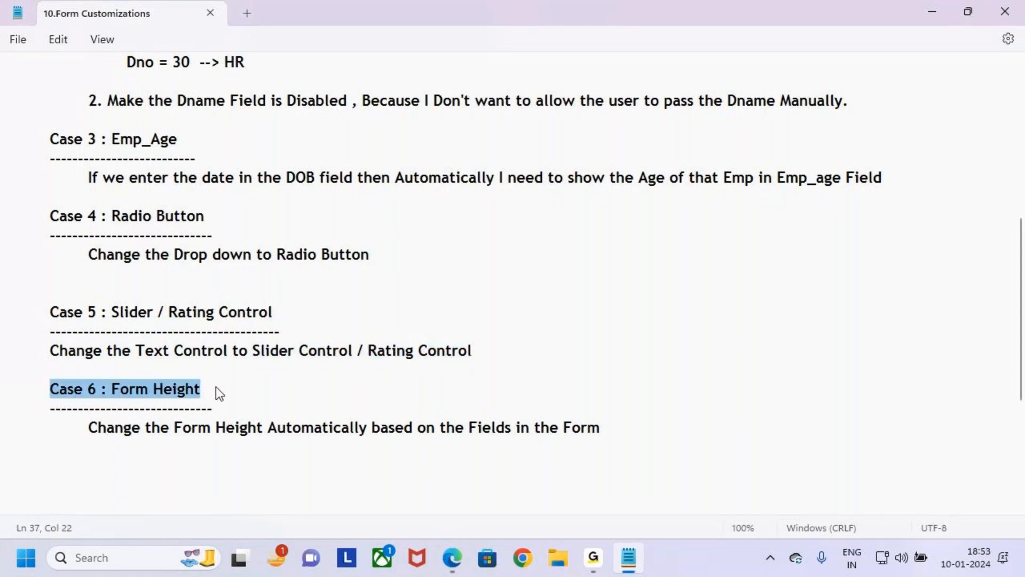
{"action": "left_click", "coordinate": [252, 427]}
{"action": "left_click_drag", "start_coordinate": [114, 390], "coordinate": [213, 394]}
{"action": "left_click", "coordinate": [245, 411]}
{"action": "left_click", "coordinate": [127, 432]}
{"action": "left_click", "coordinate": [147, 465]}
{"action": "left_click", "coordinate": [88, 431]}
{"action": "left_click_drag", "start_coordinate": [88, 431], "coordinate": [638, 428]}
{"action": "left_click", "coordinate": [661, 429]}
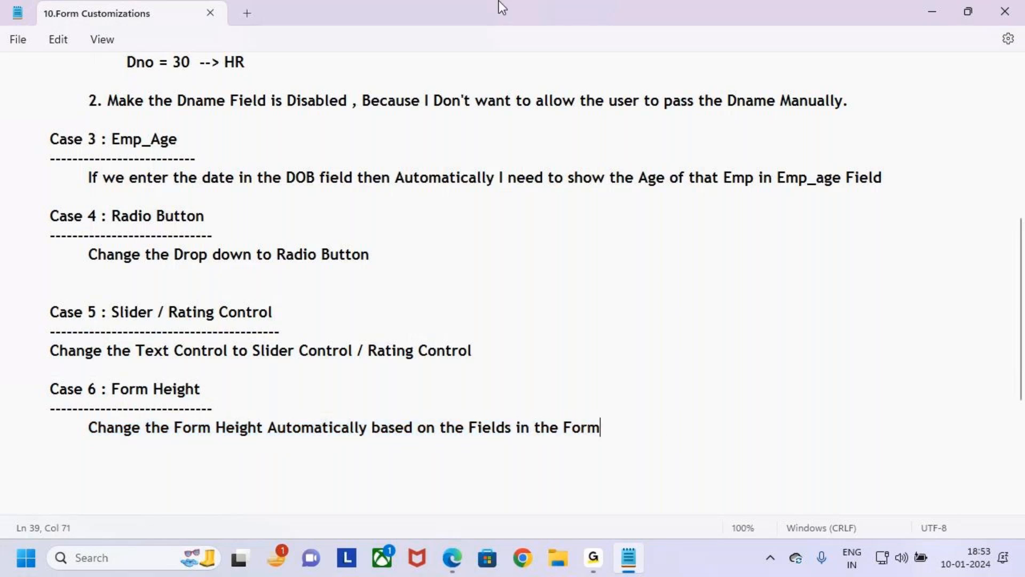
{"action": "left_click_drag", "start_coordinate": [36, 386], "coordinate": [476, 478]}
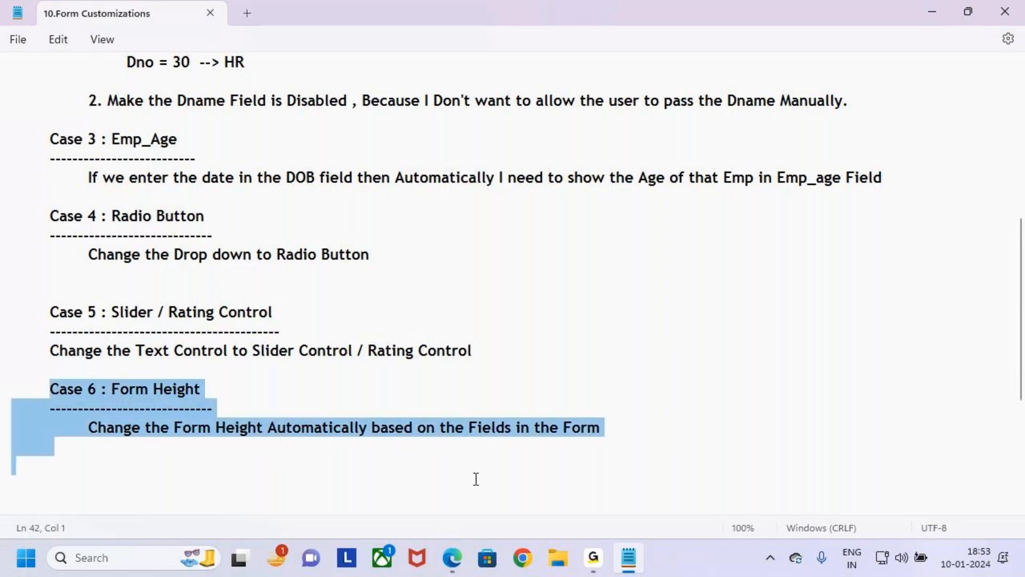
{"action": "left_click", "coordinate": [727, 455]}
{"action": "left_click", "coordinate": [96, 427]}
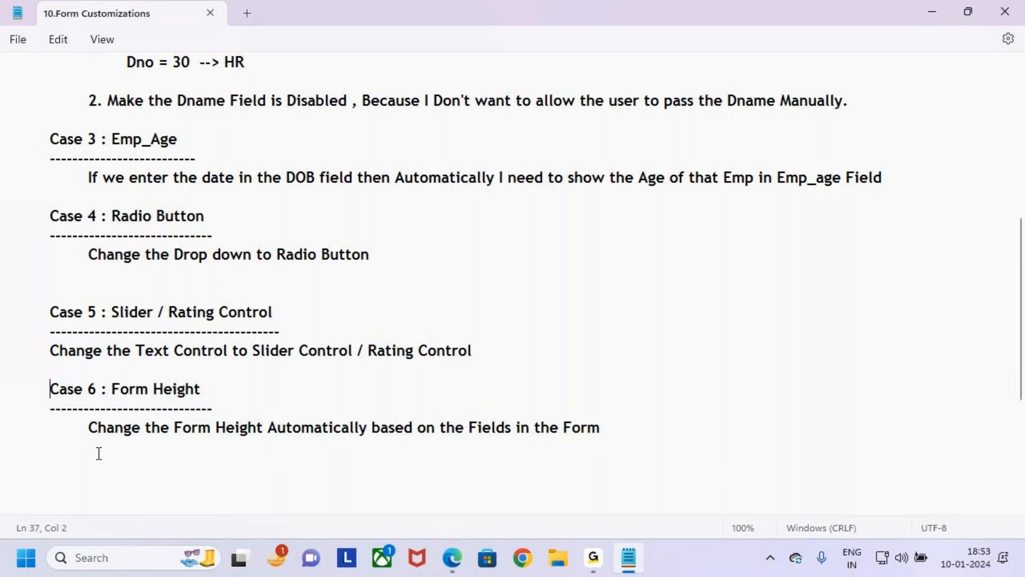
{"action": "left_click_drag", "start_coordinate": [51, 396], "coordinate": [222, 458]}
{"action": "left_click", "coordinate": [445, 429]}
{"action": "left_click", "coordinate": [60, 367]}
{"action": "left_click", "coordinate": [125, 470]}
{"action": "left_click", "coordinate": [35, 397]}
{"action": "left_click", "coordinate": [106, 458]}
{"action": "left_click", "coordinate": [28, 408]}
{"action": "left_click", "coordinate": [84, 482]}
{"action": "left_click_drag", "start_coordinate": [31, 390], "coordinate": [118, 412]}
{"action": "left_click", "coordinate": [277, 466]}
- Return to Power Apps in the browser, leave the preview, and select Form2
{"action": "left_click", "coordinate": [452, 558]}
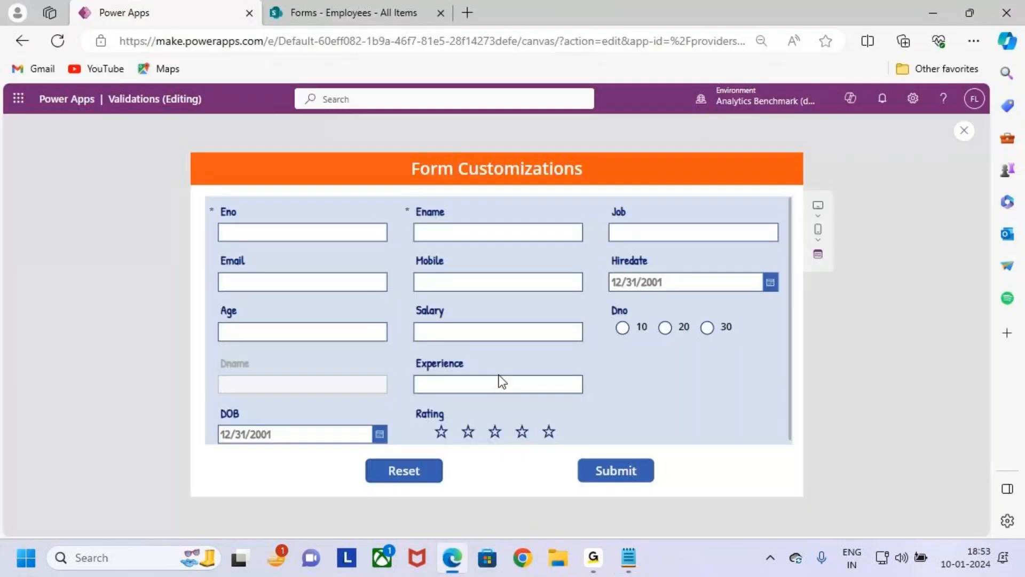
{"action": "left_click", "coordinate": [964, 130]}
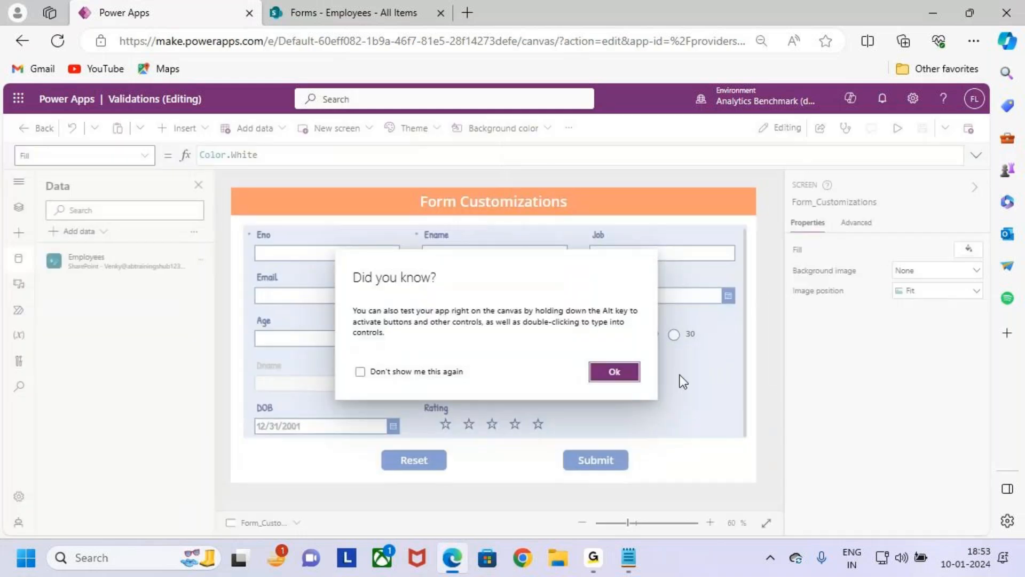
{"action": "left_click", "coordinate": [591, 377]}
{"action": "left_click", "coordinate": [699, 407]}
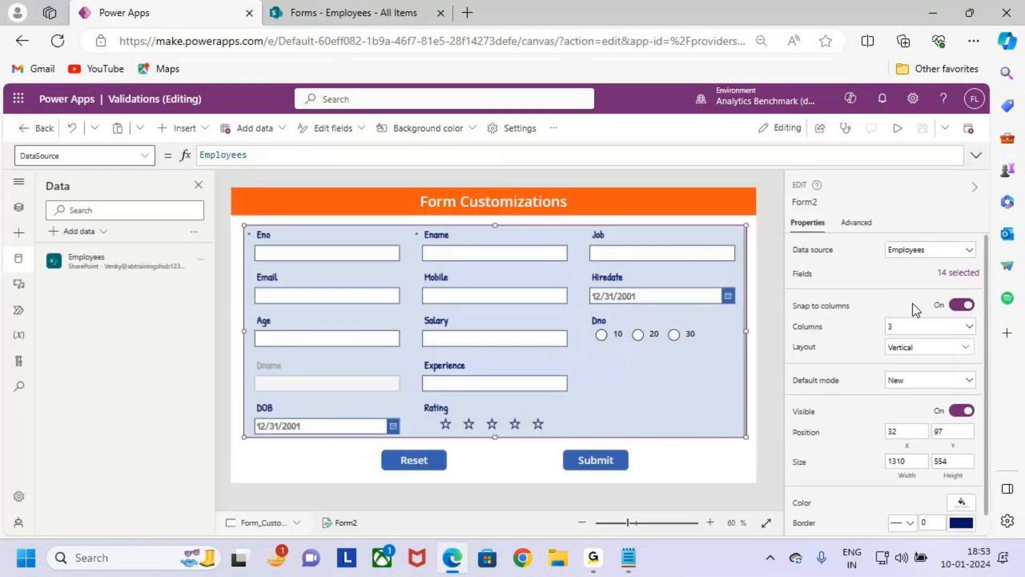
- Remove the Rating, DOB and Experience fields from Form2
{"action": "left_click", "coordinate": [924, 274]}
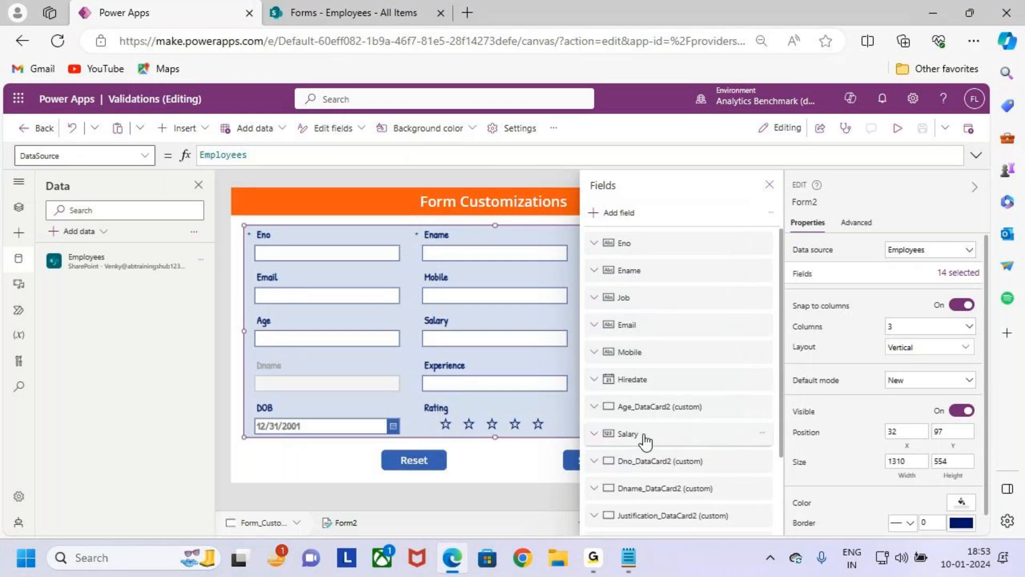
{"action": "scroll", "coordinate": [647, 440], "scroll_direction": "down", "scroll_amount": 2}
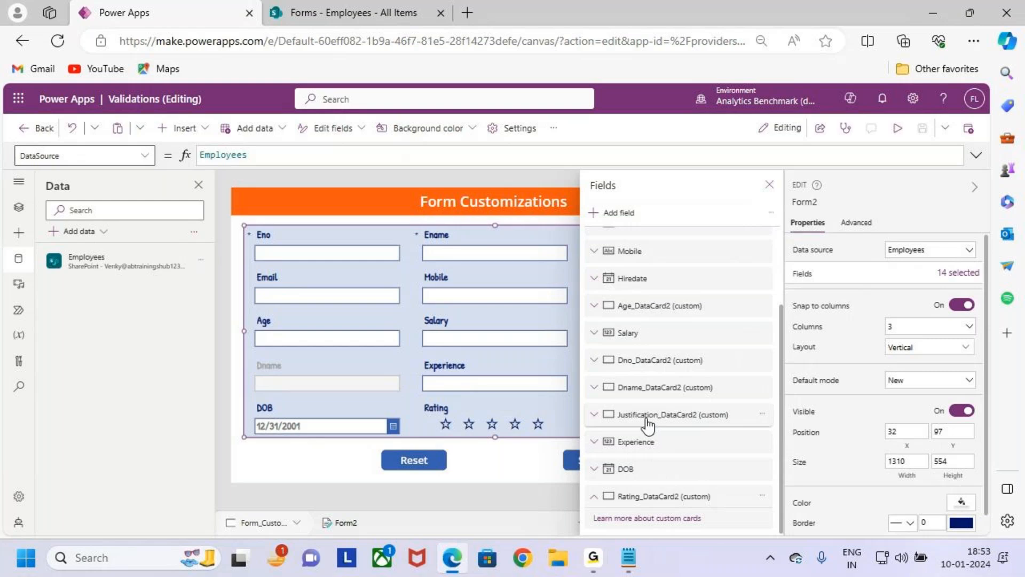
{"action": "scroll", "coordinate": [663, 419], "scroll_direction": "up", "scroll_amount": 2}
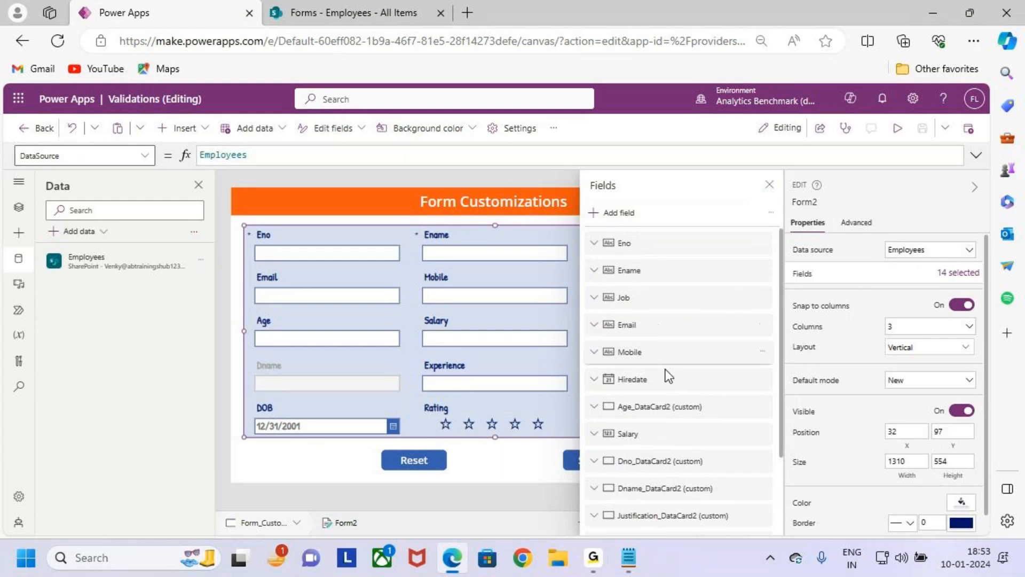
{"action": "scroll", "coordinate": [704, 458], "scroll_direction": "down", "scroll_amount": 2}
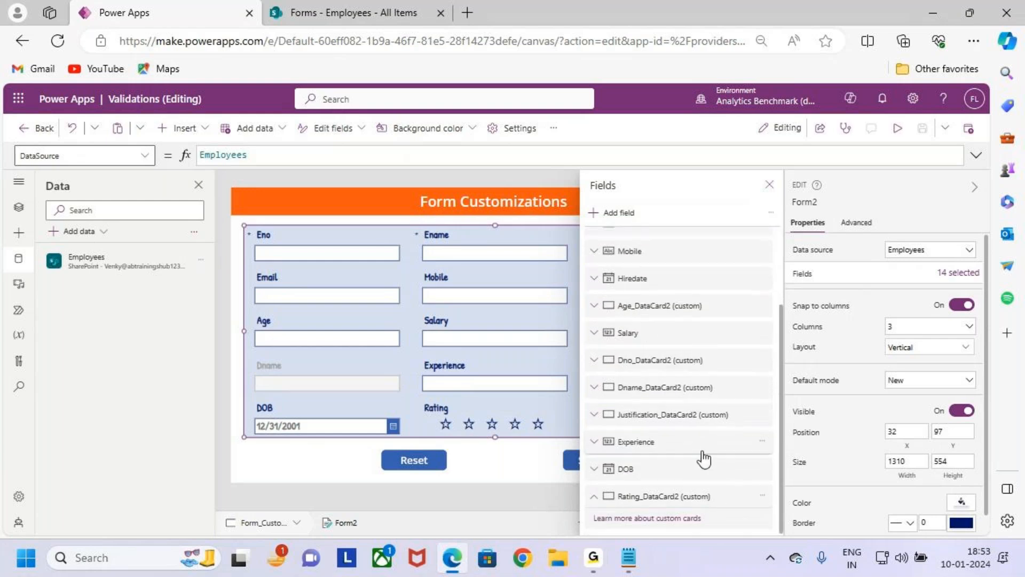
{"action": "left_click", "coordinate": [764, 503]}
{"action": "left_click", "coordinate": [790, 476]}
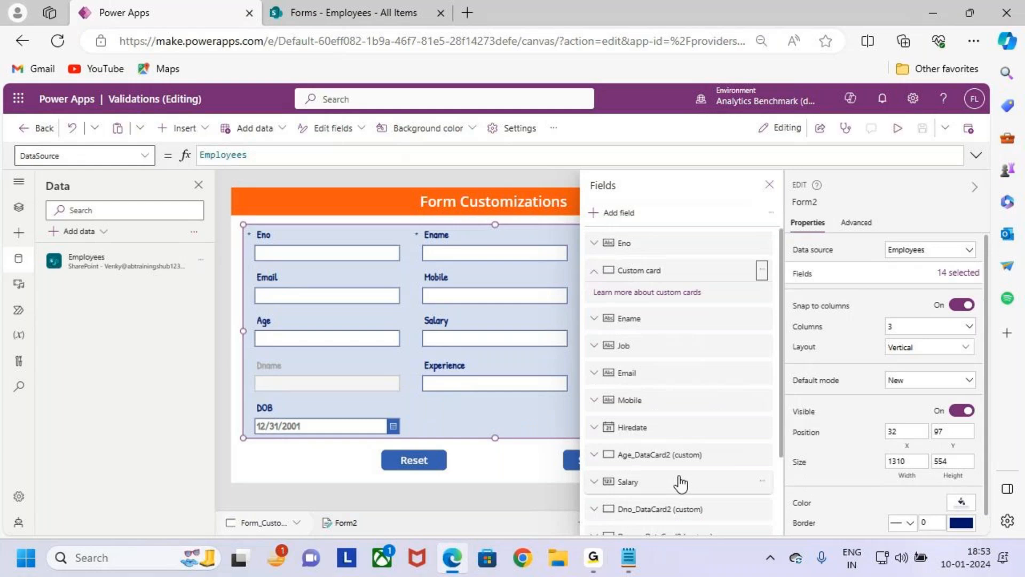
{"action": "scroll", "coordinate": [718, 486], "scroll_direction": "down", "scroll_amount": 1}
{"action": "left_click", "coordinate": [763, 516]}
{"action": "left_click", "coordinate": [791, 496]}
{"action": "scroll", "coordinate": [724, 474], "scroll_direction": "down", "scroll_amount": 1}
{"action": "left_click", "coordinate": [763, 516]}
{"action": "left_click", "coordinate": [789, 498]}
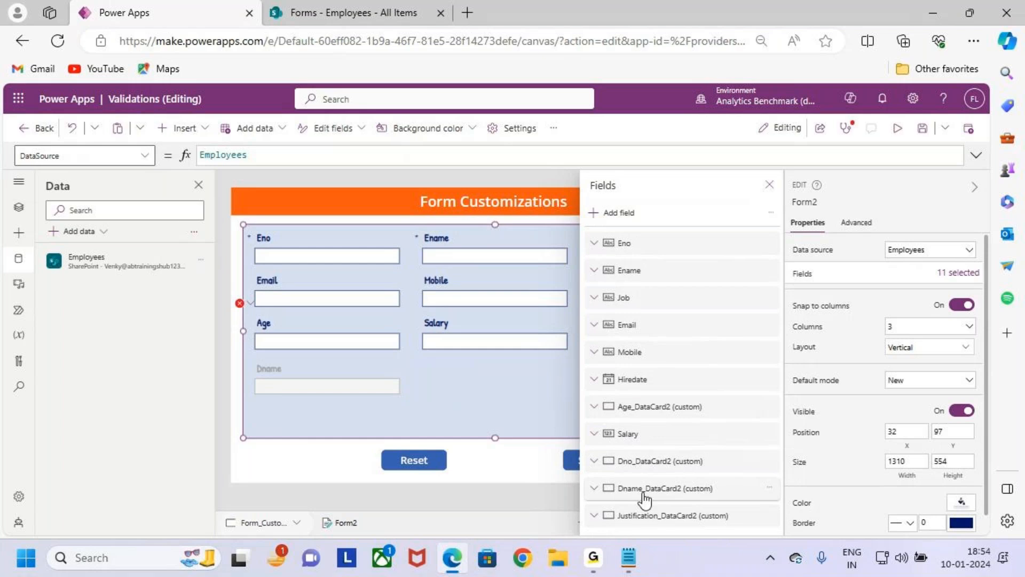
- Remove the Dname, Dno and Hiredate fields from Form2 and close the field list
{"action": "left_click", "coordinate": [769, 487]}
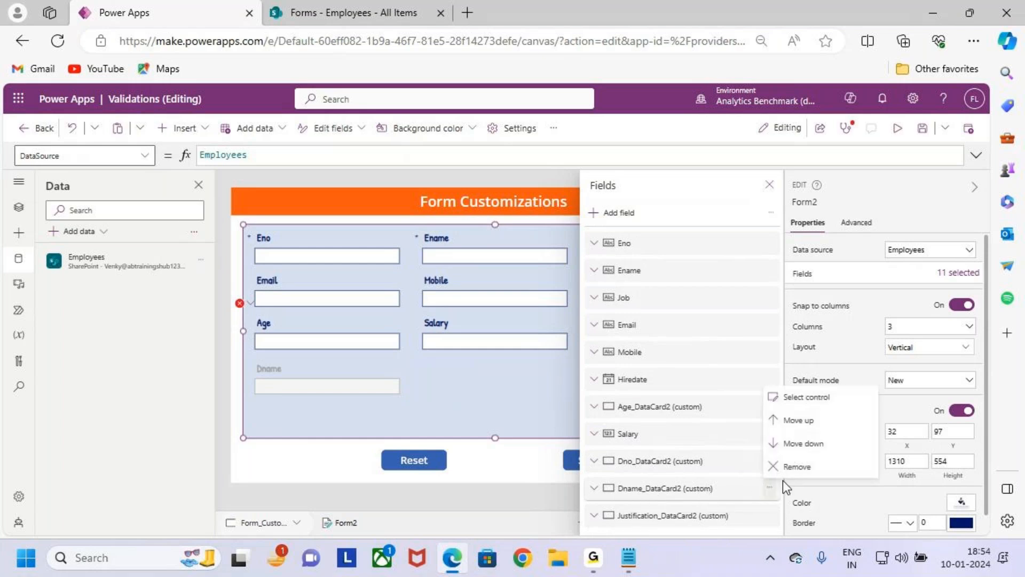
{"action": "left_click", "coordinate": [781, 467]}
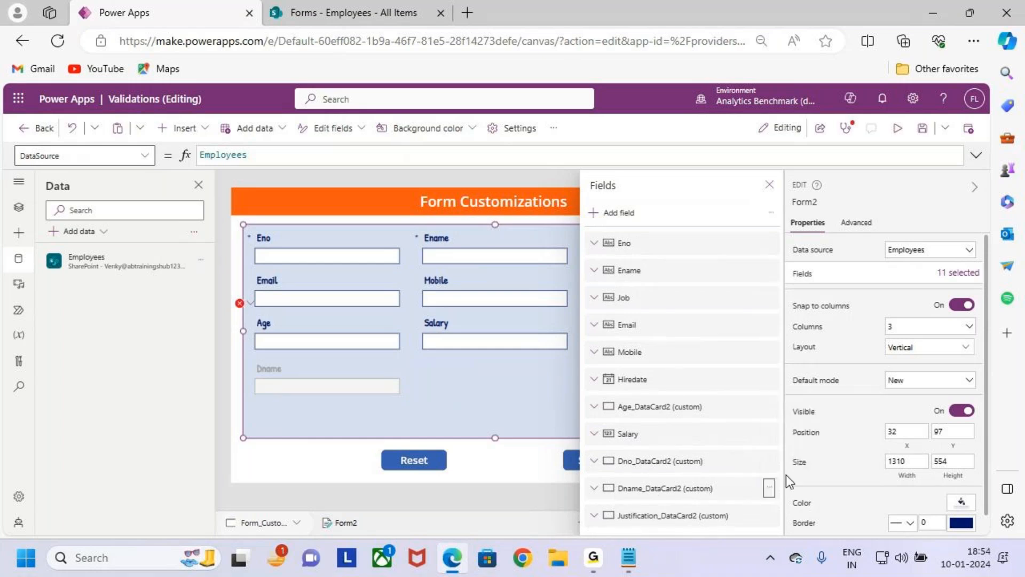
{"action": "left_click", "coordinate": [675, 495]}
{"action": "left_click", "coordinate": [720, 464]}
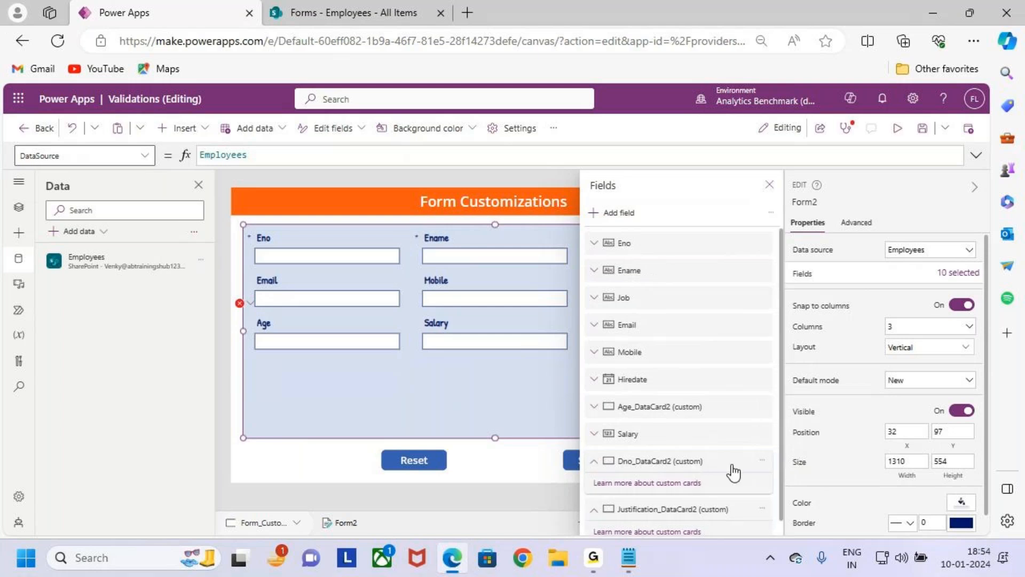
{"action": "left_click", "coordinate": [765, 466]}
{"action": "left_click", "coordinate": [801, 437]}
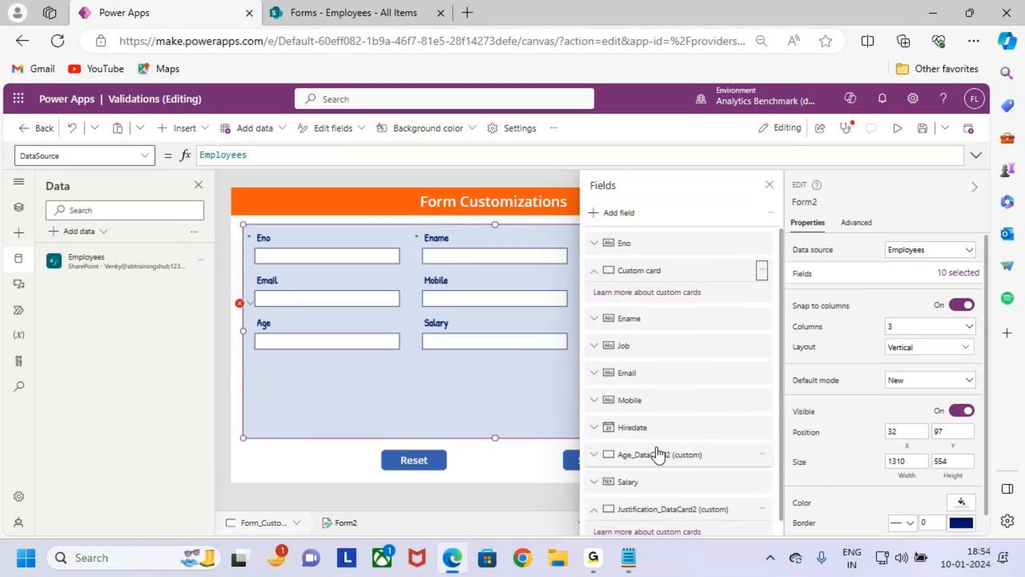
{"action": "left_click", "coordinate": [645, 382]}
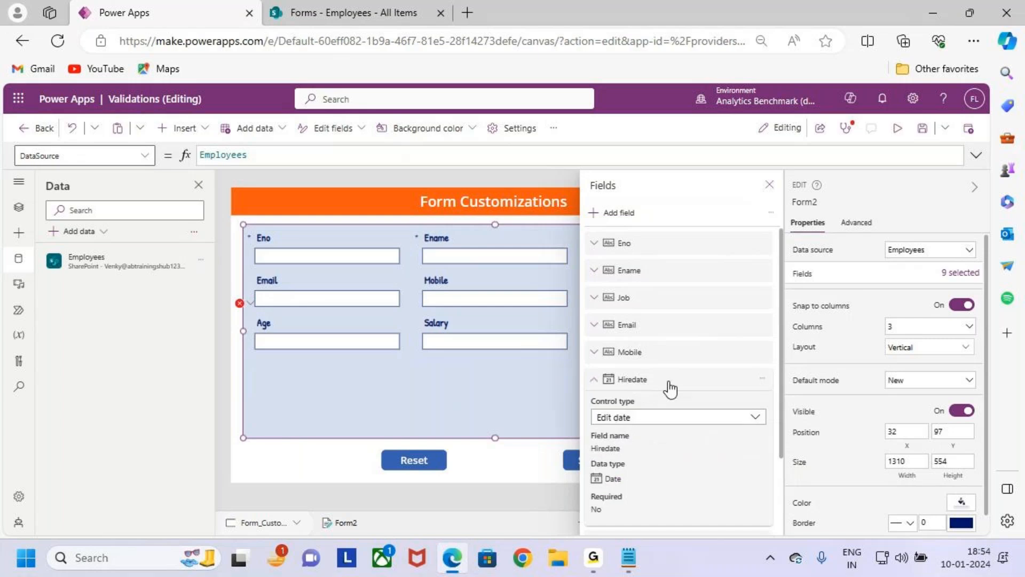
{"action": "left_click", "coordinate": [761, 379]}
{"action": "left_click", "coordinate": [802, 468]}
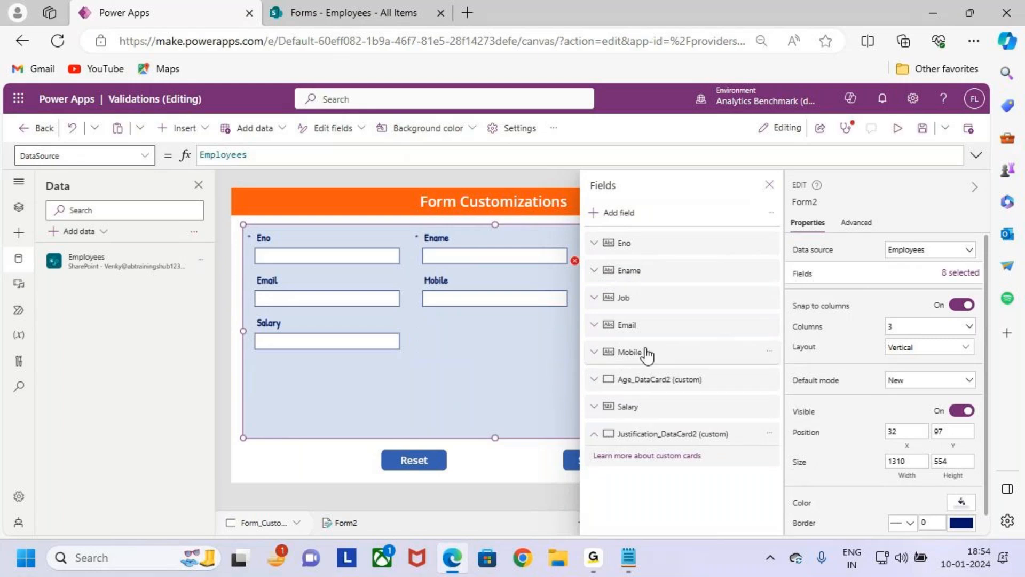
{"action": "left_click", "coordinate": [769, 184]}
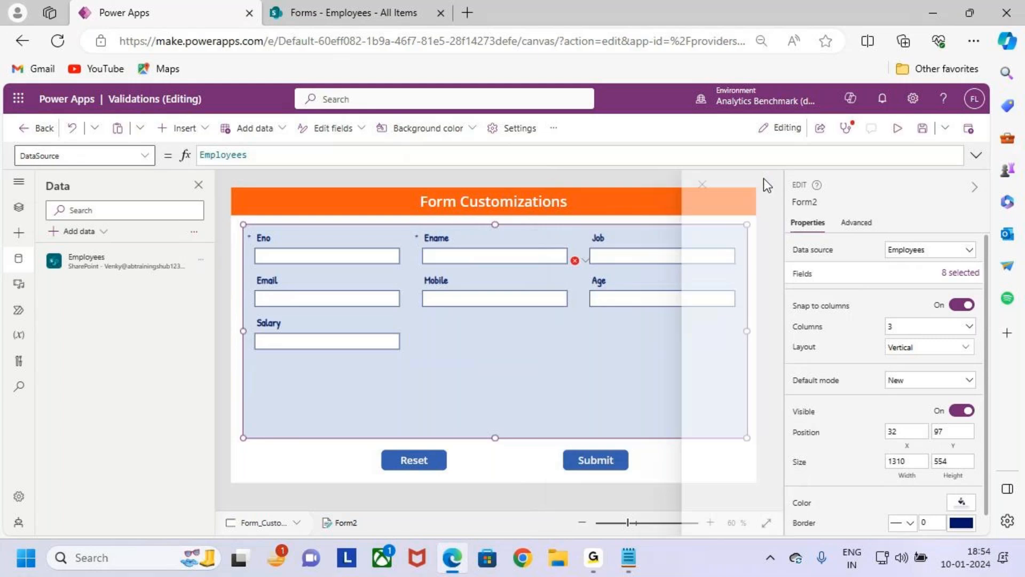
- Examine the Age card's Default formula and its dependence on the removed DOB field
{"action": "left_click", "coordinate": [611, 283]}
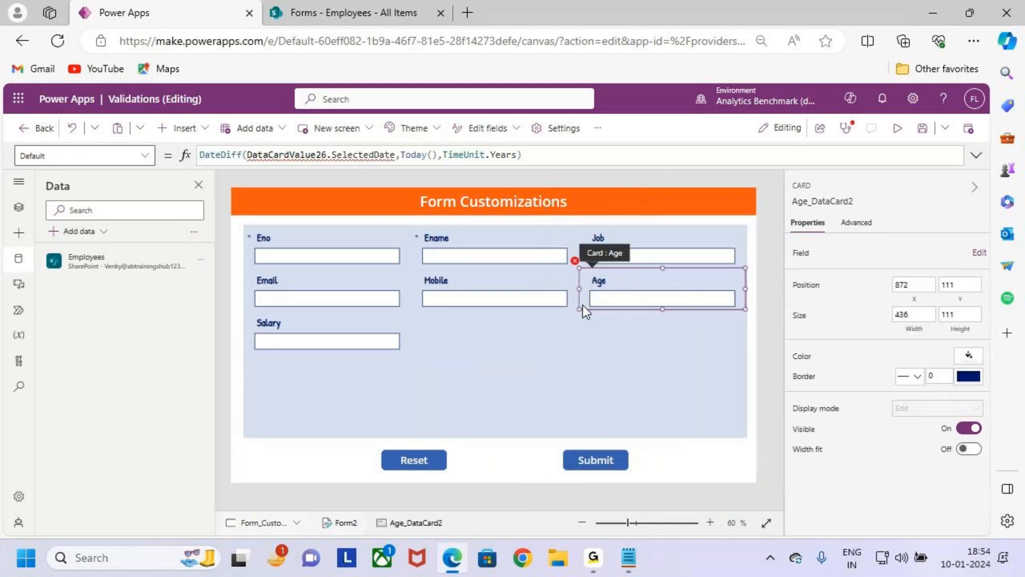
{"action": "key", "text": "ctrl+2"}
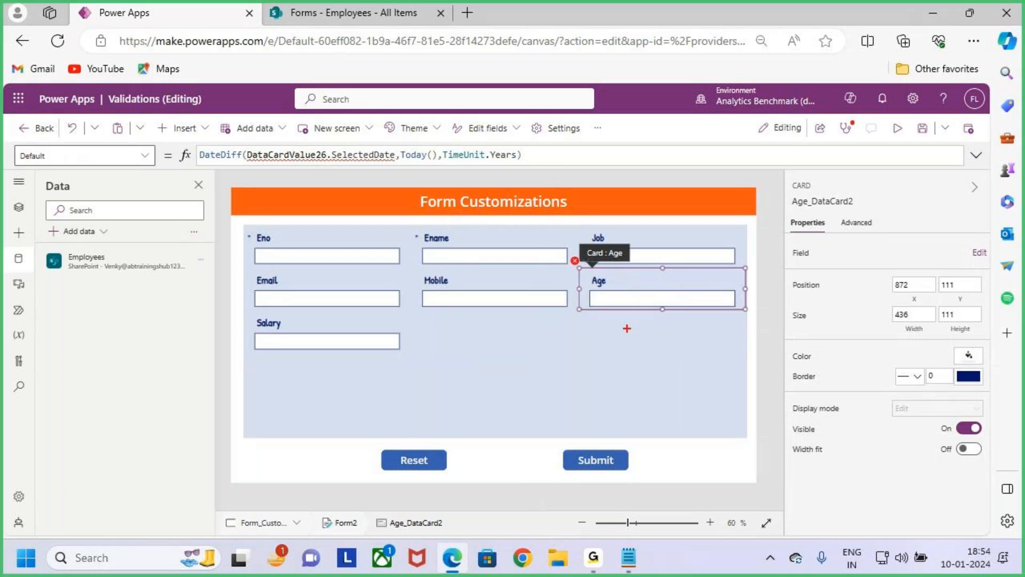
{"action": "left_click_drag", "start_coordinate": [575, 266], "coordinate": [763, 321]}
{"action": "left_click_drag", "start_coordinate": [736, 294], "coordinate": [773, 373]}
{"action": "mouse_move", "coordinate": [767, 361]}
{"action": "left_mouse_down"}
{"action": "mouse_move", "coordinate": [767, 380]}
{"action": "mouse_move", "coordinate": [801, 361]}
{"action": "left_mouse_up"}
{"action": "mouse_move", "coordinate": [672, 406]}
{"action": "left_mouse_down"}
{"action": "mouse_move", "coordinate": [671, 459]}
{"action": "mouse_move", "coordinate": [683, 474]}
{"action": "left_mouse_up"}
{"action": "left_click_drag", "start_coordinate": [713, 425], "coordinate": [715, 457]}
{"action": "left_click_drag", "start_coordinate": [741, 416], "coordinate": [740, 461]}
{"action": "mouse_move", "coordinate": [774, 422]}
{"action": "left_mouse_down"}
{"action": "mouse_move", "coordinate": [705, 369]}
{"action": "mouse_move", "coordinate": [768, 411]}
{"action": "left_mouse_up"}
{"action": "left_click_drag", "start_coordinate": [635, 303], "coordinate": [646, 371]}
{"action": "left_click_drag", "start_coordinate": [619, 320], "coordinate": [650, 315]}
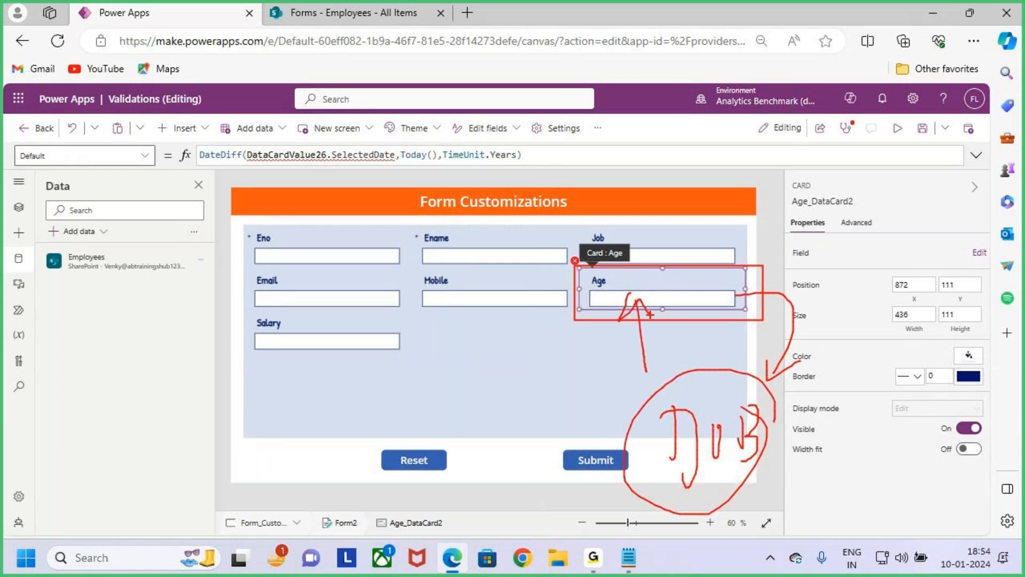
{"action": "key", "text": "Escape"}
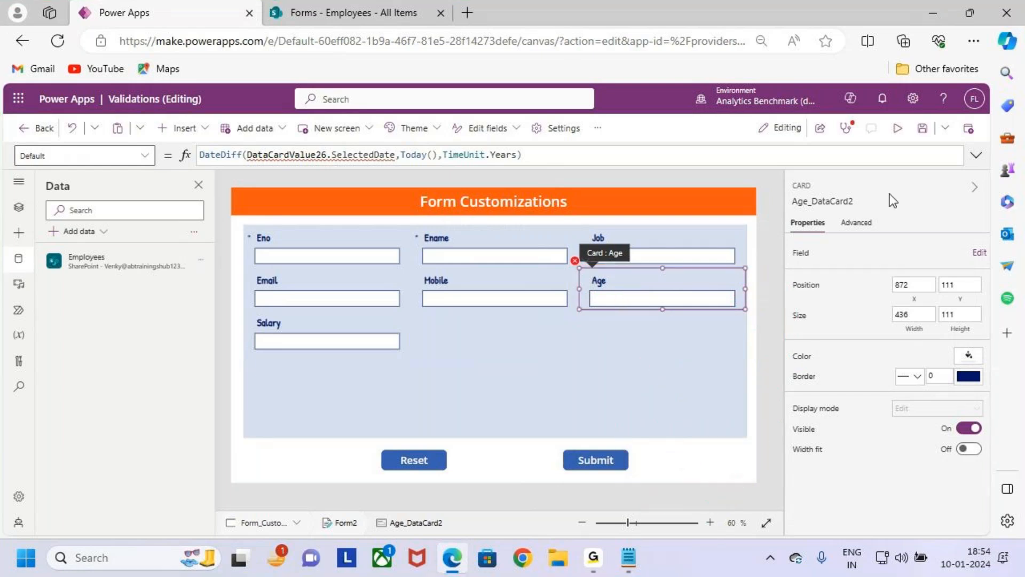
- Remove the Age field from Form2 and close the field list
{"action": "left_click", "coordinate": [677, 352]}
{"action": "left_click", "coordinate": [945, 278]}
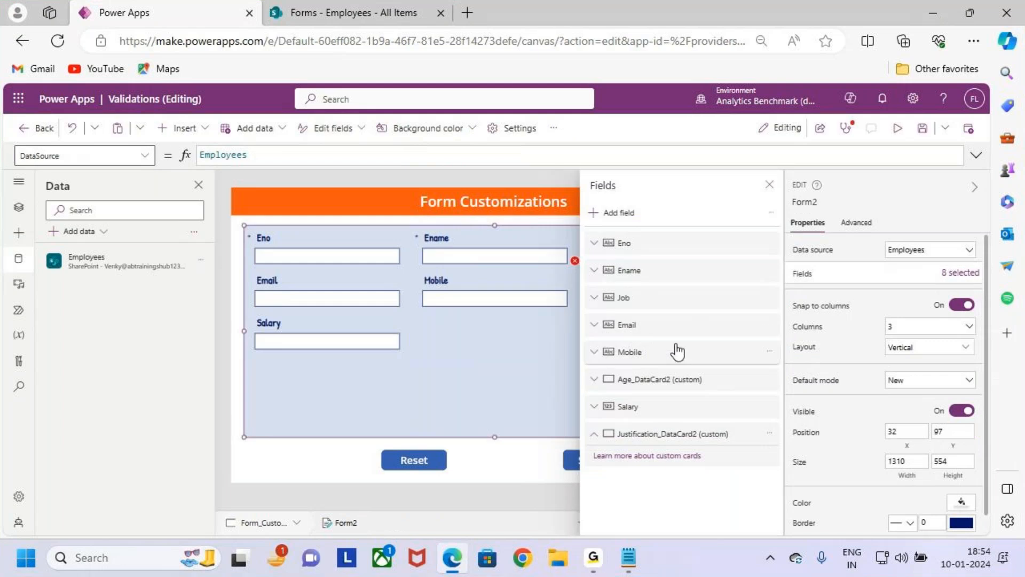
{"action": "left_click", "coordinate": [769, 378]}
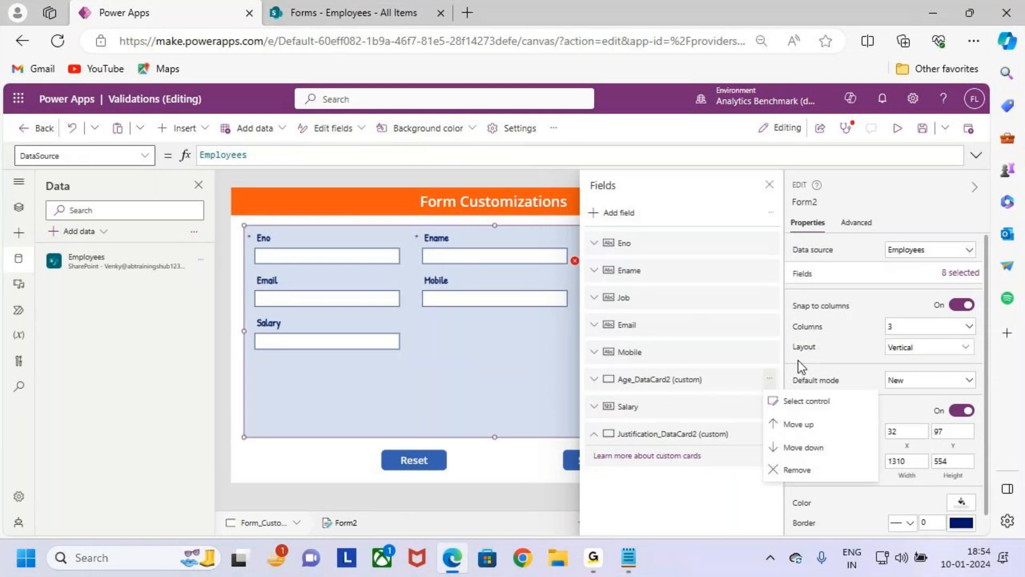
{"action": "left_click", "coordinate": [801, 469]}
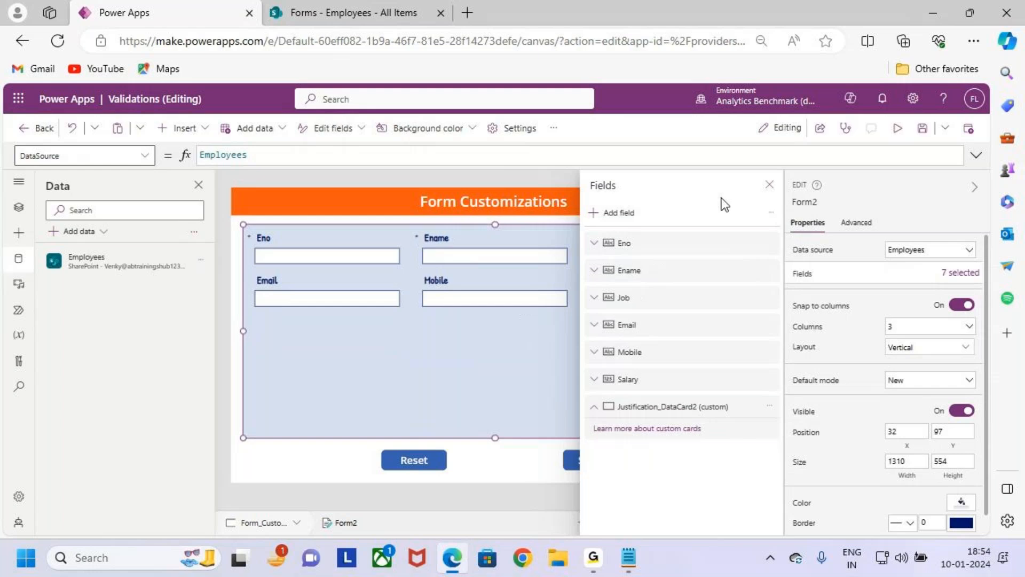
{"action": "left_click", "coordinate": [769, 185]}
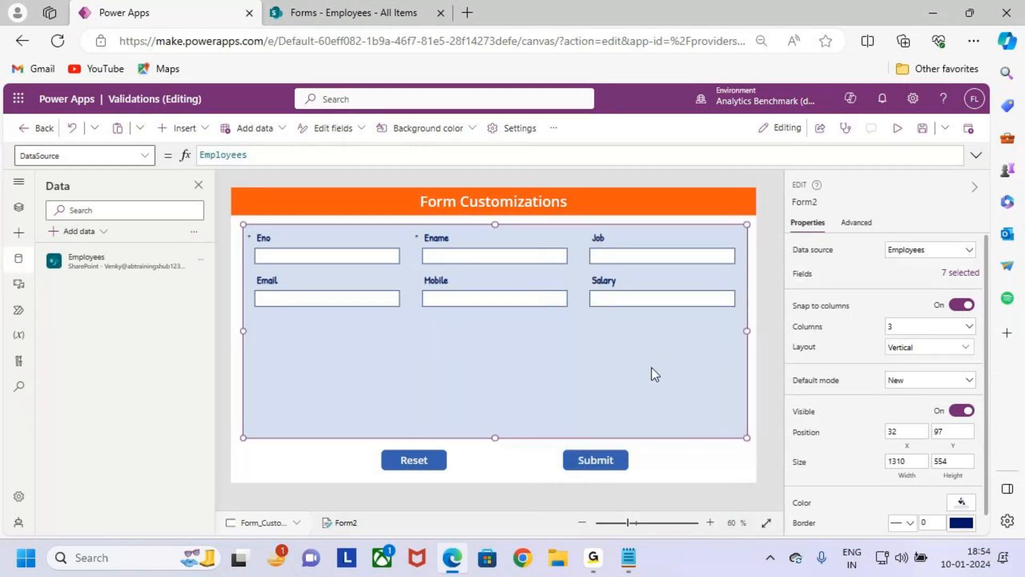
{"action": "key", "text": "ctrl+2"}
{"action": "mouse_move", "coordinate": [243, 222]}
{"action": "left_mouse_down"}
{"action": "mouse_move", "coordinate": [687, 394]}
{"action": "mouse_move", "coordinate": [732, 432]}
{"action": "left_mouse_up"}
{"action": "key", "text": "Escape"}
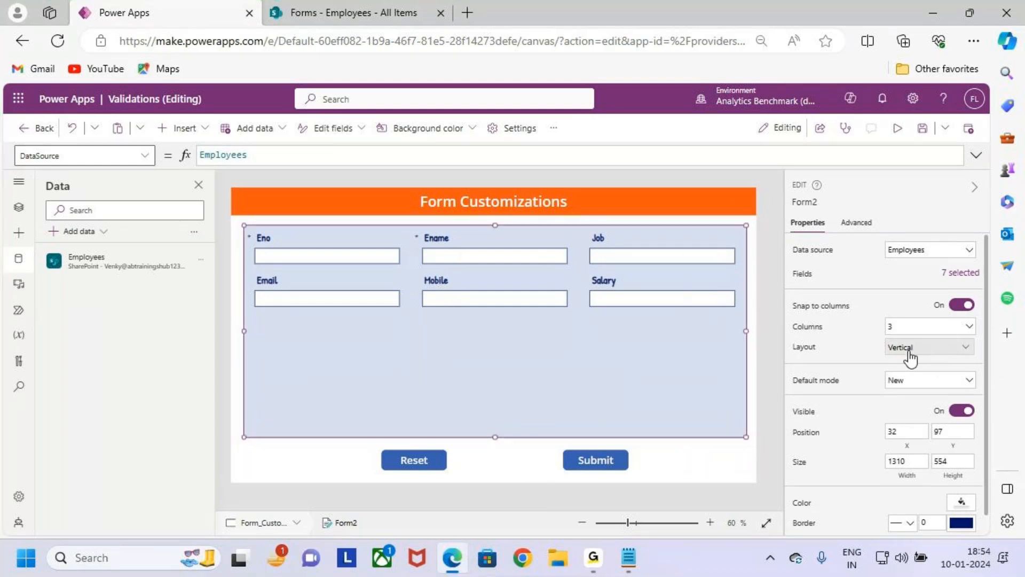
{"action": "key", "text": "ctrl+2"}
{"action": "left_click_drag", "start_coordinate": [250, 223], "coordinate": [392, 338]}
{"action": "left_click_drag", "start_coordinate": [428, 224], "coordinate": [553, 358]}
{"action": "left_click_drag", "start_coordinate": [601, 231], "coordinate": [695, 342]}
{"action": "key", "text": "Escape"}
- Set Form2's layout to Horizontal and its number of columns to 1
{"action": "left_click", "coordinate": [923, 327]}
{"action": "left_click", "coordinate": [918, 335]}
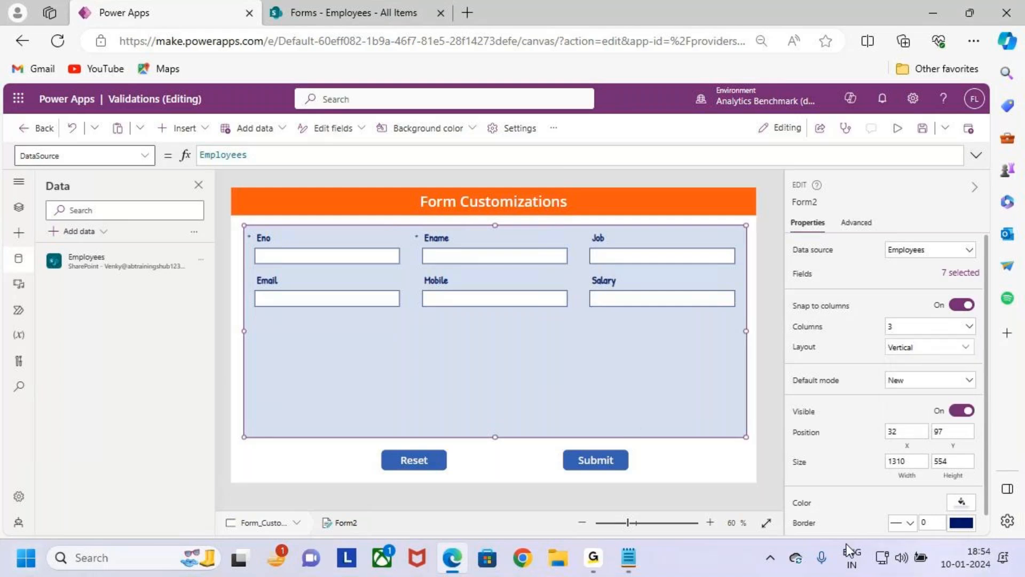
{"action": "left_click", "coordinate": [929, 347]}
{"action": "left_click", "coordinate": [921, 434]}
{"action": "left_click", "coordinate": [931, 327]}
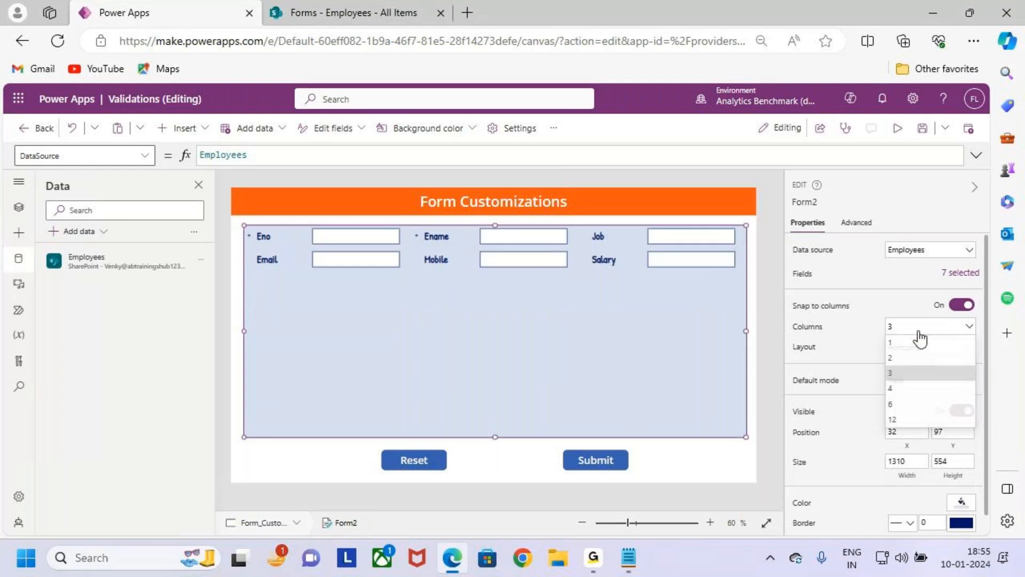
{"action": "left_click", "coordinate": [925, 346]}
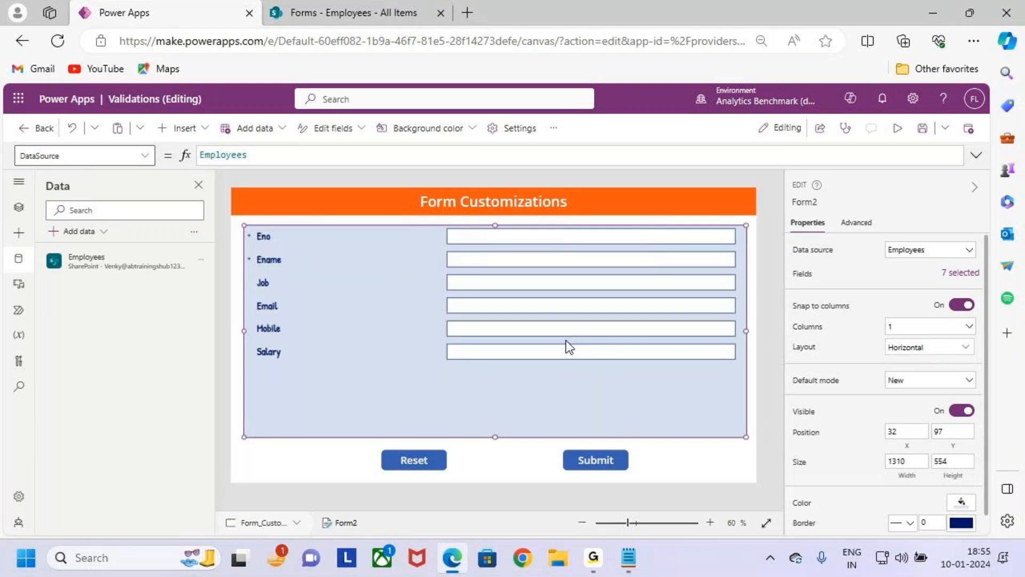
- Shorten Form2 to a height of about 390, and save and preview the app
{"action": "left_click_drag", "start_coordinate": [497, 436], "coordinate": [499, 373]}
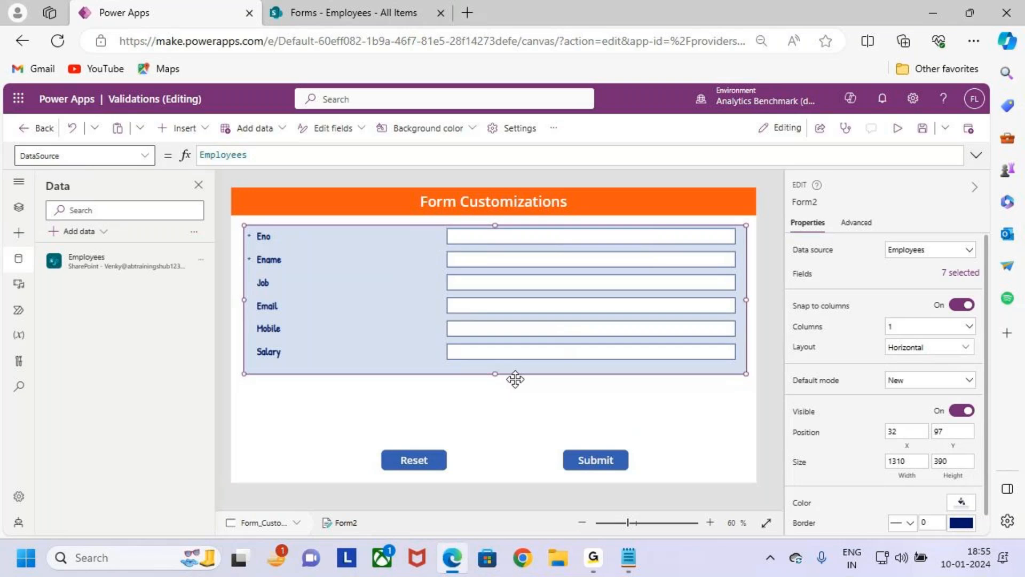
{"action": "left_click", "coordinate": [918, 130]}
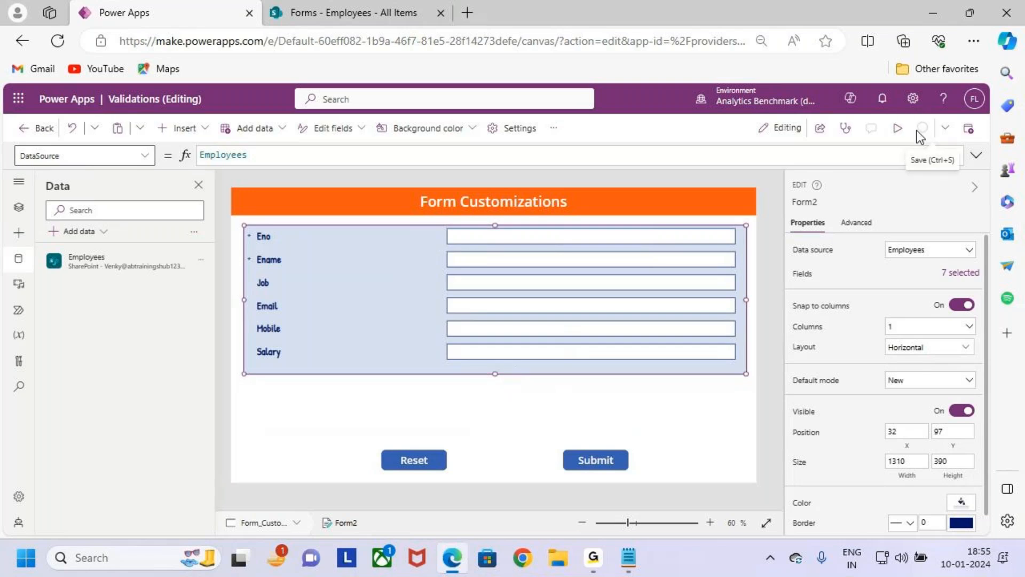
{"action": "left_click", "coordinate": [897, 128]}
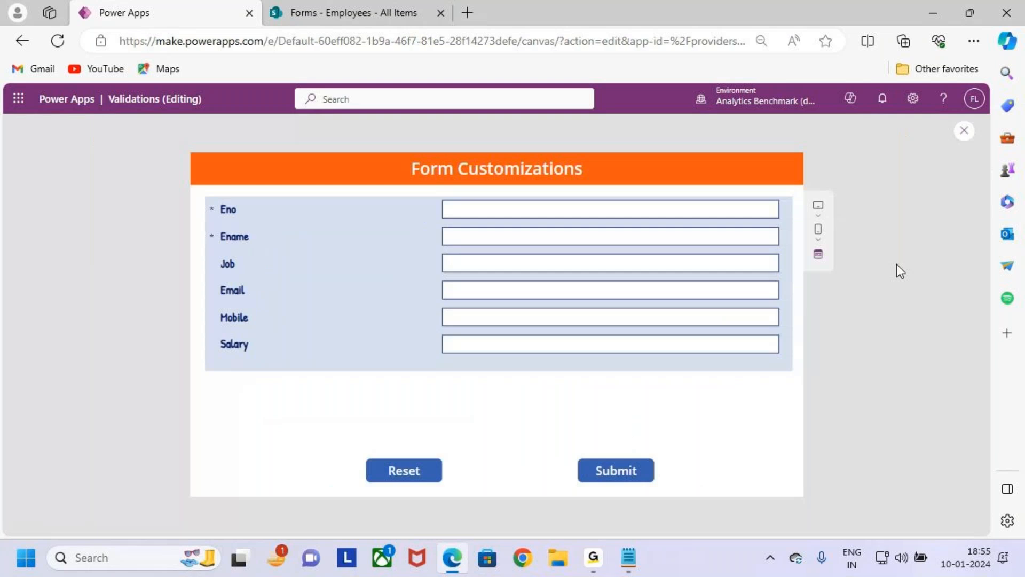
- Fill in the employee's number and name in the previewed form, enter Dev as the job, and use a saved e-mail and mobile entry
{"action": "left_click", "coordinate": [526, 208]}
{"action": "type", "text": "101"}
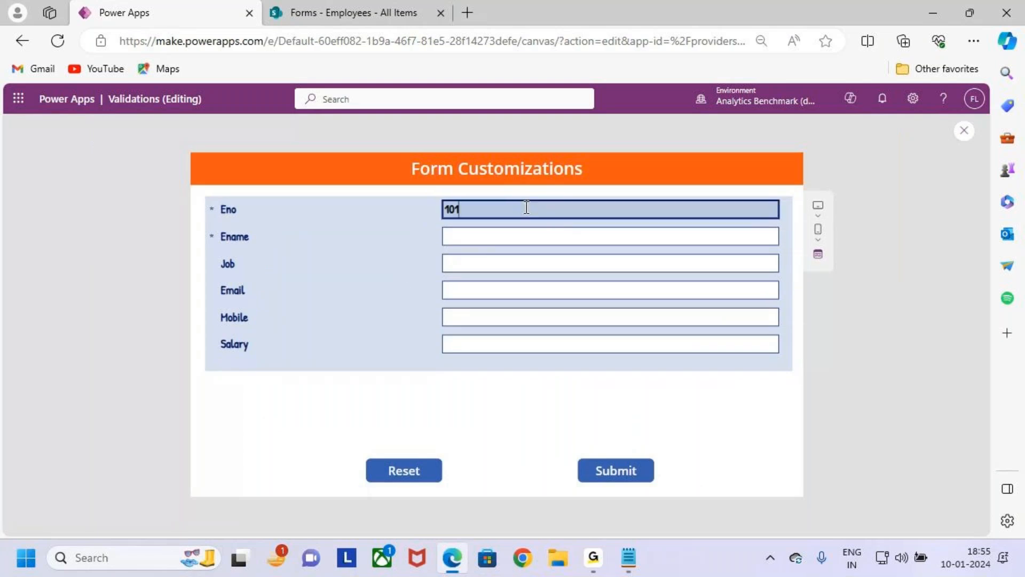
{"action": "left_click", "coordinate": [511, 238]}
{"action": "type", "text": "Warner"}
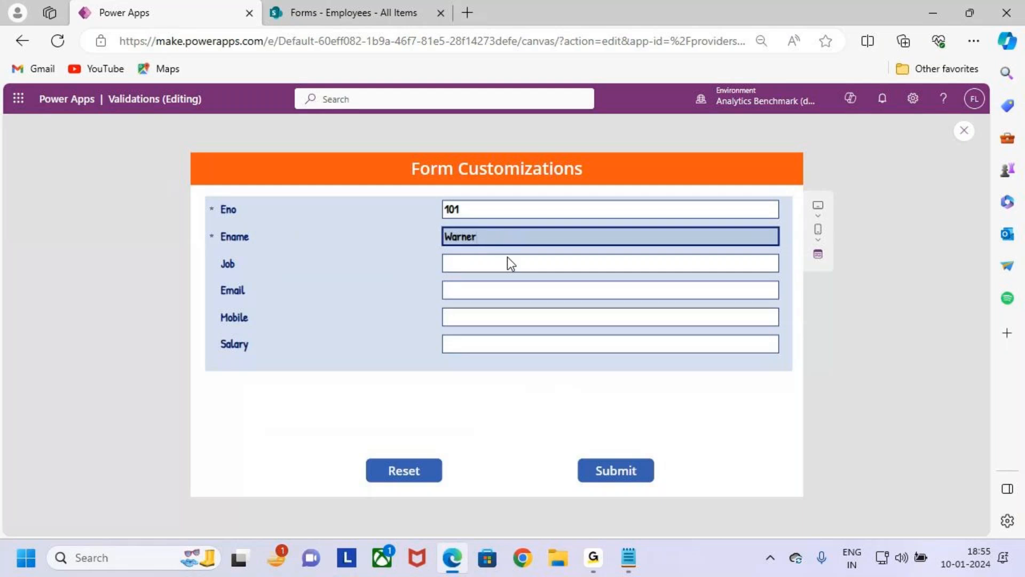
{"action": "left_click", "coordinate": [517, 261]}
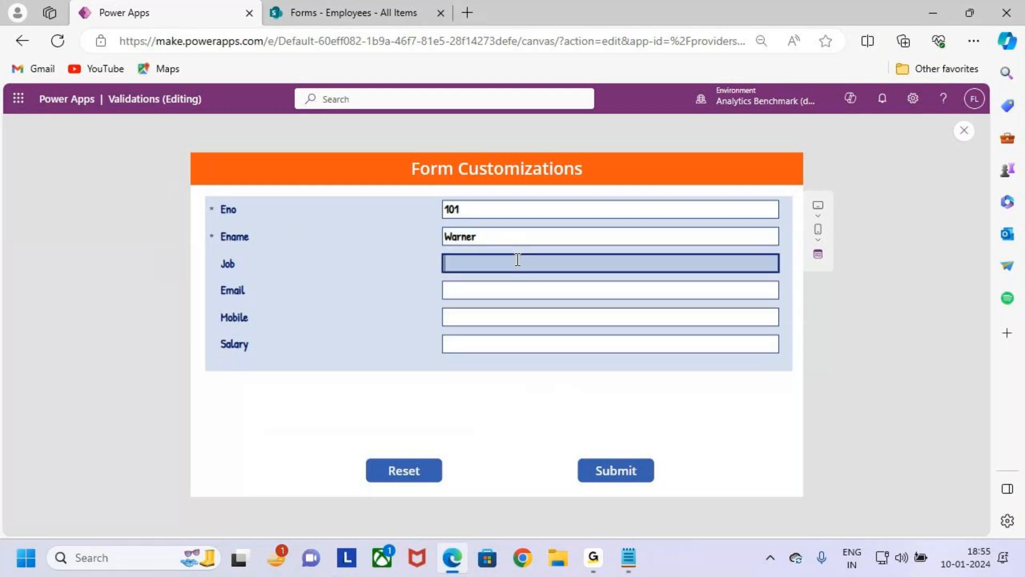
{"action": "left_click", "coordinate": [524, 291]}
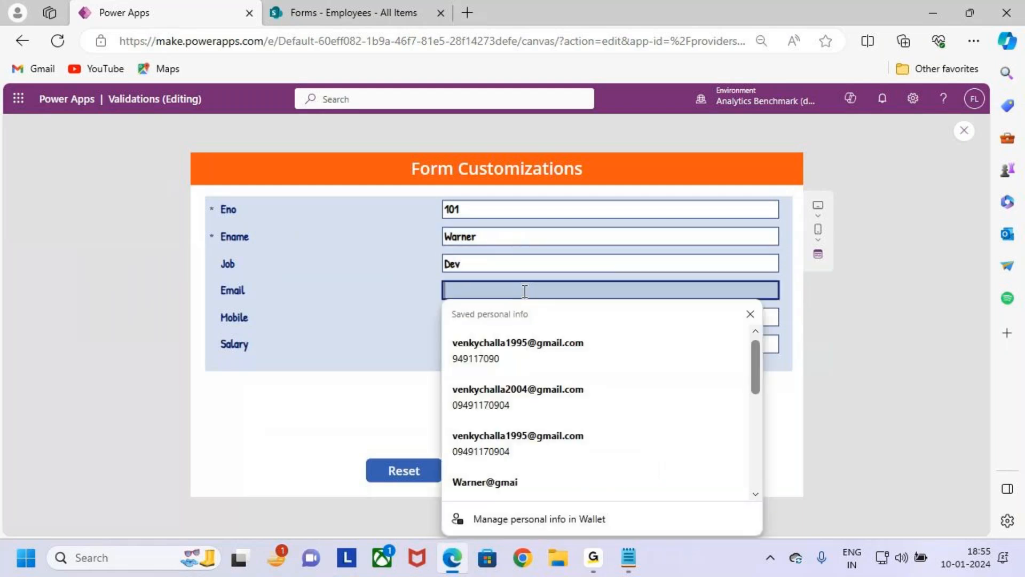
{"action": "left_click", "coordinate": [601, 342]}
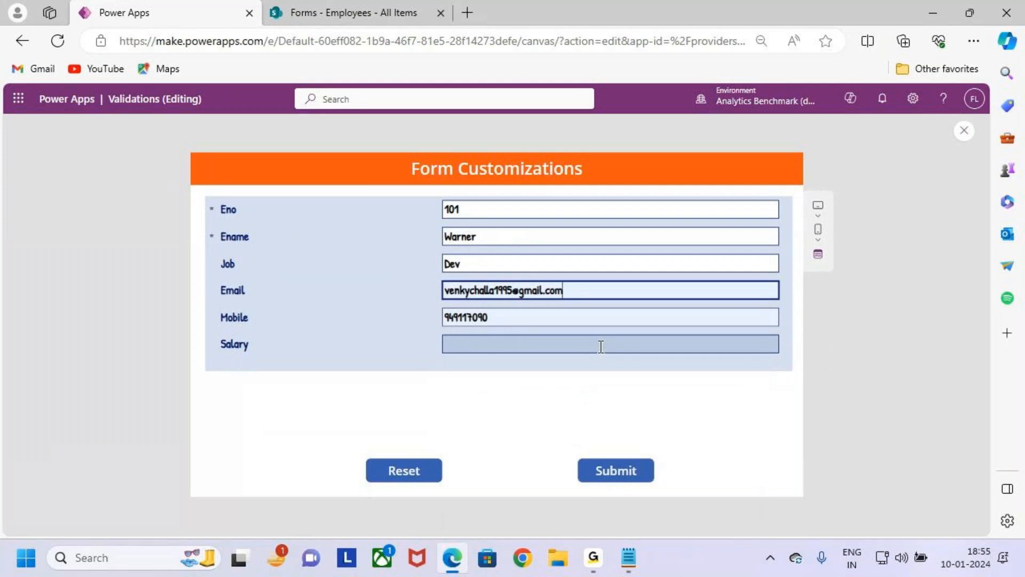
- Enter a salary of 110000 in the previewed form to test the conditional Justification field
{"action": "left_click", "coordinate": [500, 345]}
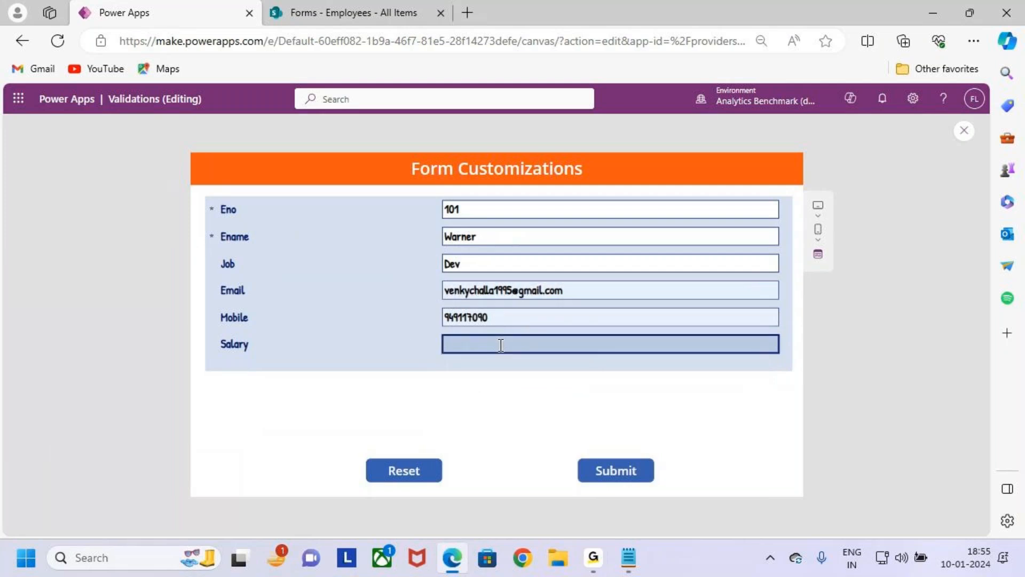
{"action": "type", "text": "900000"}
{"action": "key", "text": "BackSpace"}
{"action": "key", "text": "BackSpace"}
{"action": "key", "text": "BackSpace"}
{"action": "key", "text": "BackSpace"}
{"action": "key", "text": "BackSpace"}
{"action": "type", "text": "110000"}
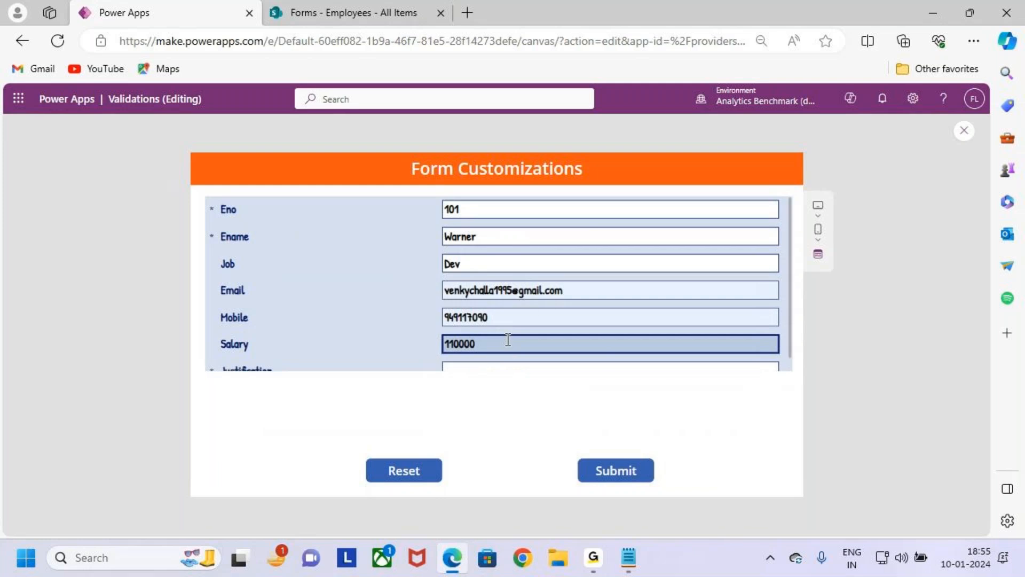
- Close the preview and stretch Form2 downward to a height of about 550
{"action": "scroll", "coordinate": [529, 320], "scroll_direction": "down", "scroll_amount": 1}
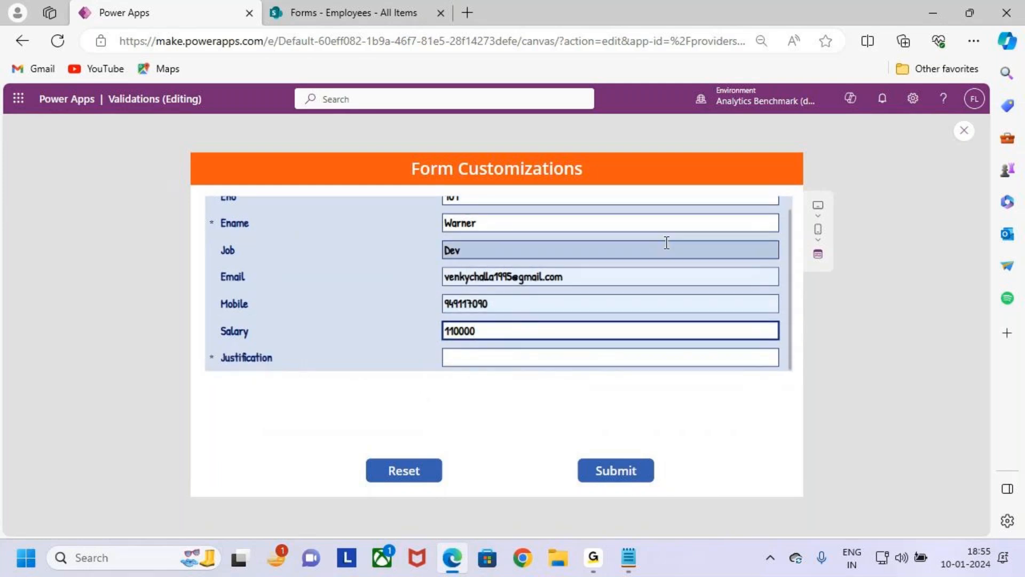
{"action": "left_click", "coordinate": [963, 132]}
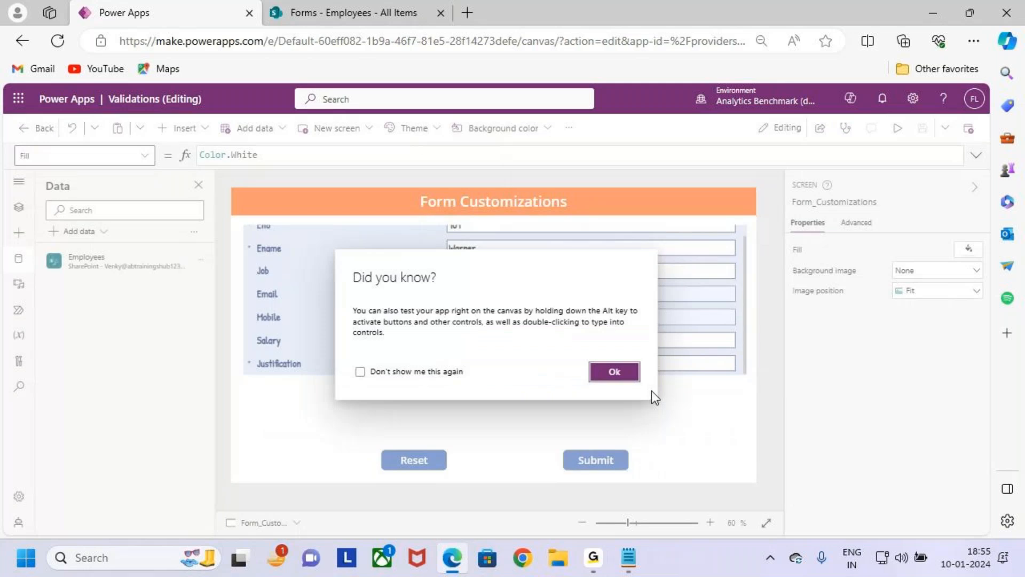
{"action": "left_click", "coordinate": [636, 373]}
{"action": "left_click", "coordinate": [412, 363]}
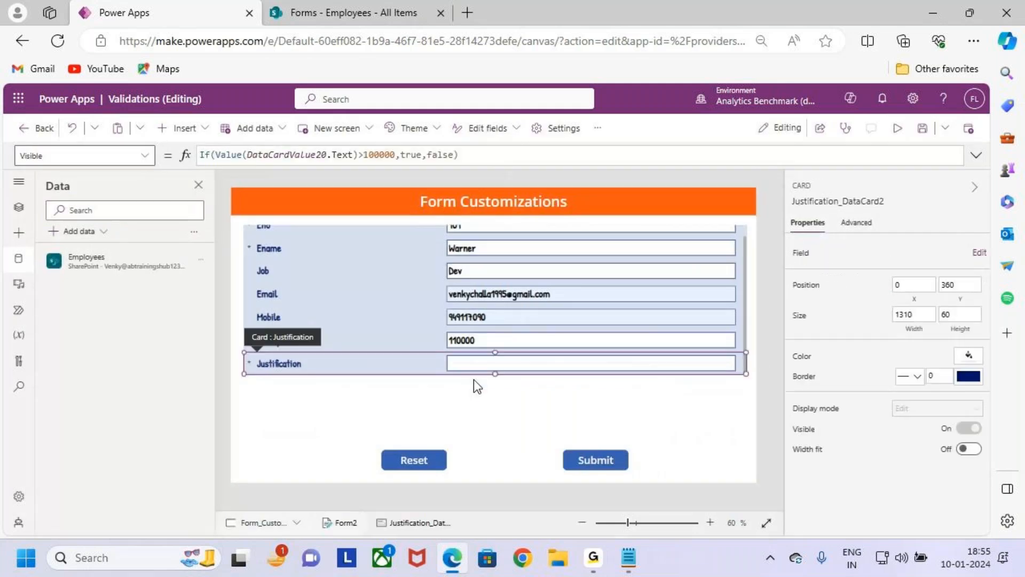
{"action": "left_click", "coordinate": [745, 344]}
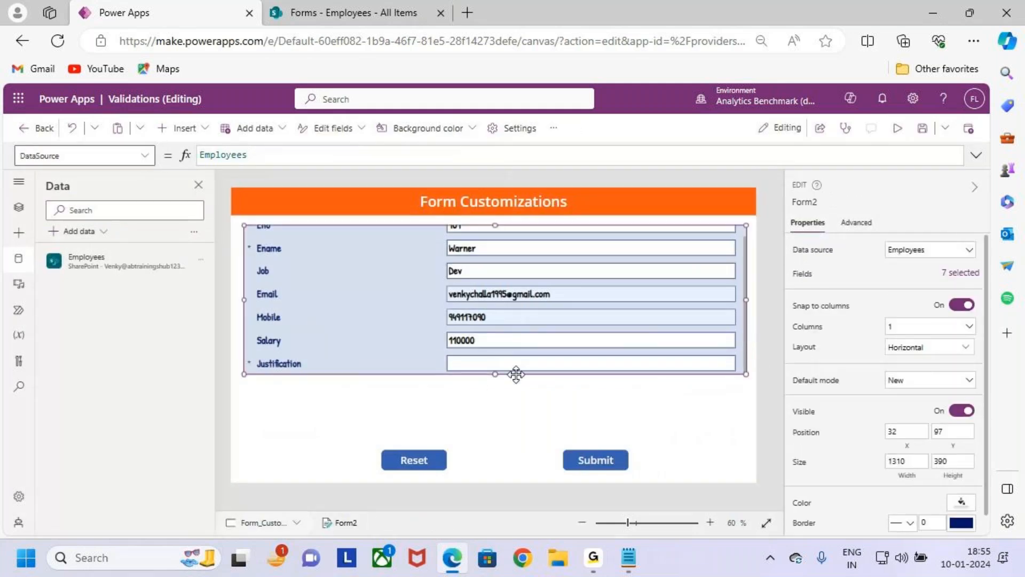
{"action": "left_click_drag", "start_coordinate": [495, 375], "coordinate": [495, 435]}
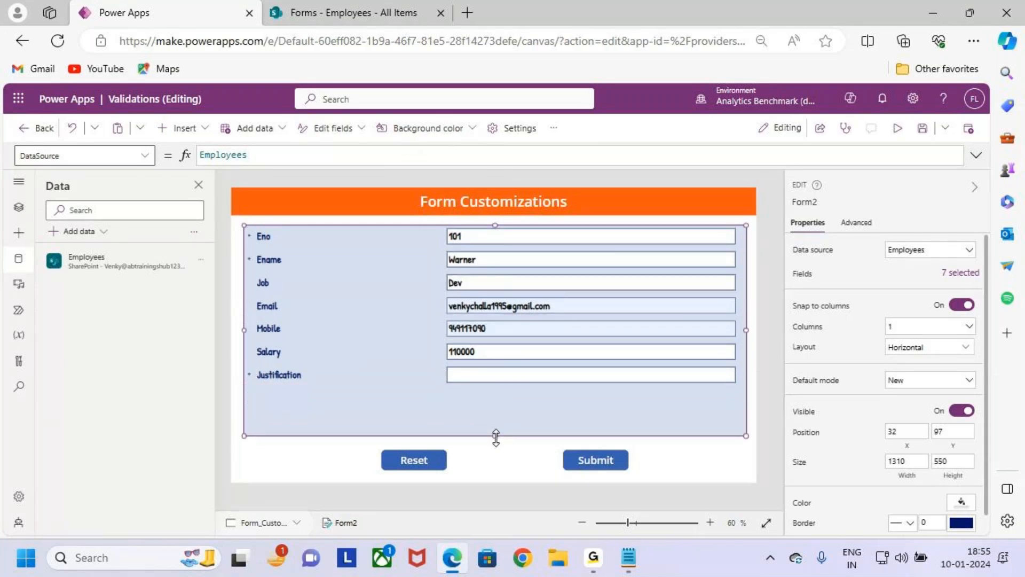
- Enlarge the Justification text input to a height of about 155 and set its mode to Multiline
{"action": "left_click", "coordinate": [498, 377]}
{"action": "left_click", "coordinate": [498, 377]}
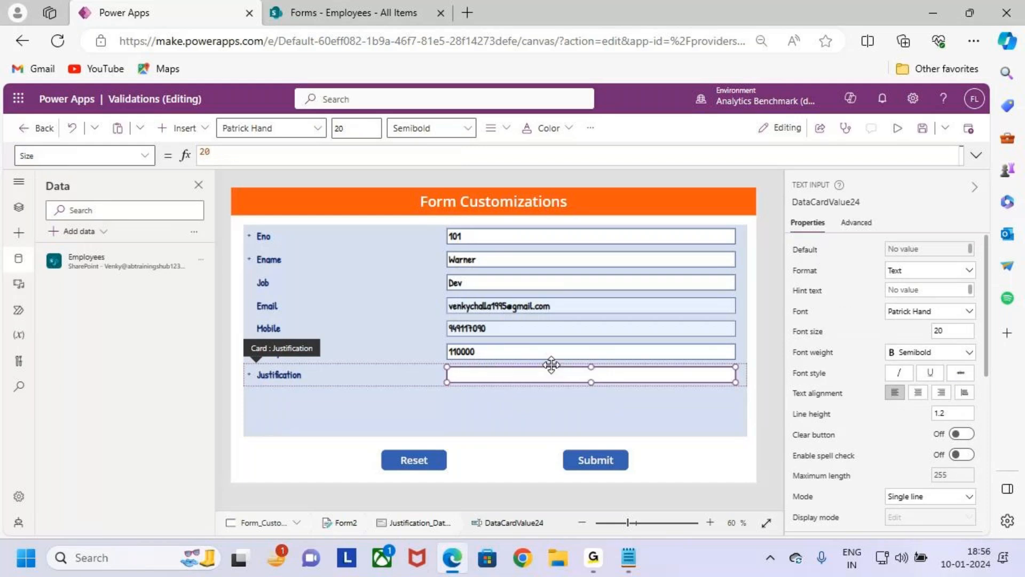
{"action": "left_click_drag", "start_coordinate": [593, 383], "coordinate": [599, 427]}
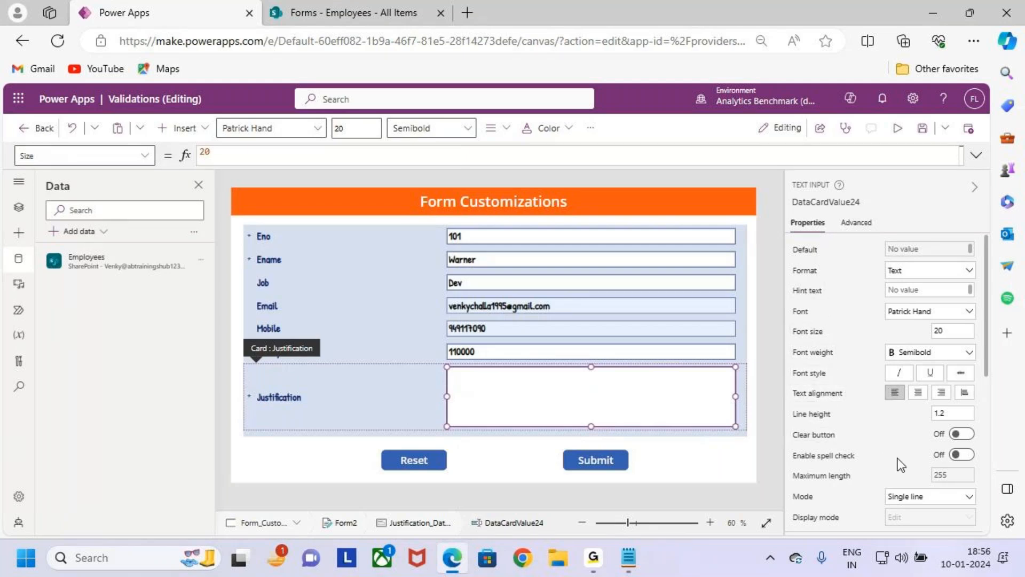
{"action": "scroll", "coordinate": [893, 448], "scroll_direction": "down", "scroll_amount": 2}
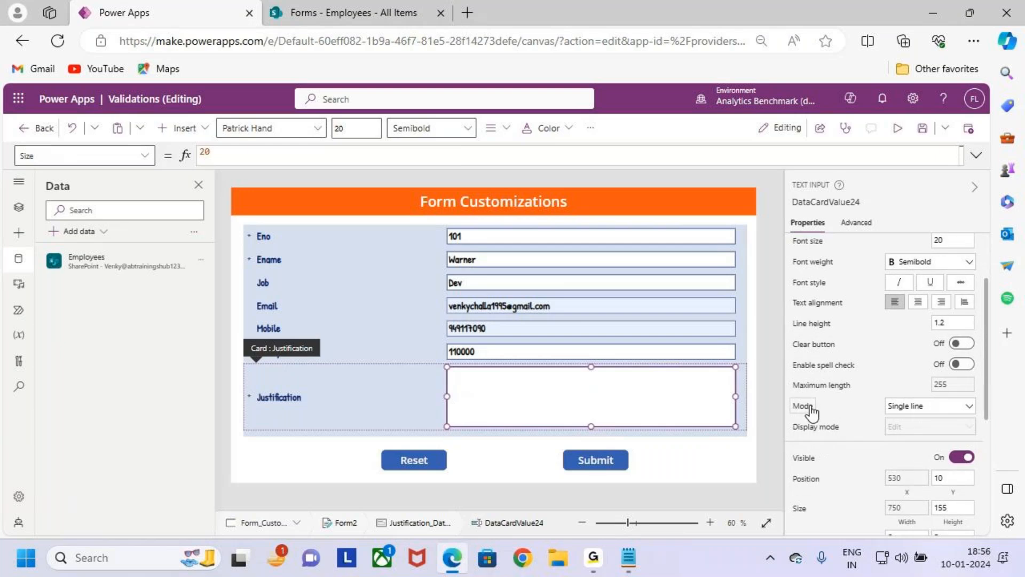
{"action": "left_click_drag", "start_coordinate": [457, 384], "coordinate": [727, 404]}
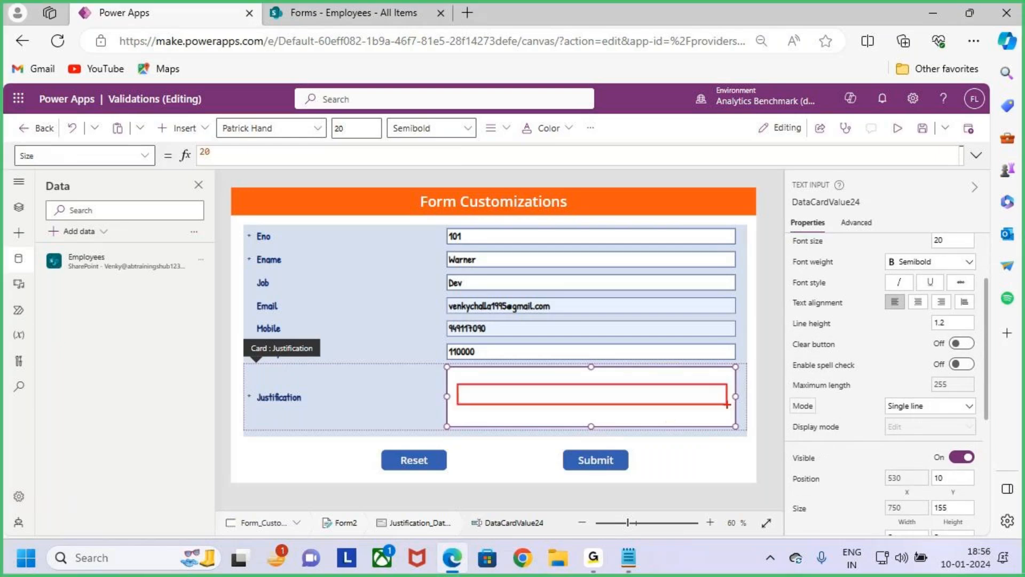
{"action": "left_click", "coordinate": [929, 407]}
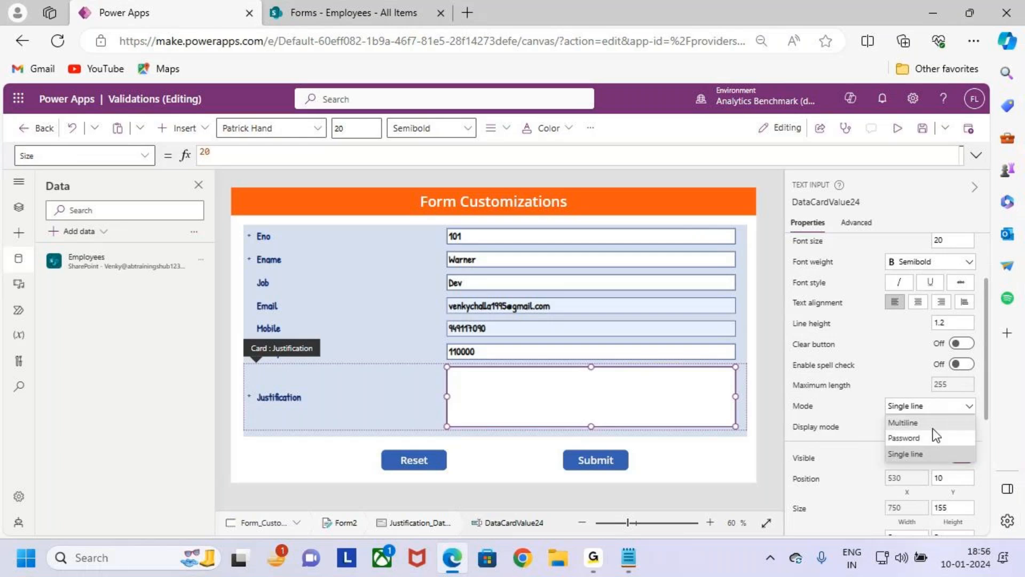
{"action": "left_click", "coordinate": [937, 424]}
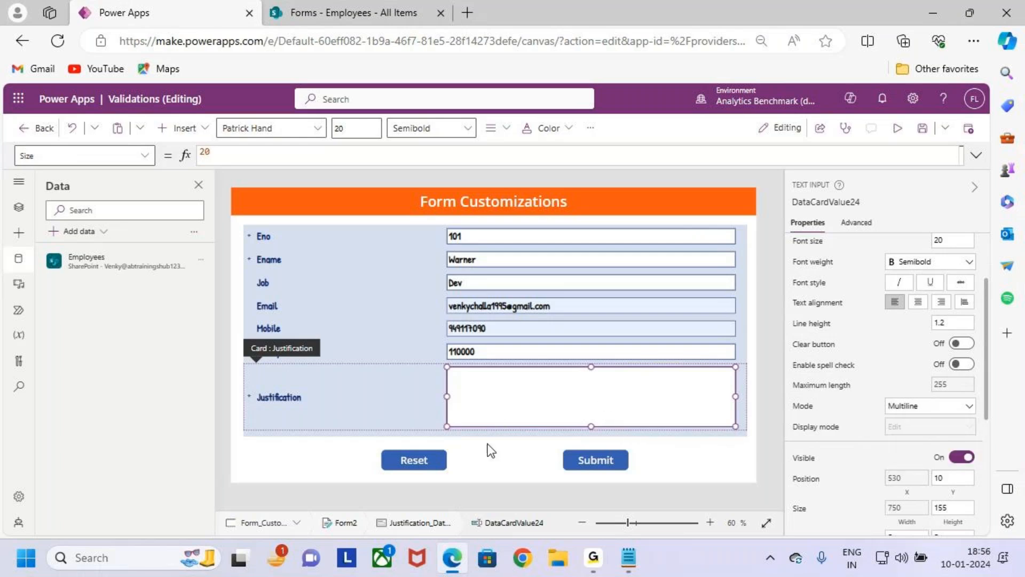
{"action": "left_click", "coordinate": [408, 398]}
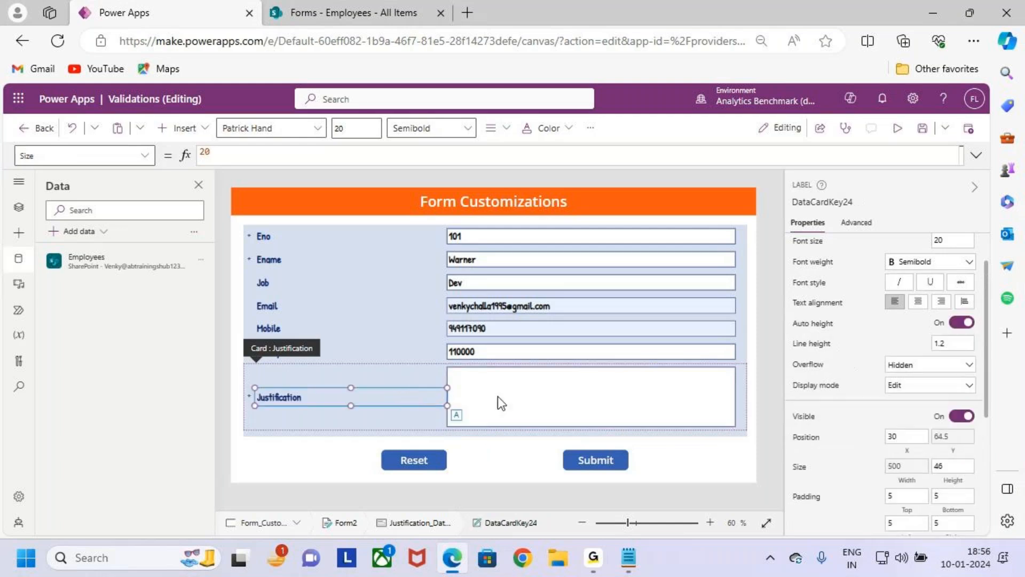
{"action": "left_click", "coordinate": [555, 412]}
{"action": "left_click_drag", "start_coordinate": [233, 369], "coordinate": [750, 427]}
{"action": "mouse_move", "coordinate": [616, 327]}
{"action": "left_mouse_down"}
{"action": "mouse_move", "coordinate": [618, 372]}
{"action": "mouse_move", "coordinate": [639, 355]}
{"action": "left_mouse_up"}
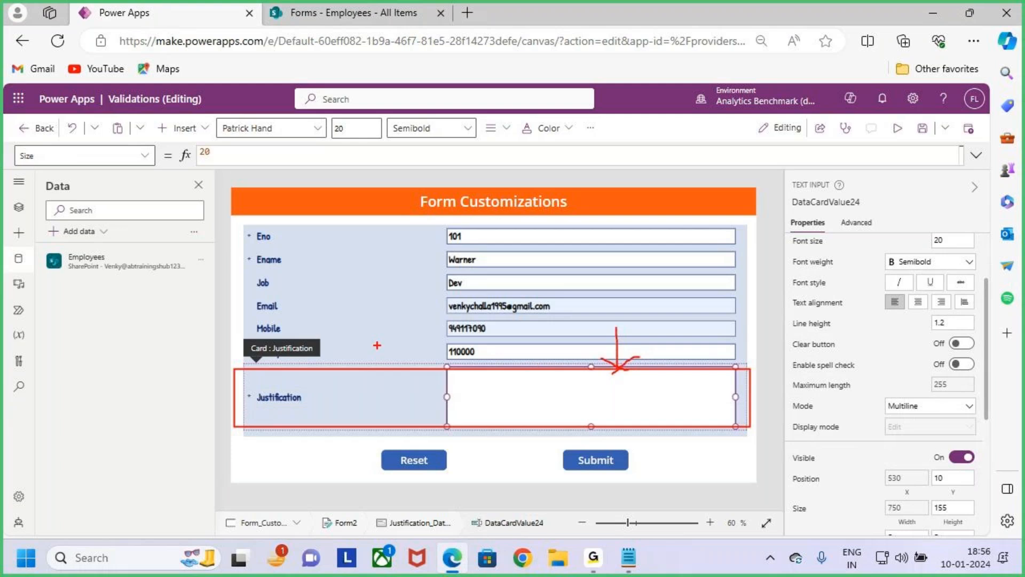
{"action": "key", "text": "Escape"}
{"action": "left_click", "coordinate": [491, 351]}
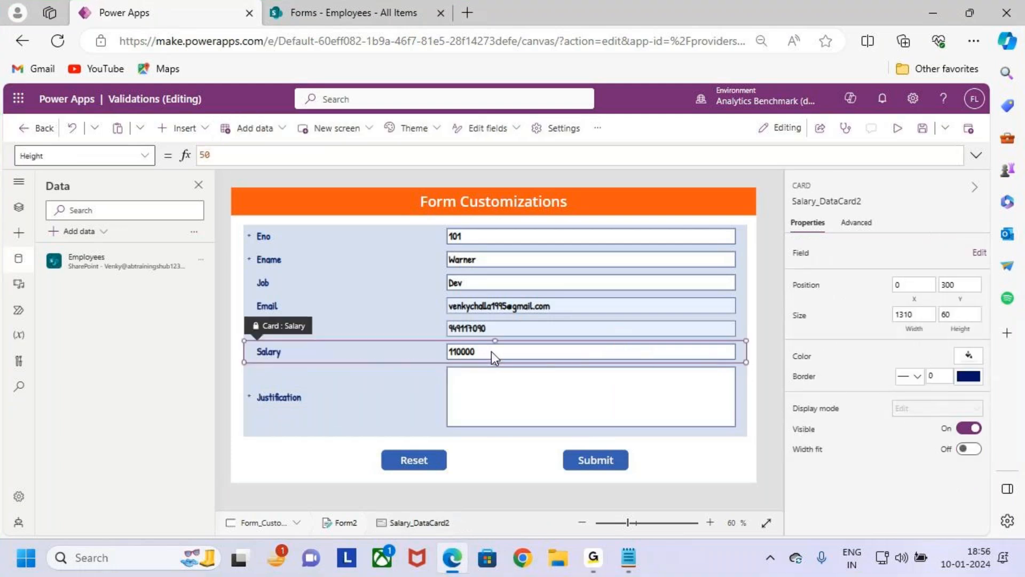
{"action": "key", "text": "ctrl+2"}
{"action": "left_click_drag", "start_coordinate": [437, 337], "coordinate": [502, 356]}
{"action": "left_click_drag", "start_coordinate": [246, 363], "coordinate": [743, 430]}
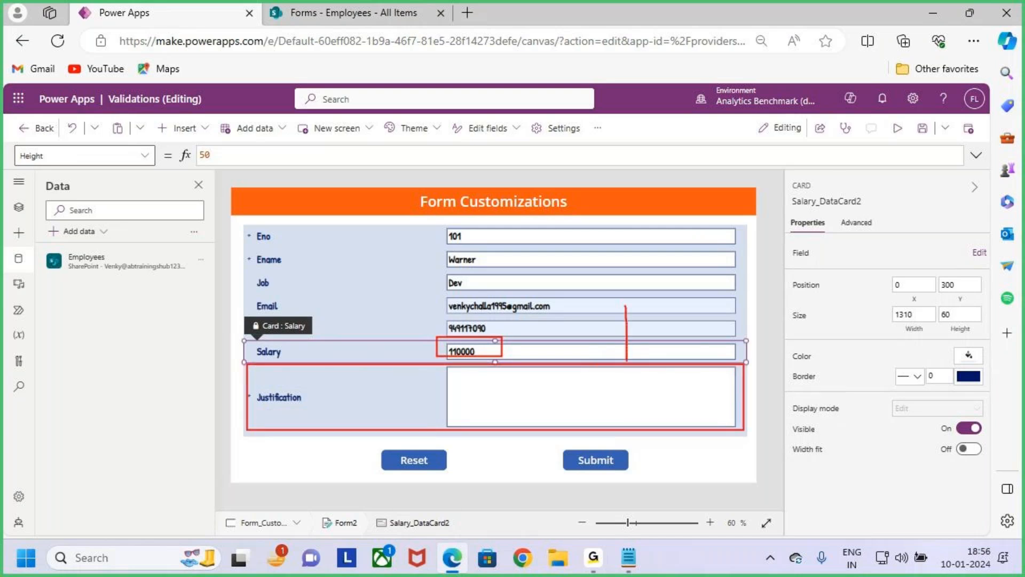
{"action": "key", "text": "Escape"}
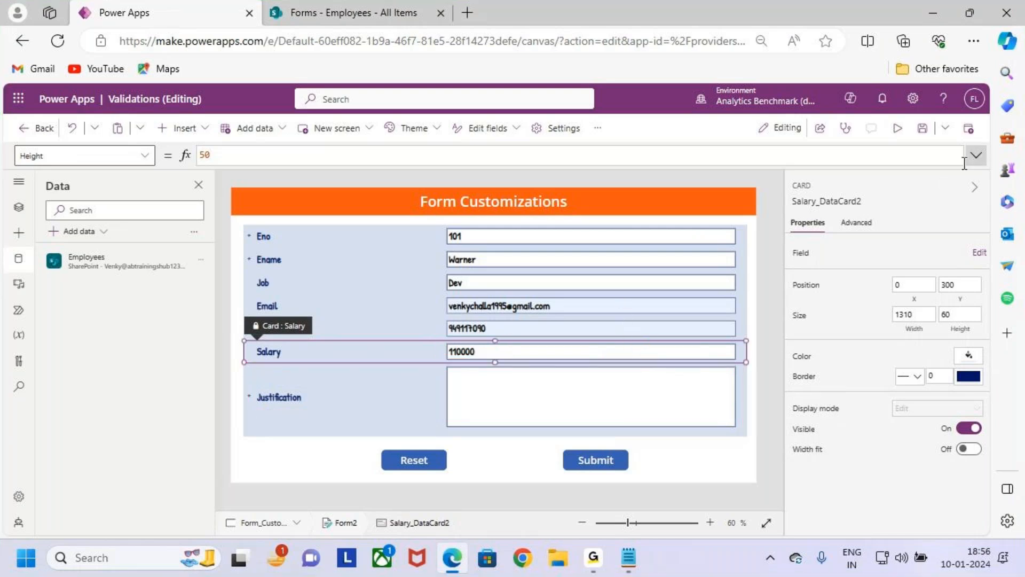
- Preview the app and change the salary to 90000 to test the conditional Justification field
{"action": "left_click", "coordinate": [898, 128]}
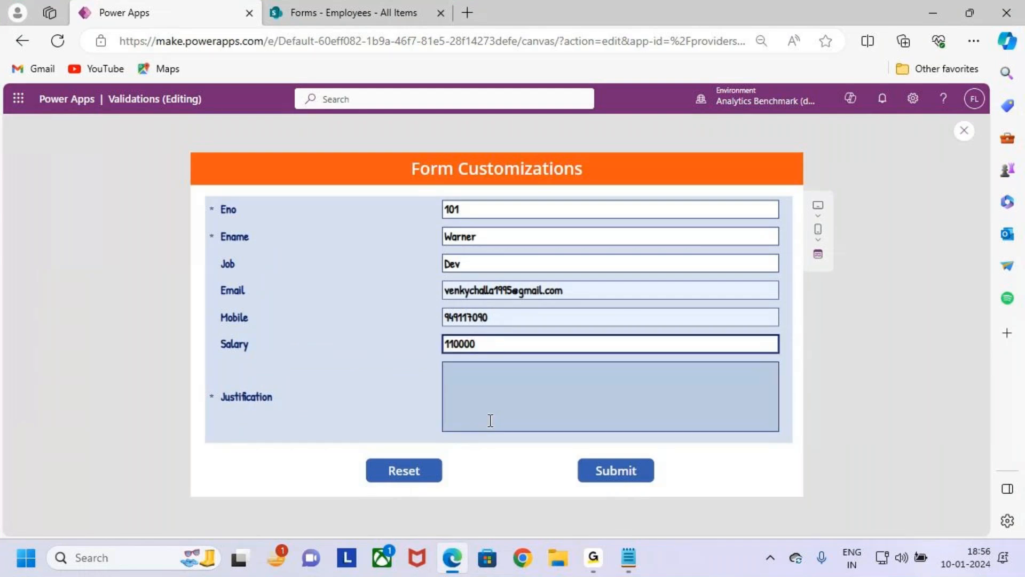
{"action": "key", "text": "ctrl+2"}
{"action": "left_click_drag", "start_coordinate": [201, 196], "coordinate": [799, 444]}
{"action": "key", "text": "Escape"}
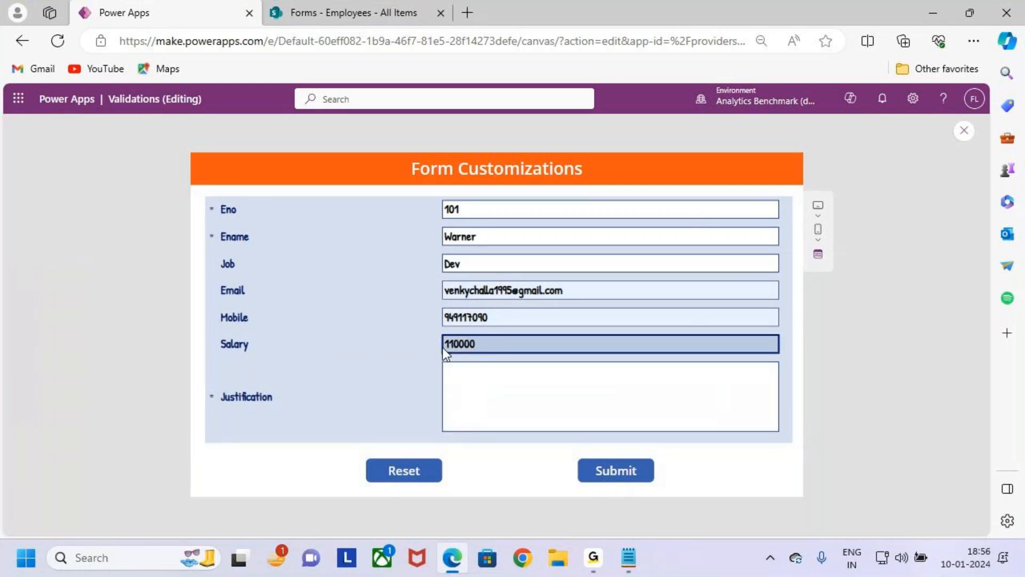
{"action": "left_click_drag", "start_coordinate": [454, 344], "coordinate": [430, 343]}
{"action": "key", "text": "BackSpace"}
{"action": "type", "text": "9"}
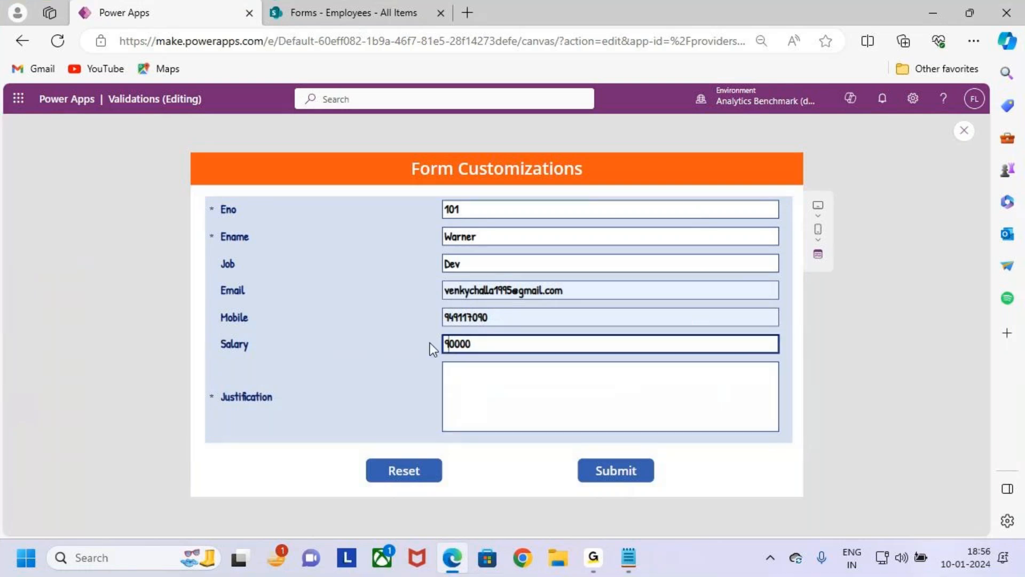
{"action": "key", "text": "ctrl+2"}
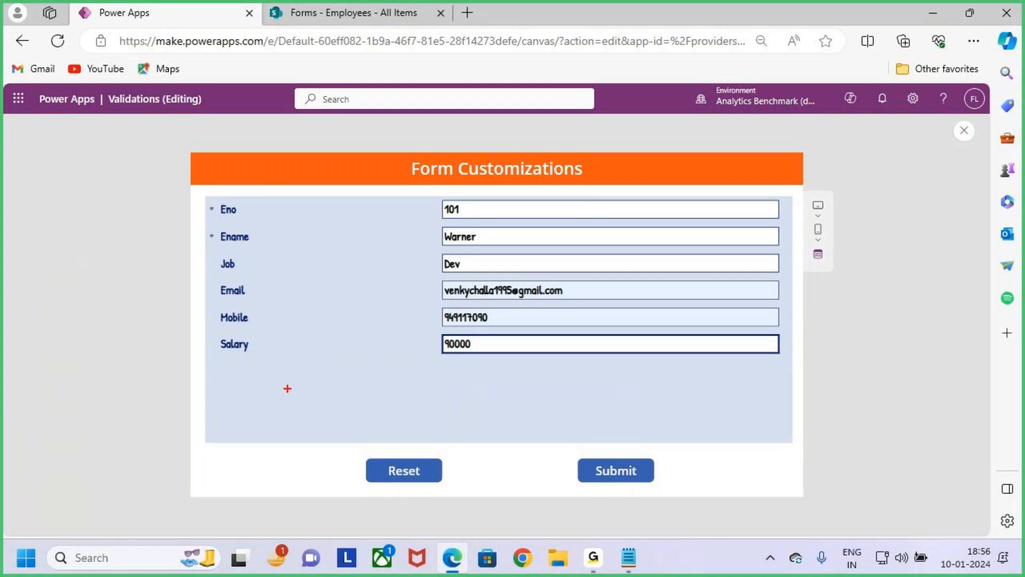
{"action": "left_click_drag", "start_coordinate": [443, 338], "coordinate": [447, 344]}
{"action": "left_click_drag", "start_coordinate": [206, 355], "coordinate": [792, 356]}
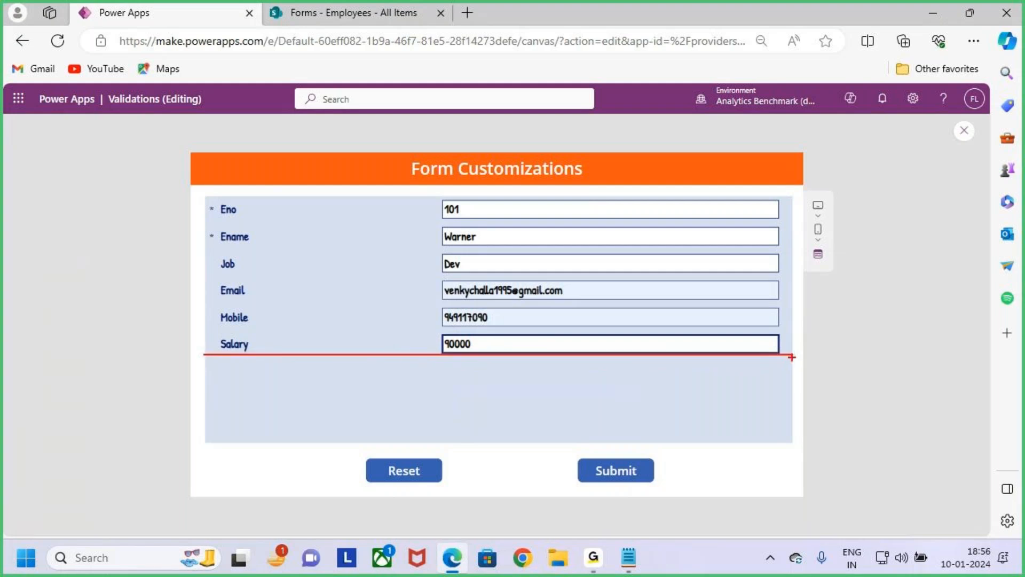
{"action": "mouse_move", "coordinate": [489, 336]}
{"action": "left_mouse_down"}
{"action": "mouse_move", "coordinate": [511, 345]}
{"action": "mouse_move", "coordinate": [497, 358]}
{"action": "mouse_move", "coordinate": [567, 347]}
{"action": "left_mouse_up"}
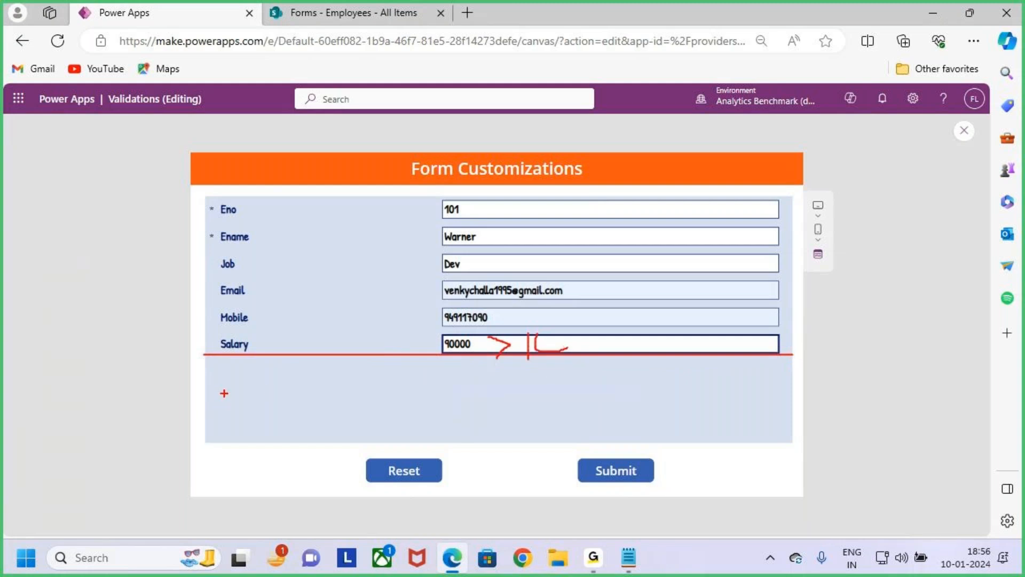
{"action": "left_click_drag", "start_coordinate": [211, 439], "coordinate": [791, 438]}
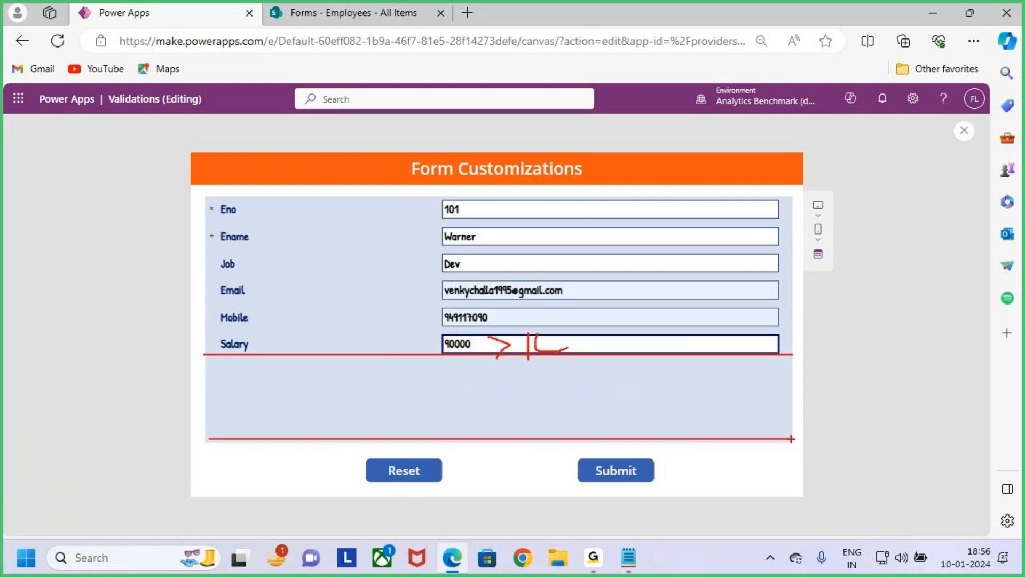
{"action": "key", "text": "Escape"}
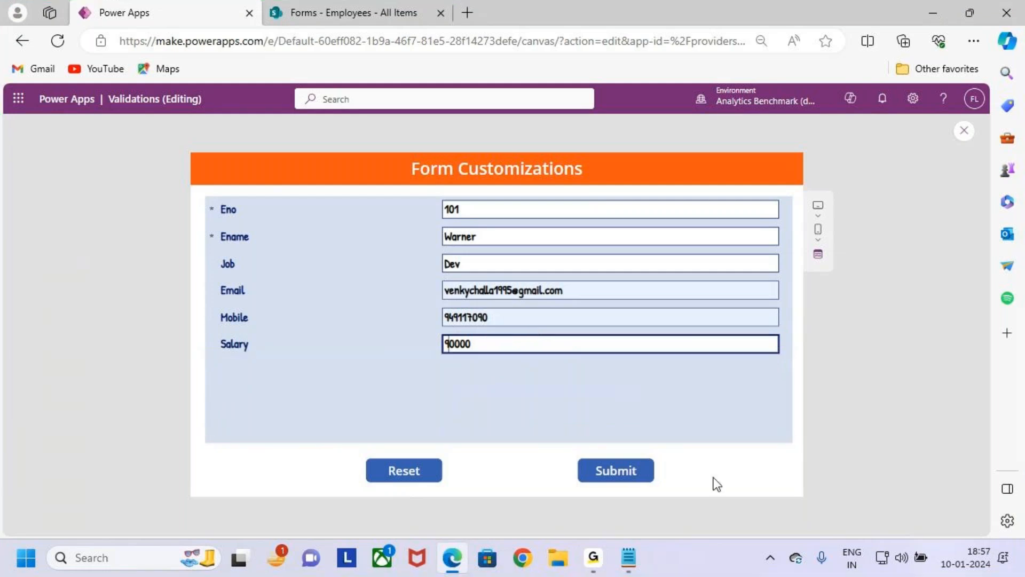
{"action": "left_click", "coordinate": [507, 397]}
{"action": "left_click_drag", "start_coordinate": [480, 345], "coordinate": [412, 339]}
{"action": "left_click", "coordinate": [539, 410]}
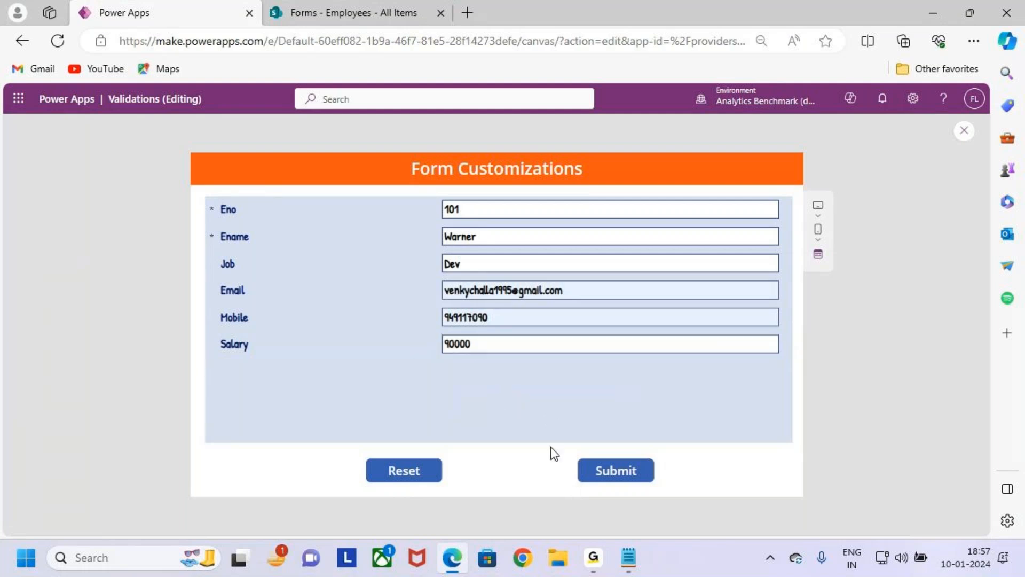
{"action": "key", "text": "ctrl+2"}
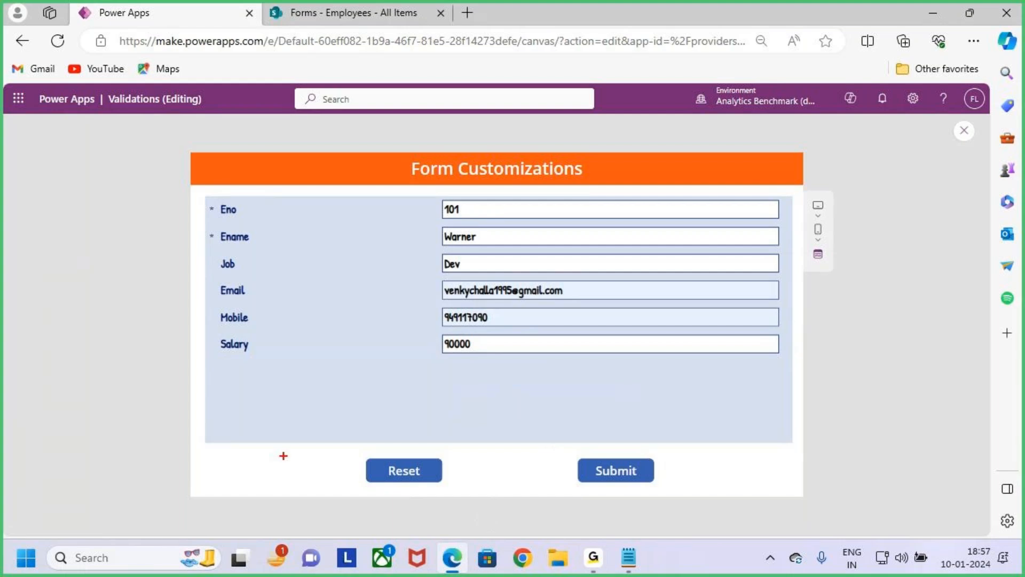
{"action": "left_click_drag", "start_coordinate": [206, 364], "coordinate": [796, 363]}
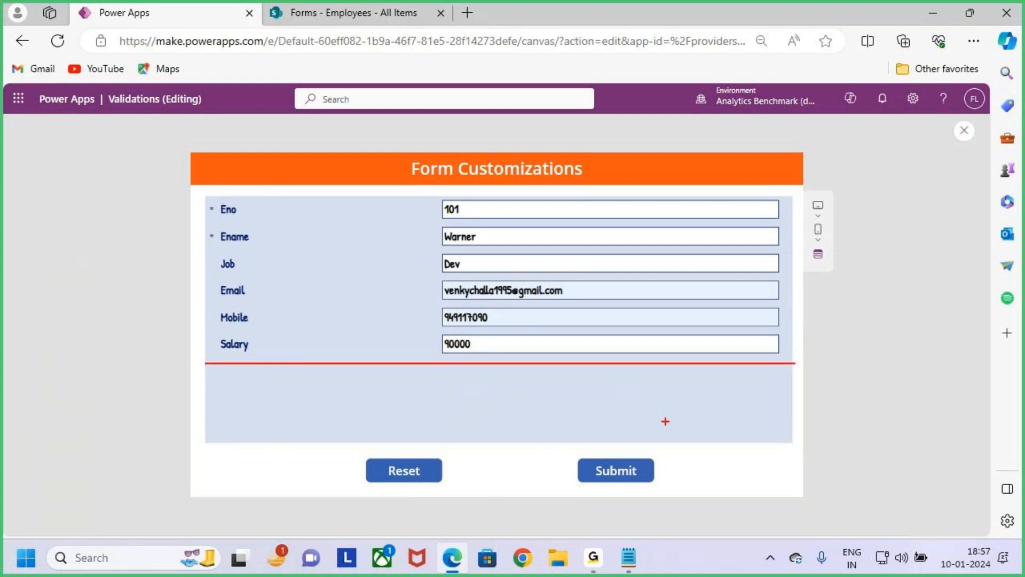
{"action": "left_click_drag", "start_coordinate": [392, 390], "coordinate": [396, 430]}
{"action": "mouse_move", "coordinate": [383, 422]}
{"action": "left_mouse_down"}
{"action": "mouse_move", "coordinate": [412, 428]}
{"action": "mouse_move", "coordinate": [381, 439]}
{"action": "left_mouse_up"}
{"action": "left_click_drag", "start_coordinate": [257, 364], "coordinate": [324, 368]}
{"action": "key", "text": "Escape"}
- Set the salary to 110000 in the previewed form to test the form with the Justification field
{"action": "left_click", "coordinate": [454, 343]}
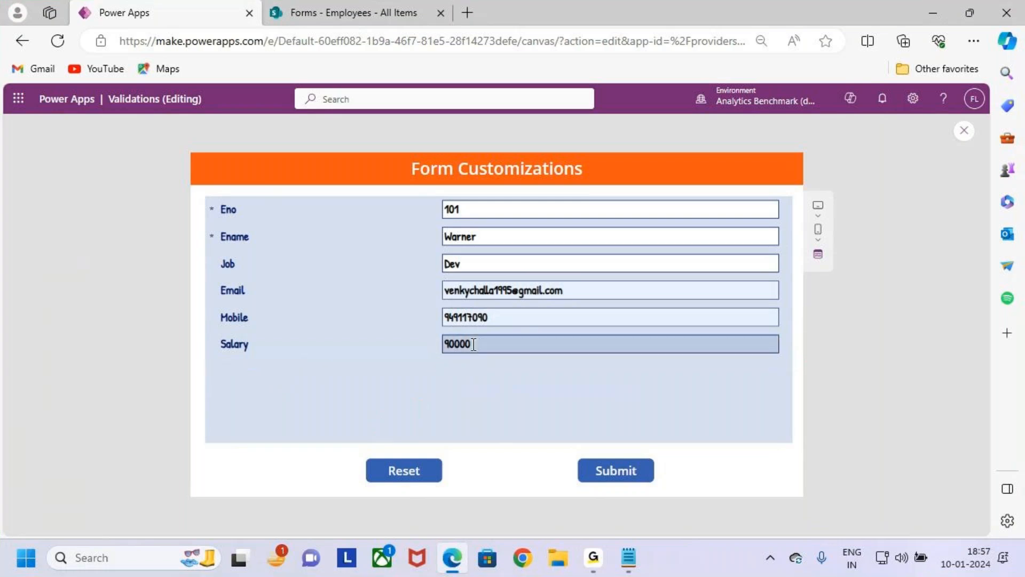
{"action": "key", "text": "BackSpace"}
{"action": "type", "text": "11"}
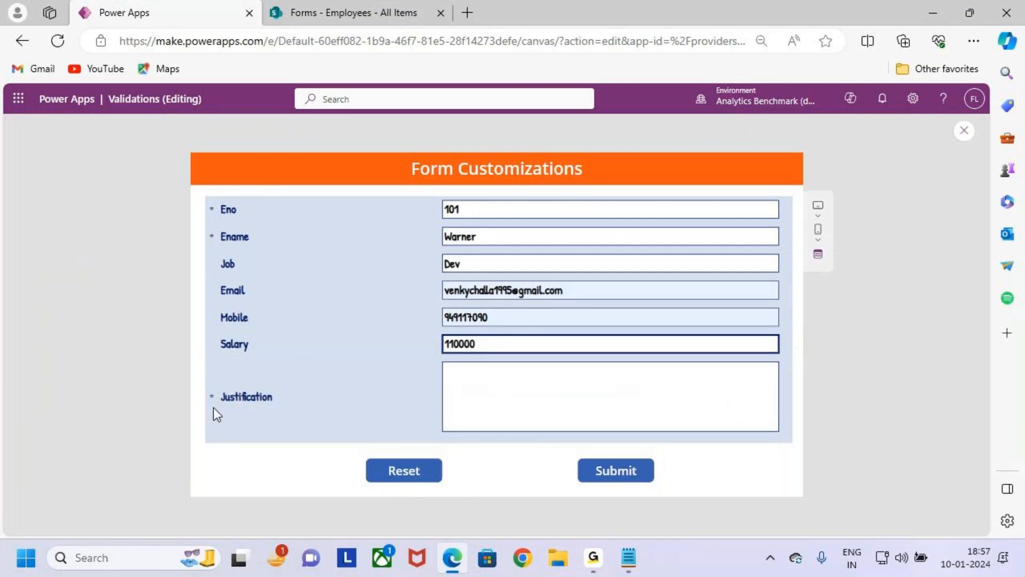
{"action": "key", "text": "ctrl+2"}
{"action": "left_click_drag", "start_coordinate": [207, 441], "coordinate": [607, 448]}
{"action": "key", "text": "Escape"}
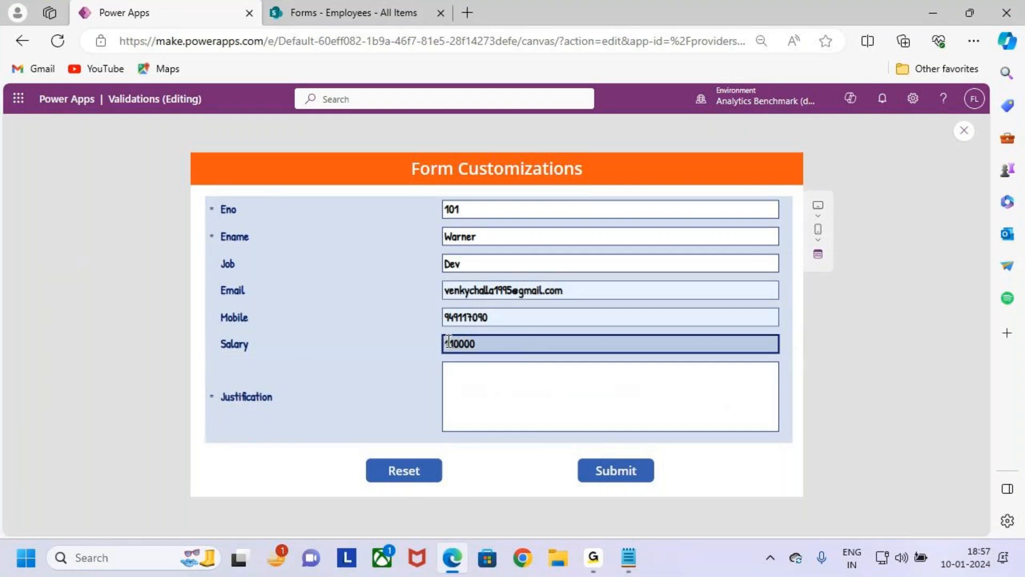
- Return the salary to 90000 in the previewed form and close the preview
{"action": "left_click_drag", "start_coordinate": [453, 344], "coordinate": [428, 339]}
{"action": "type", "text": "9"}
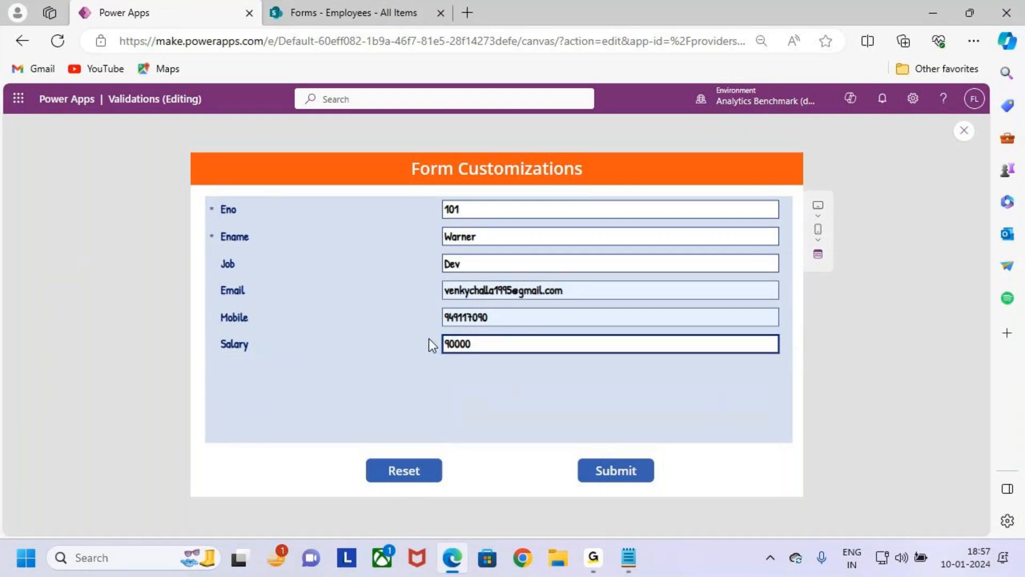
{"action": "key", "text": "ctrl+2"}
{"action": "left_click_drag", "start_coordinate": [286, 365], "coordinate": [287, 427]}
{"action": "mouse_move", "coordinate": [201, 365]}
{"action": "left_mouse_down"}
{"action": "mouse_move", "coordinate": [741, 376]}
{"action": "mouse_move", "coordinate": [785, 362]}
{"action": "left_mouse_up"}
{"action": "key", "text": "Escape"}
{"action": "left_click", "coordinate": [965, 131]}
{"action": "left_click", "coordinate": [623, 377]}
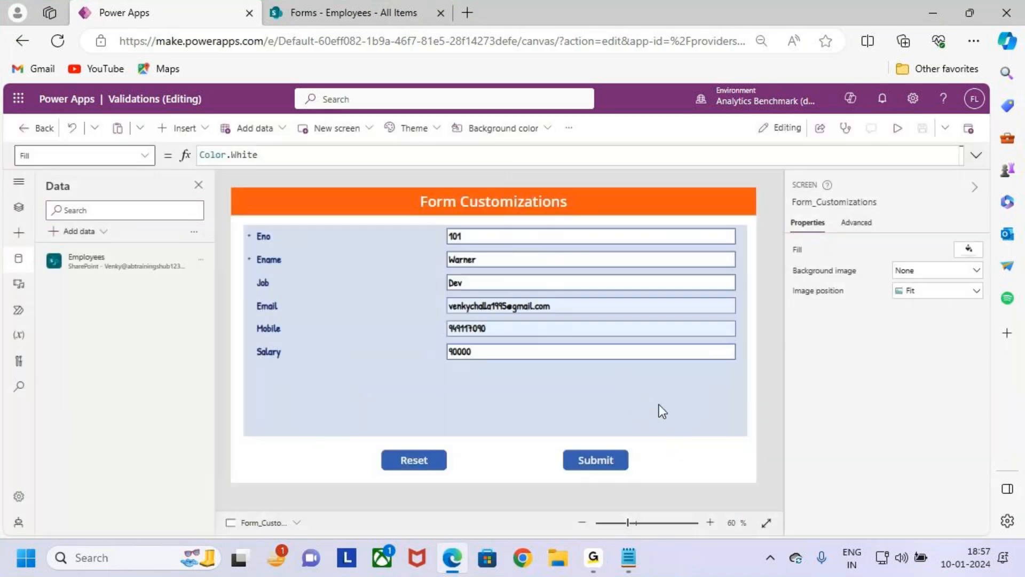
- Set Form2's height to 400
{"action": "left_click", "coordinate": [658, 406]}
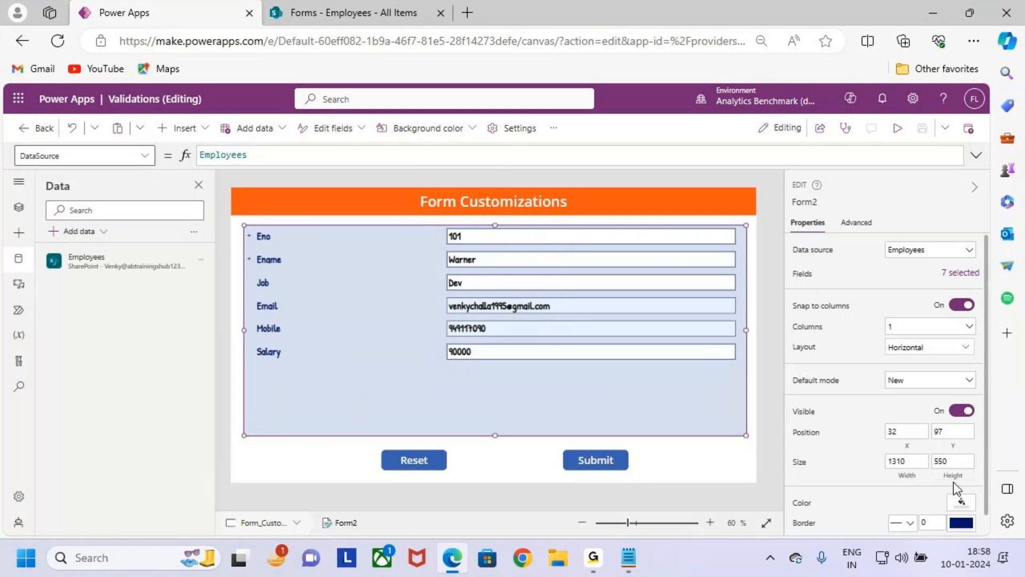
{"action": "left_click", "coordinate": [950, 462]}
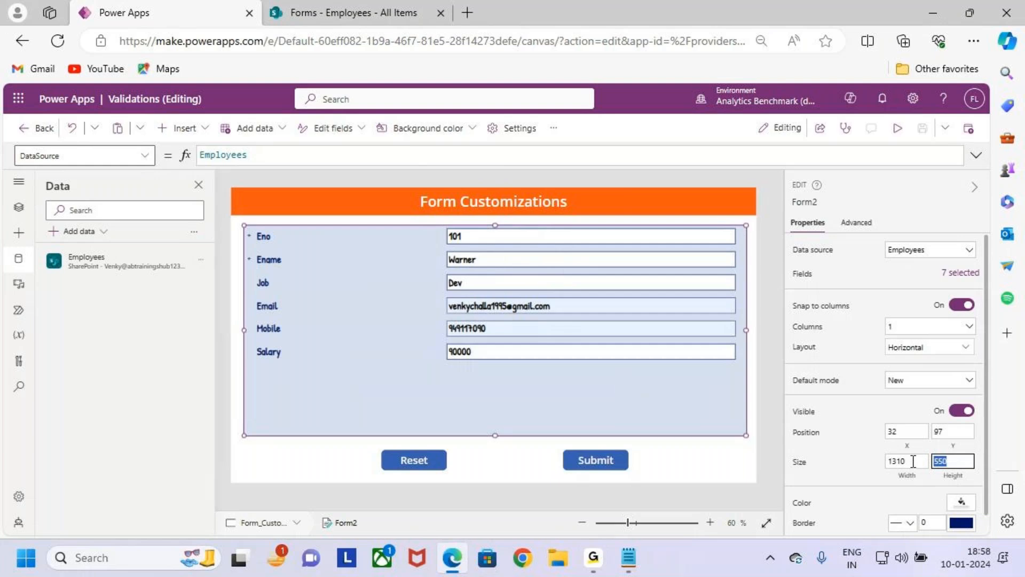
{"action": "type", "text": "500"}
{"action": "key", "text": "BackSpace"}
{"action": "key", "text": "BackSpace"}
{"action": "key", "text": "BackSpace"}
{"action": "type", "text": "400"}
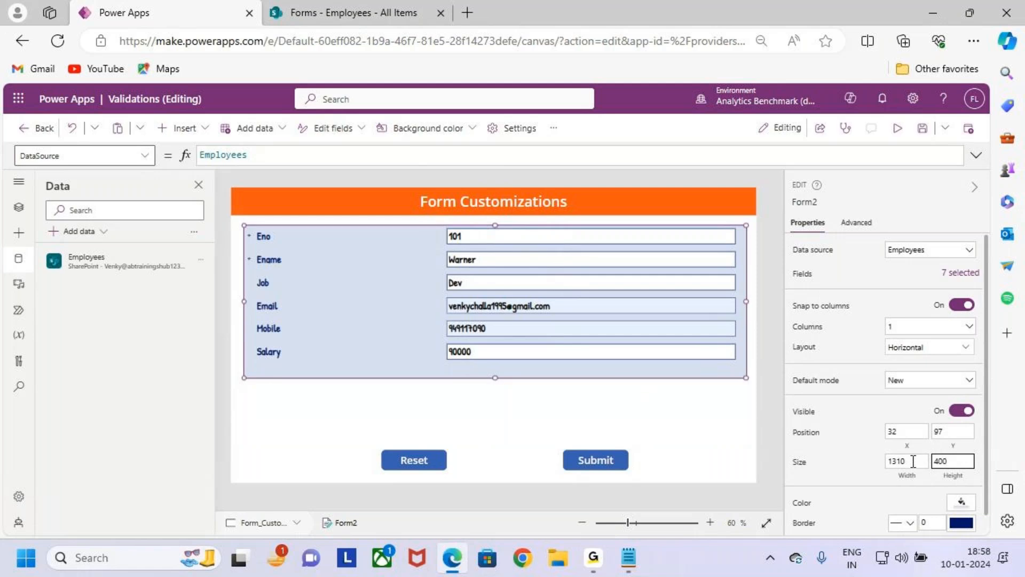
{"action": "key", "text": "ctrl+2"}
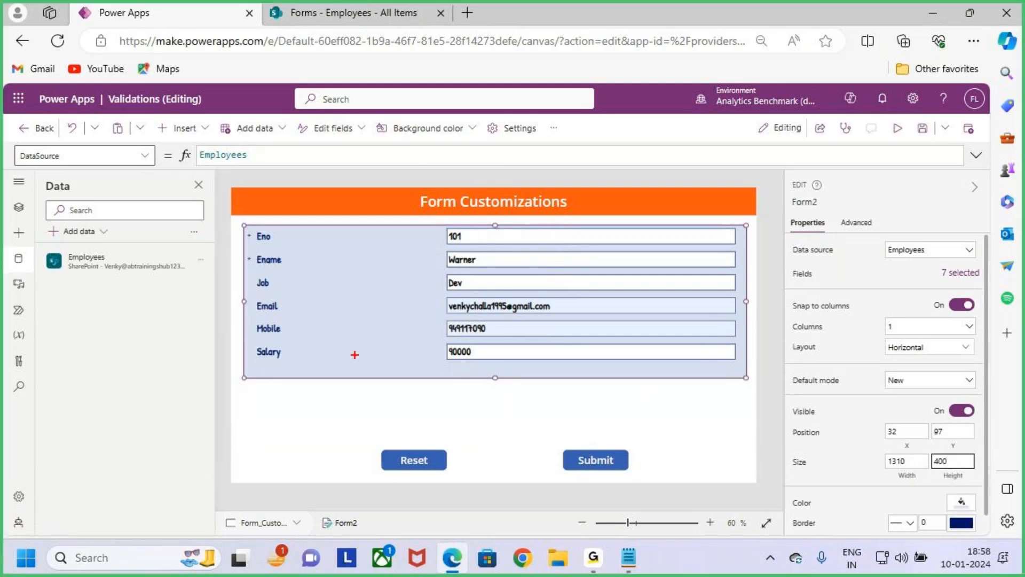
{"action": "left_click_drag", "start_coordinate": [925, 445], "coordinate": [980, 473]}
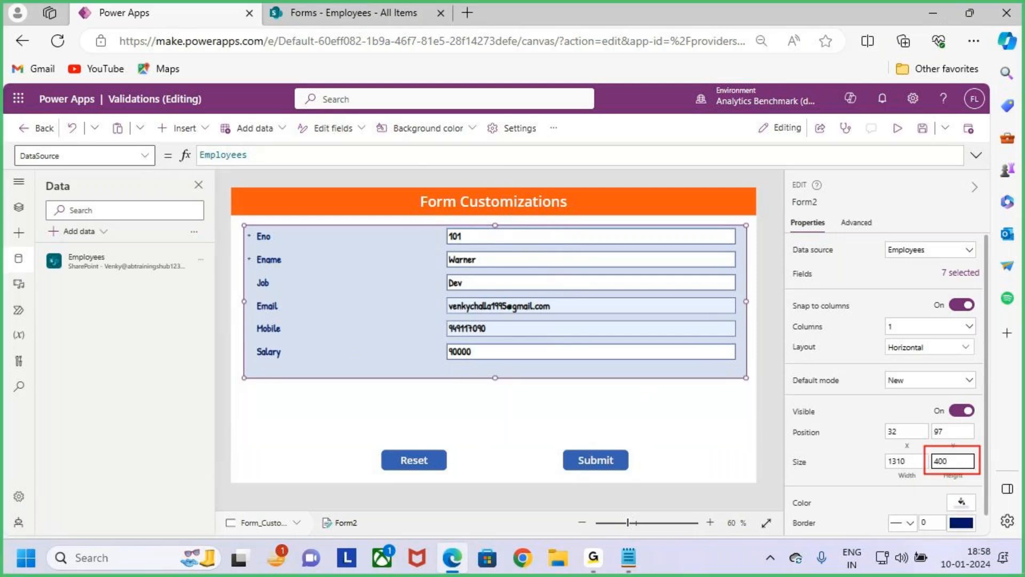
{"action": "key", "text": "Escape"}
- Clear the fixed value from Form2's Height formula
{"action": "left_click", "coordinate": [958, 475]}
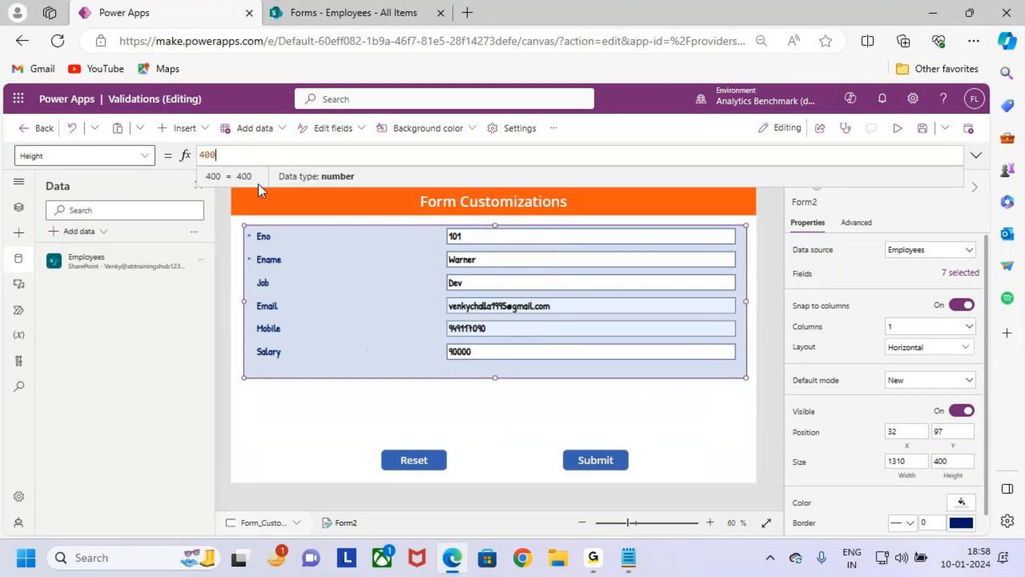
{"action": "left_click_drag", "start_coordinate": [236, 156], "coordinate": [193, 153]}
{"action": "key", "text": "BackSpace"}
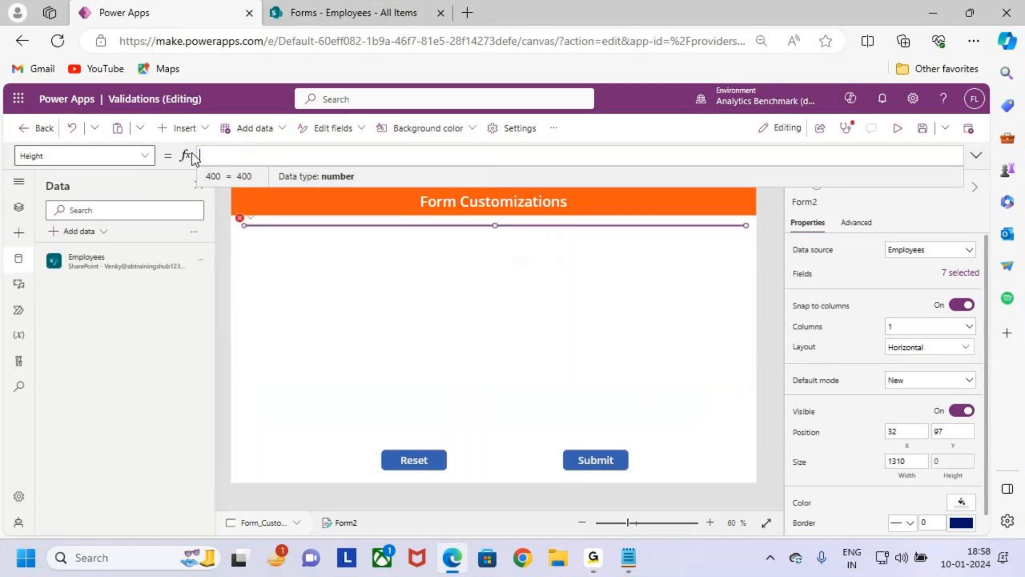
{"action": "type", "text": "i"}
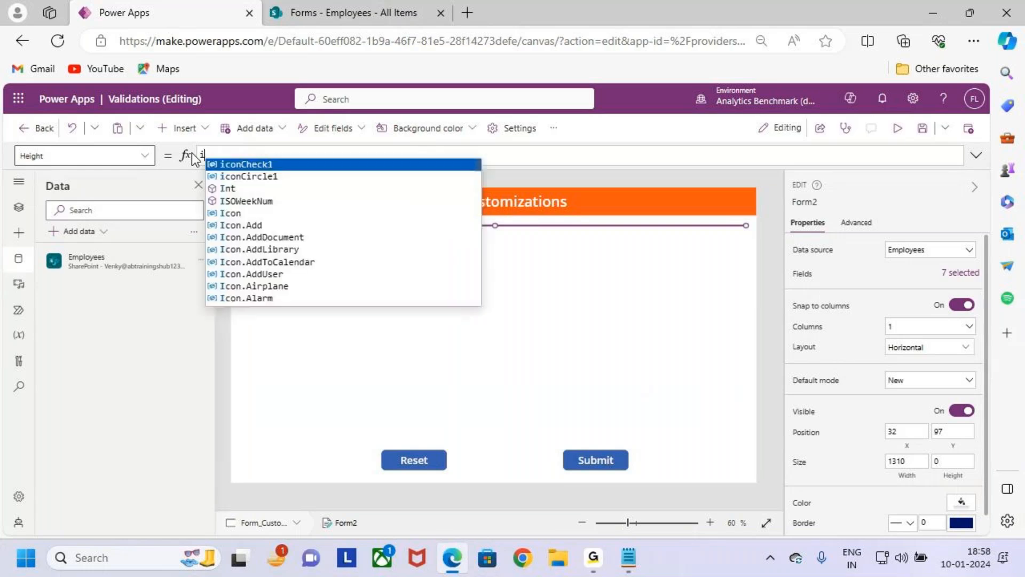
{"action": "type", "text": "f"}
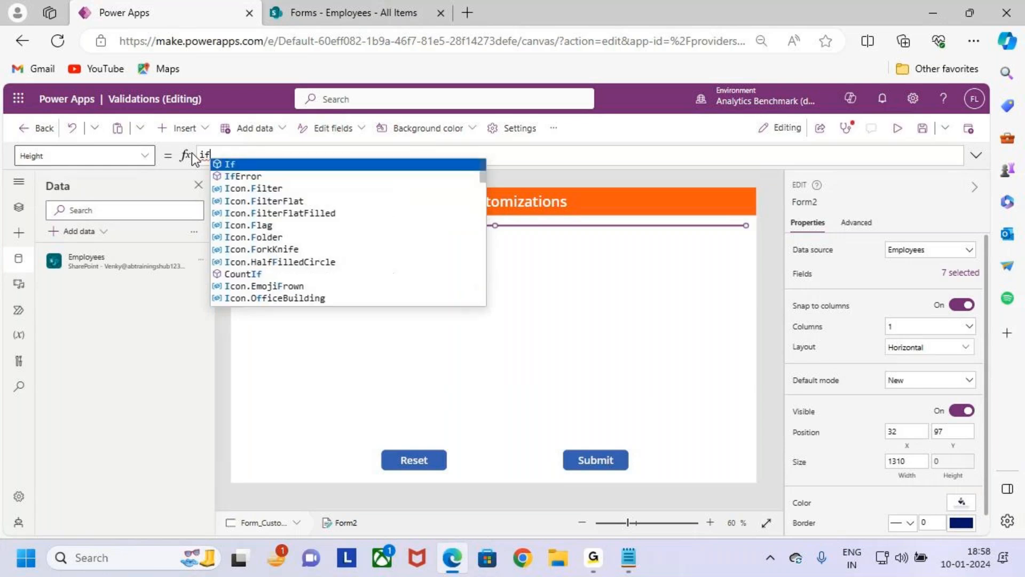
{"action": "key", "text": "Down"}
{"action": "key", "text": "Up"}
{"action": "key", "text": "Up"}
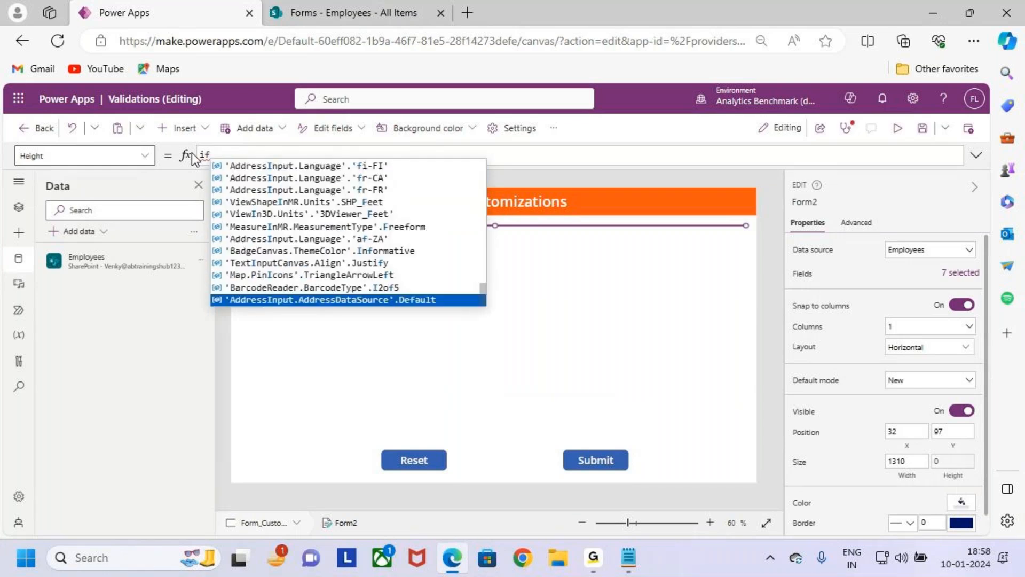
{"action": "key", "text": "Return"}
{"action": "key", "text": "ctrl+z"}
{"action": "key", "text": "BackSpace"}
{"action": "key", "text": "BackSpace"}
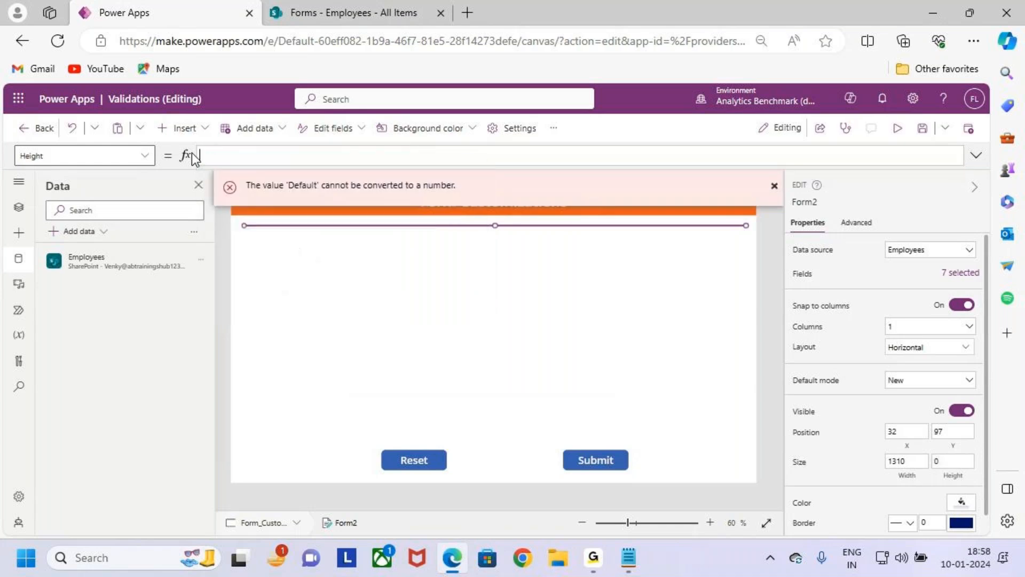
- Begin Form2's Height formula with an If function and save the app
{"action": "type", "text": "If"}
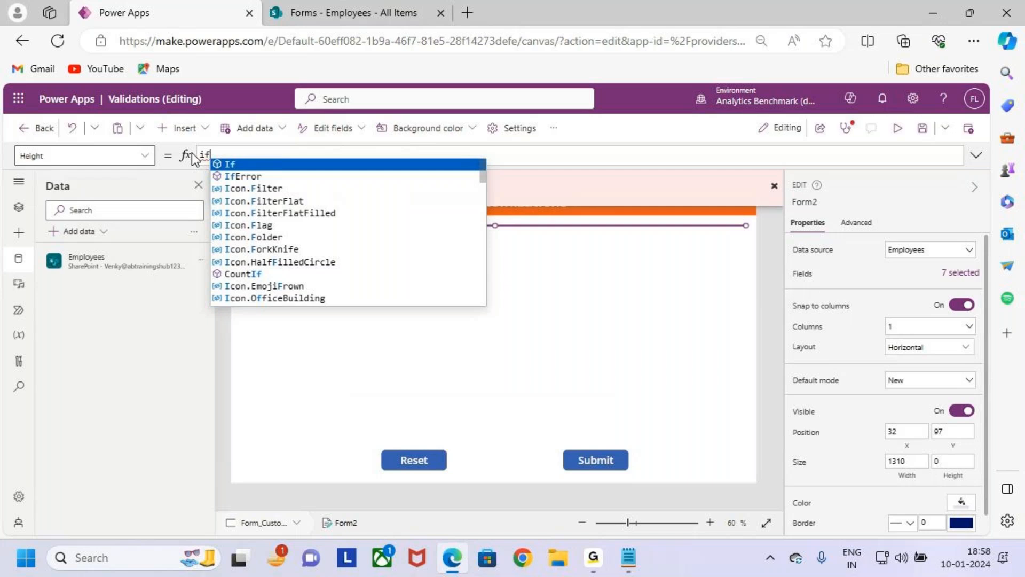
{"action": "type", "text": "("}
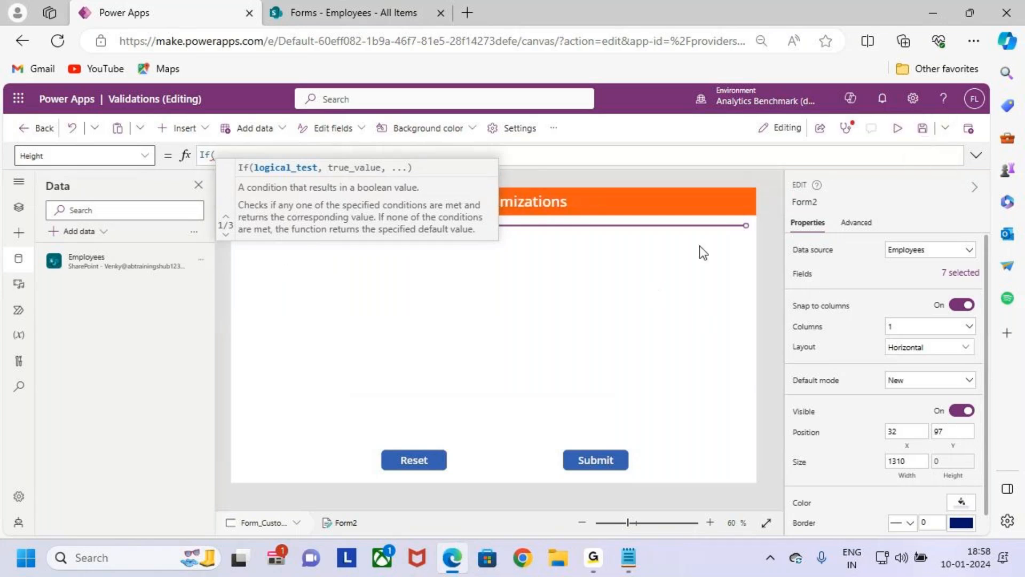
{"action": "left_click", "coordinate": [922, 128]}
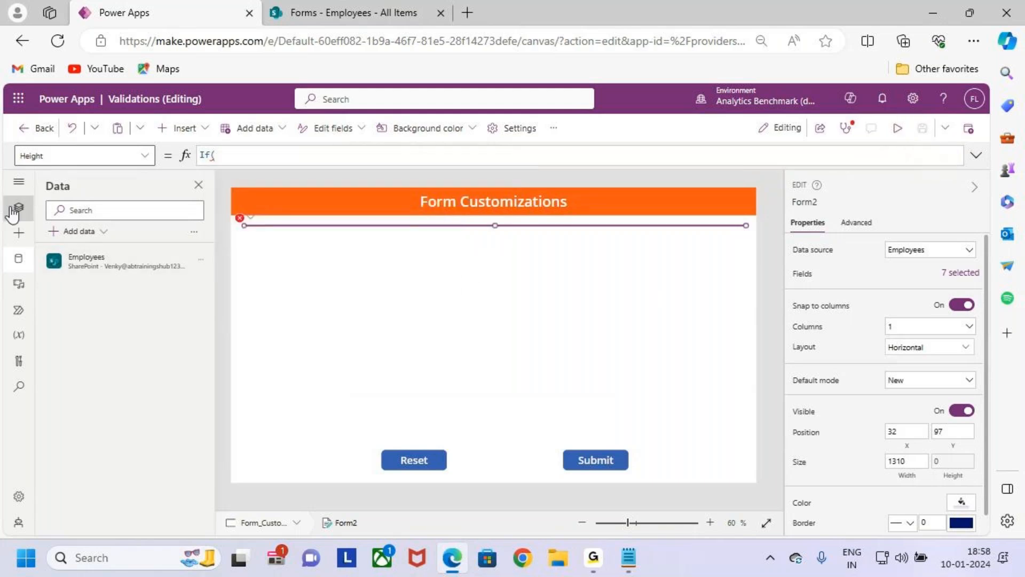
- Find the Justification card under Form2 and copy its control name, Justification_DataCard2
{"action": "left_click", "coordinate": [19, 208]}
{"action": "scroll", "coordinate": [123, 451], "scroll_direction": "down", "scroll_amount": 5}
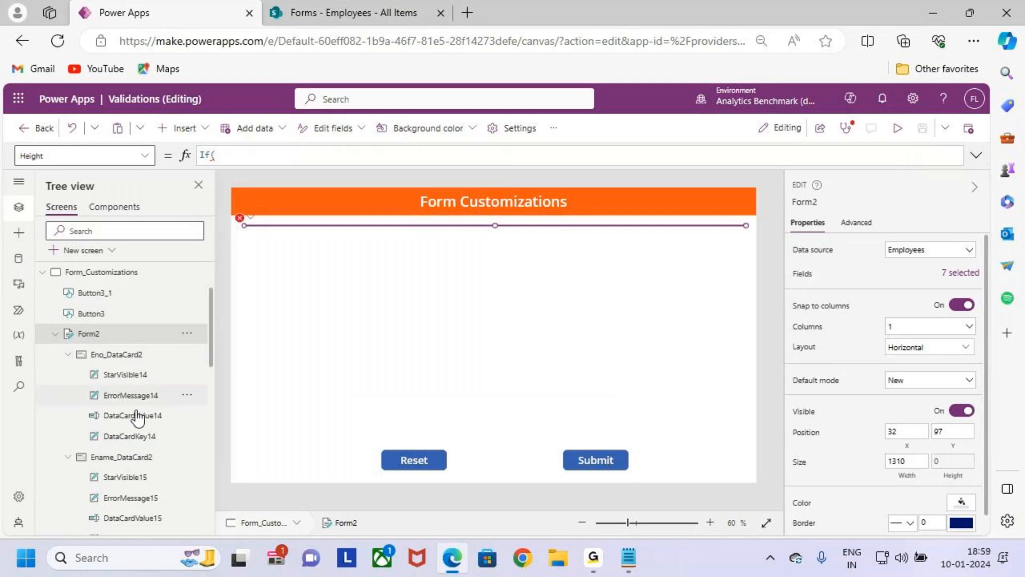
{"action": "scroll", "coordinate": [137, 449], "scroll_direction": "down", "scroll_amount": 3}
{"action": "scroll", "coordinate": [131, 435], "scroll_direction": "down", "scroll_amount": 4}
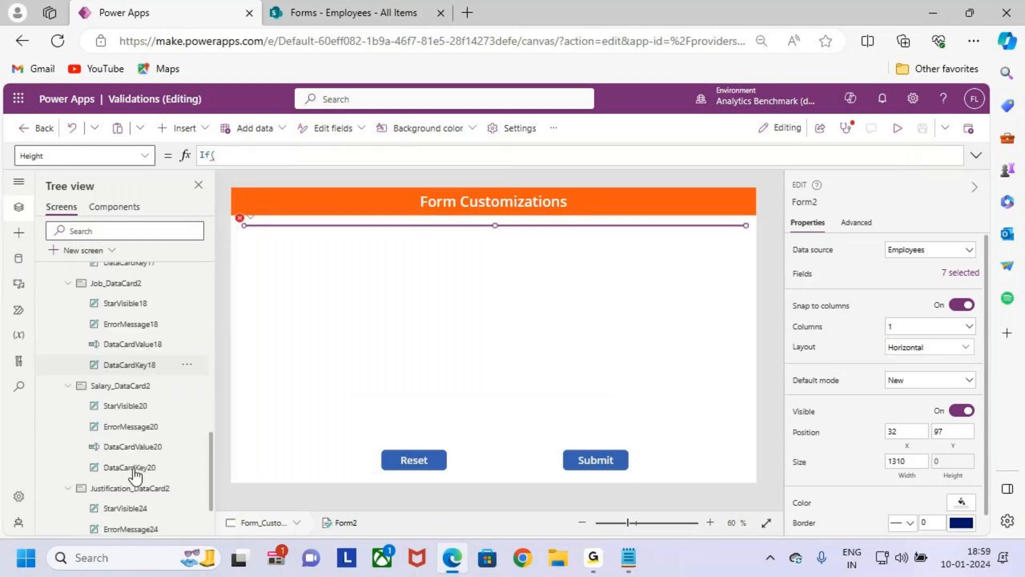
{"action": "left_click", "coordinate": [120, 437]}
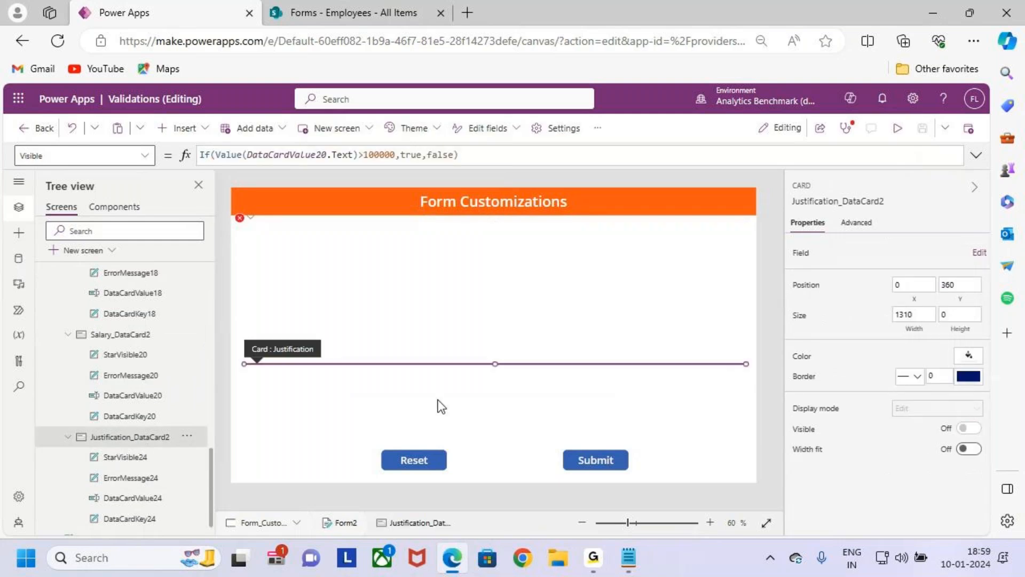
{"action": "double_click", "coordinate": [144, 436]}
{"action": "key", "text": "ctrl+c"}
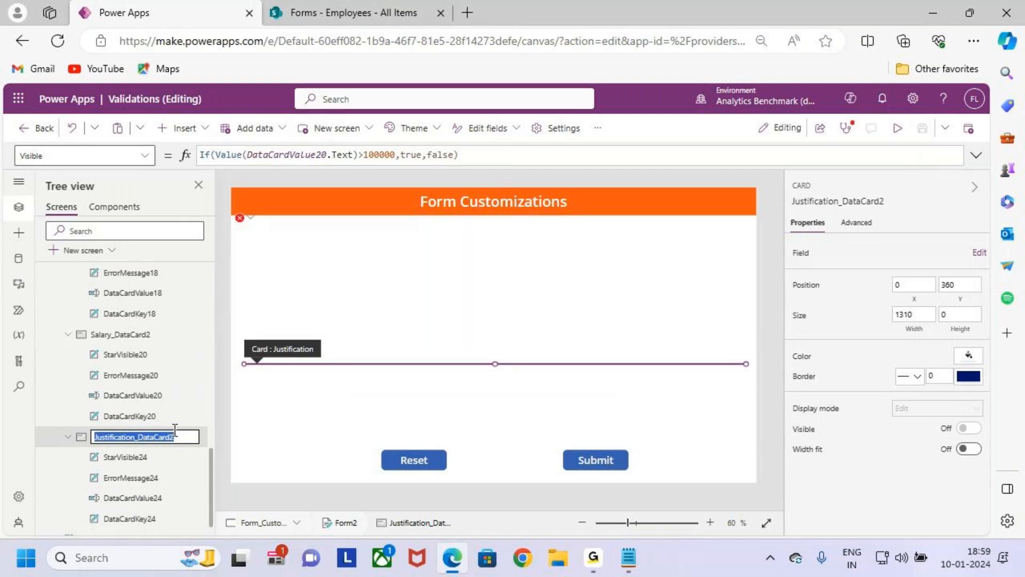
- Return to Form2's Height formula and enter Justification_DataCard2.Visible as the If condition
{"action": "left_click", "coordinate": [240, 218]}
{"action": "left_click", "coordinate": [287, 236]}
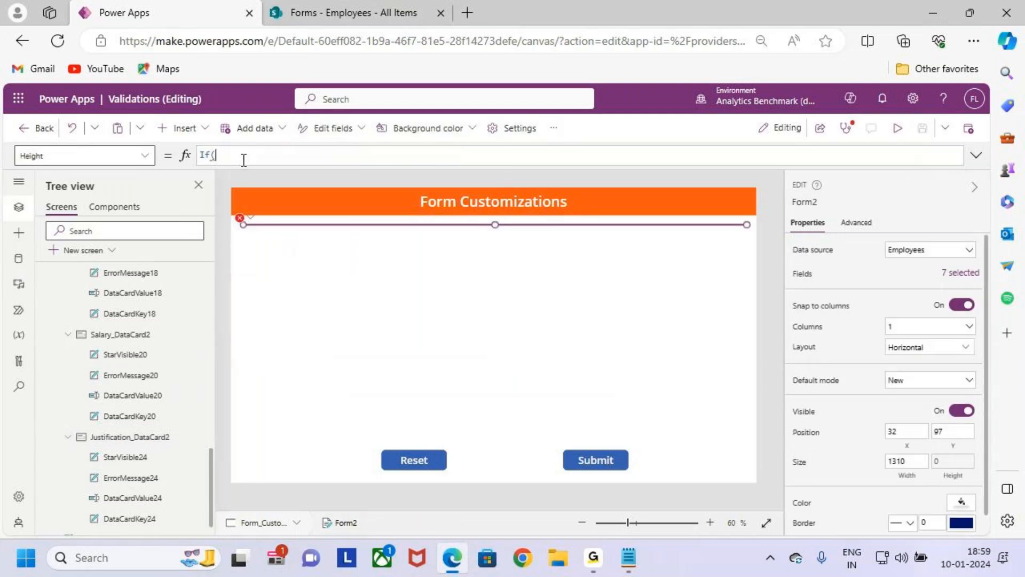
{"action": "key", "text": "ctrl+v"}
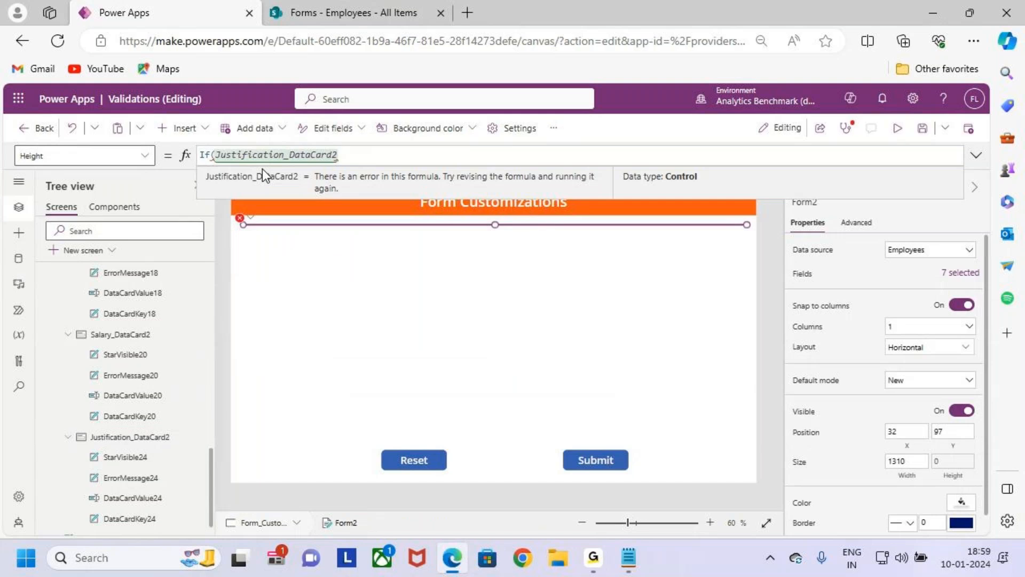
{"action": "type", "text": ".v"}
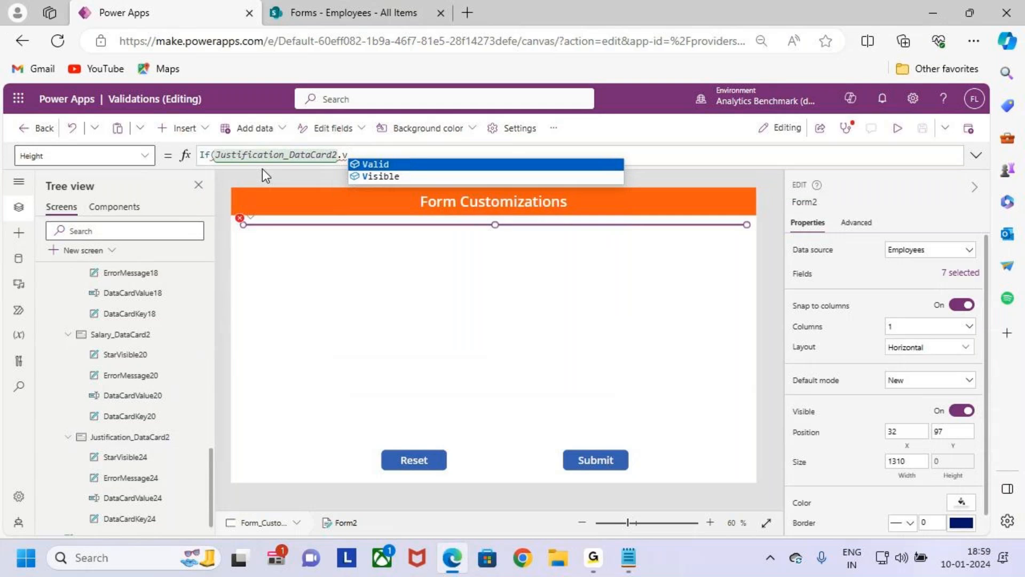
{"action": "key", "text": "Down"}
{"action": "key", "text": "Tab"}
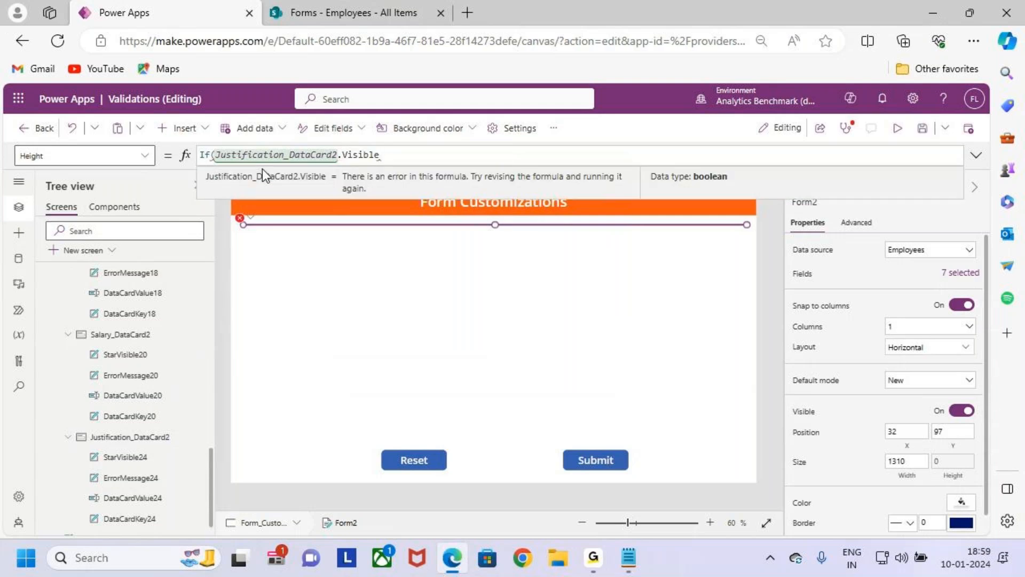
- Enter 400+Justification_DataCard2.Height as the true value of the If function in Form2's Height formula
{"action": "type", "text": ",400"}
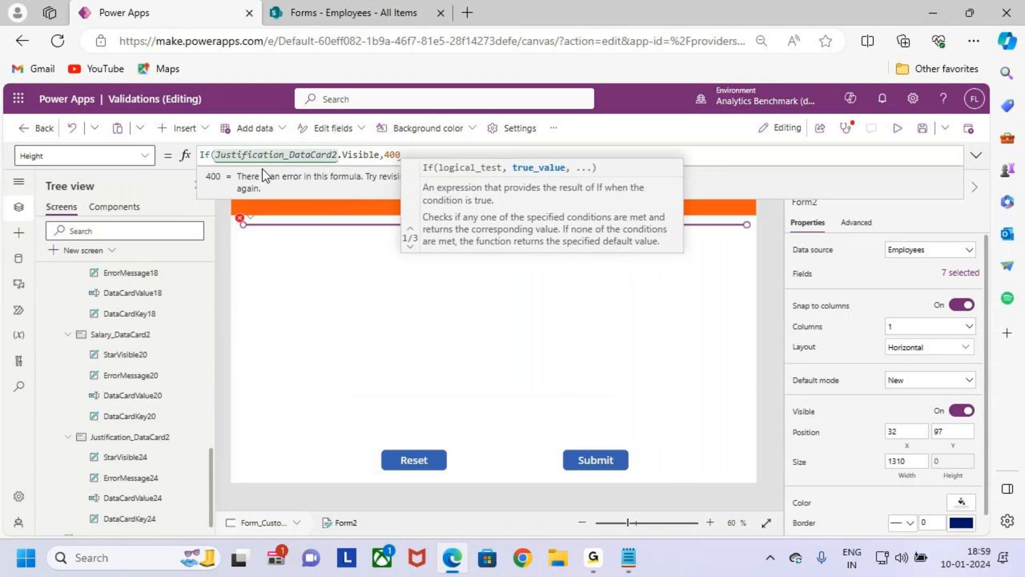
{"action": "type", "text": "+"}
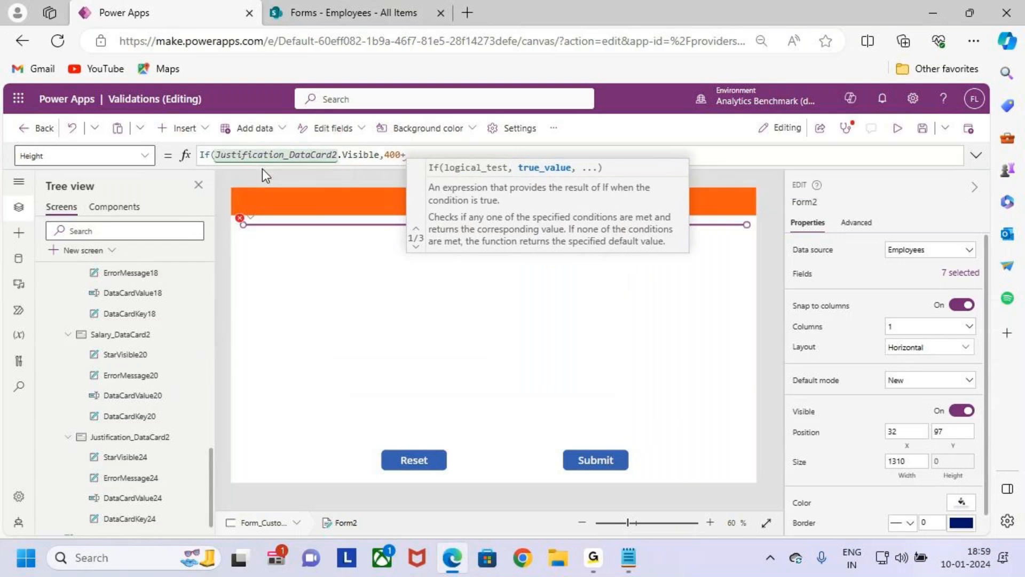
{"action": "key", "text": "ctrl+v"}
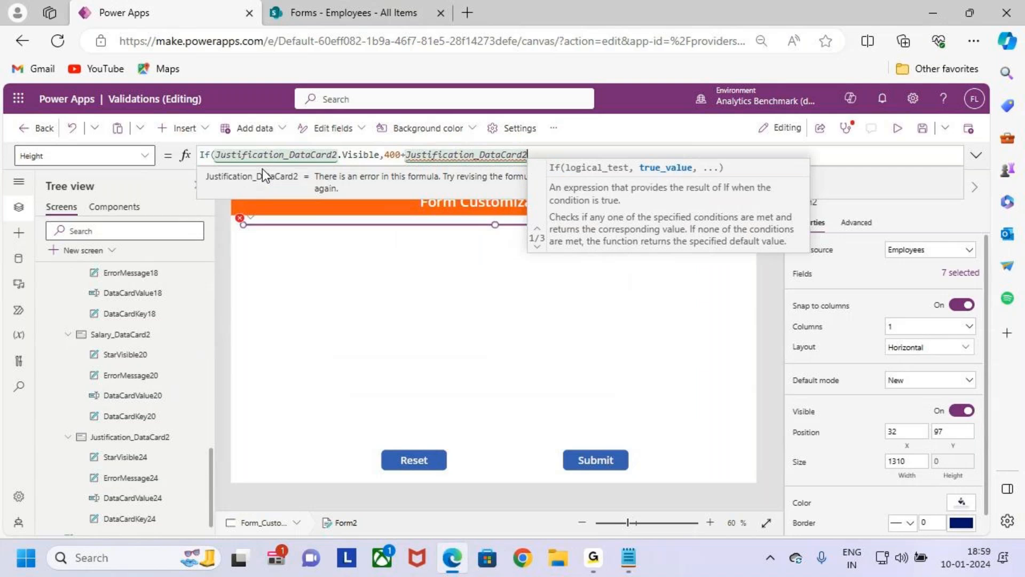
{"action": "type", "text": ".he"}
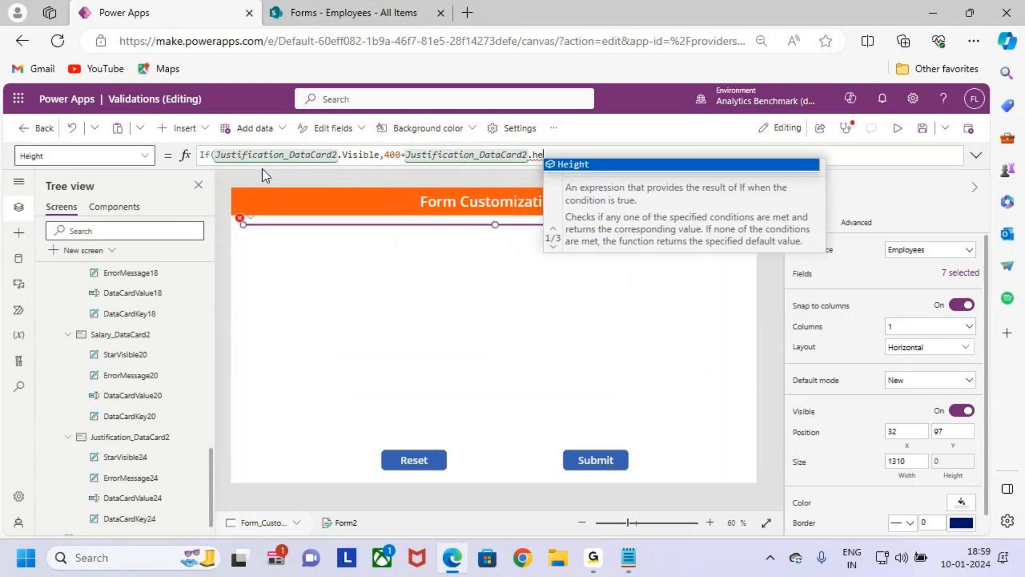
{"action": "key", "text": "Tab"}
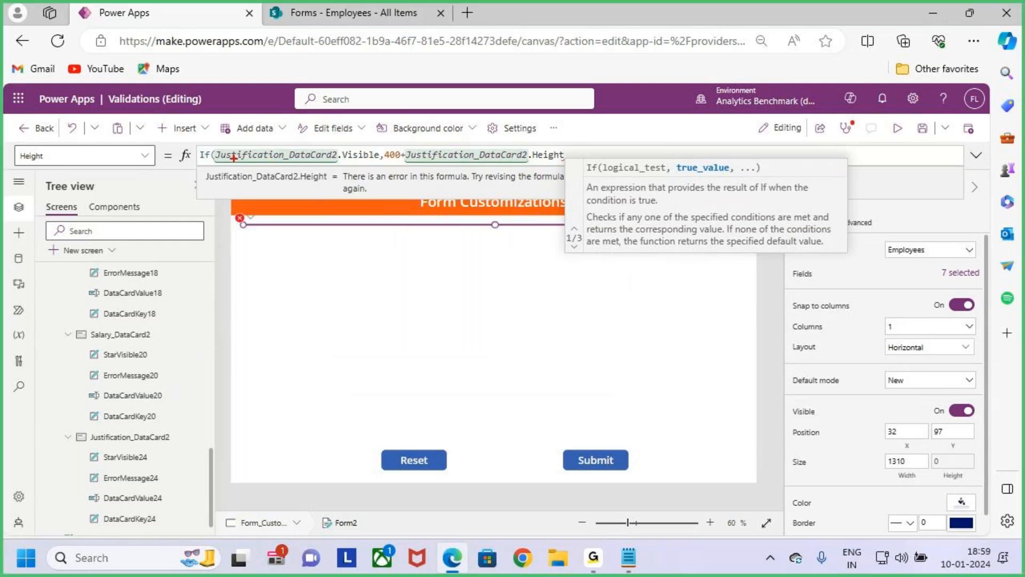
{"action": "mouse_move", "coordinate": [216, 144]}
{"action": "left_mouse_down"}
{"action": "mouse_move", "coordinate": [334, 165]}
{"action": "mouse_move", "coordinate": [396, 161]}
{"action": "left_mouse_up"}
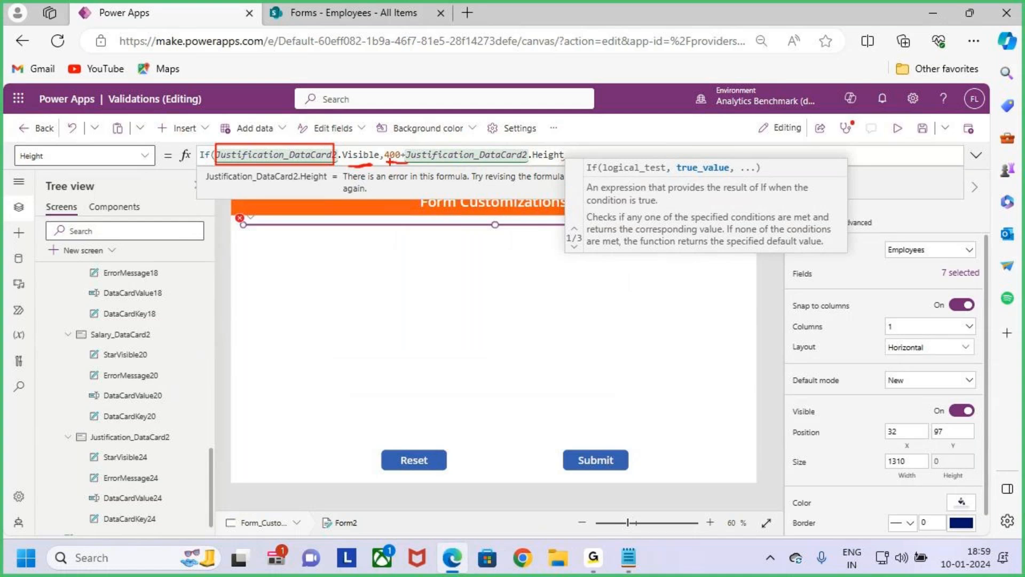
{"action": "left_click_drag", "start_coordinate": [413, 164], "coordinate": [574, 163]}
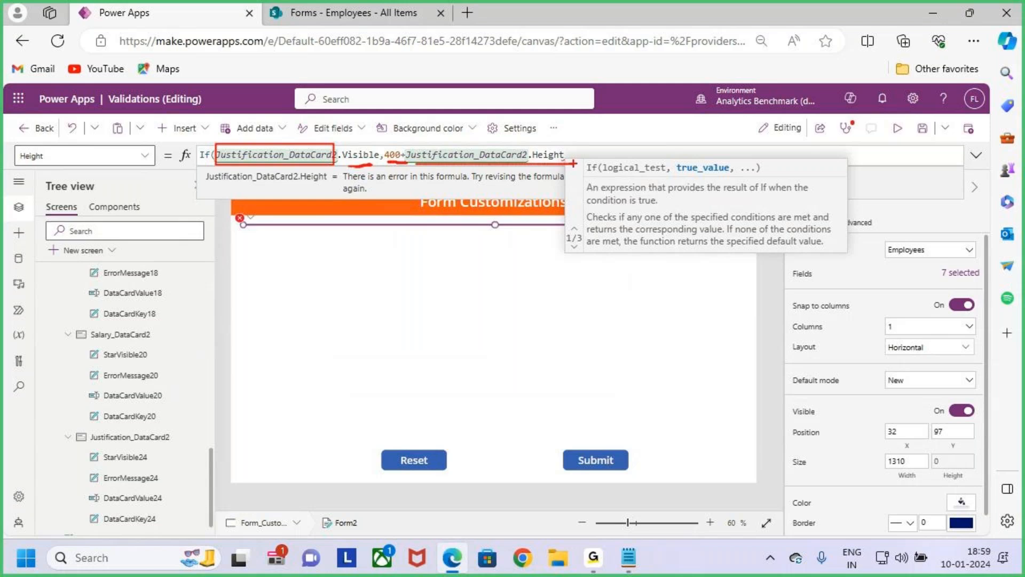
{"action": "key", "text": "Escape"}
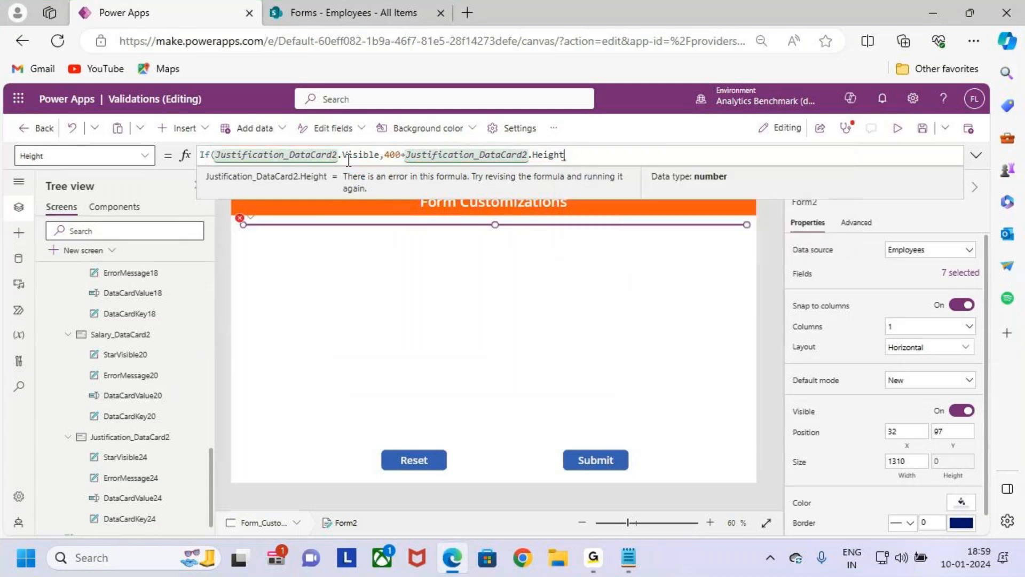
{"action": "left_click_drag", "start_coordinate": [279, 156], "coordinate": [352, 155]}
- Complete Form2's Height formula with 400 as the false value and preview the app
{"action": "left_click", "coordinate": [604, 156]}
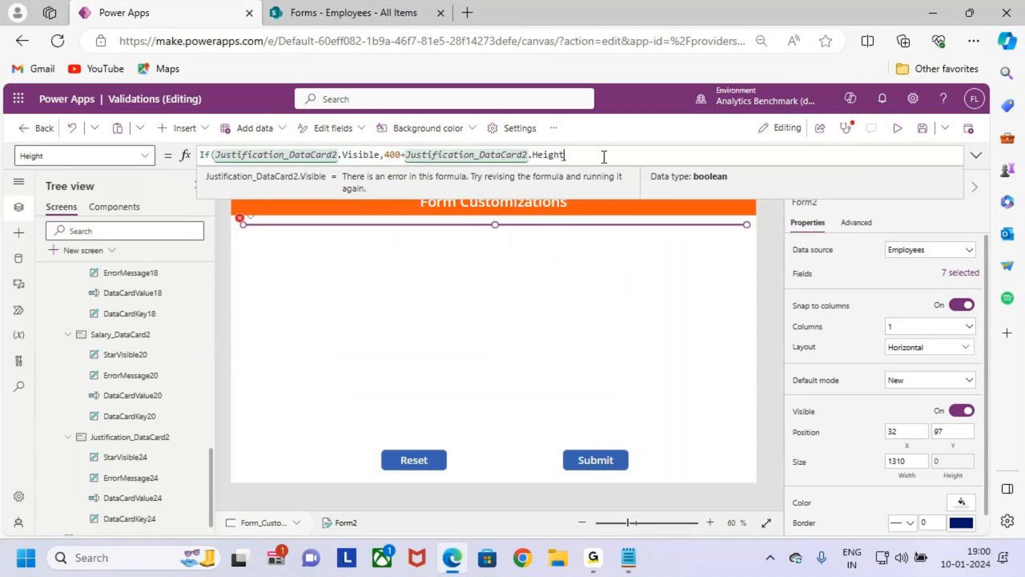
{"action": "type", "text": ",400)"}
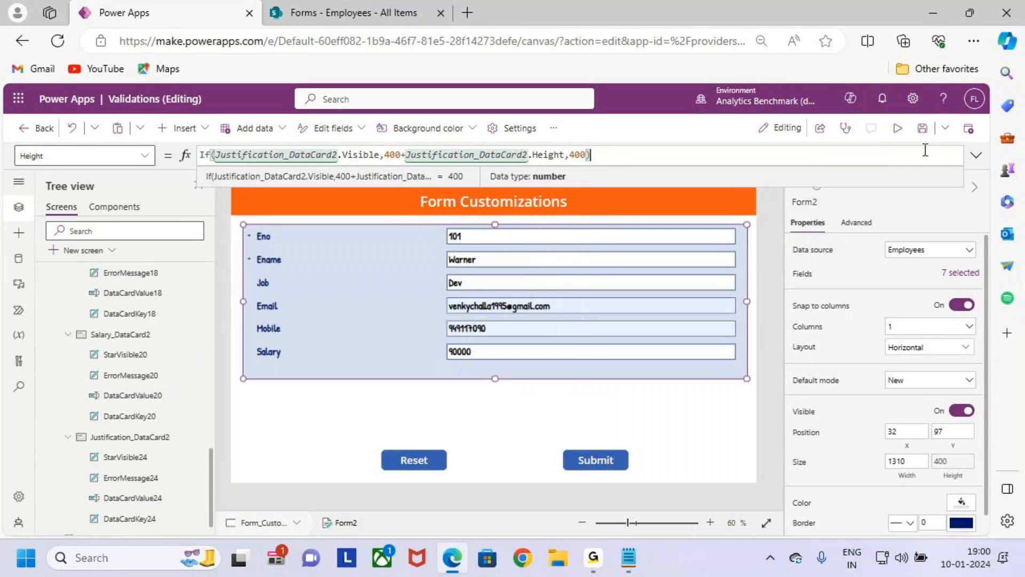
{"action": "left_click", "coordinate": [897, 128]}
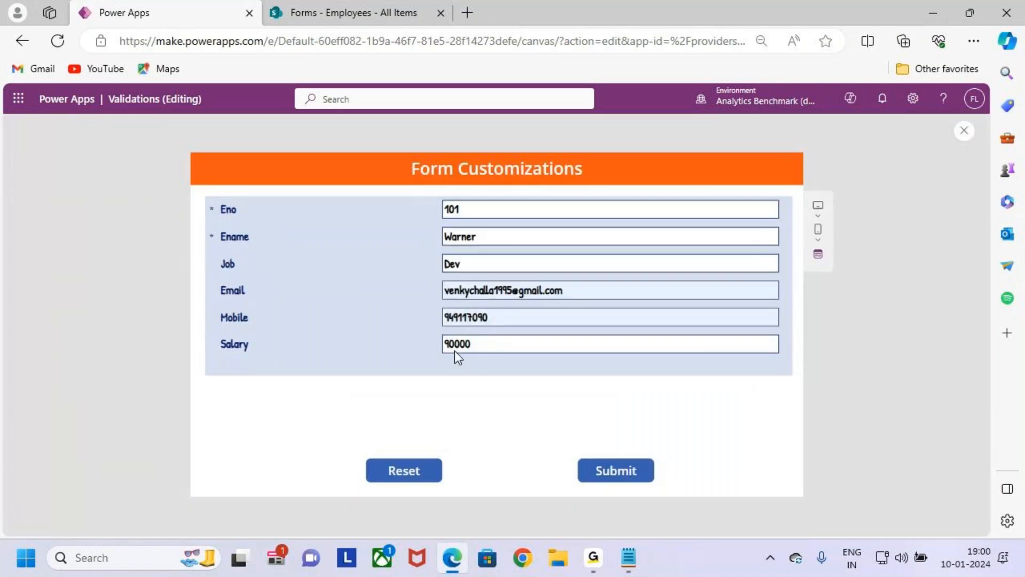
{"action": "key", "text": "ctrl+2"}
{"action": "left_click_drag", "start_coordinate": [437, 332], "coordinate": [509, 355]}
{"action": "key", "text": "Escape"}
{"action": "key", "text": "ctrl+2"}
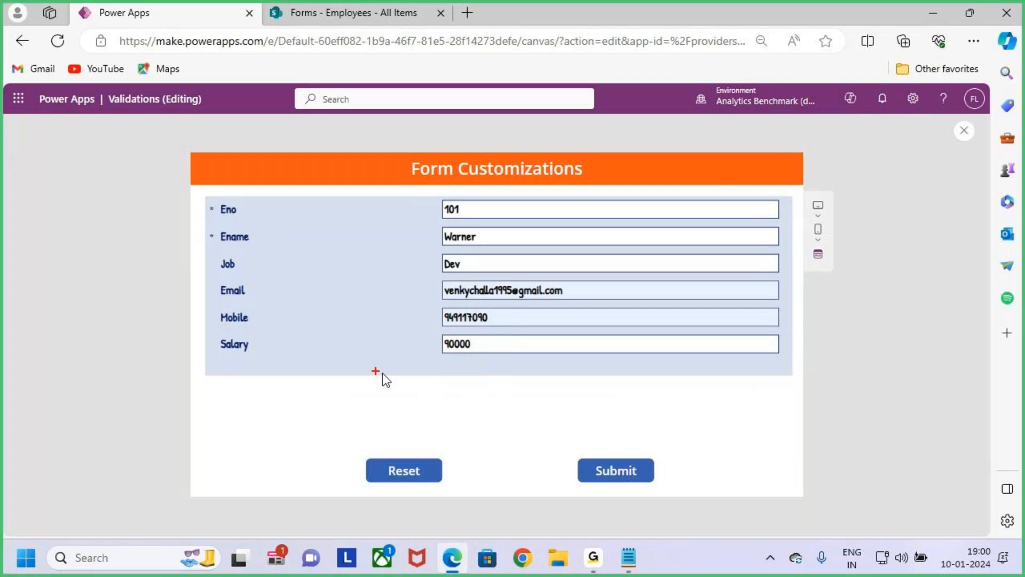
{"action": "left_click_drag", "start_coordinate": [221, 375], "coordinate": [379, 377]}
{"action": "key", "text": "Escape"}
- Change the salary to 110000 in the previewed form to test the conditional form height
{"action": "left_click_drag", "start_coordinate": [454, 345], "coordinate": [441, 346]}
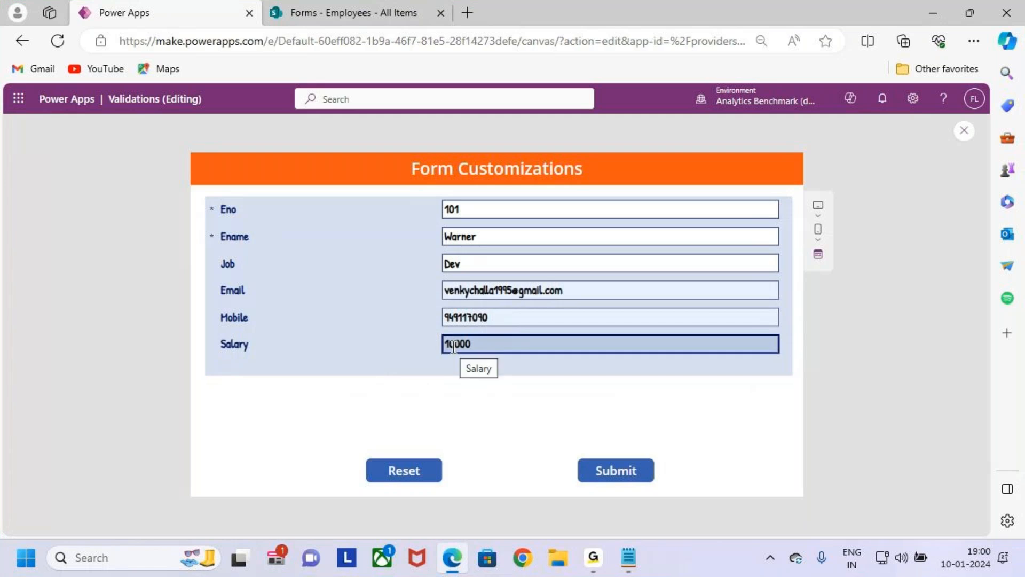
{"action": "type", "text": "1"}
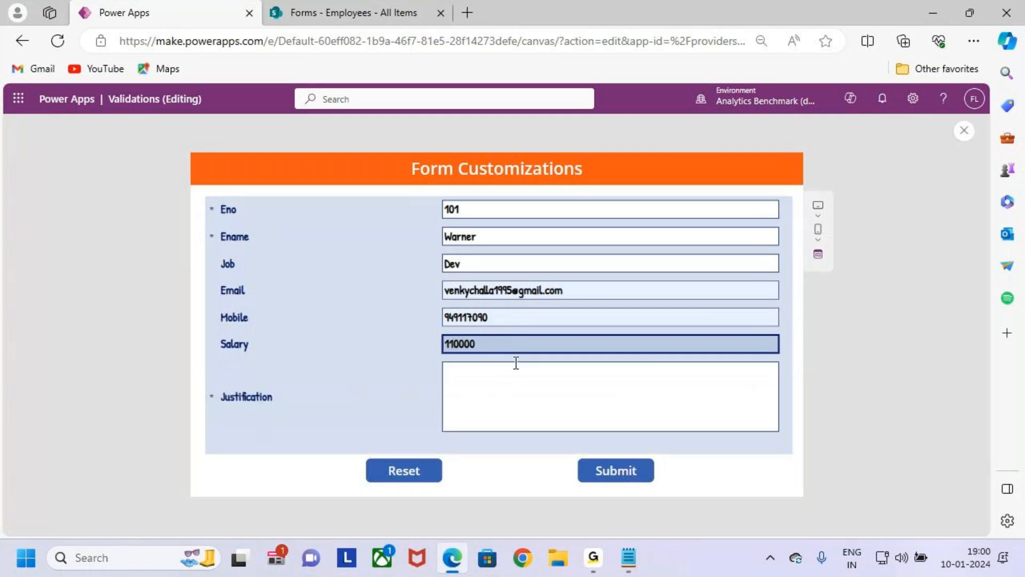
{"action": "key", "text": "ctrl+2"}
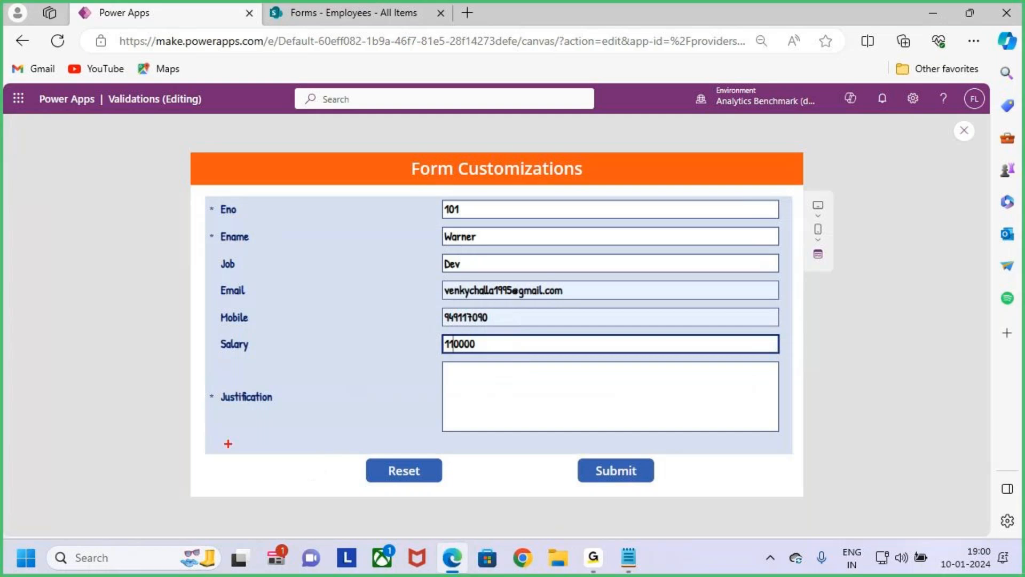
{"action": "mouse_move", "coordinate": [201, 195]}
{"action": "left_mouse_down"}
{"action": "mouse_move", "coordinate": [485, 382]}
{"action": "mouse_move", "coordinate": [791, 453]}
{"action": "left_mouse_up"}
{"action": "left_click_drag", "start_coordinate": [240, 410], "coordinate": [293, 416]}
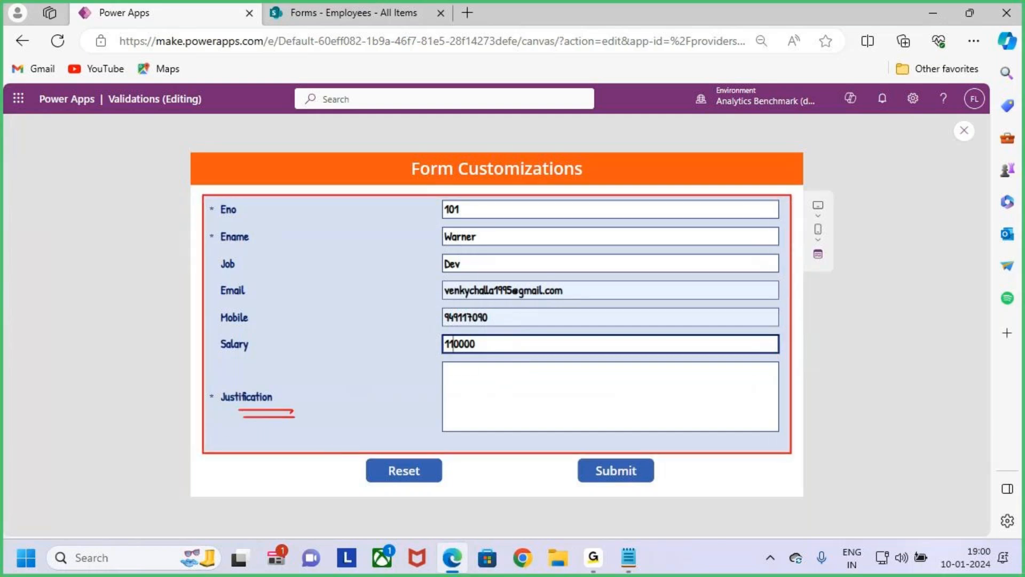
- Enter three lines of sample text in the Justification field: dWDSC, DDGHSFFG and SEDEDDGD
{"action": "key", "text": "Escape"}
{"action": "left_click", "coordinate": [490, 414]}
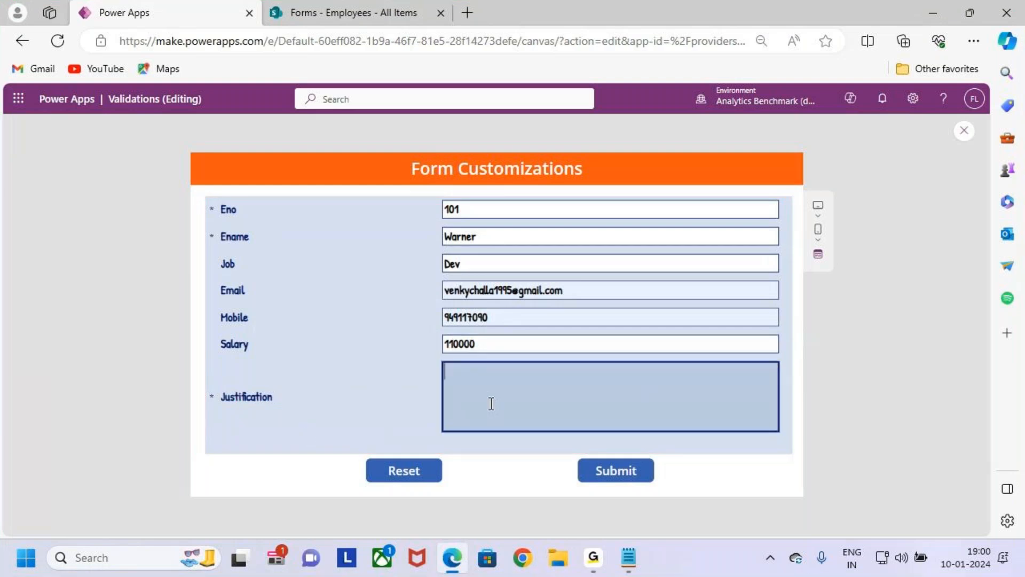
{"action": "type", "text": "dWDSC"}
{"action": "key", "text": "Return"}
{"action": "type", "text": "DDGHSFFG"}
{"action": "key", "text": "Return"}
{"action": "type", "text": "SEDEDDGD"}
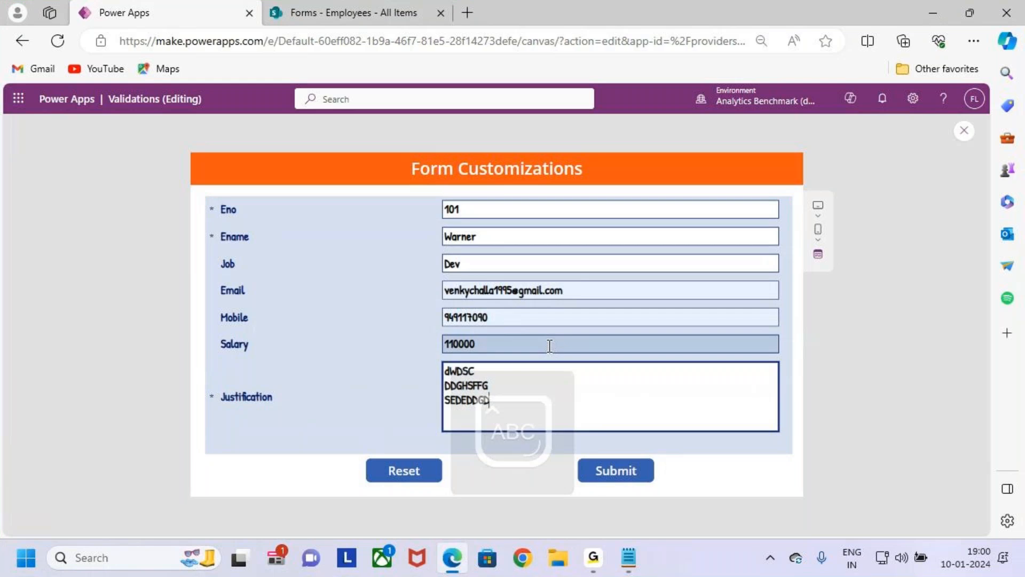
- Change the salary to 90000 in the previewed form to test the height without the Justification field
{"action": "left_click_drag", "start_coordinate": [457, 344], "coordinate": [428, 342]}
{"action": "key", "text": "BackSpace"}
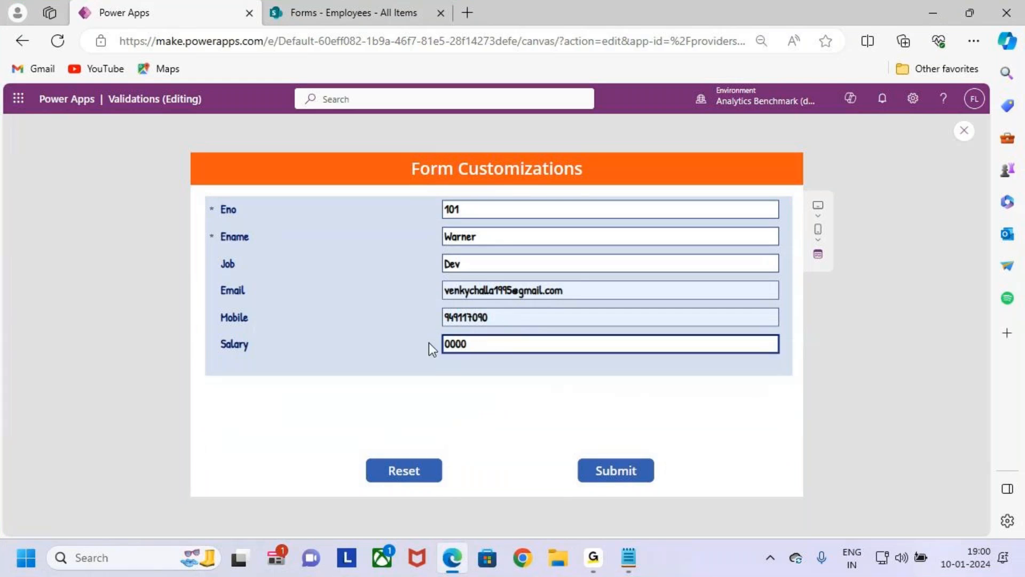
{"action": "type", "text": "9"}
{"action": "key", "text": "ctrl+2"}
{"action": "mouse_move", "coordinate": [206, 195]}
{"action": "left_mouse_down"}
{"action": "mouse_move", "coordinate": [214, 217]}
{"action": "mouse_move", "coordinate": [743, 372]}
{"action": "mouse_move", "coordinate": [792, 375]}
{"action": "left_mouse_up"}
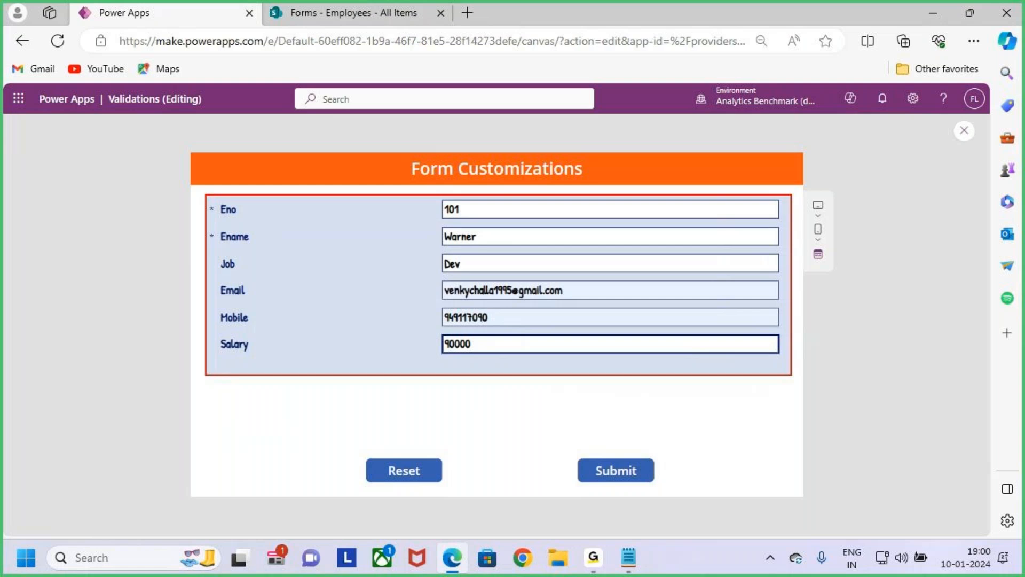
{"action": "mouse_move", "coordinate": [641, 383]}
{"action": "left_mouse_down"}
{"action": "mouse_move", "coordinate": [656, 427]}
{"action": "mouse_move", "coordinate": [636, 460]}
{"action": "left_mouse_up"}
{"action": "mouse_move", "coordinate": [647, 423]}
{"action": "left_mouse_down"}
{"action": "mouse_move", "coordinate": [666, 443]}
{"action": "mouse_move", "coordinate": [690, 420]}
{"action": "left_mouse_up"}
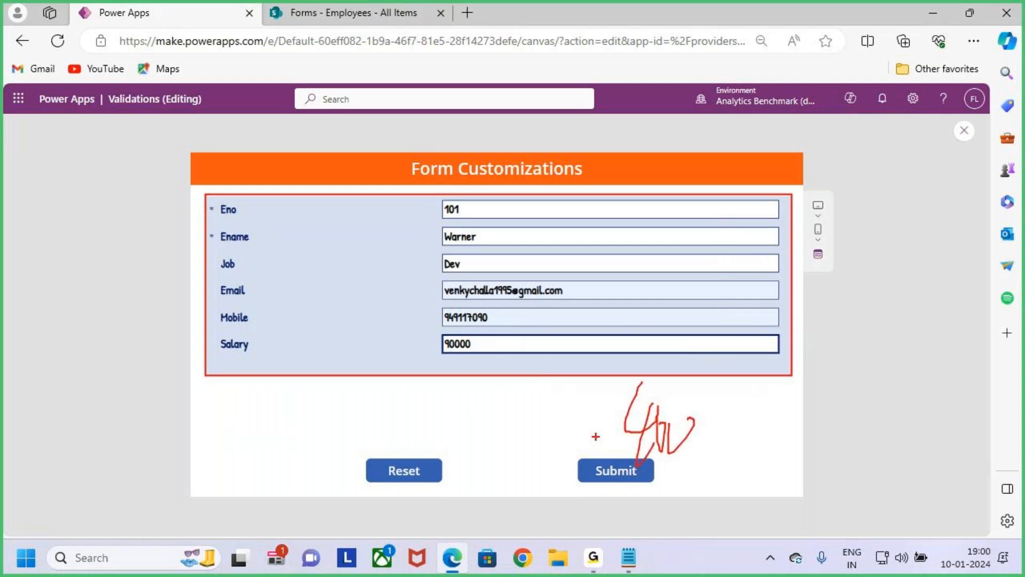
{"action": "left_click_drag", "start_coordinate": [722, 387], "coordinate": [722, 426]}
{"action": "mouse_move", "coordinate": [714, 423]}
{"action": "left_mouse_down"}
{"action": "mouse_move", "coordinate": [789, 408]}
{"action": "mouse_move", "coordinate": [776, 430]}
{"action": "mouse_move", "coordinate": [830, 446]}
{"action": "left_mouse_up"}
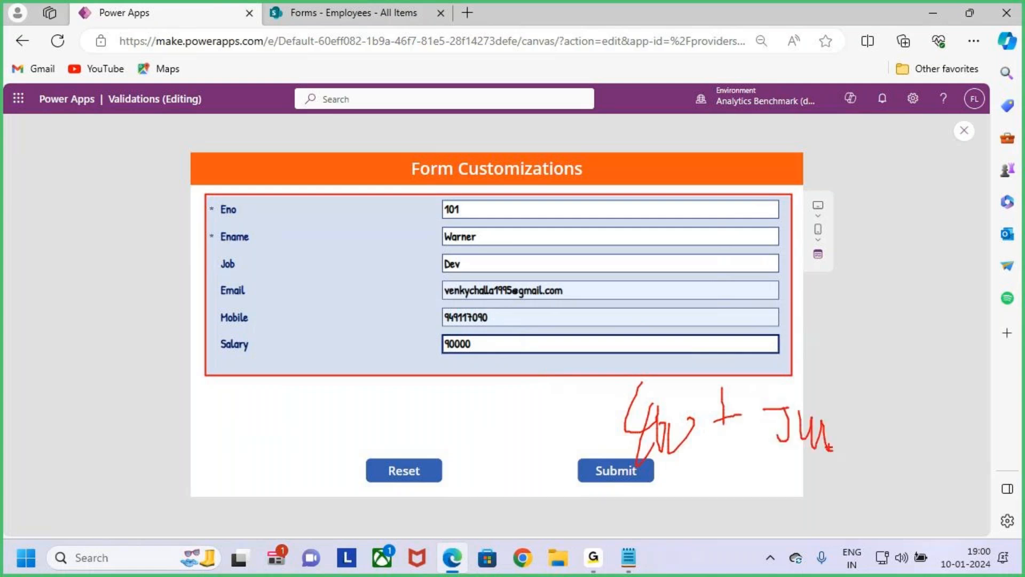
{"action": "key", "text": "Escape"}
- Set the salary back to 110000 and clear the sample text from the Justification field
{"action": "left_click", "coordinate": [449, 348]}
{"action": "key", "text": "BackSpace"}
{"action": "type", "text": "11"}
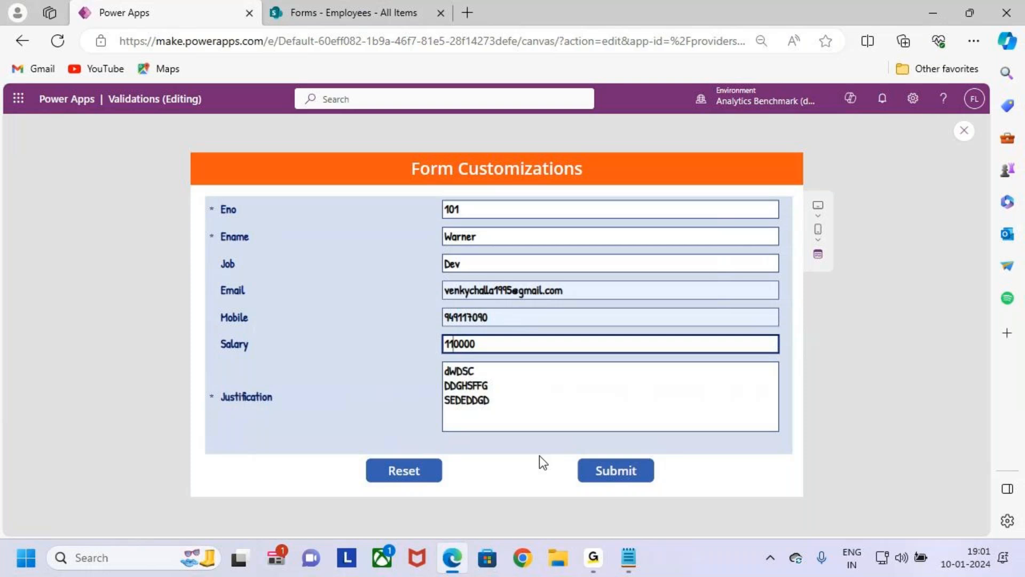
{"action": "left_click_drag", "start_coordinate": [529, 412], "coordinate": [435, 371]}
{"action": "key", "text": "BackSpace"}
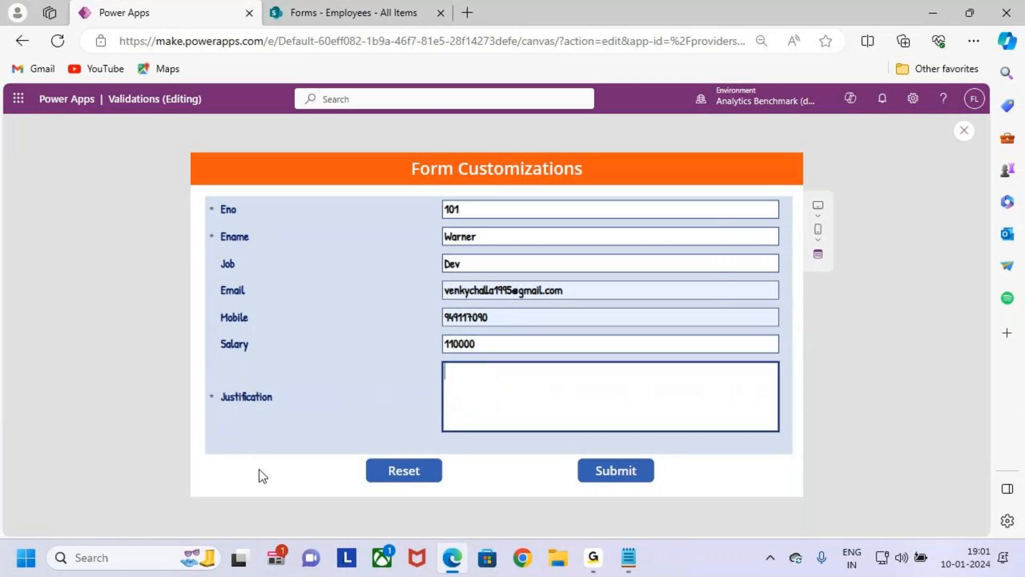
{"action": "left_click", "coordinate": [319, 459]}
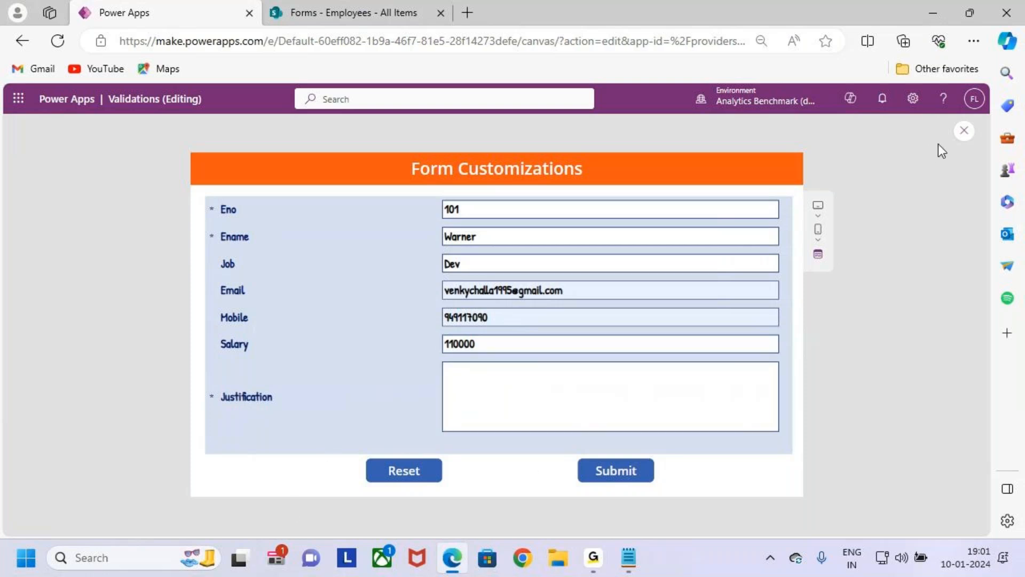
- Close the preview, give Form2 a border thickness of 5 and save the app
{"action": "left_click", "coordinate": [964, 130]}
{"action": "left_click", "coordinate": [611, 373]}
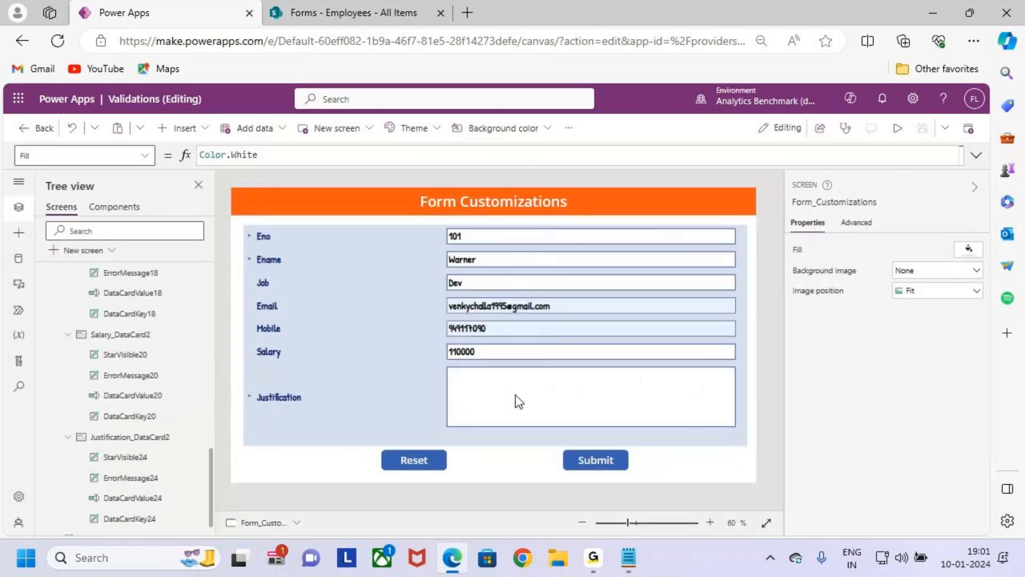
{"action": "left_click", "coordinate": [411, 430]}
{"action": "left_click", "coordinate": [455, 445]}
{"action": "scroll", "coordinate": [919, 480], "scroll_direction": "down", "scroll_amount": 1}
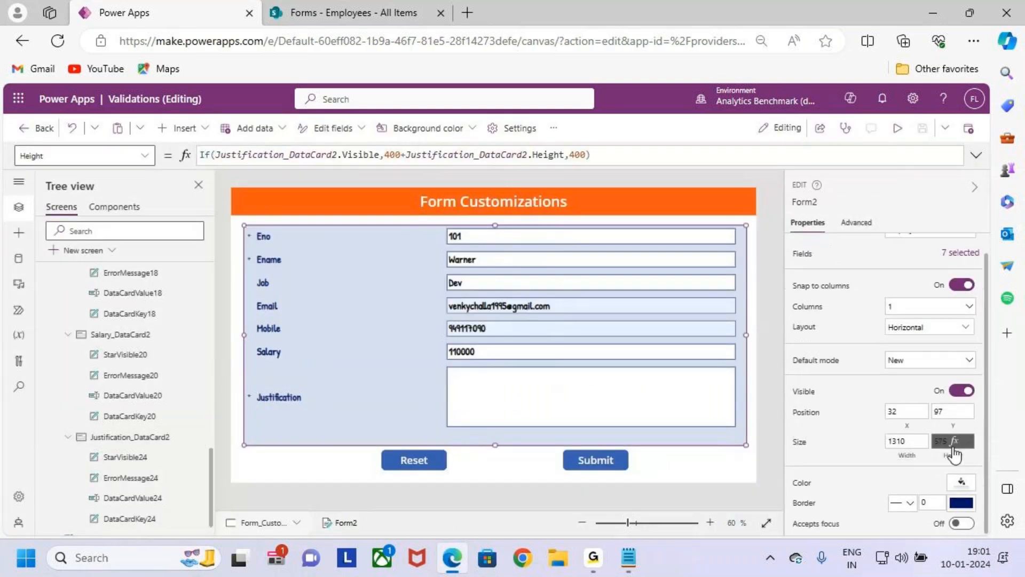
{"action": "left_click", "coordinate": [932, 502]}
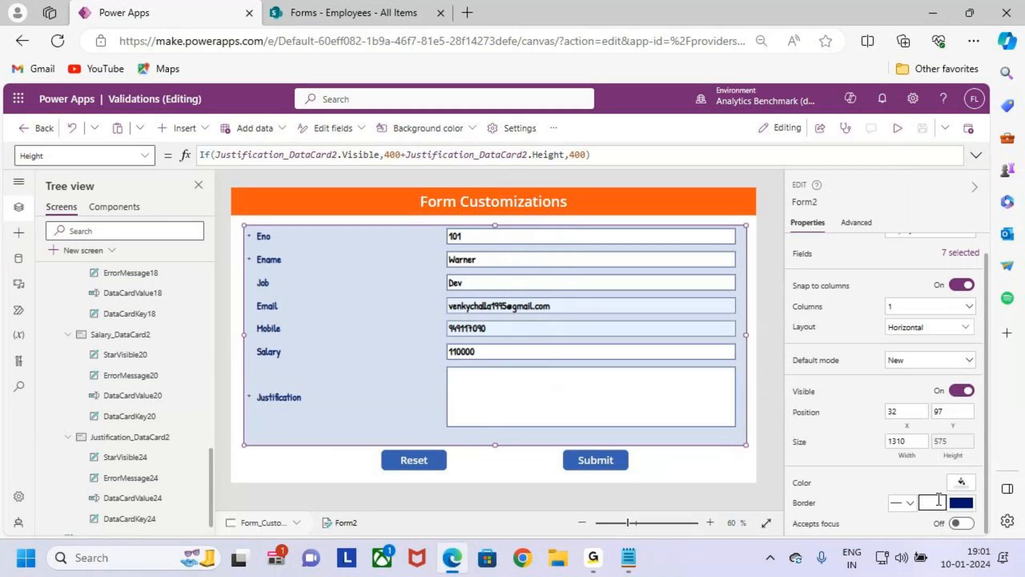
{"action": "type", "text": "5"}
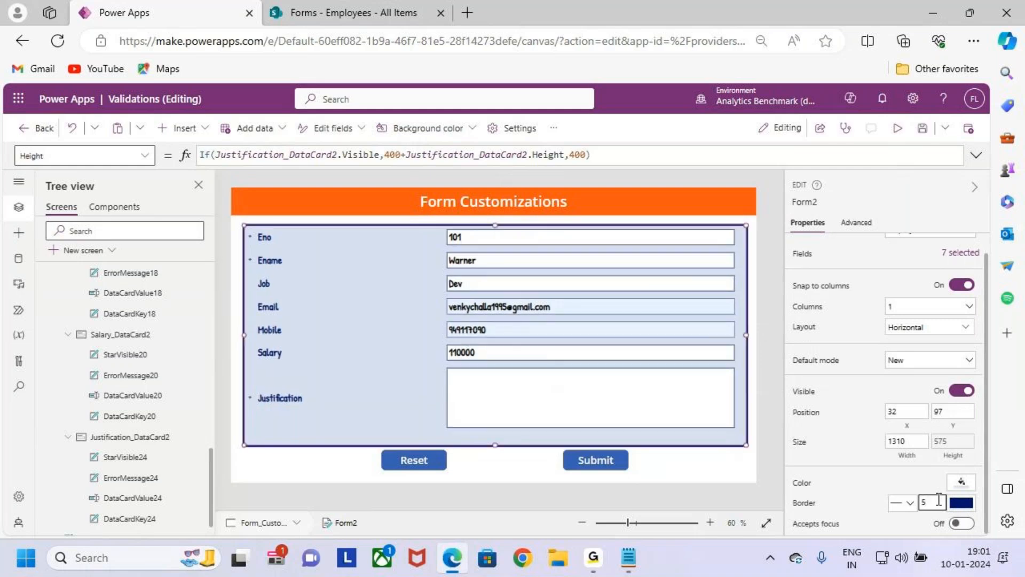
{"action": "left_click", "coordinate": [921, 132]}
- Preview the app with the bordered form and replace the salary with 90000
{"action": "left_click", "coordinate": [896, 130]}
{"action": "left_click_drag", "start_coordinate": [502, 347], "coordinate": [419, 347]}
{"action": "key", "text": "BackSpace"}
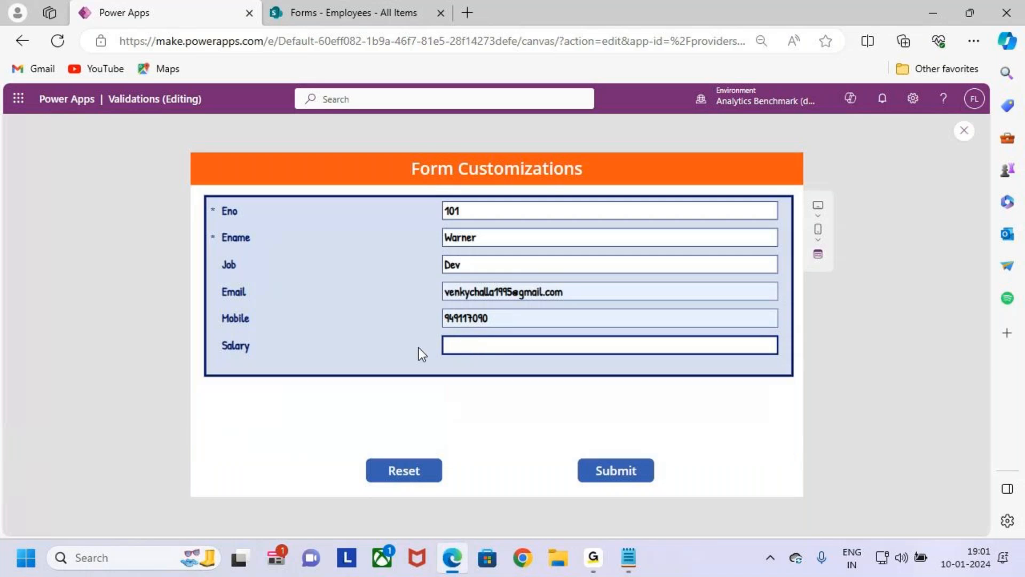
{"action": "type", "text": "90000"}
{"action": "key", "text": "ctrl+2"}
{"action": "left_click_drag", "start_coordinate": [278, 190], "coordinate": [270, 375]}
{"action": "left_click_drag", "start_coordinate": [266, 209], "coordinate": [292, 181]}
{"action": "key", "text": "Escape"}
- Replace the salary with 110000 to test the form's expanded height, and close the preview
{"action": "left_click_drag", "start_coordinate": [481, 345], "coordinate": [390, 345]}
{"action": "type", "text": "110000"}
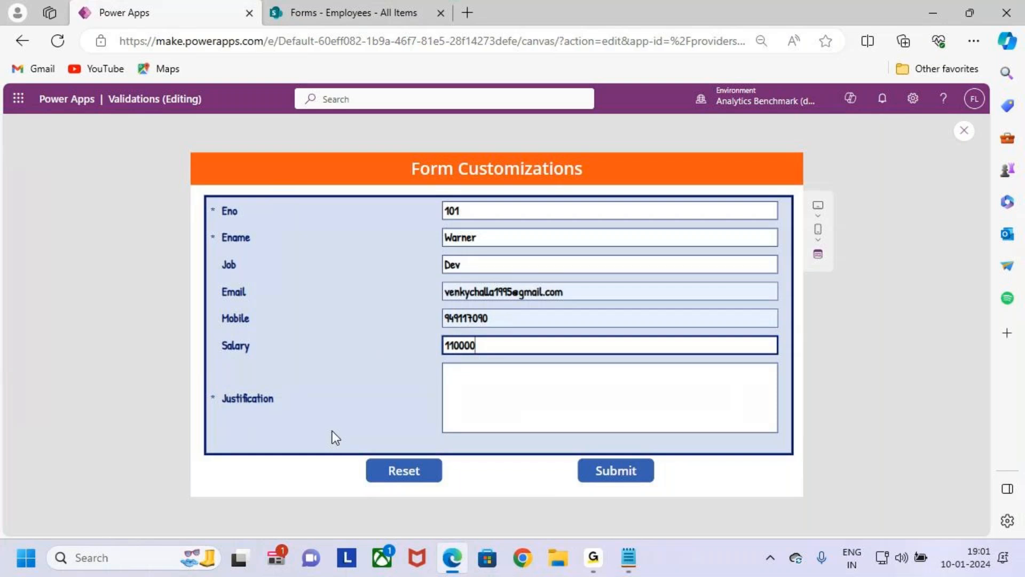
{"action": "key", "text": "ctrl+2"}
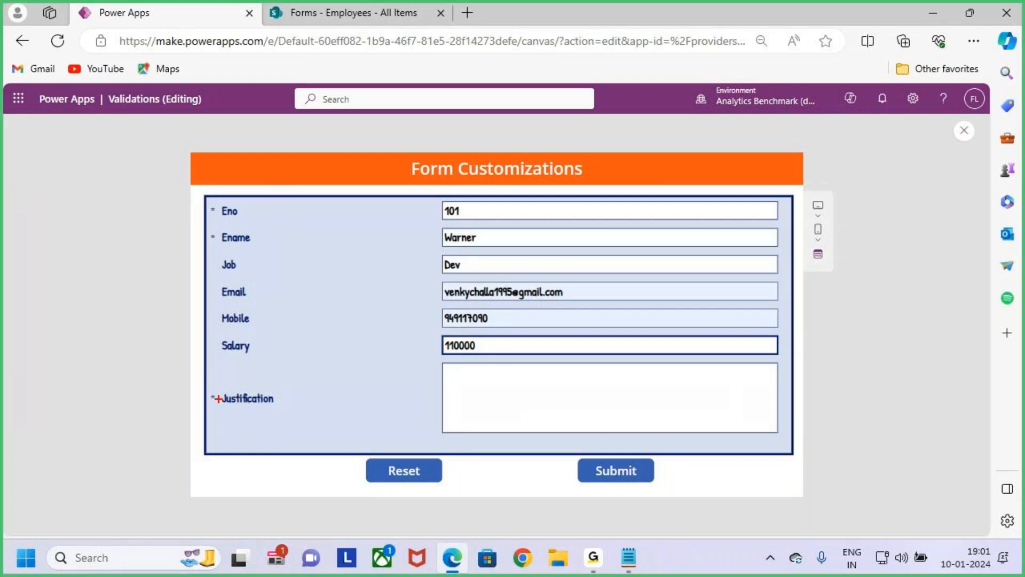
{"action": "mouse_move", "coordinate": [212, 359]}
{"action": "left_mouse_down"}
{"action": "mouse_move", "coordinate": [507, 419]}
{"action": "mouse_move", "coordinate": [755, 450]}
{"action": "left_mouse_up"}
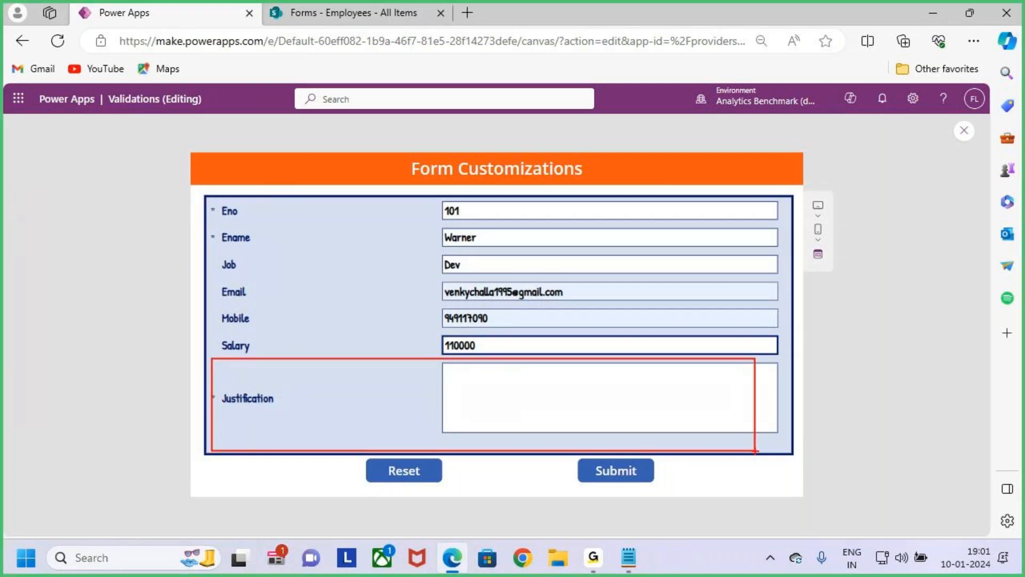
{"action": "key", "text": "Escape"}
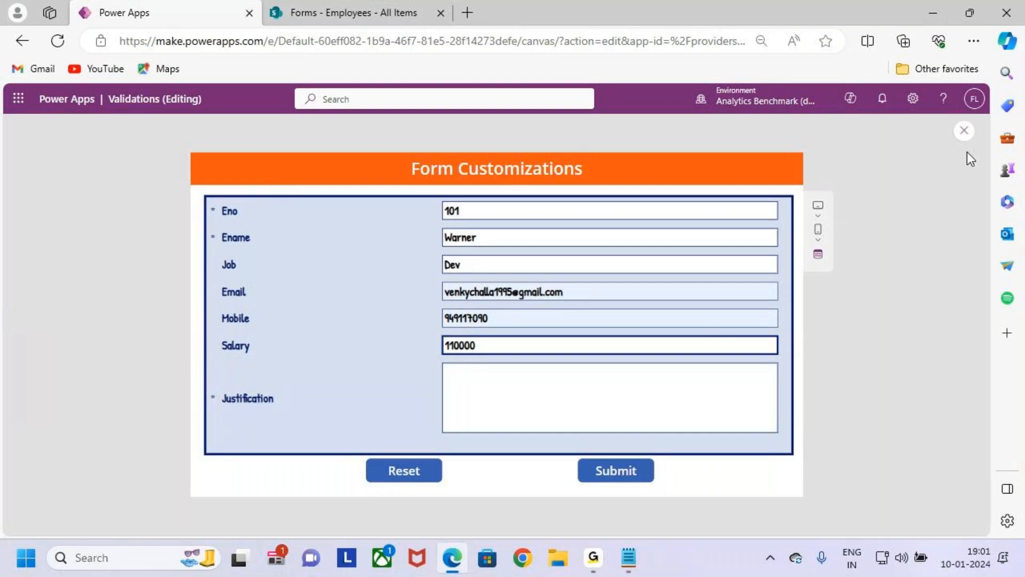
{"action": "key", "text": "Escape"}
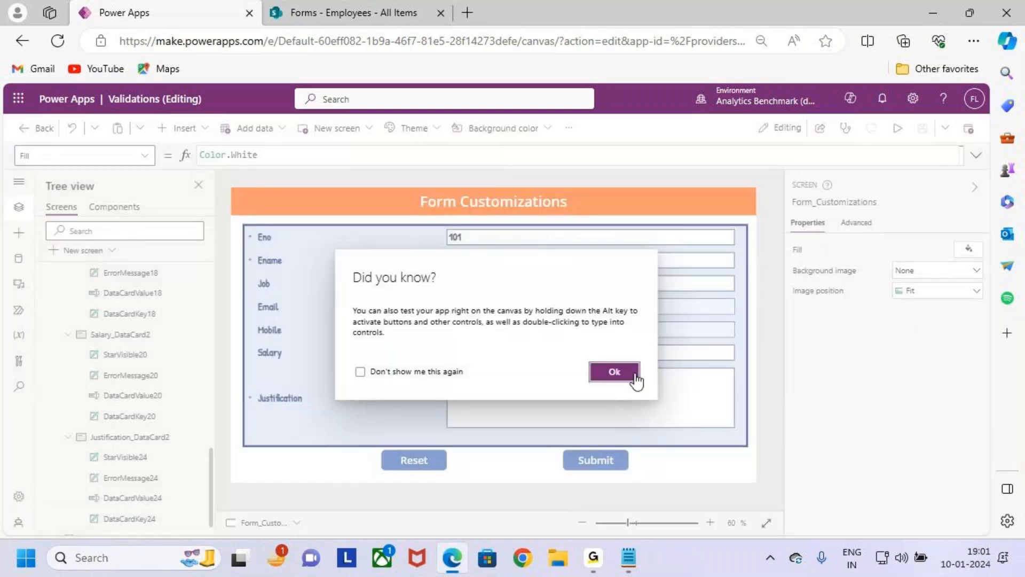
{"action": "left_click", "coordinate": [614, 371]}
- Switch to Notepad and review the Case 6 : Form Height requirement in the notes
{"action": "left_click", "coordinate": [629, 558]}
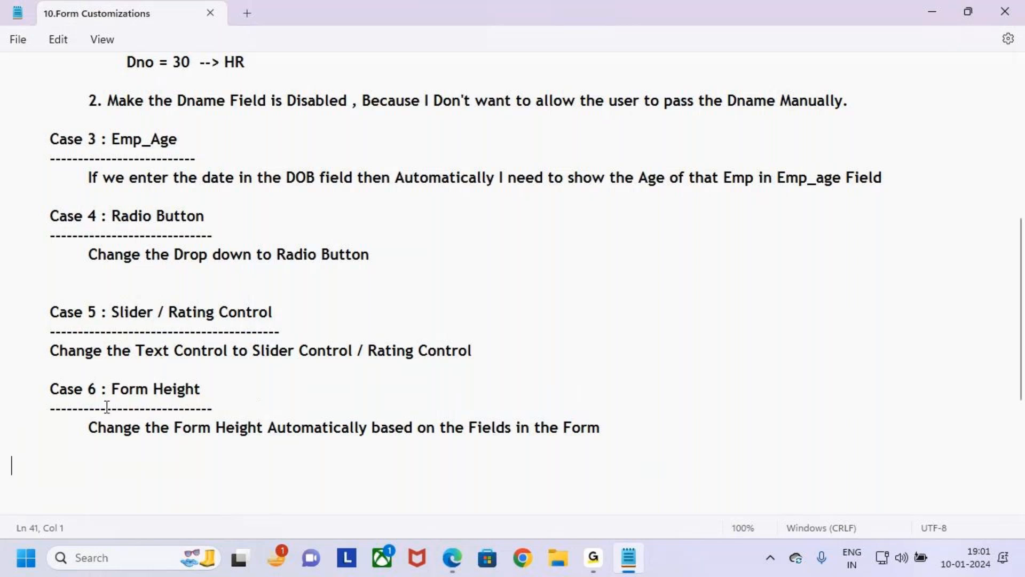
{"action": "left_click_drag", "start_coordinate": [96, 427], "coordinate": [652, 439]}
{"action": "left_click", "coordinate": [652, 439]}
{"action": "left_click", "coordinate": [653, 431]}
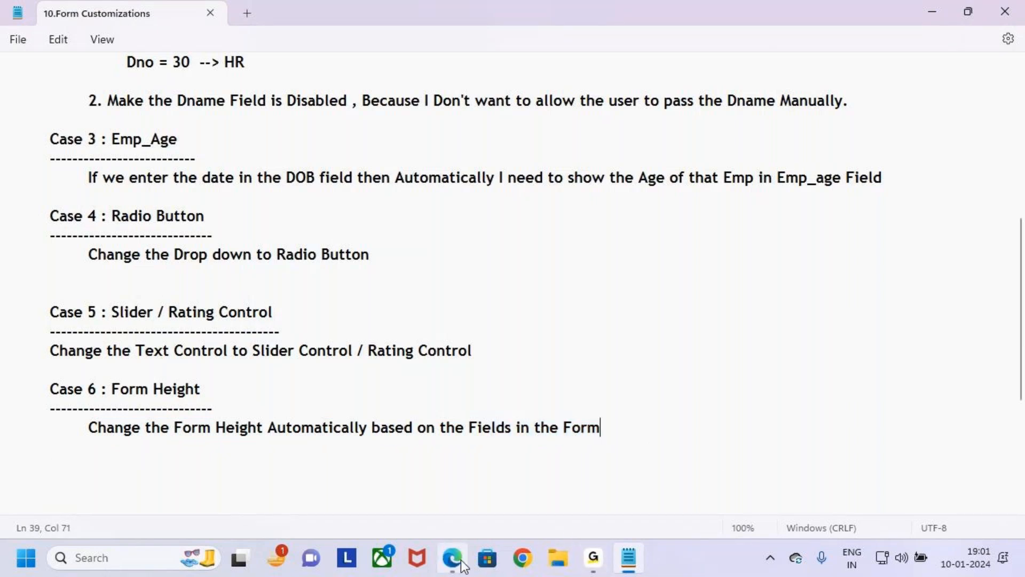
- Switch back to Power Apps, look at the form in preview once more and close the preview
{"action": "mouse_move", "coordinate": [463, 565]}
{"action": "left_click", "coordinate": [485, 469]}
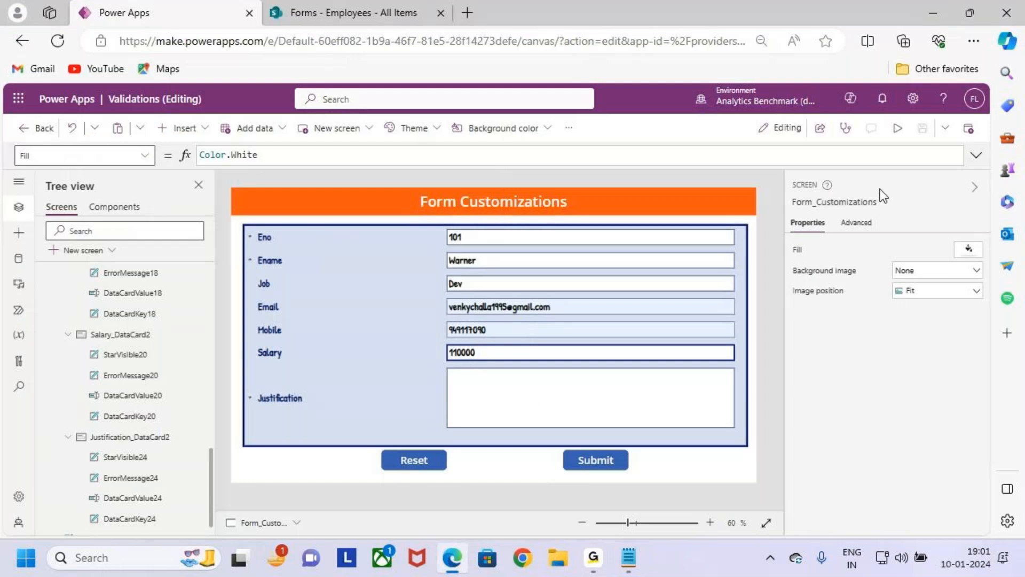
{"action": "key", "text": "F5"}
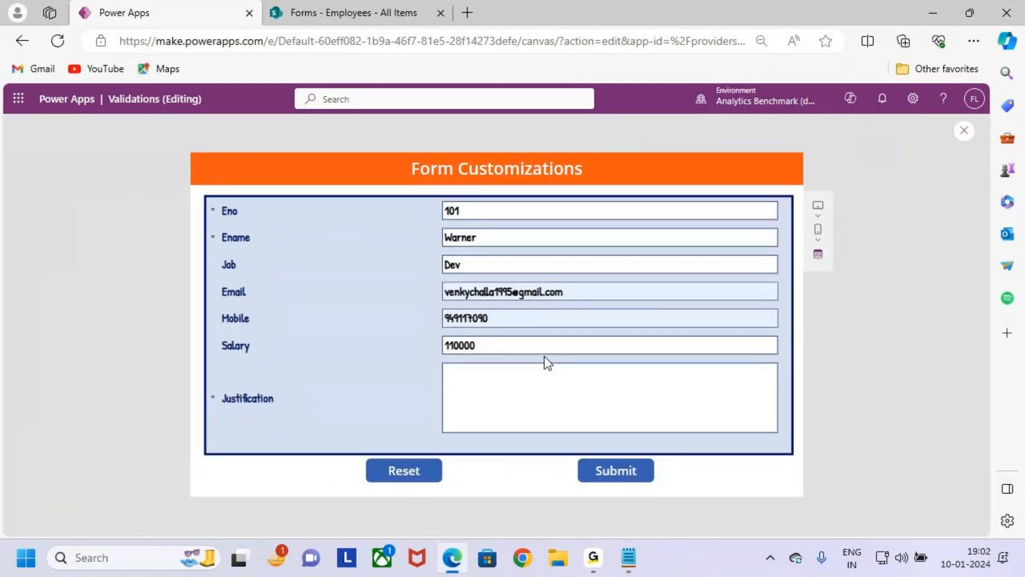
{"action": "left_click", "coordinate": [965, 131]}
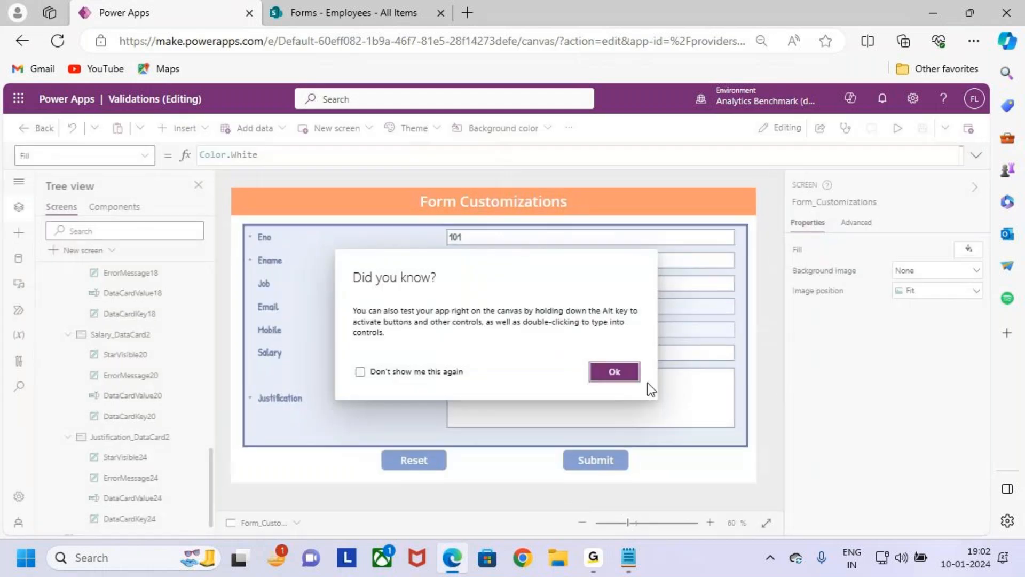
{"action": "left_click", "coordinate": [617, 371]}
- Replace Form2's conditional Height formula with the fixed value 400 and save the app
{"action": "left_click", "coordinate": [419, 438]}
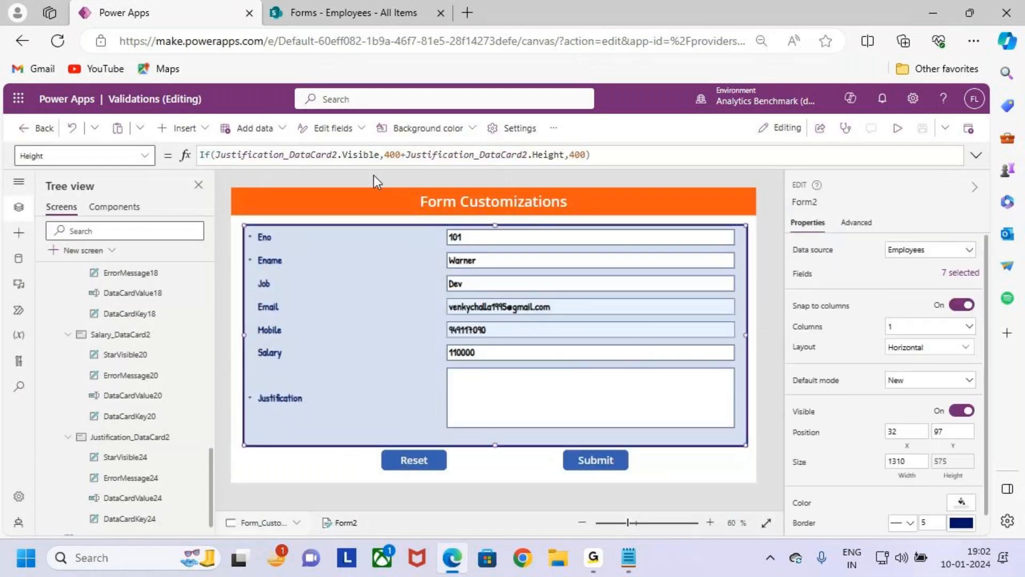
{"action": "left_click", "coordinate": [607, 159]}
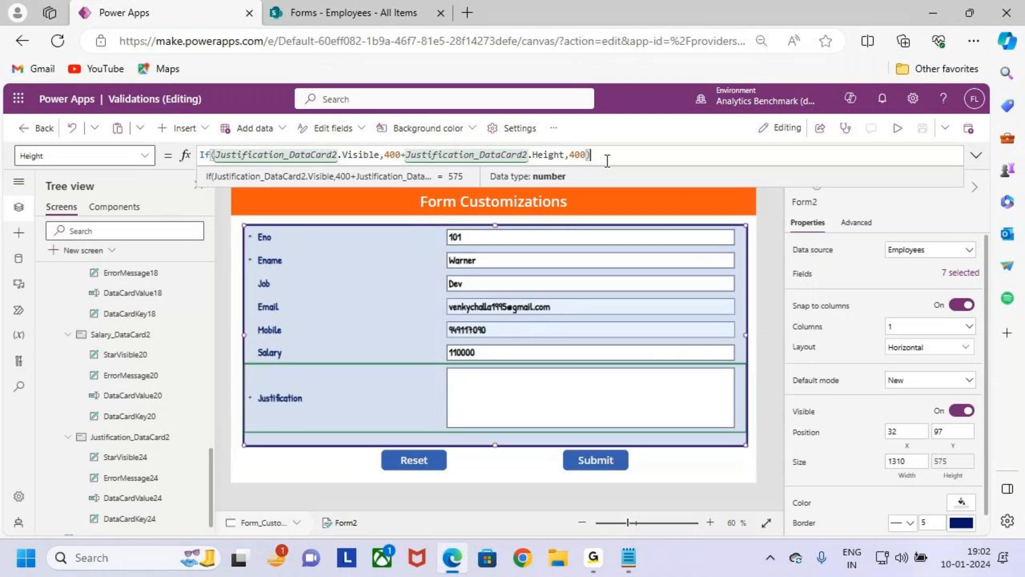
{"action": "key", "text": "ctrl+a"}
{"action": "type", "text": "400"}
{"action": "key", "text": "Return"}
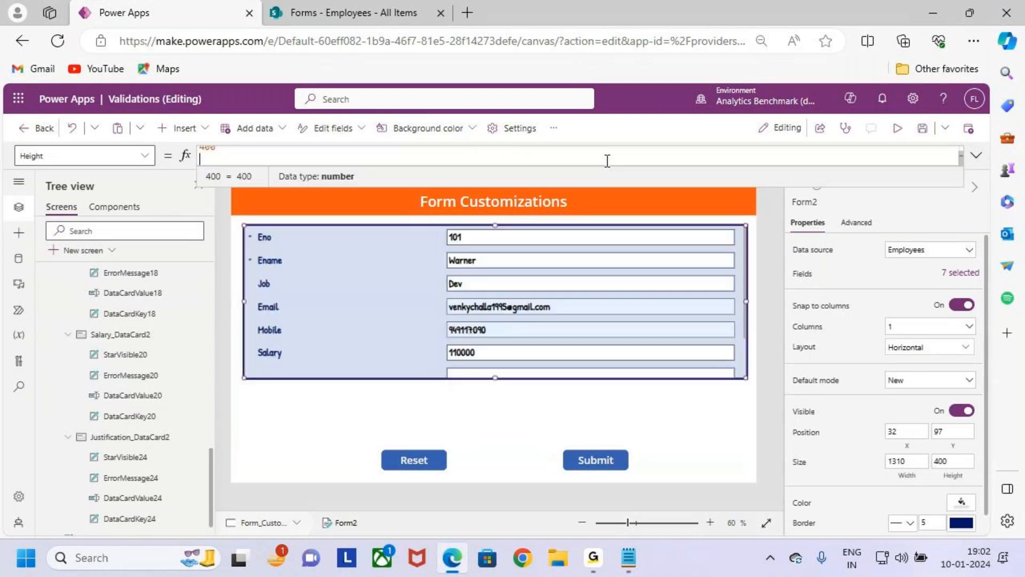
{"action": "key", "text": "BackSpace"}
{"action": "left_click", "coordinate": [925, 130]}
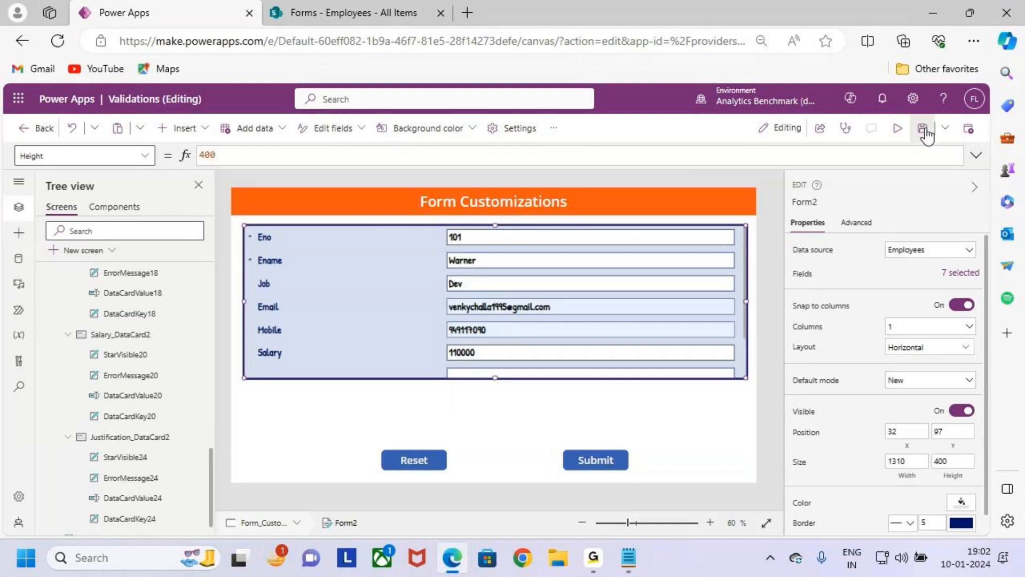
- Preview the fixed-height form through to the Justification field and change the salary to 90000
{"action": "left_click", "coordinate": [898, 129]}
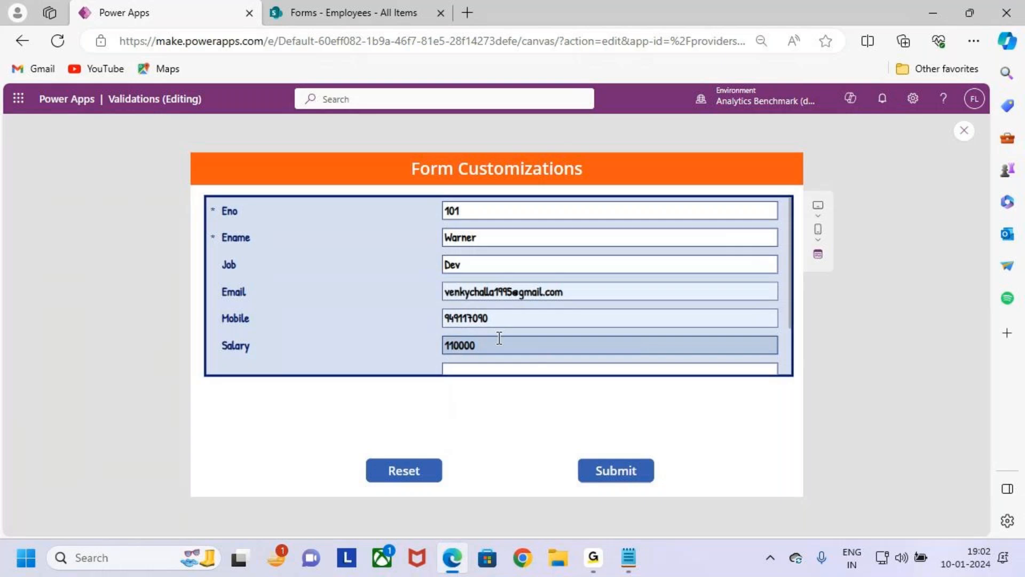
{"action": "scroll", "coordinate": [499, 338], "scroll_direction": "down", "scroll_amount": 2}
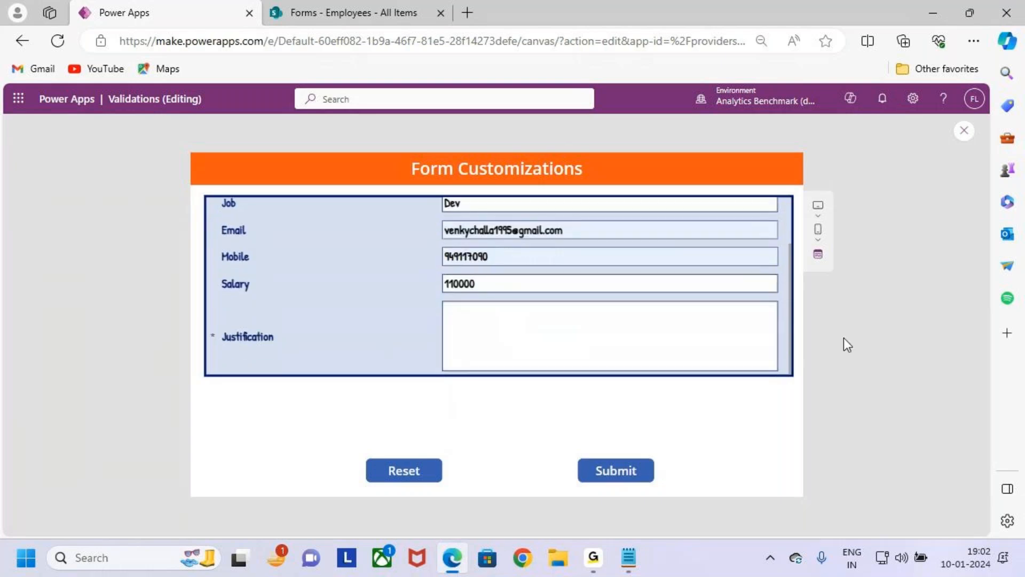
{"action": "mouse_move", "coordinate": [790, 316]}
{"action": "left_mouse_down"}
{"action": "mouse_move", "coordinate": [792, 241]}
{"action": "mouse_move", "coordinate": [794, 335]}
{"action": "left_mouse_up"}
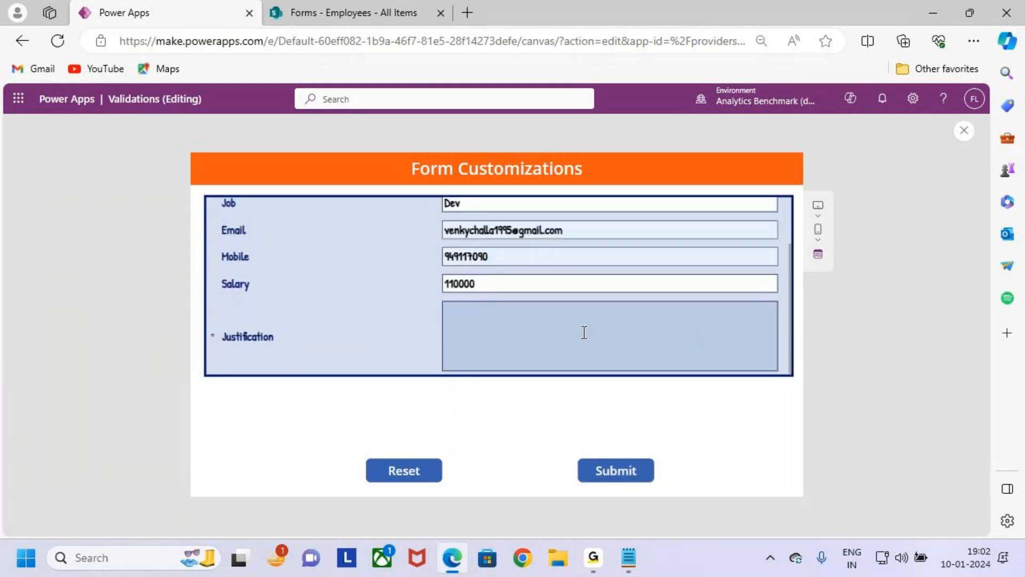
{"action": "left_click_drag", "start_coordinate": [454, 284], "coordinate": [430, 284]}
{"action": "key", "text": "BackSpace"}
{"action": "type", "text": "9"}
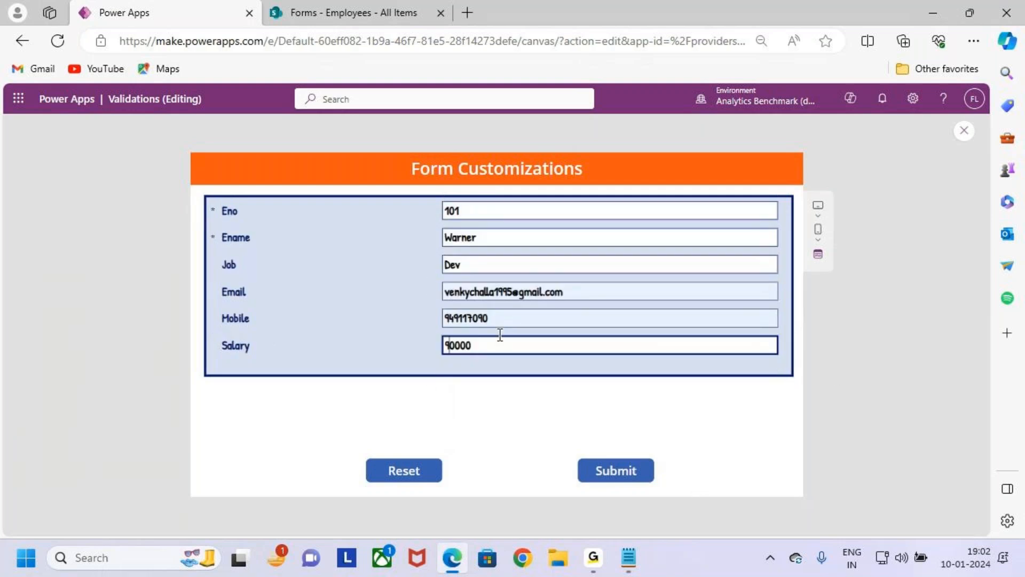
- Set the salary back to 110000 and check how the Justification field fits in the fixed-height form
{"action": "key", "text": "BackSpace"}
{"action": "key", "text": "End"}
{"action": "type", "text": "1"}
{"action": "key", "text": "BackSpace"}
{"action": "key", "text": "Left"}
{"action": "key", "text": "BackSpace"}
{"action": "key", "text": "Home"}
{"action": "type", "text": "110"}
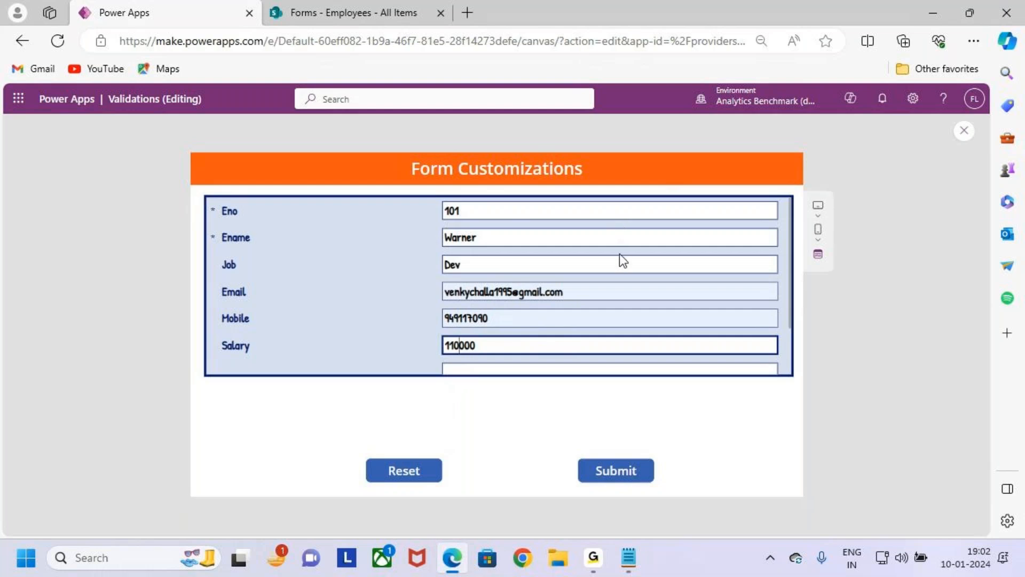
{"action": "scroll", "coordinate": [709, 273], "scroll_direction": "down", "scroll_amount": 2}
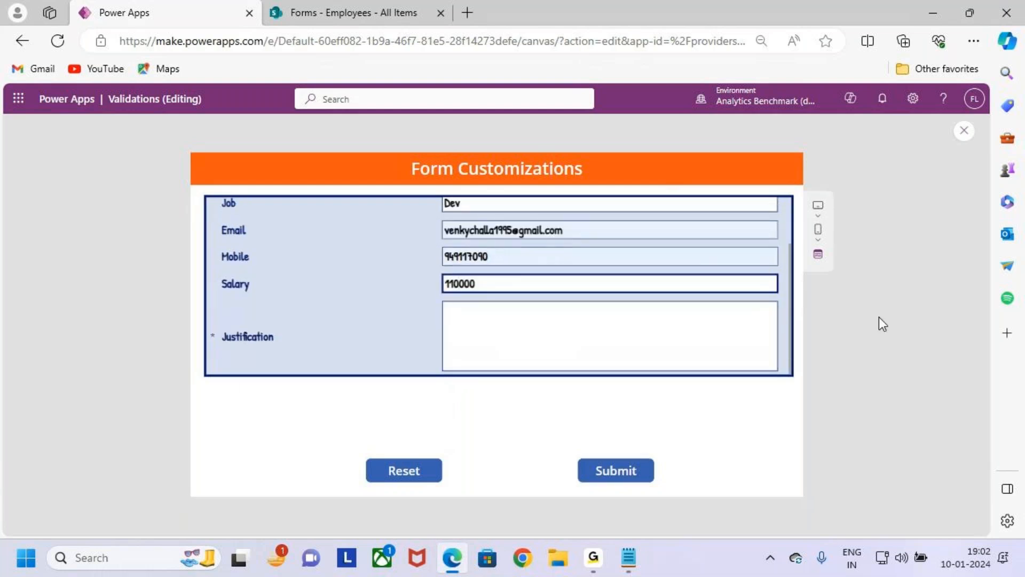
{"action": "scroll", "coordinate": [767, 336], "scroll_direction": "up", "scroll_amount": 1}
{"action": "scroll", "coordinate": [763, 331], "scroll_direction": "up", "scroll_amount": 1}
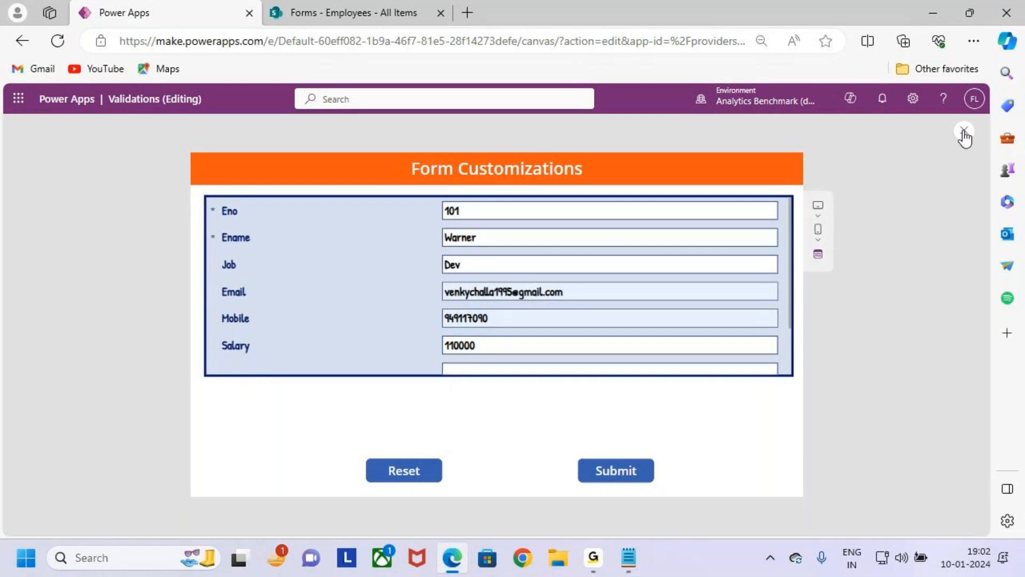
- Close the preview and restore Form2's Height formula to If(Justification_DataCard2.Visible,400+Justification_DataCard2.Height,400)
{"action": "left_click", "coordinate": [963, 131]}
{"action": "left_click", "coordinate": [620, 374]}
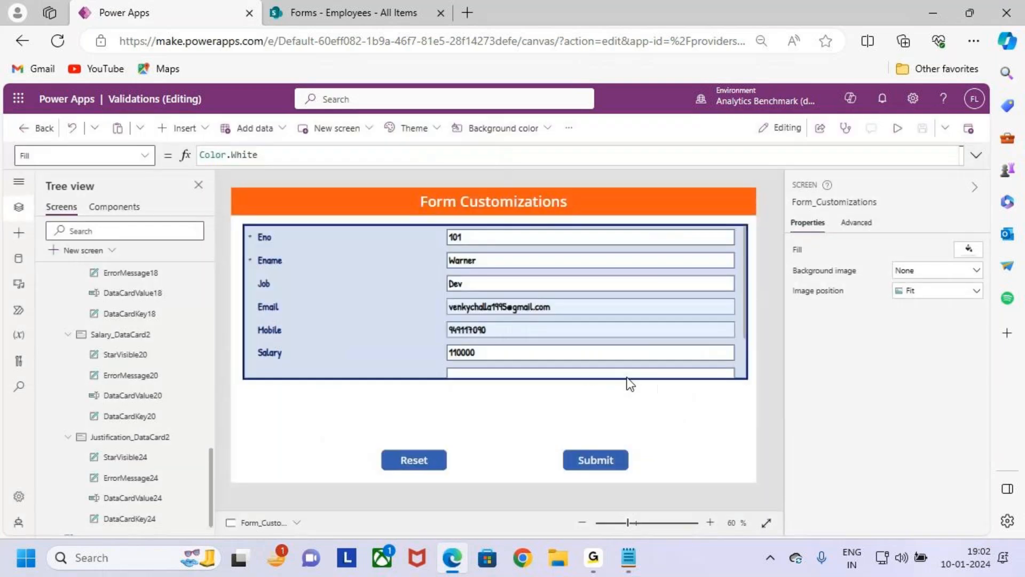
{"action": "left_click", "coordinate": [747, 362]}
{"action": "left_click", "coordinate": [745, 347]}
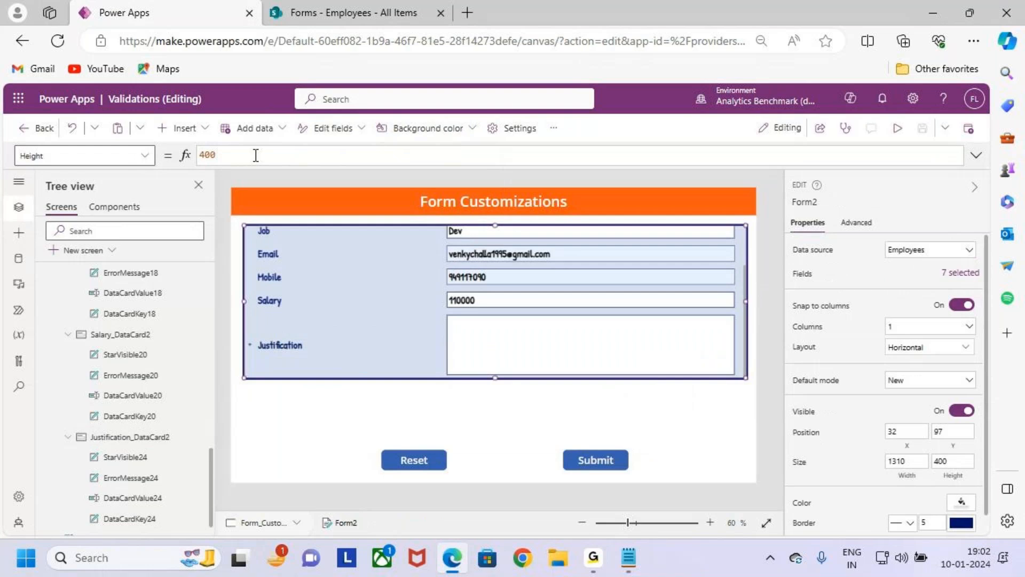
{"action": "left_click", "coordinate": [256, 155]}
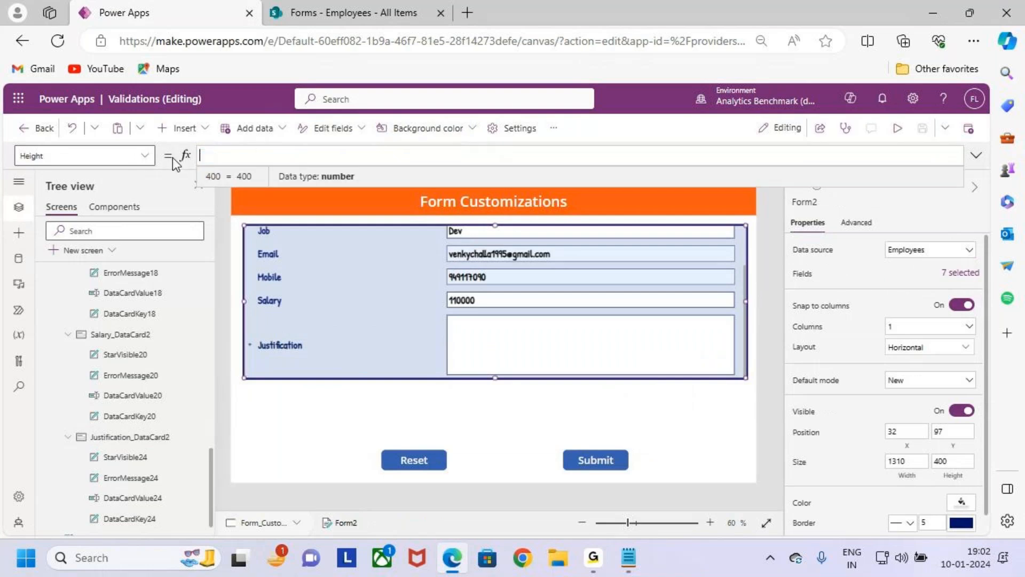
{"action": "type", "text": "If(Justification_DataCard2.Visible,400+Justification_DataCard2.Height,400)"}
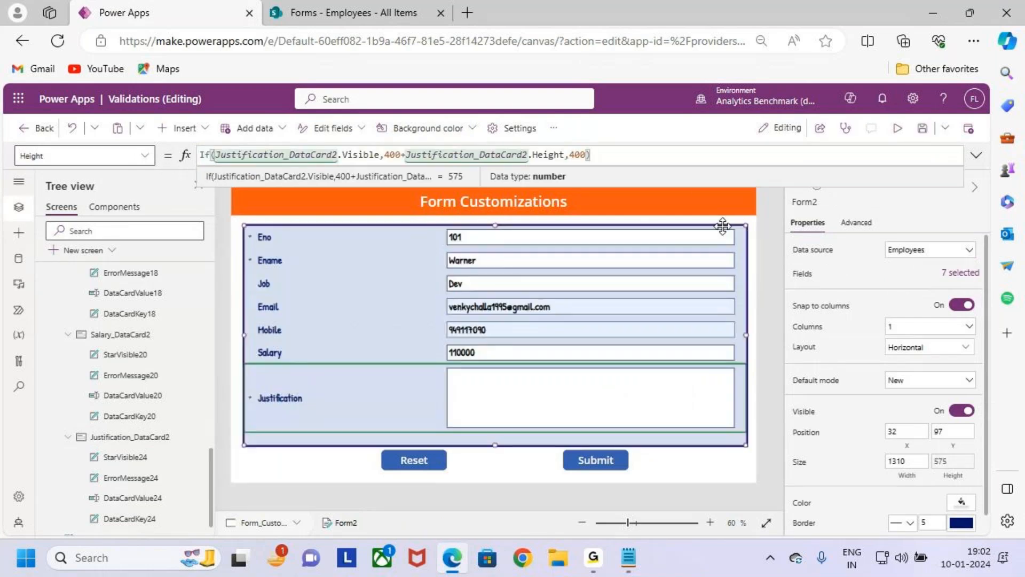
- Preview the form with the salary set to 90000 to check the conditional height, and close the preview
{"action": "left_click", "coordinate": [897, 128]}
{"action": "left_click_drag", "start_coordinate": [456, 346], "coordinate": [428, 343]}
{"action": "key", "text": "BackSpace"}
{"action": "type", "text": "90"}
{"action": "key", "text": "BackSpace"}
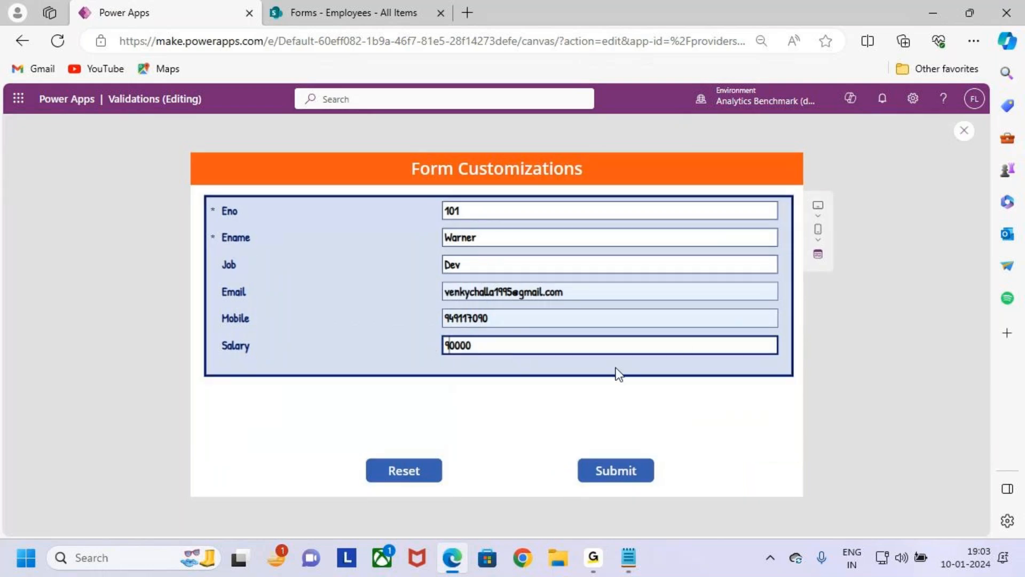
{"action": "left_click", "coordinate": [962, 135]}
- Switch to the 10.Form Customizations notes in Notepad and review the case list from Form Height back up to the title and Case 1
{"action": "left_click", "coordinate": [949, 8]}
{"action": "left_click_drag", "start_coordinate": [48, 389], "coordinate": [563, 439]}
{"action": "left_click", "coordinate": [560, 437]}
{"action": "scroll", "coordinate": [205, 280], "scroll_direction": "up", "scroll_amount": 7}
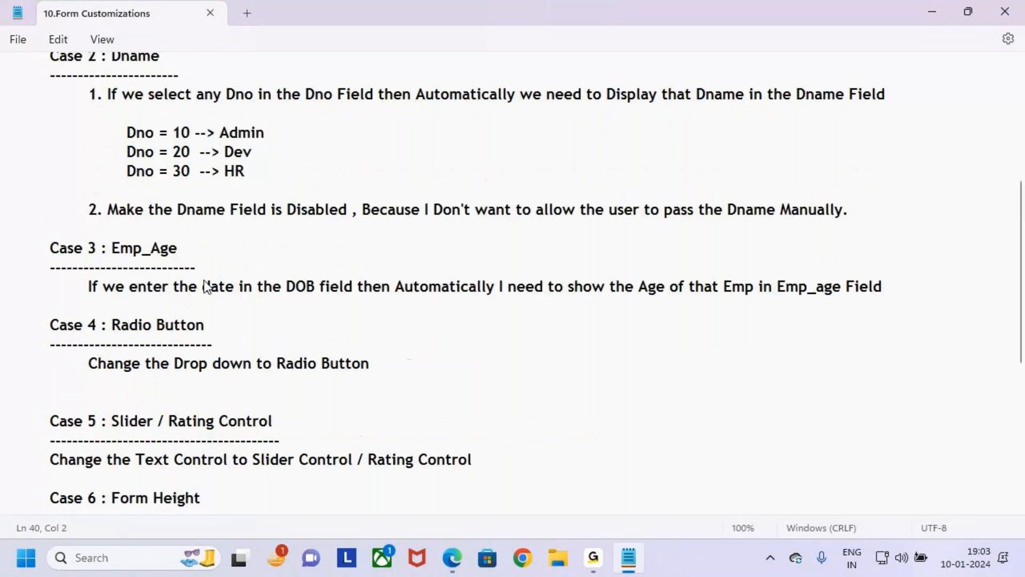
{"action": "left_click_drag", "start_coordinate": [319, 75], "coordinate": [518, 80]}
{"action": "left_click", "coordinate": [496, 133]}
{"action": "left_click_drag", "start_coordinate": [53, 74], "coordinate": [302, 252]}
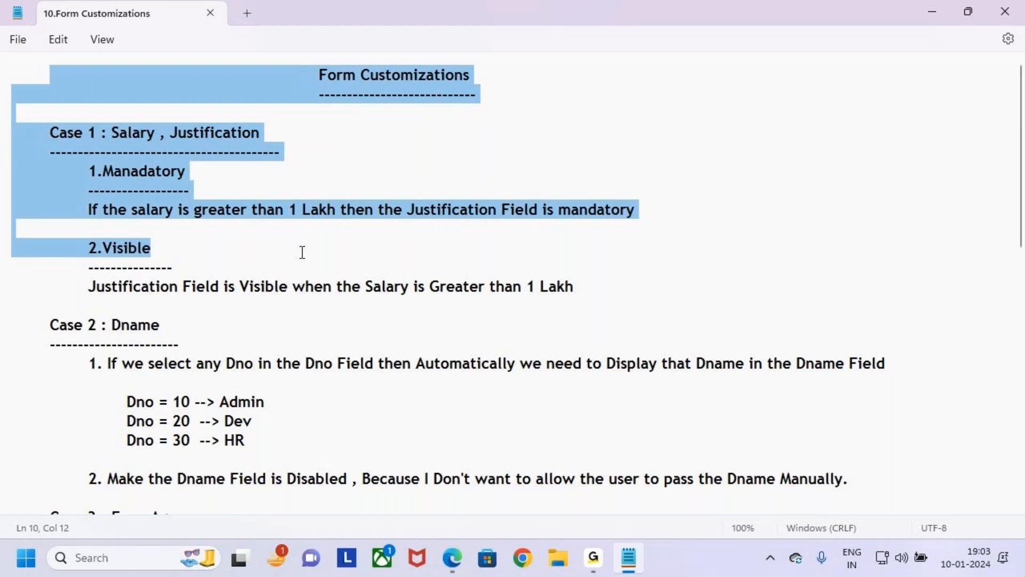
{"action": "left_click", "coordinate": [368, 193]}
{"action": "left_click", "coordinate": [313, 79]}
{"action": "left_click_drag", "start_coordinate": [313, 79], "coordinate": [529, 81]}
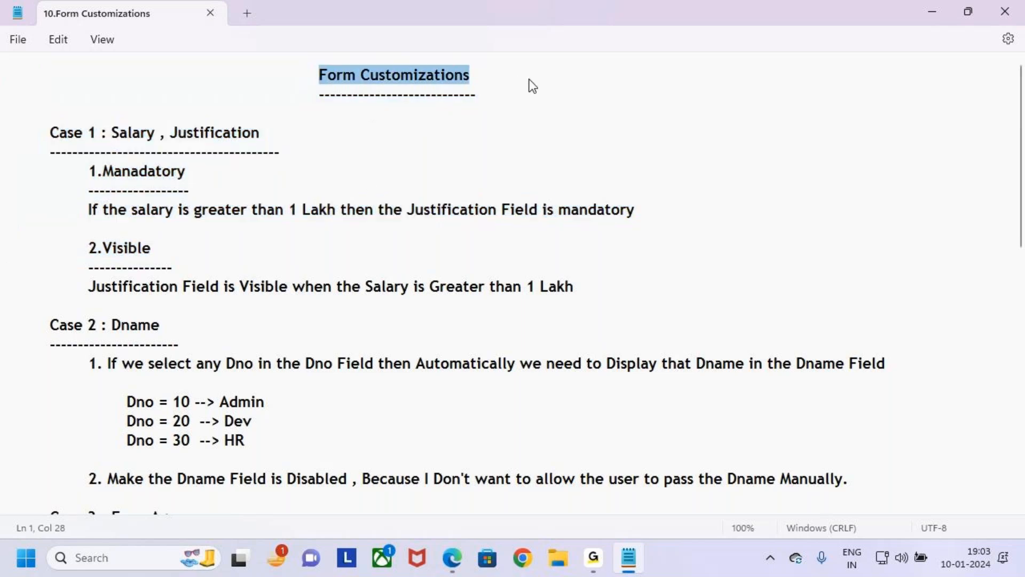
{"action": "left_click", "coordinate": [487, 209]}
{"action": "left_click", "coordinate": [605, 567]}
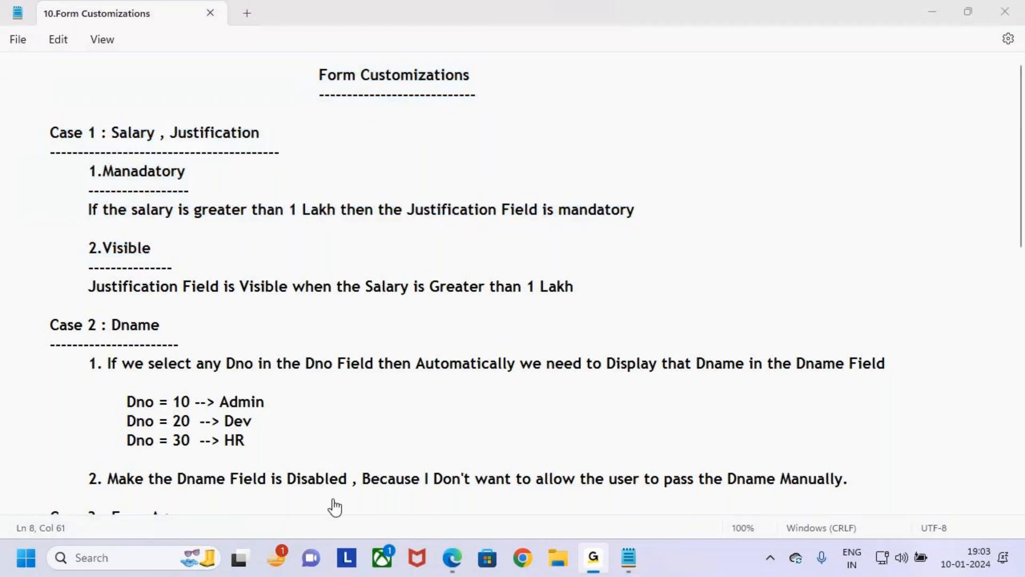